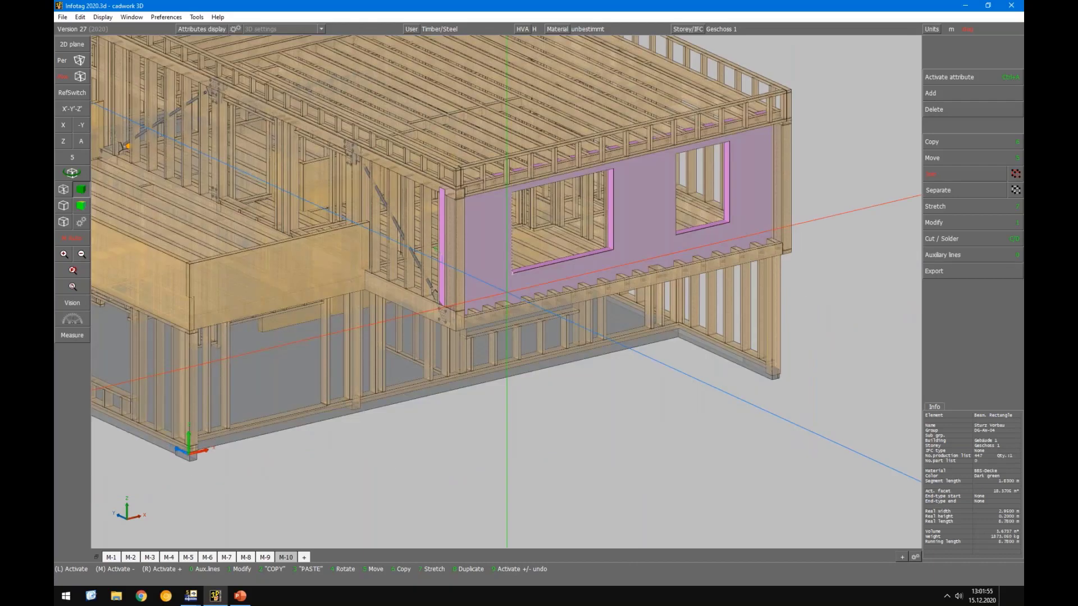
Step: Examine the timber-frame house model from several sides, including the balcony, diagonal bracing and activated upper-storey wall panel
scroll(506, 292, down, 2)
middle_drag(506, 292, 511, 293)
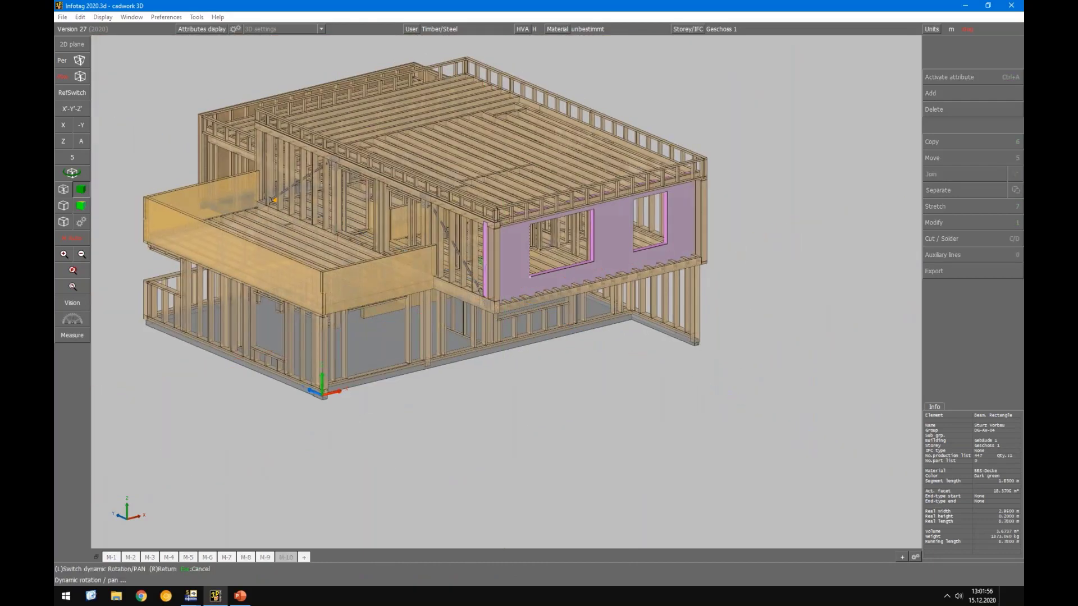
key(alt+Tab)
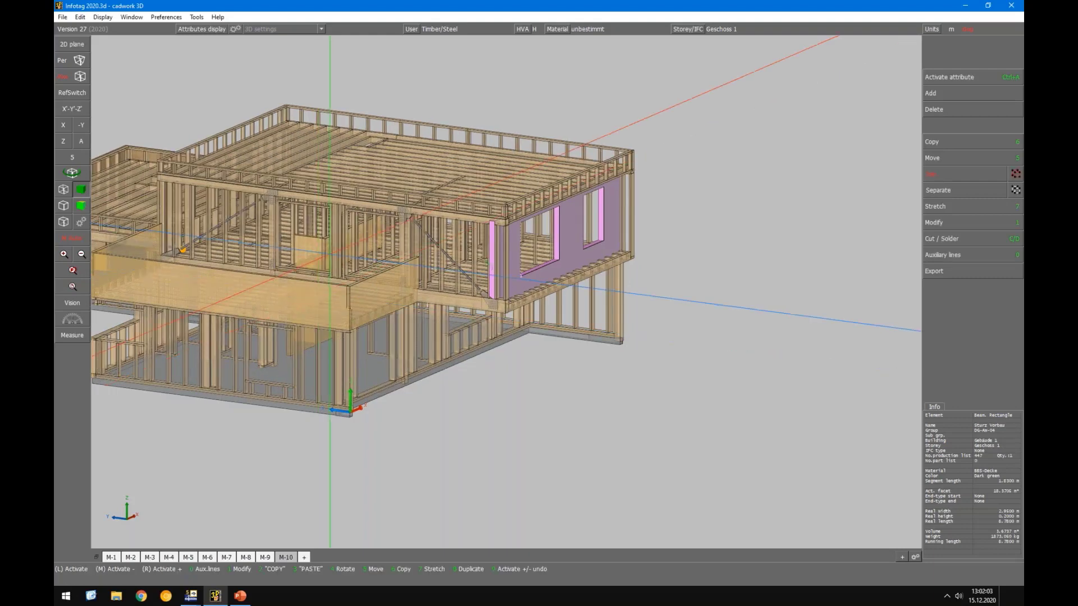
scroll(330, 249, up, 1)
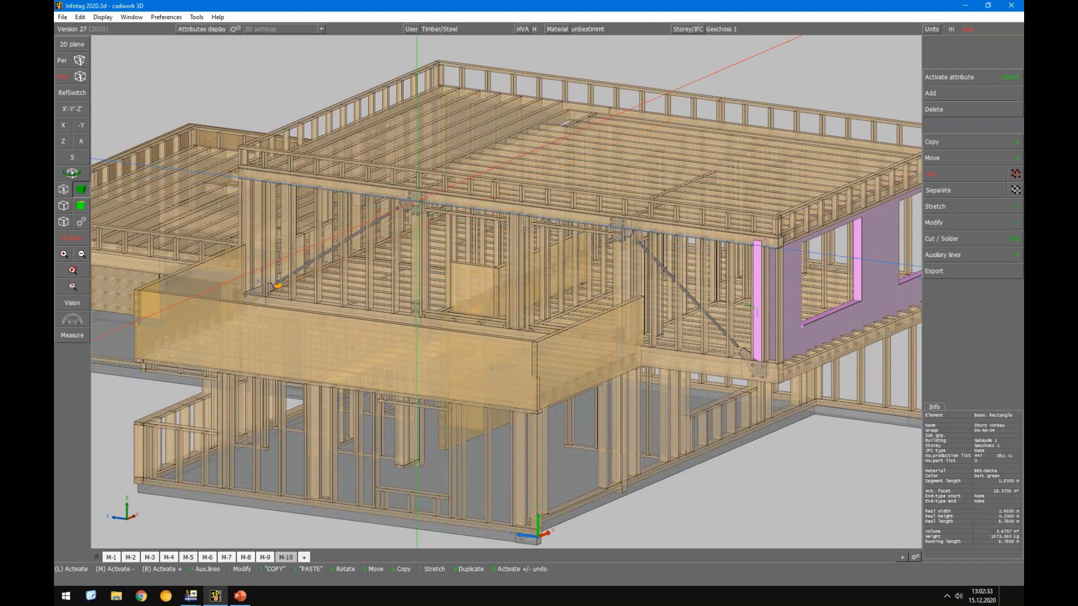
mouse_move(417, 202)
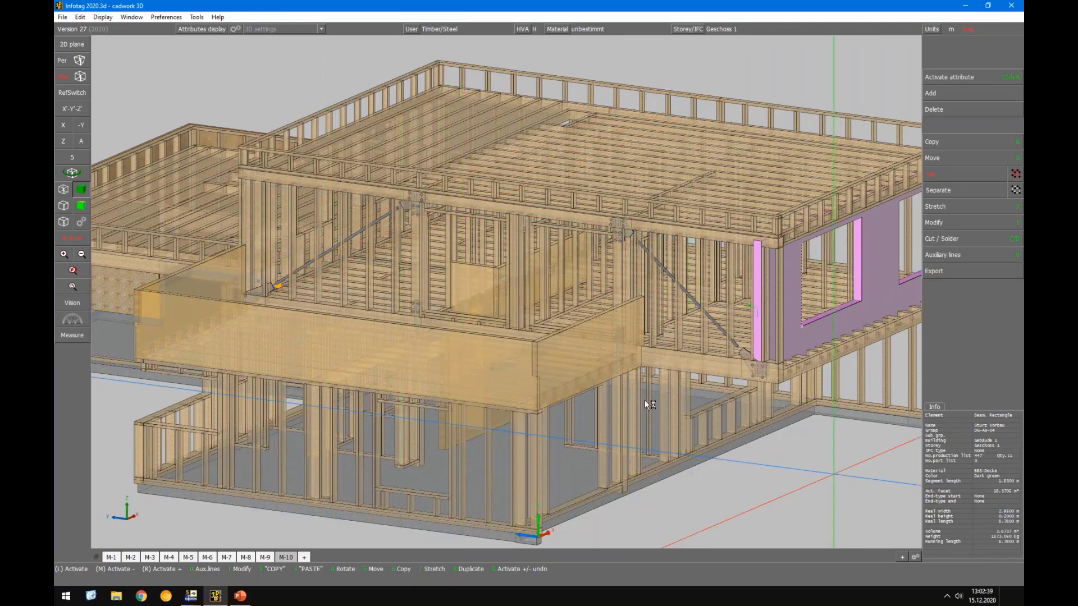
middle_drag(644, 400, 629, 376)
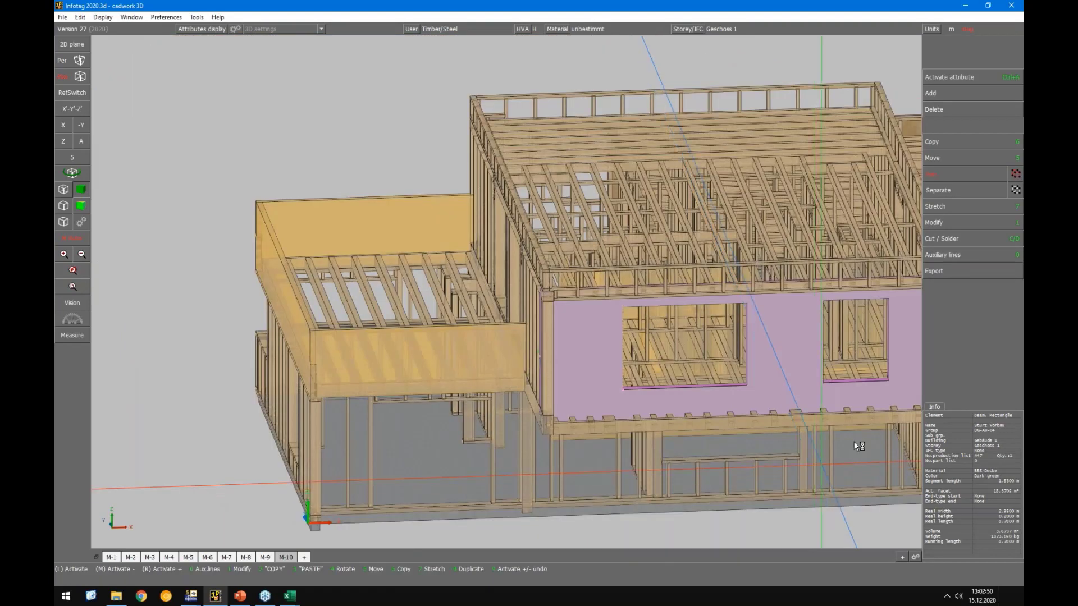
click(901, 84)
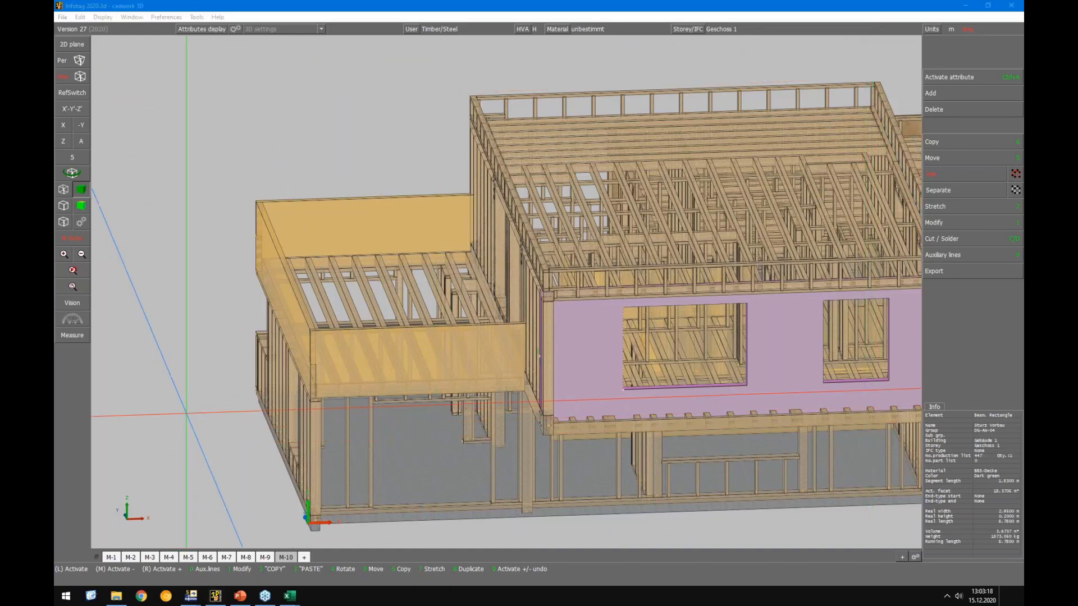
middle_click(234, 338)
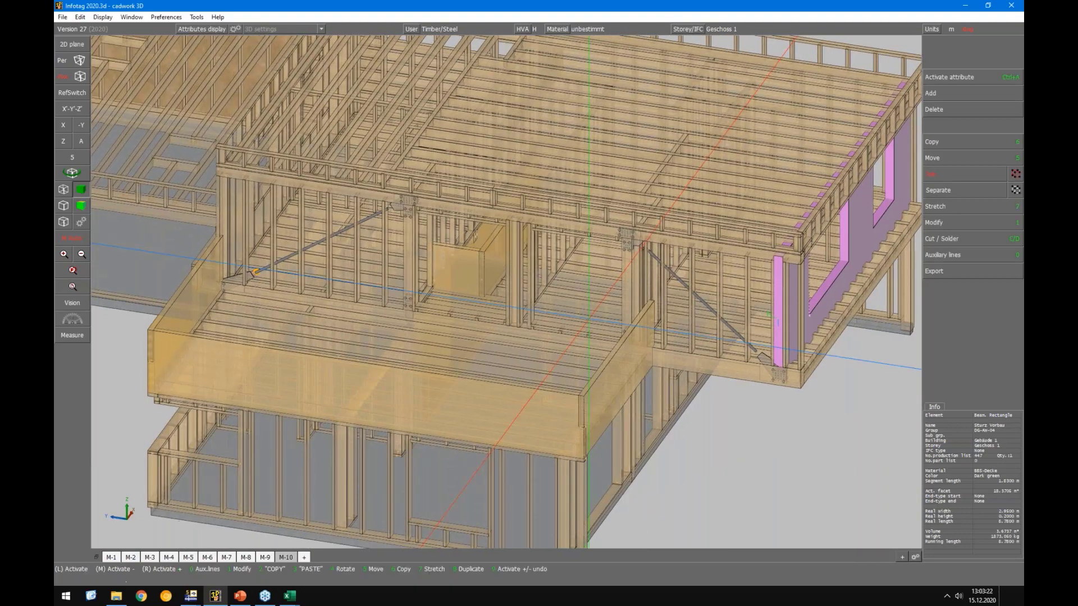
right_click(716, 456)
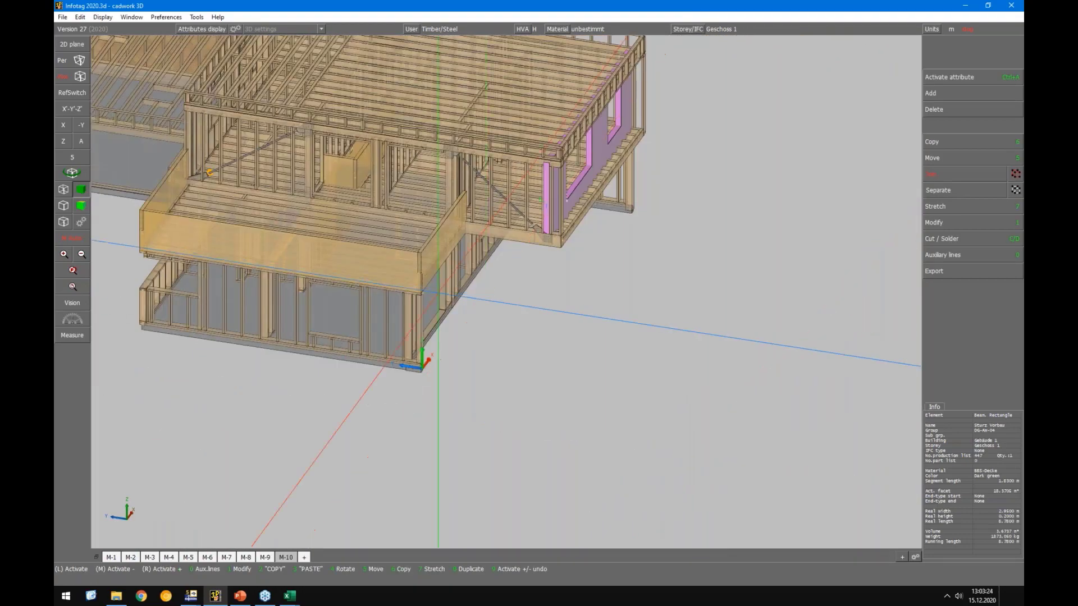
scroll(495, 73, up, 3)
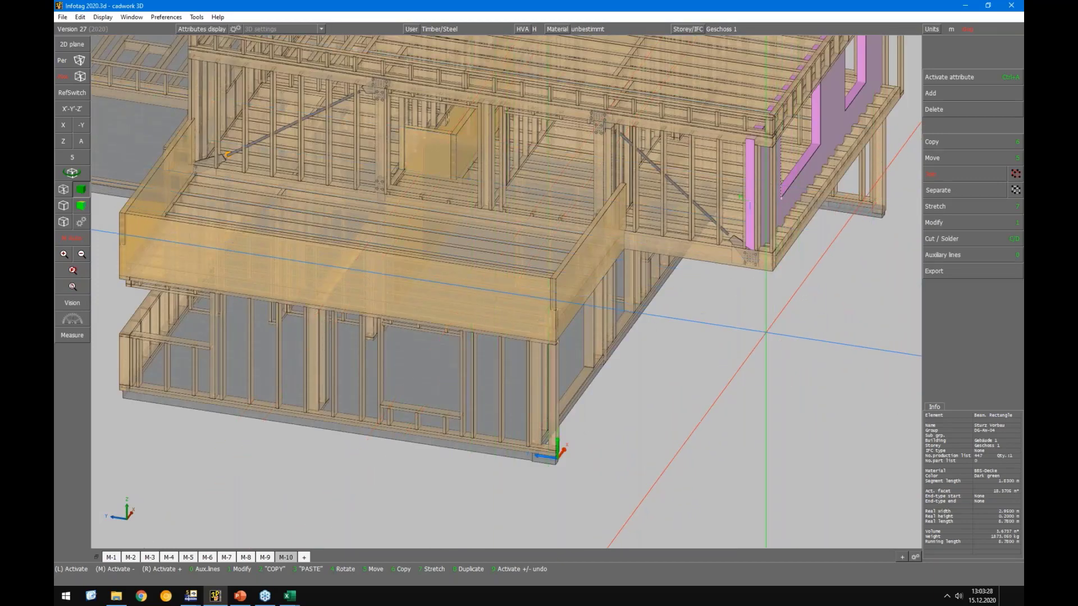
middle_click(798, 308)
middle_drag(753, 309, 642, 313)
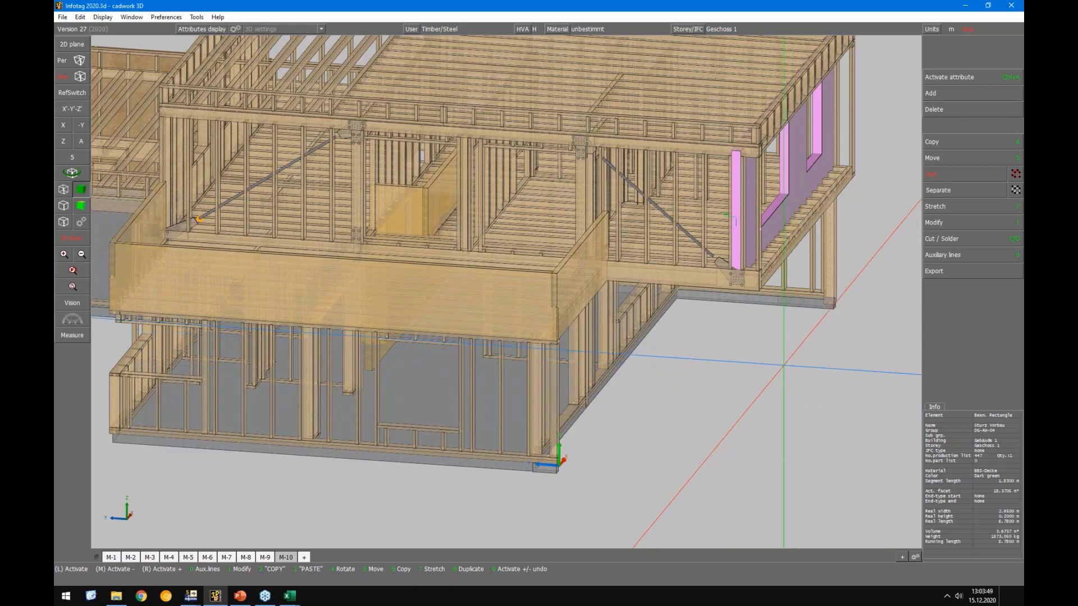
Step: Isolate the activated wall panel with the two window openings and orient it in an oblique 3D view
key(q)
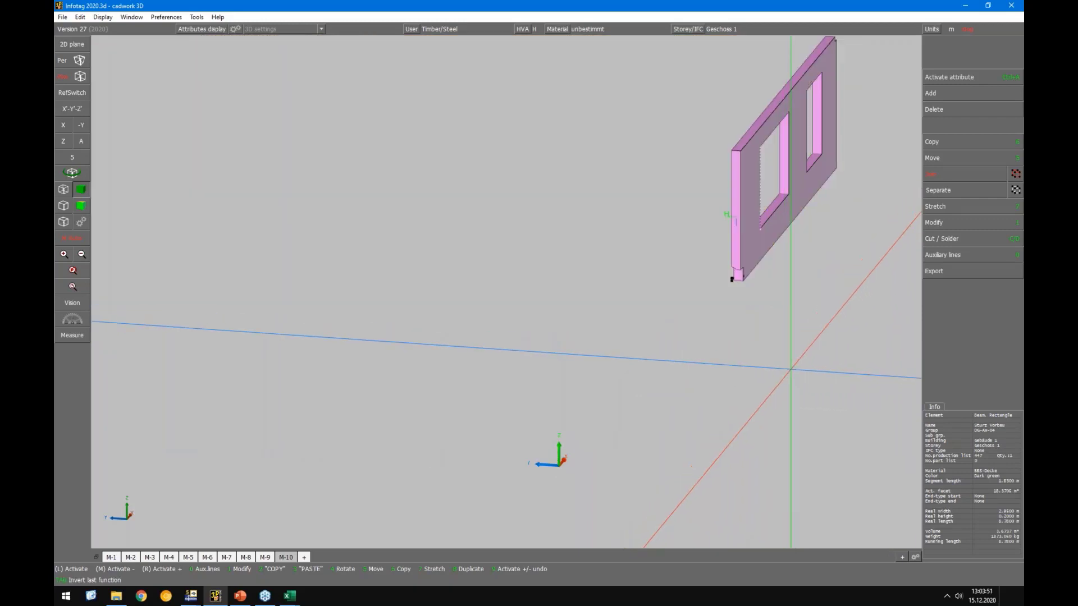
middle_drag(785, 372, 509, 291)
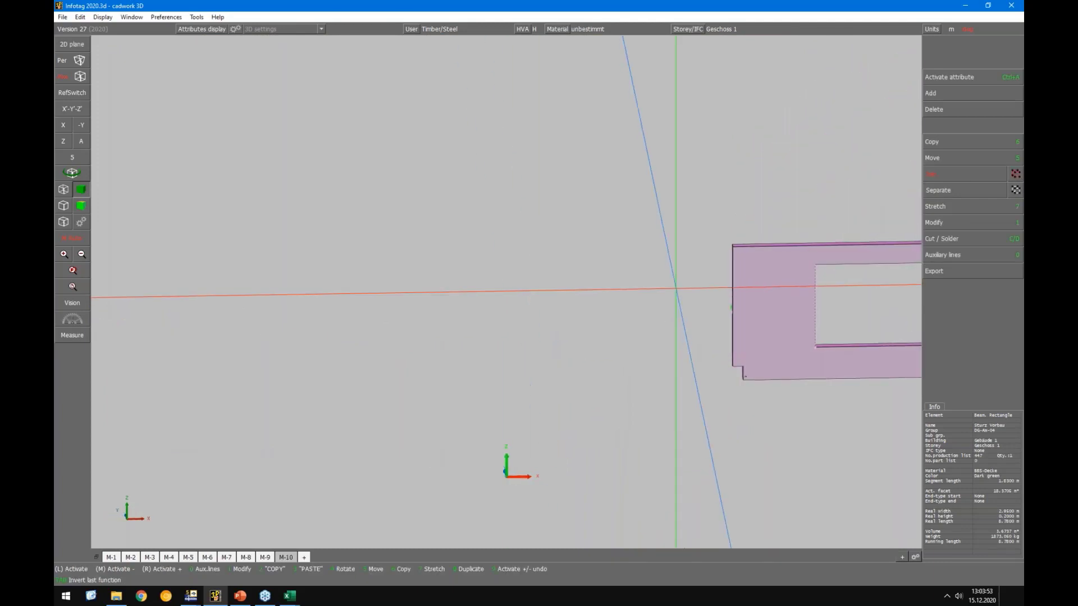
key(Right)
key(Right)
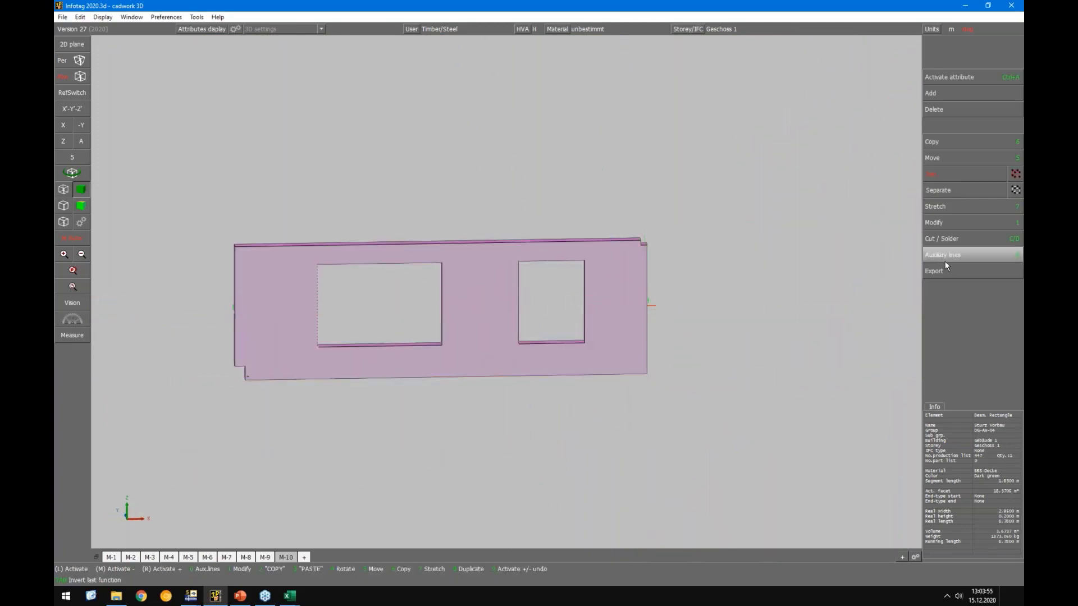
click(952, 257)
click(963, 127)
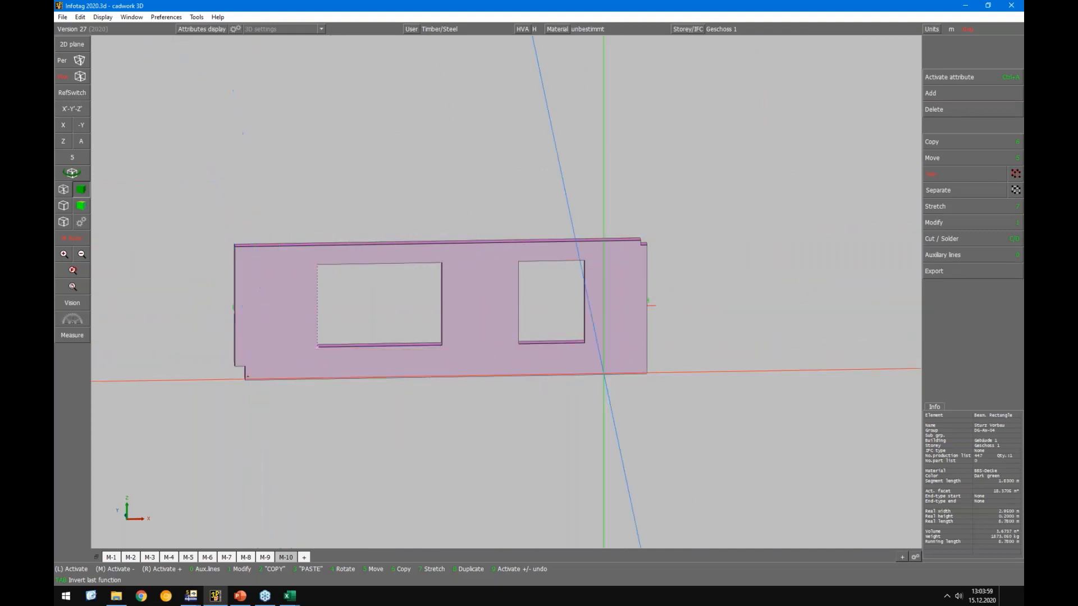
middle_click(188, 258)
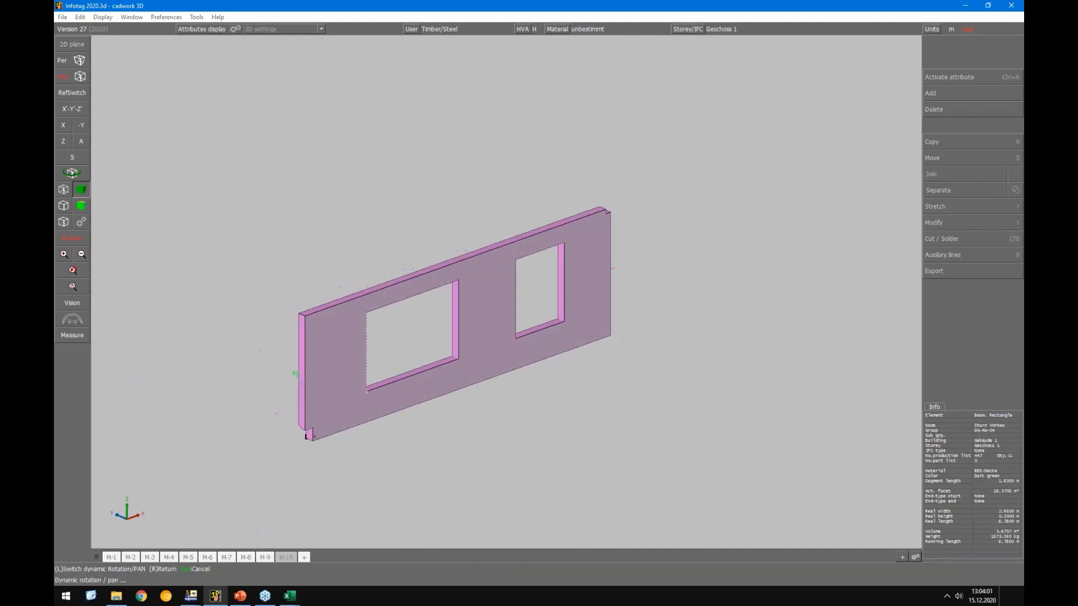
key(Escape)
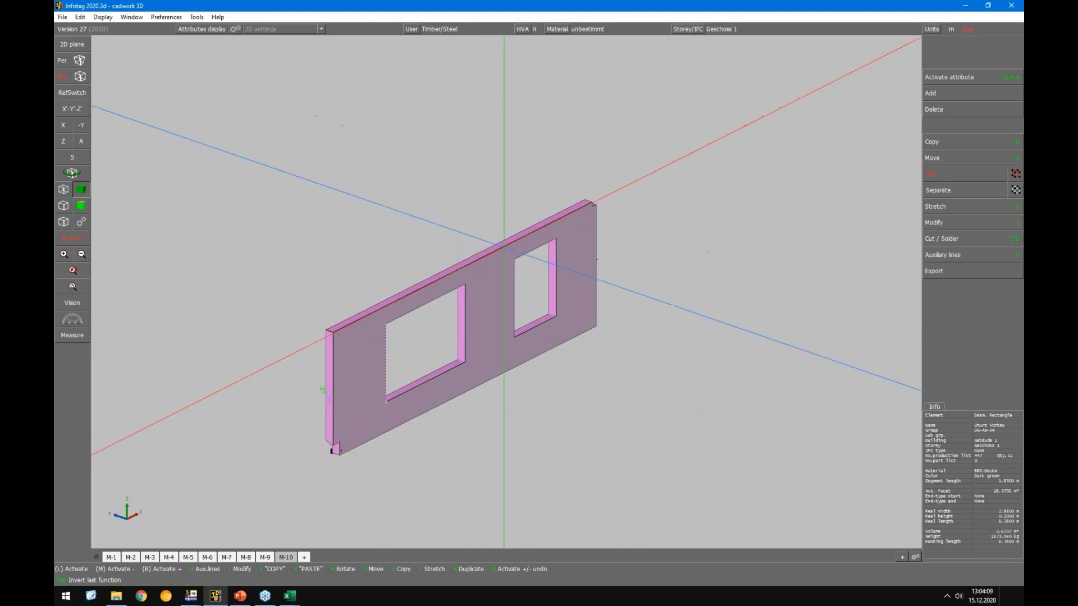
Step: Add the favorite variant Mittelfläche-CLT to the isolated wall panel
click(945, 96)
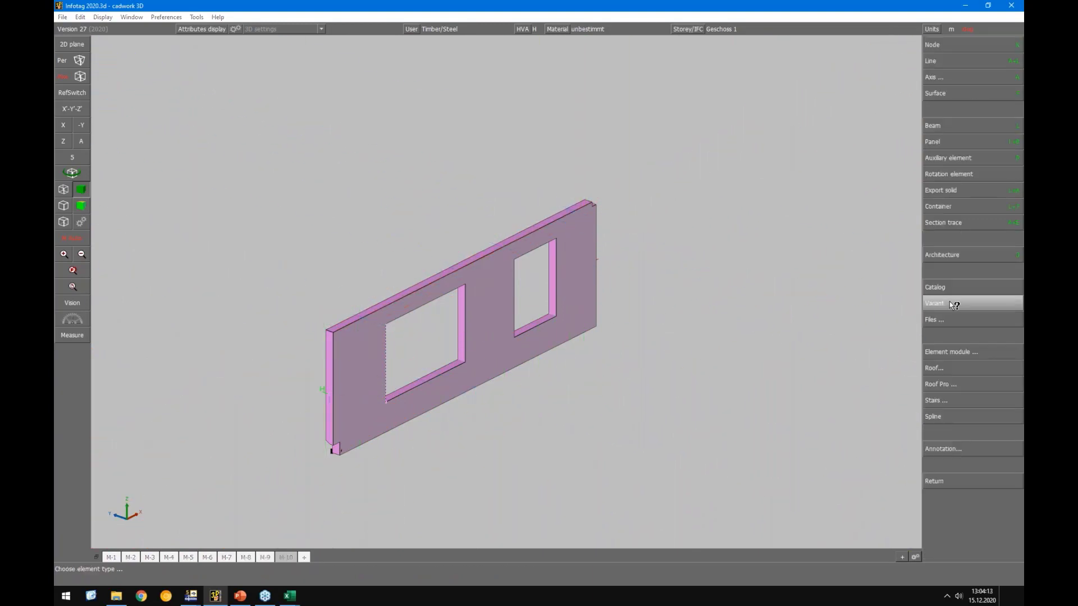
click(953, 304)
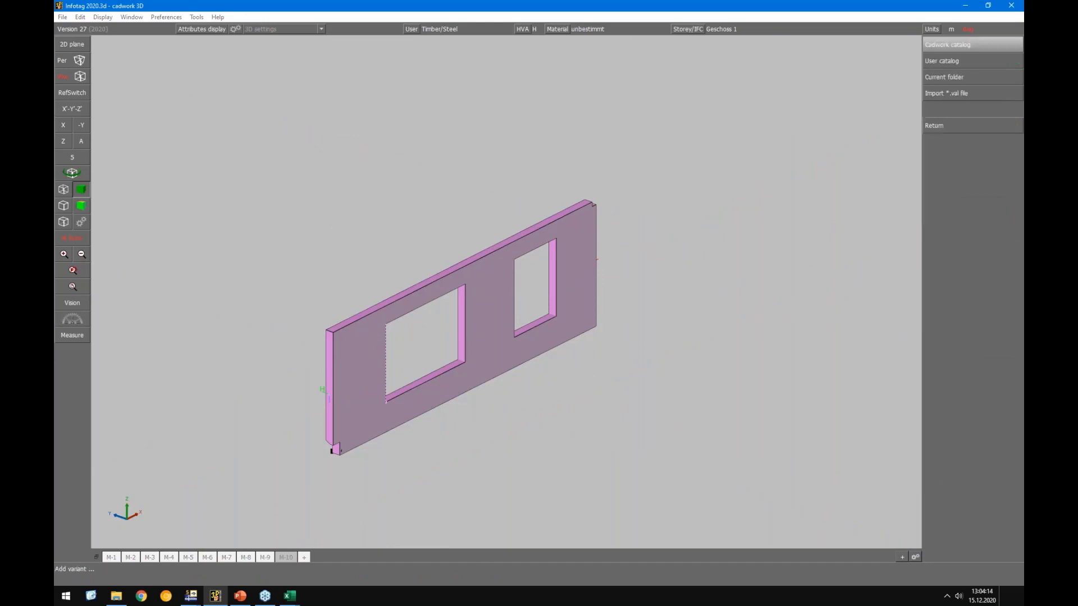
click(963, 77)
click(977, 41)
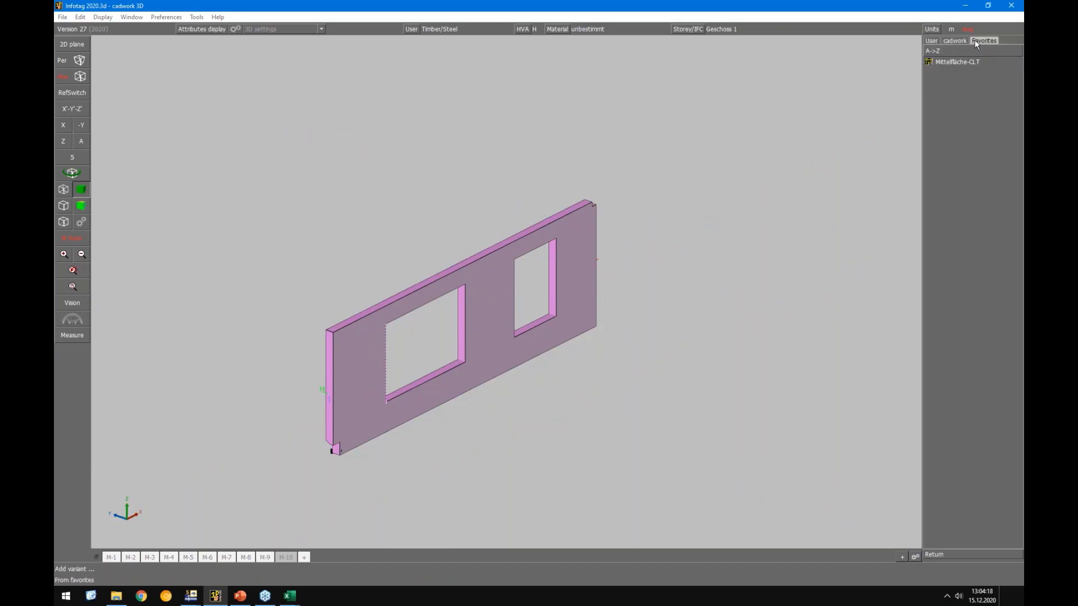
click(952, 62)
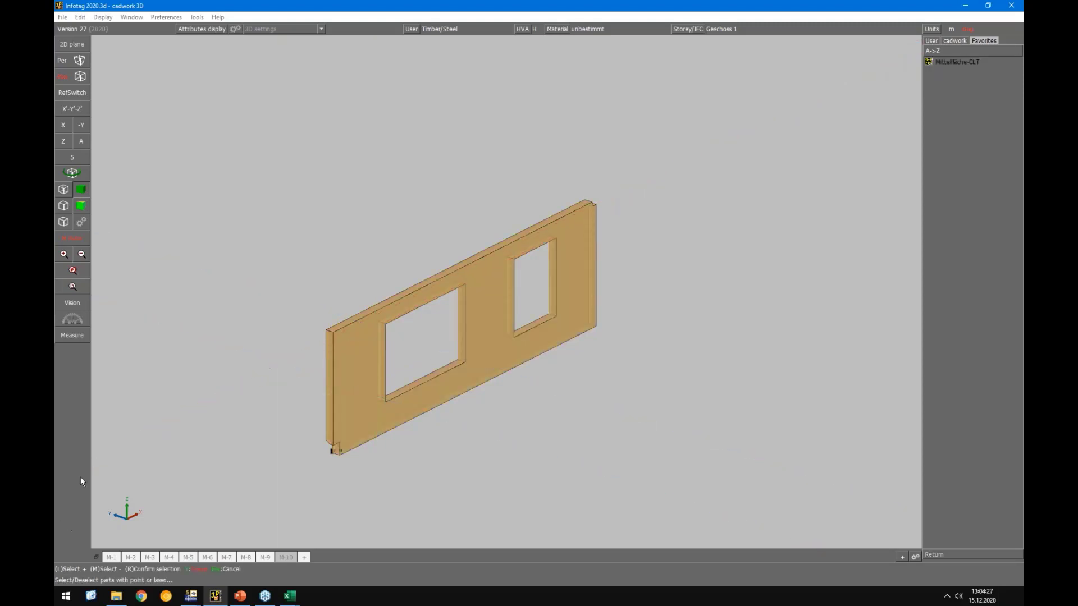
click(510, 286)
right_click(511, 286)
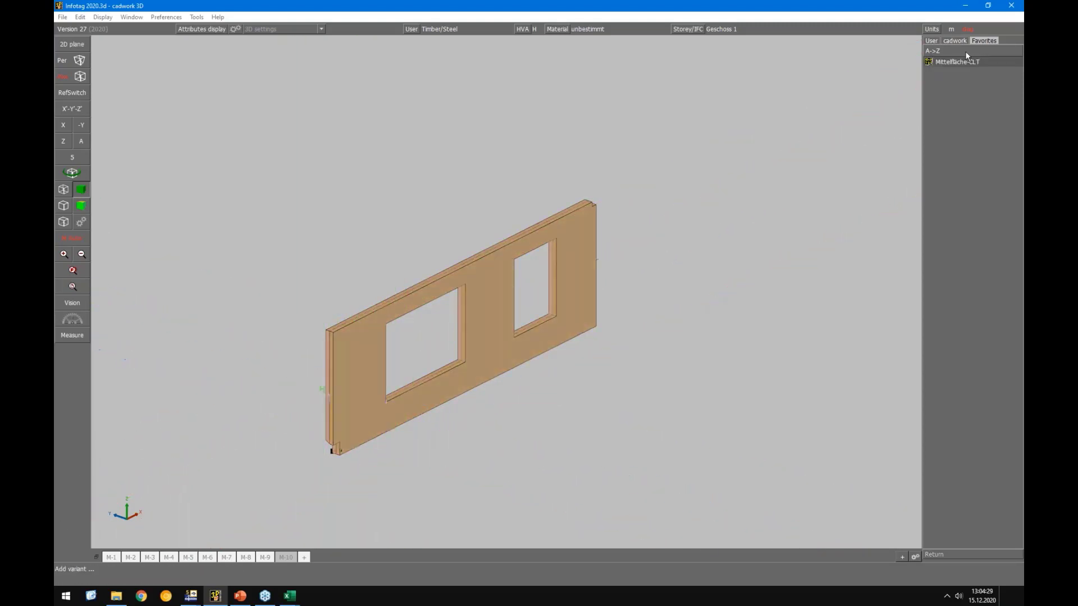
Step: Leave variant creation, switch the model to wireframe display and deactivate the wall panel
click(79, 191)
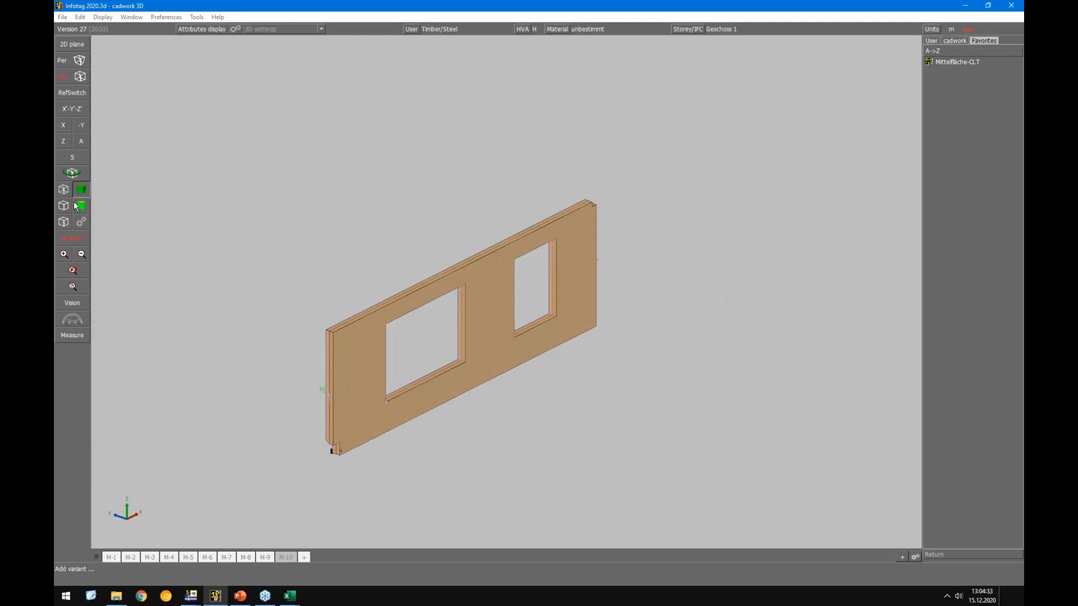
click(972, 92)
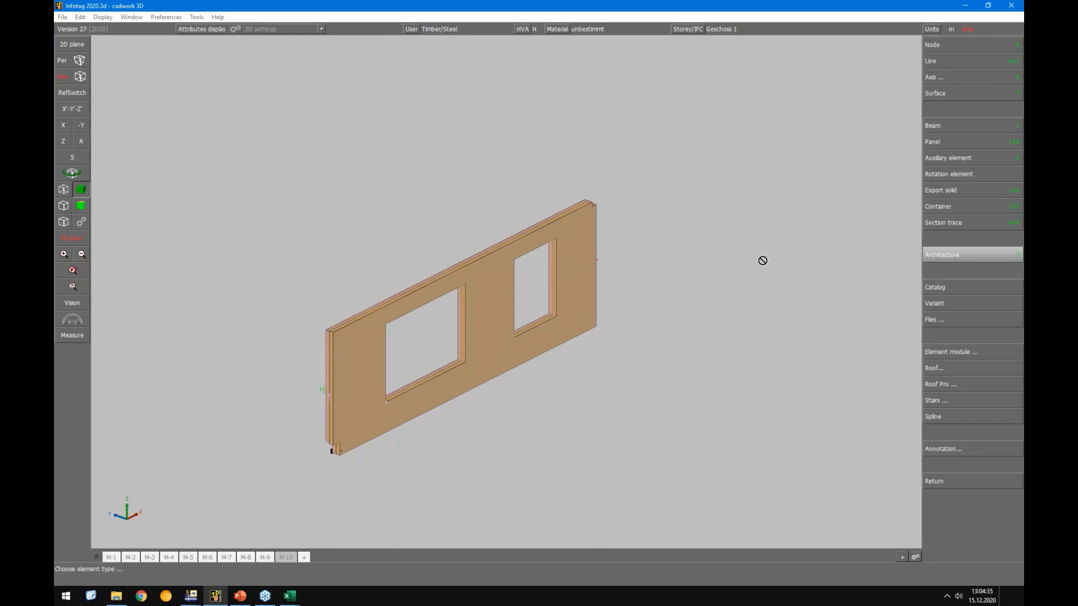
click(64, 192)
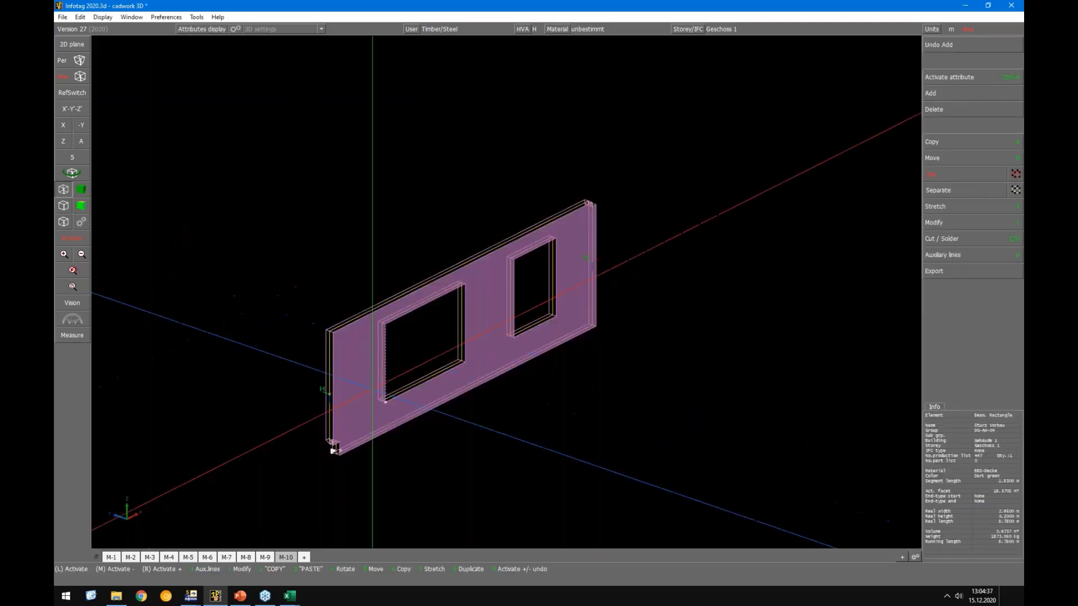
click(252, 411)
Step: Activate the mid-surface inside the wall panel and show it alone
scroll(329, 344, up, 2)
scroll(512, 457, up, 2)
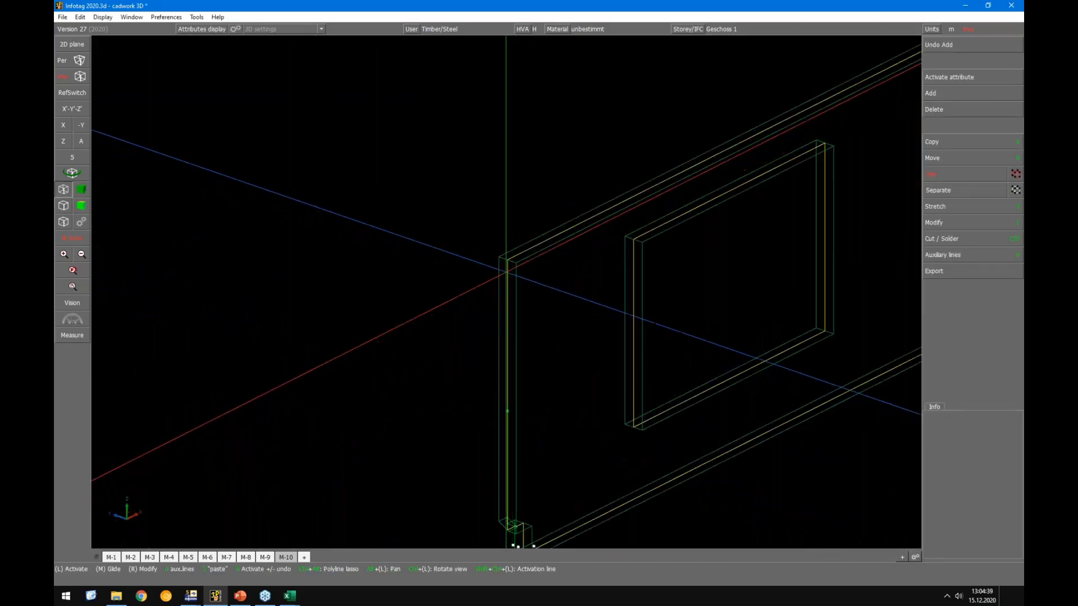
click(512, 528)
scroll(479, 466, down, 2)
scroll(478, 465, down, 1)
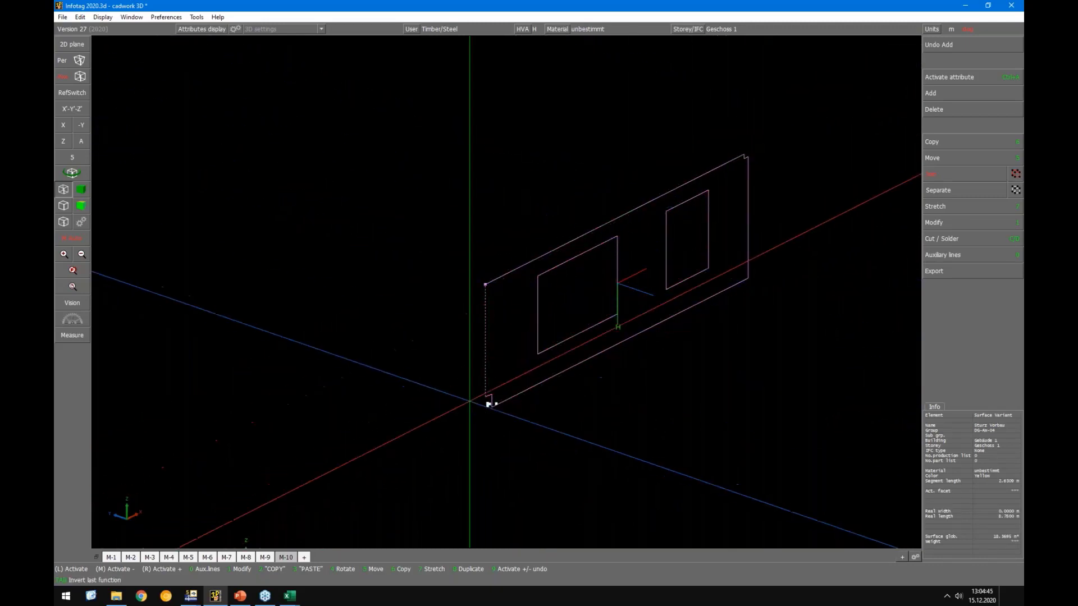
Step: Export the mid-surface as an ACIS (*.sat) file, considering only active elements
click(934, 272)
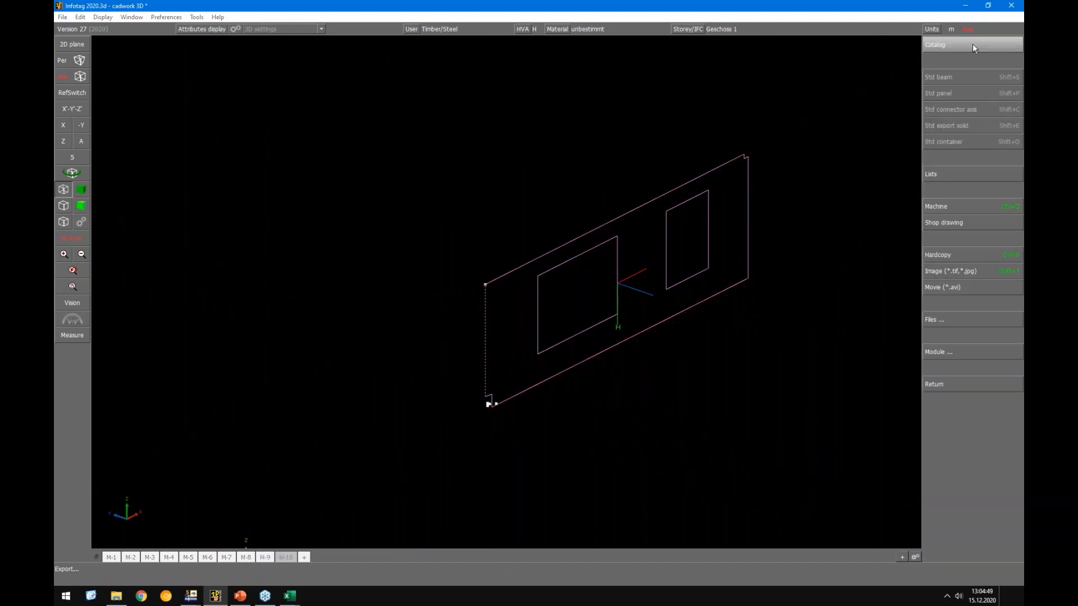
click(948, 318)
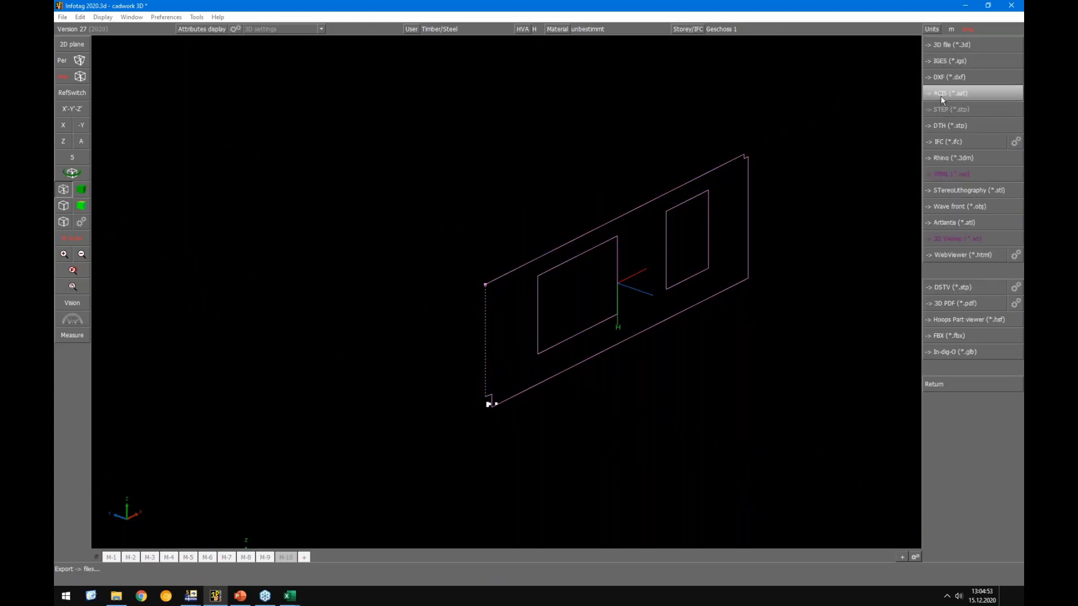
click(940, 95)
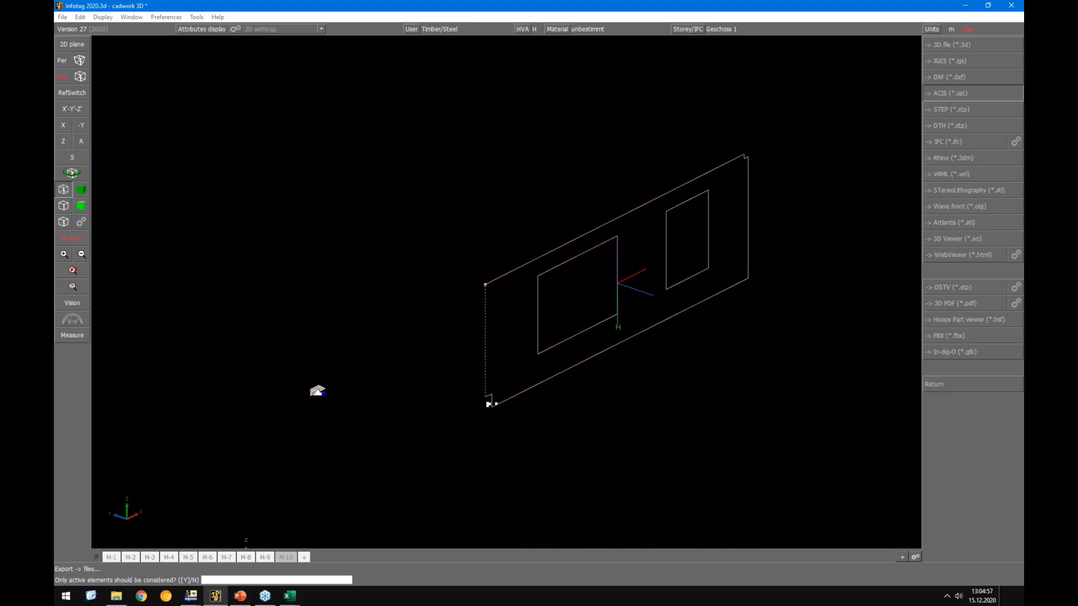
key(Return)
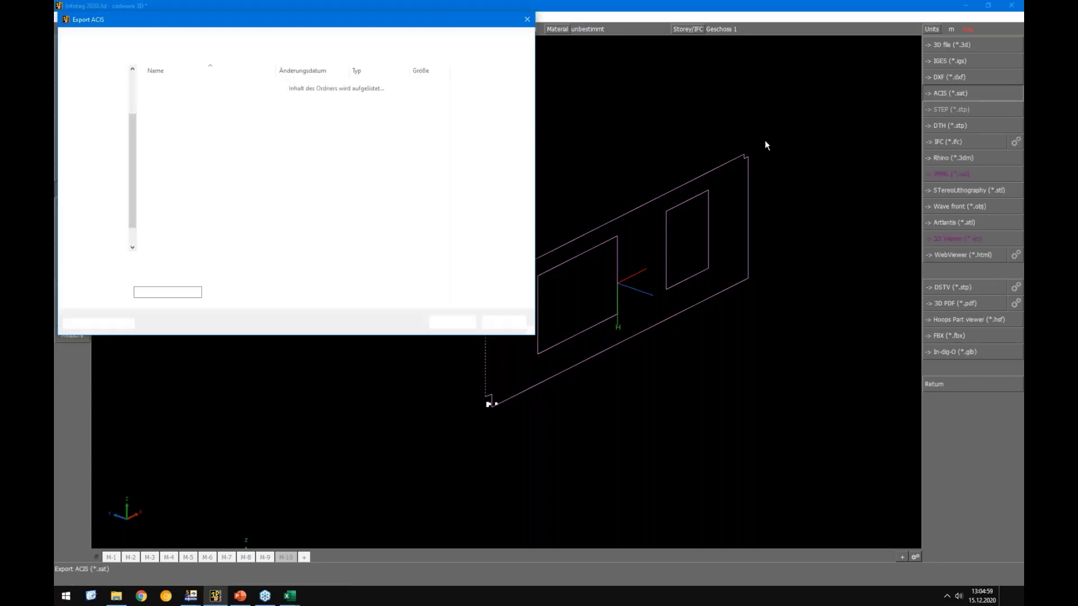
key(Return)
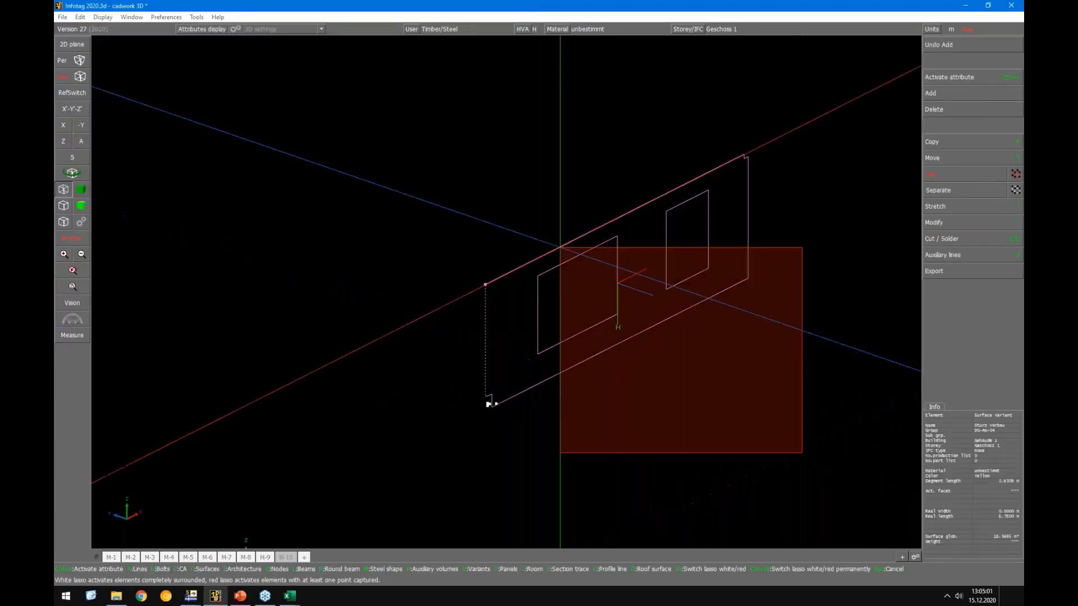
key(Escape)
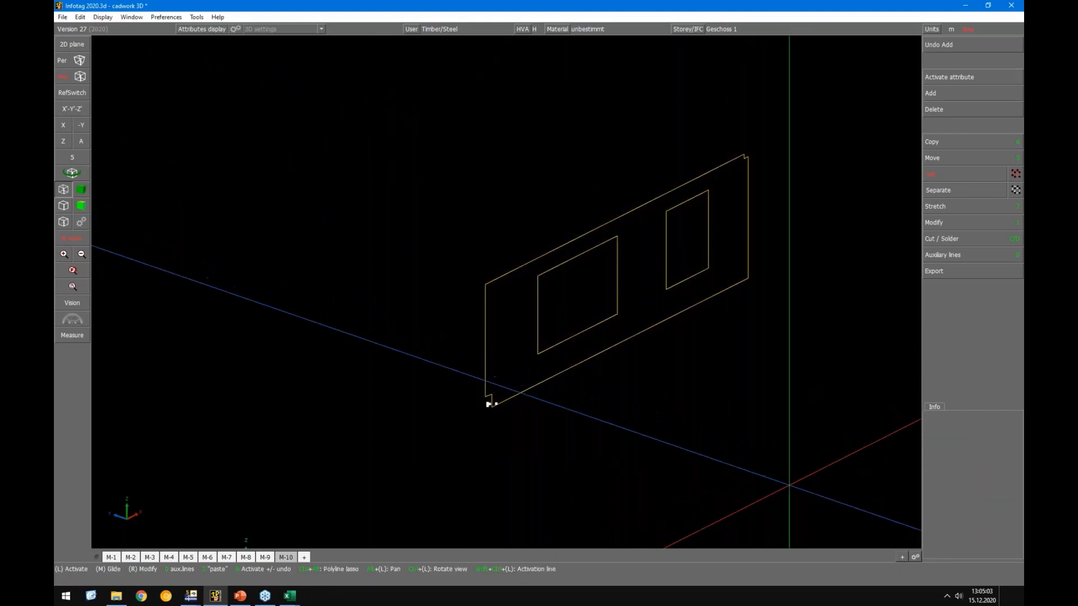
Step: Activate the mid-surface and save the active elements as the ACIS file Export.sat, replacing the existing file
drag(789, 484, 488, 163)
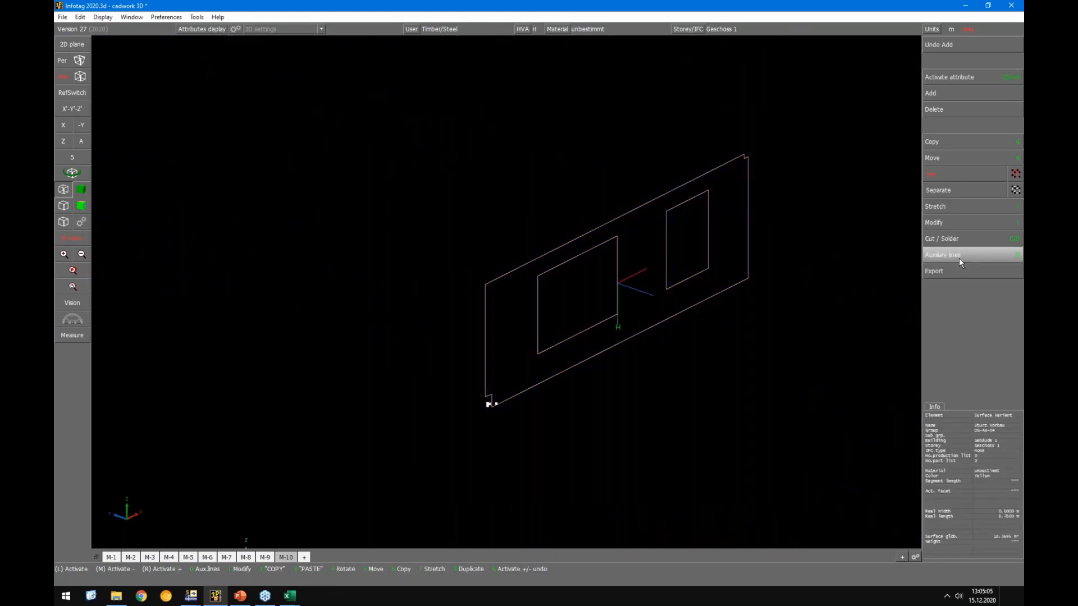
click(943, 270)
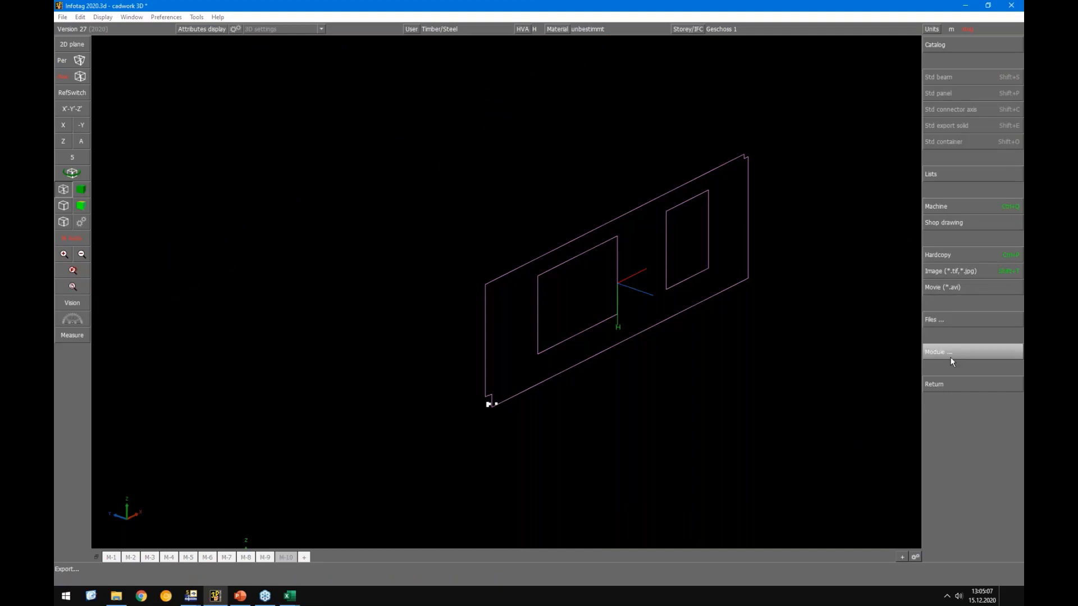
click(948, 319)
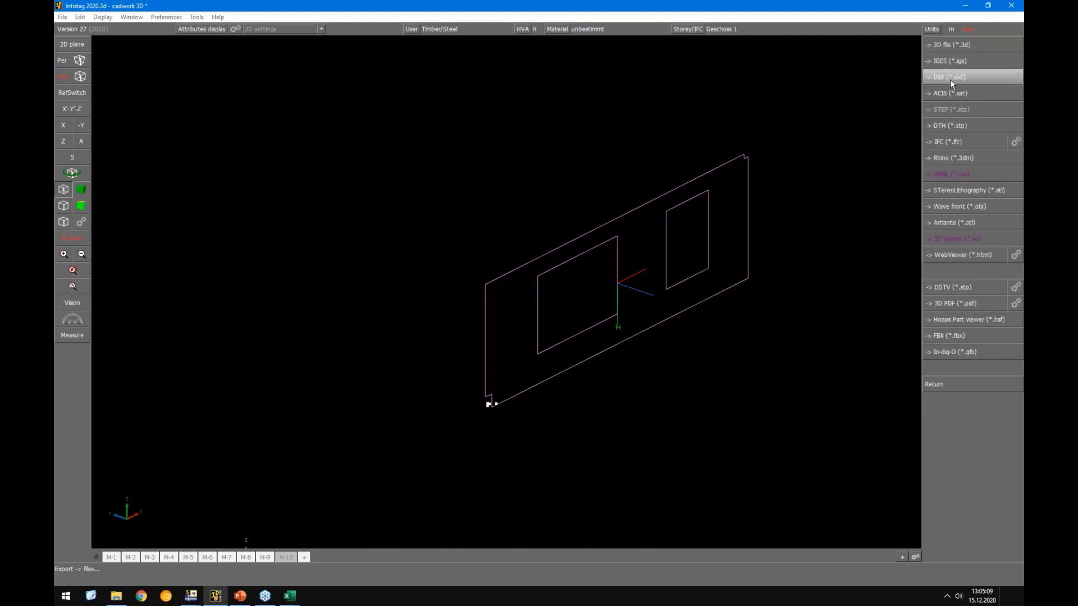
click(929, 98)
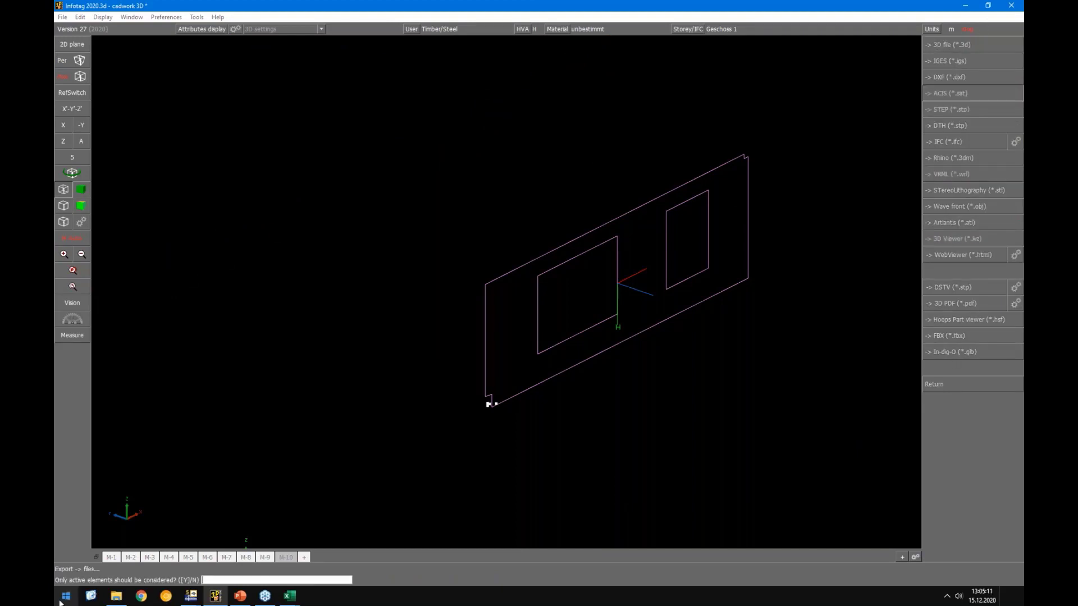
key(Return)
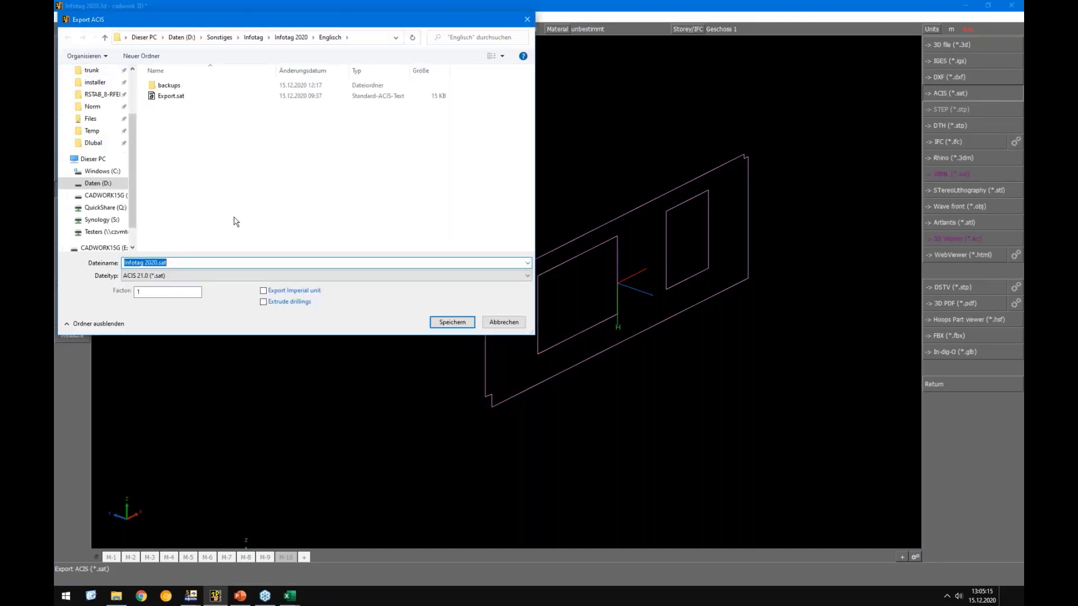
text(Exp)
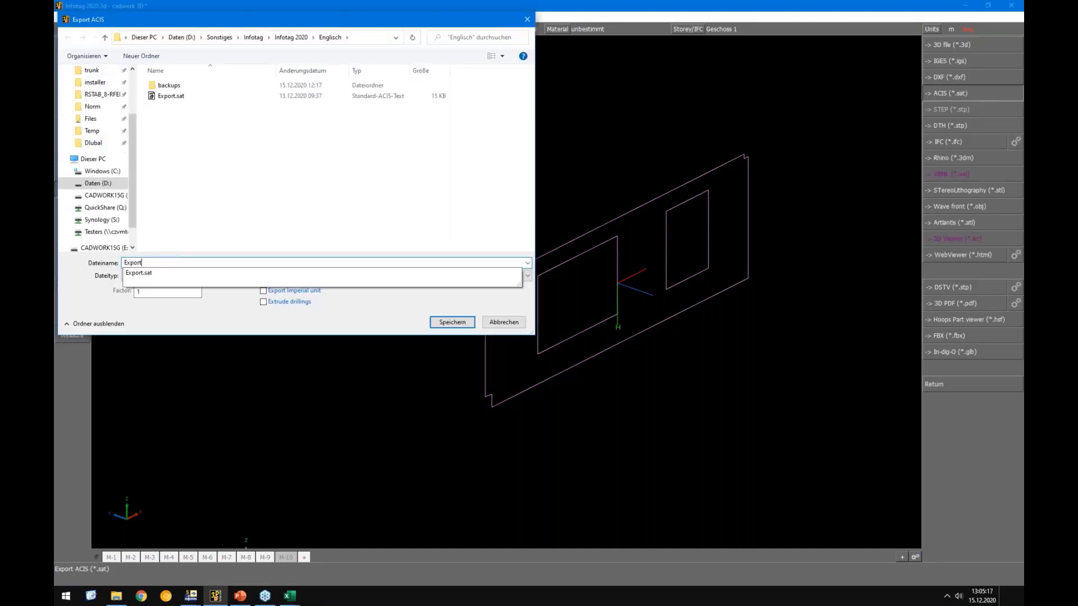
text(ort)
key(Return)
click(564, 297)
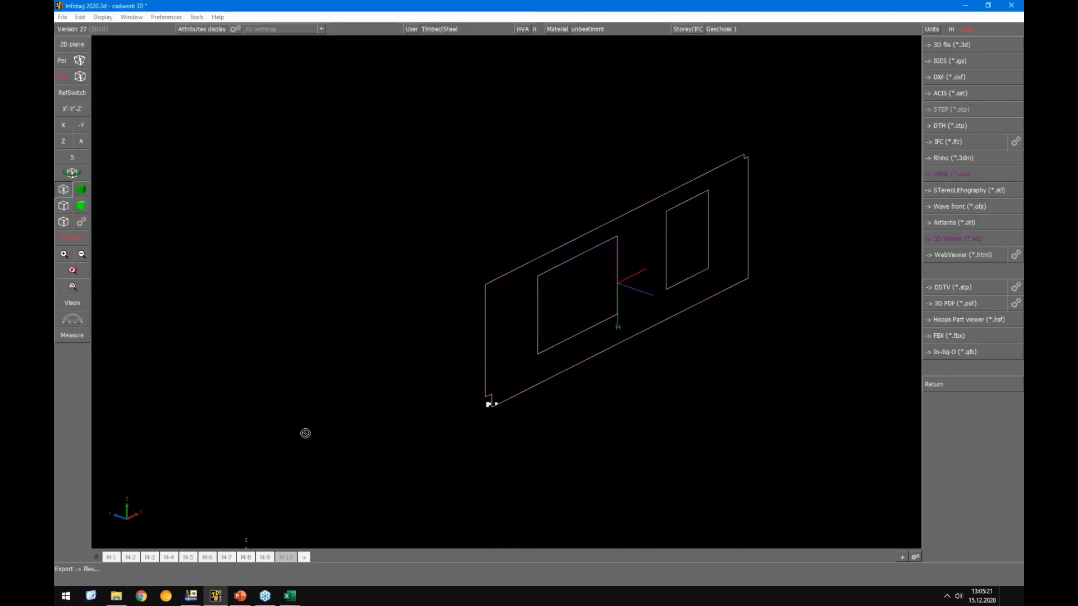
Step: Leave the export options and switch to the empty RFEM 5.24.01 window
click(189, 597)
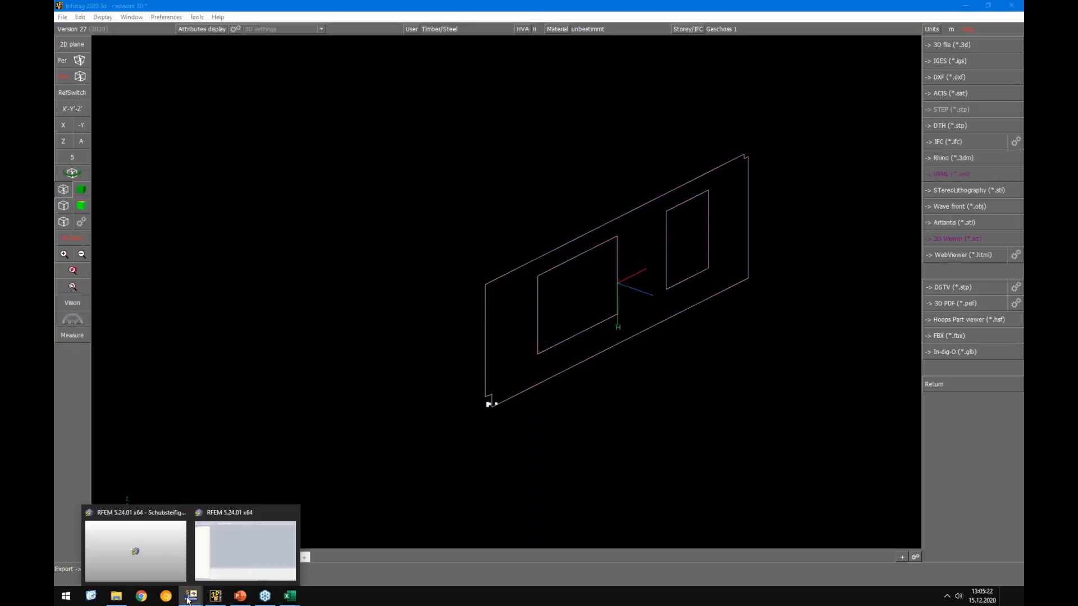
click(160, 558)
click(215, 596)
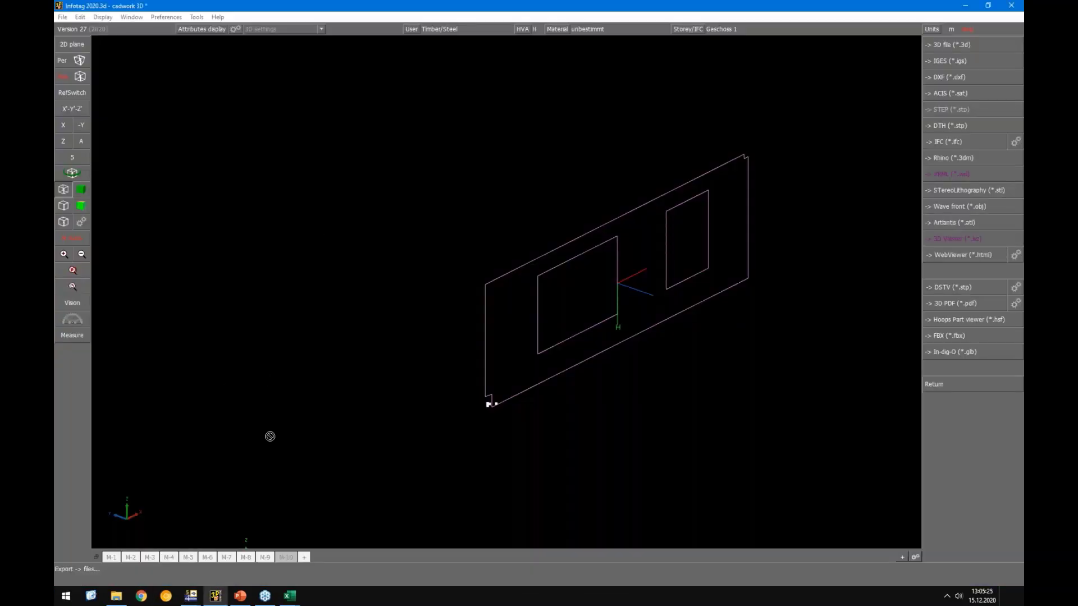
right_click(272, 418)
right_click(656, 534)
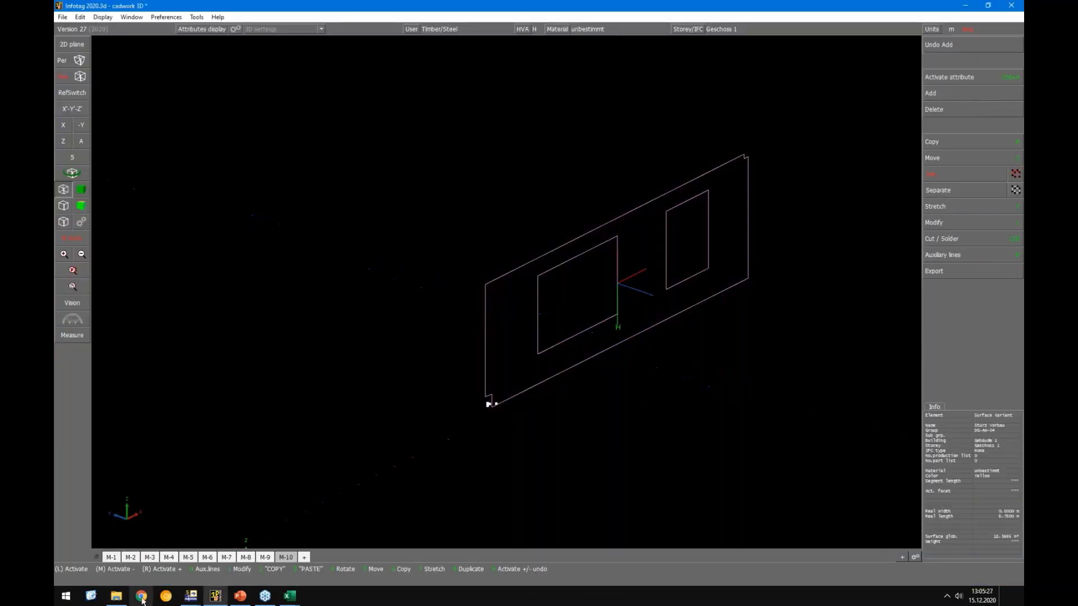
click(190, 597)
click(184, 570)
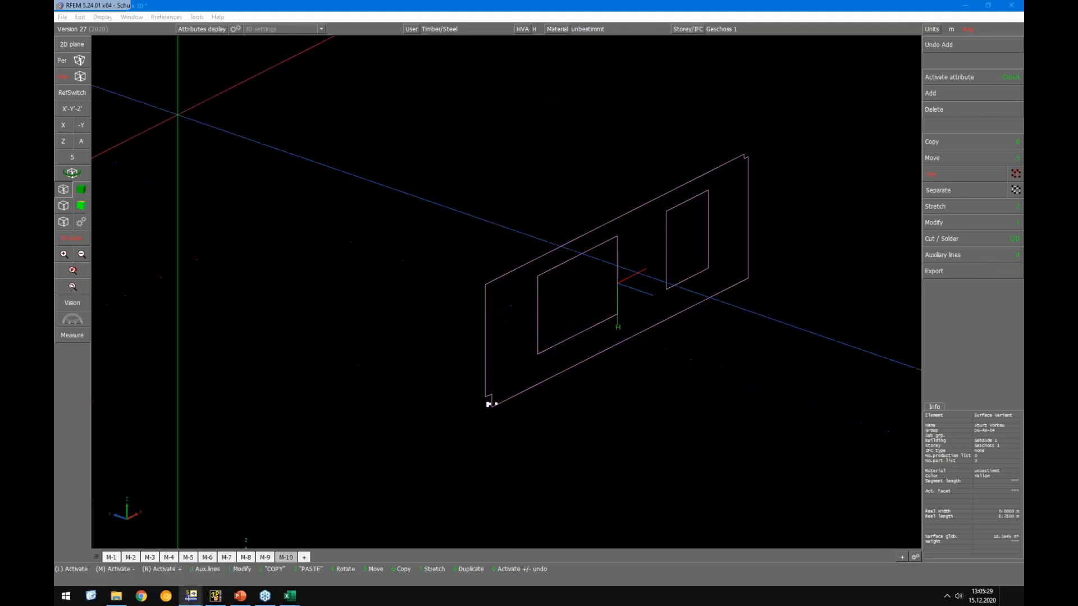
click(191, 597)
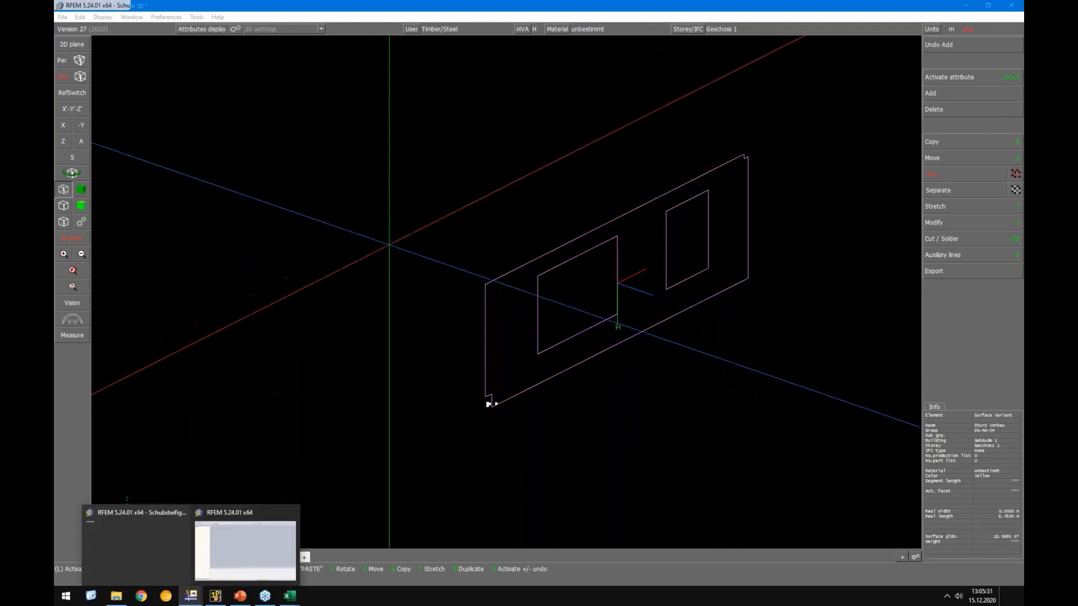
click(971, 9)
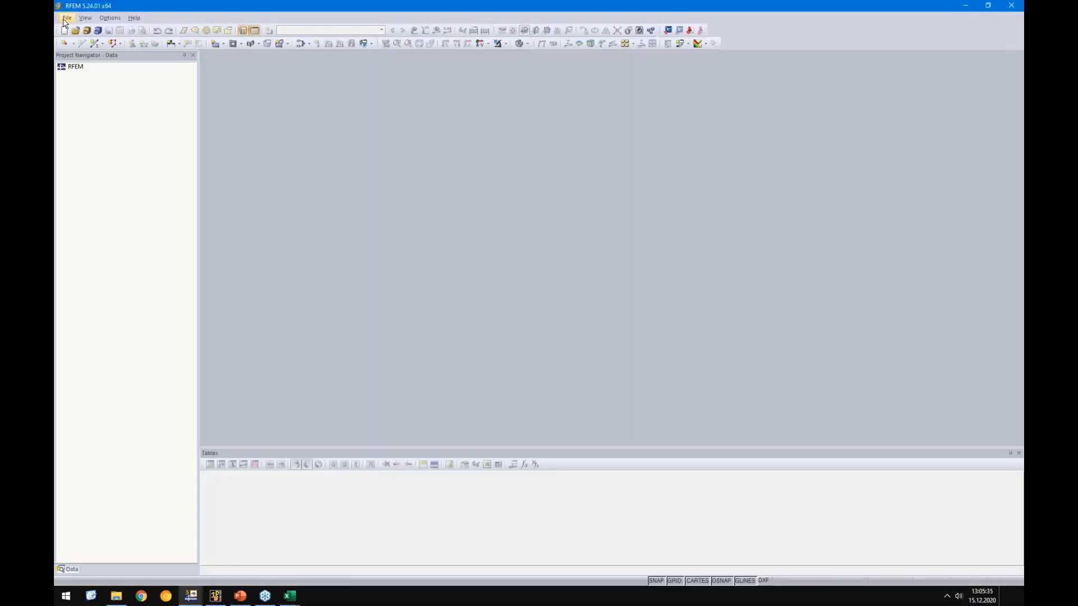
Step: Import the file CAD.sat from the cadwork folder using the Standard ACIS Text format (*.sat)
click(66, 17)
click(87, 85)
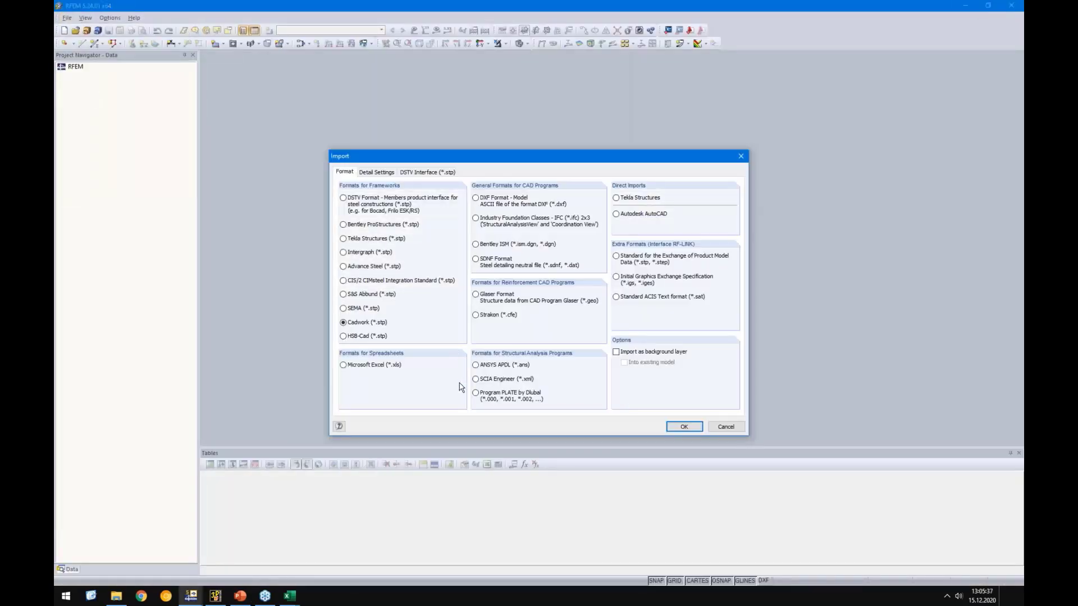
click(658, 297)
key(Return)
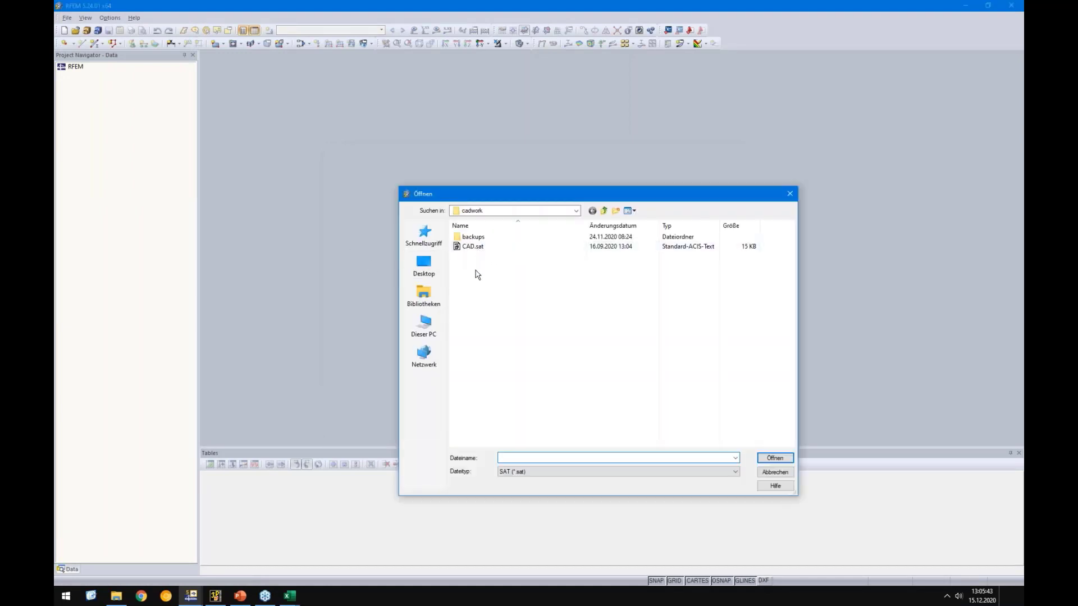
click(477, 248)
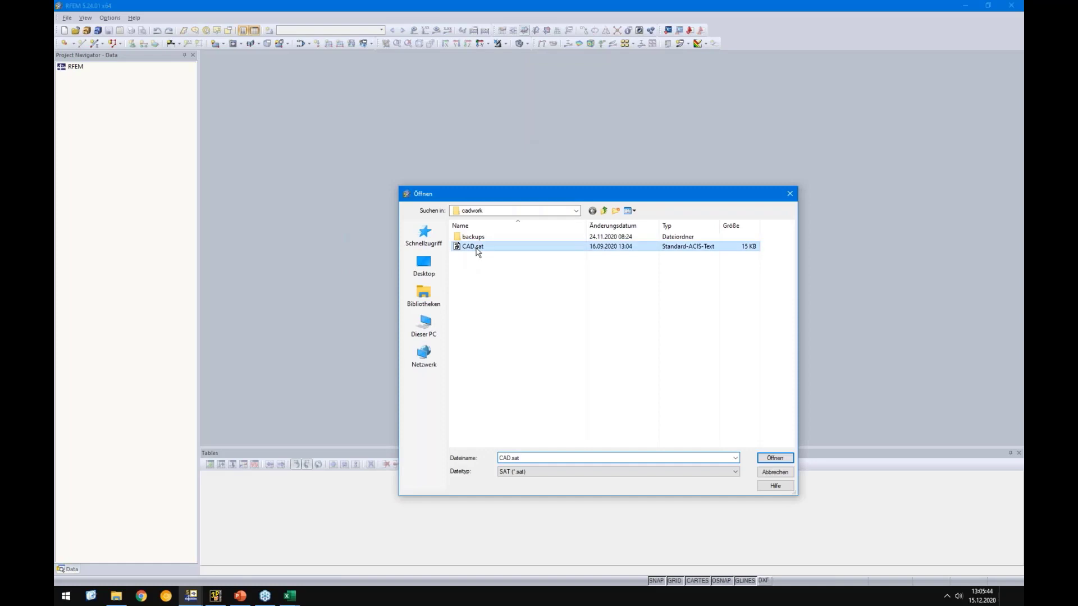
click(774, 457)
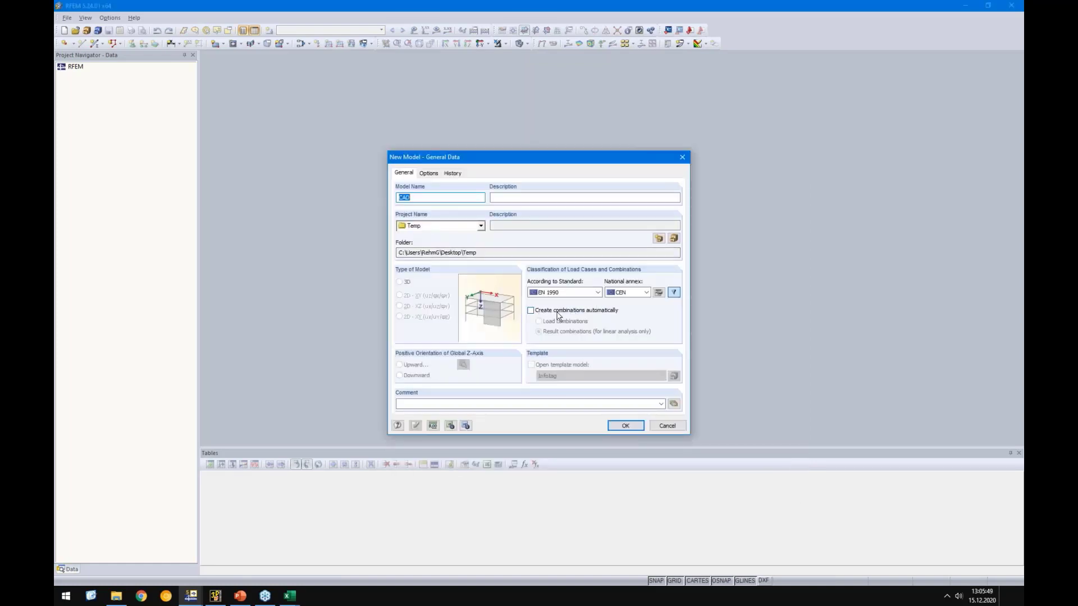
Step: Create the model CAD with standard EN 1990 + EN 1995 (Wood), annex CEN and automatic load combinations, overwriting the existing model
click(563, 293)
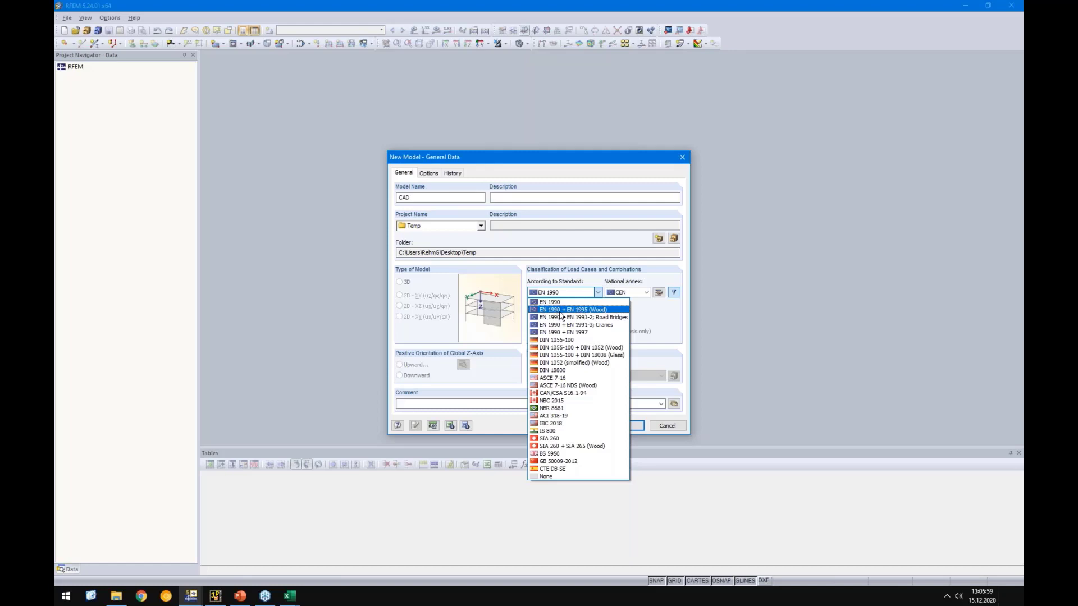
click(560, 310)
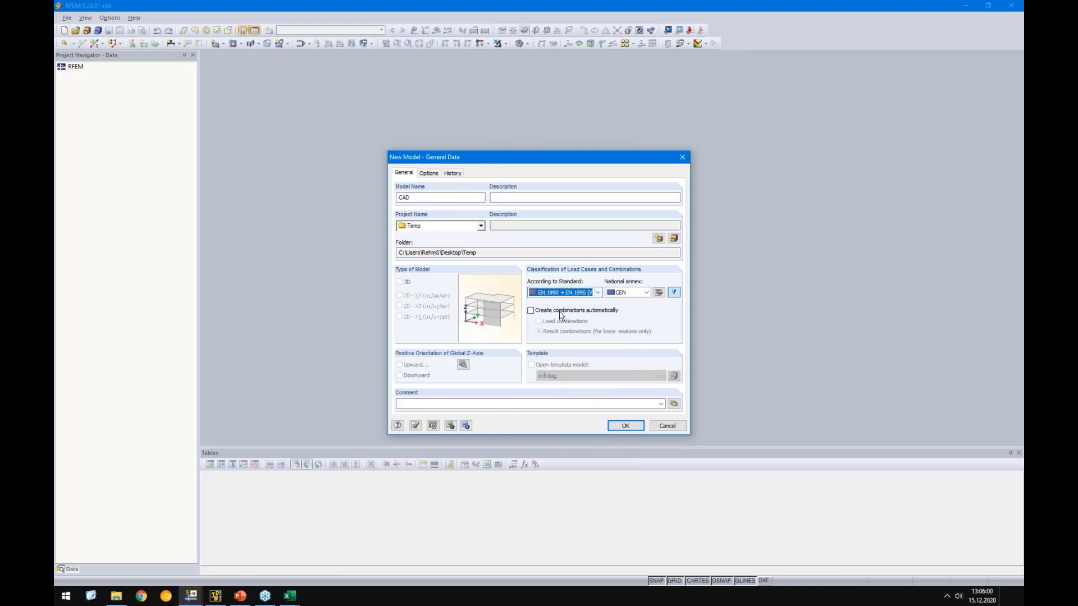
click(622, 294)
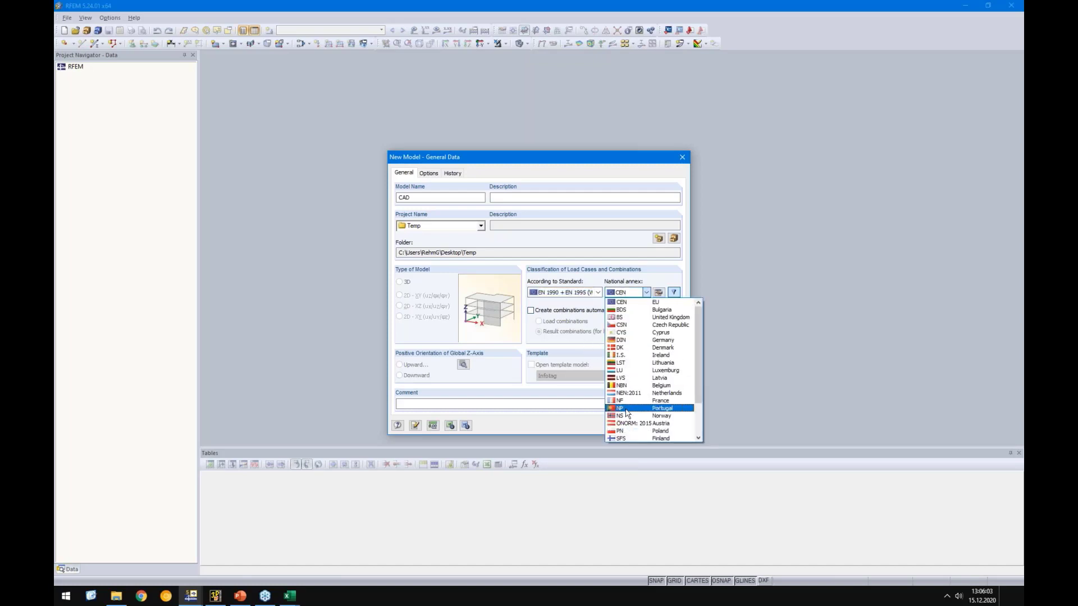
click(705, 307)
click(530, 310)
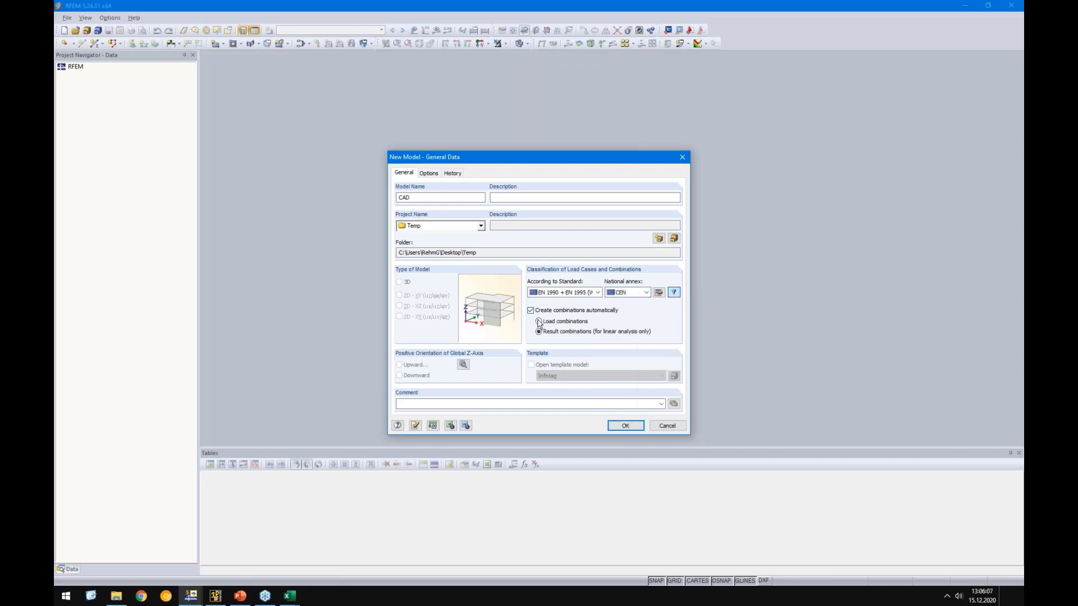
click(539, 322)
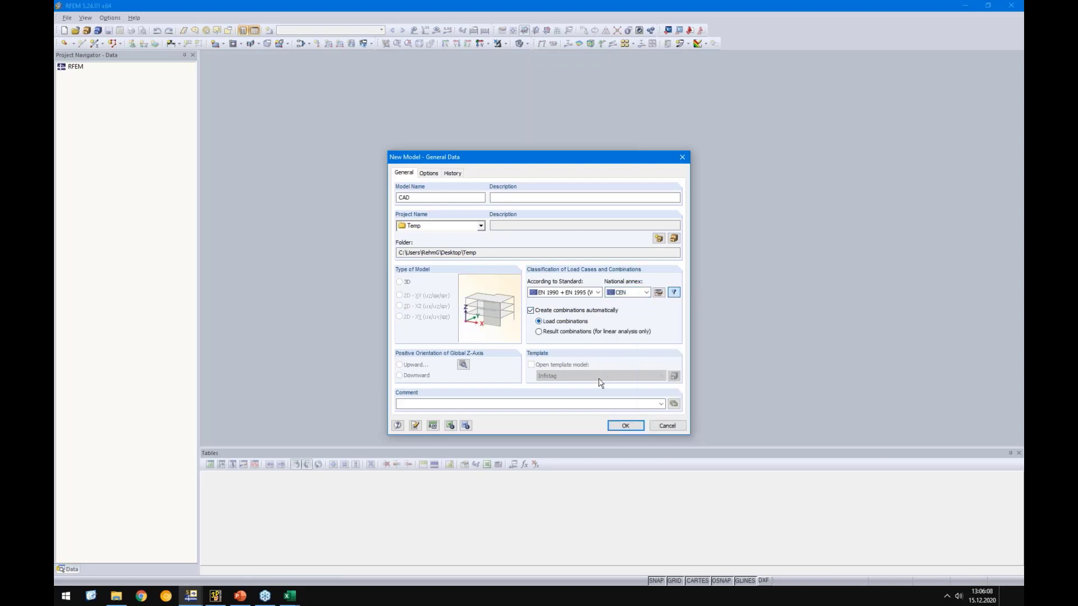
click(609, 429)
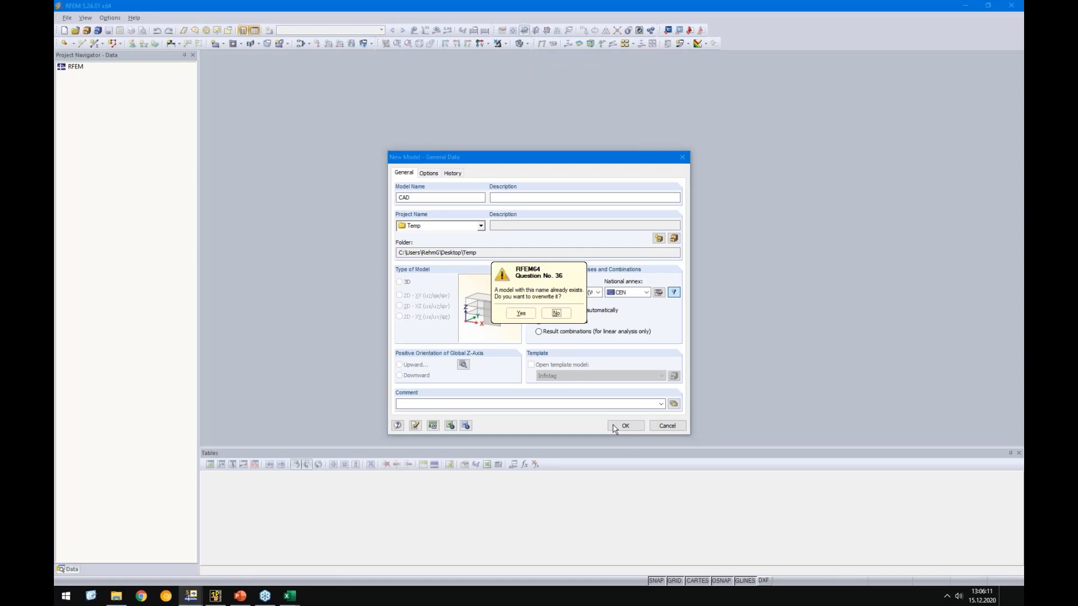
click(519, 311)
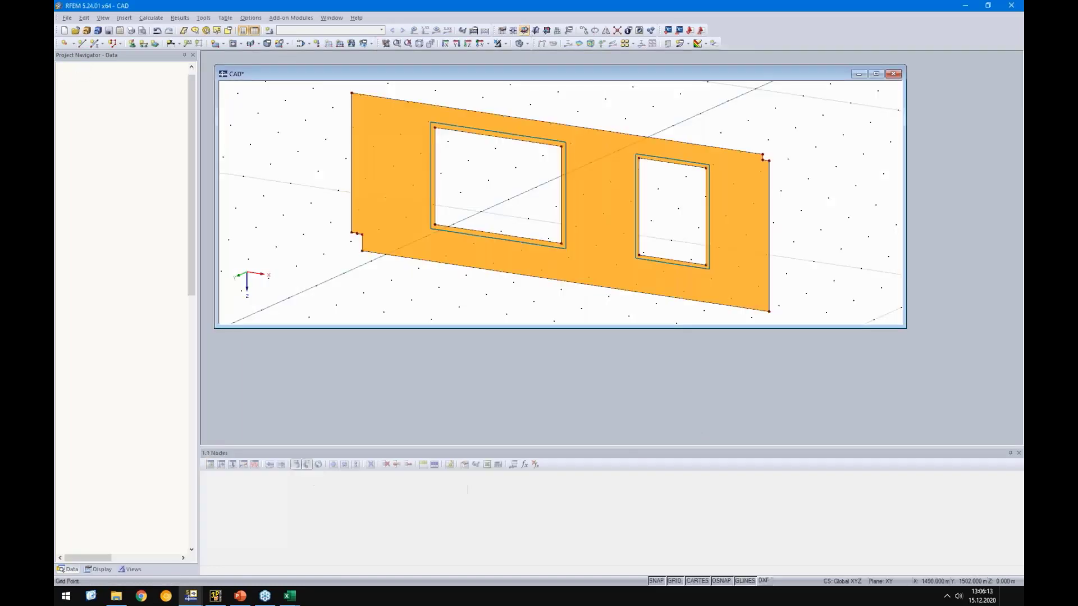
Step: Maximize the CAD model window, view the wall surface frontally in the XZ plane and turn off the grid
click(876, 74)
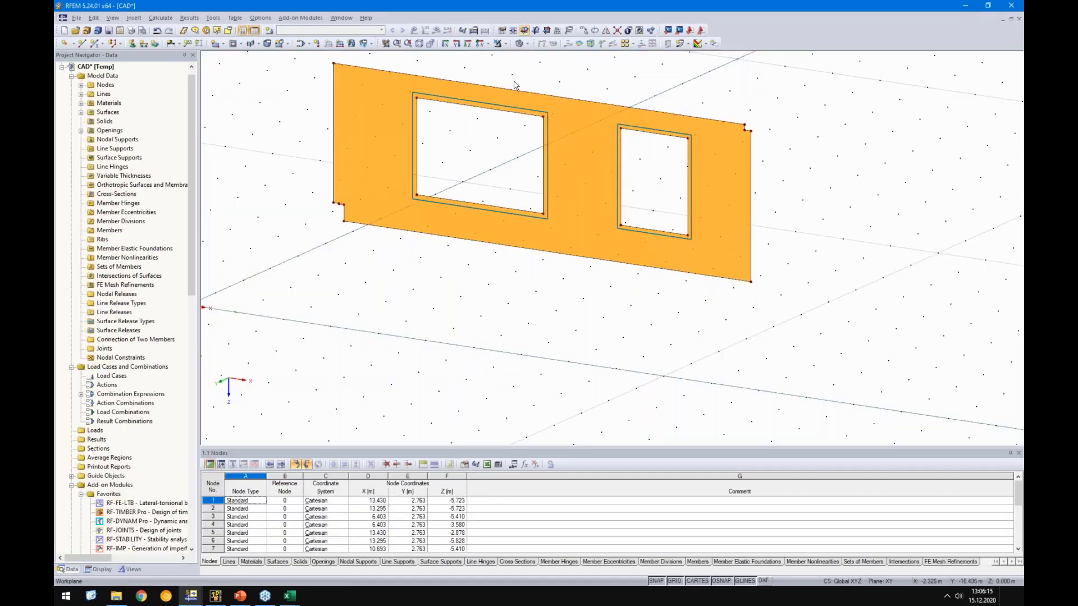
click(546, 31)
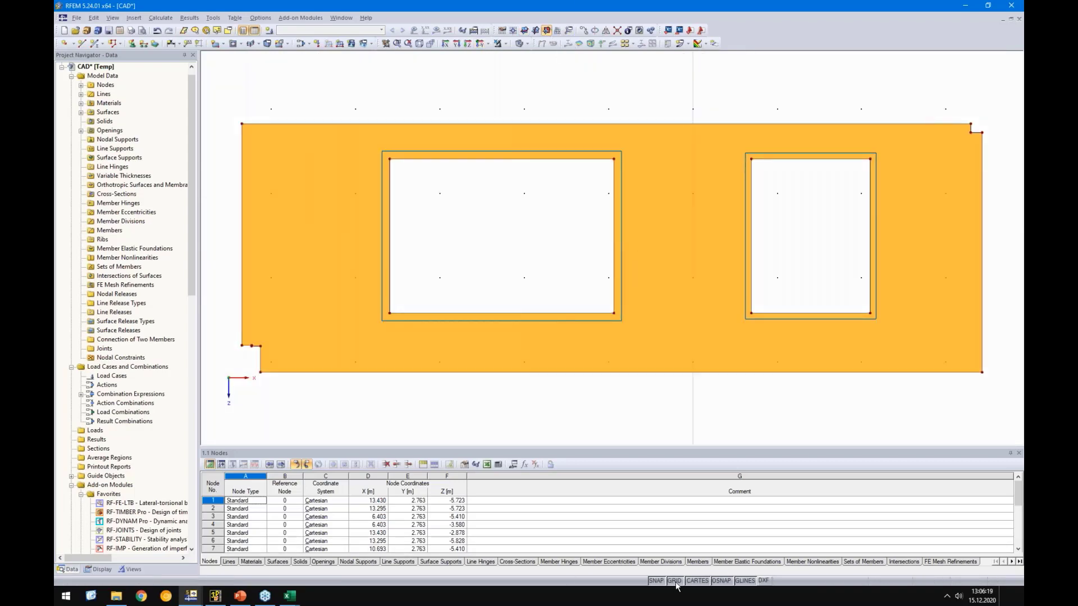
click(674, 580)
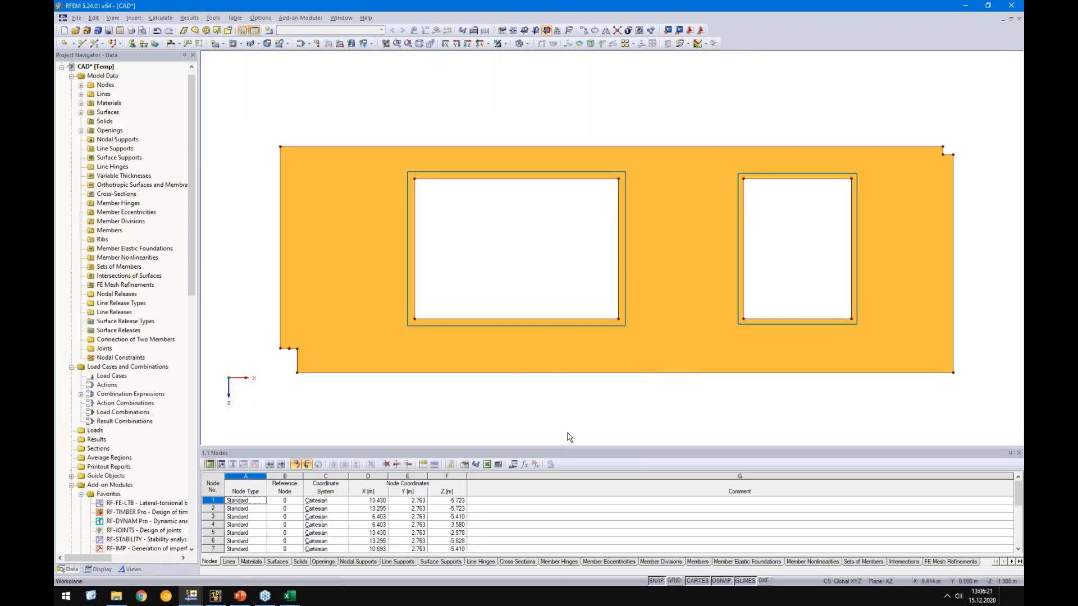
click(744, 270)
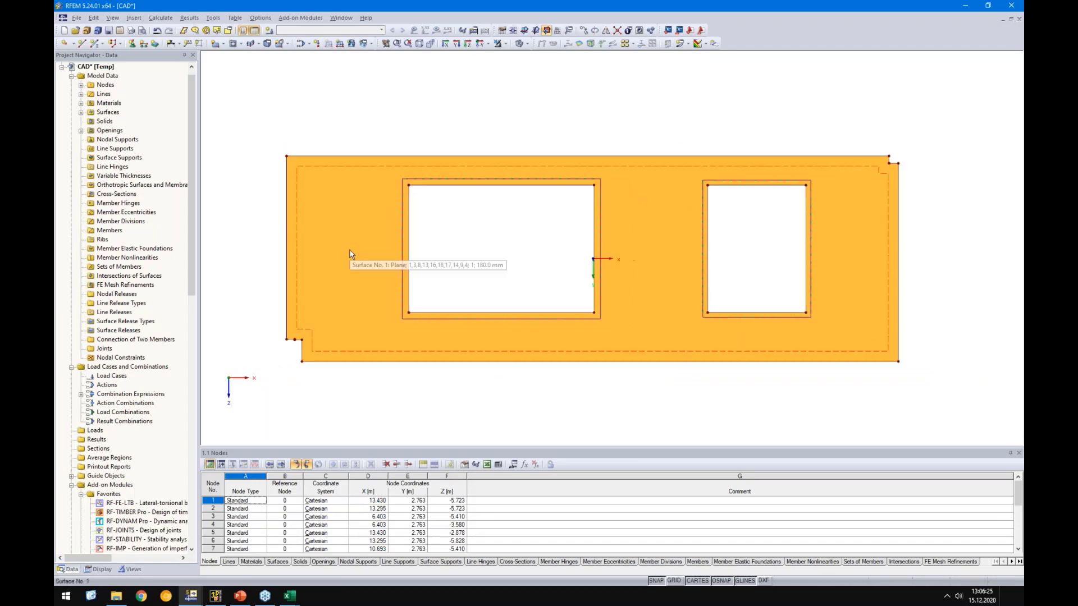
scroll(349, 251, down, 1)
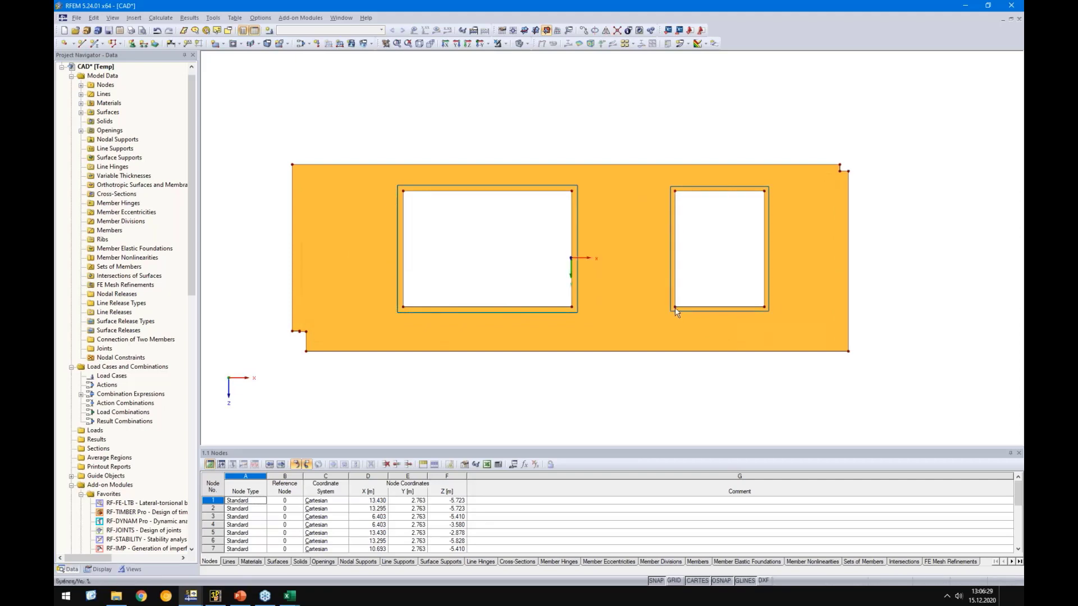
Step: Delete the material Concrete C20/25 from the model's materials
double_click(103, 104)
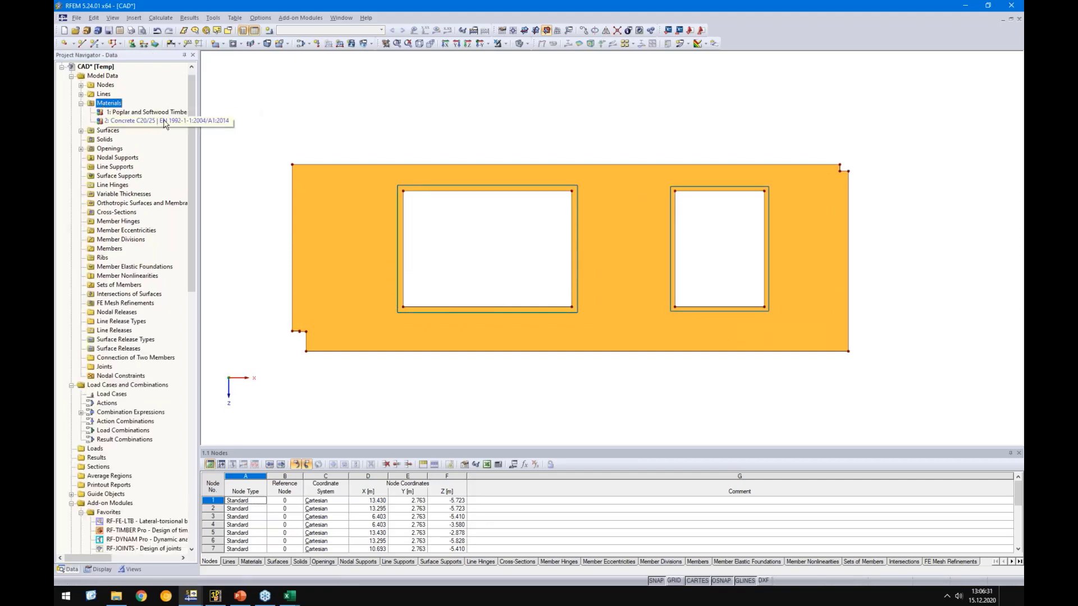
click(157, 121)
key(Delete)
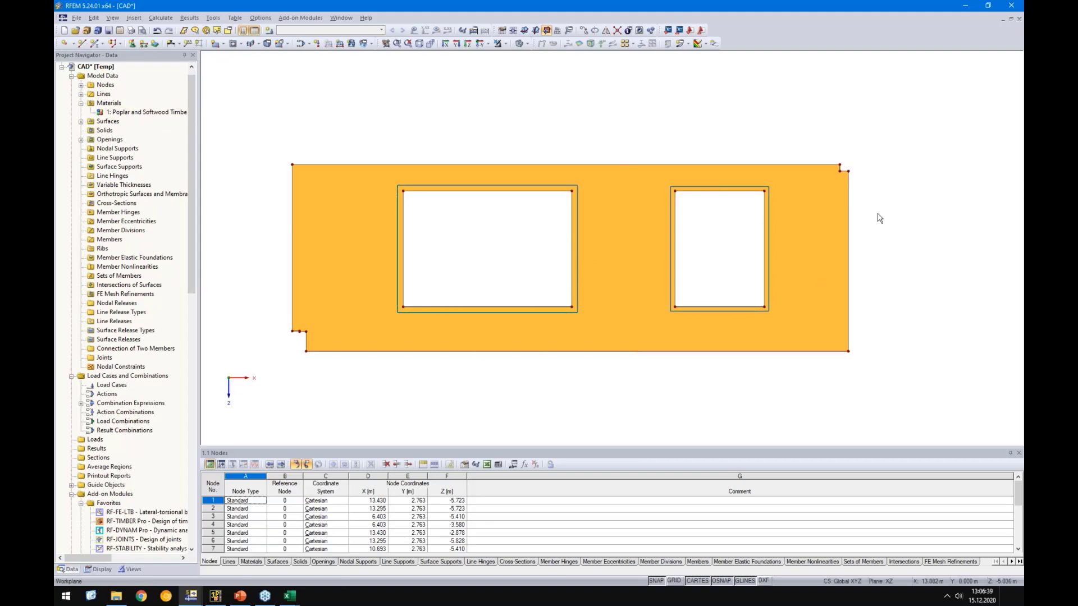
Step: Square off the wall's notched upper-right corner by moving its inner node by dx 0.135 m and dz -0.105 m, without copies
scroll(874, 163, up, 2)
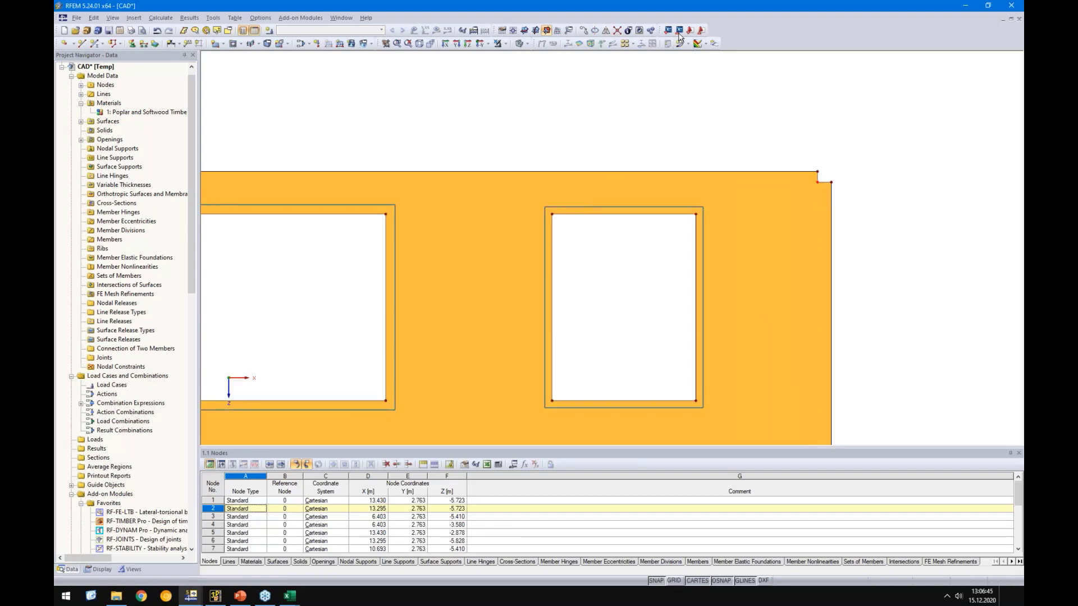
click(585, 32)
click(465, 305)
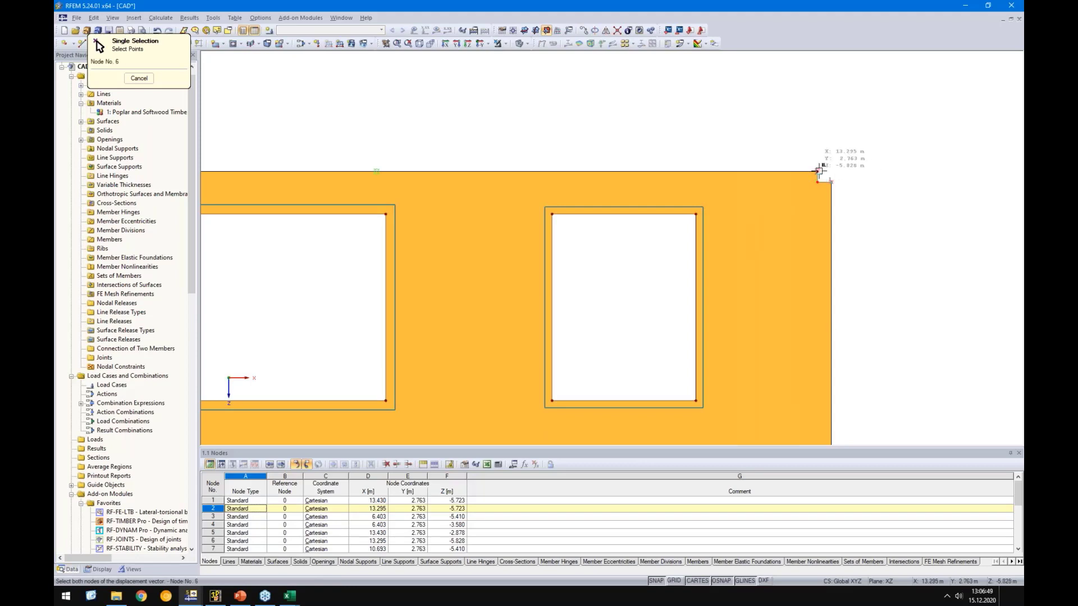
click(819, 170)
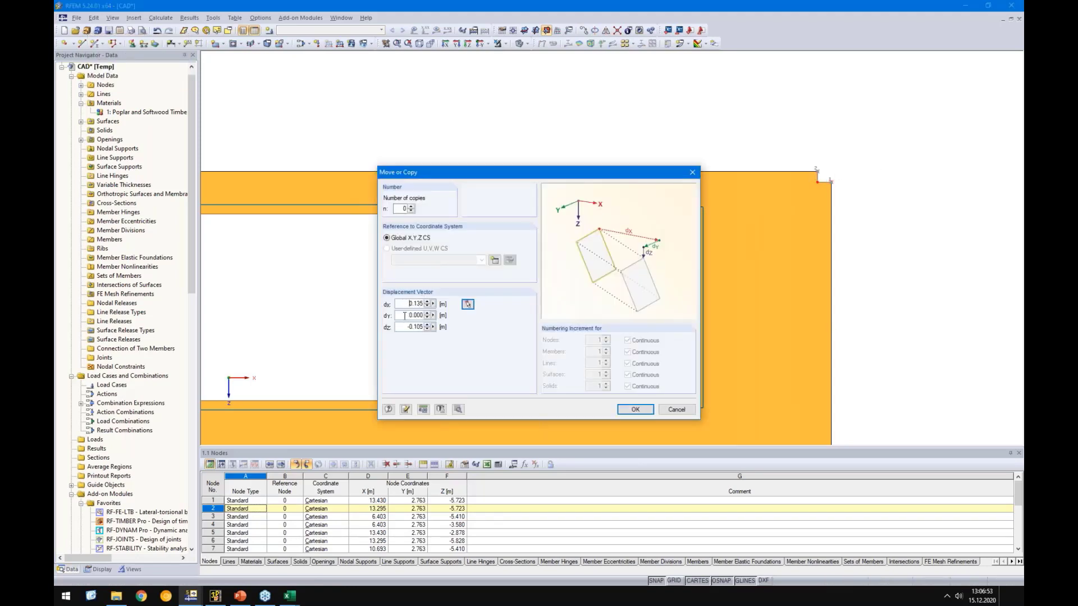
click(626, 410)
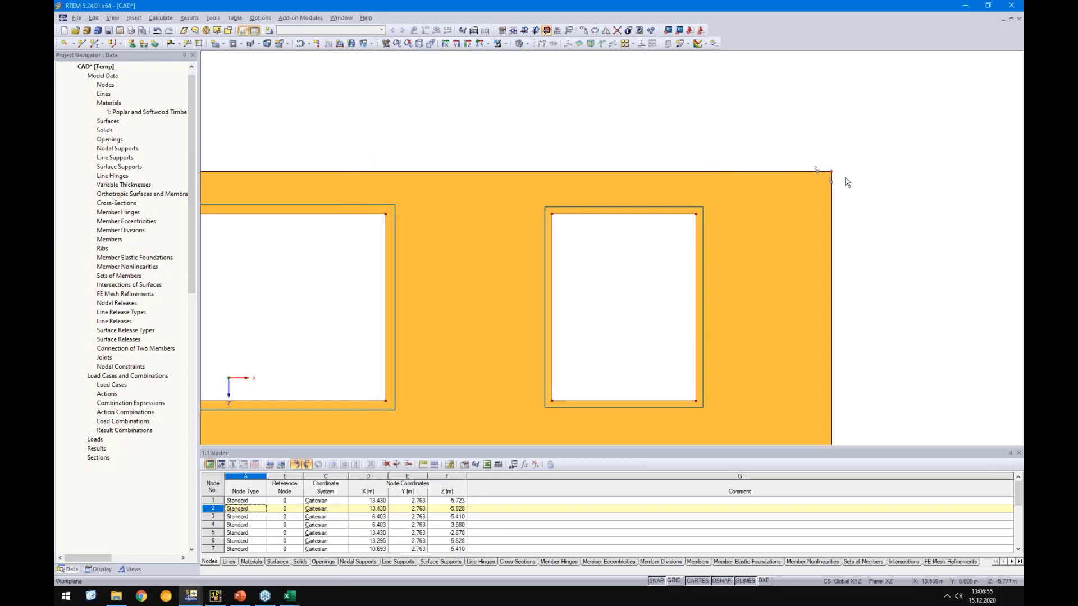
Step: Move the node at the tiny offset in the wall's lower-left notch halfway along the notch's outer horizontal segment
scroll(488, 264, down, 3)
scroll(494, 320, up, 6)
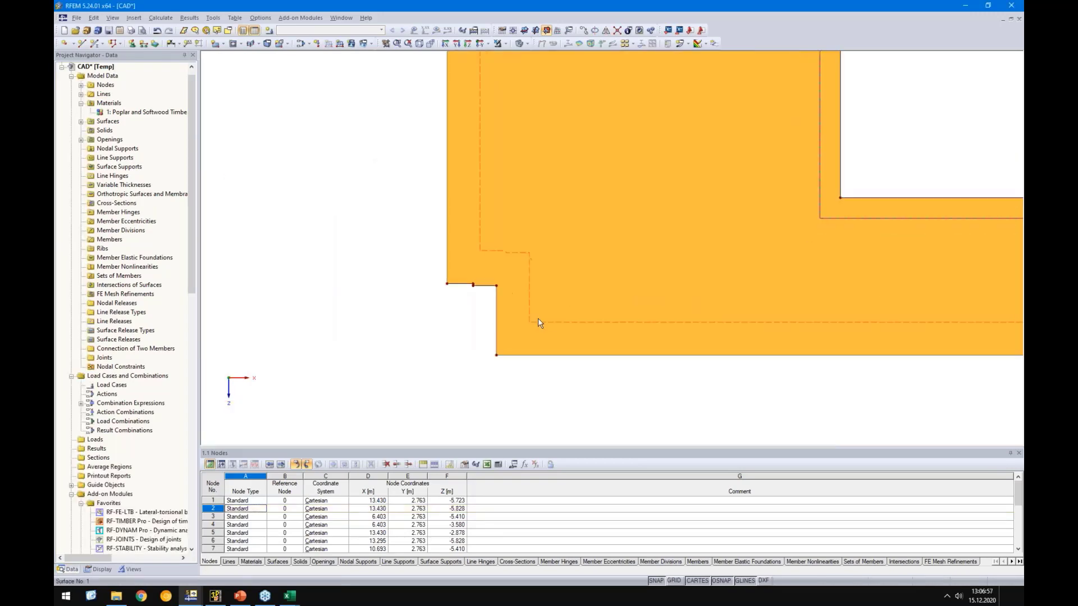
scroll(455, 319, up, 1)
scroll(505, 243, up, 1)
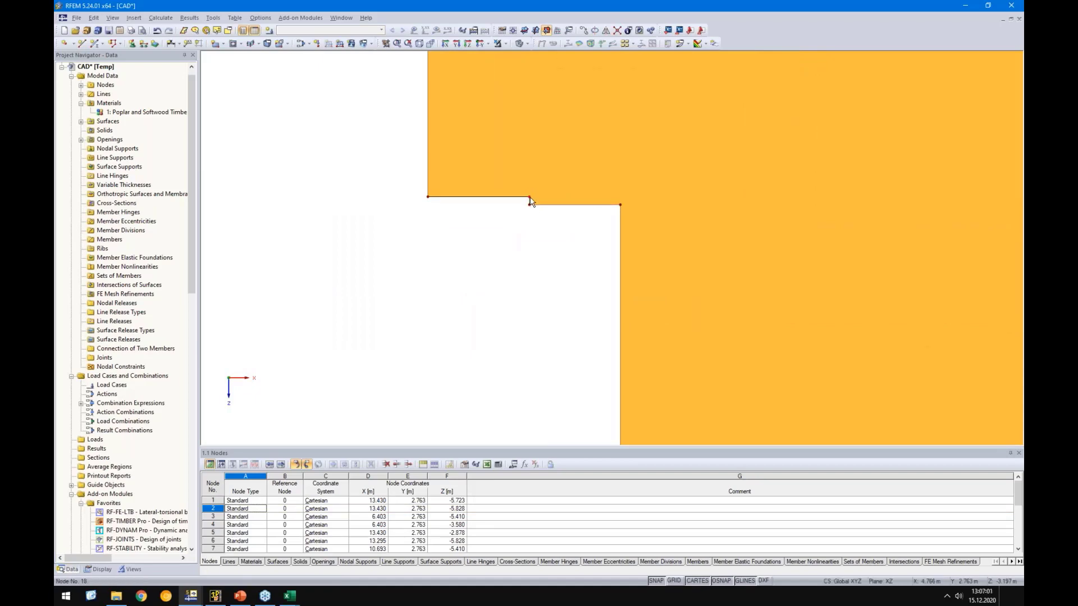
click(528, 201)
click(478, 197)
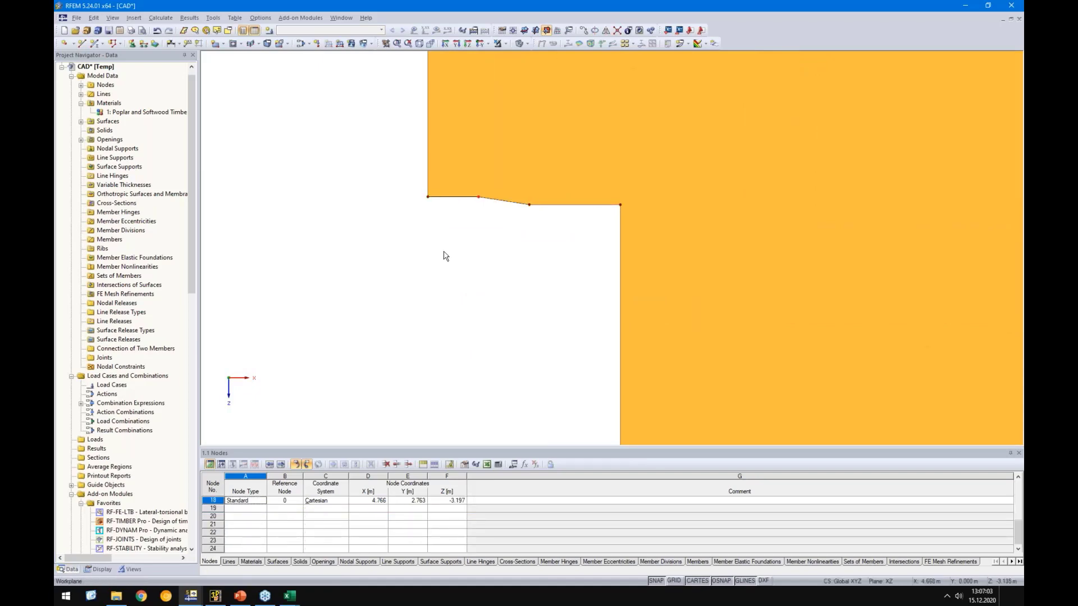
Step: Align all four nodes along the lower-left notch's horizontal edge by setting their Z coordinate to -3.197 m
double_click(428, 197)
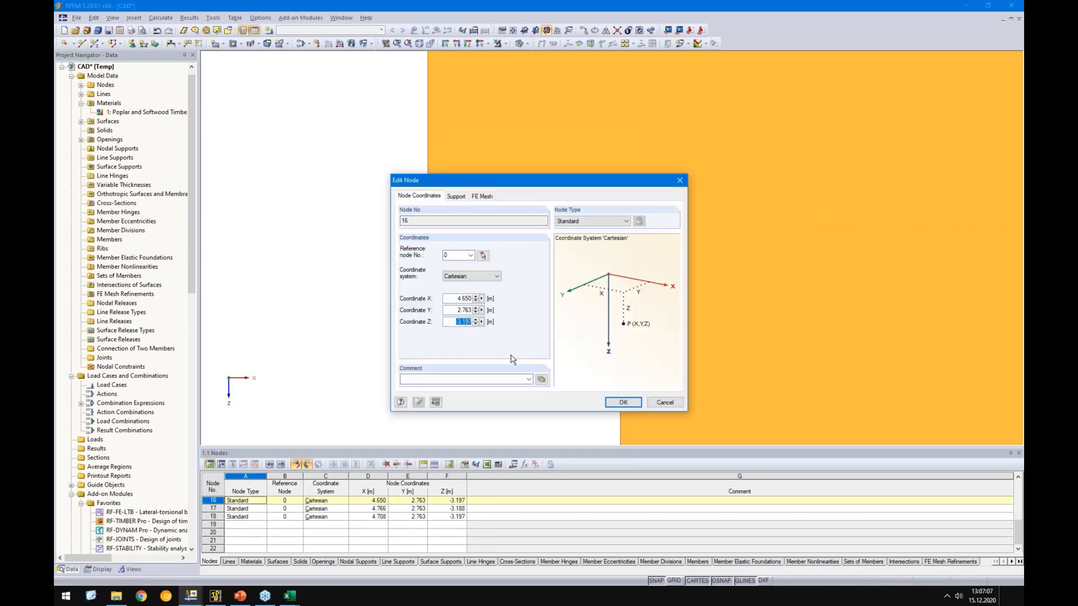
click(656, 402)
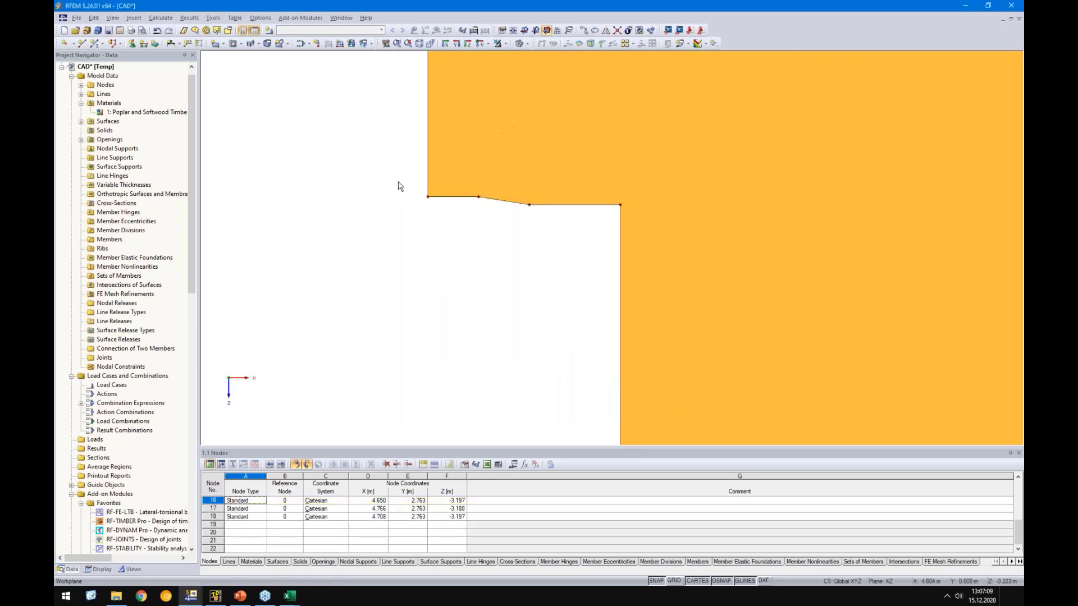
ctrl+click(619, 205)
double_click(619, 205)
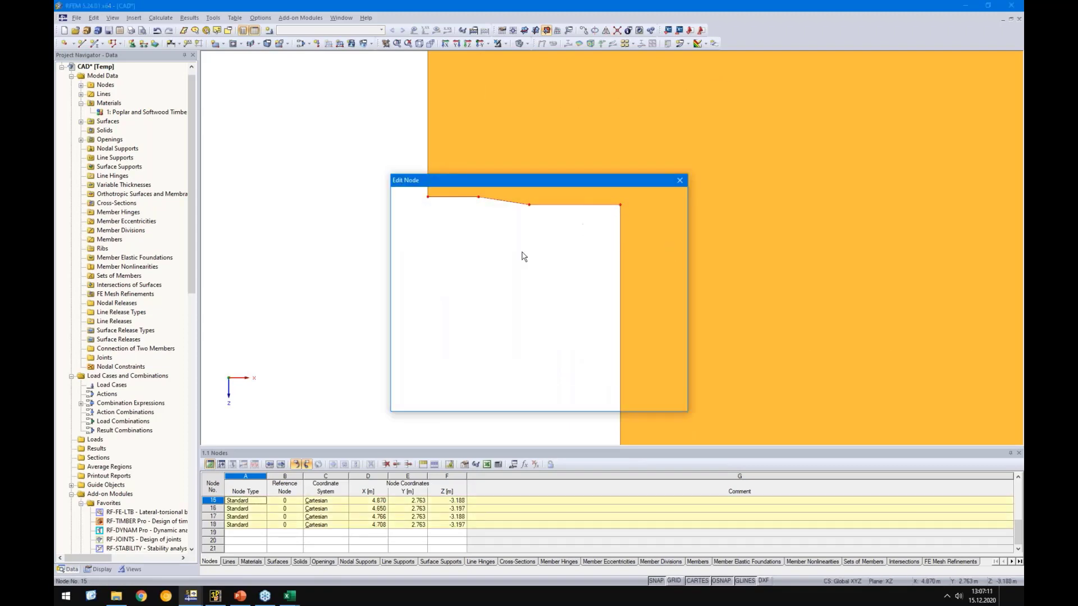
text(-3.197)
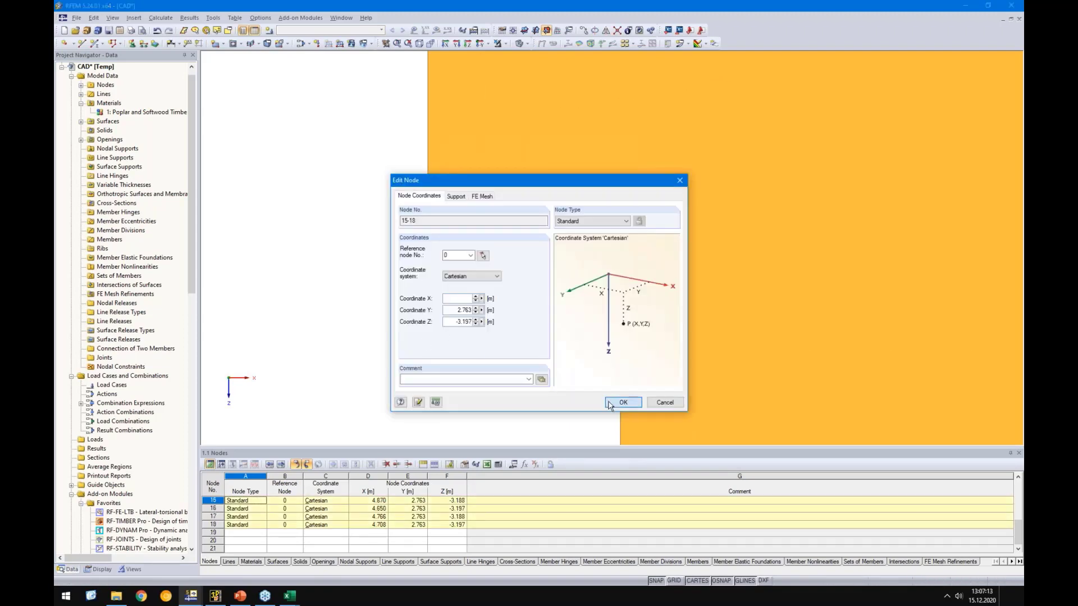
click(622, 402)
Step: Delete the two intermediate nodes on the lower-left notch's horizontal edge, merging the joined lines
drag(458, 254, 529, 194)
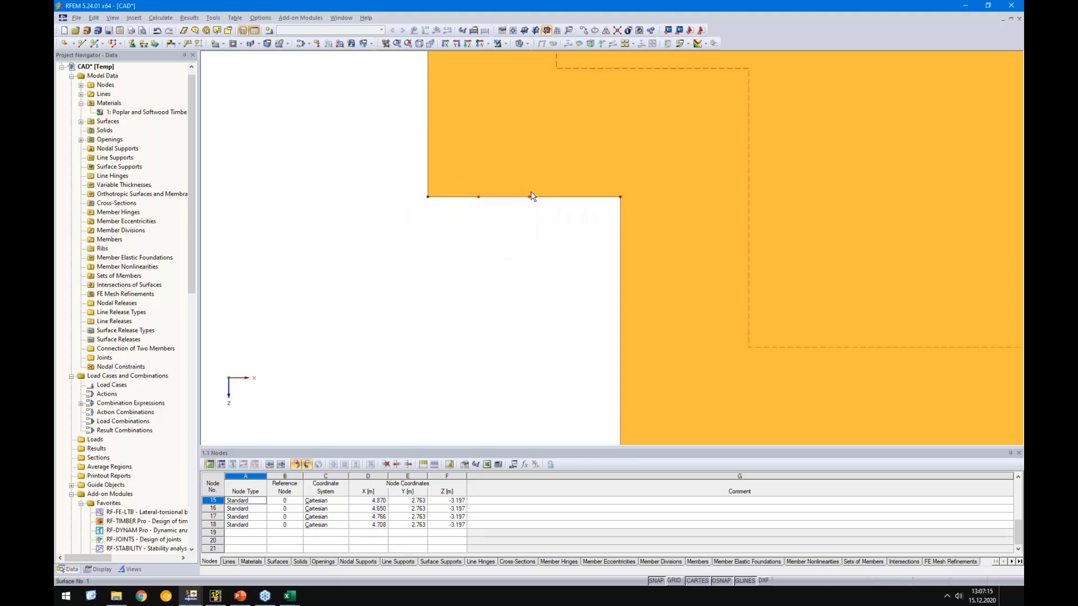
right_click(529, 196)
mouse_move(554, 218)
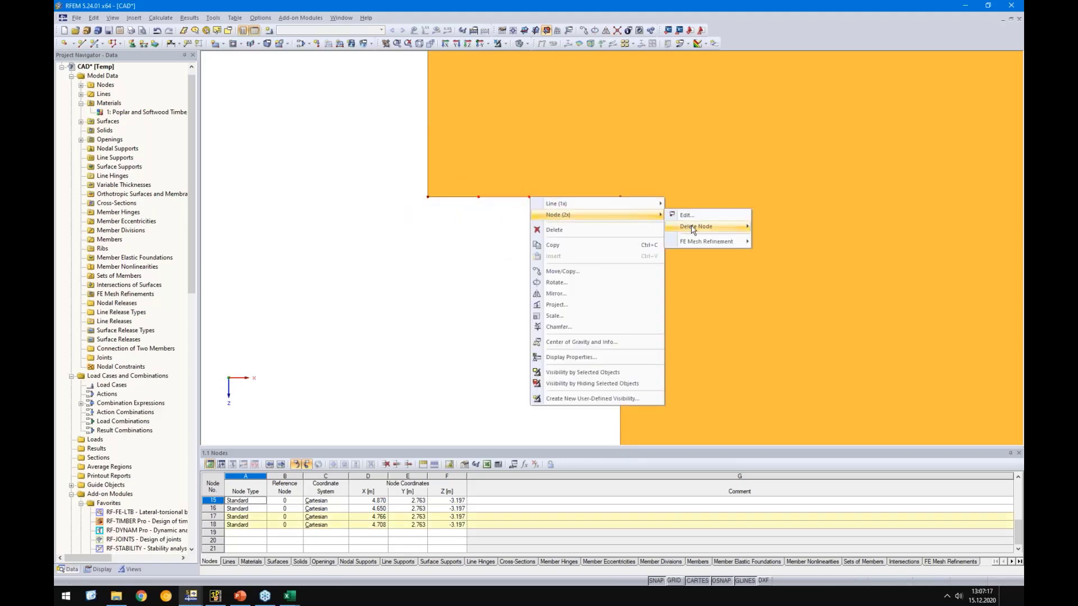
mouse_move(696, 226)
click(779, 240)
Step: Delete the two superfluous nodes beside the wall's upper-right corner, merging the joined lines
scroll(563, 290, down, 5)
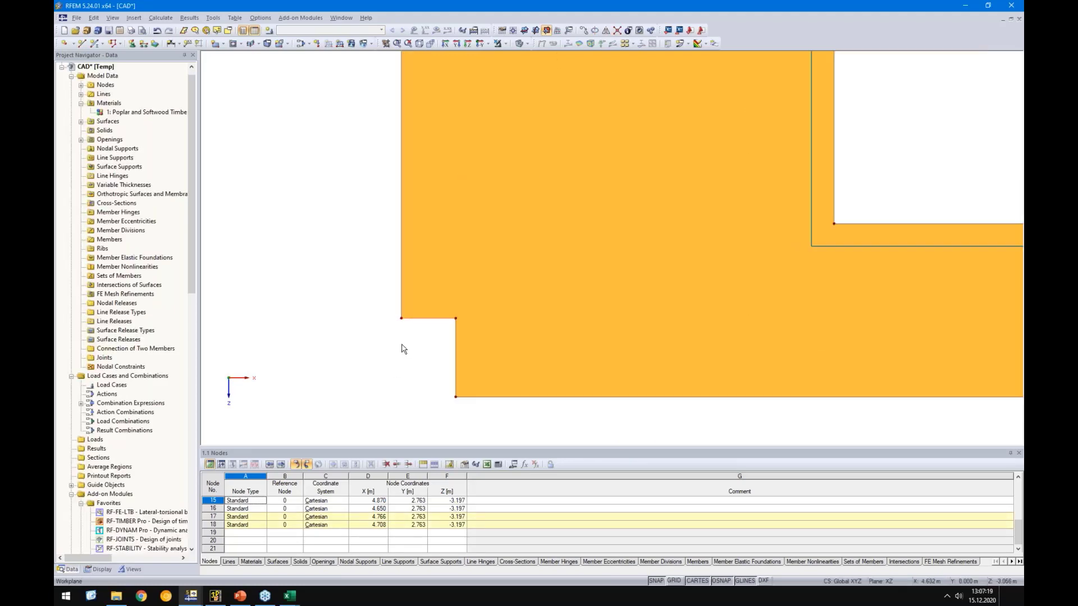
scroll(382, 334, up, 5)
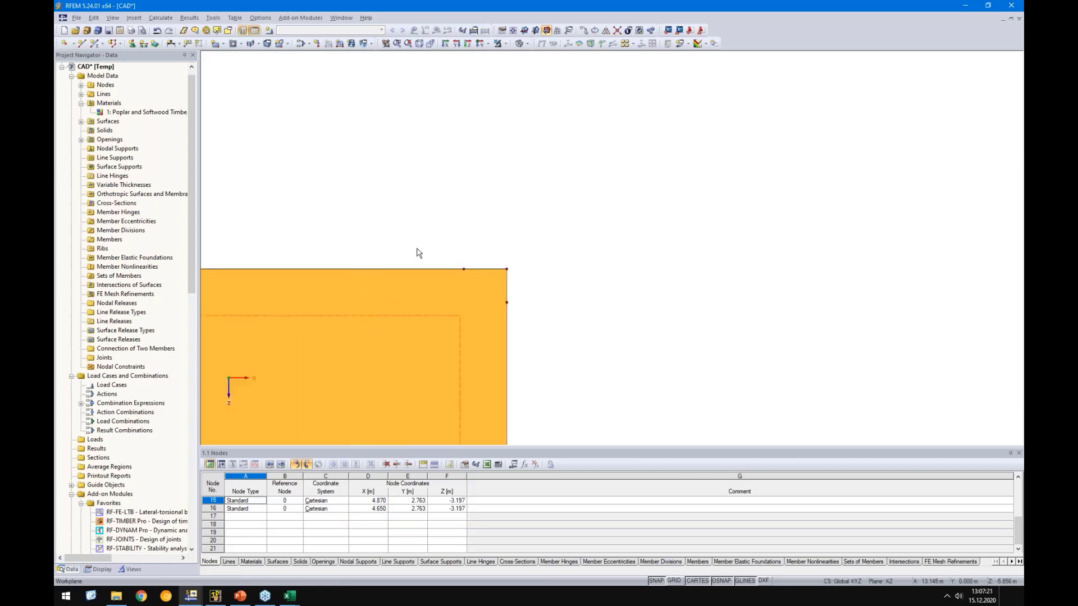
drag(415, 243, 506, 301)
right_click(507, 302)
mouse_move(556, 321)
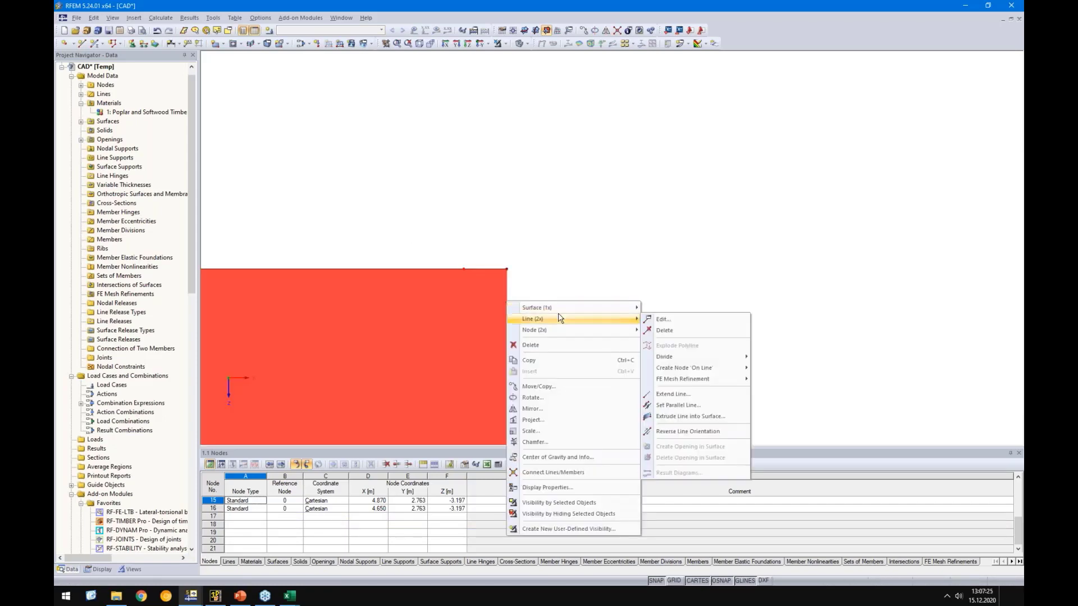
mouse_move(674, 342)
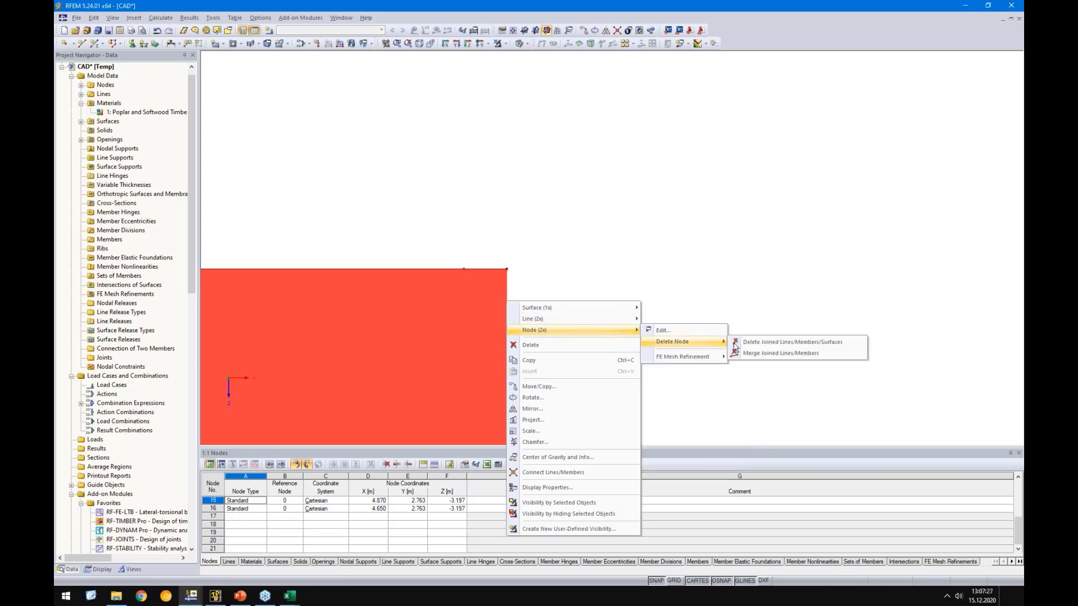
click(750, 354)
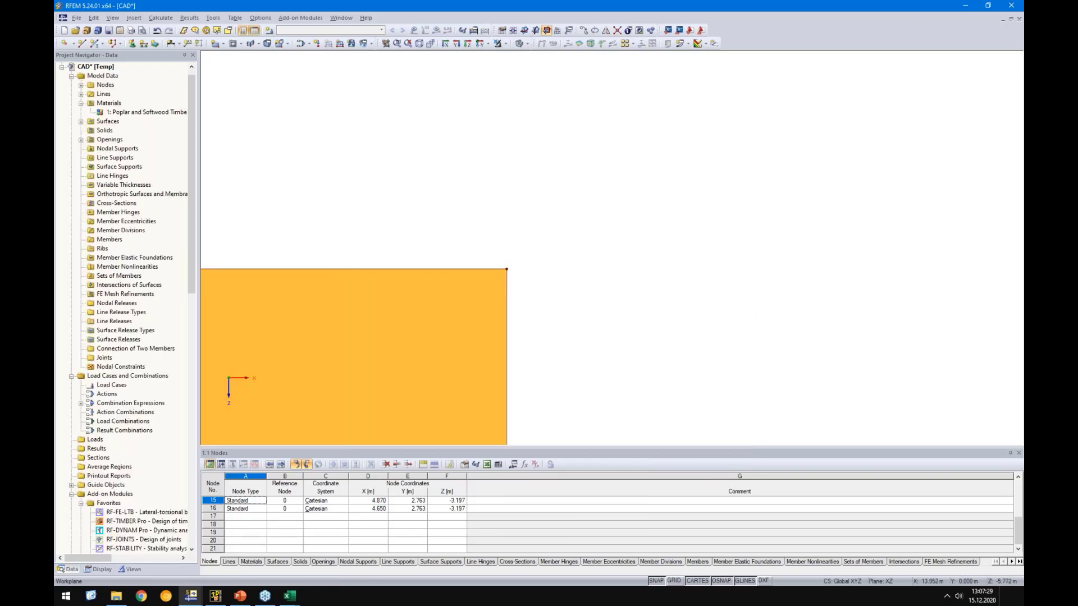
scroll(673, 286, down, 1)
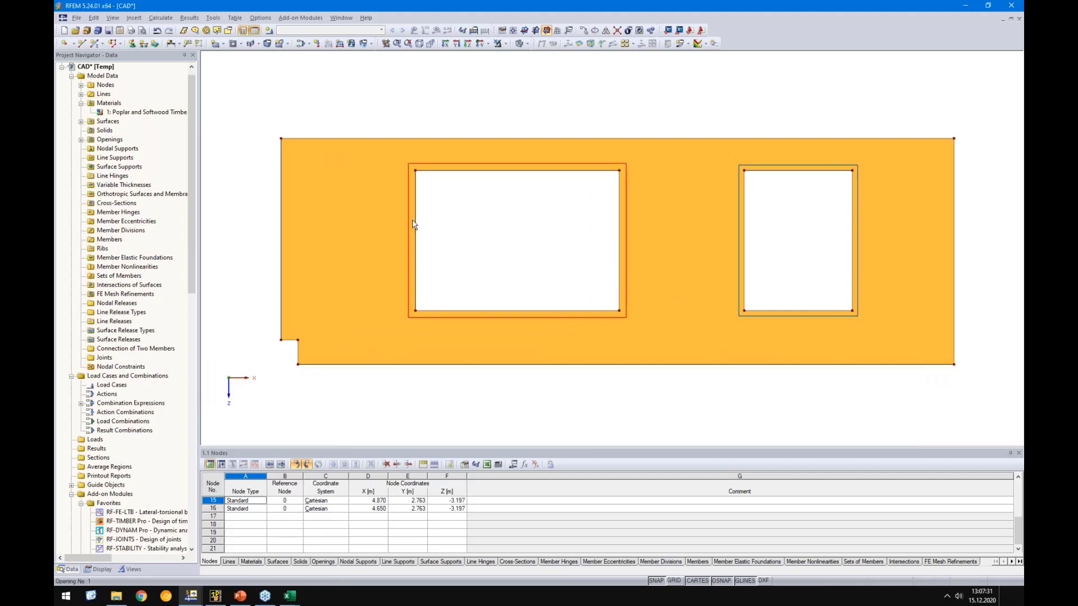
middle_drag(554, 404, 516, 396)
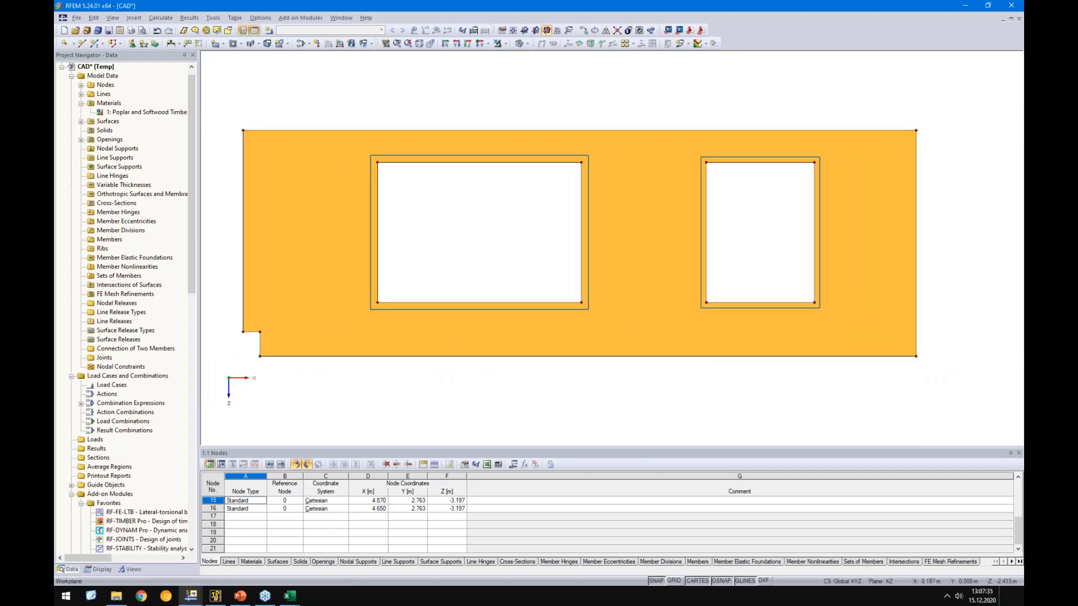
Step: Switch to the PowerPoint presentation and review slides 2 to 13 on the CLT wall's supports, mesh, stiffness matrix, layers, stresses, stability and serviceability
click(240, 596)
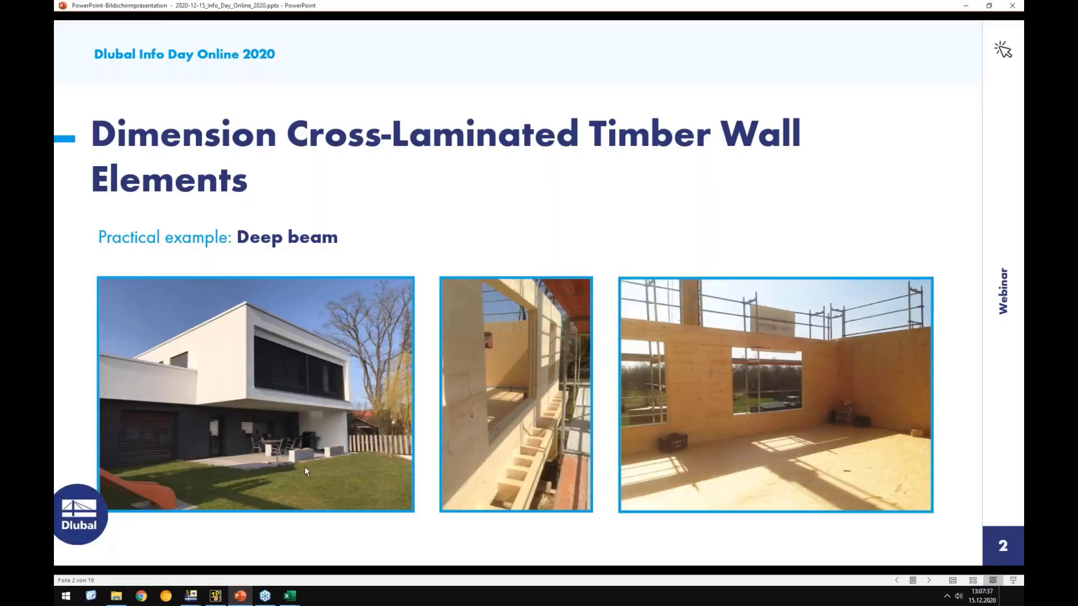
click(359, 388)
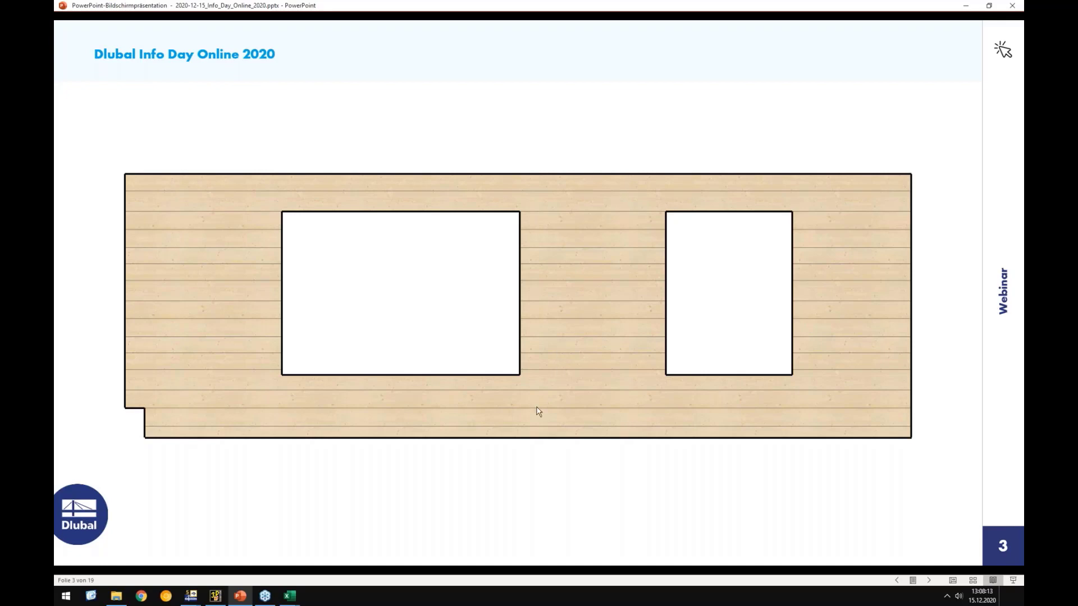
click(451, 484)
click(369, 449)
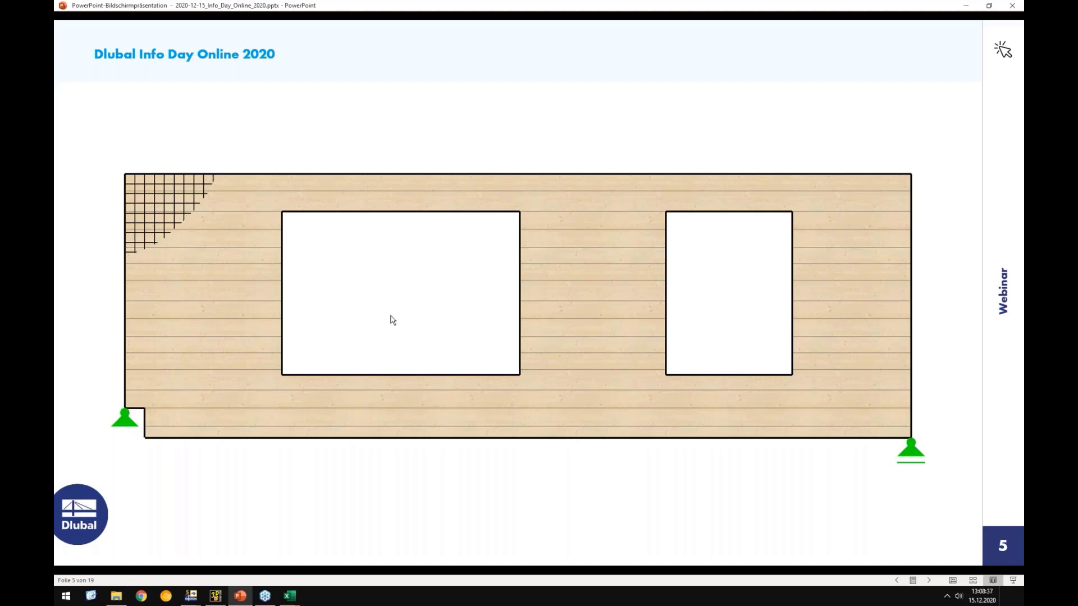
key(Right)
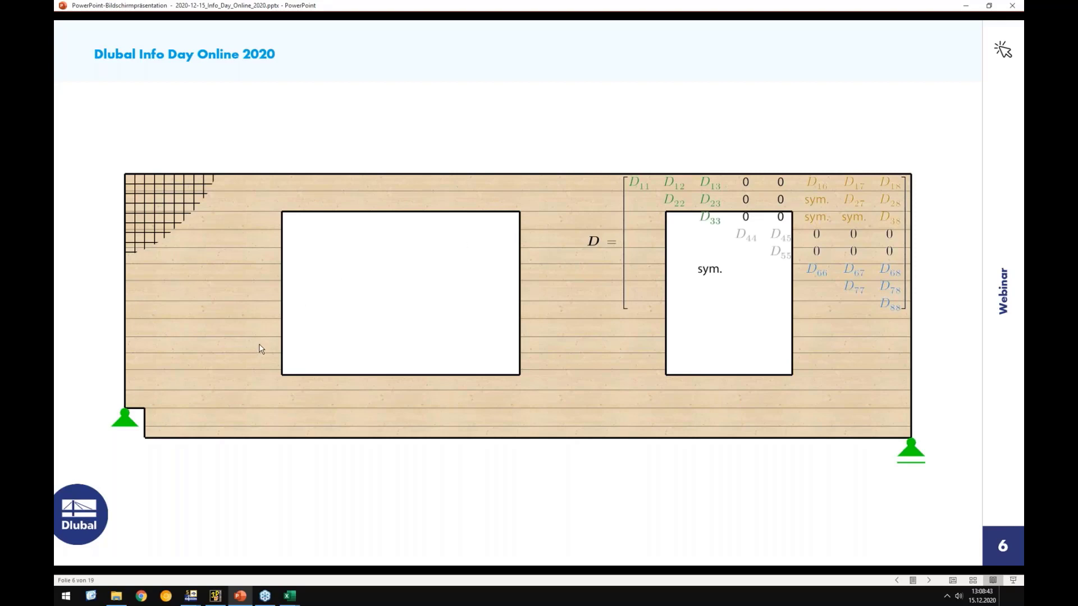
key(Right)
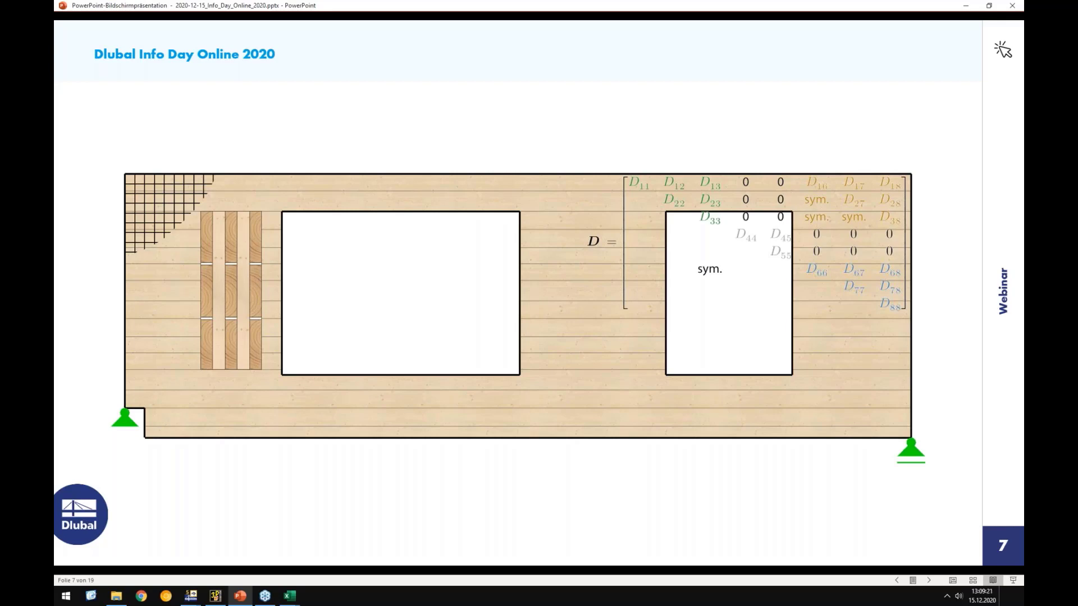
click(533, 273)
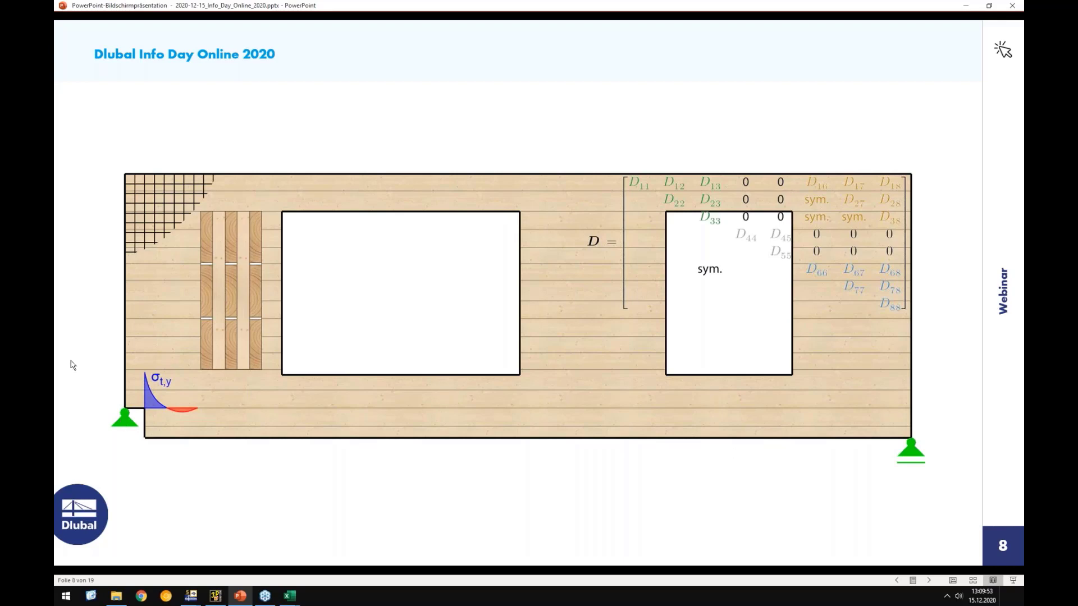
click(352, 441)
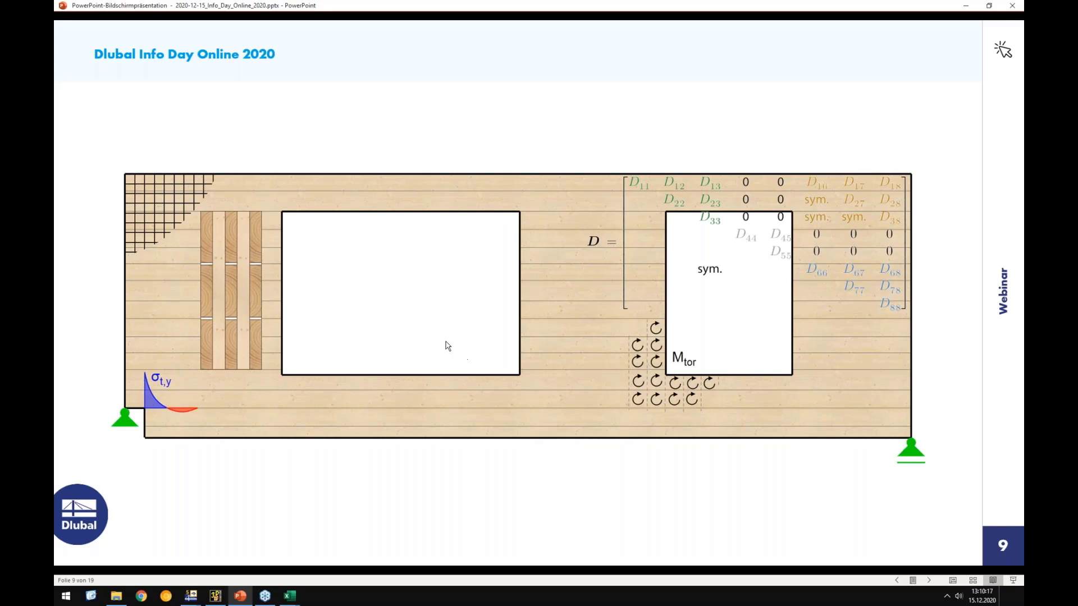
click(386, 315)
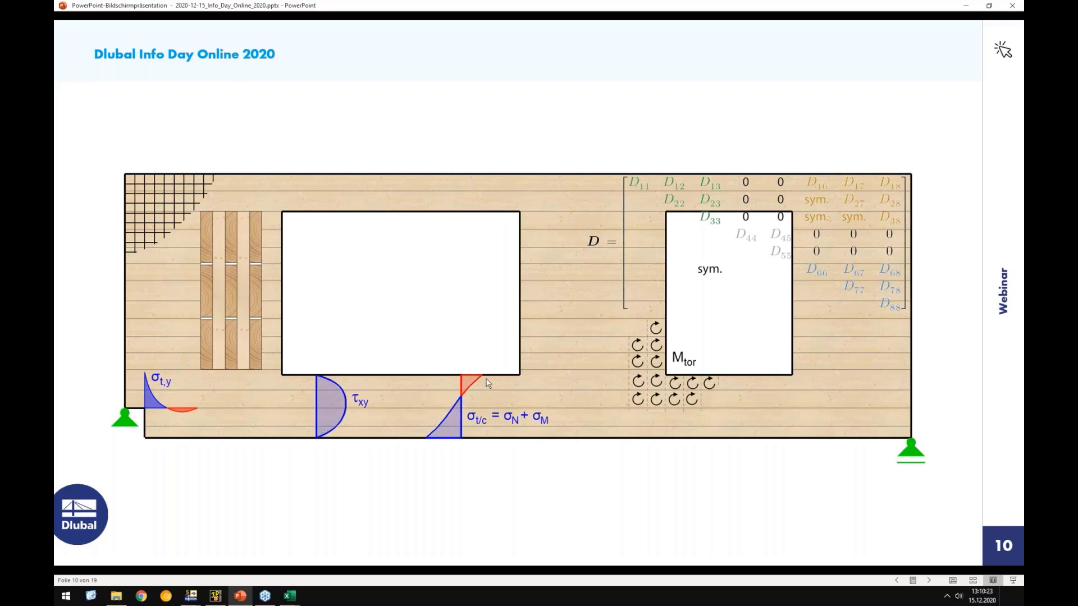
click(402, 334)
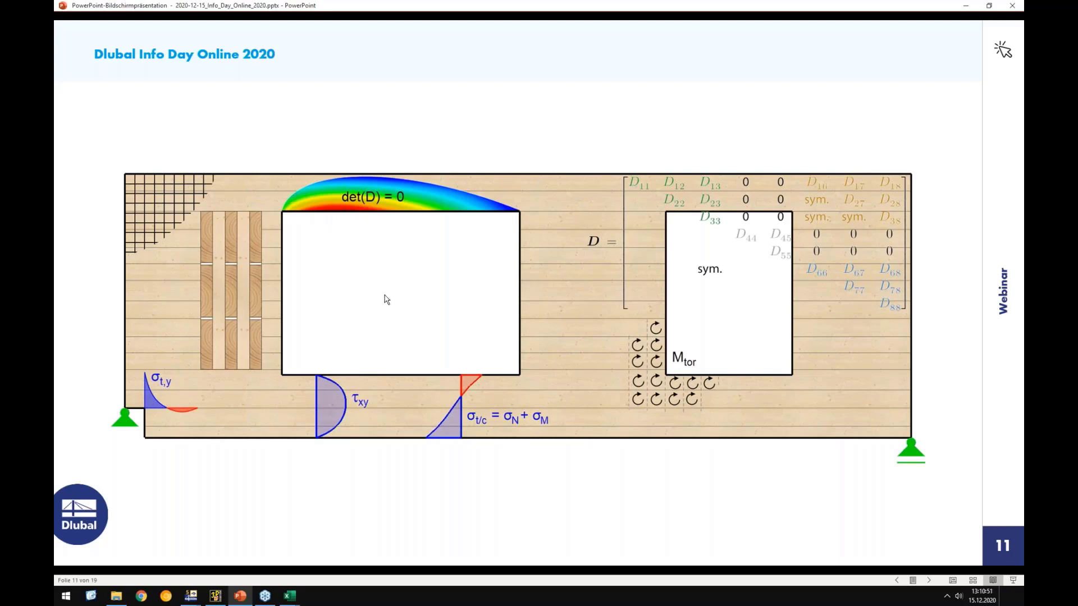
click(385, 296)
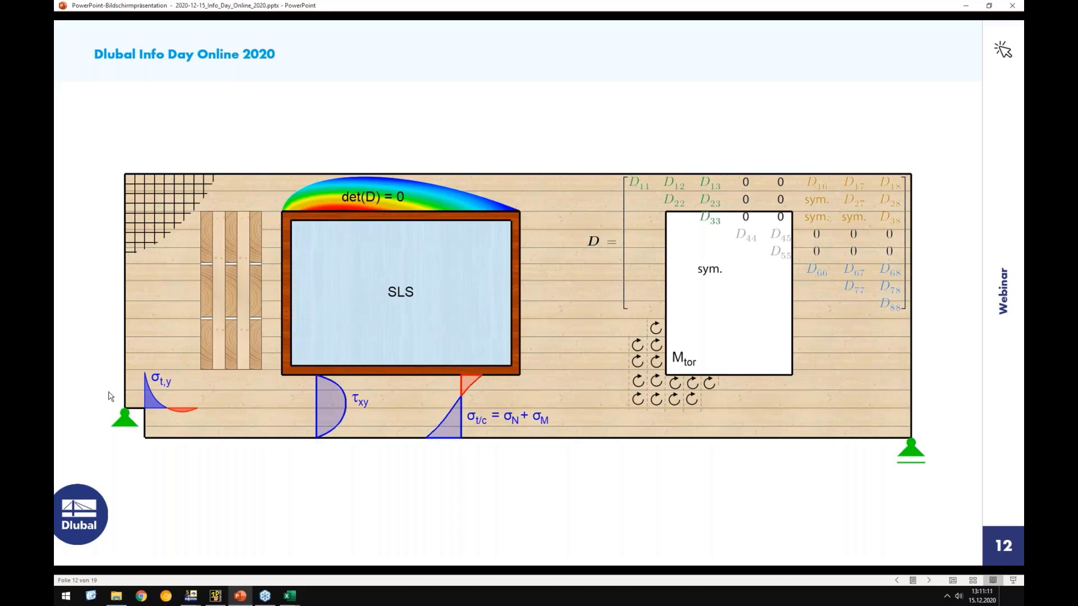
click(577, 318)
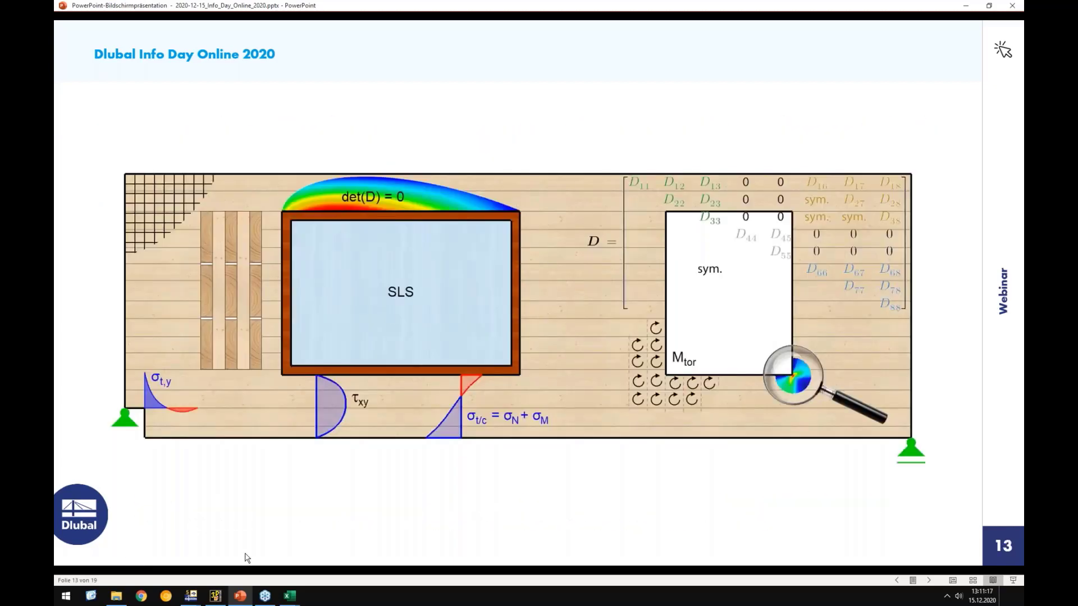
Step: Switch to the RFEM model CAD and define a nodal support type fixed in X, Y and Z with all rotations free
click(189, 598)
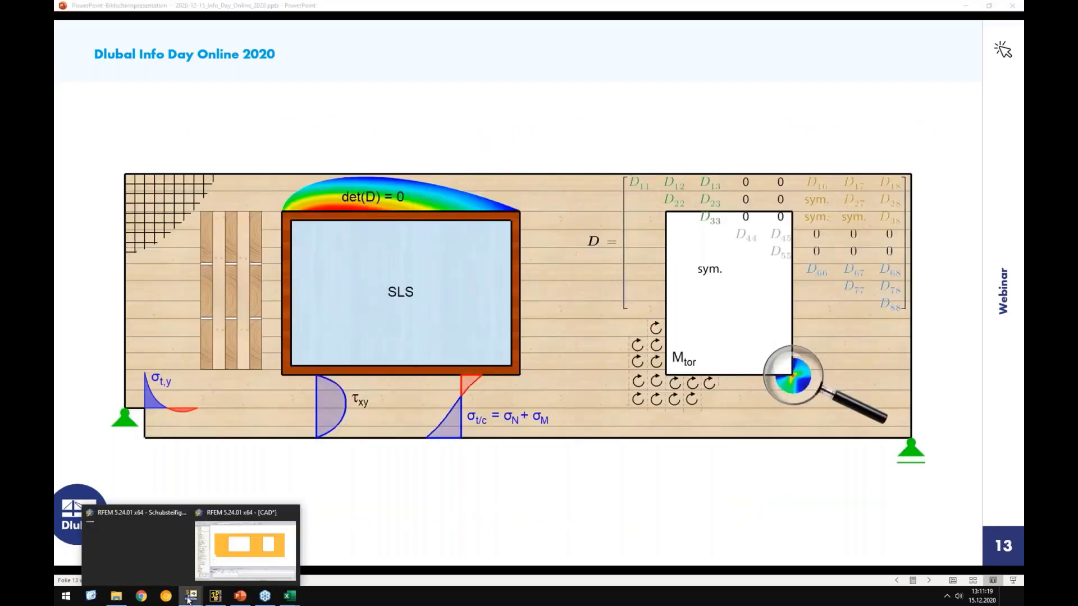
click(225, 557)
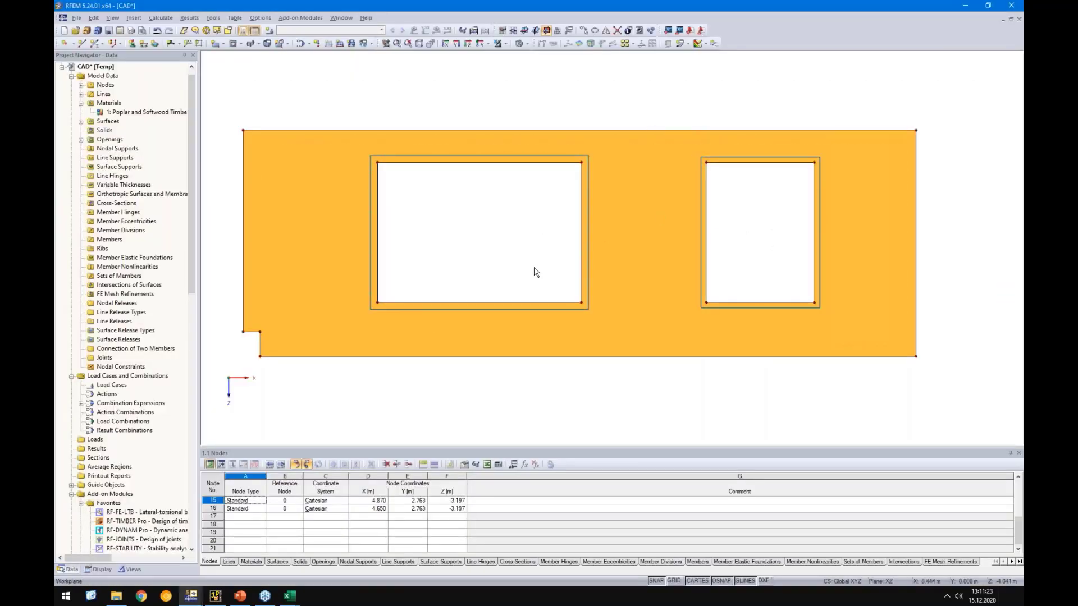
scroll(537, 272, down, 1)
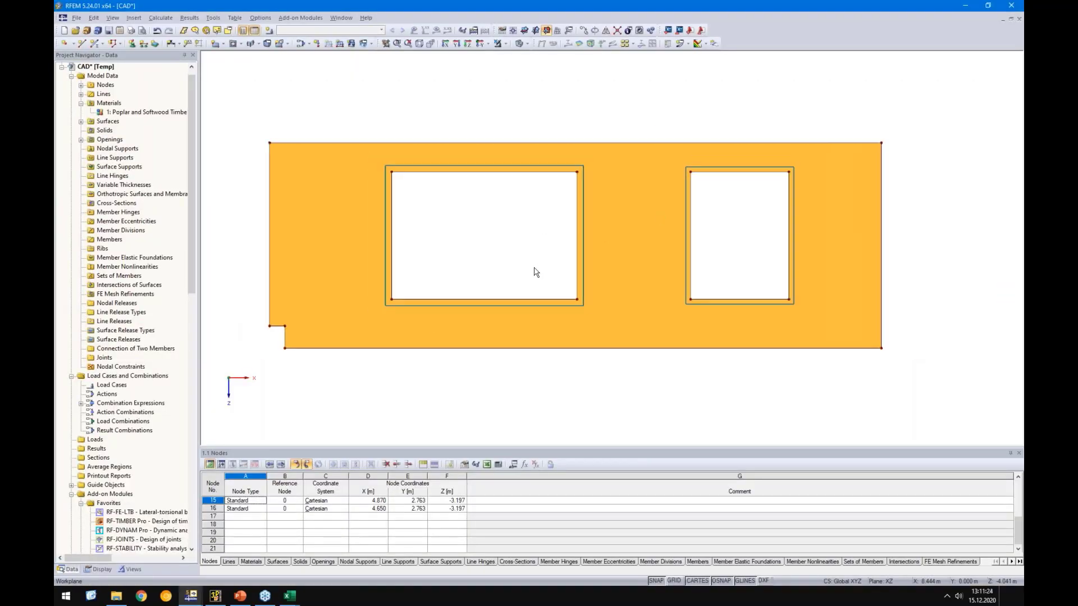
click(137, 47)
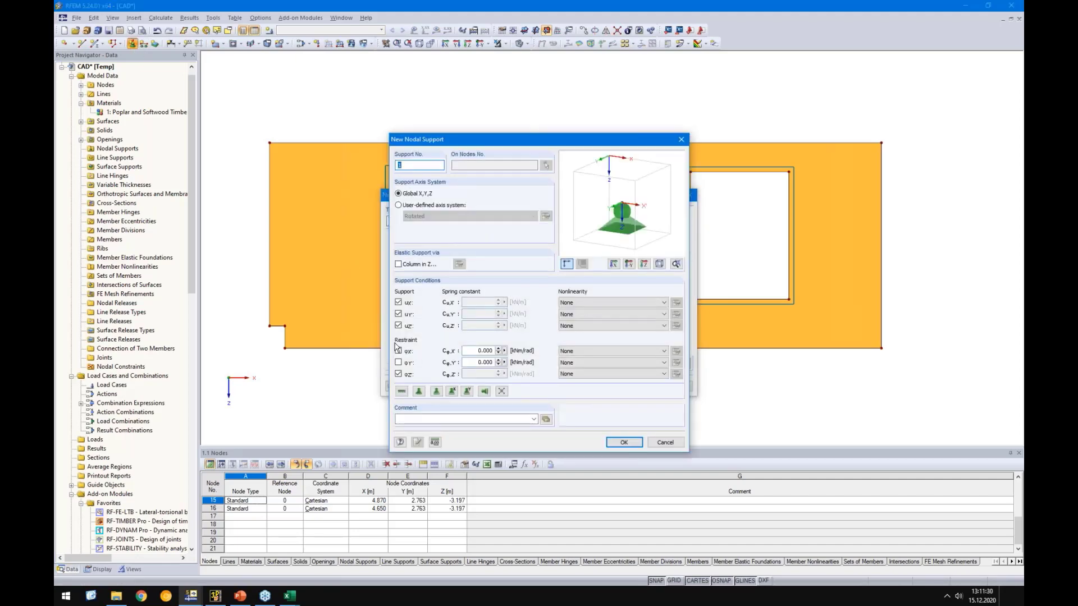
click(398, 374)
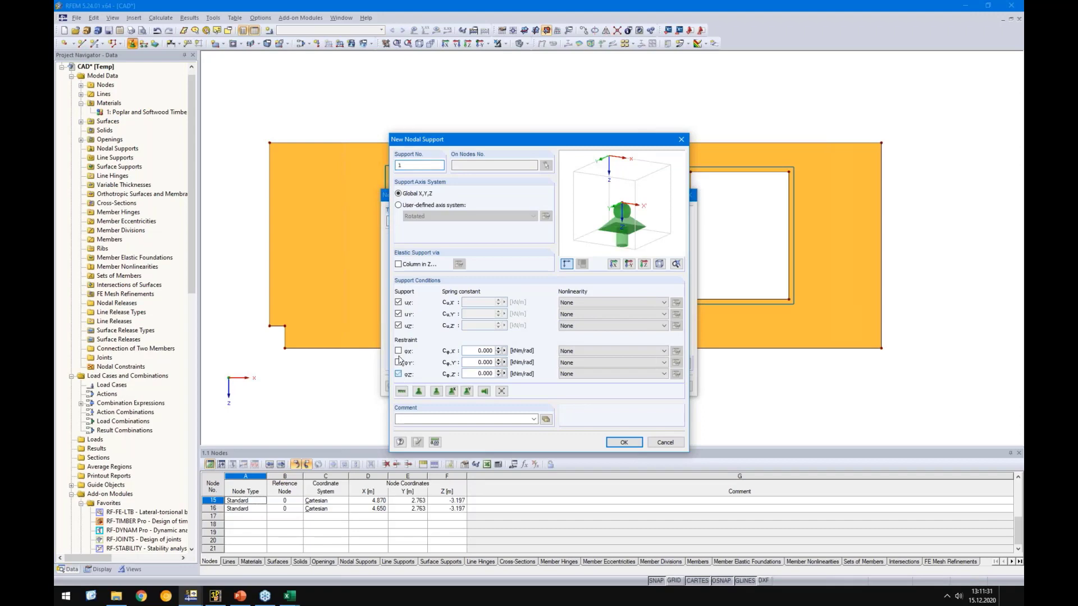
click(398, 303)
click(623, 442)
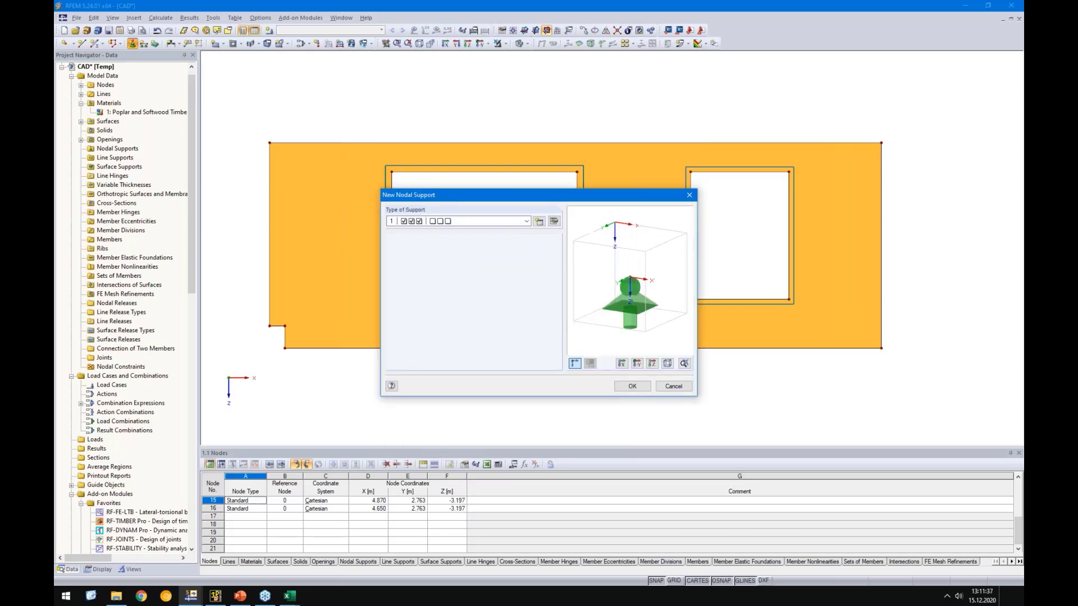
Step: Place the nodal support on the outer node of the lower-left notch and on the wall's lower-right corner node
key(Return)
click(270, 325)
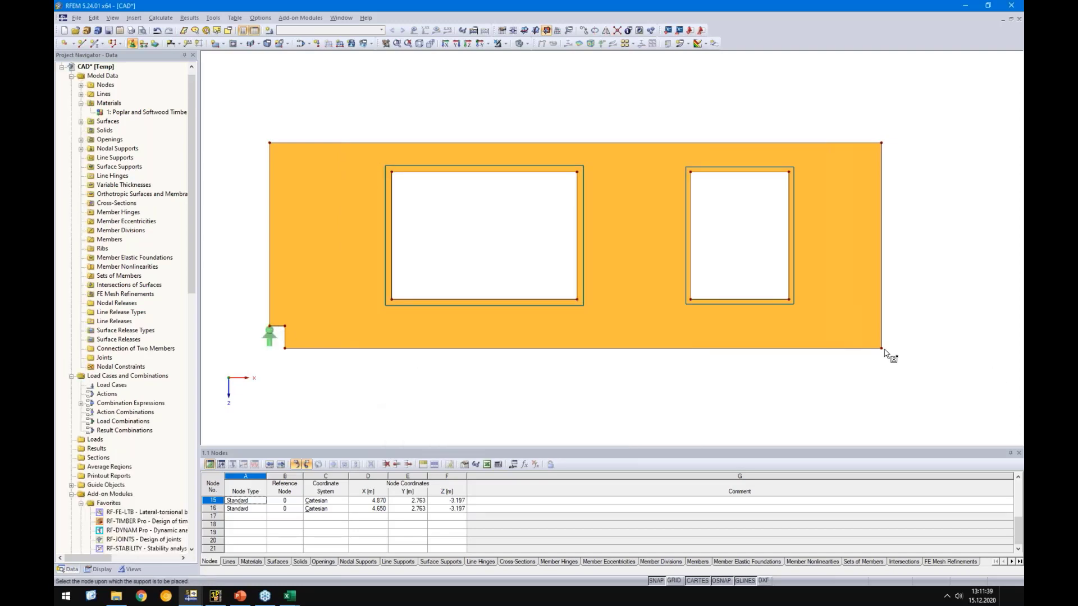
click(881, 349)
Step: Give the wall's lower-right corner node a new nodal support type fixed only in Y and Z, free in X and all rotations
double_click(881, 357)
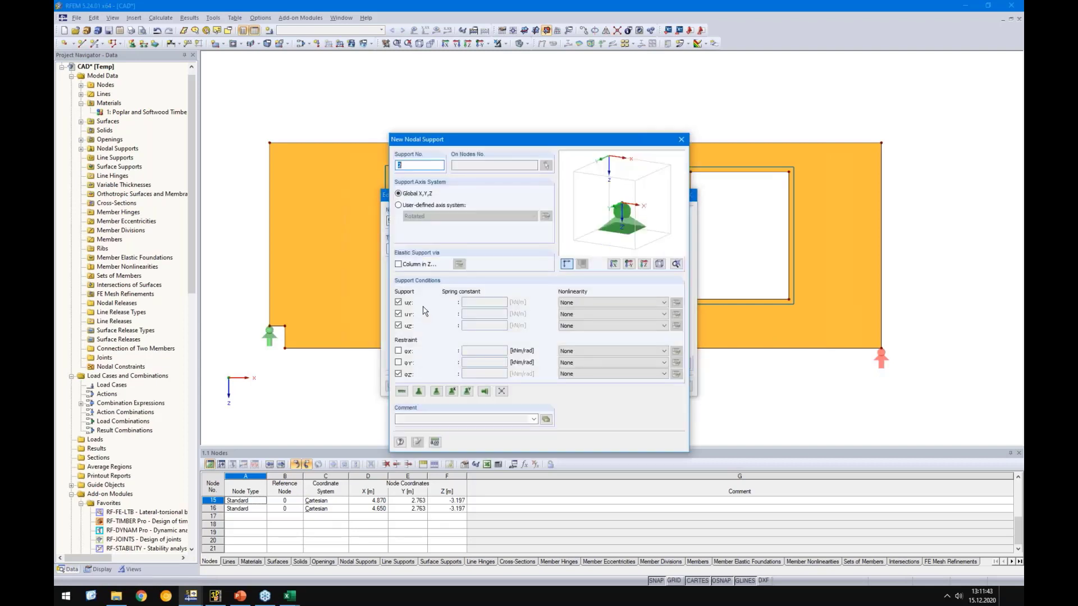
click(398, 302)
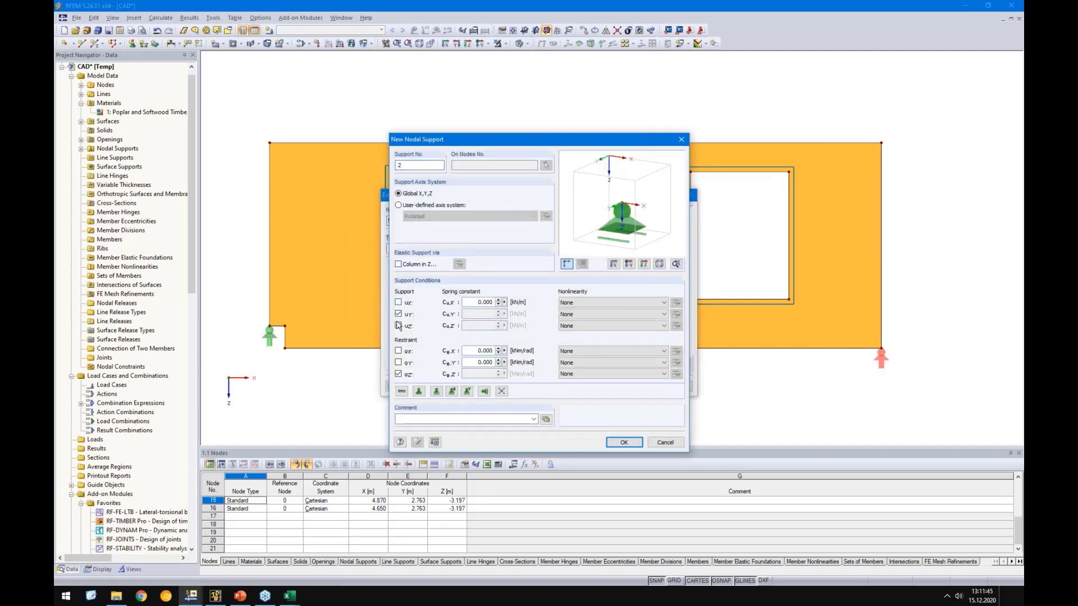
click(399, 374)
click(627, 443)
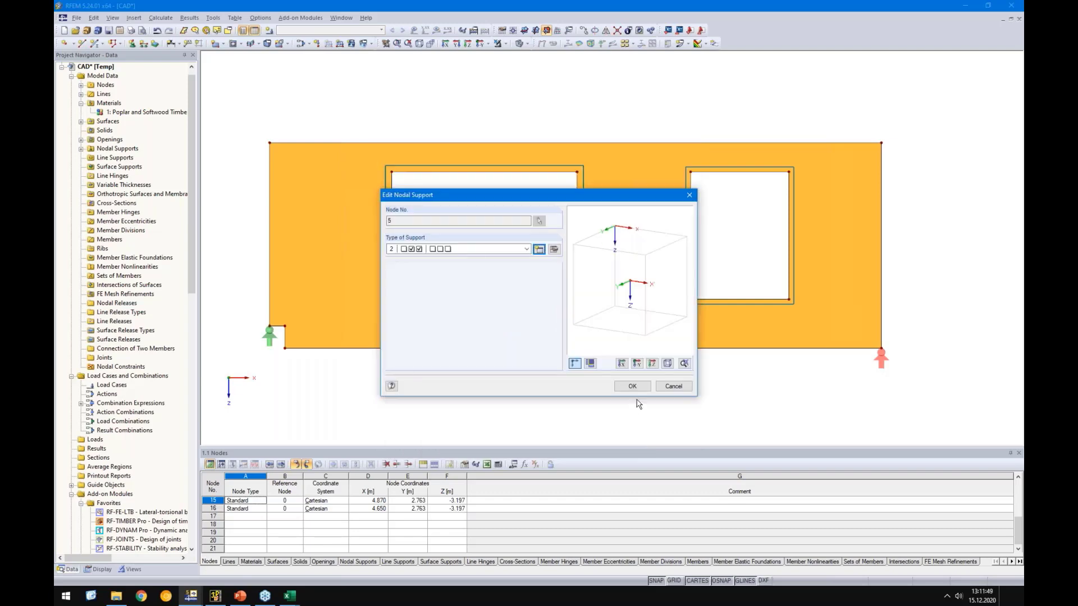
click(636, 388)
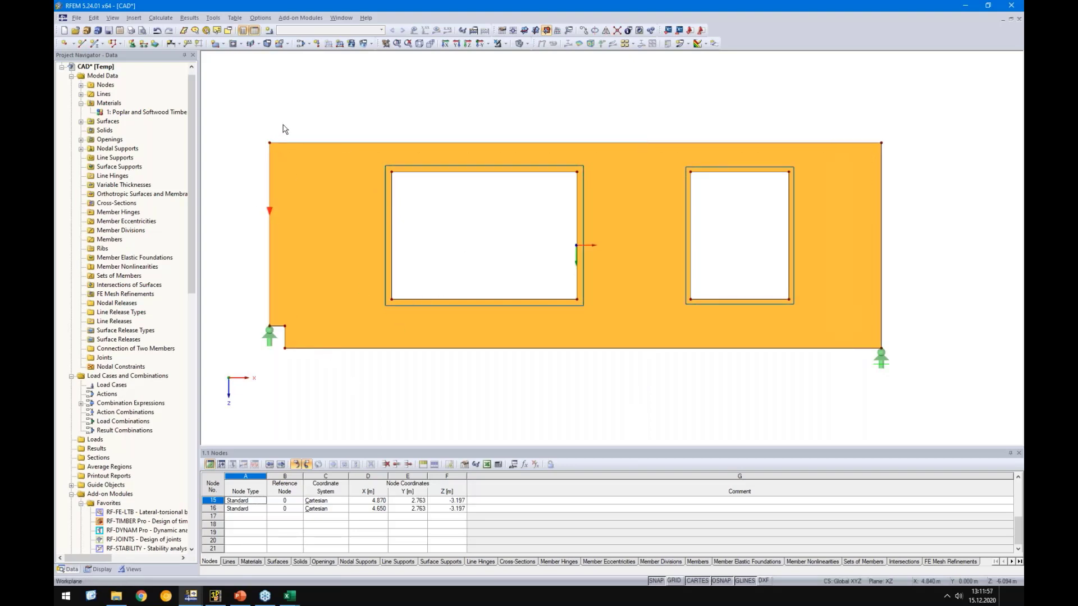
Step: Define a line support type in global axes fixed only in Y, with X, Z and all rotations free
click(141, 44)
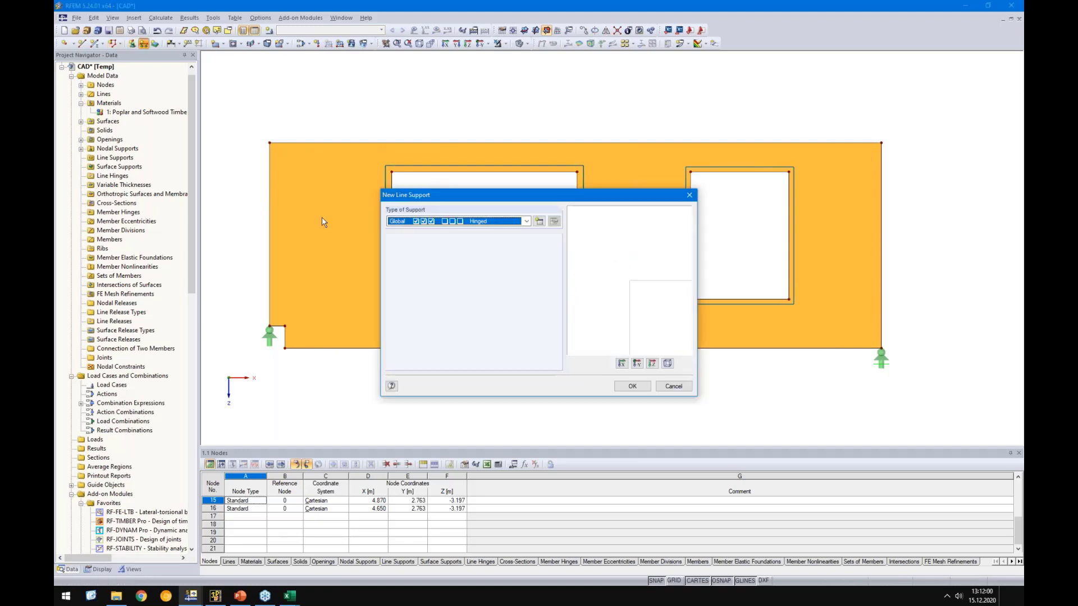
click(538, 223)
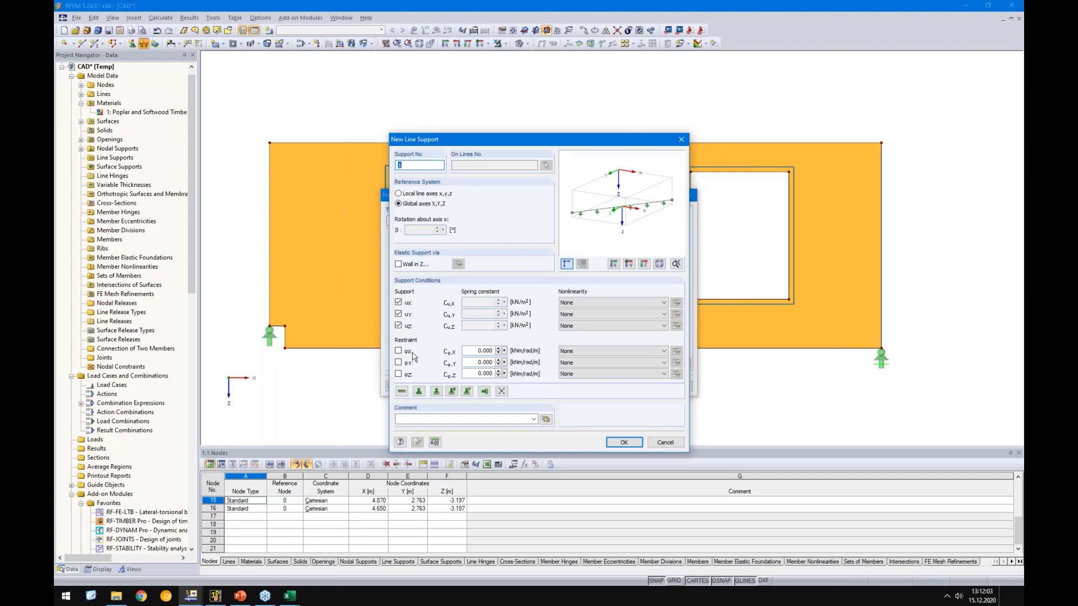
click(398, 326)
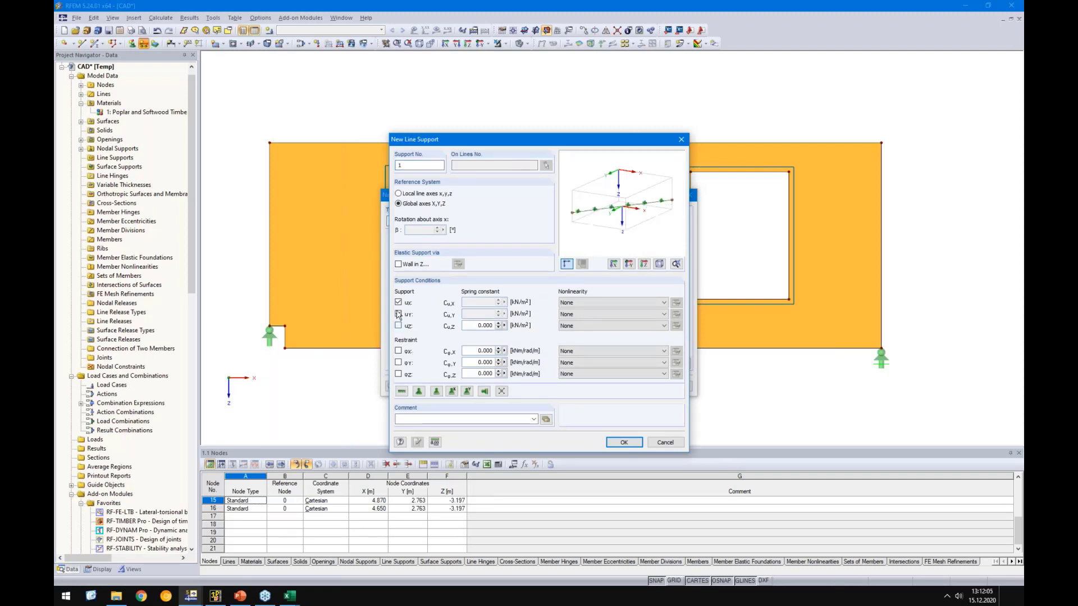
click(398, 303)
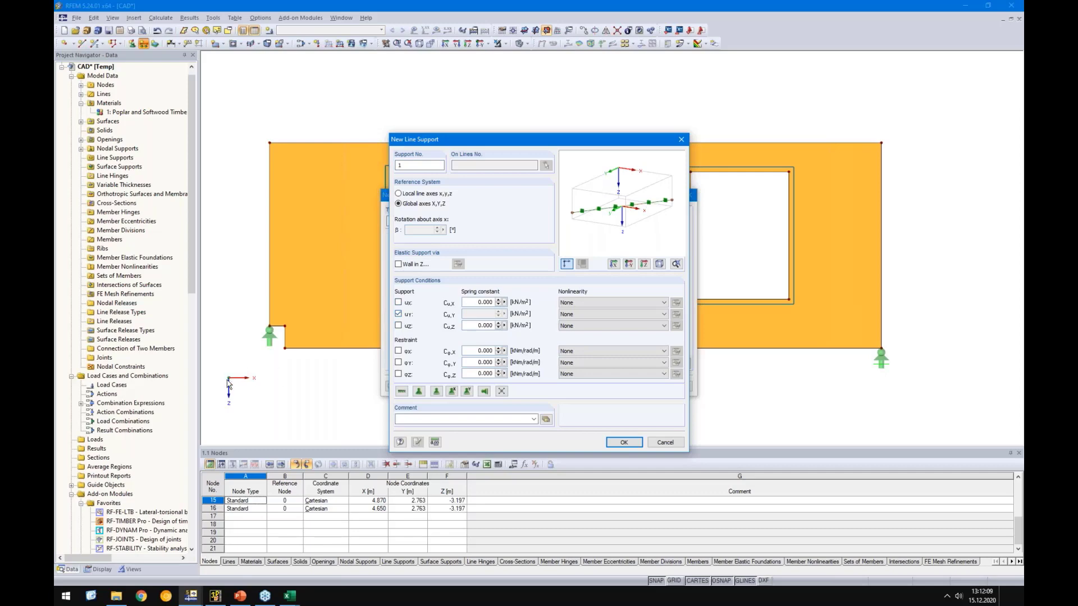
click(615, 443)
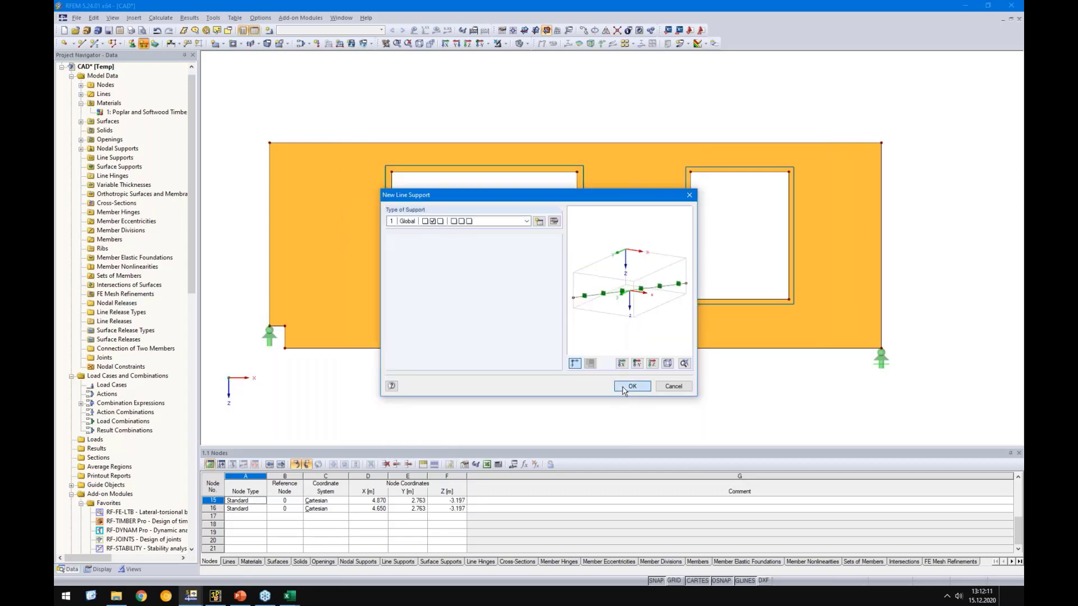
click(631, 386)
Step: Place the out-of-plane line support on the wall's left, bottom, top and right outer edges
click(647, 348)
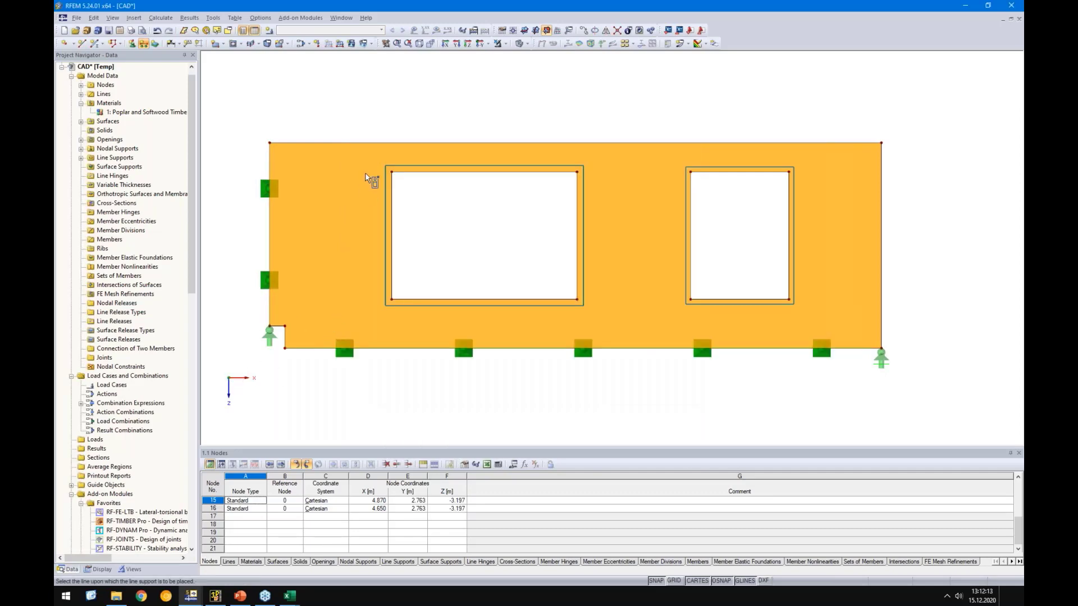
click(645, 142)
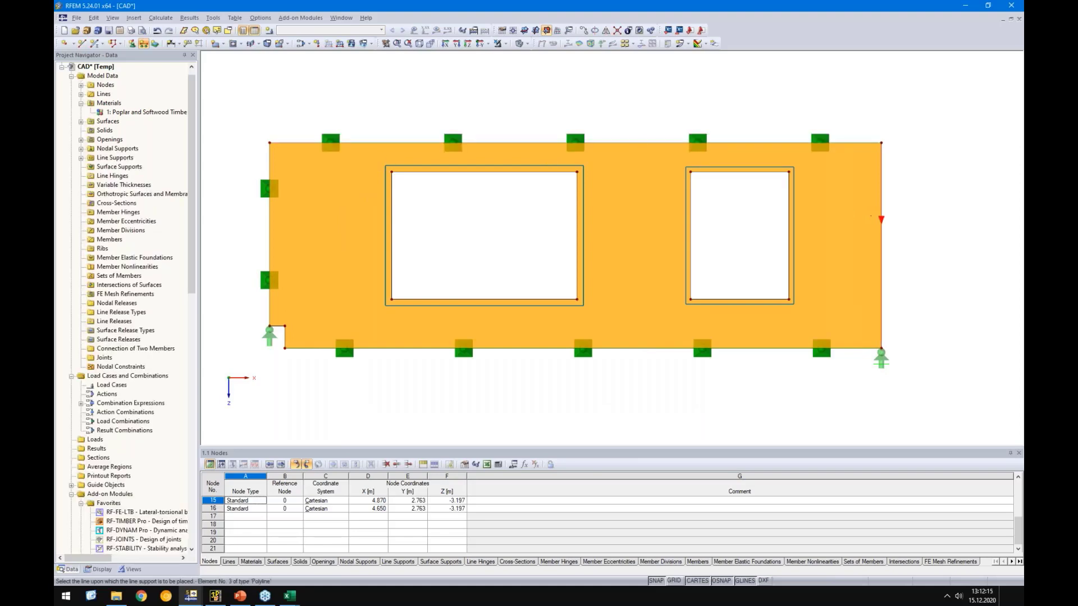
click(881, 218)
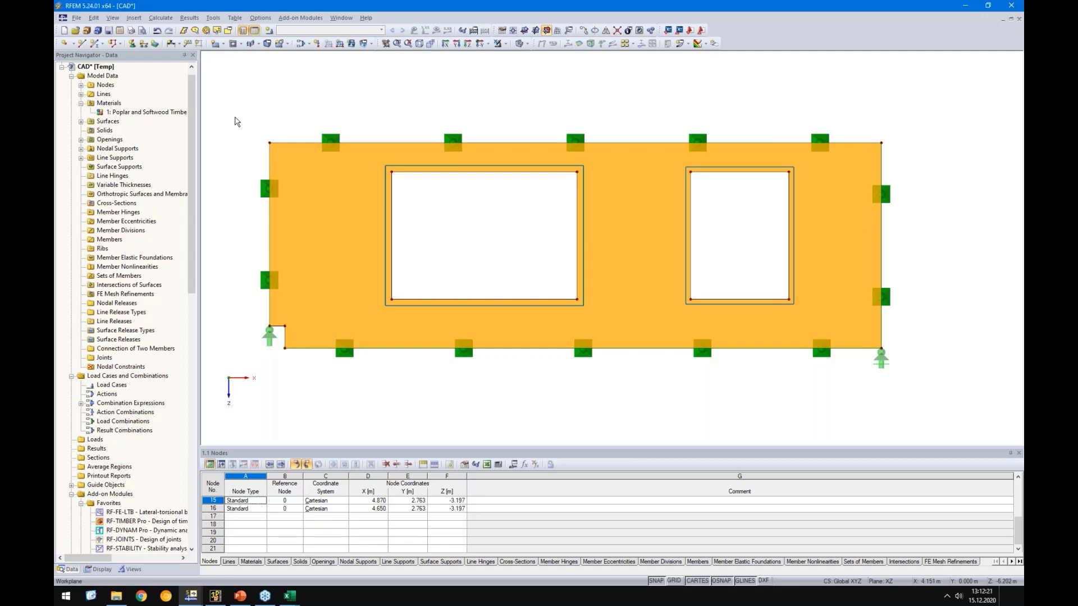
Step: Create load case LC1 with the description Self-weight, keeping the permanent action category and active self-weight in Z
scroll(235, 117, down, 2)
middle_drag(235, 117, 265, 151)
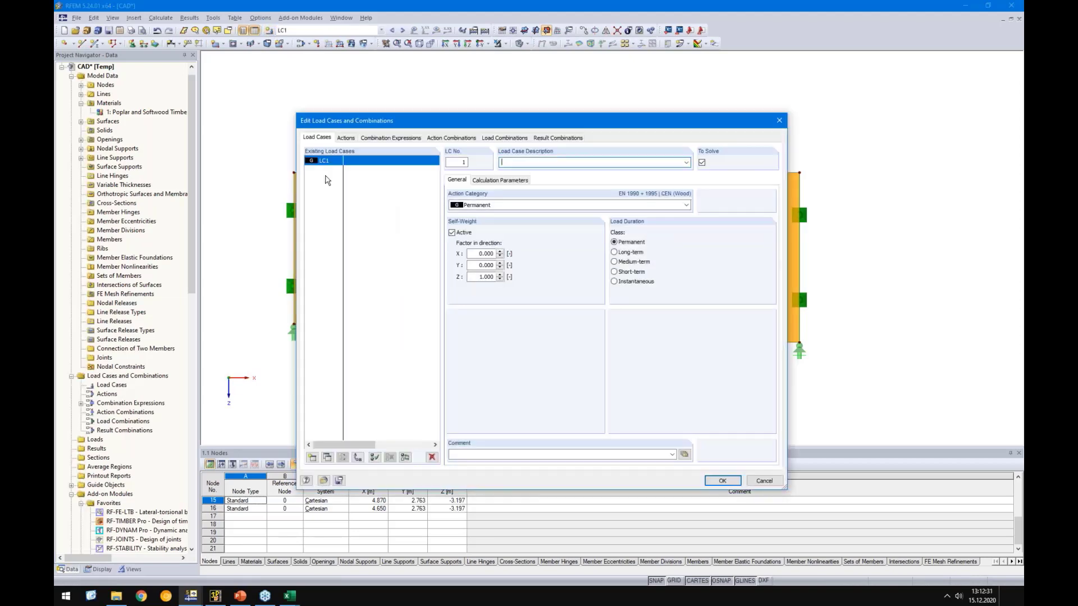
click(687, 163)
click(642, 175)
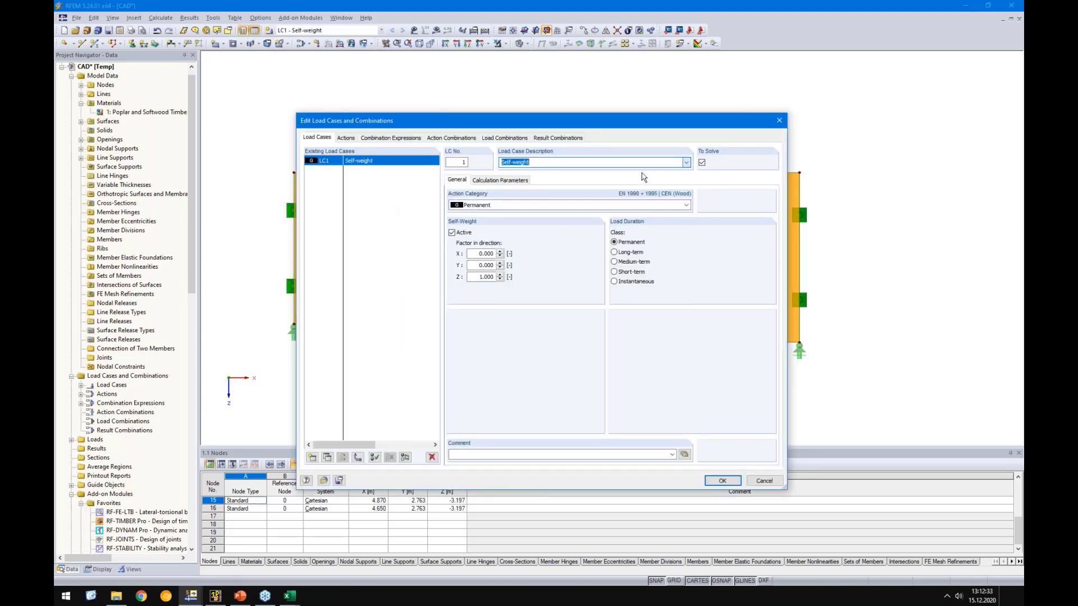
Step: Add load cases LC2 Snow and LC3 Imposed load, check the load duration settings and accept the load case definitions
click(312, 457)
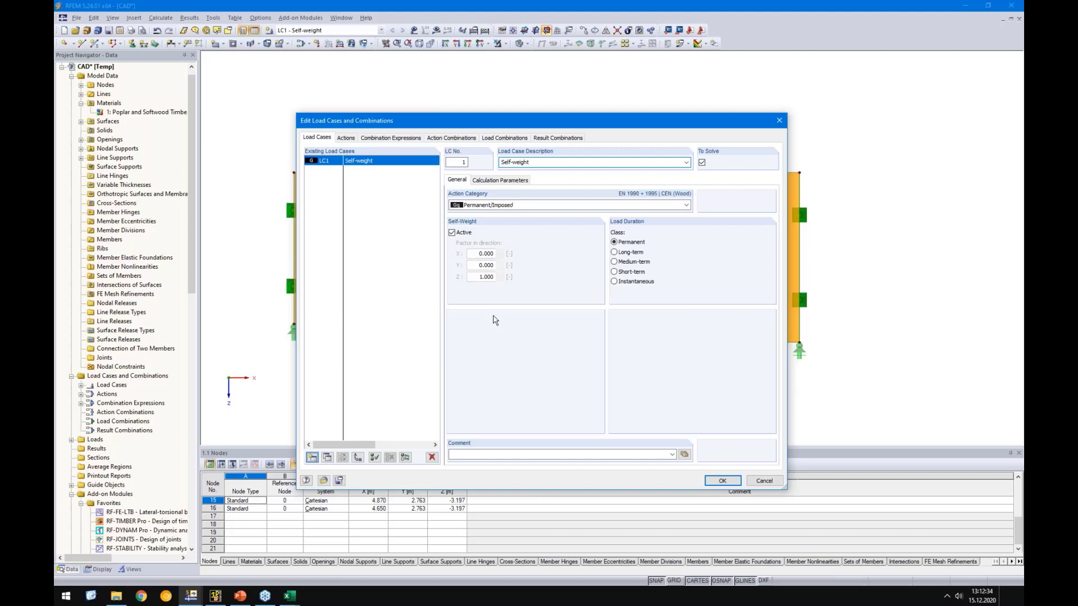
click(686, 162)
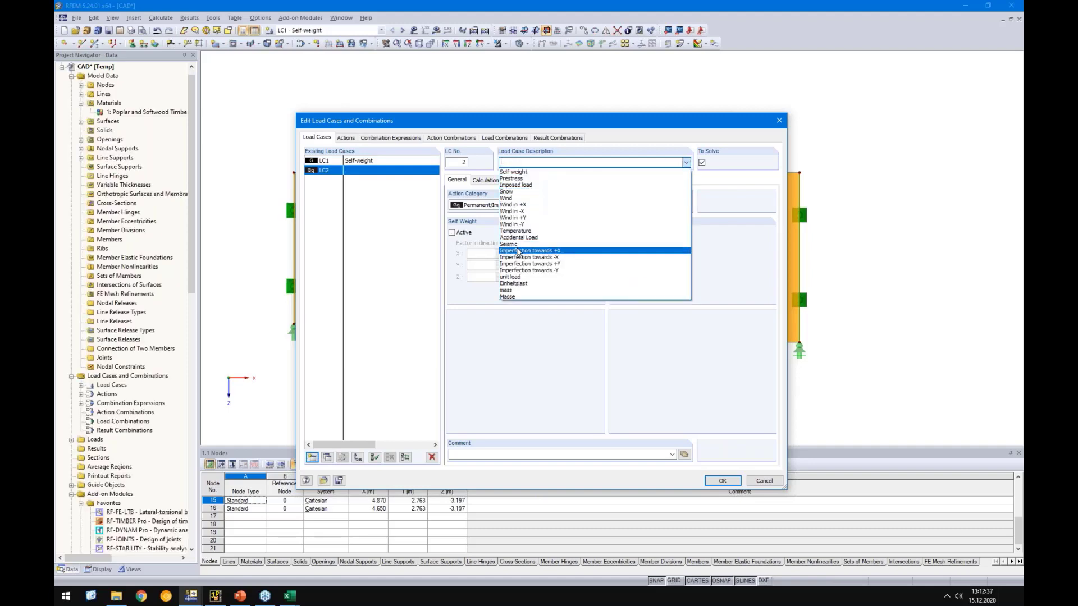
click(522, 191)
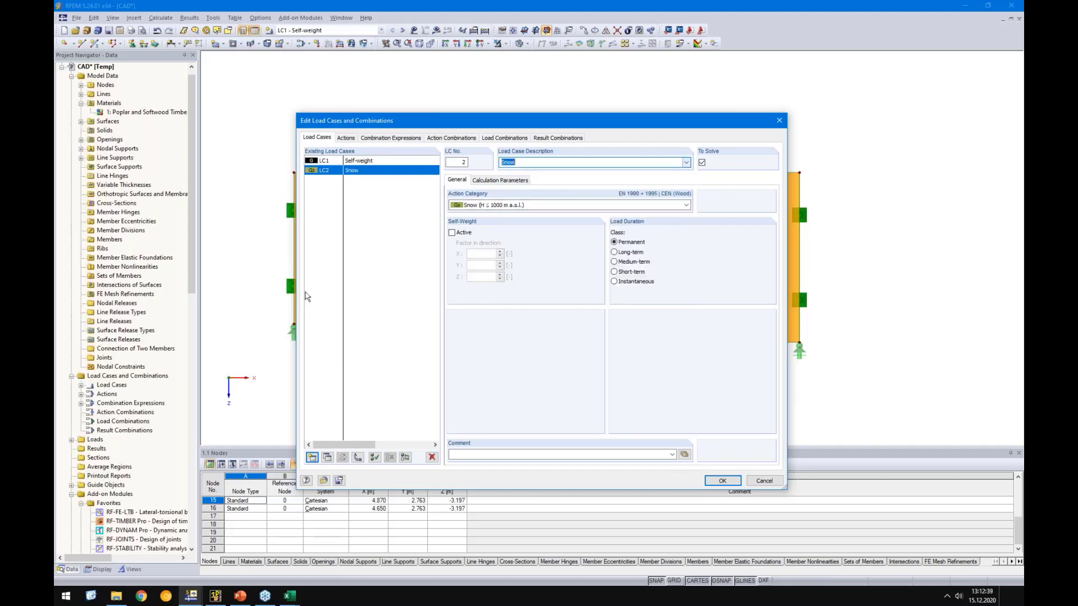
click(312, 457)
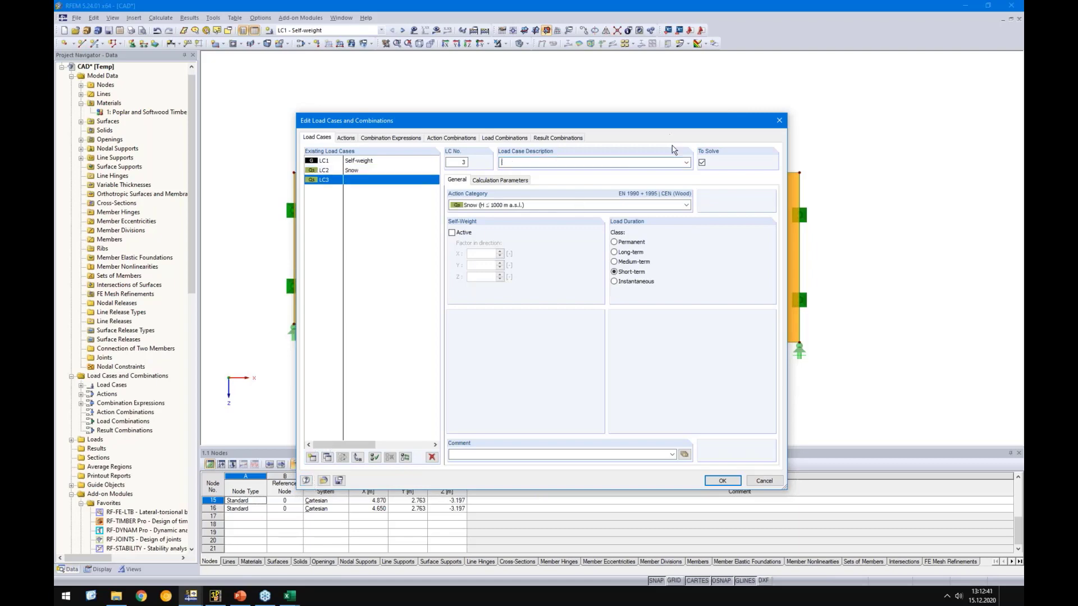
click(686, 163)
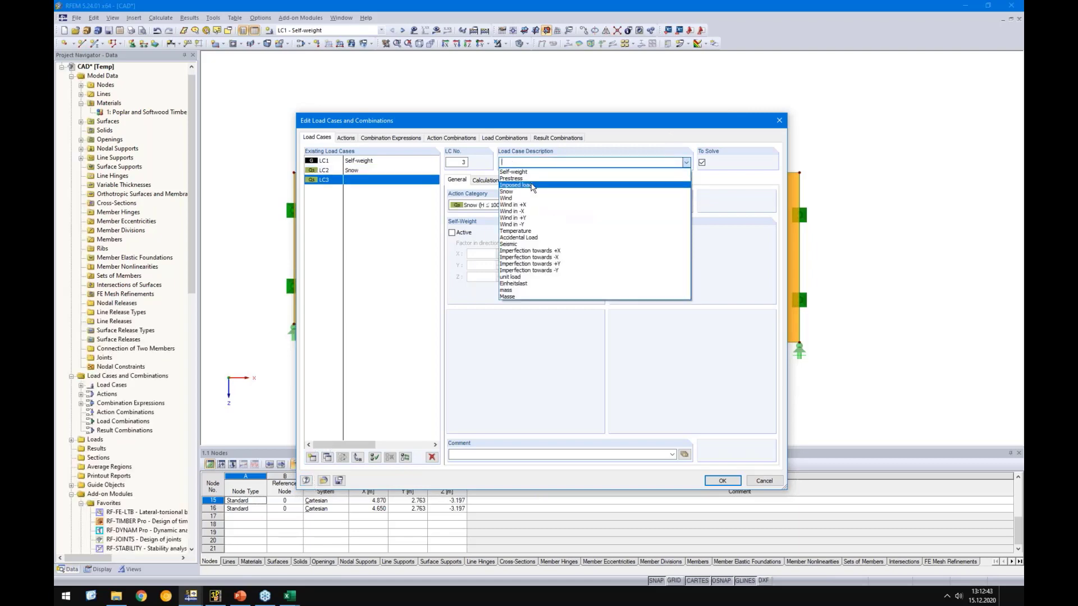
click(529, 191)
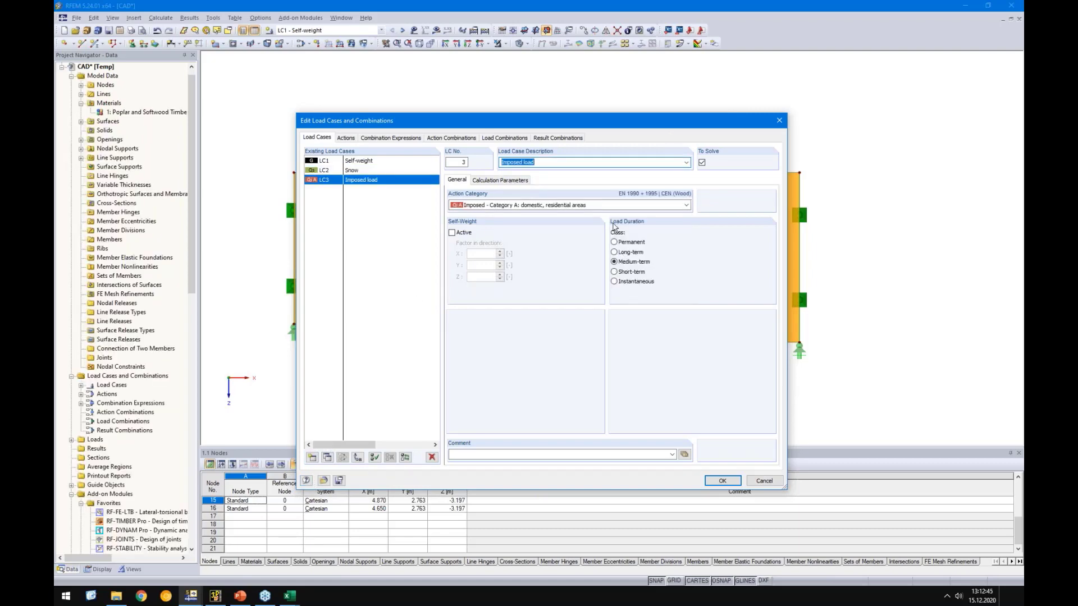
click(372, 170)
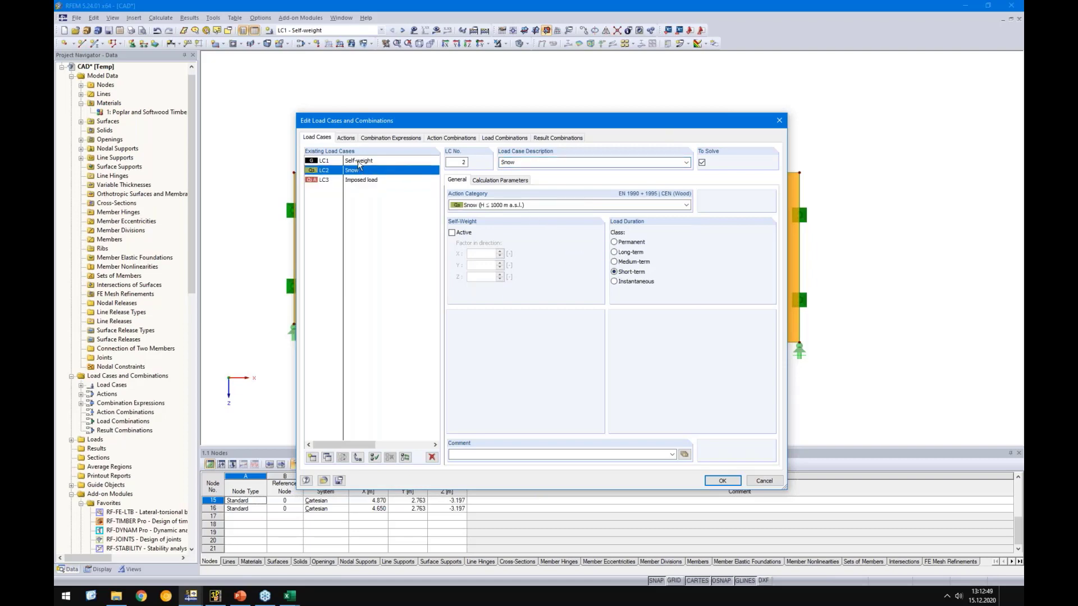
click(358, 161)
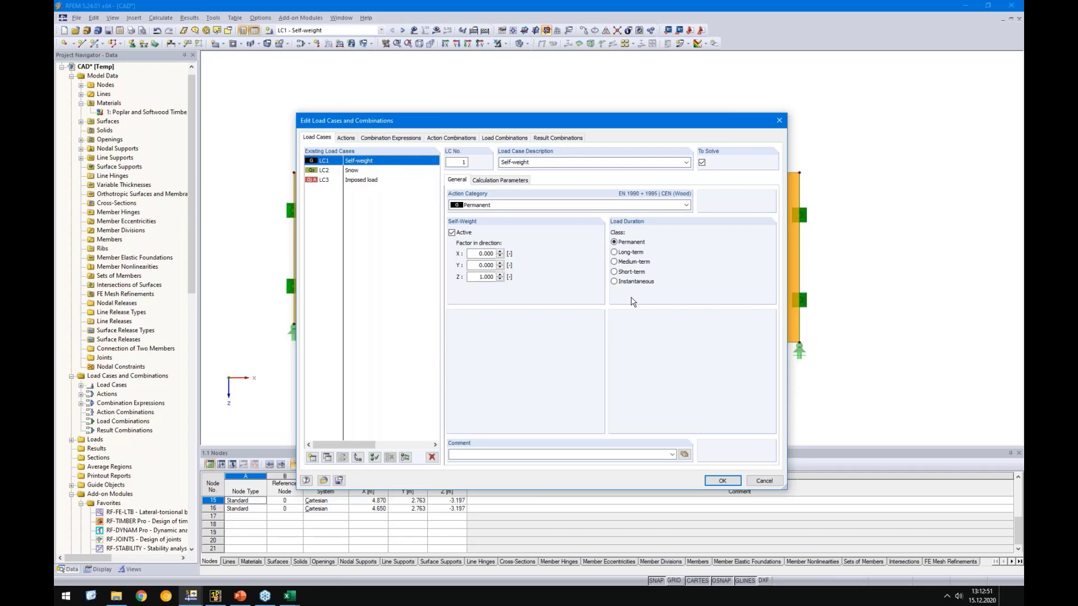
click(720, 481)
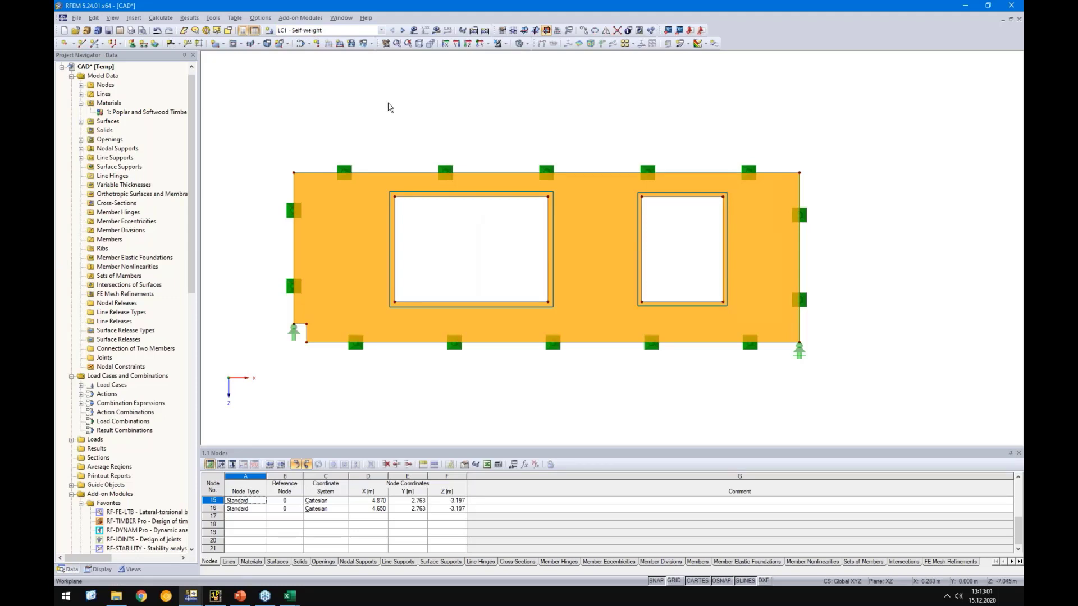
Step: Apply a uniform line load of 5 kN/m in global ZL to the wall's top and bottom edges in LC1
click(339, 43)
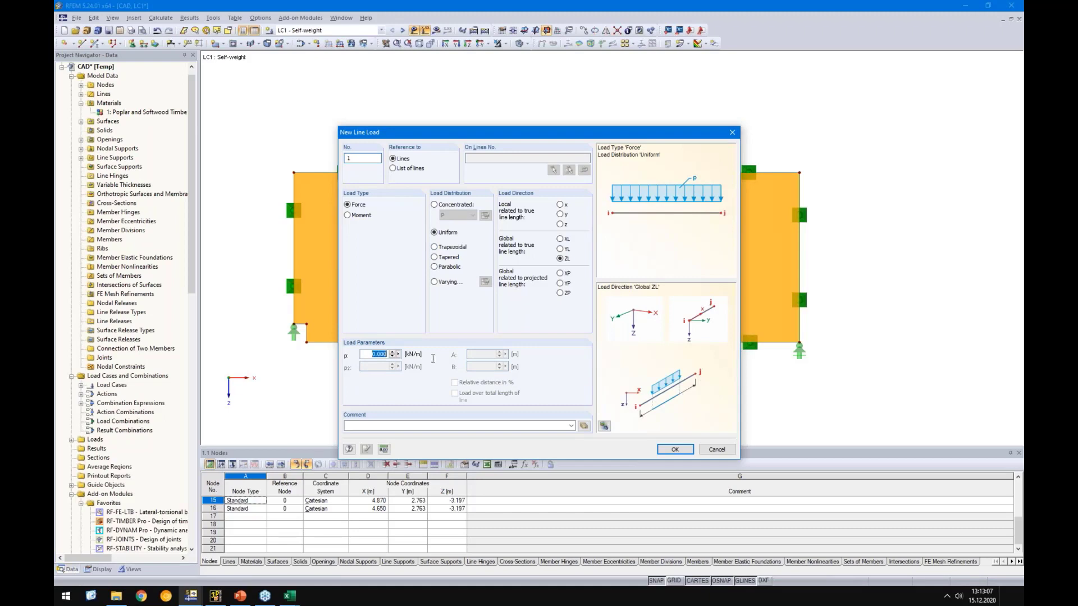
click(674, 449)
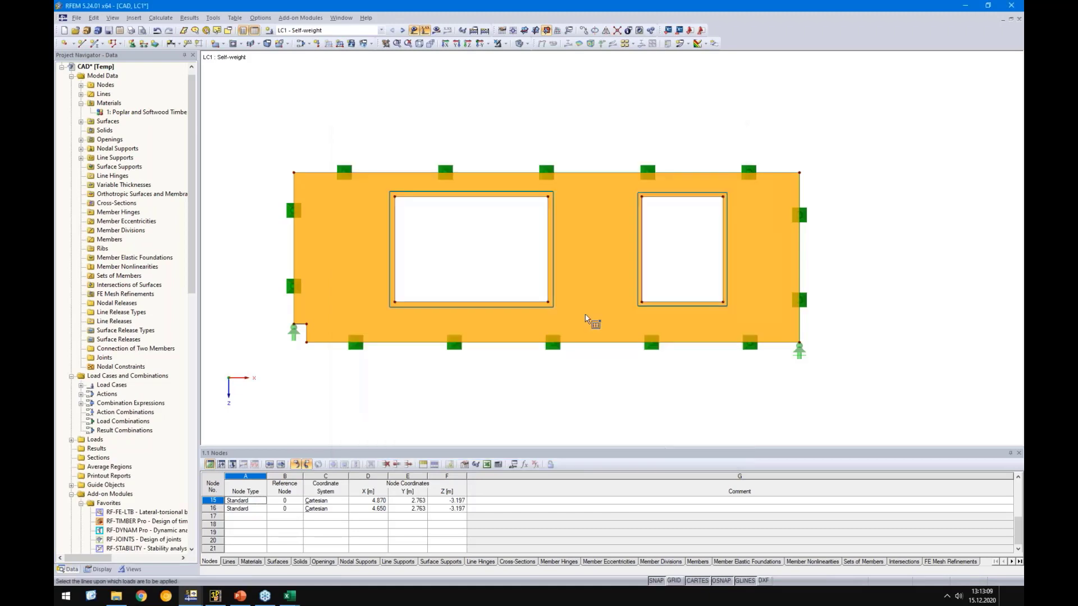
click(501, 178)
click(498, 341)
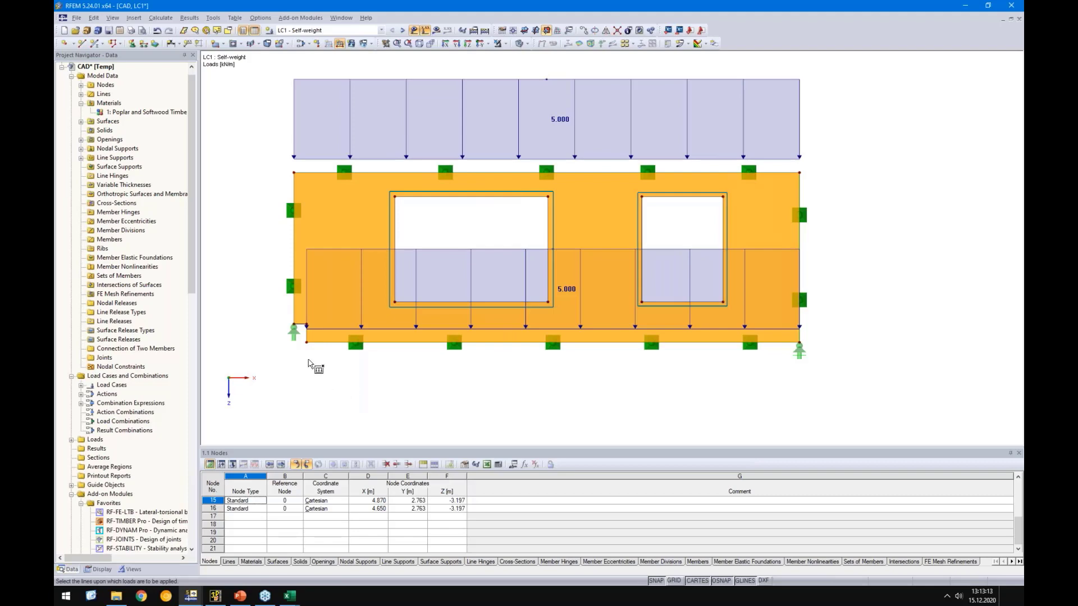
right_click(464, 391)
click(340, 44)
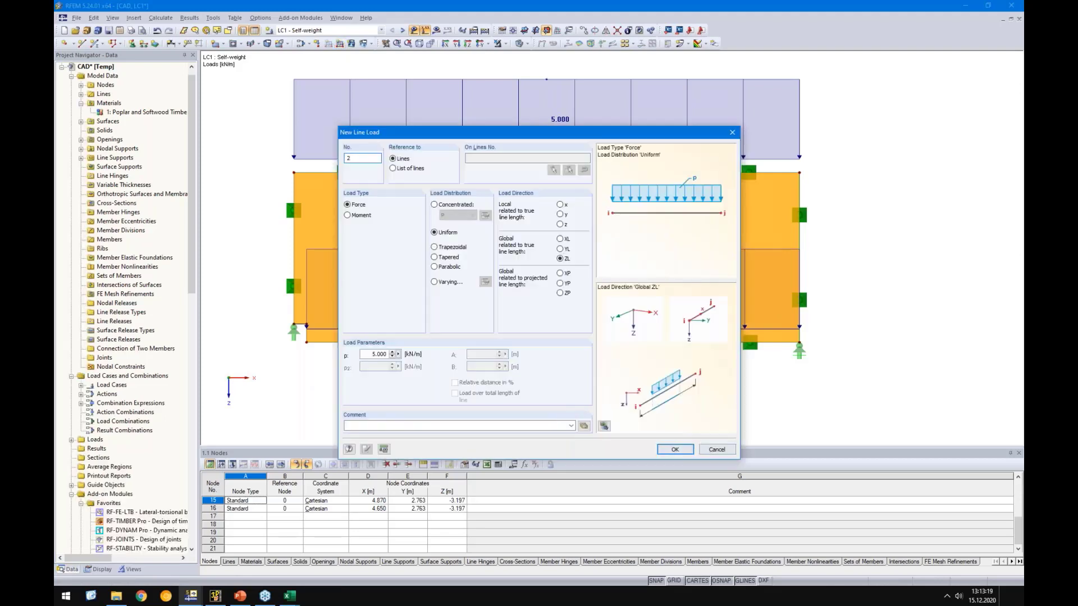
key(Return)
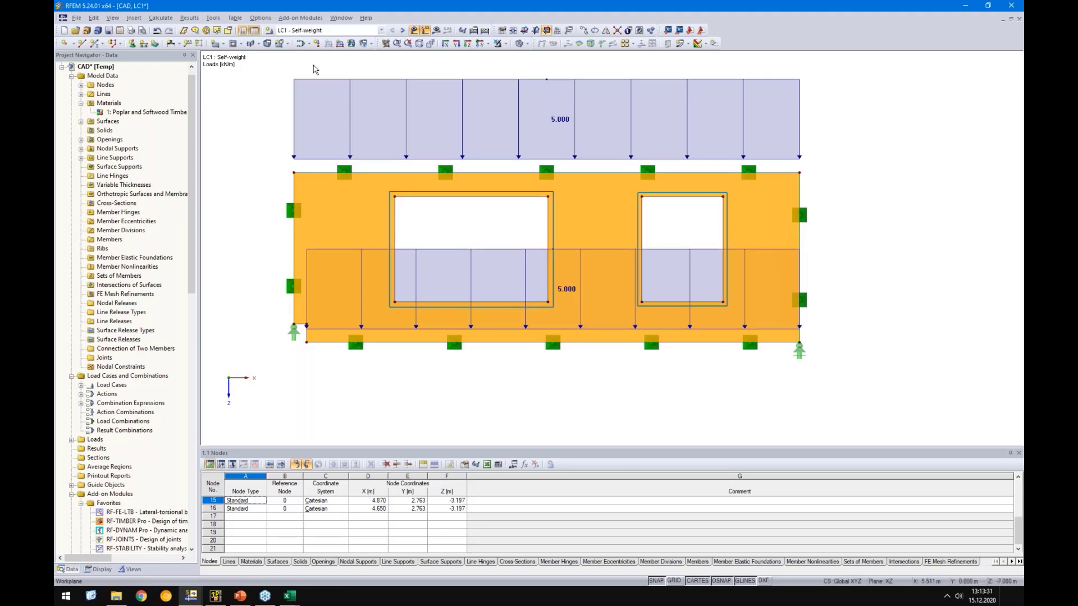
click(223, 20)
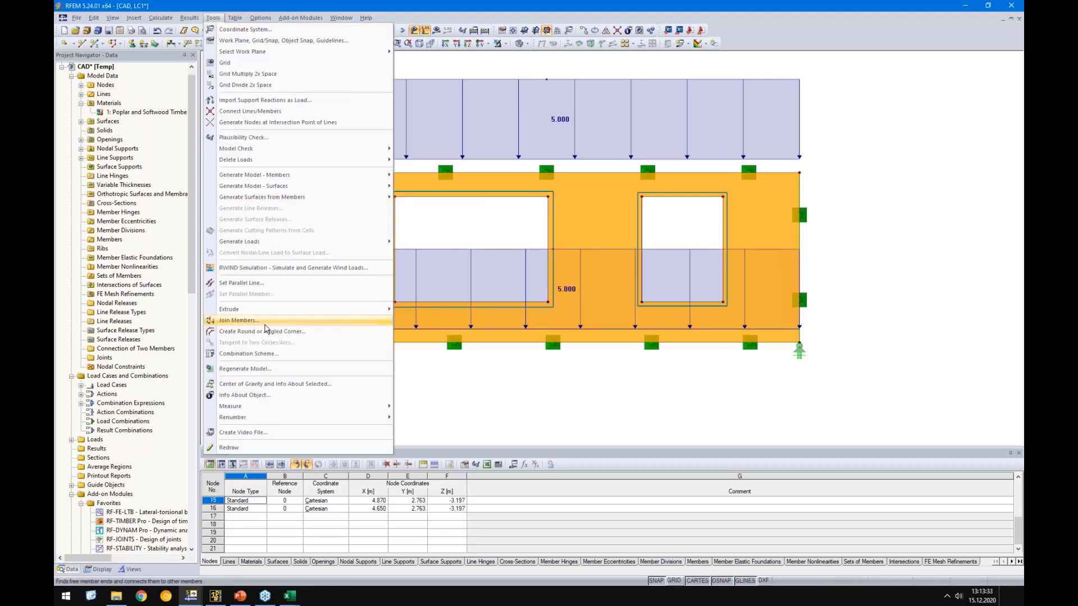
mouse_move(248, 244)
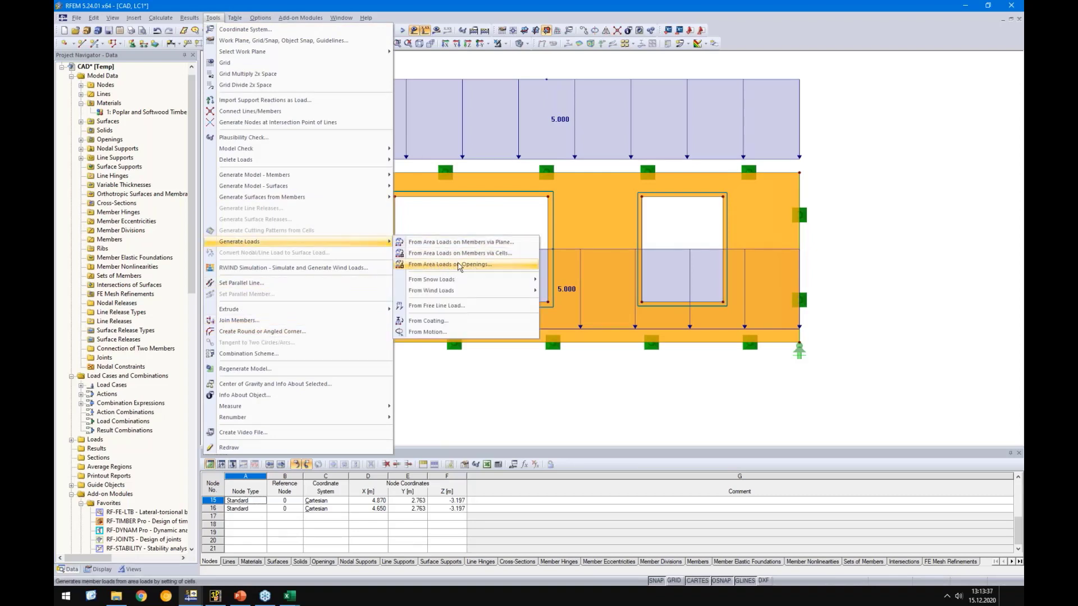
click(452, 268)
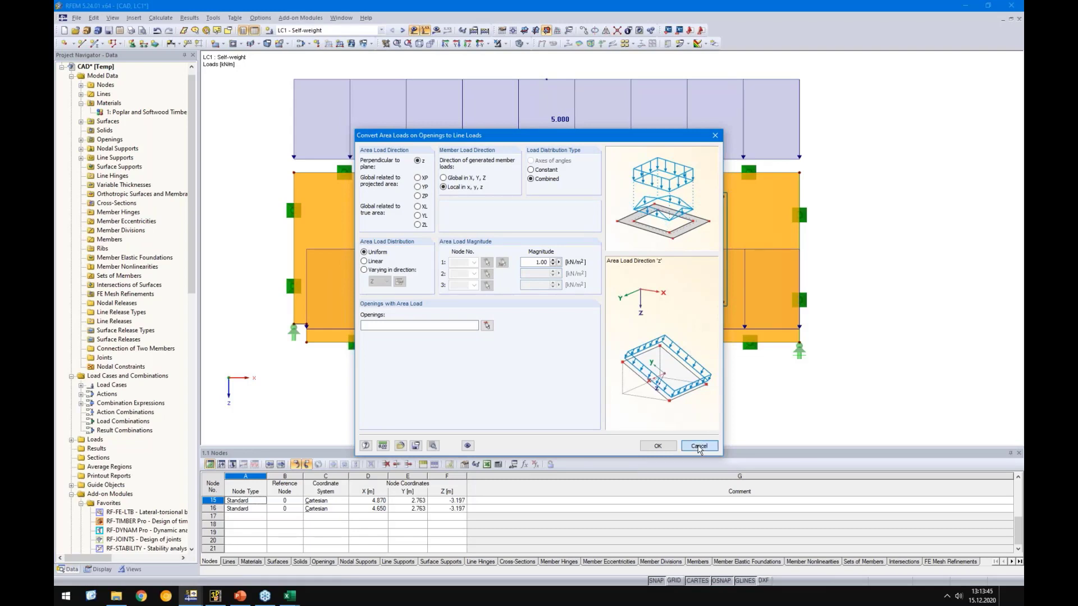
click(699, 446)
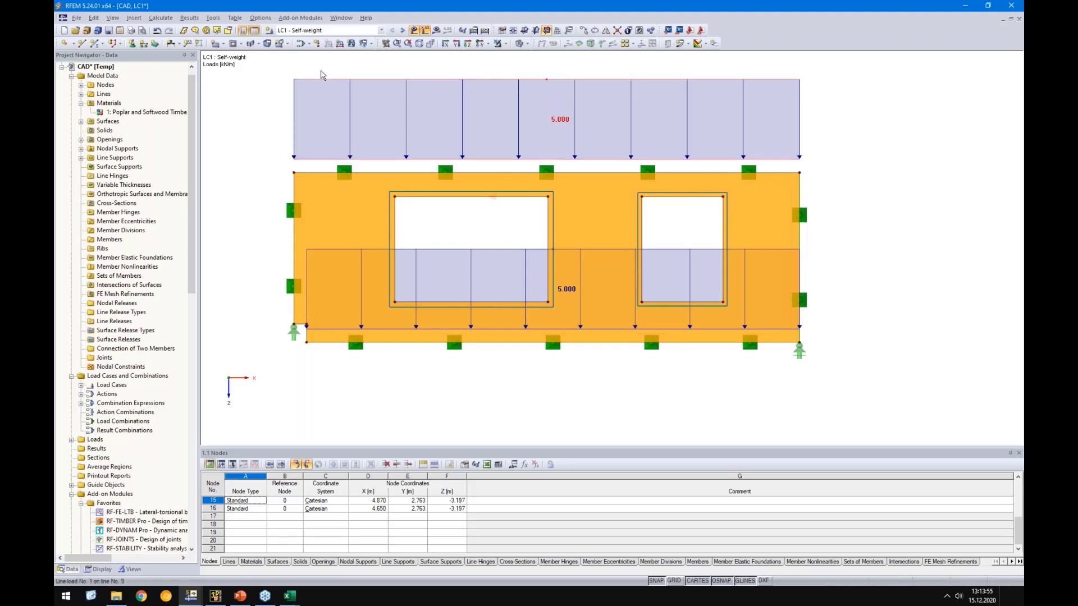
Step: Apply a uniform line load of 0.7 kN/m in global ZL to the lower edges of both window openings in LC1
click(340, 44)
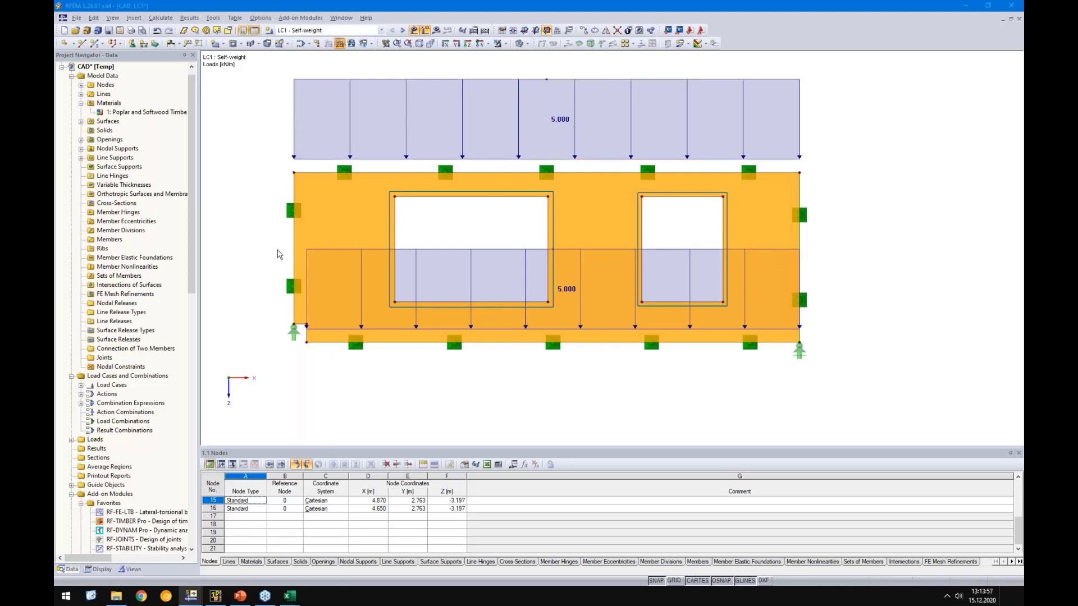
text(2)
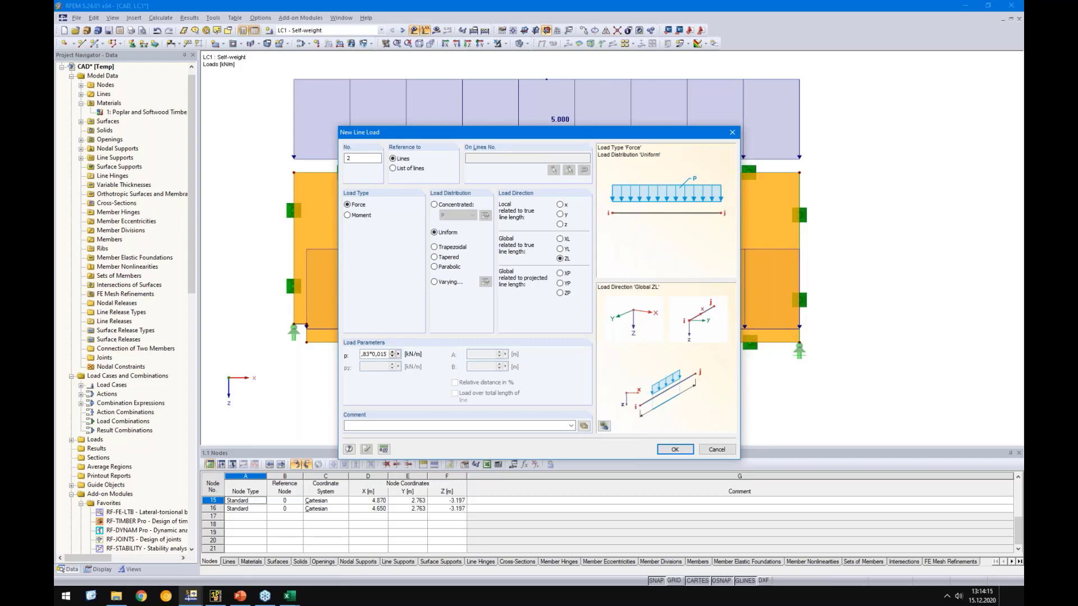
click(346, 426)
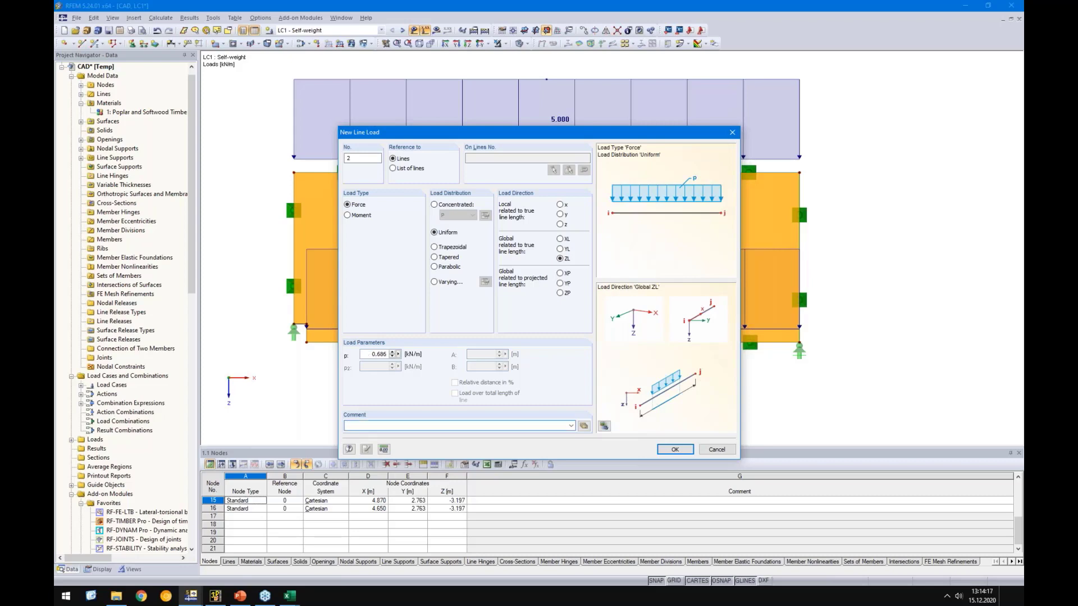
double_click(379, 355)
text(0,)
click(674, 449)
click(492, 302)
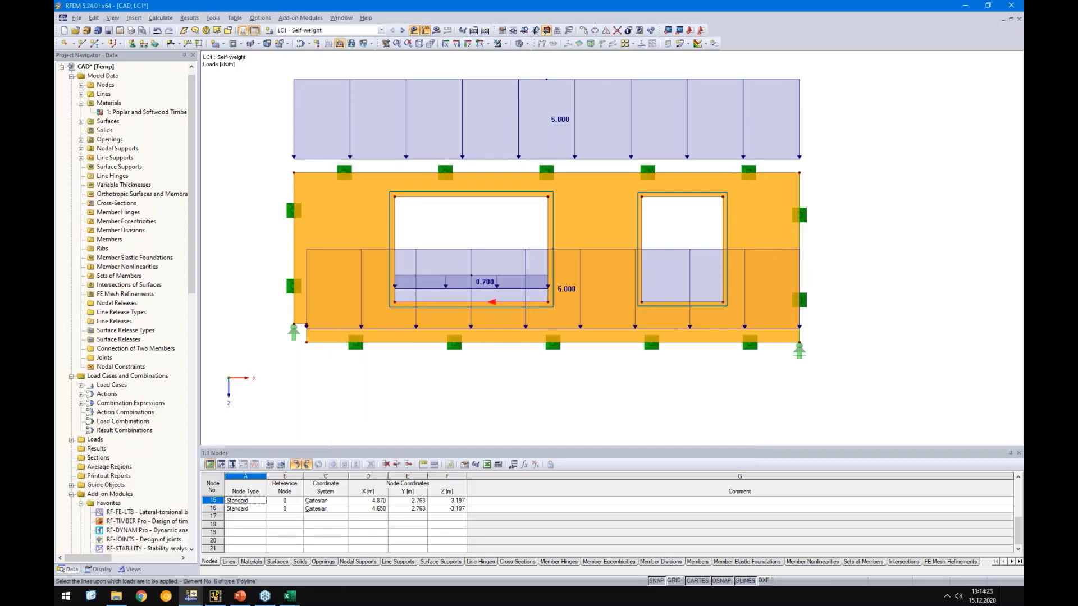
click(661, 303)
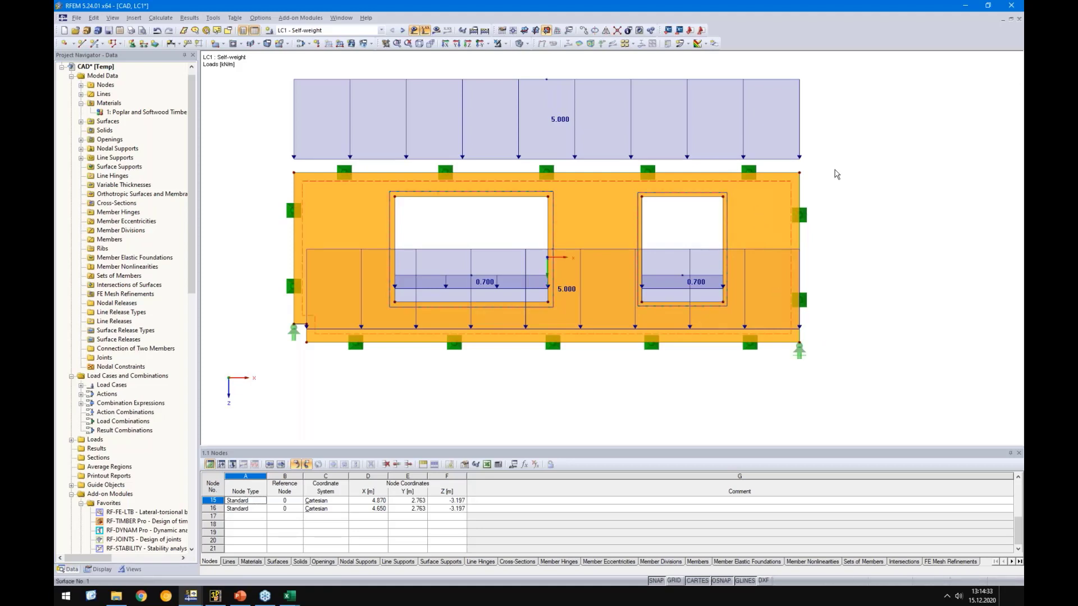
Step: Start a uniform surface load in global ZL and select Typ 5 - 12,5mm GFP - 100mm WD from the wall structure multilayer compositions
middle_drag(847, 274, 460, 216)
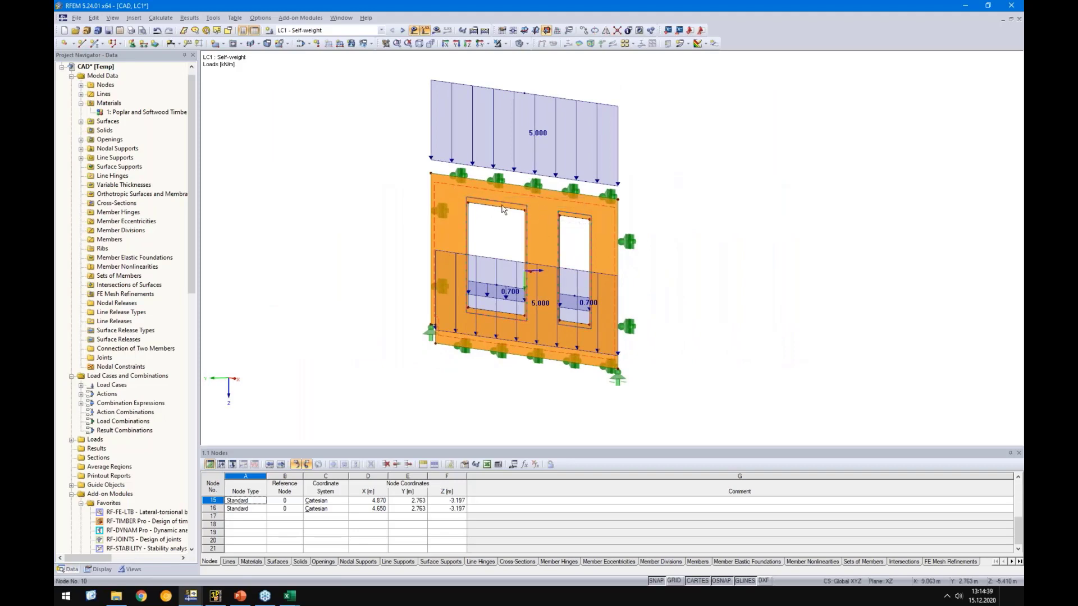
click(480, 44)
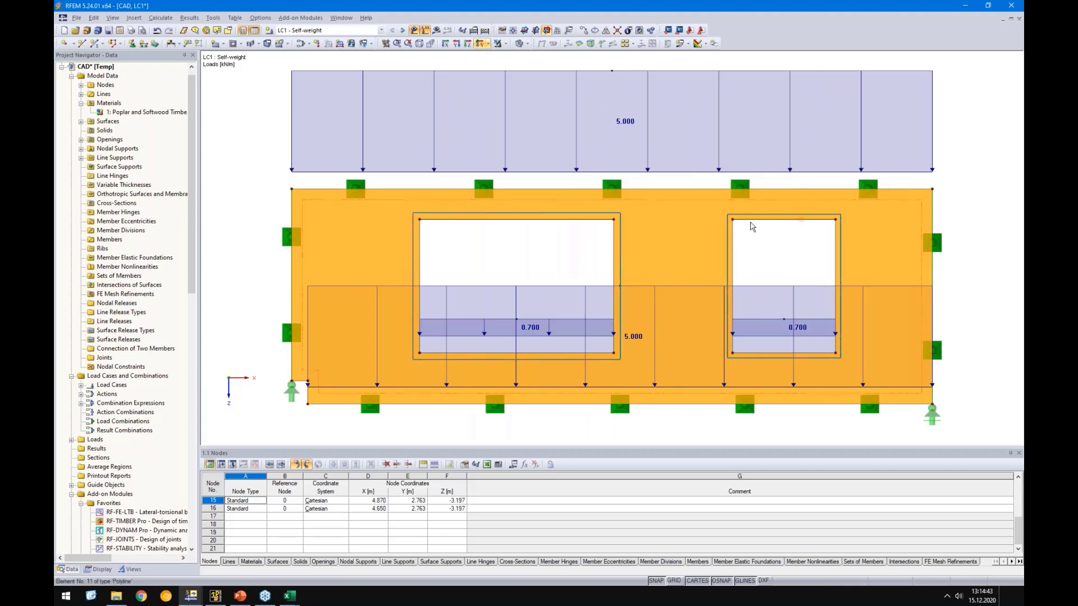
click(354, 47)
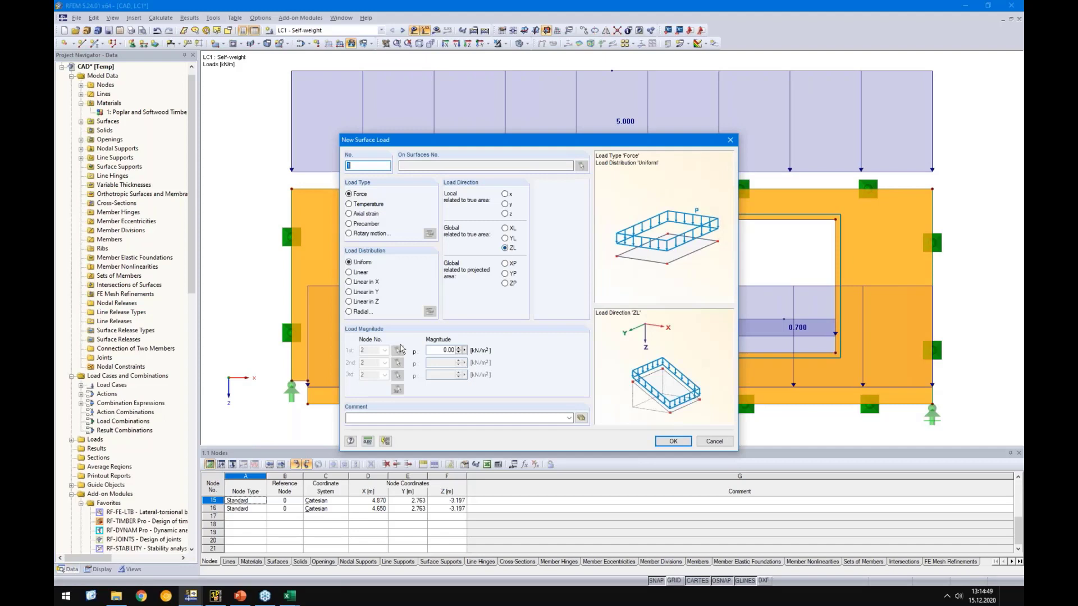
click(464, 350)
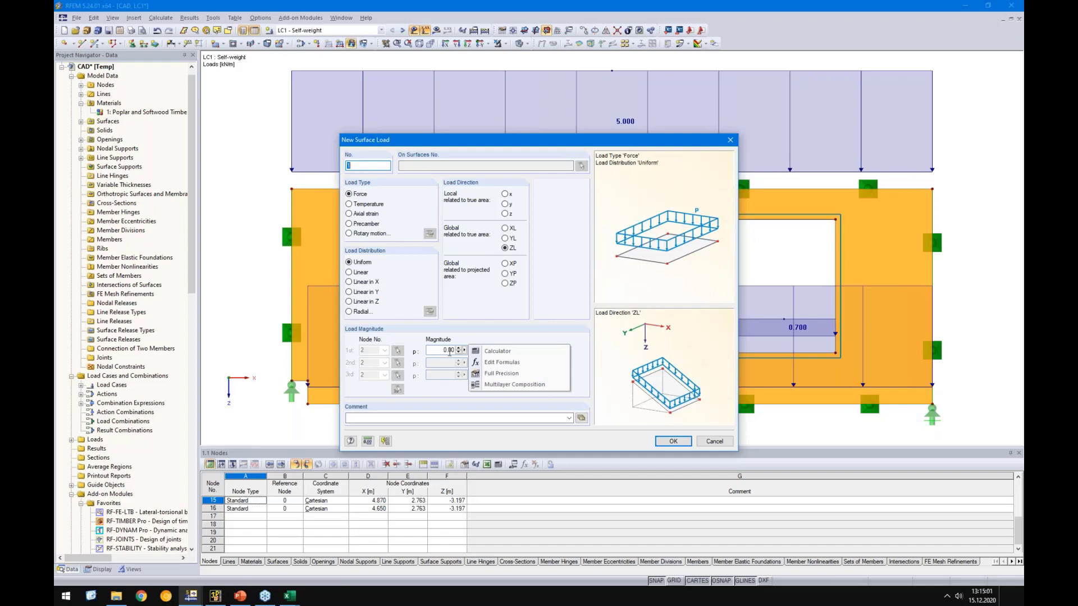
click(508, 385)
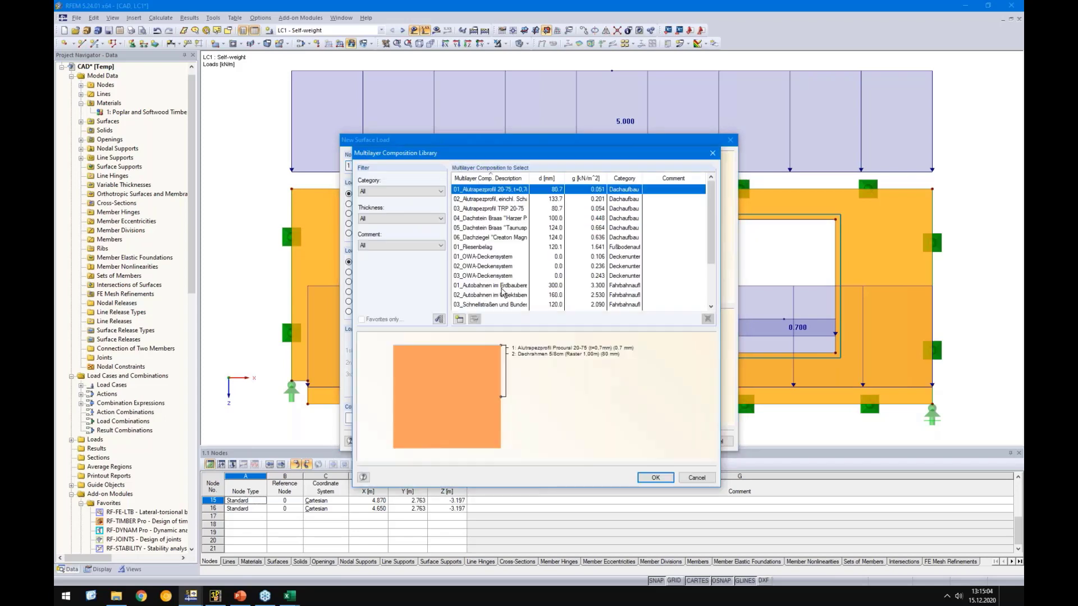
click(404, 192)
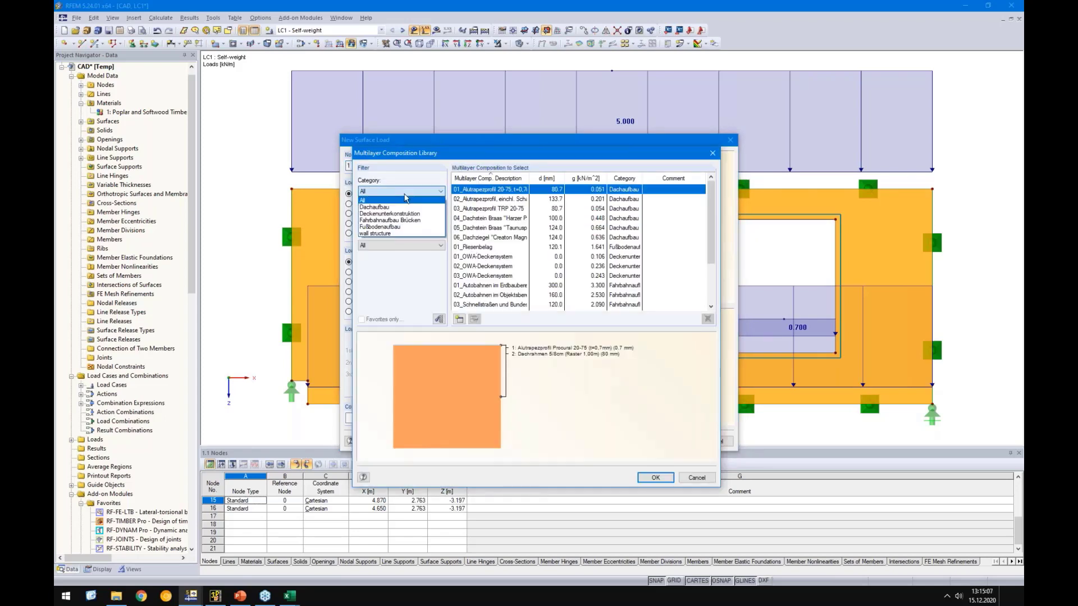
click(379, 234)
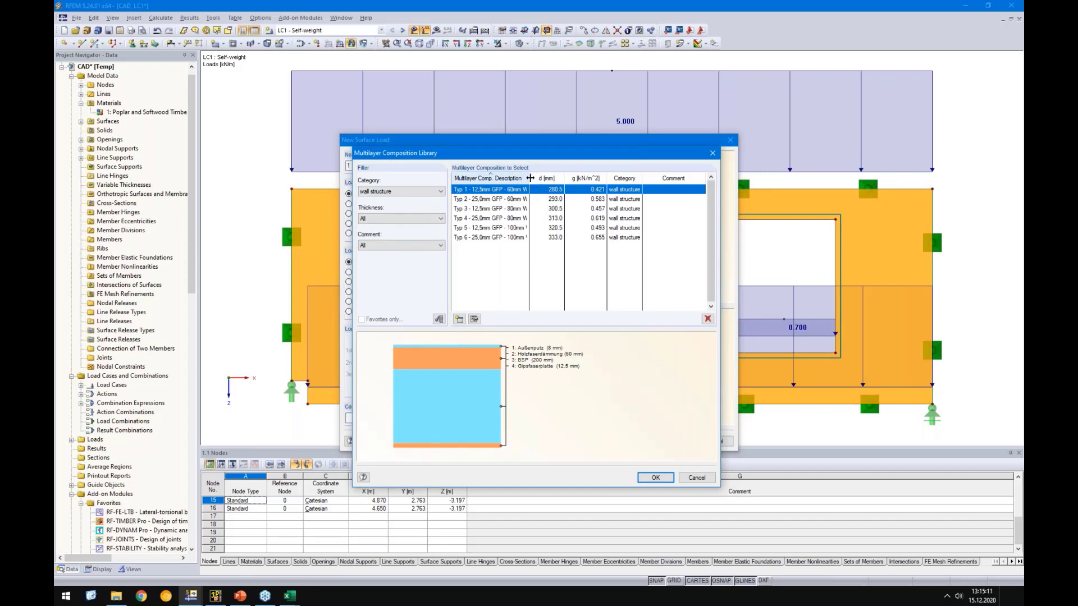
drag(529, 178, 597, 178)
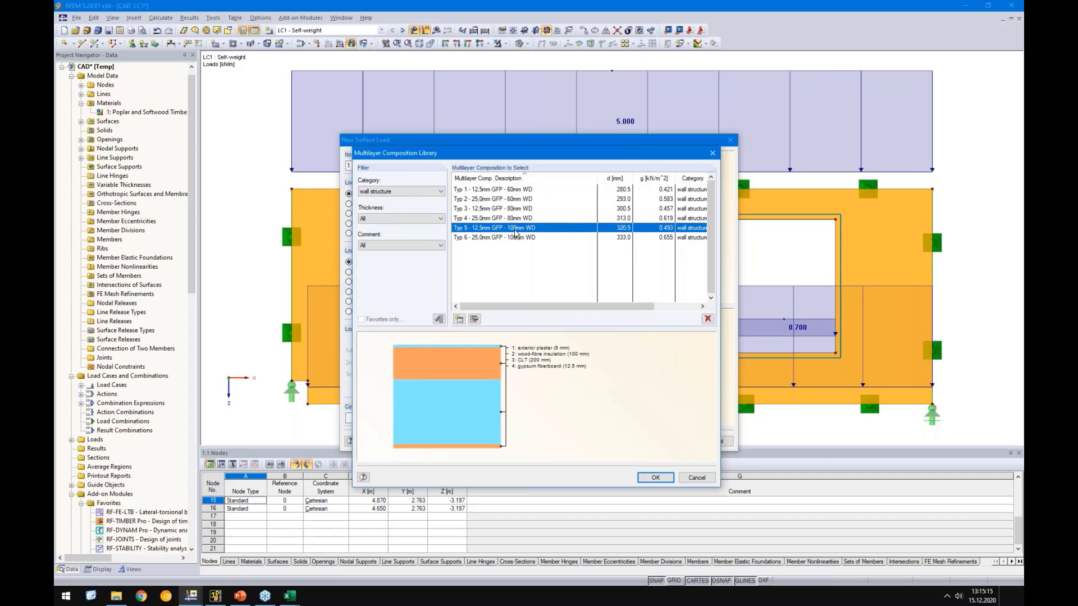
Step: Examine the layers of the Typ 5 wall composition, especially the CLT layer's directly entered area weight
click(474, 319)
drag(515, 201, 543, 201)
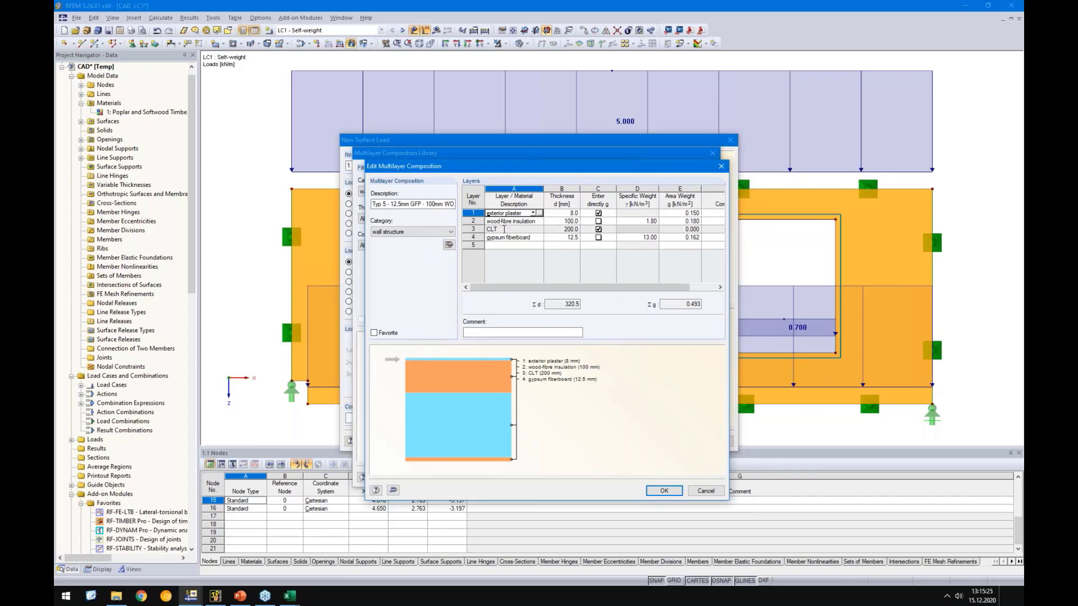
key(Down)
key(Down)
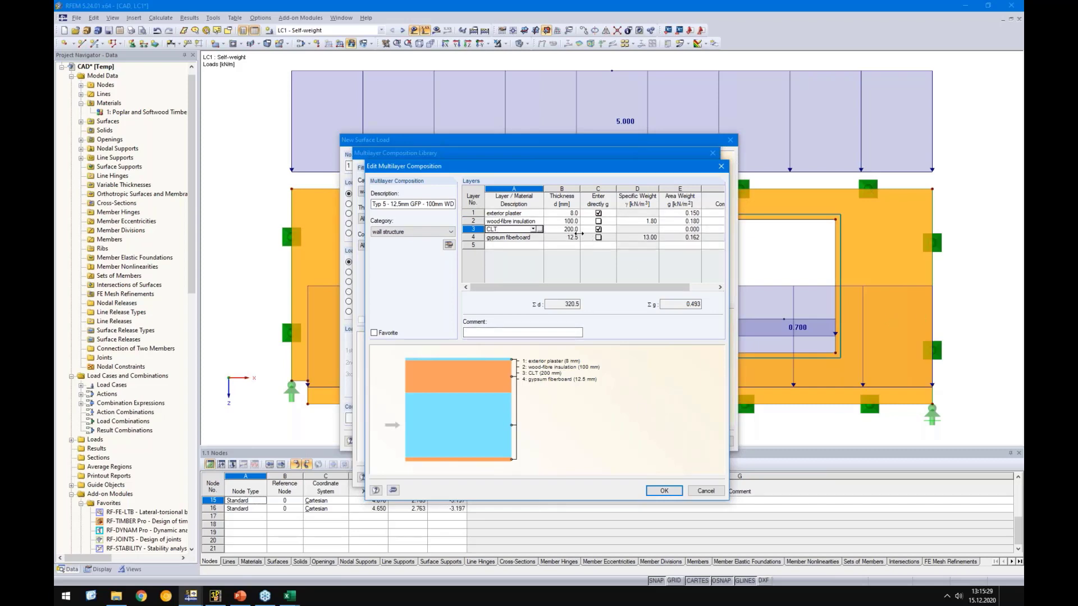
click(678, 229)
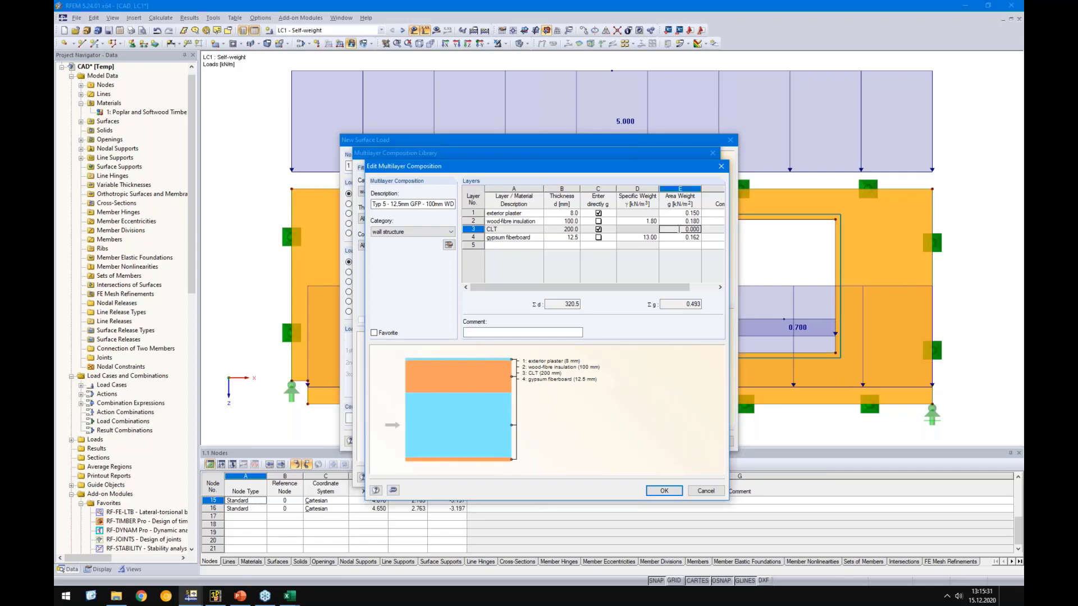
click(686, 229)
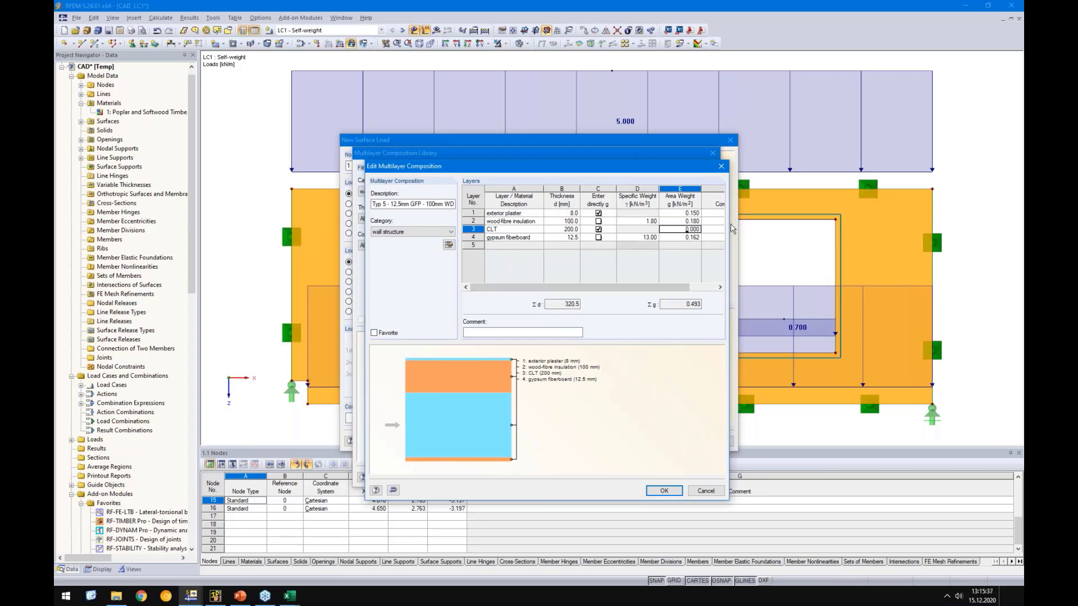
click(679, 230)
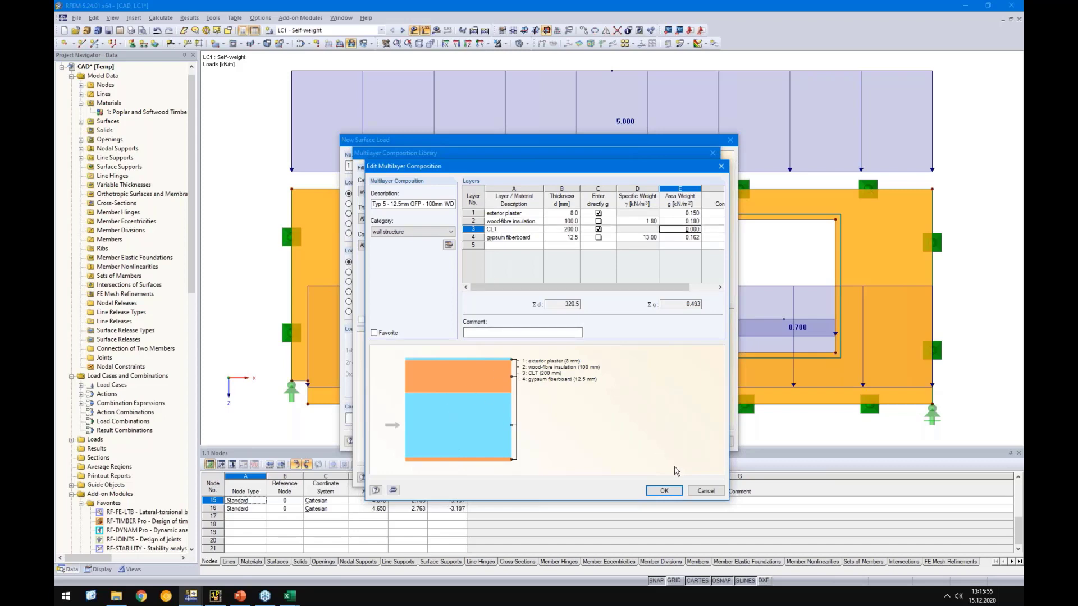
click(671, 491)
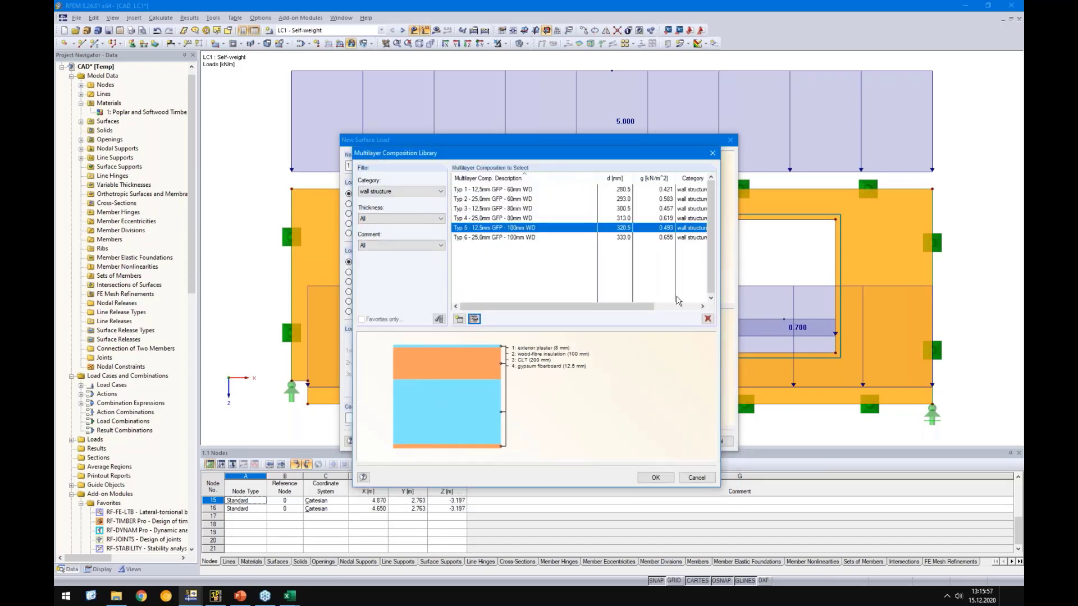
Step: Adopt the Typ 5 composition's weight as load magnitude and apply the surface load to the wall surface in LC1
click(651, 479)
click(673, 442)
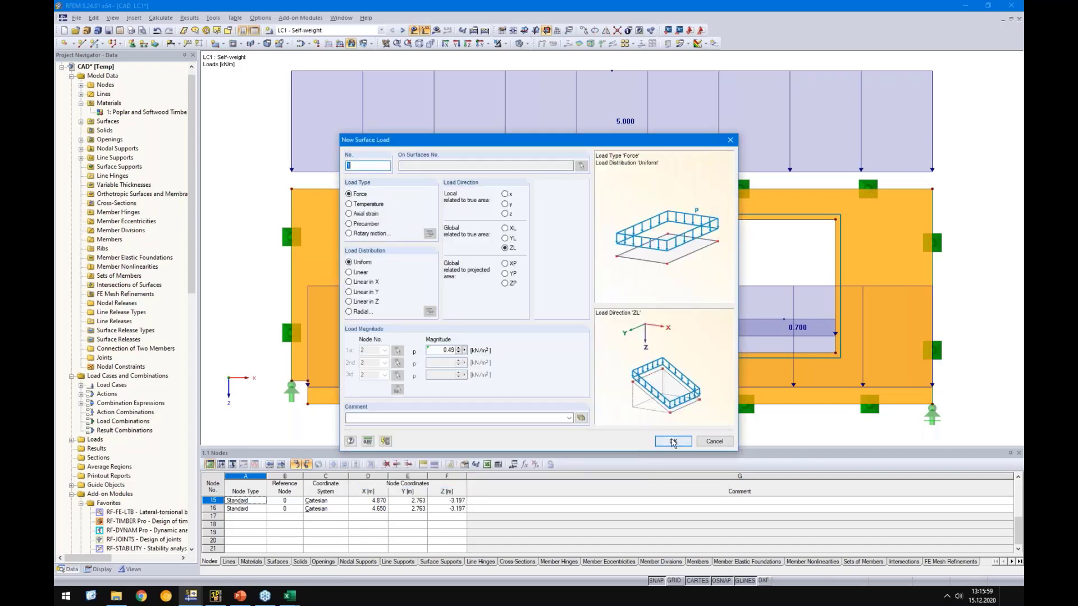
click(673, 442)
click(622, 295)
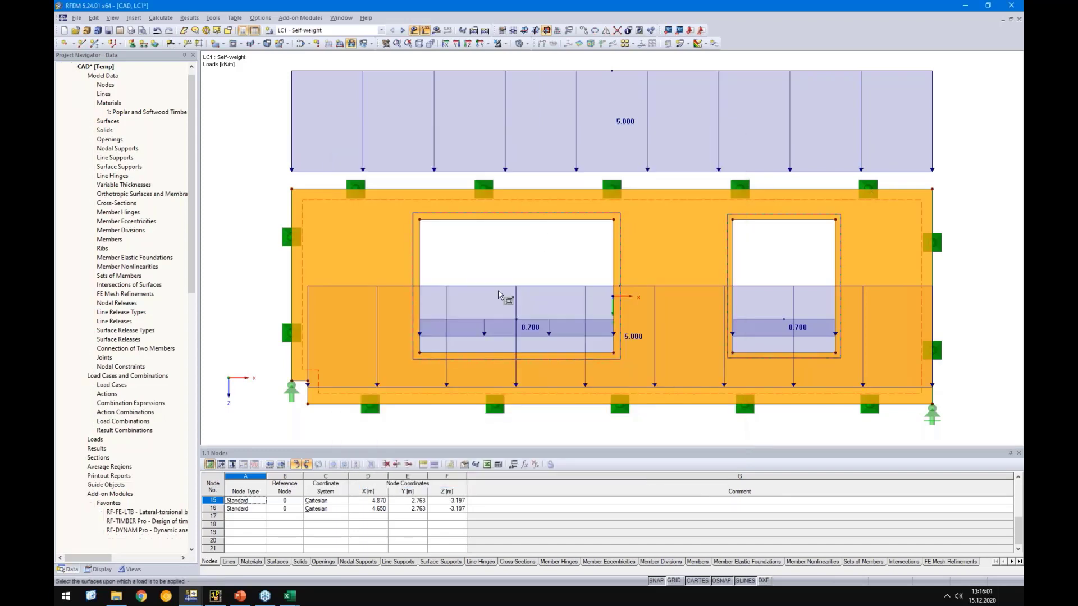
key(Escape)
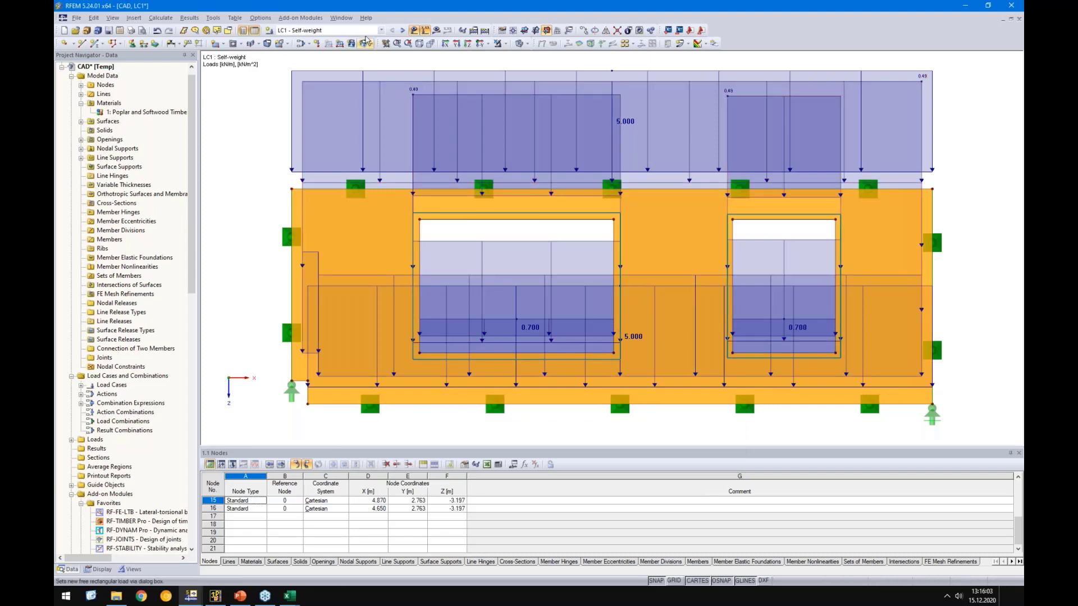
Step: Switch to LC2 Snow and apply a uniform line load of 3.6 kN/m in global ZL to the wall's top edge
click(402, 30)
scroll(353, 112, down, 1)
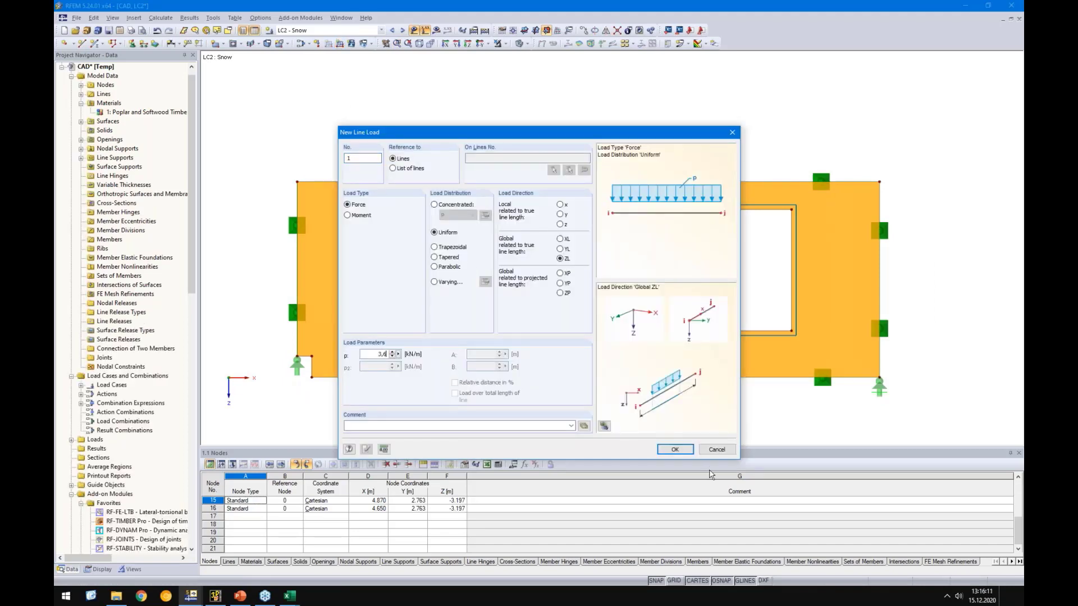
click(674, 449)
click(649, 181)
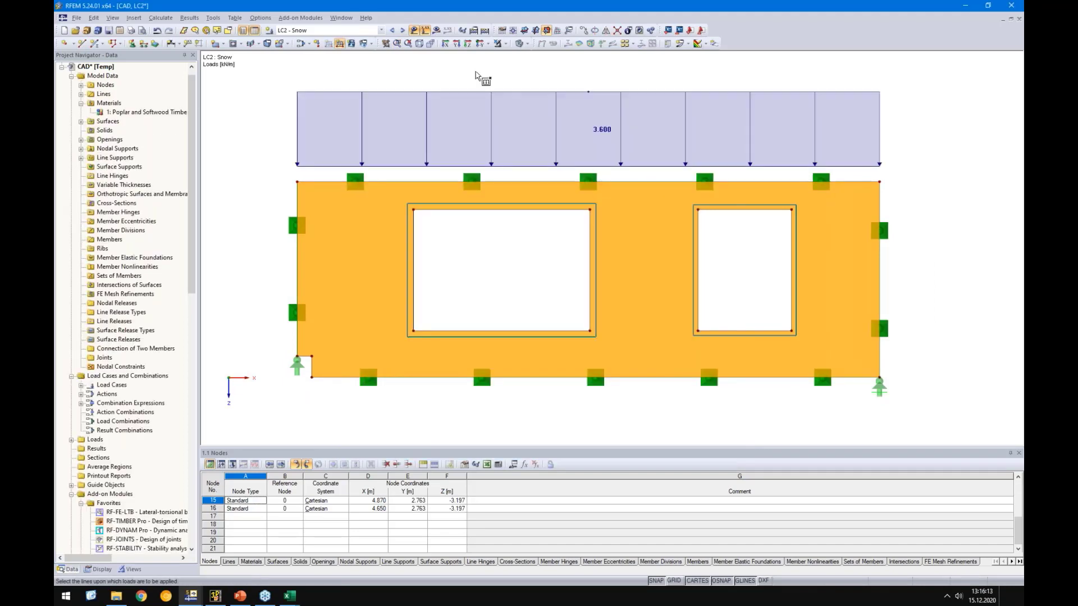
Step: Switch to LC3 Imposed load and apply a uniform line load of 6.5 kN/m in global ZL to the wall's bottom edge
click(403, 29)
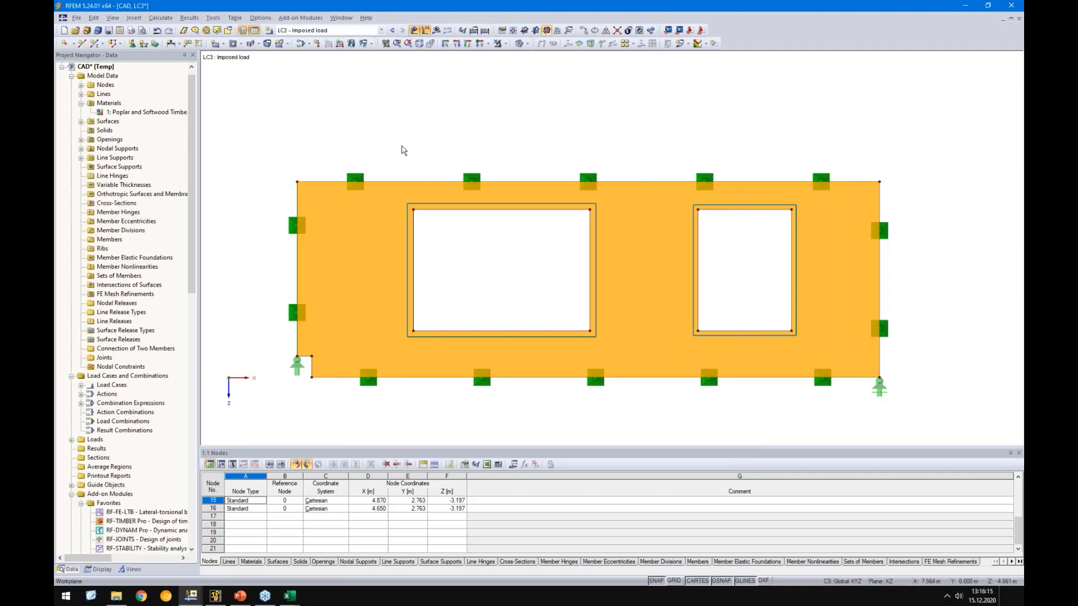
click(339, 43)
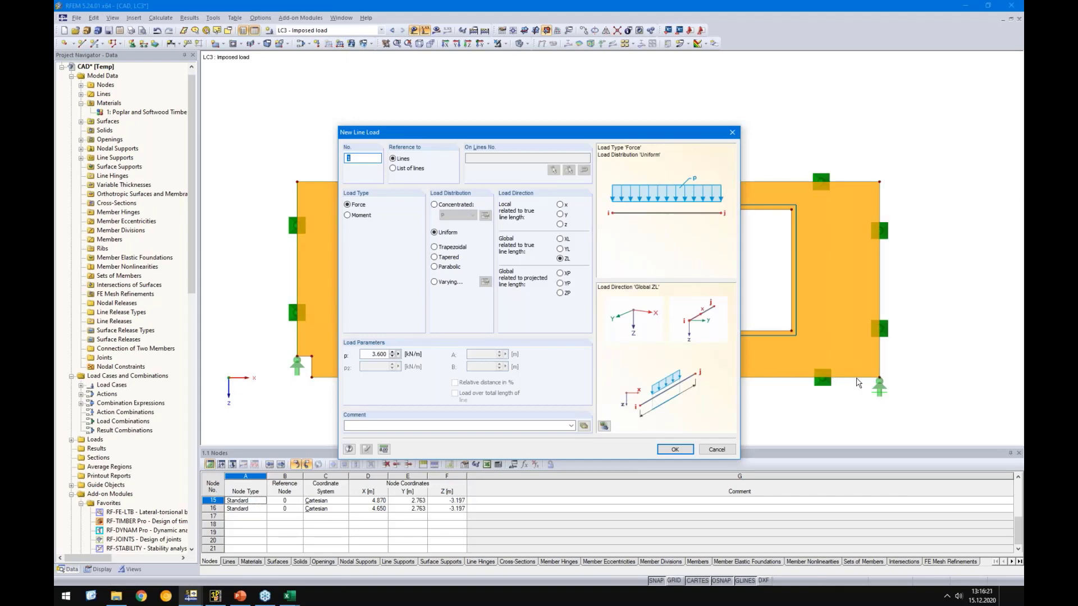
double_click(373, 354)
click(675, 450)
click(681, 378)
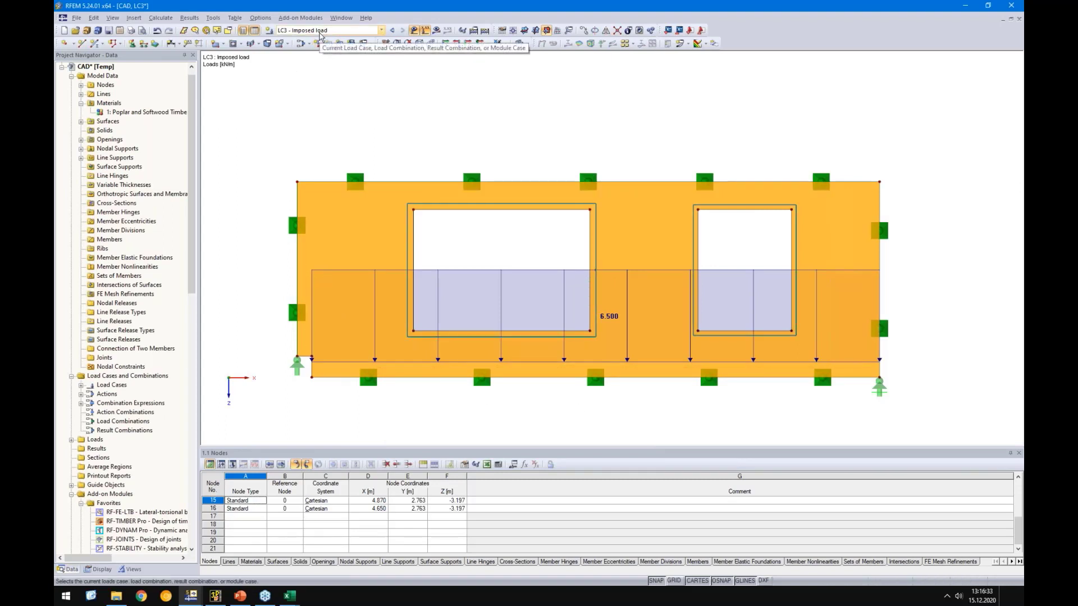
Step: Review the load combinations, then choose the timber deformation coefficient kdef in the CEN national annex settings and accept the model's general data
click(381, 30)
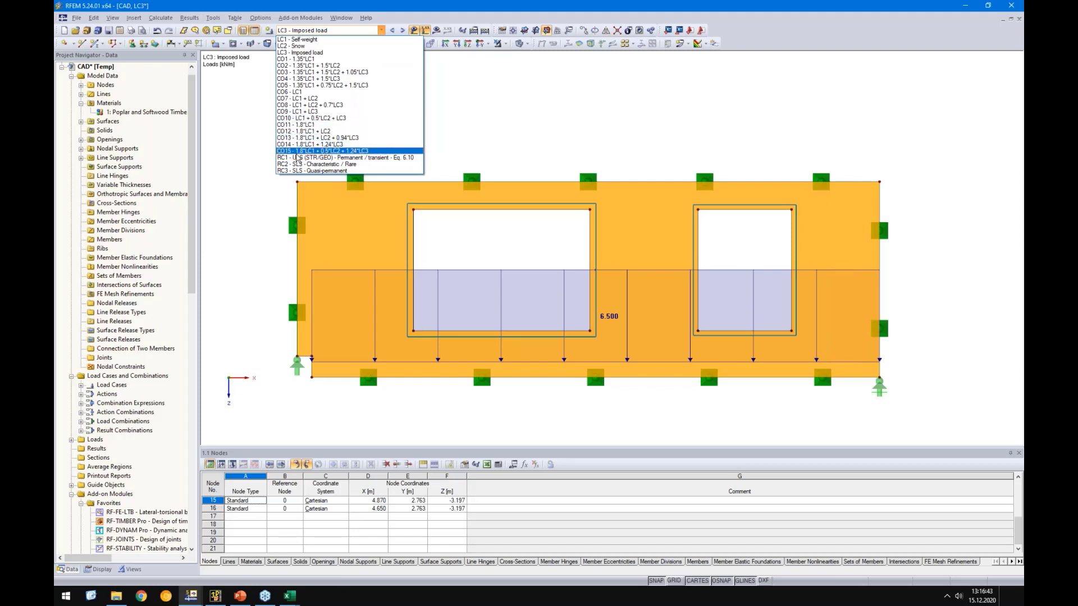
click(245, 159)
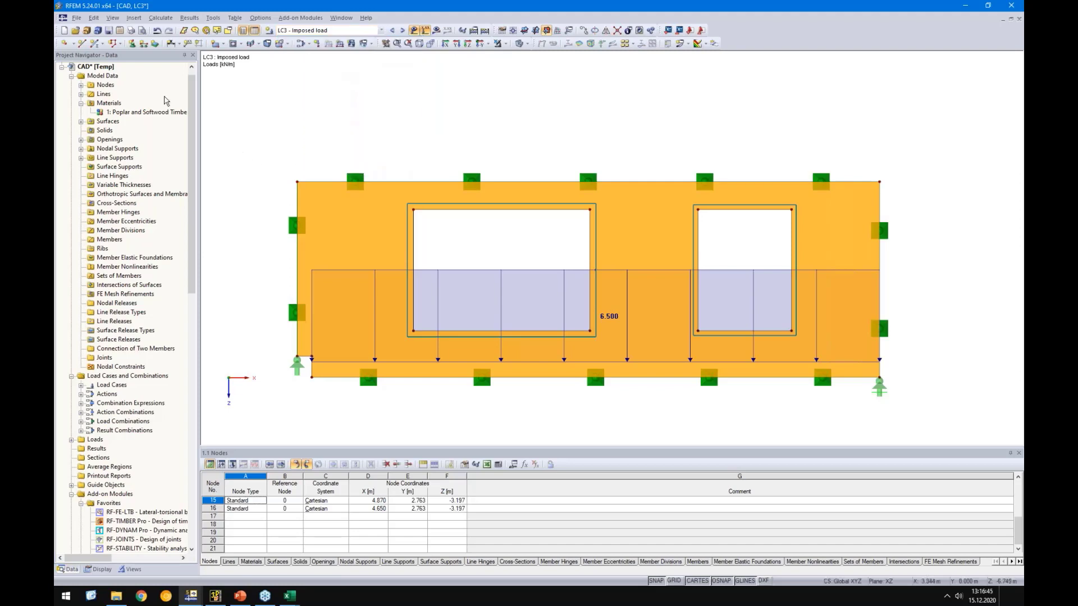
double_click(382, 179)
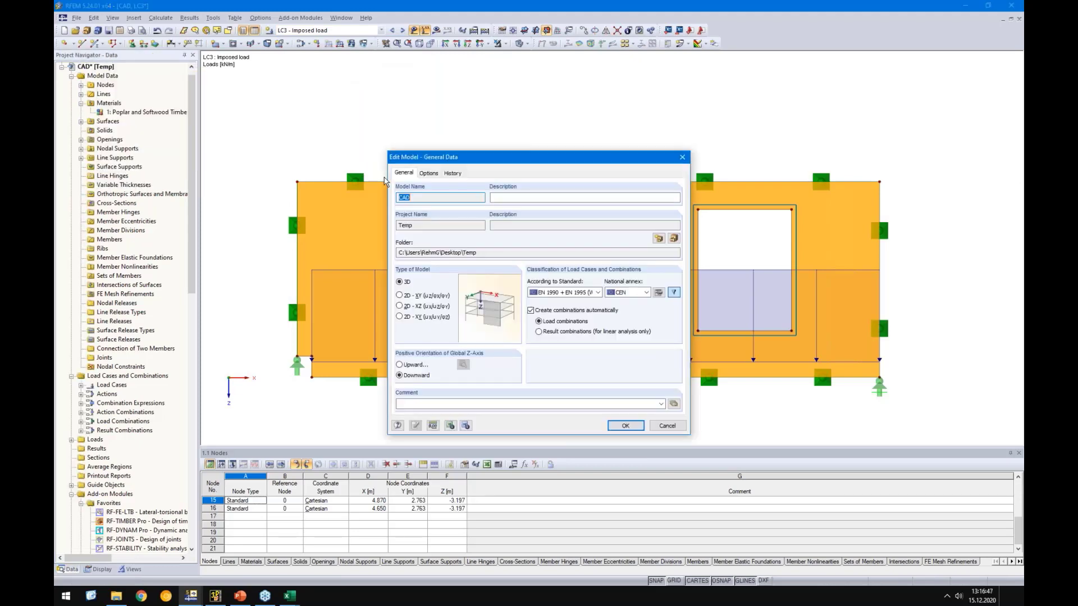
click(657, 293)
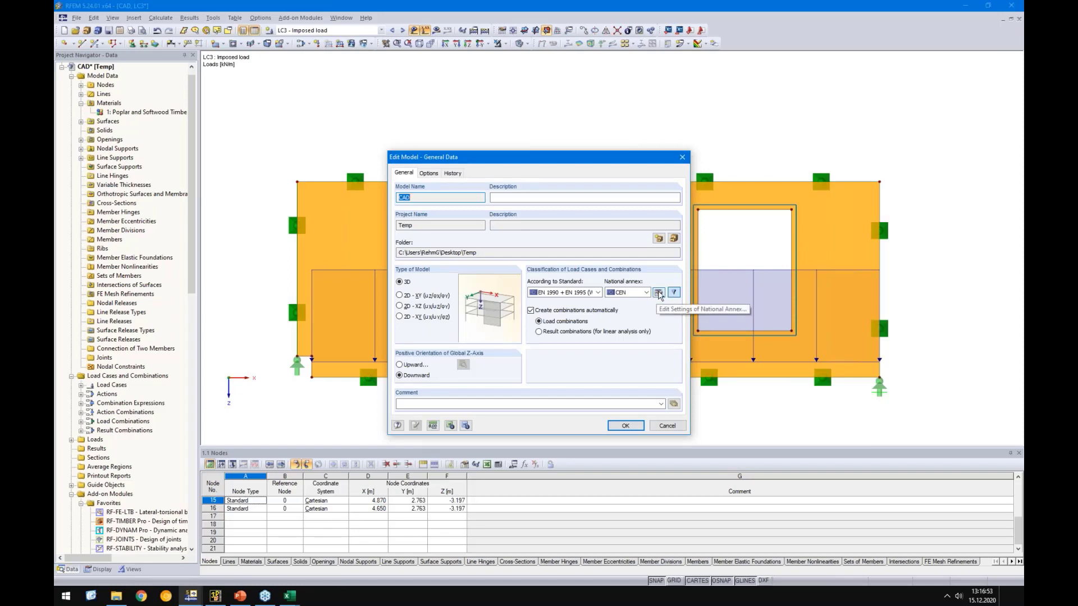
click(658, 293)
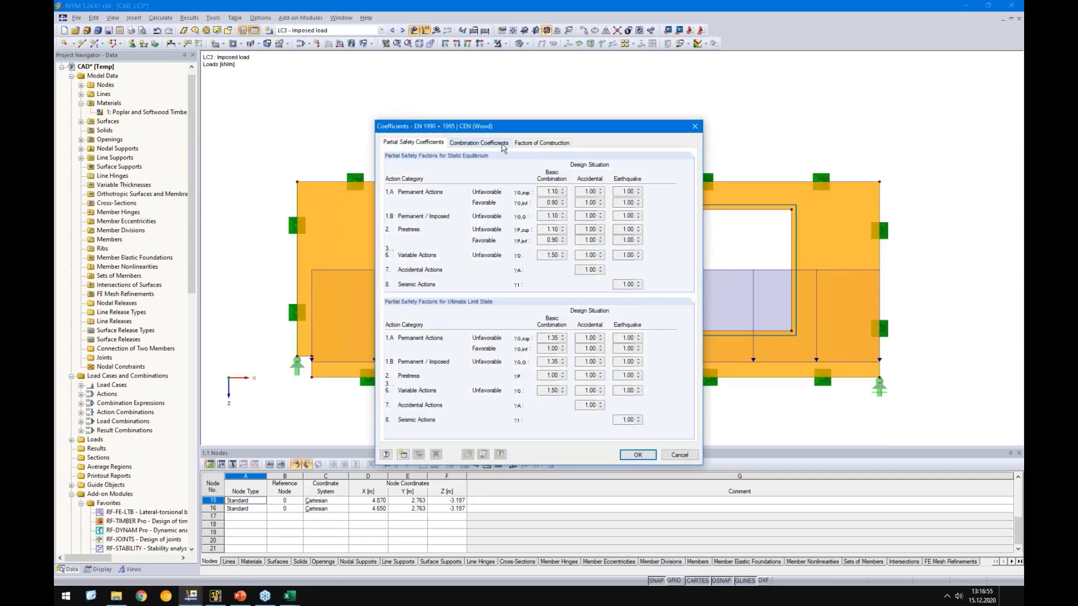
click(523, 143)
drag(518, 131, 565, 121)
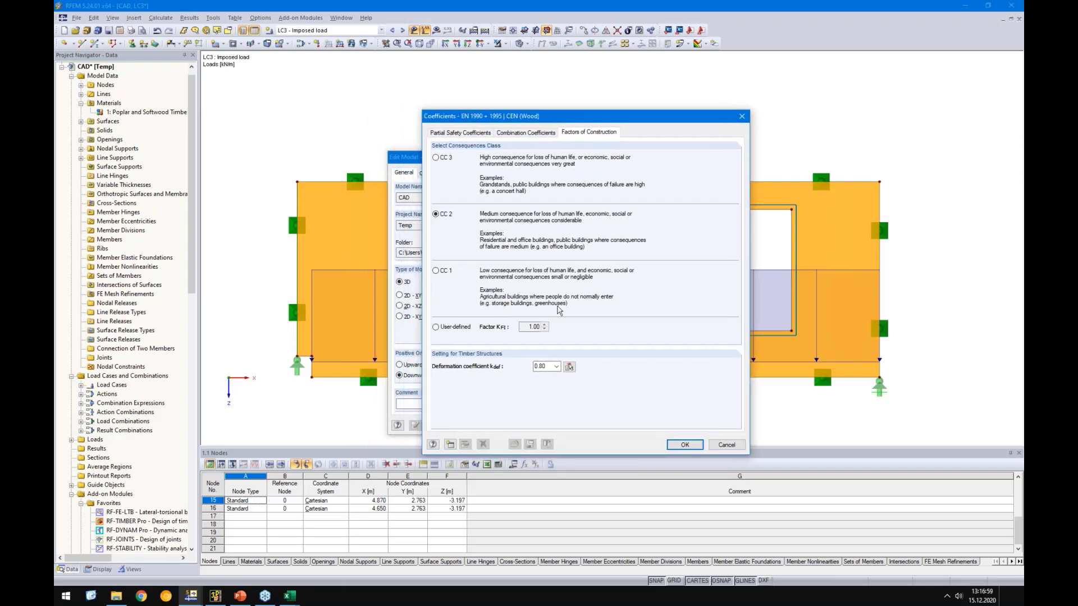
click(556, 366)
click(554, 380)
click(685, 445)
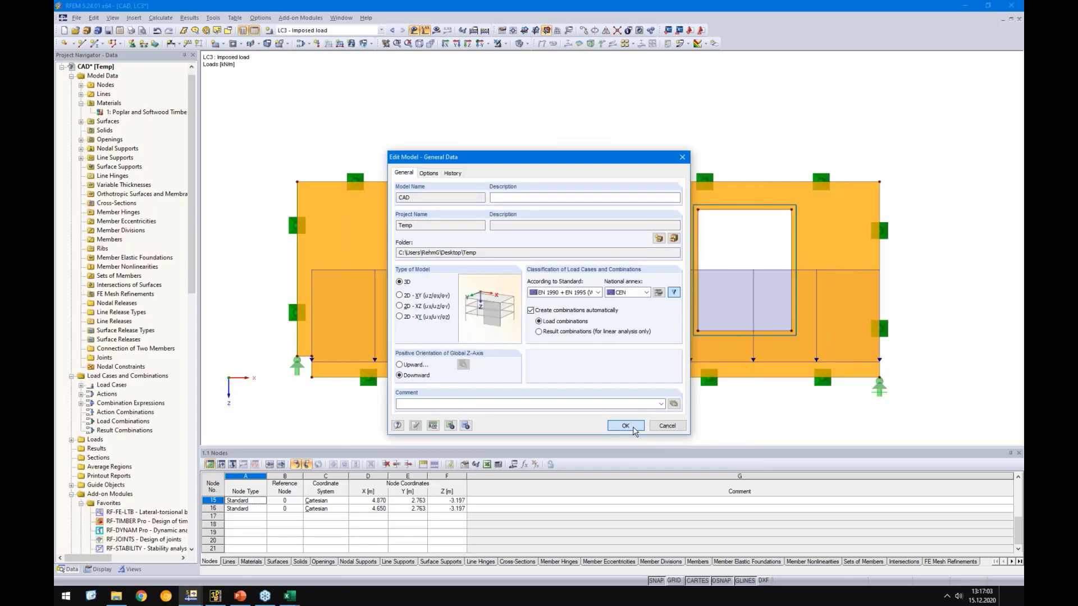
click(628, 428)
Step: Review the list of load cases, load combinations and result combinations generated for the model
click(362, 32)
click(362, 32)
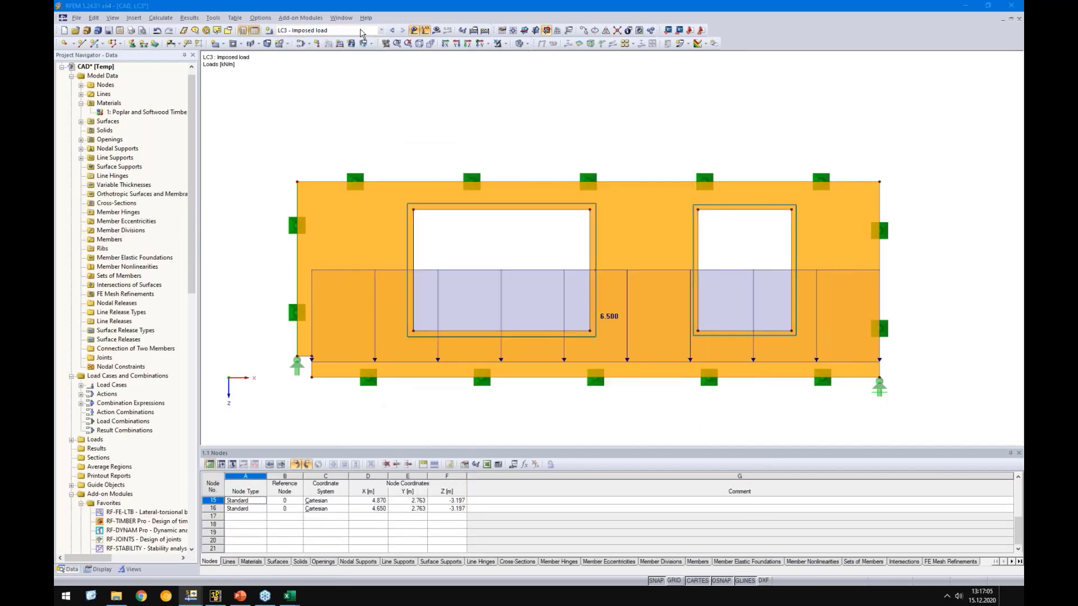
click(362, 32)
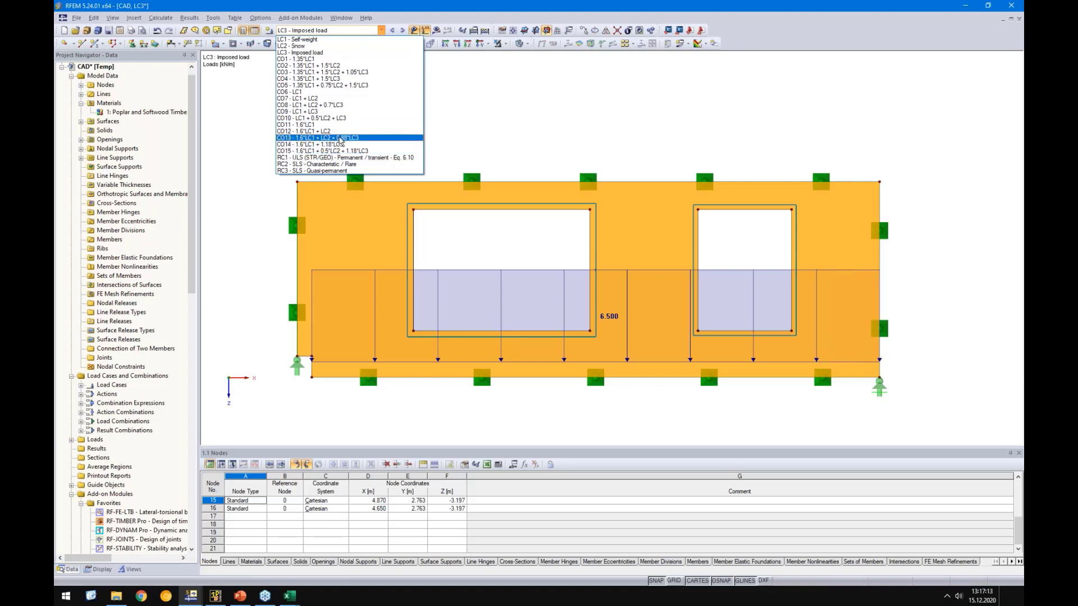
click(488, 124)
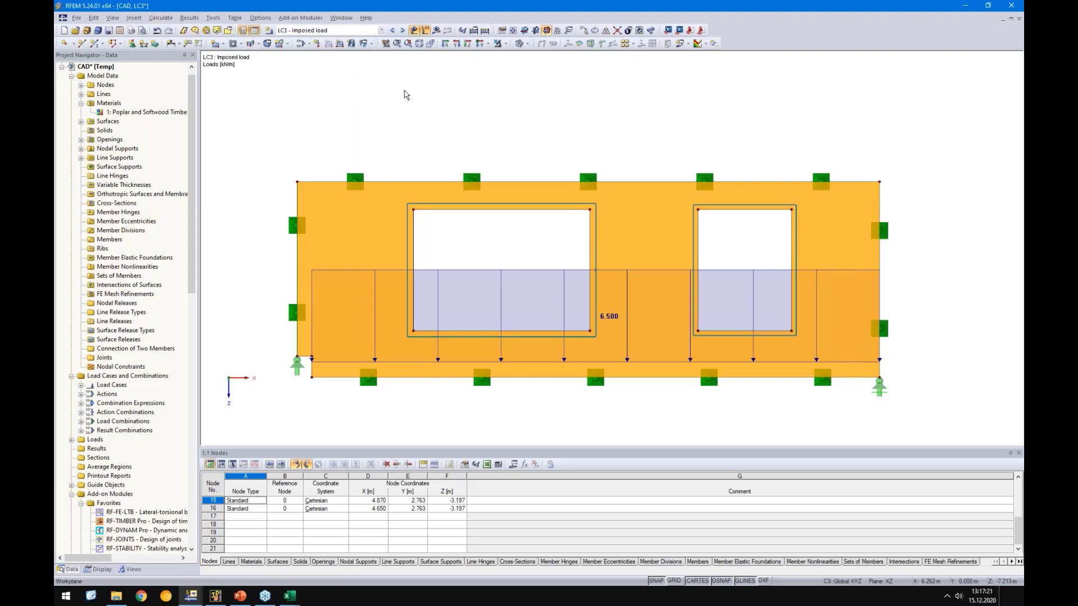
Step: Generate the FE mesh for the wall surface and hide the loads in the view
click(165, 21)
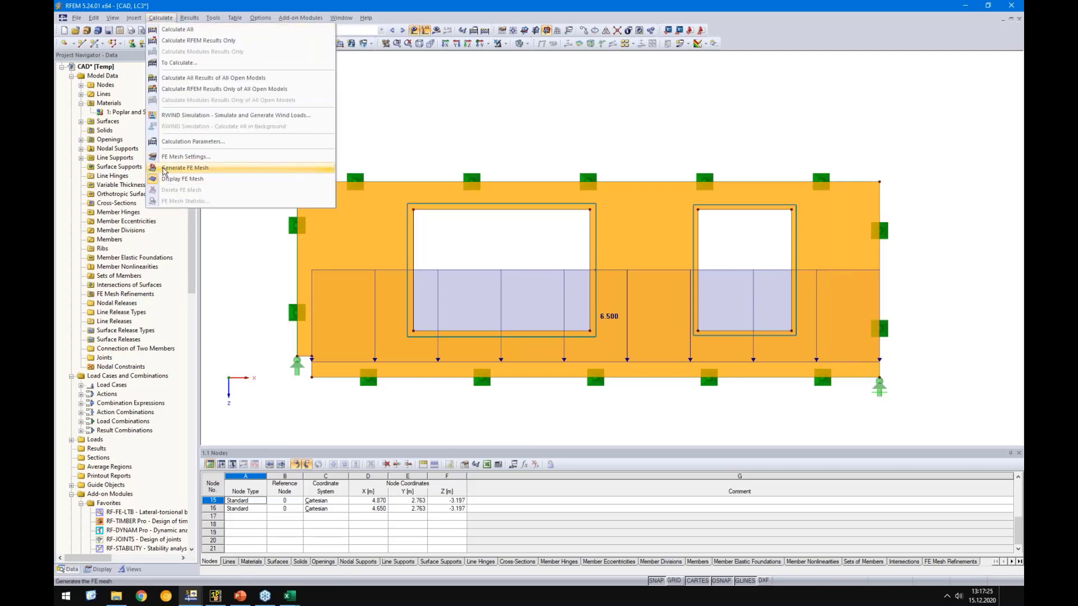
click(165, 168)
click(425, 30)
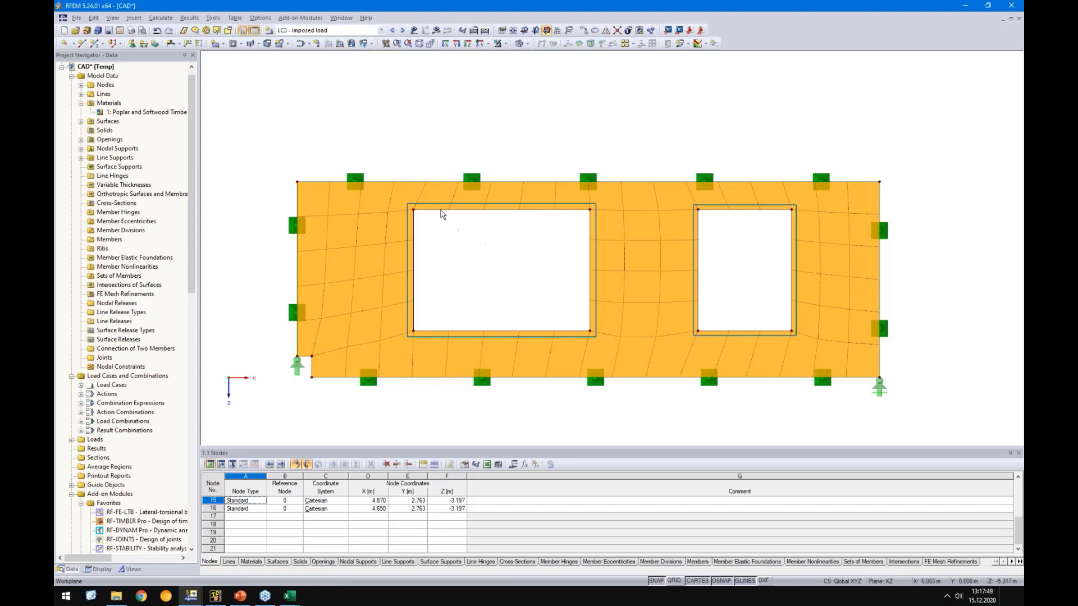
scroll(440, 214, up, 2)
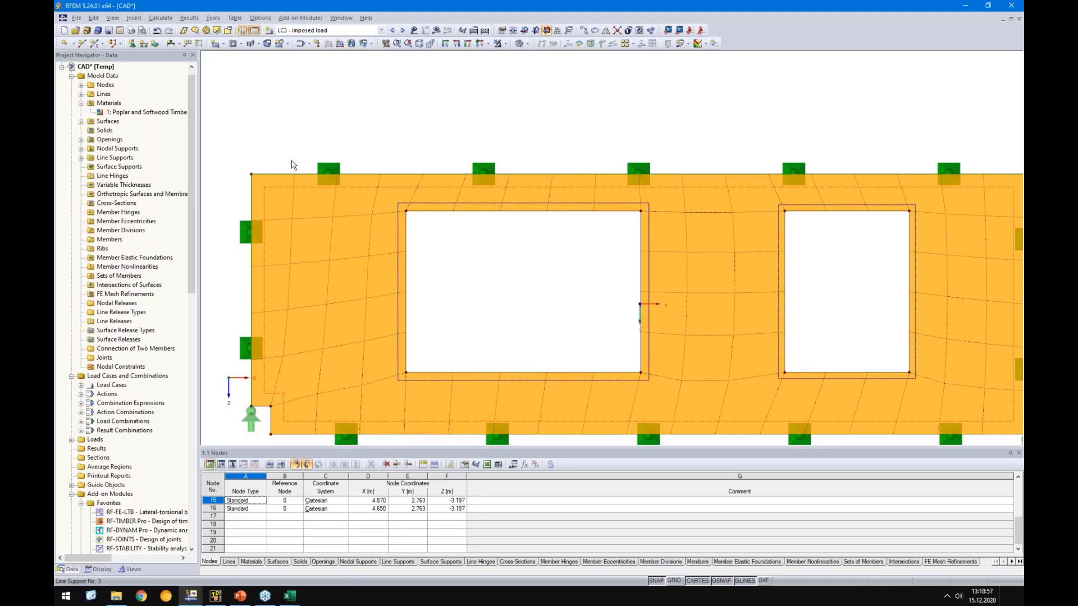
Step: Set the target length of finite elements to 0.100 m and regenerate the FE mesh
click(160, 17)
click(184, 158)
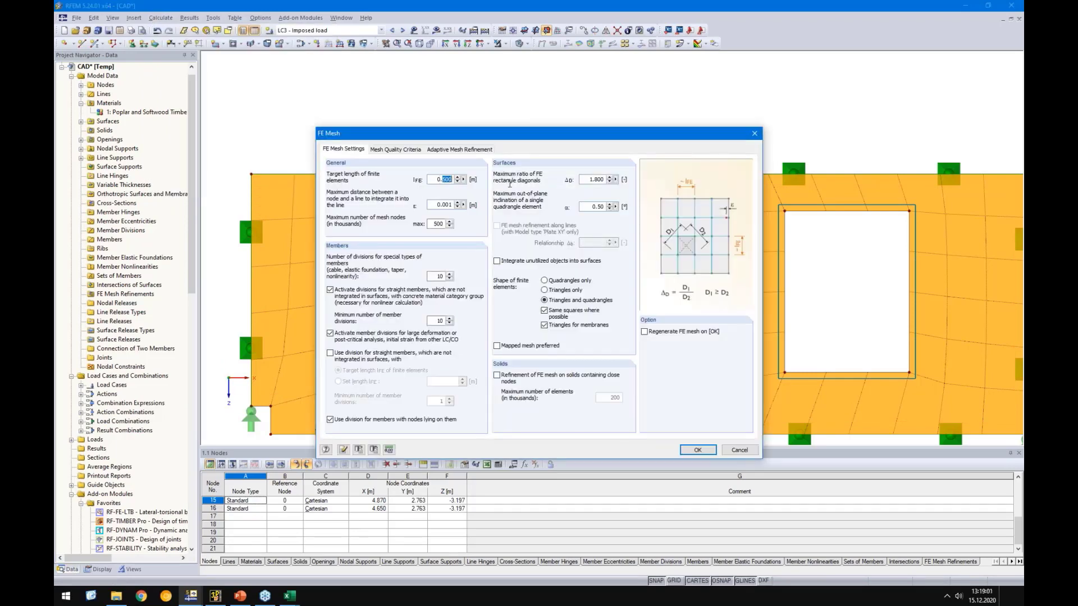
text(1)
click(645, 331)
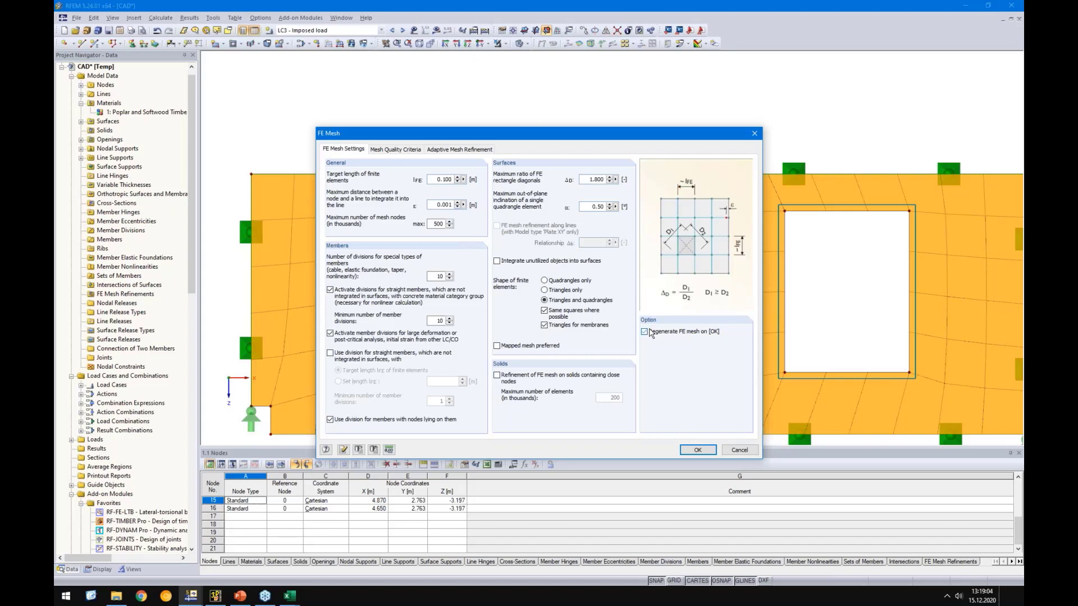
click(697, 450)
scroll(526, 222, down, 1)
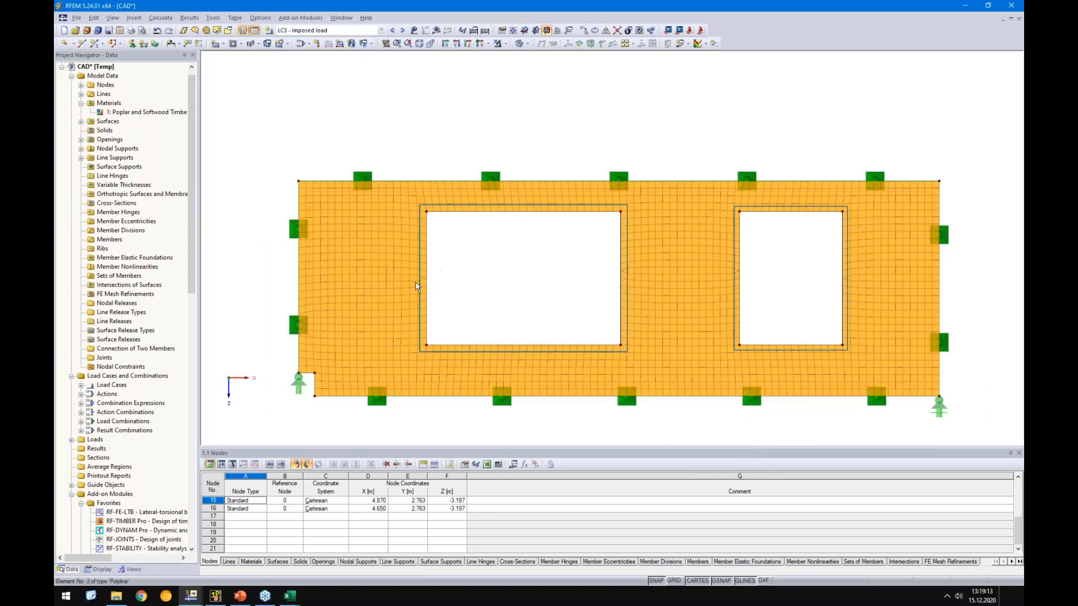
scroll(414, 289, up, 2)
scroll(438, 270, down, 1)
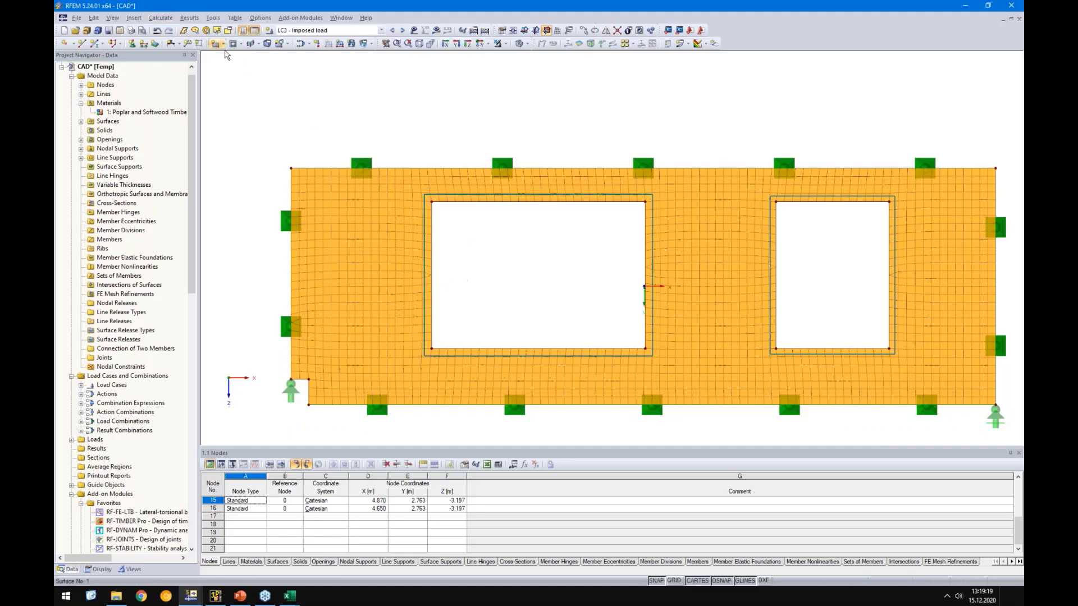
Step: Change the target length of finite elements to 0.110 m and regenerate the wall's FE mesh
click(161, 18)
click(203, 157)
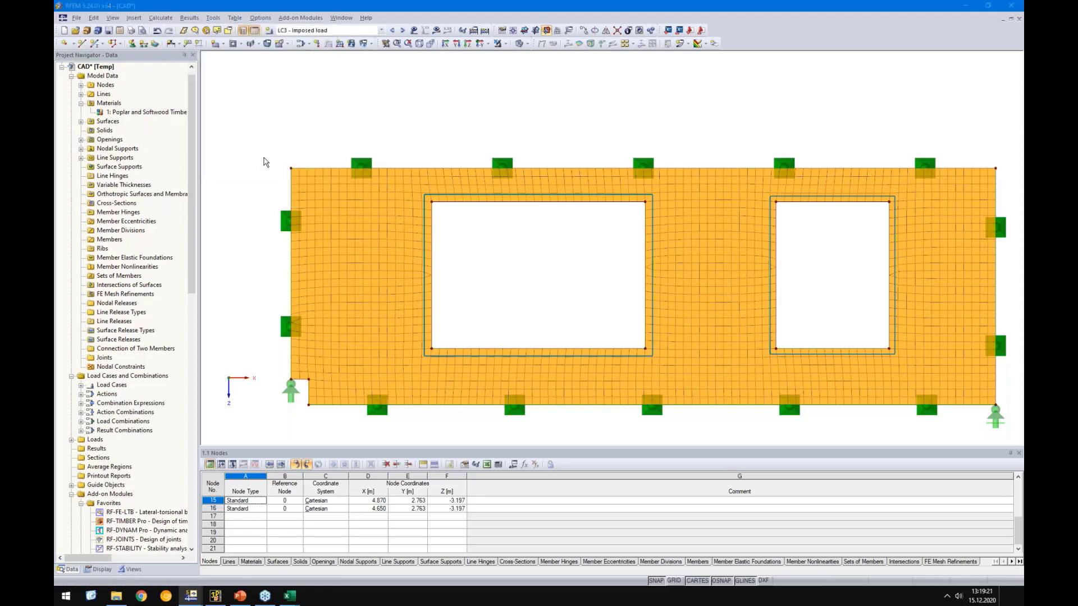
text(110)
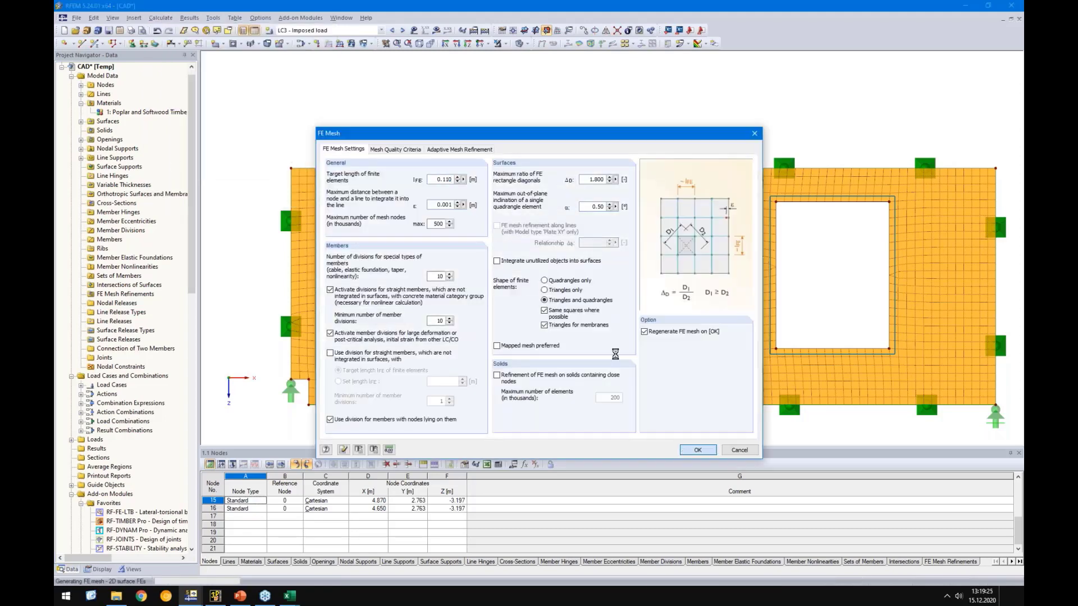
click(697, 450)
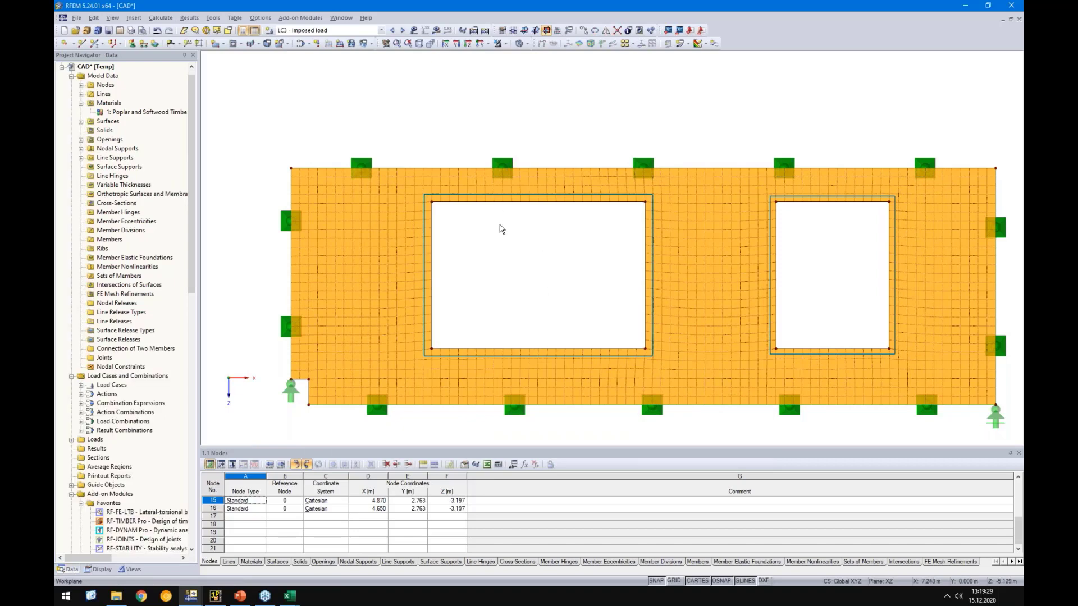
scroll(501, 230, down, 1)
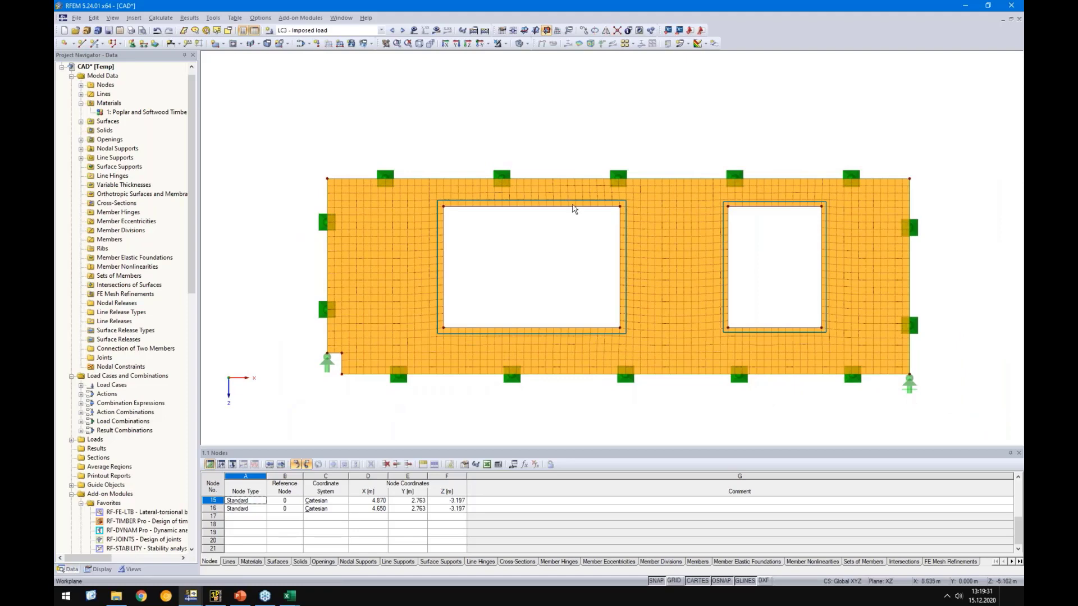
Step: Try to calculate the results of load case LC3
click(436, 32)
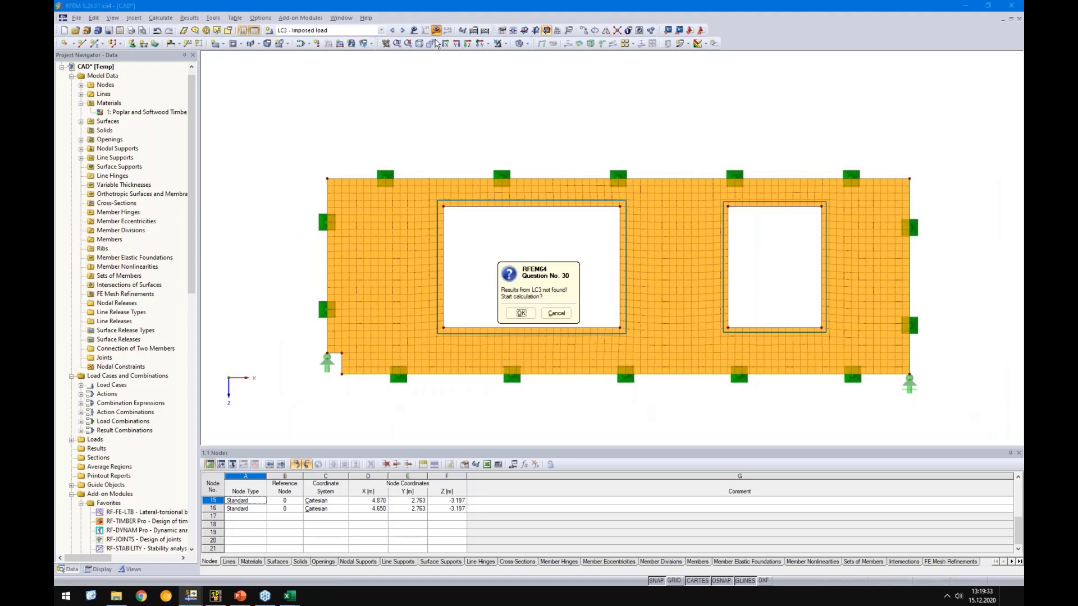
click(524, 313)
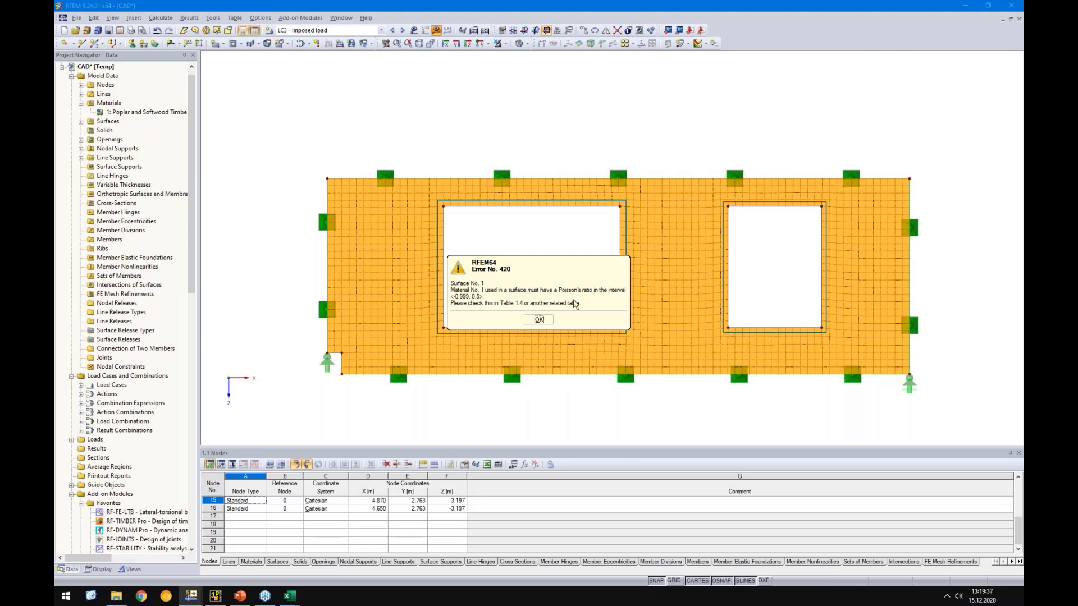
click(539, 319)
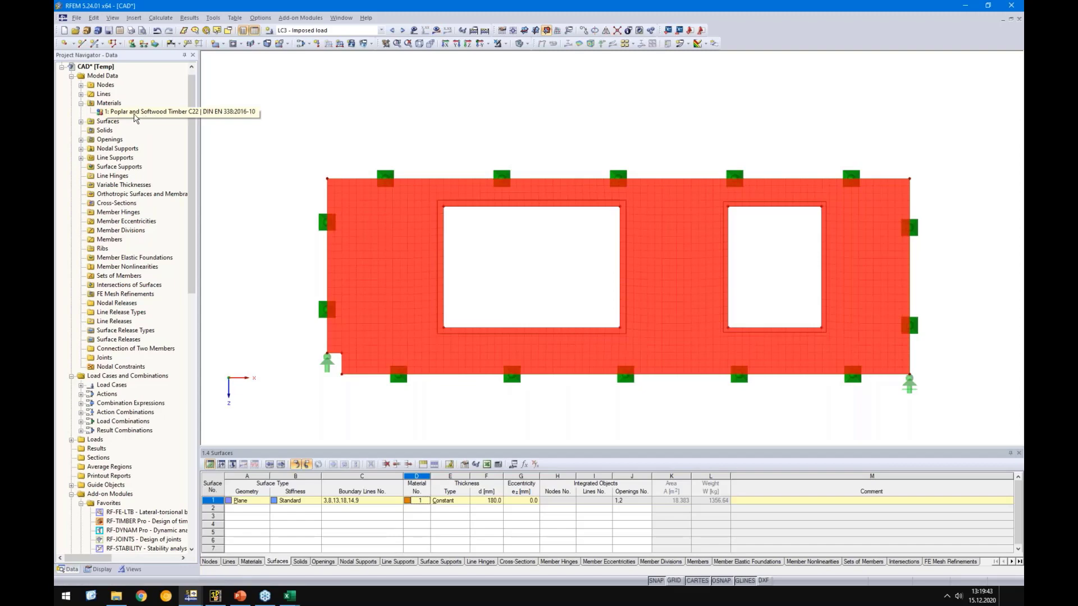
Step: Examine the wall material's constants and the available material models, leaving the material unmodified
double_click(135, 115)
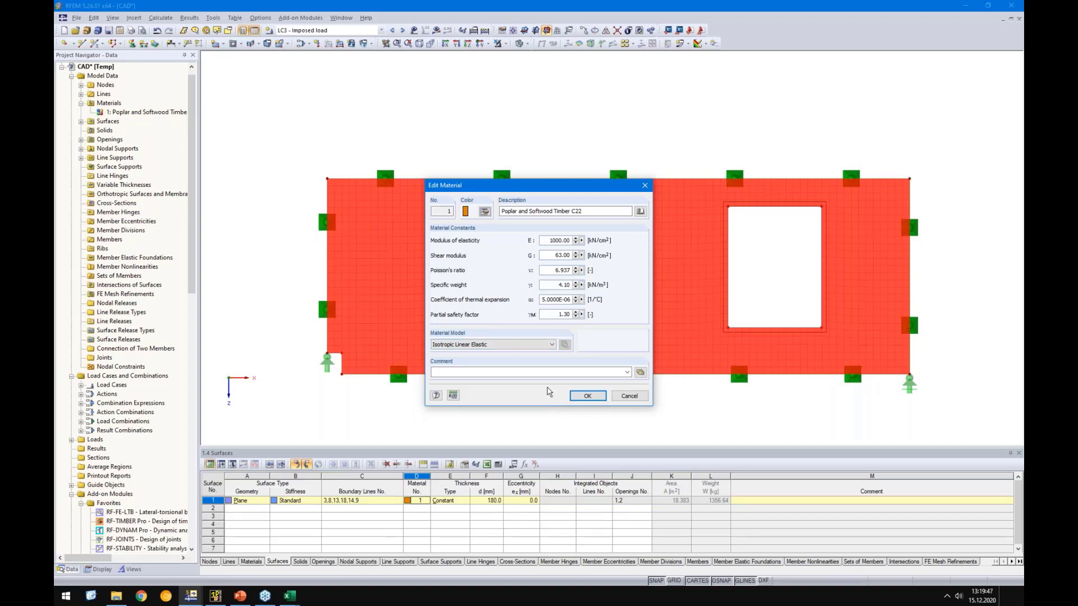
click(461, 344)
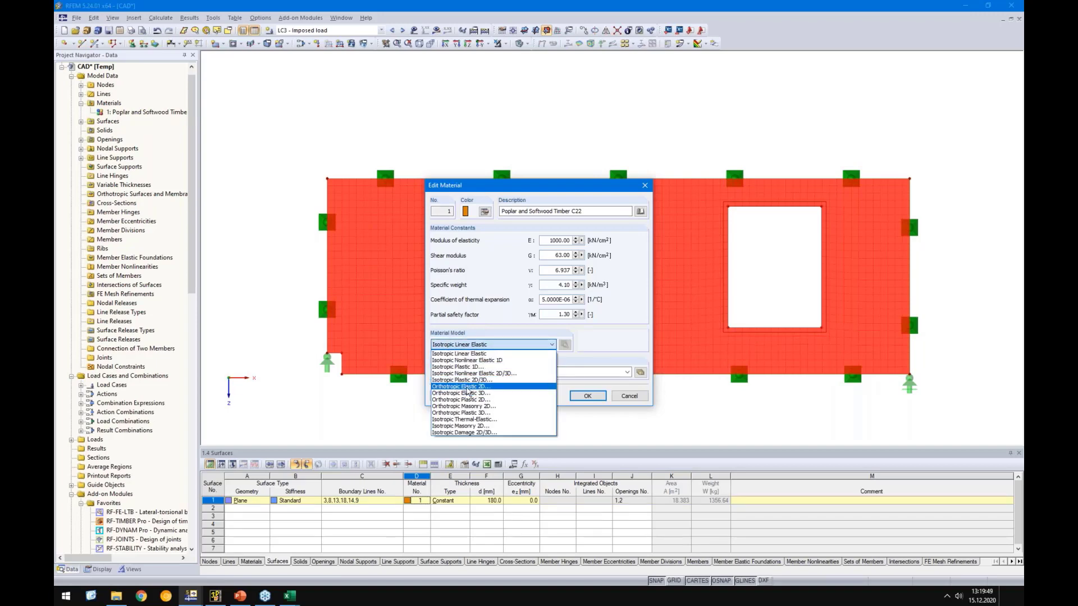
click(623, 399)
click(628, 396)
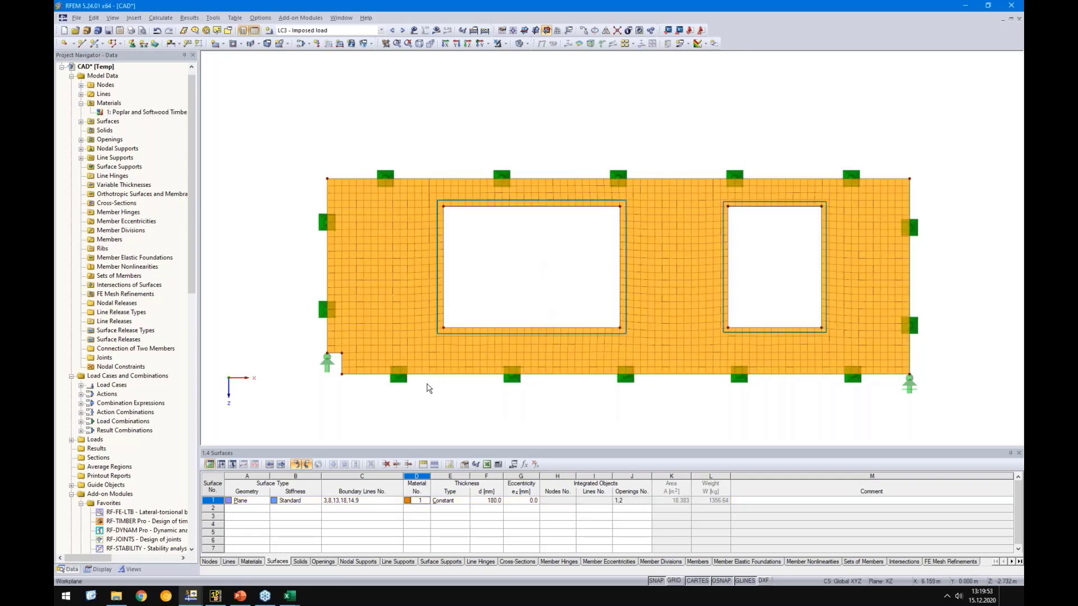
Step: Open the RF-LAMINATE add-on module, enter surface 1 for design and choose the standard EN 1995-1-1:2004-11
drag(189, 257, 189, 318)
double_click(143, 430)
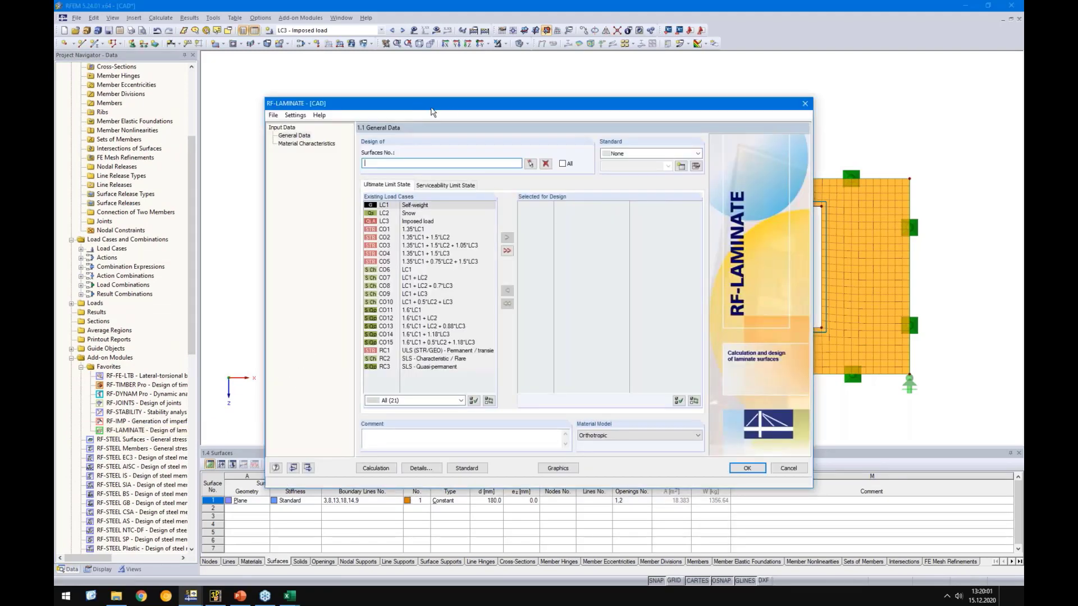
mouse_move(432, 112)
mouse_down()
mouse_move(639, 218)
mouse_move(480, 242)
mouse_move(448, 119)
mouse_up()
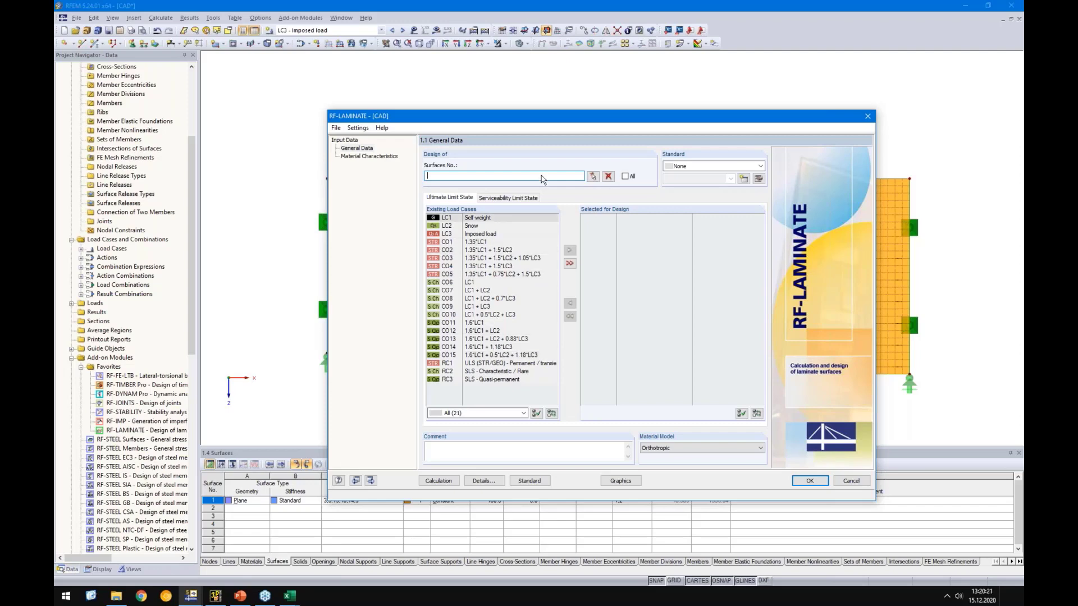
click(673, 166)
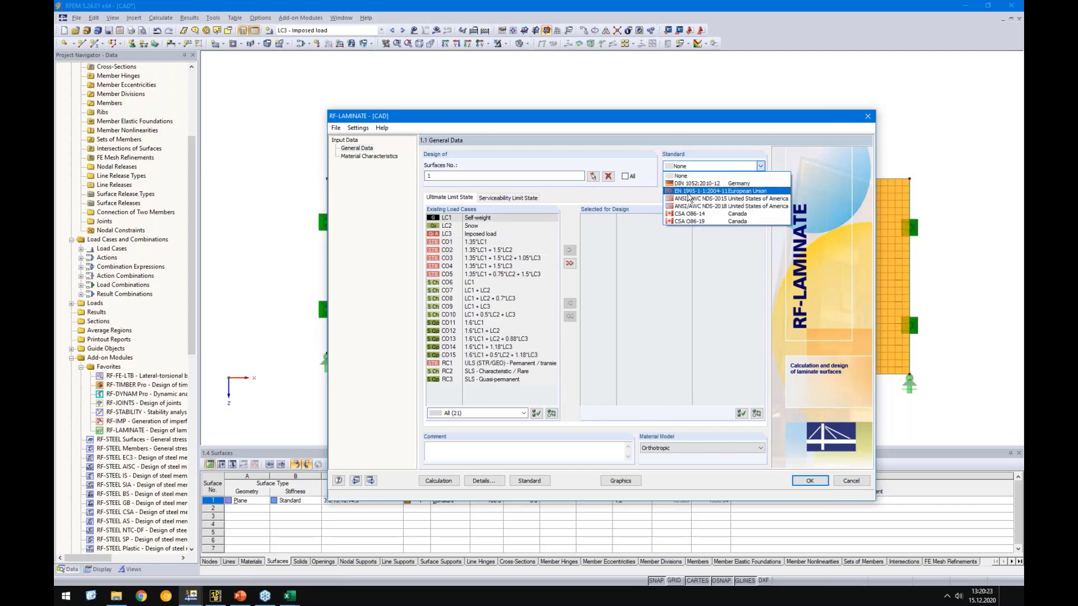
click(690, 191)
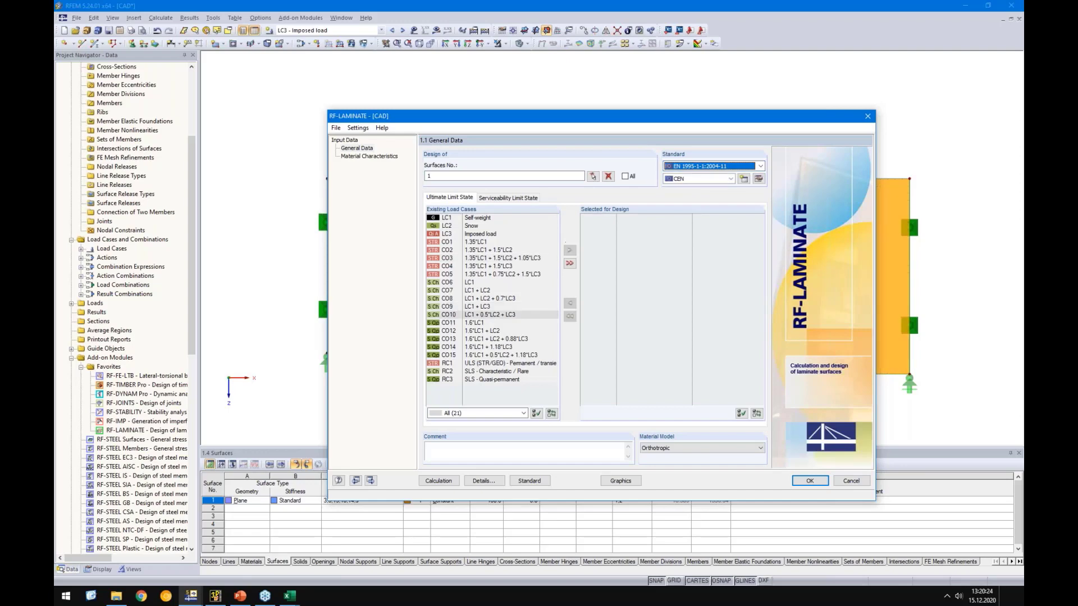
Step: Add load combinations CO1 to CO5 to the ultimate limit state design
click(476, 242)
shift+click(476, 274)
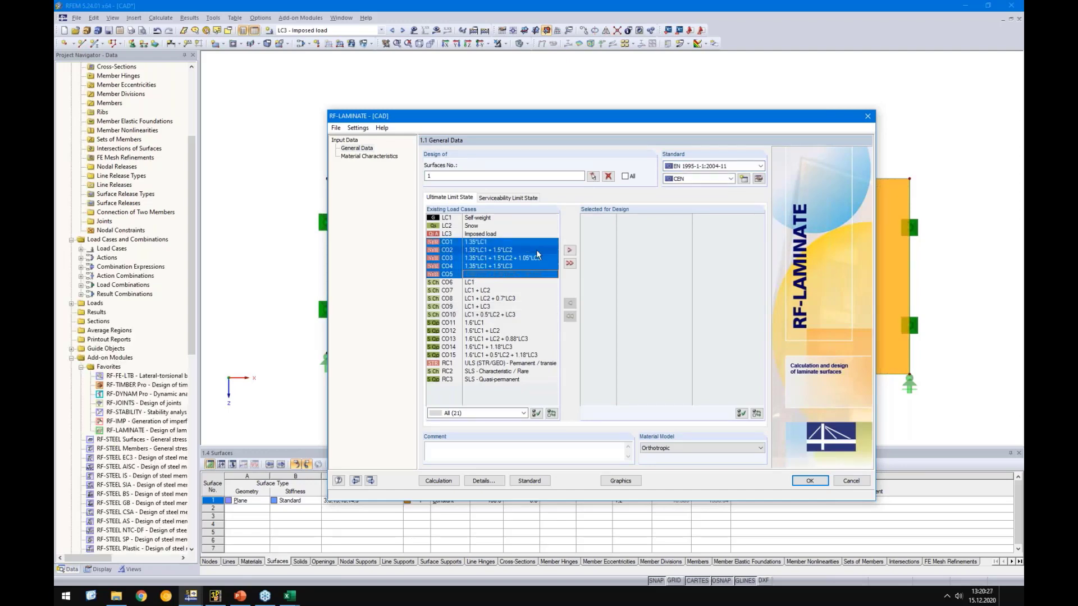
click(569, 250)
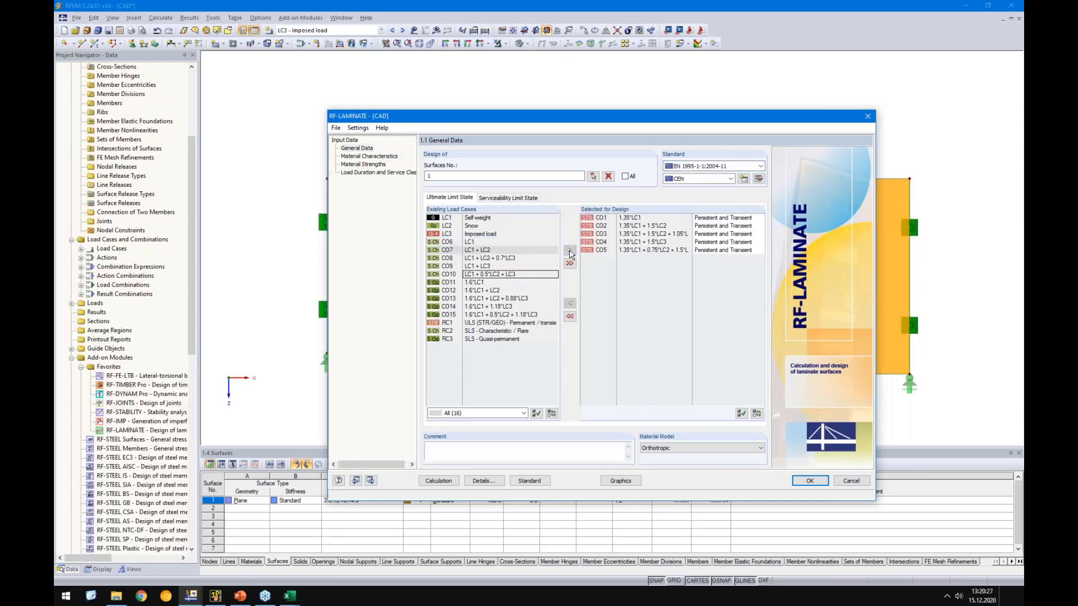
Step: Assign surface 1 to Composition 1 in the material characteristics
click(369, 156)
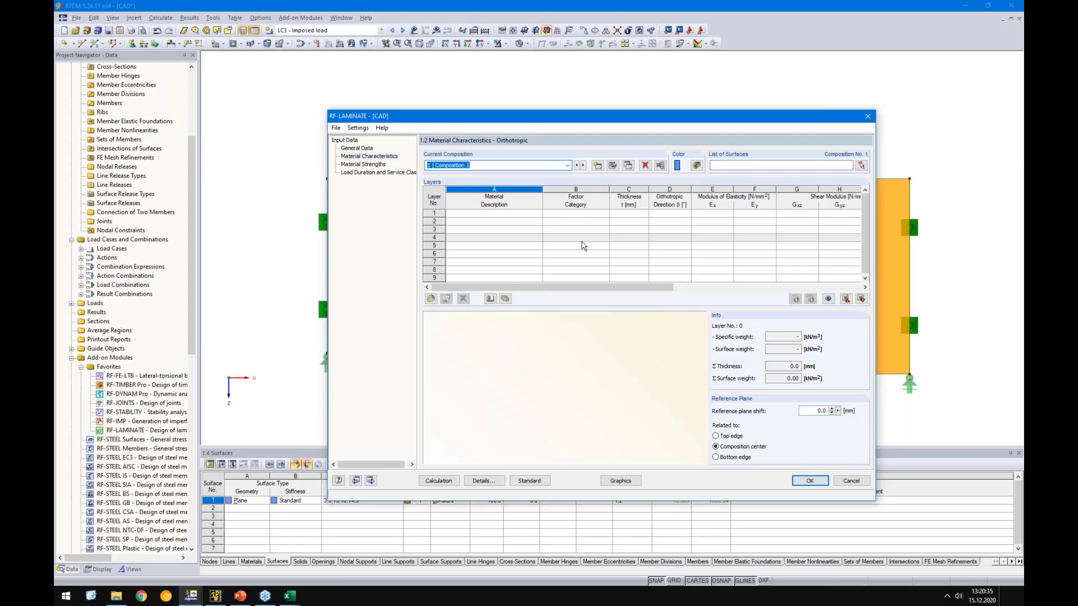
click(723, 165)
text(1)
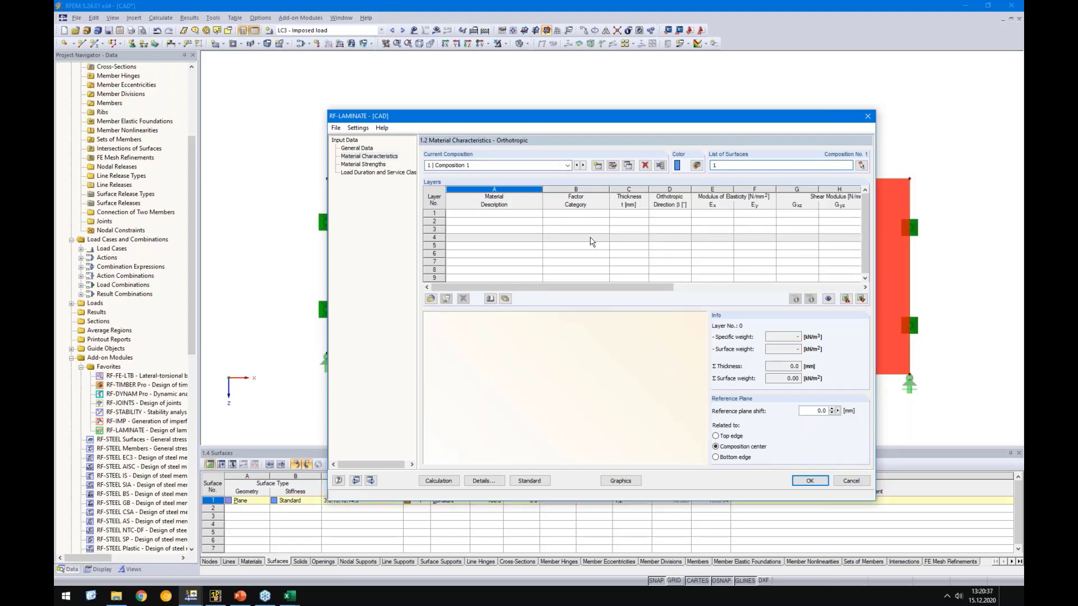
click(590, 238)
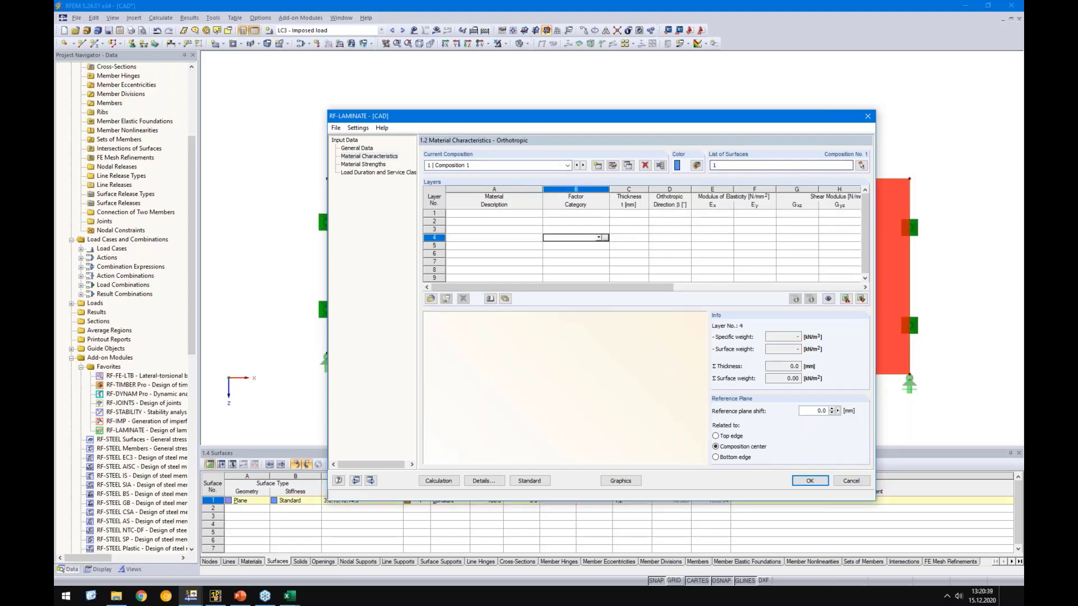
Step: Look through the CLT producers offered in the layer library, then leave it without importing layers
click(505, 300)
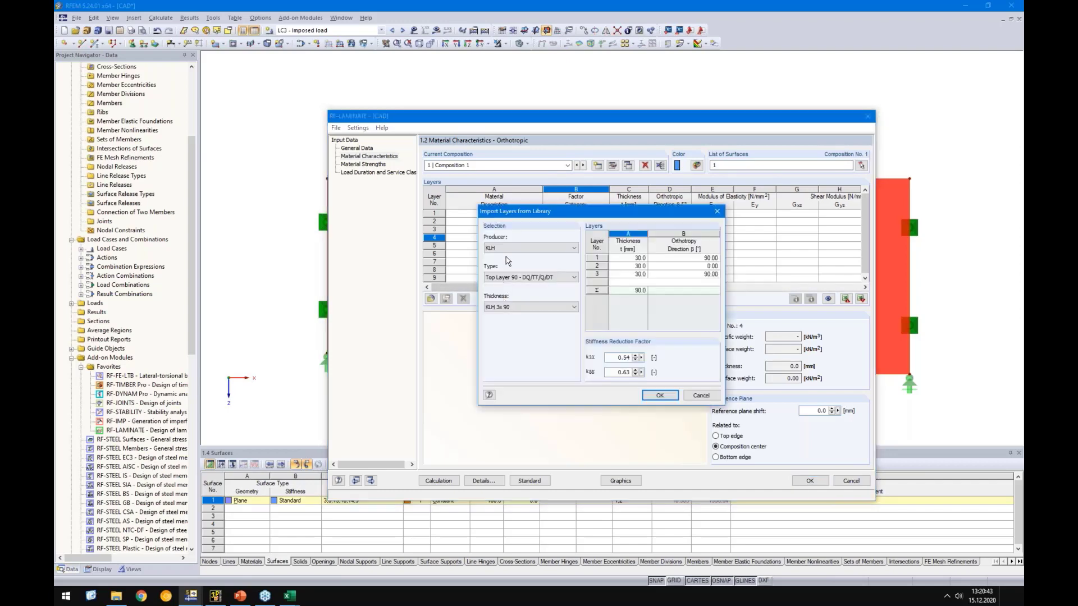
click(512, 249)
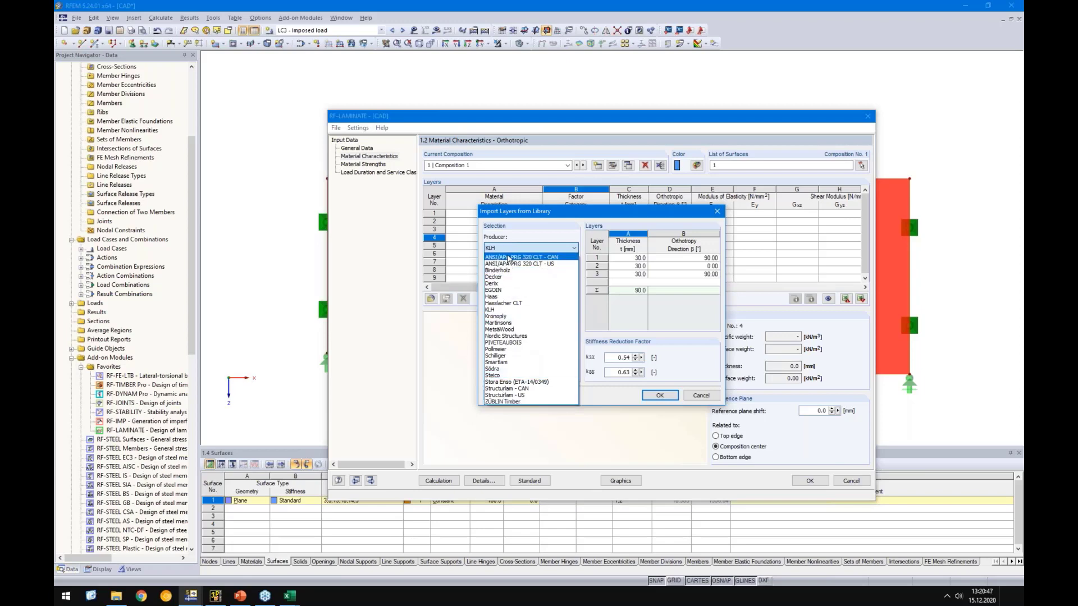
click(517, 245)
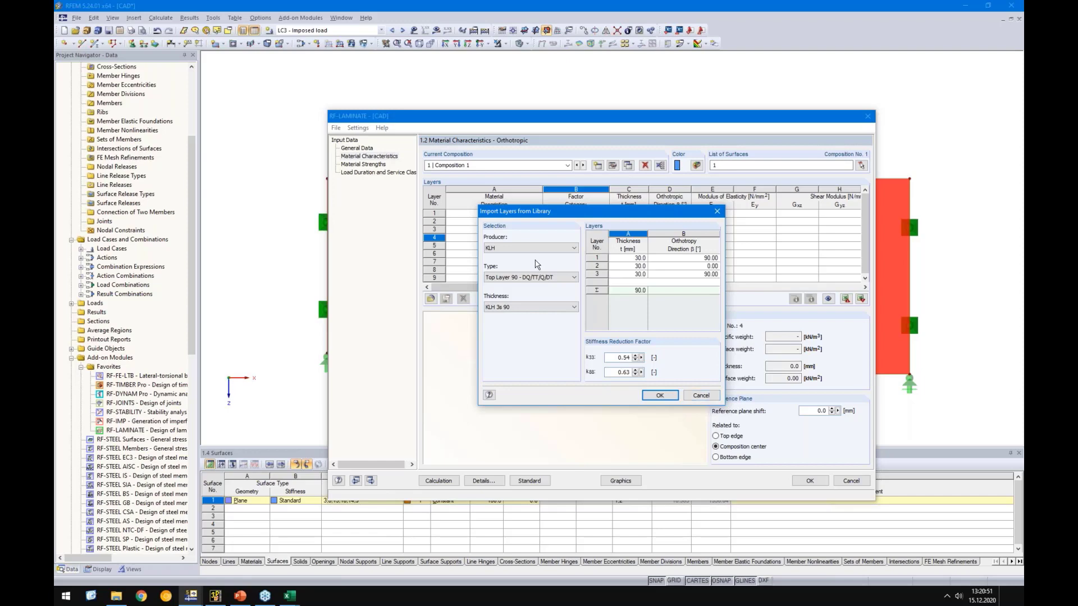
click(717, 396)
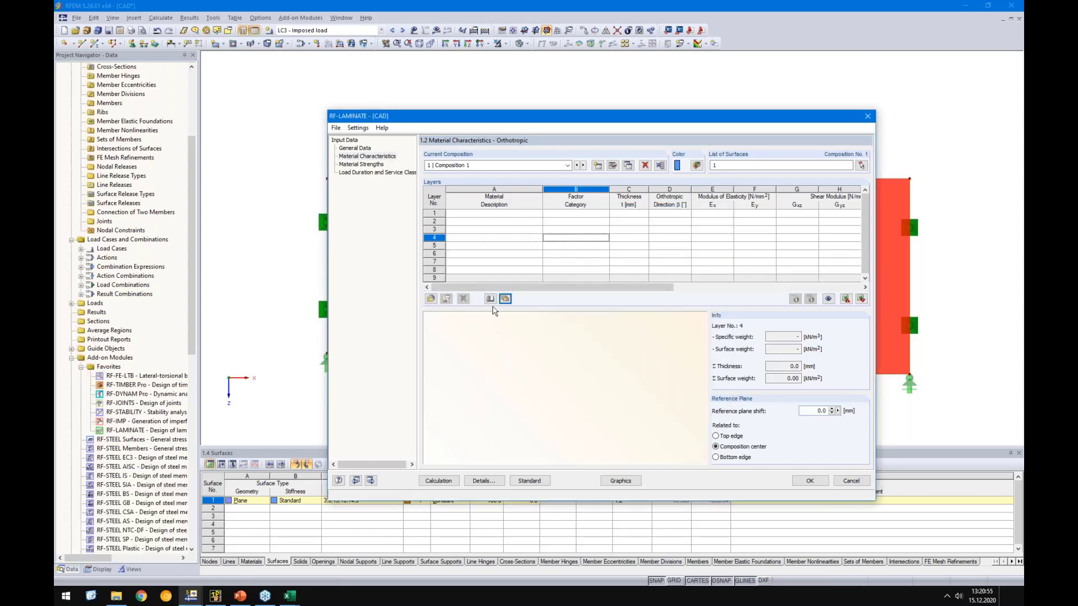
Step: Assign Poplar and Softwood Timber C24 to layer 1, filtering the material library by Timber, Softwood Timber, EN and EN 338:2016-04
click(531, 212)
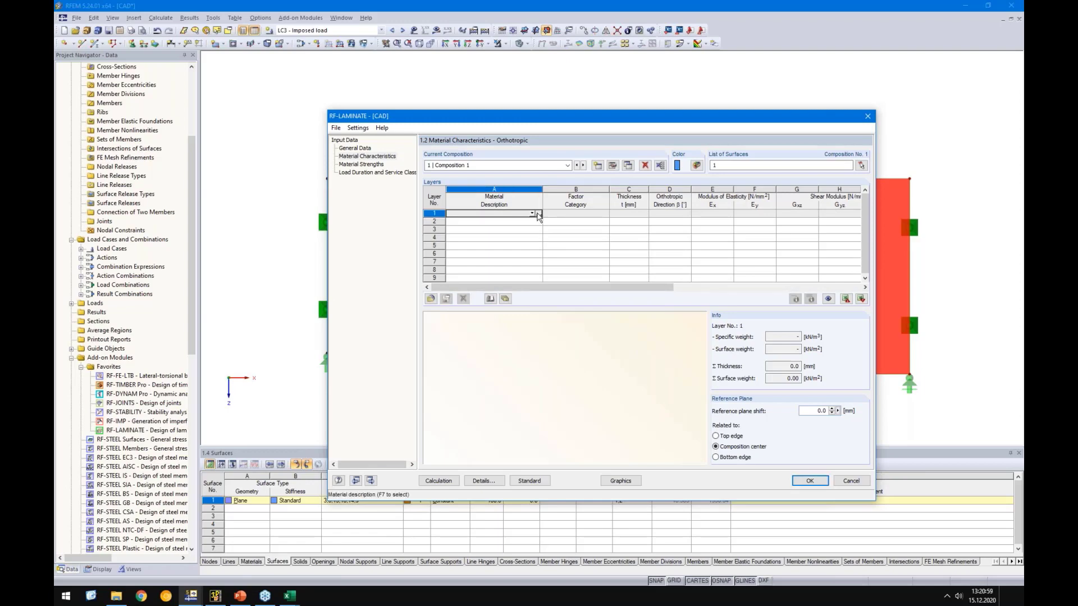
click(538, 213)
click(513, 135)
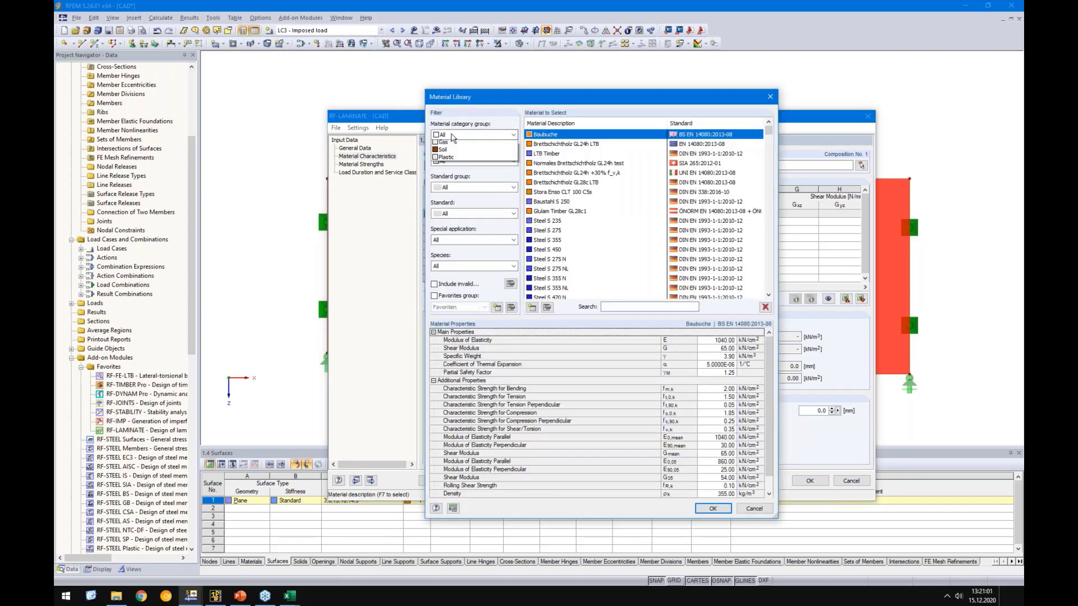
click(443, 175)
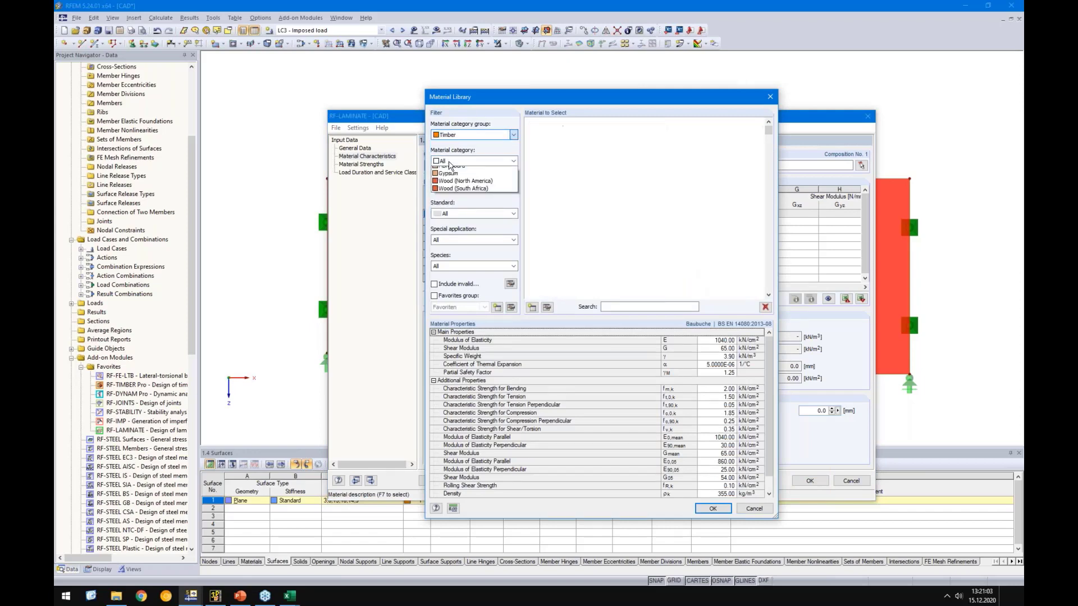
click(460, 161)
click(455, 179)
click(513, 187)
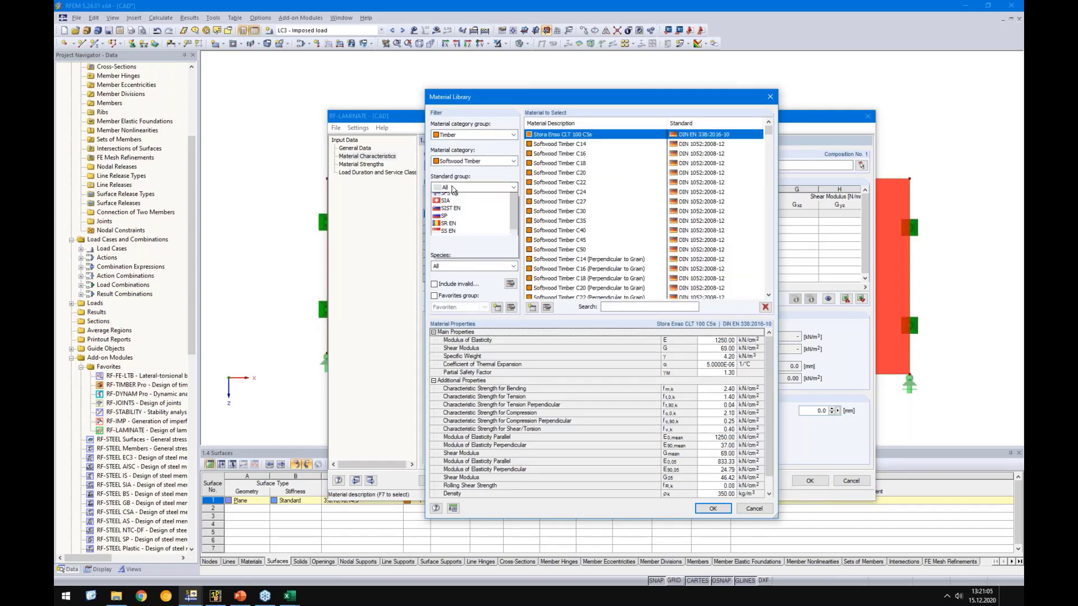
click(452, 266)
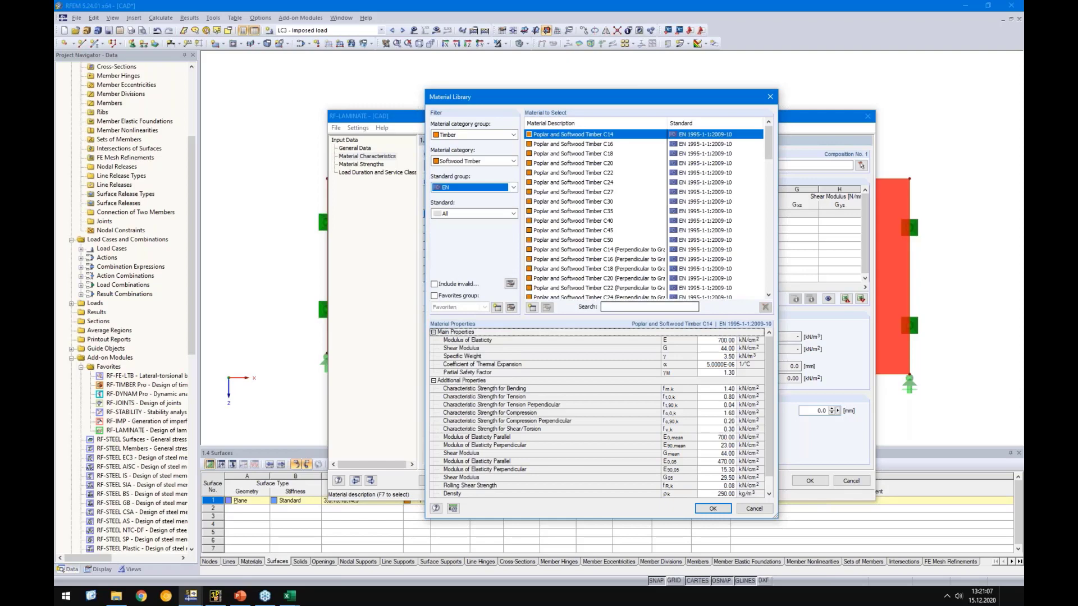
click(511, 213)
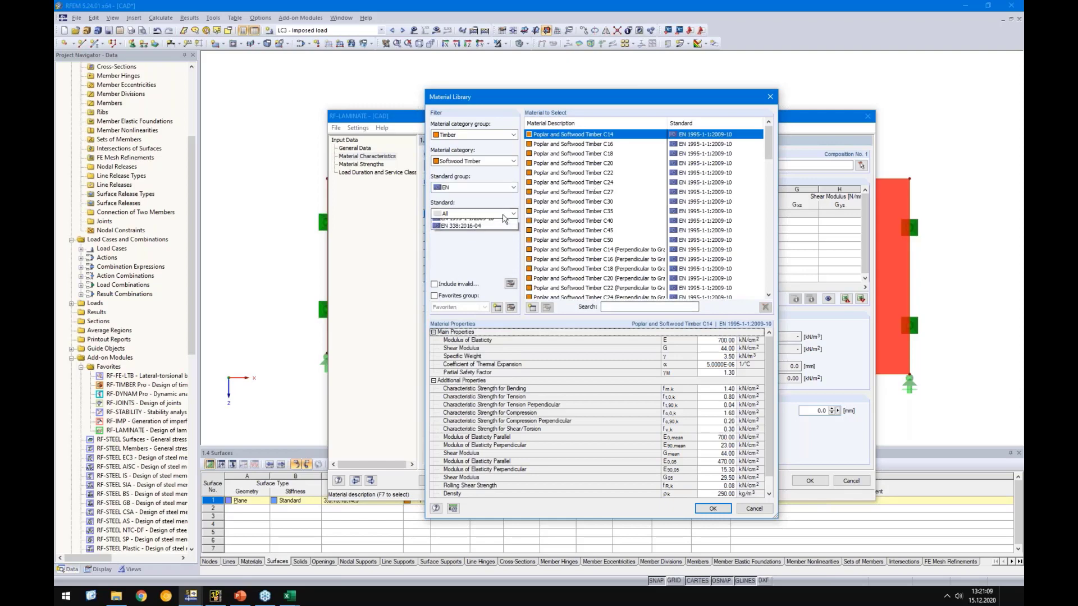
click(471, 239)
click(604, 183)
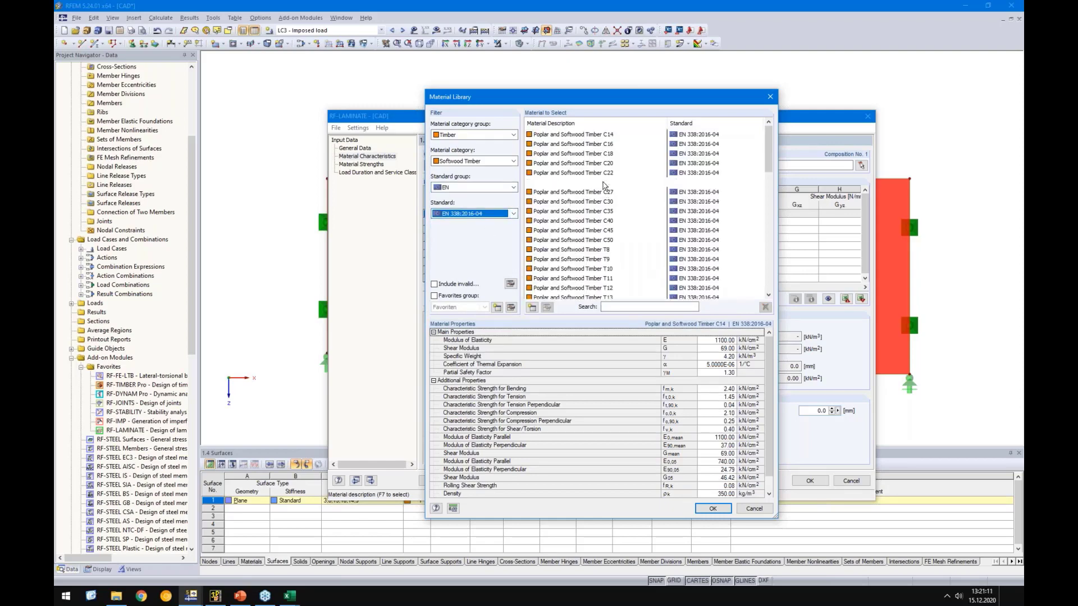
click(712, 508)
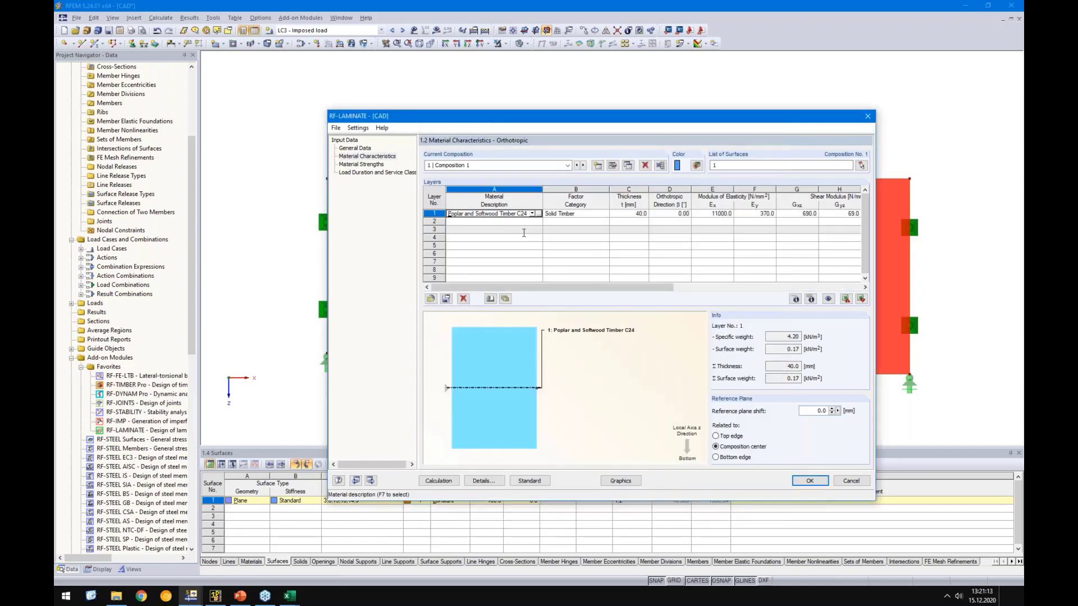
Step: Set layer 1's factor category to Cross Laminated Timber and check its remaining stiffness properties
click(588, 215)
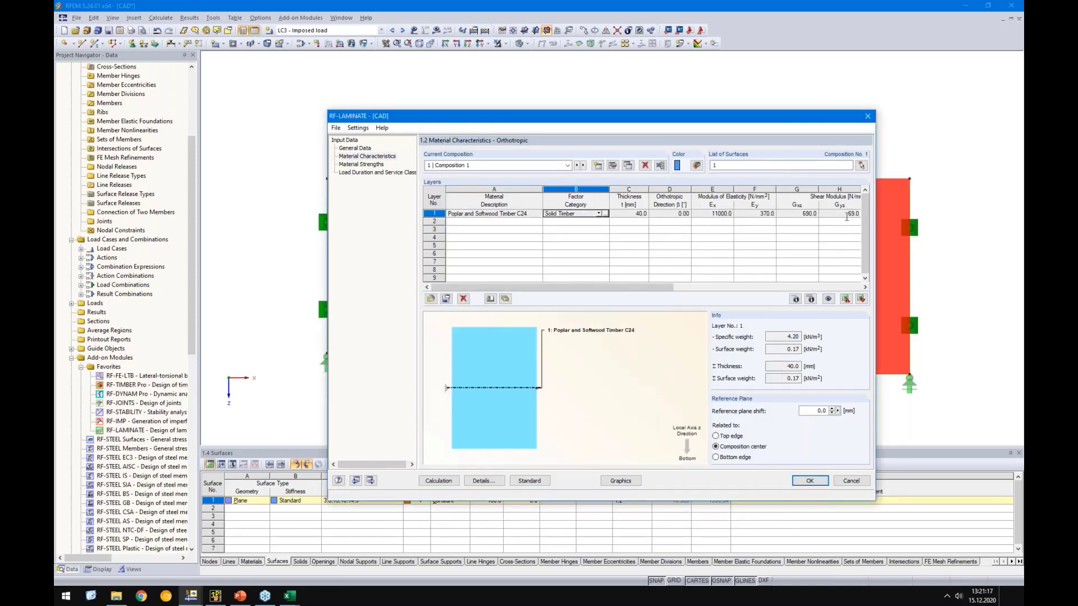
click(599, 213)
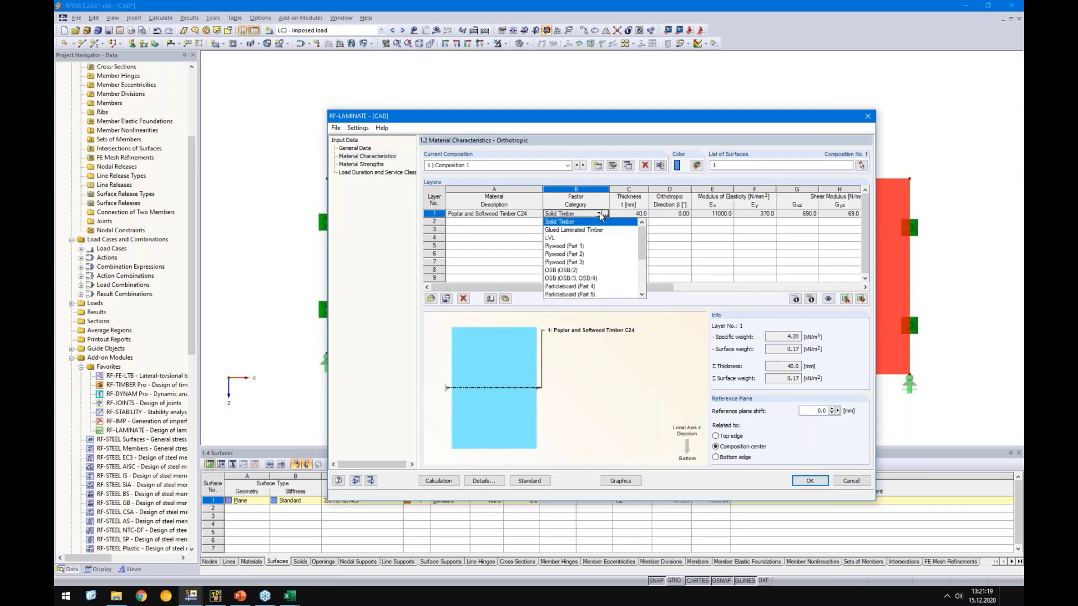
scroll(642, 245, down, 3)
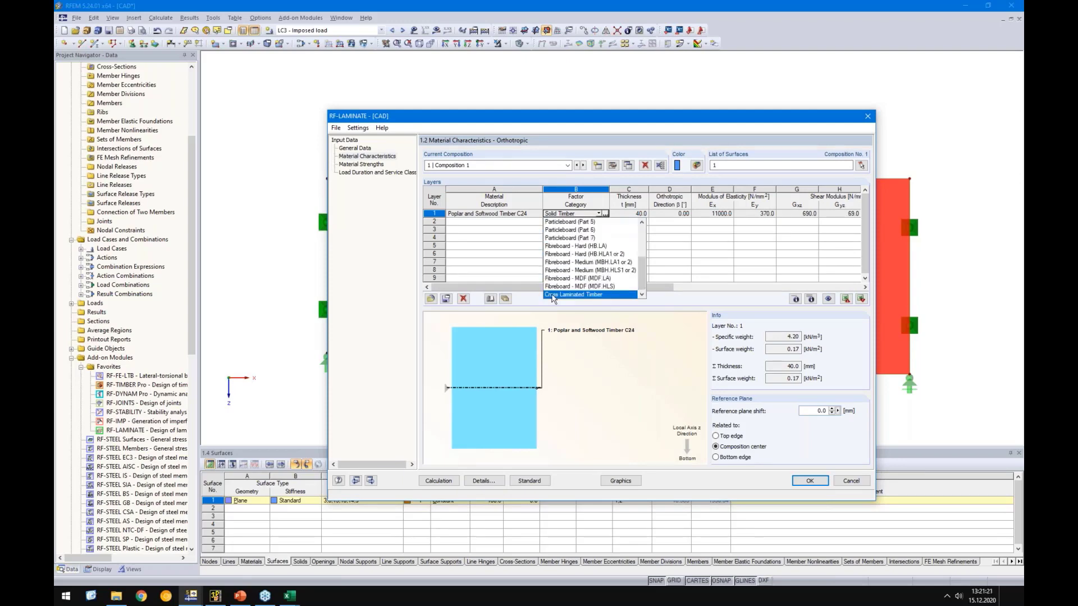
click(627, 257)
click(627, 256)
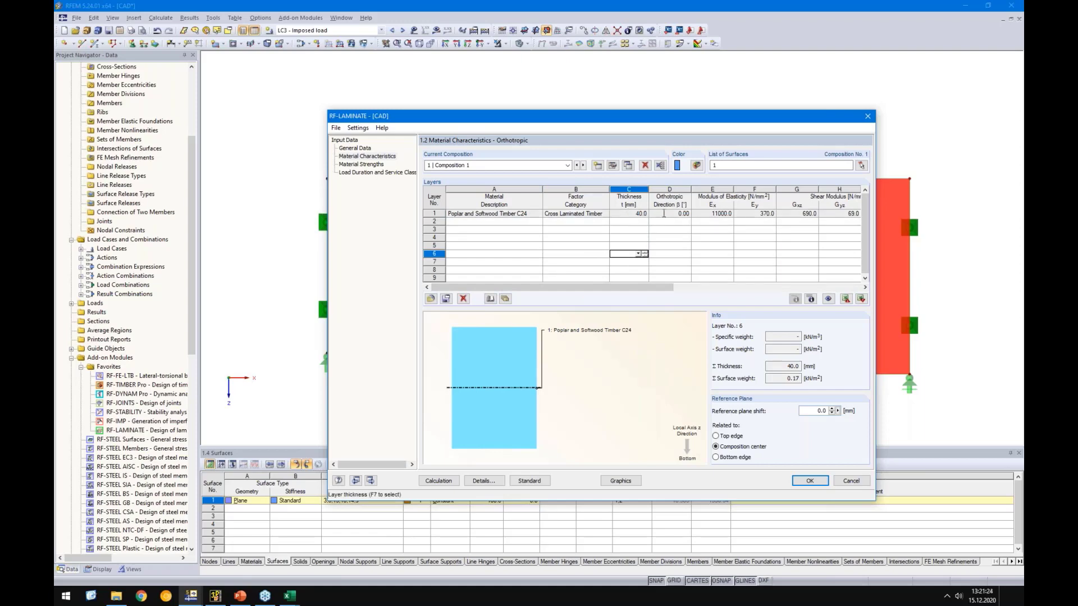
click(627, 214)
drag(621, 287, 689, 288)
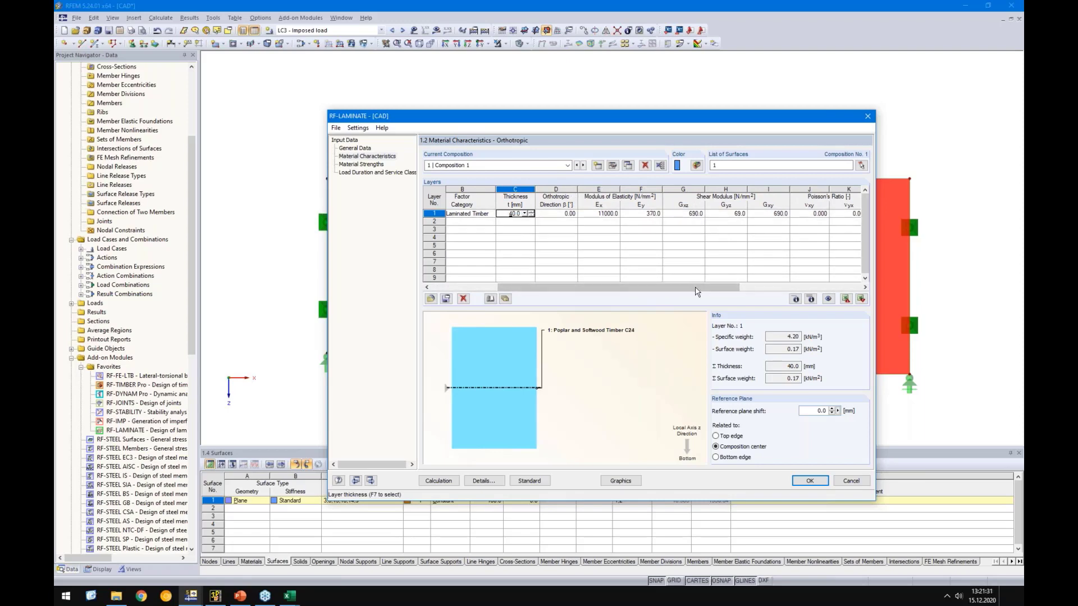
drag(661, 288, 627, 291)
Step: Add layers 2 to 5 to the composition with the same material, category and 40 mm thickness as layer 1
click(481, 222)
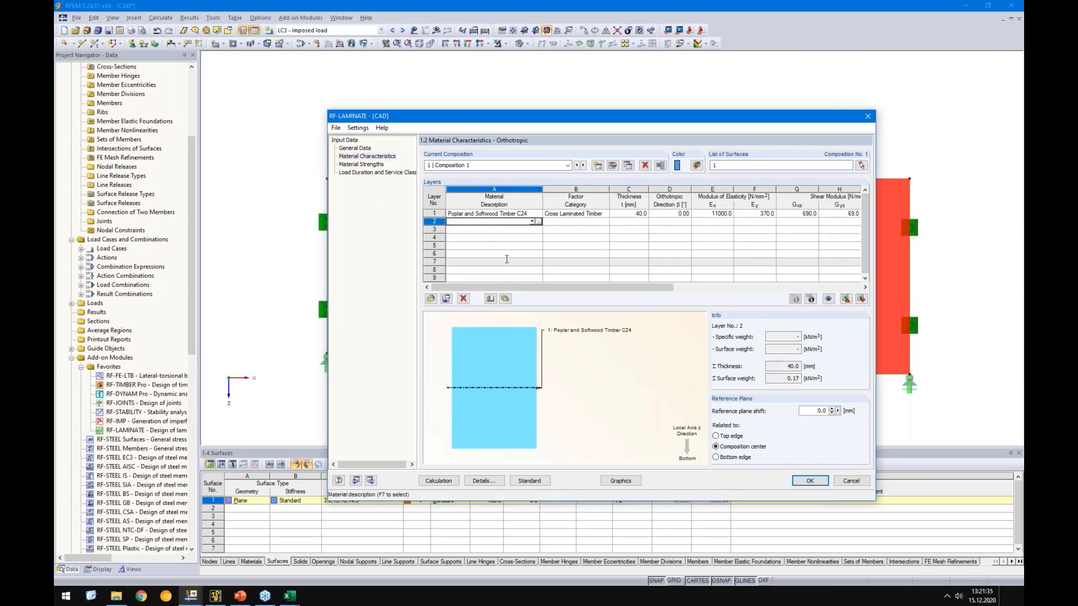
key(Return)
key(Return)
key(Return)
key(Return)
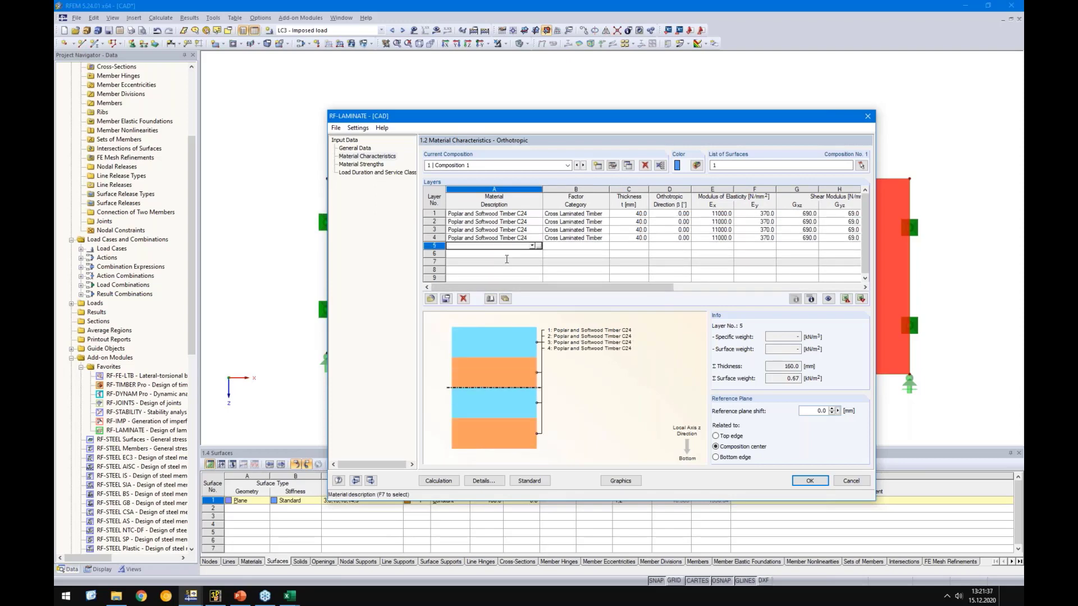
key(Return)
click(482, 215)
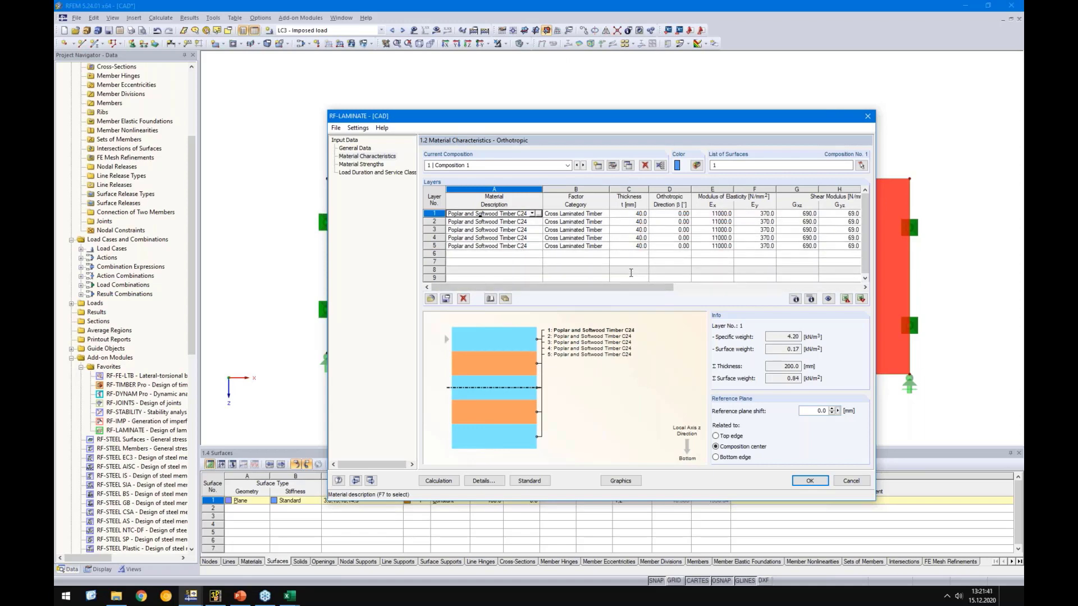
Step: Set the orthotropic direction of layers 2 and 4 to 90°, with the wall's local axes in view
click(669, 216)
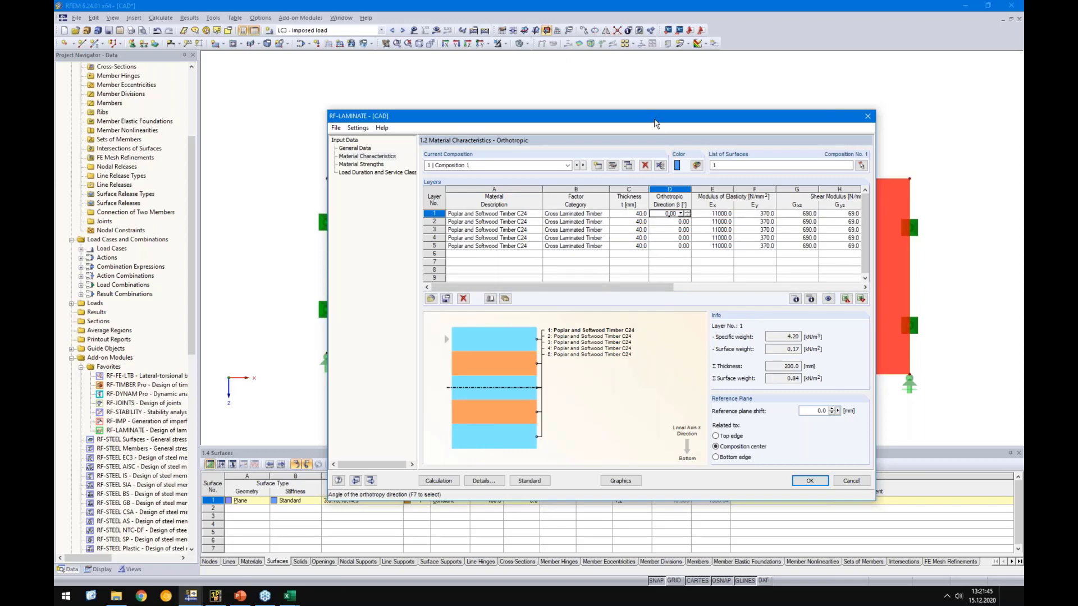
drag(656, 123, 584, 325)
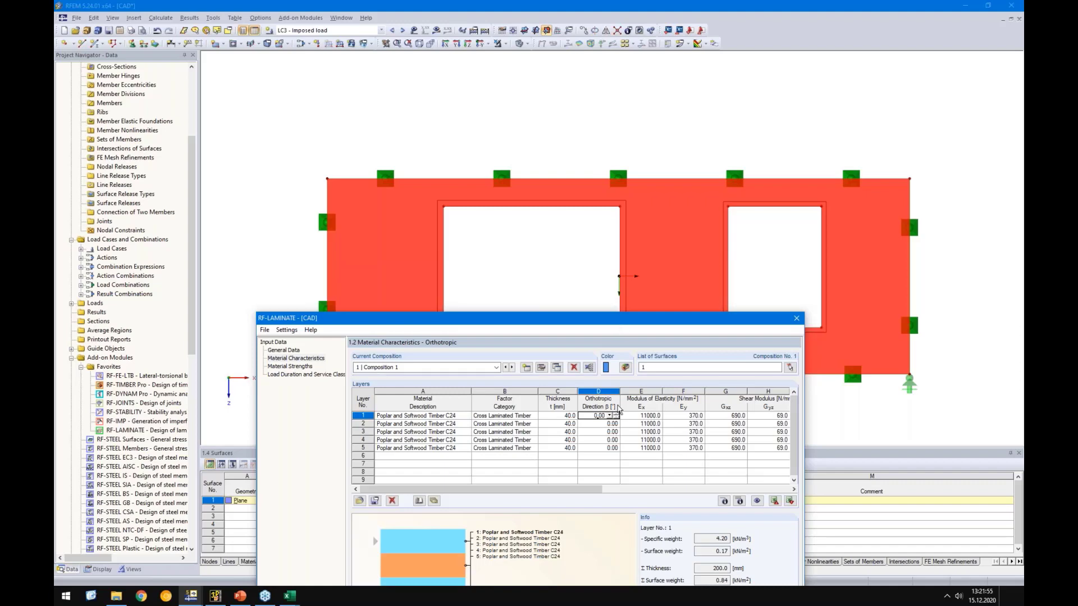
click(602, 424)
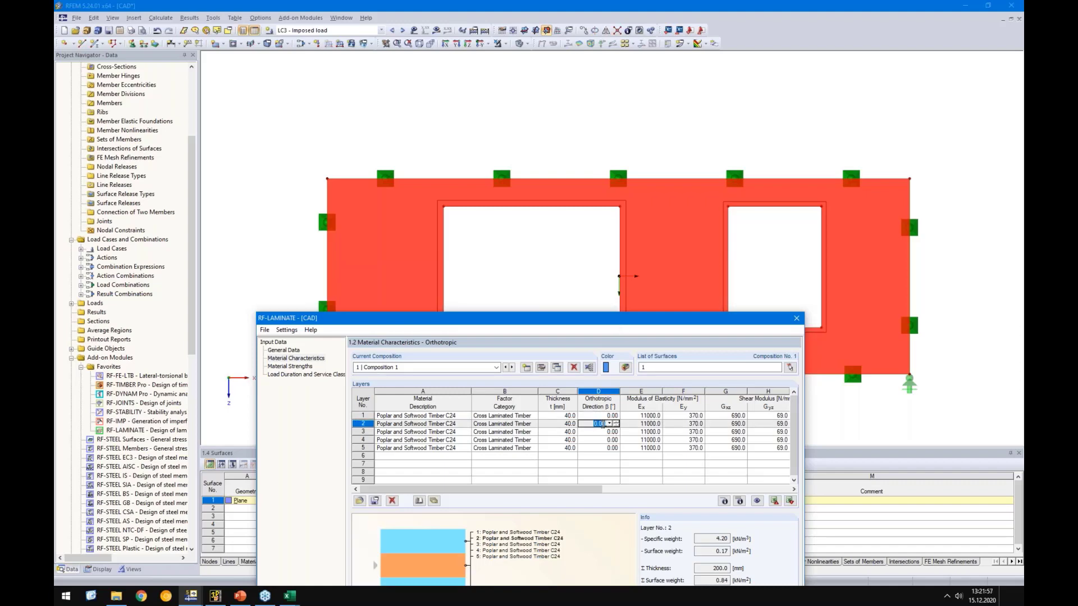
text(90)
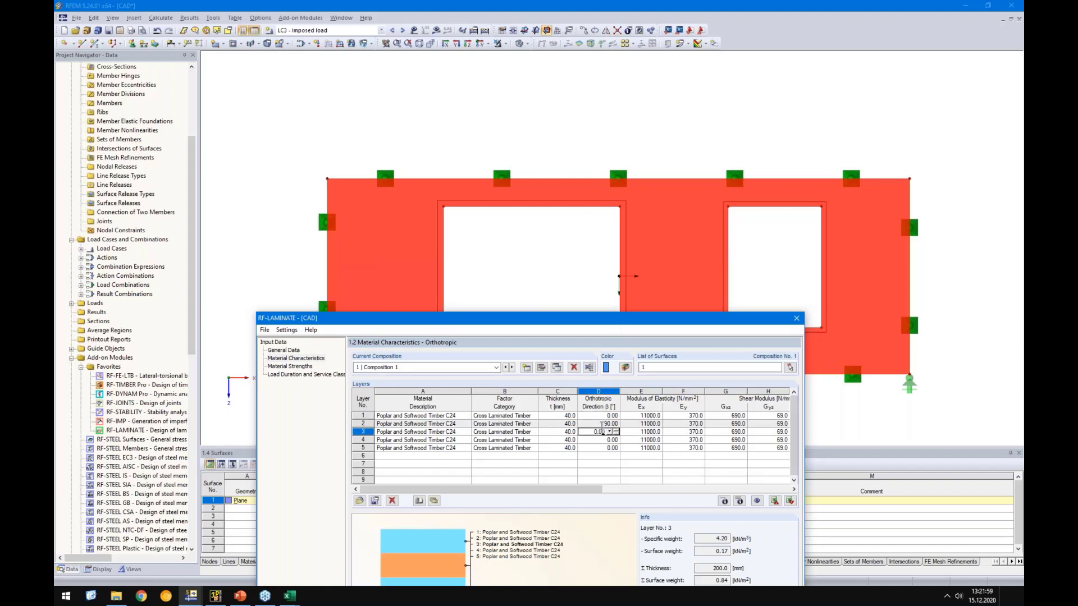
key(Return)
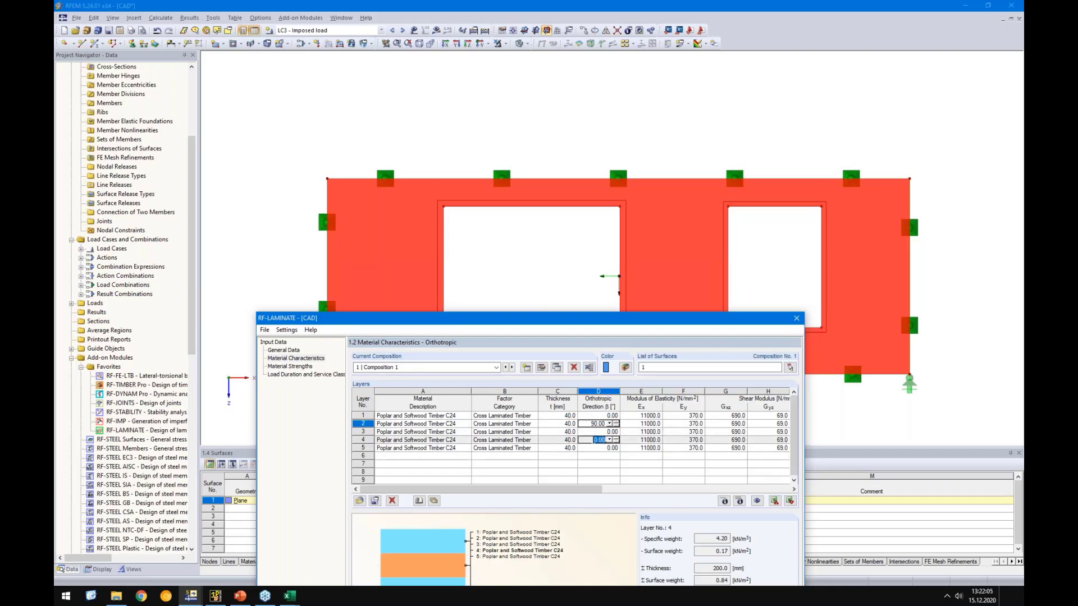
click(596, 440)
text(90)
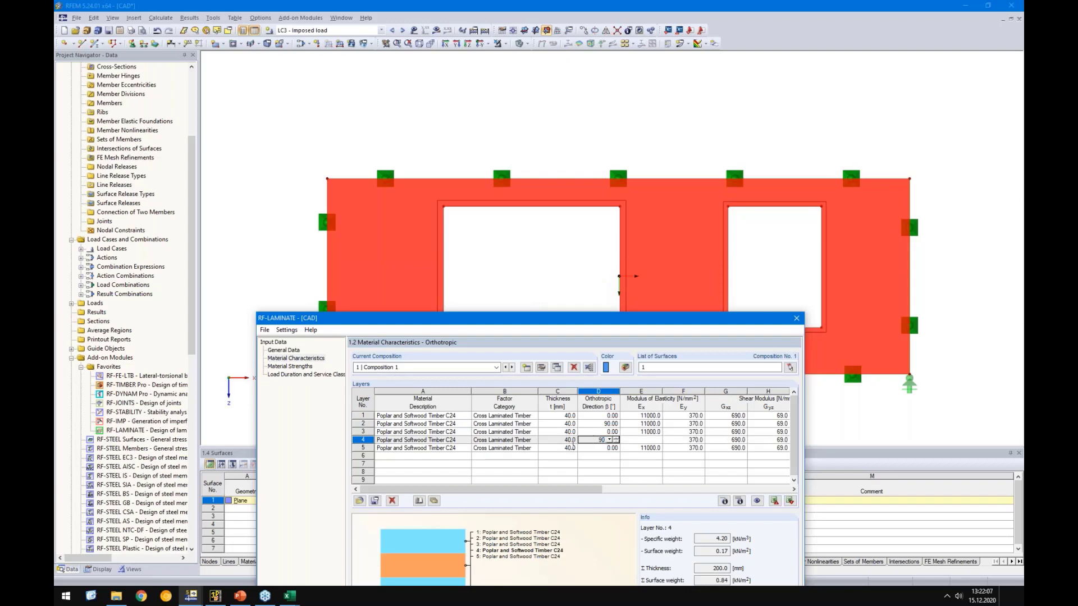
click(561, 464)
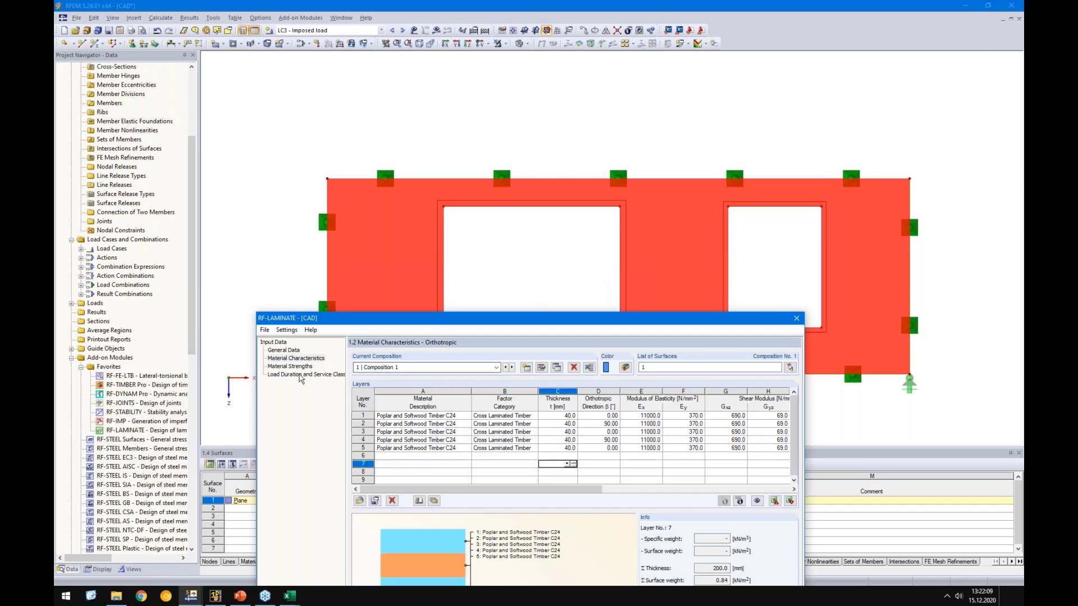
Step: In the material strengths, set layer 1's shear strengths fxy,k and fv,k to 2 N/mm² and fR,k to 1 N/mm²
click(290, 366)
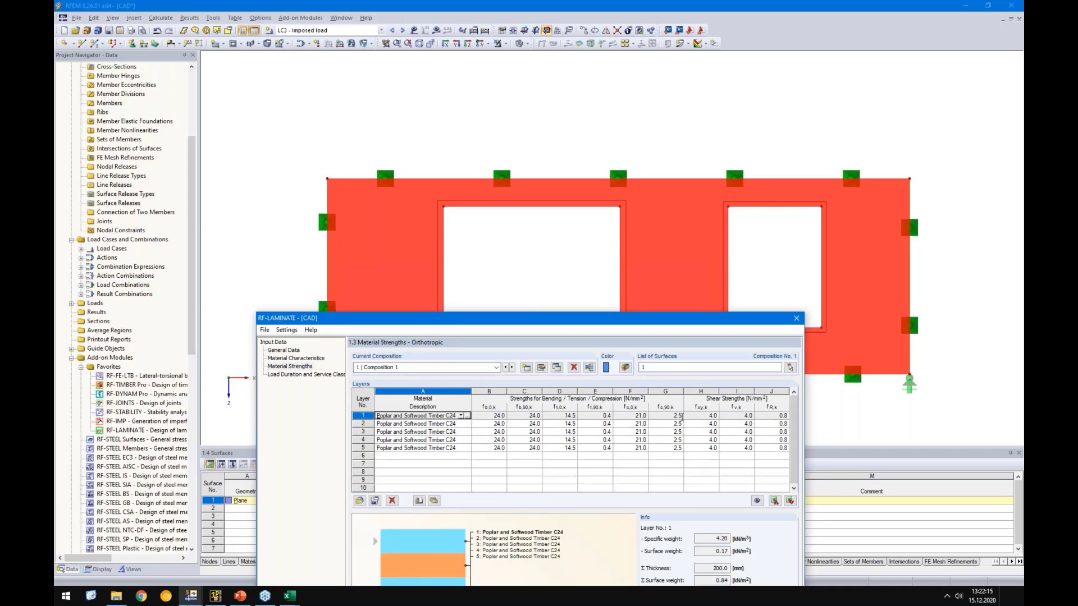
click(689, 415)
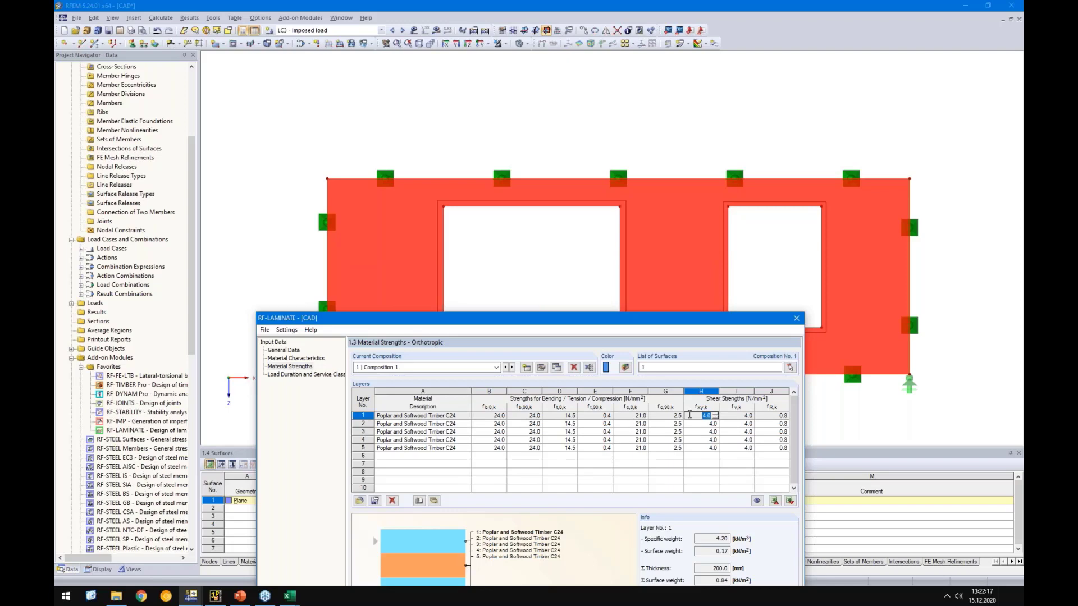
text(2)
key(Tab)
text(2)
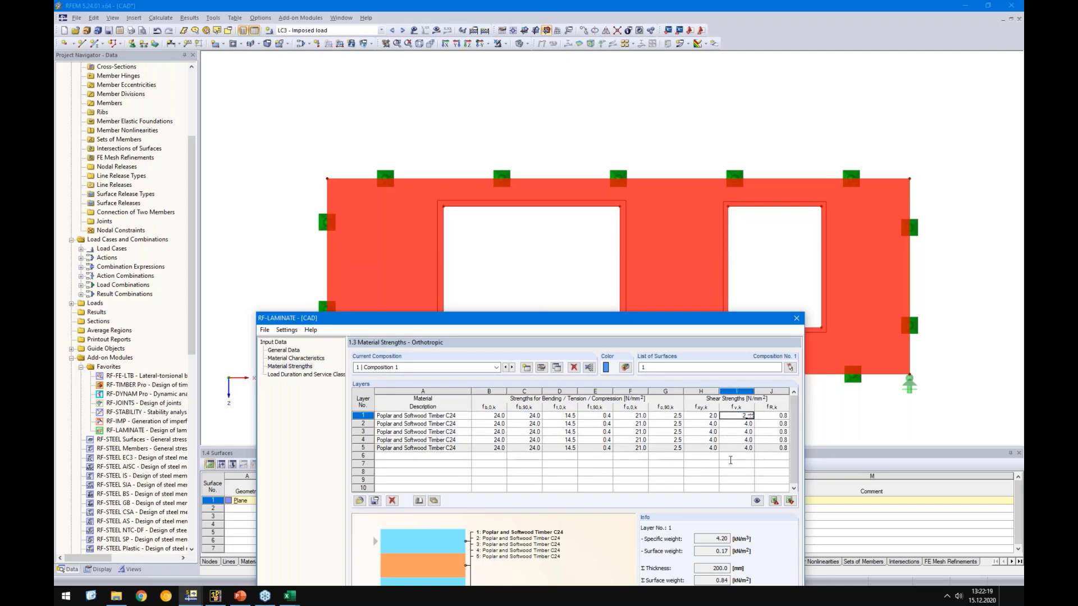
click(735, 480)
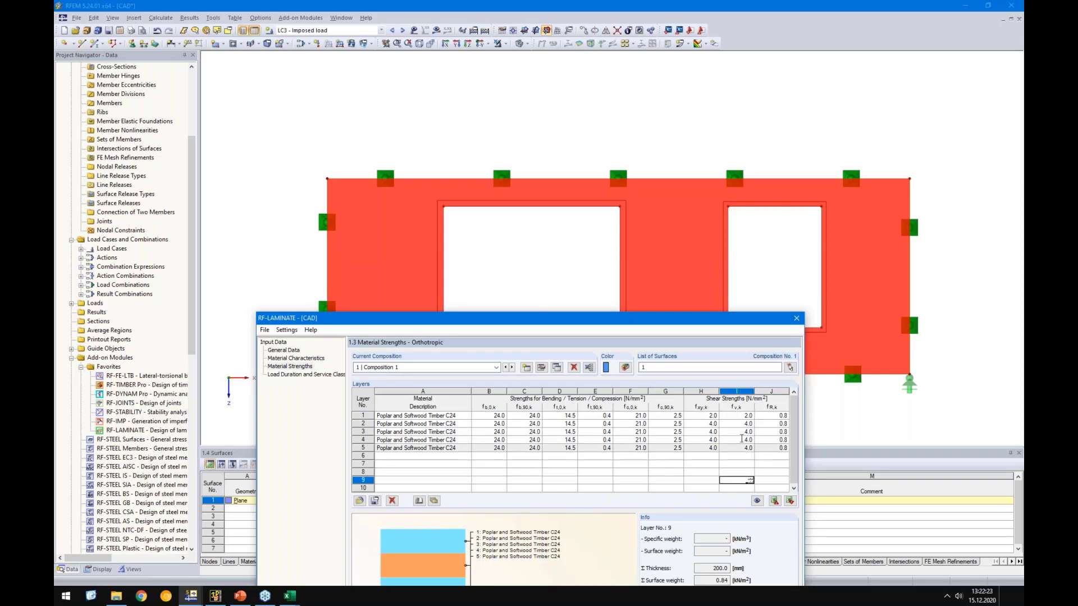
click(771, 415)
text(1)
click(736, 472)
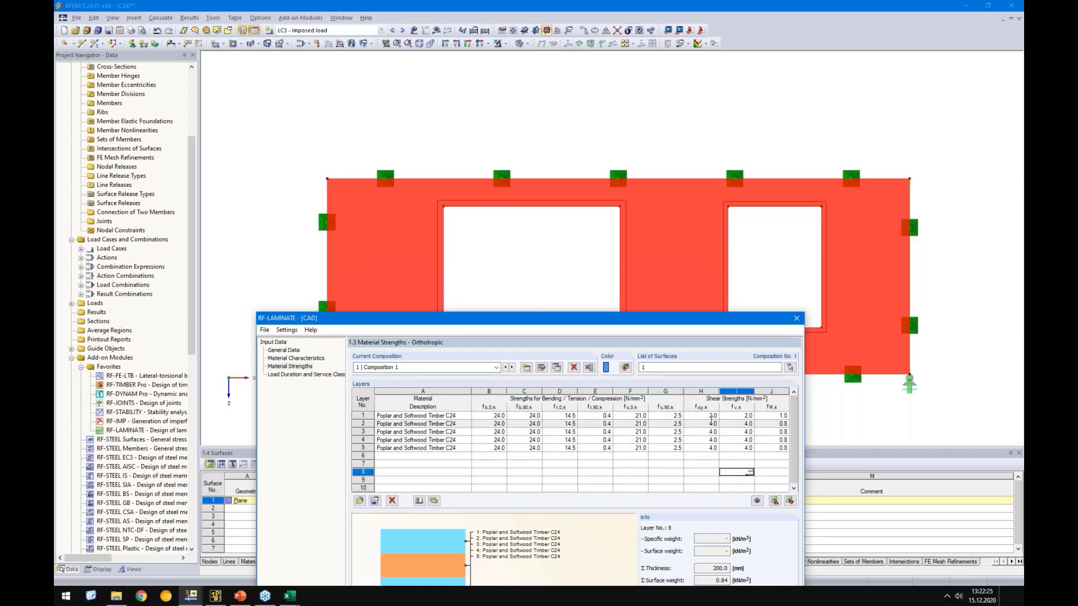
Step: Apply layer 1's three shear strength values to layers 2 to 5 in one operation
drag(702, 416, 776, 449)
right_click(775, 449)
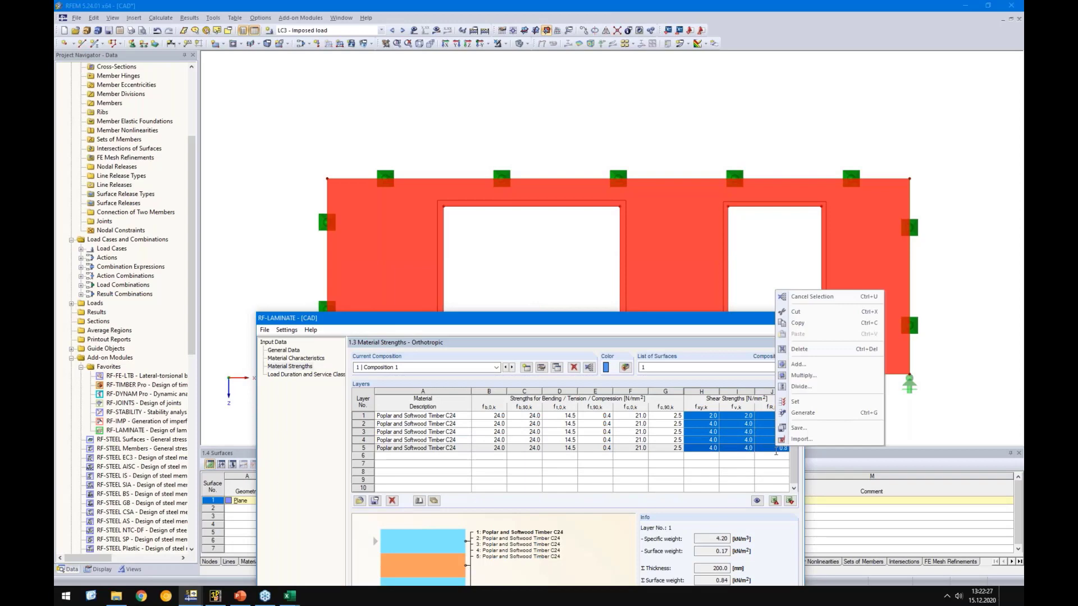
click(808, 402)
click(702, 472)
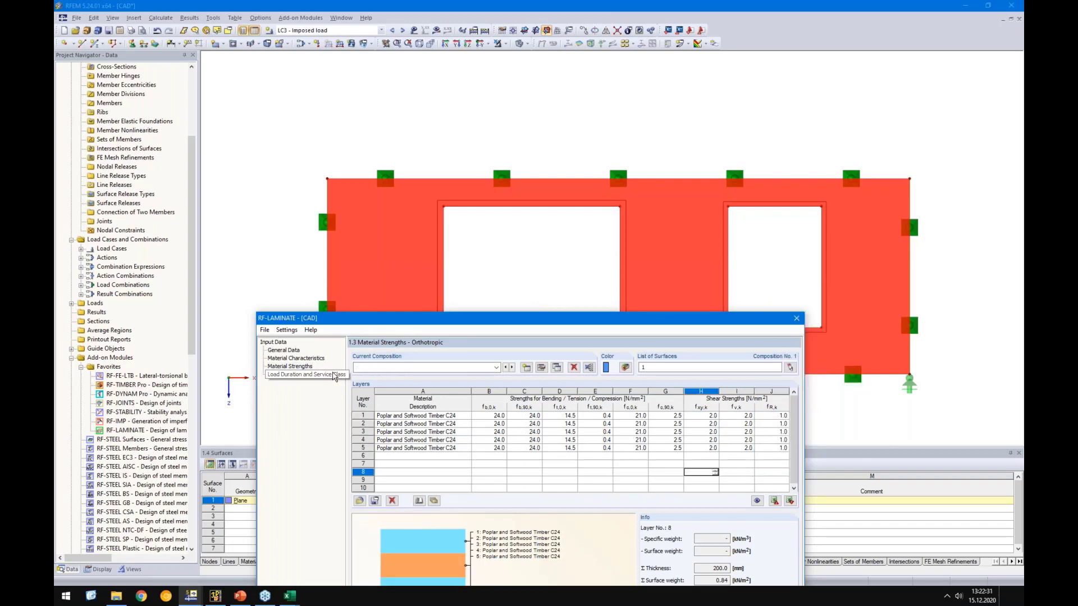
Step: Review the load duration classes of the load cases and combinations and the service class, and return to the material characteristics
click(306, 374)
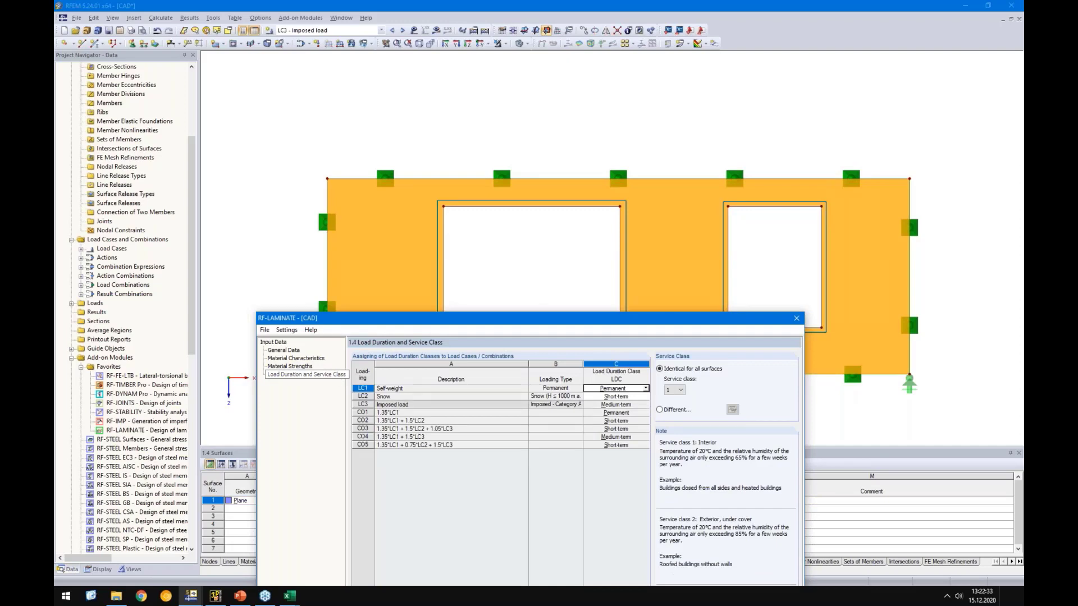
click(646, 388)
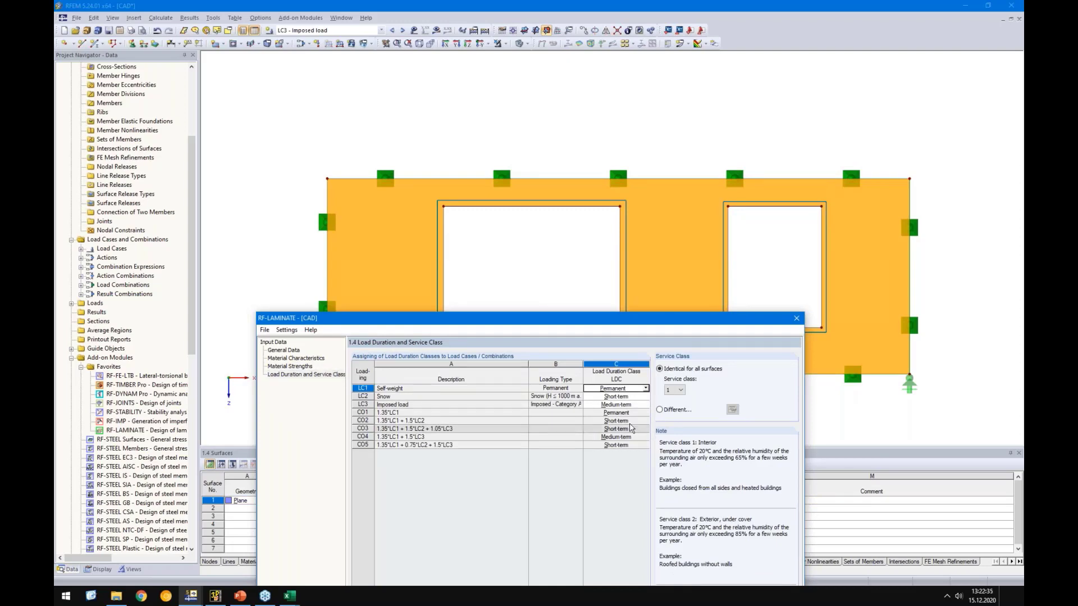
click(600, 399)
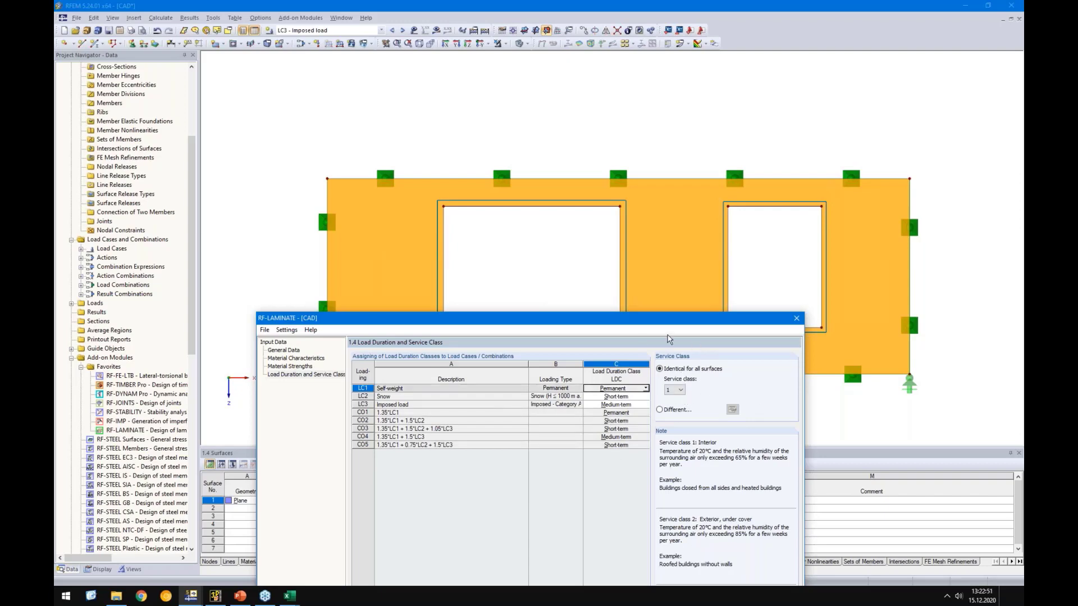
drag(666, 315, 727, 156)
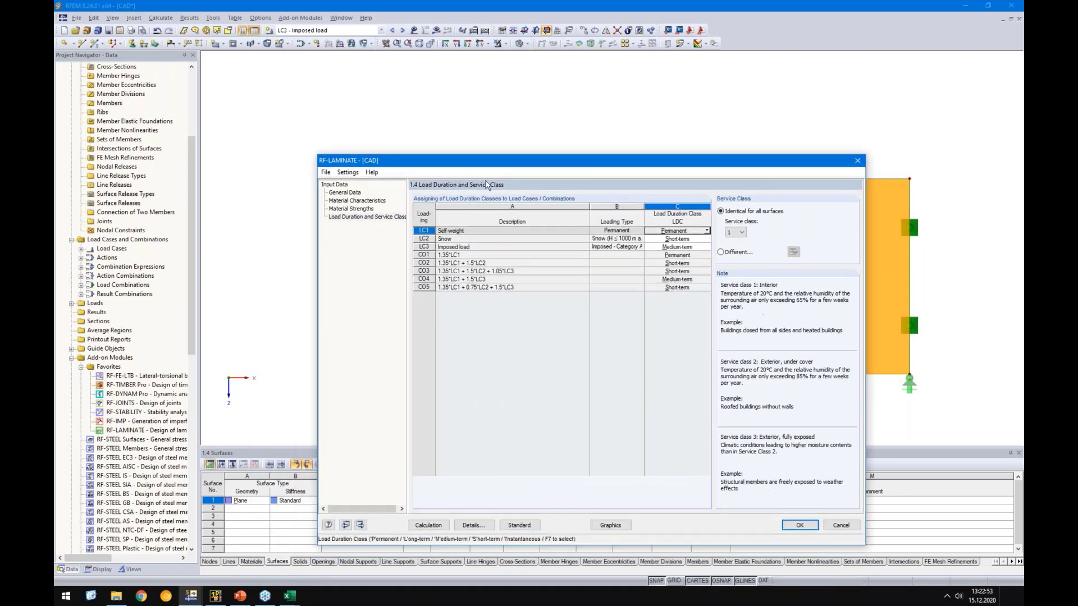
click(357, 200)
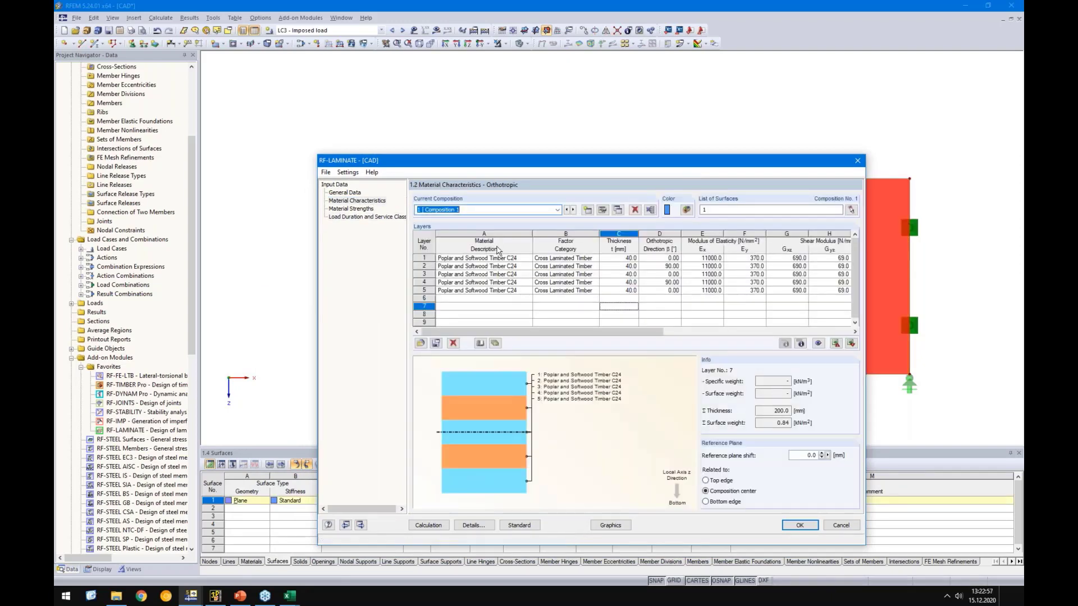
Step: Examine the extended stiffness matrix elements of surface 1, including the membrane stiffness D88, and close the overview
click(802, 343)
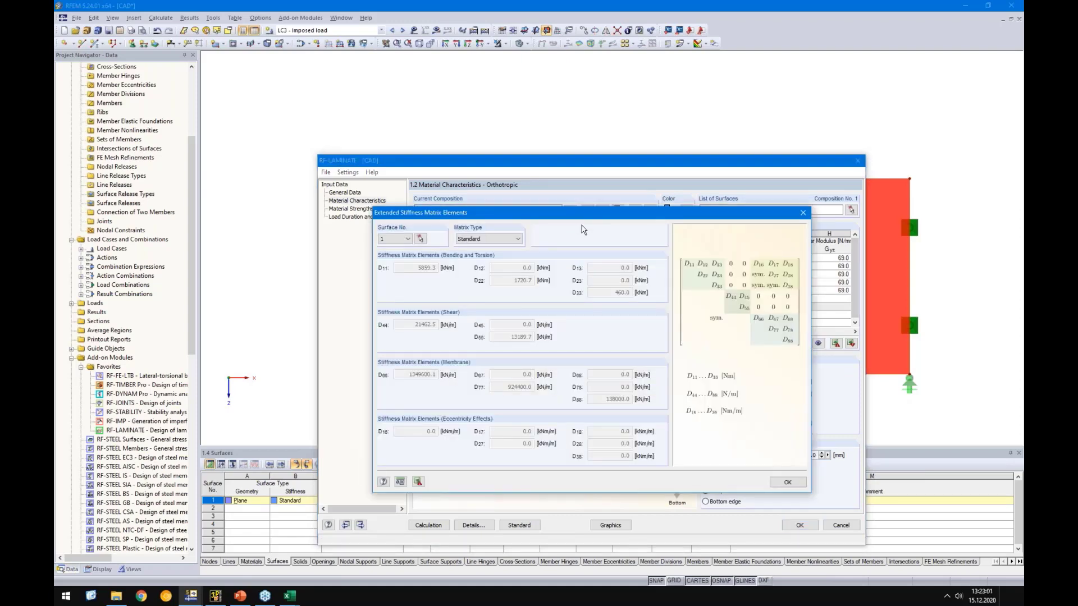
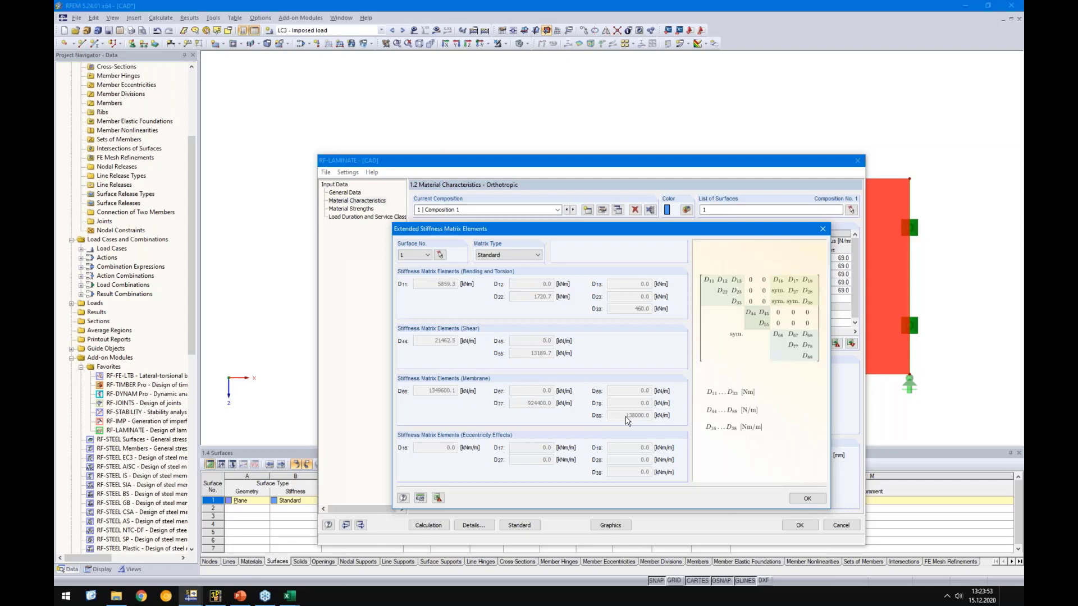
drag(643, 231, 663, 321)
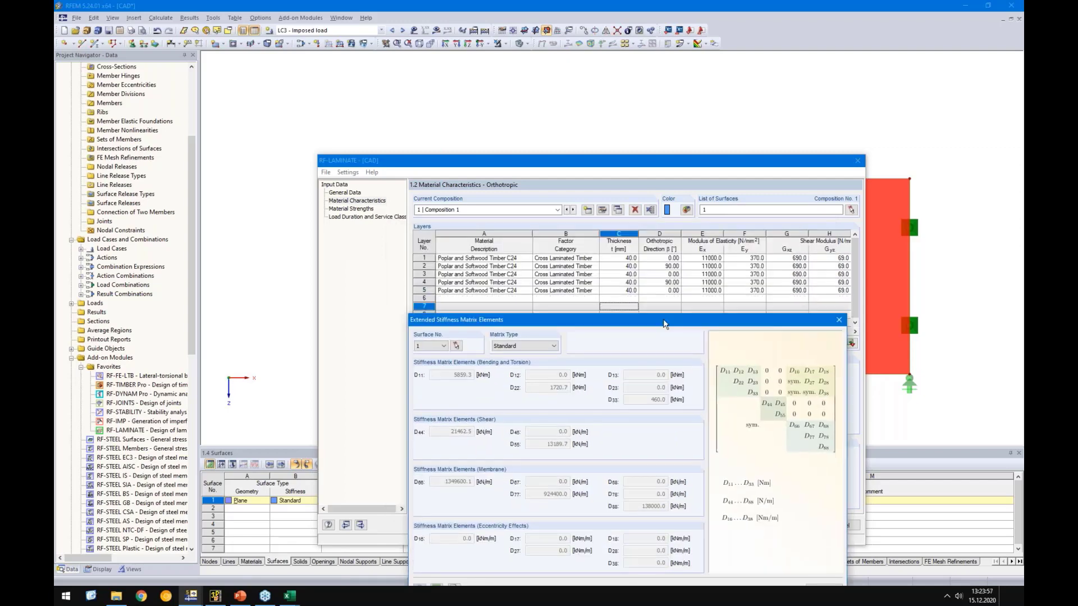
drag(663, 316, 646, 214)
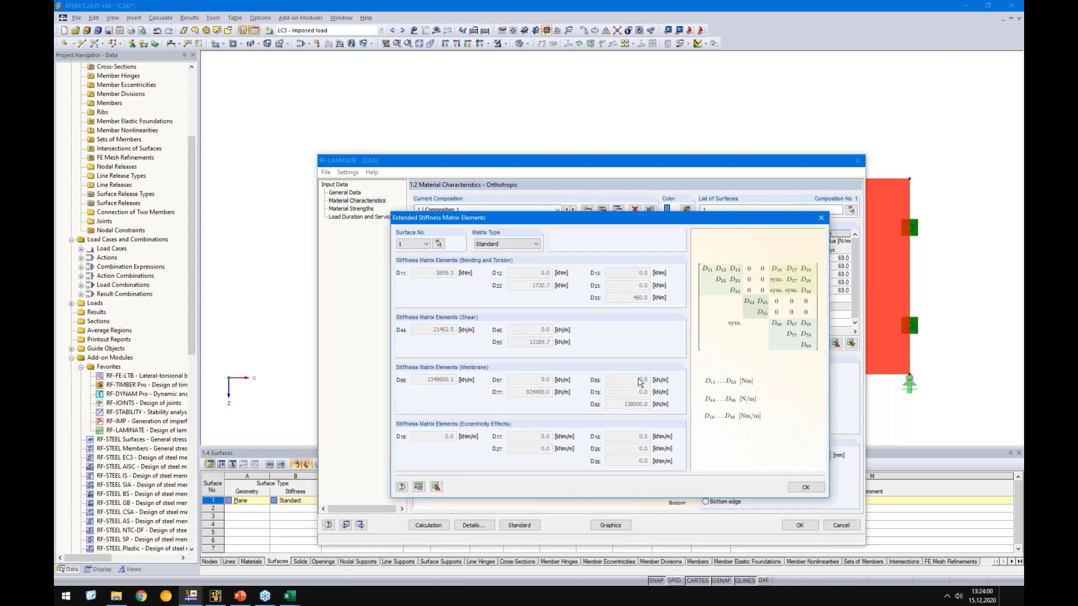
click(805, 487)
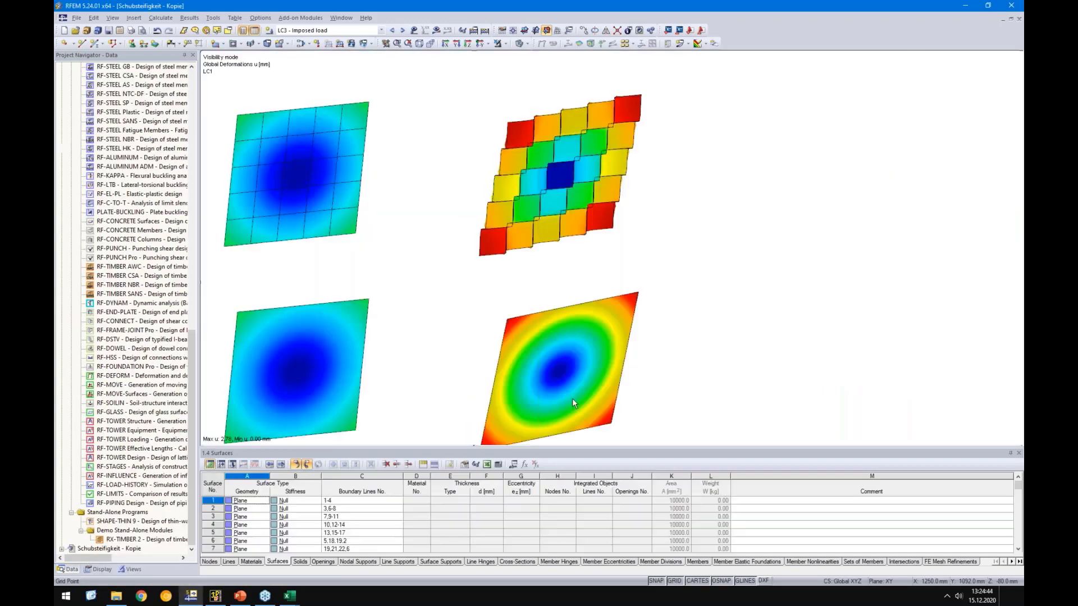
Step: Arrange the open models as main and secondary windows and inspect the first layered solid model in 3D and in side view
click(341, 17)
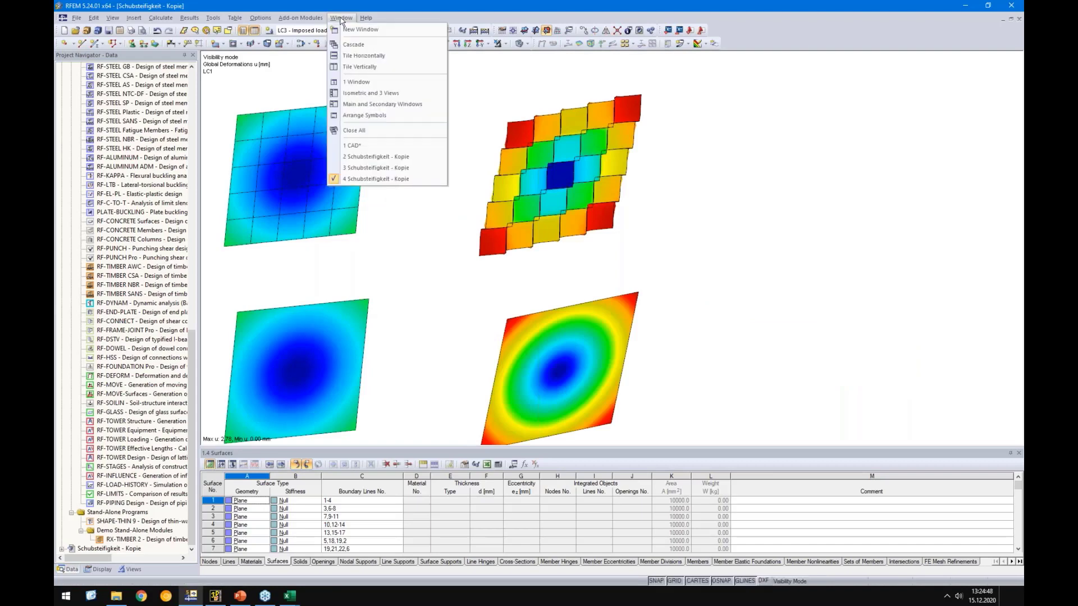
click(357, 106)
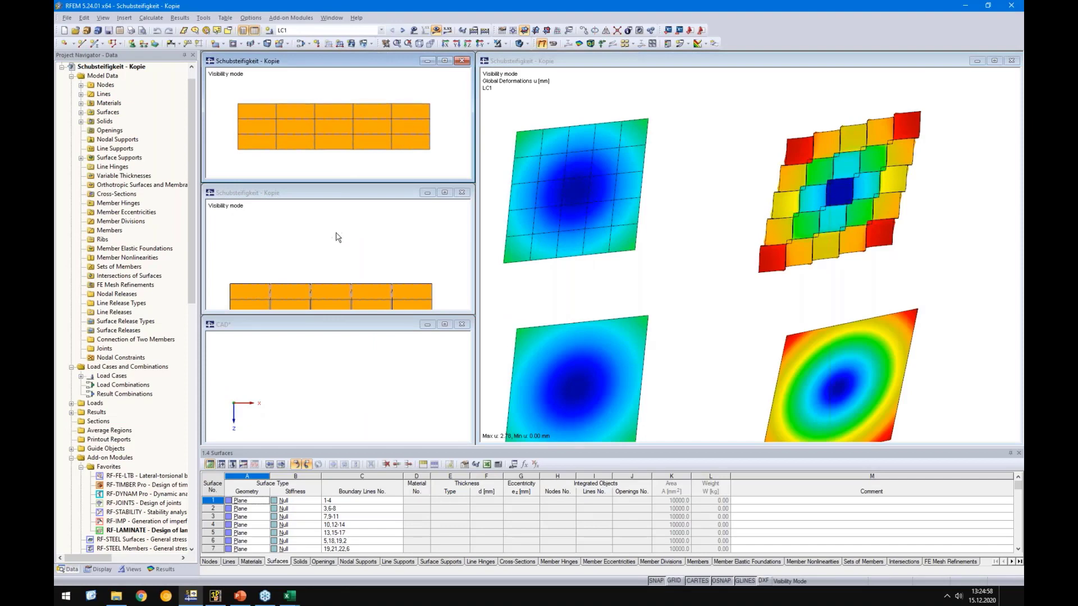
click(341, 205)
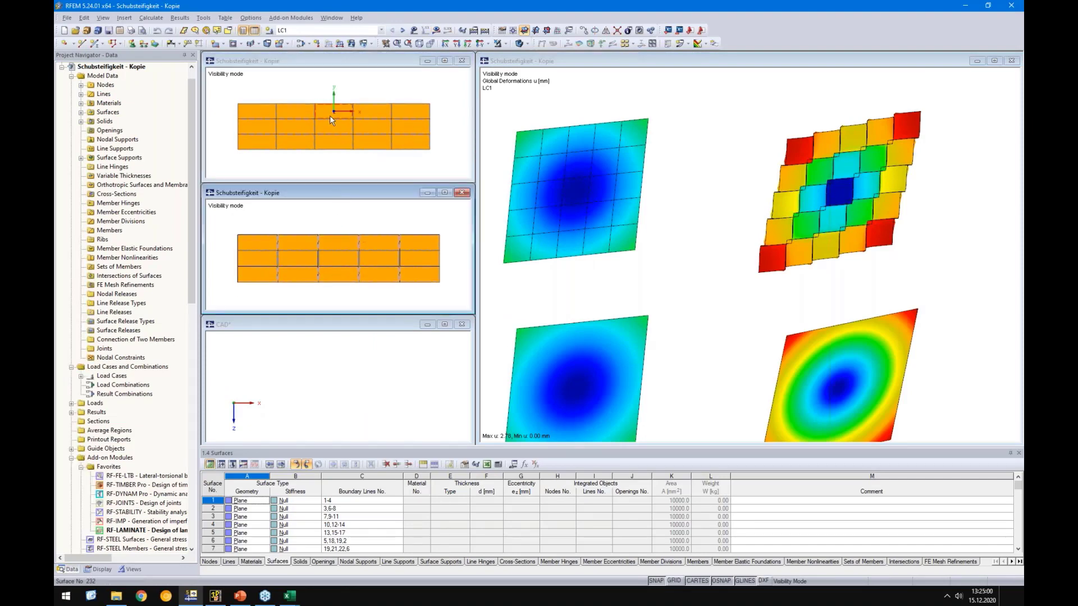
click(433, 123)
ctrl+middle_drag(433, 124, 402, 134)
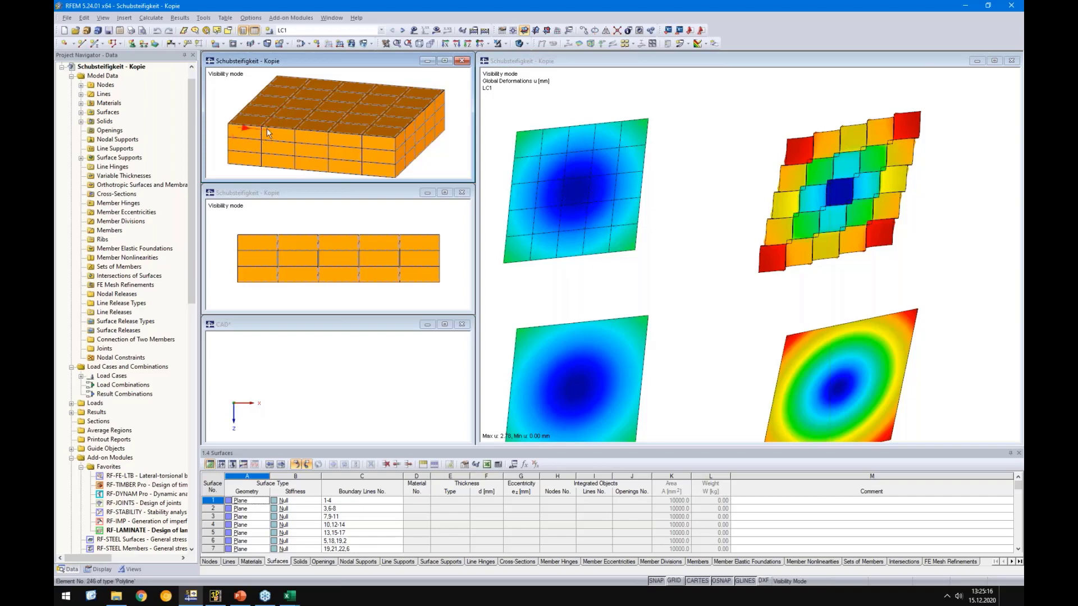
click(446, 44)
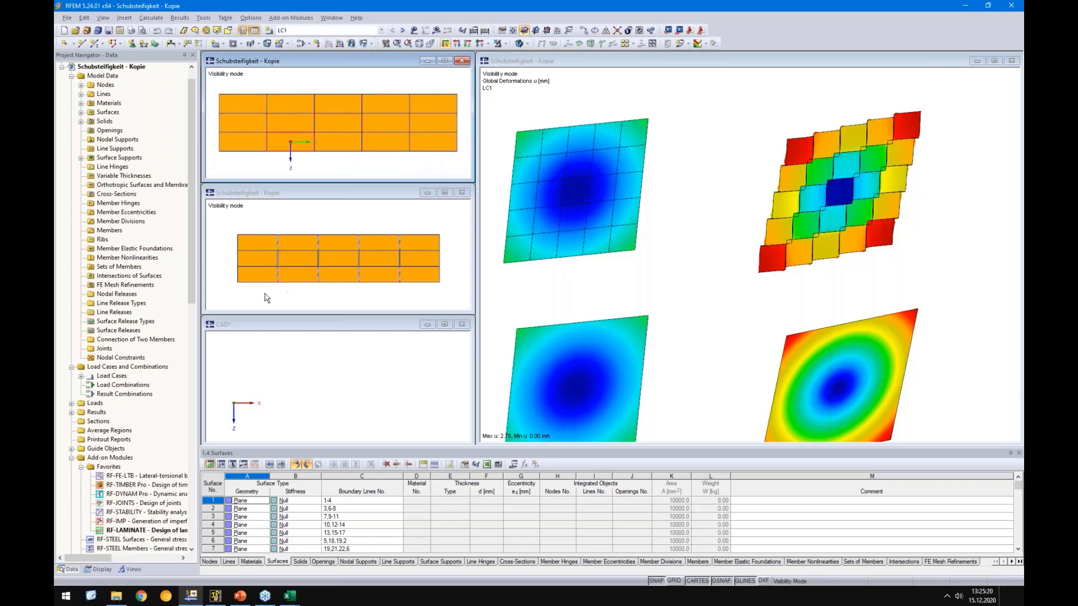
Step: Examine the gaps between the boards in the second solid model from both side directions and compare the models' global deformations
scroll(266, 298, up, 1)
scroll(267, 298, up, 4)
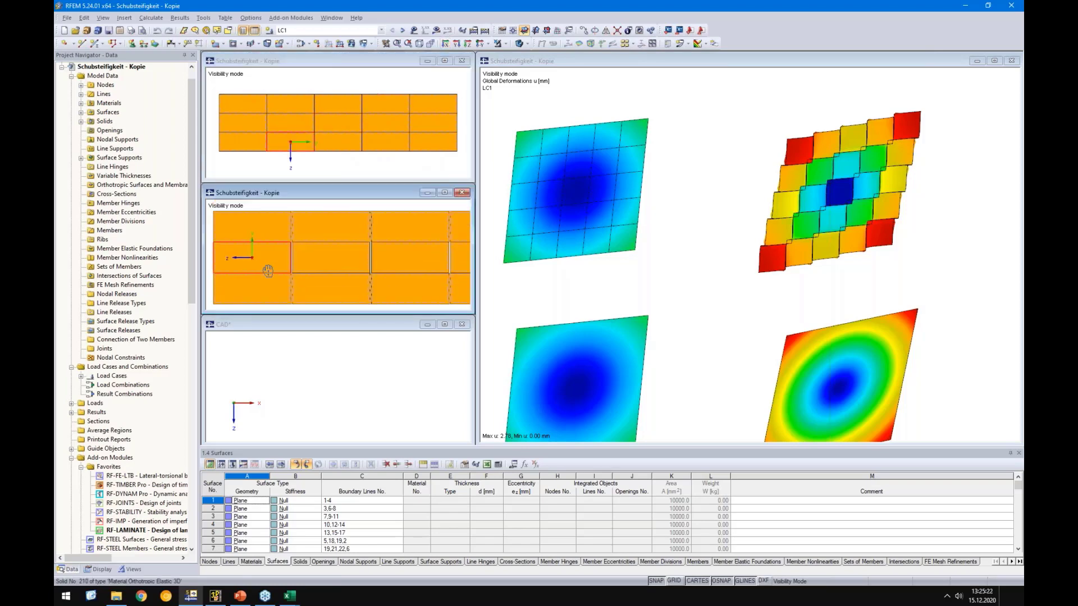
scroll(285, 266, up, 3)
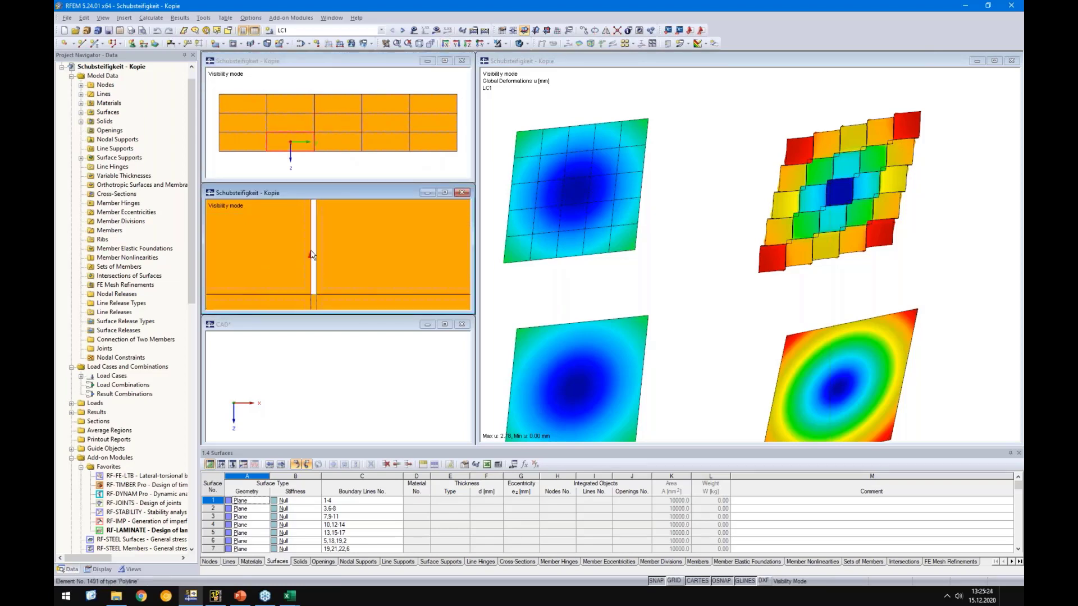
scroll(402, 246, down, 2)
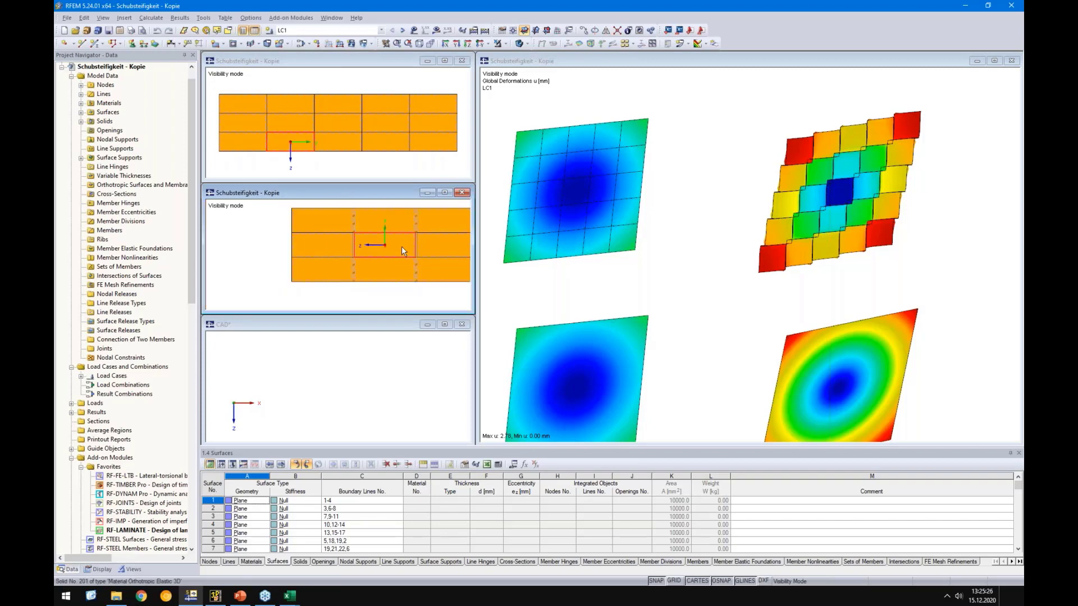
click(457, 44)
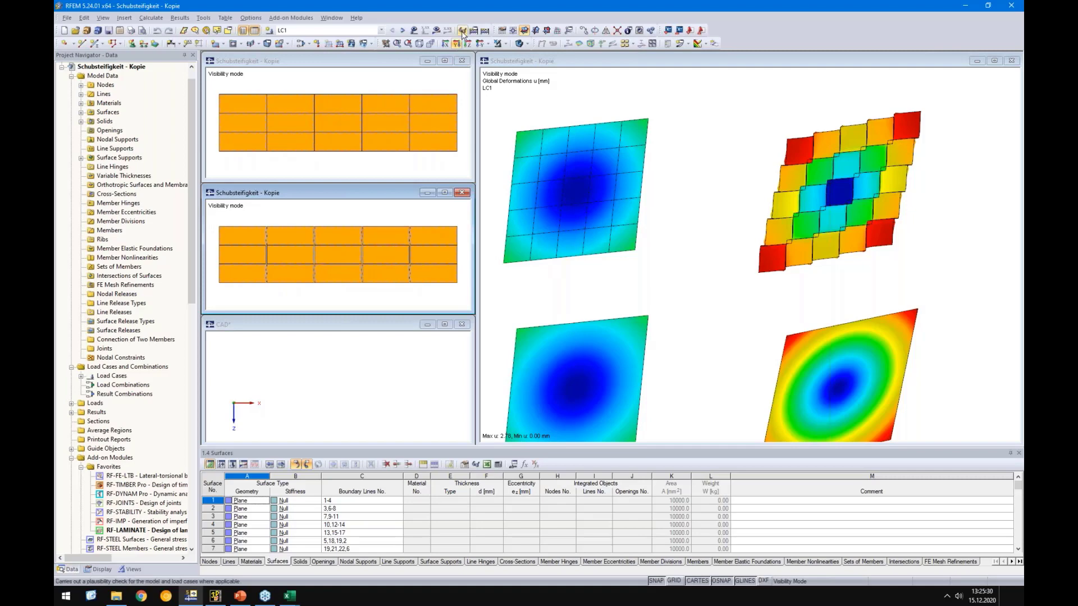
scroll(255, 264, up, 2)
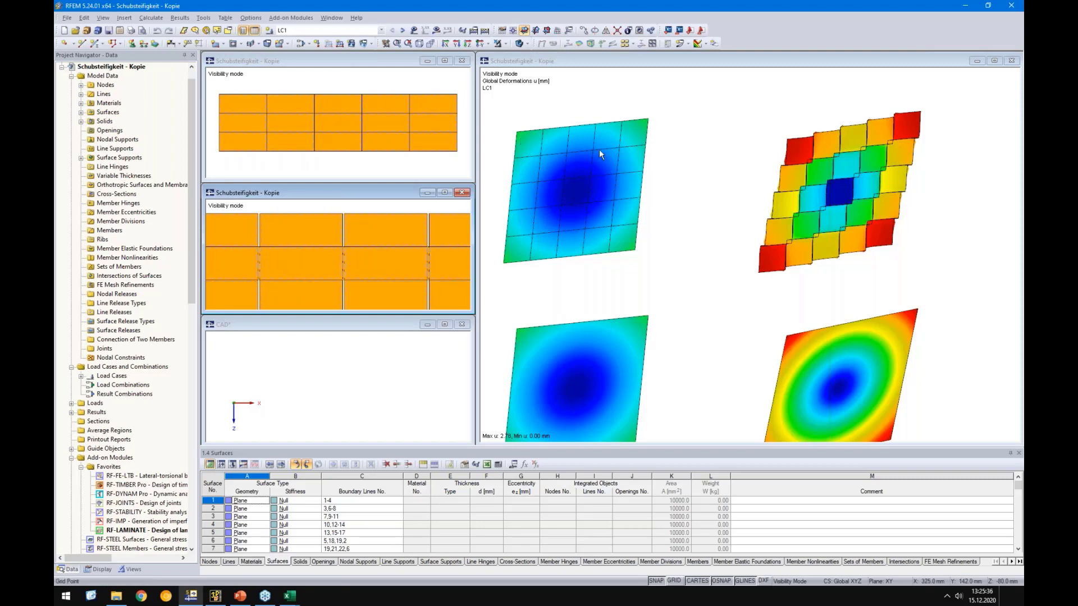
click(743, 275)
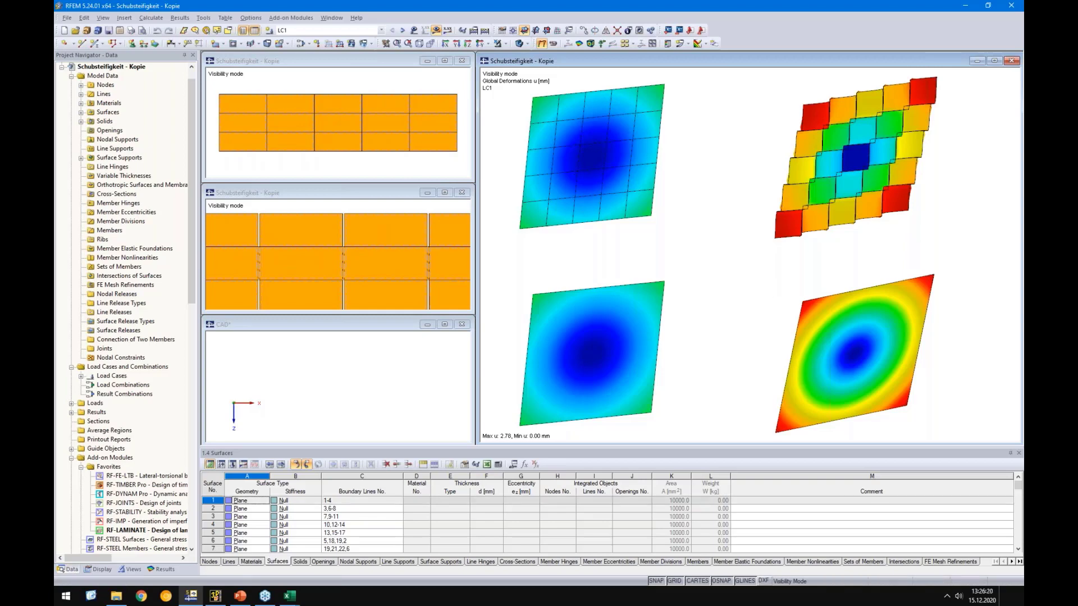
Step: Switch to the Excel workbook Stiffness reduction.xlsx and review the overall height, layer number and board width inputs and the κ88 reduction factor
mouse_move(290, 603)
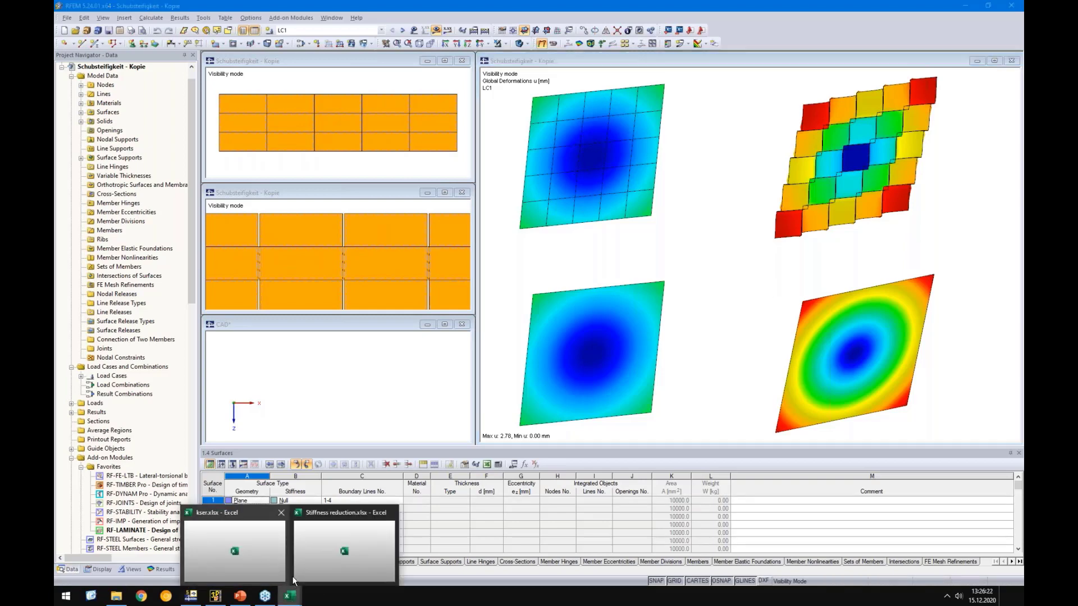
click(313, 554)
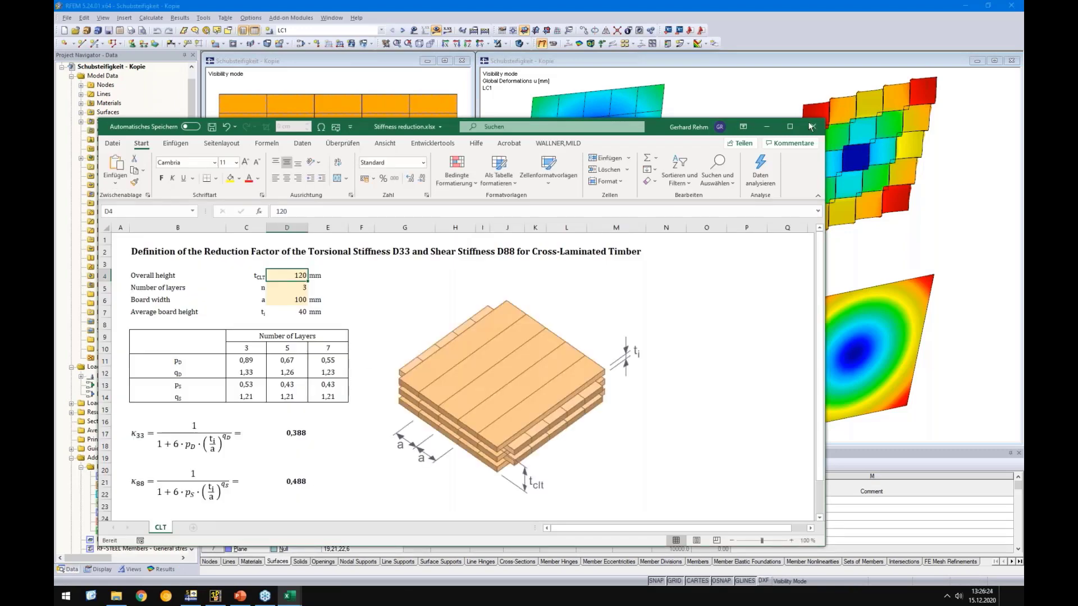
click(790, 126)
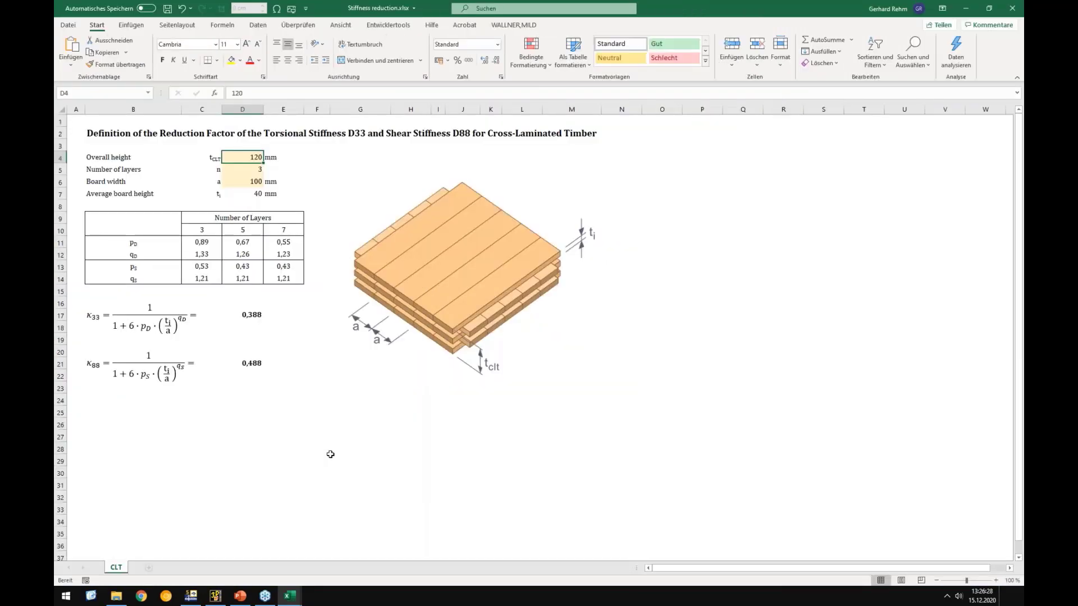
click(330, 455)
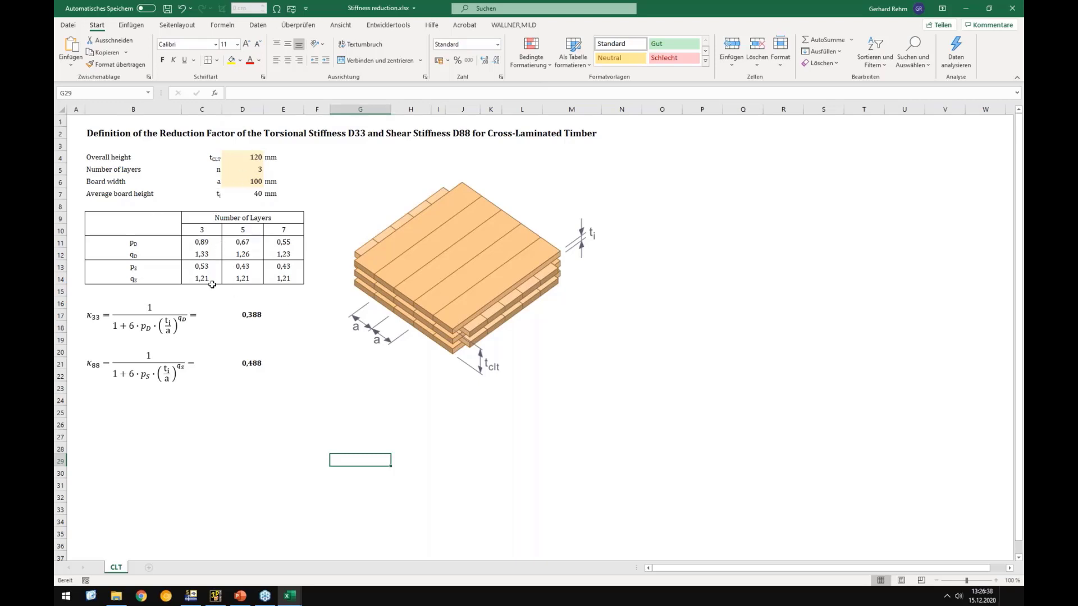
click(237, 156)
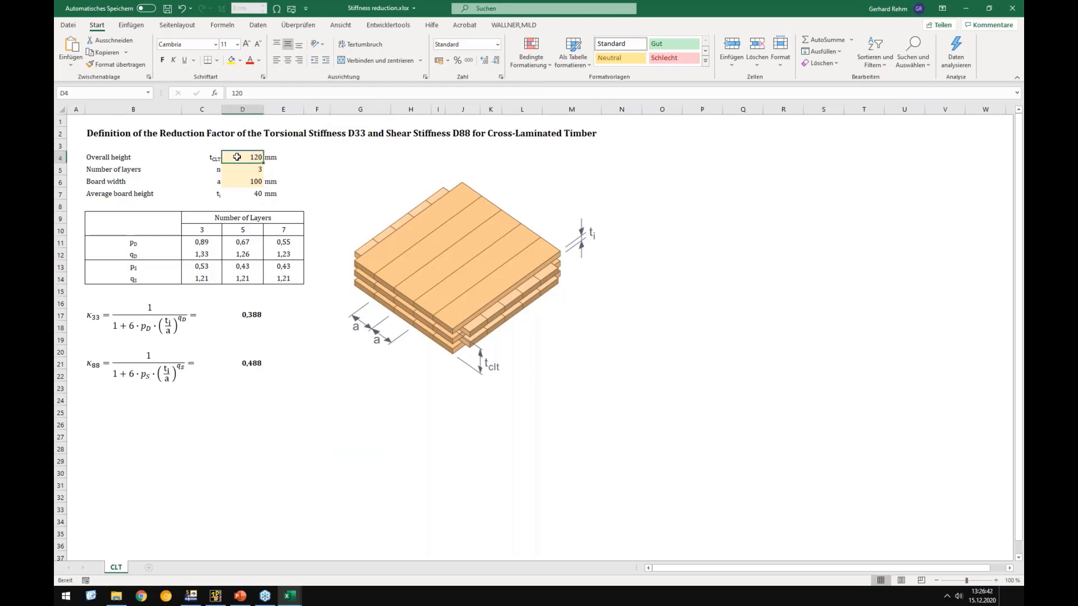
click(241, 169)
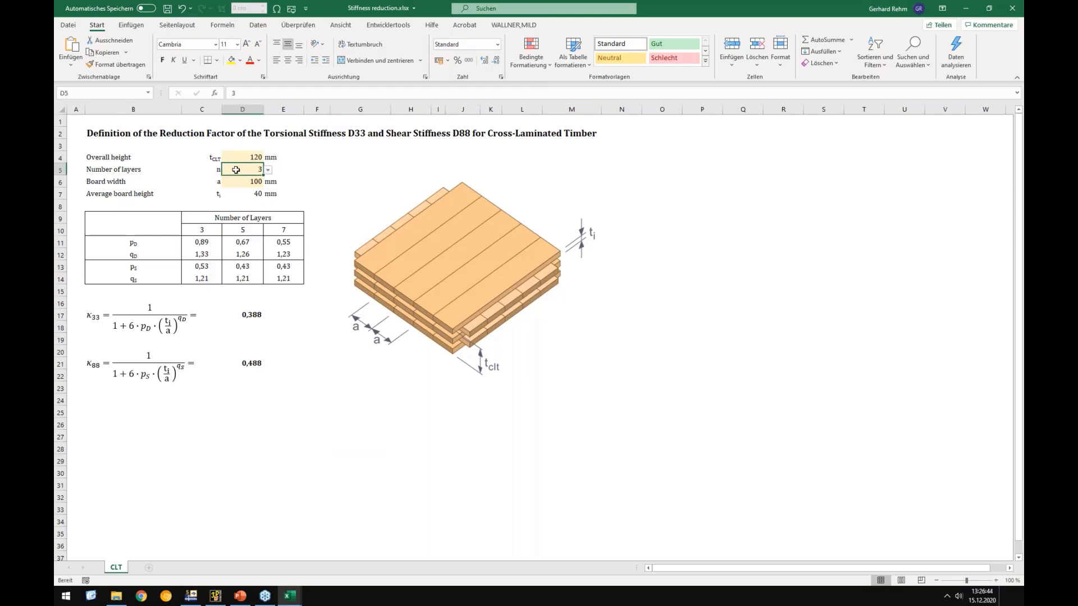
click(238, 183)
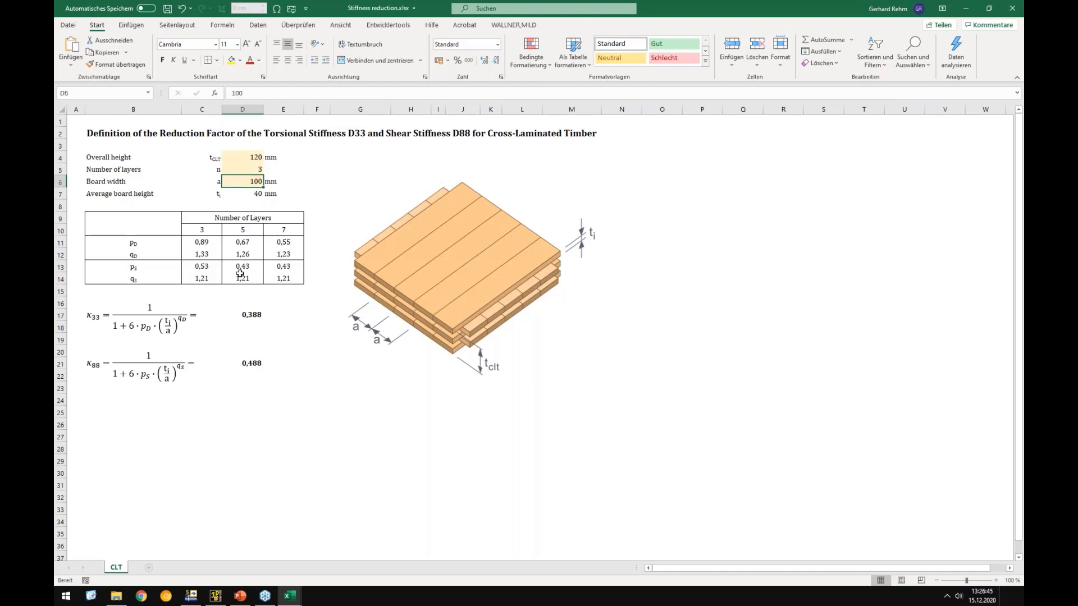
click(245, 366)
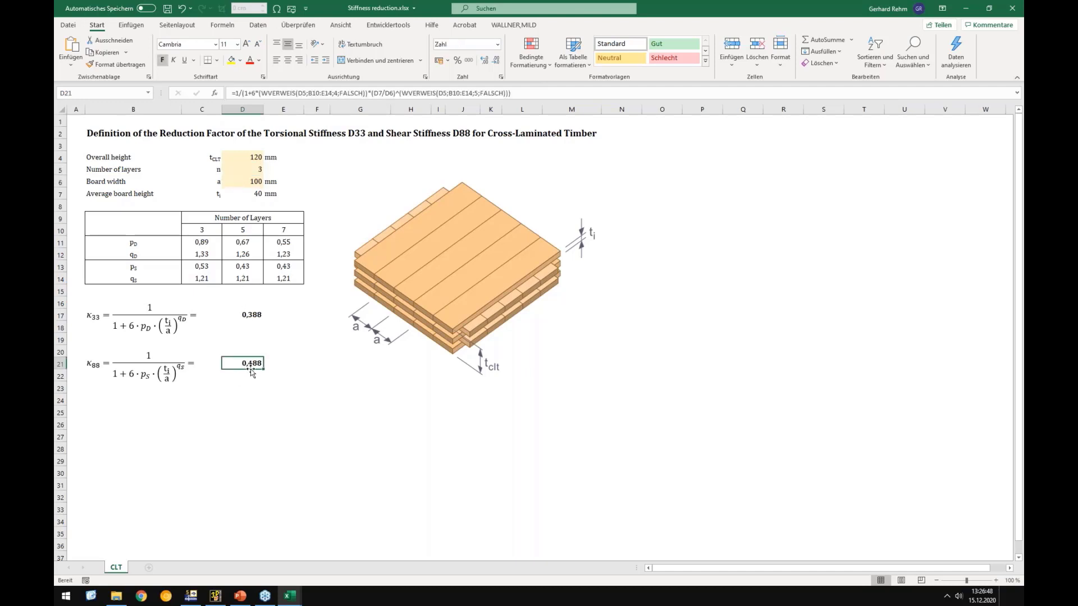
Step: Switch back to RFEM and check the membrane reduction factor k88 in the details of RF-LAMINATE composition 1, leaving the module without changes
click(191, 596)
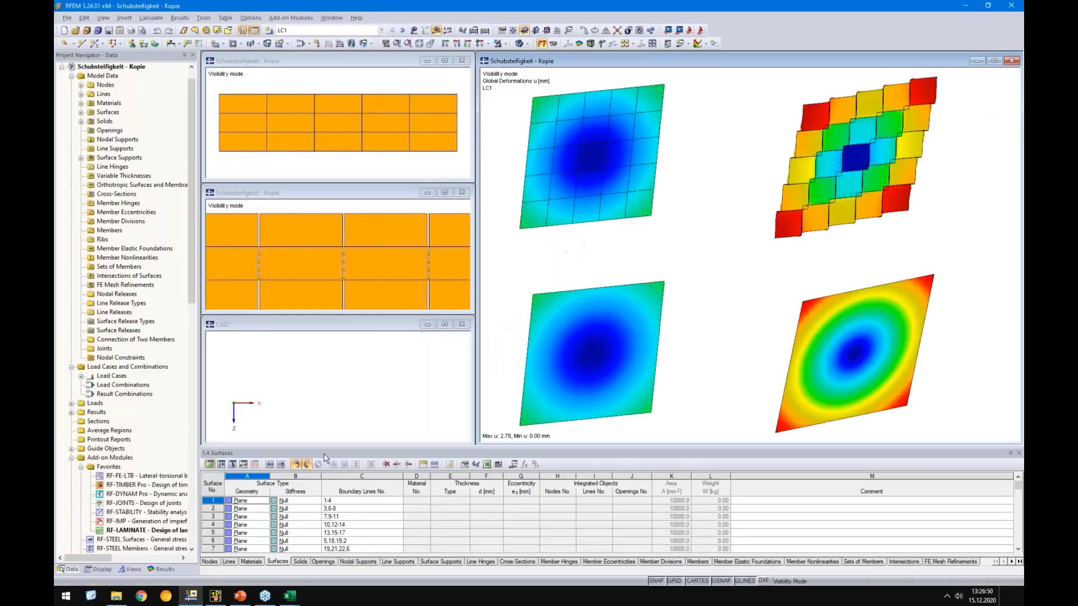
double_click(124, 530)
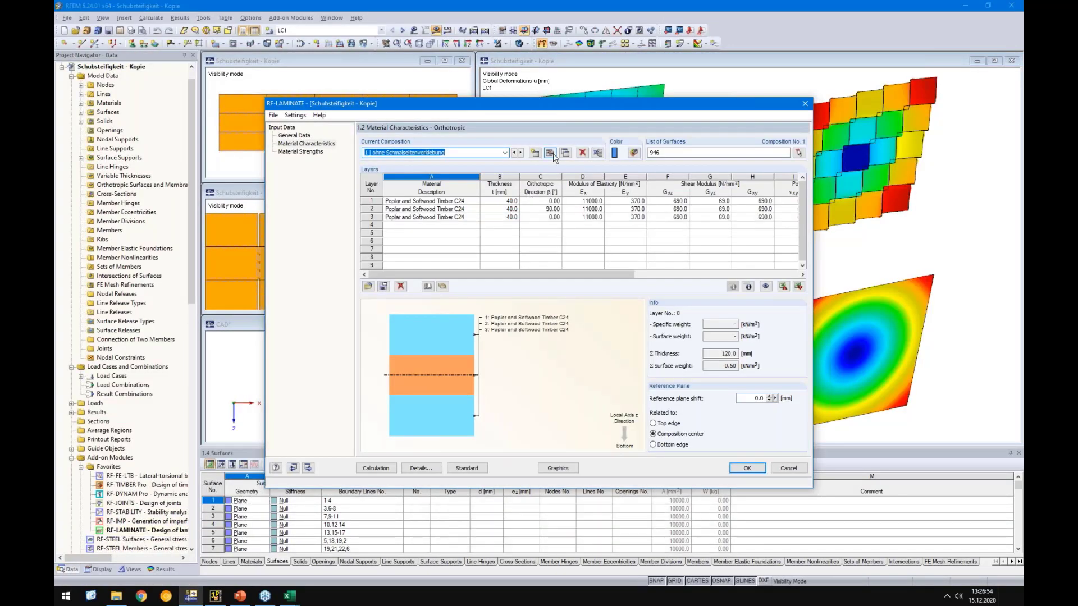
click(552, 154)
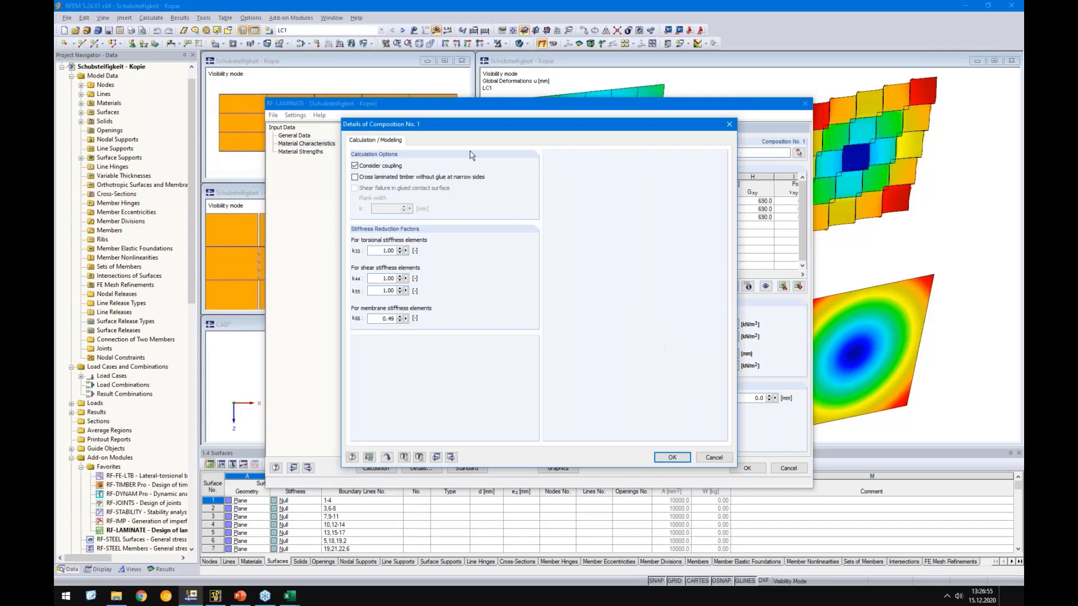
double_click(375, 317)
drag(413, 126, 579, 151)
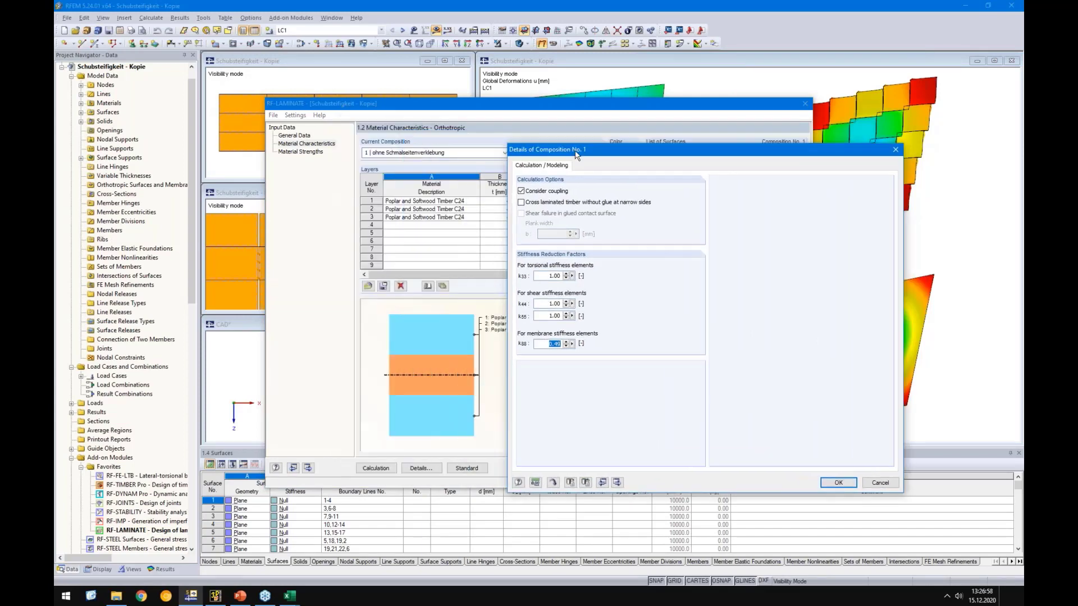
click(838, 483)
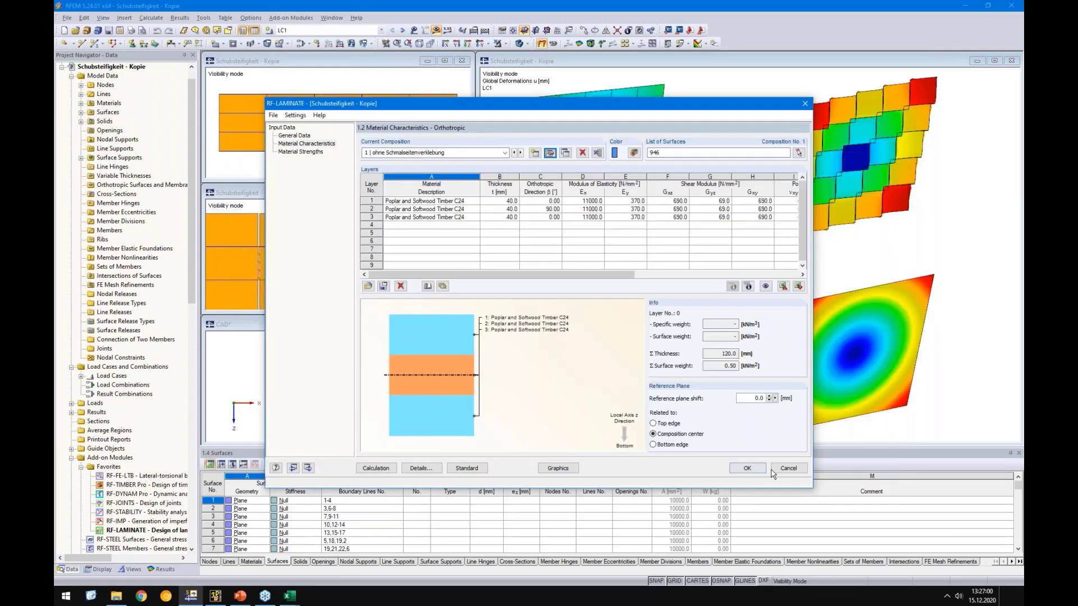
click(788, 469)
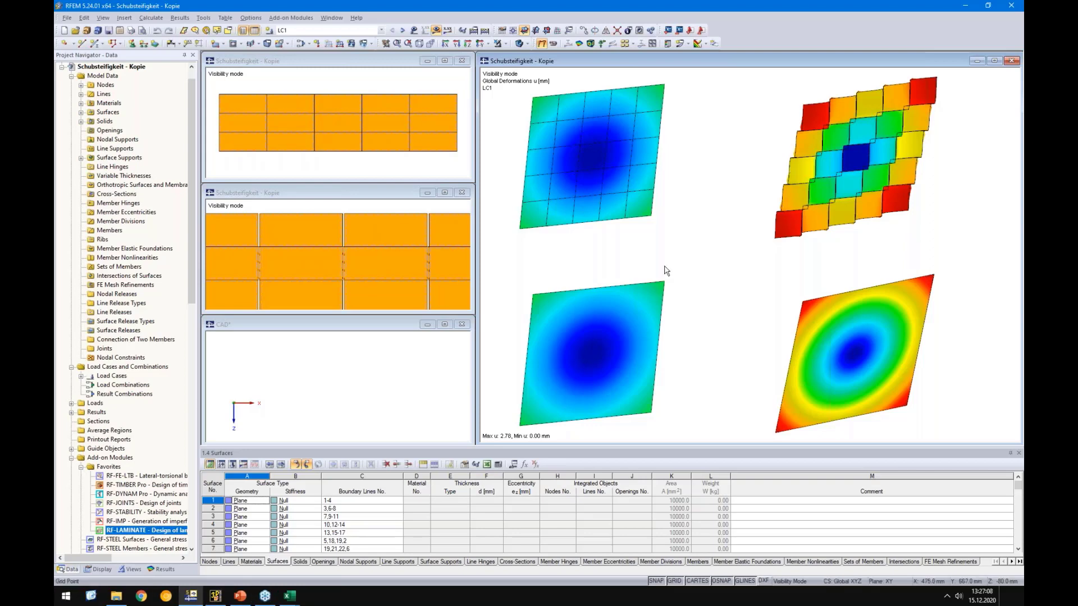
Step: Close the three Schubsteifigkeit - Kopie model windows and maximise the CAD wall model, bringing the RF-LAMINATE add-on module into view
mouse_move(296, 602)
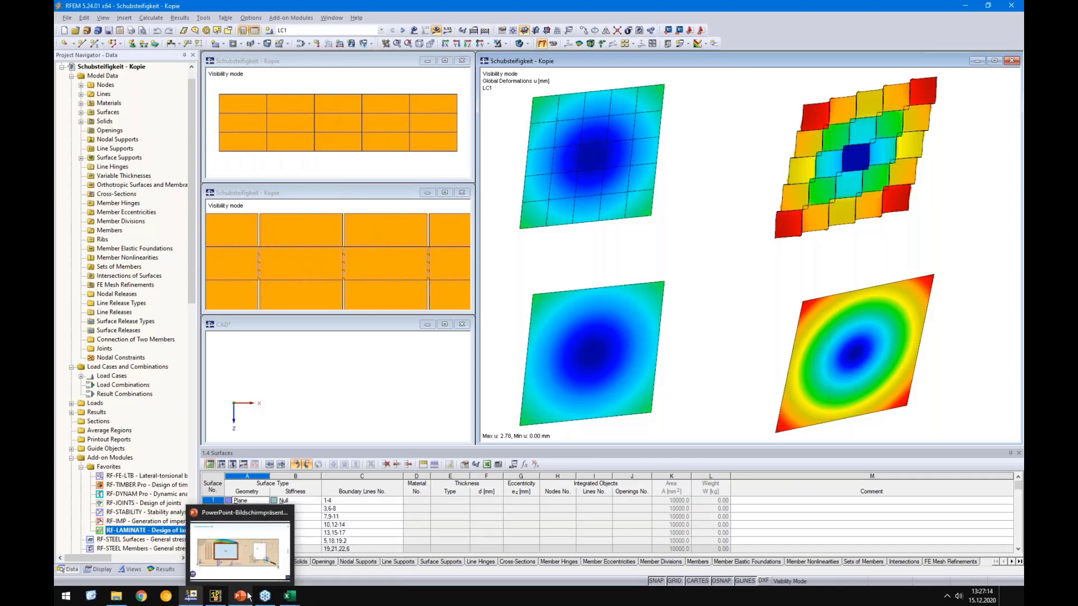
drag(991, 63, 852, 104)
click(872, 95)
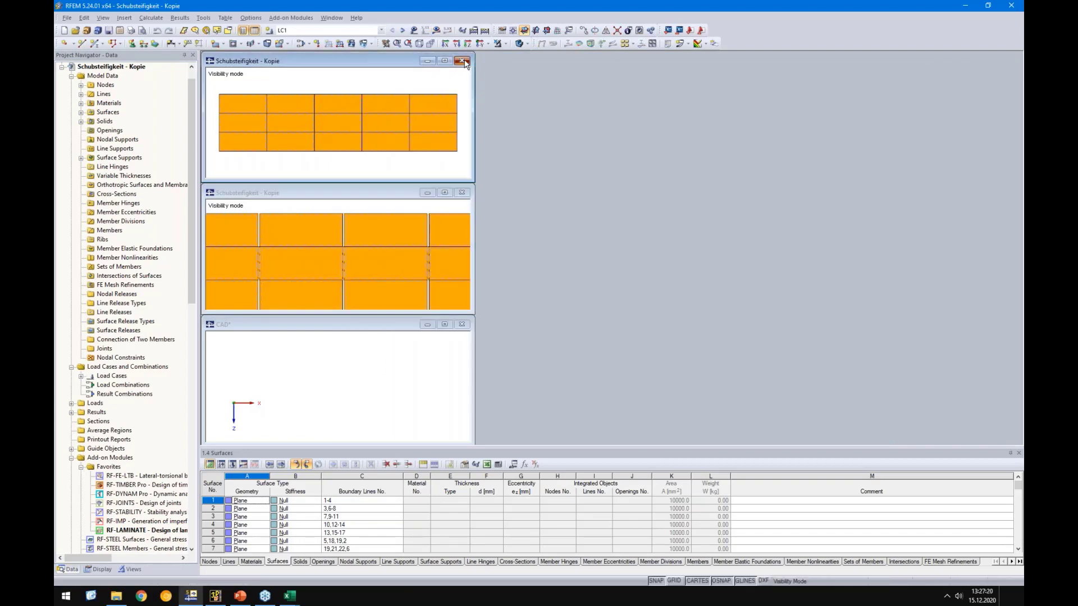
click(461, 60)
click(464, 194)
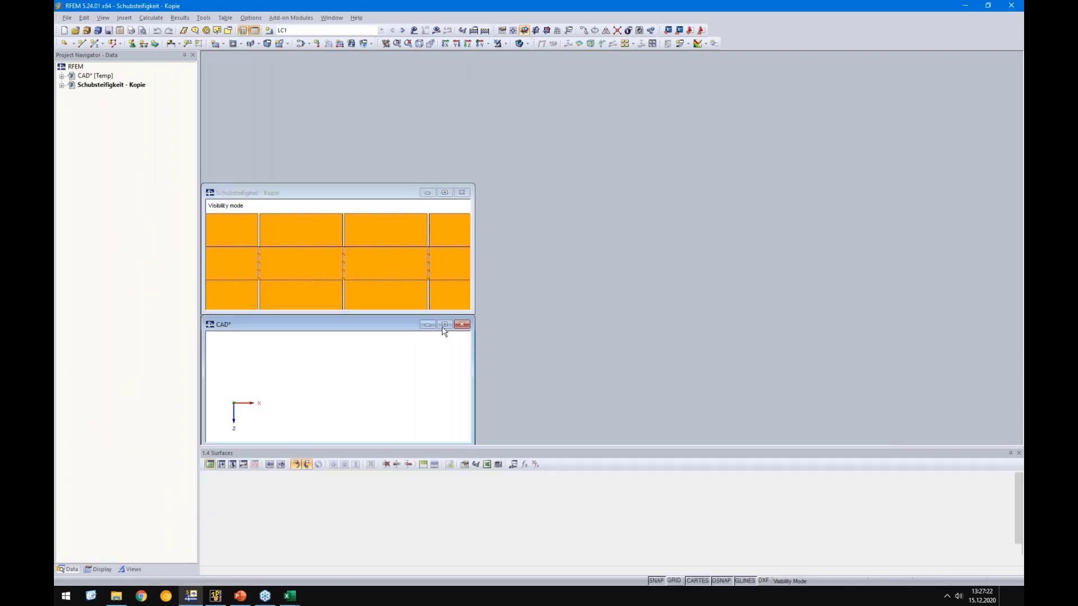
click(444, 324)
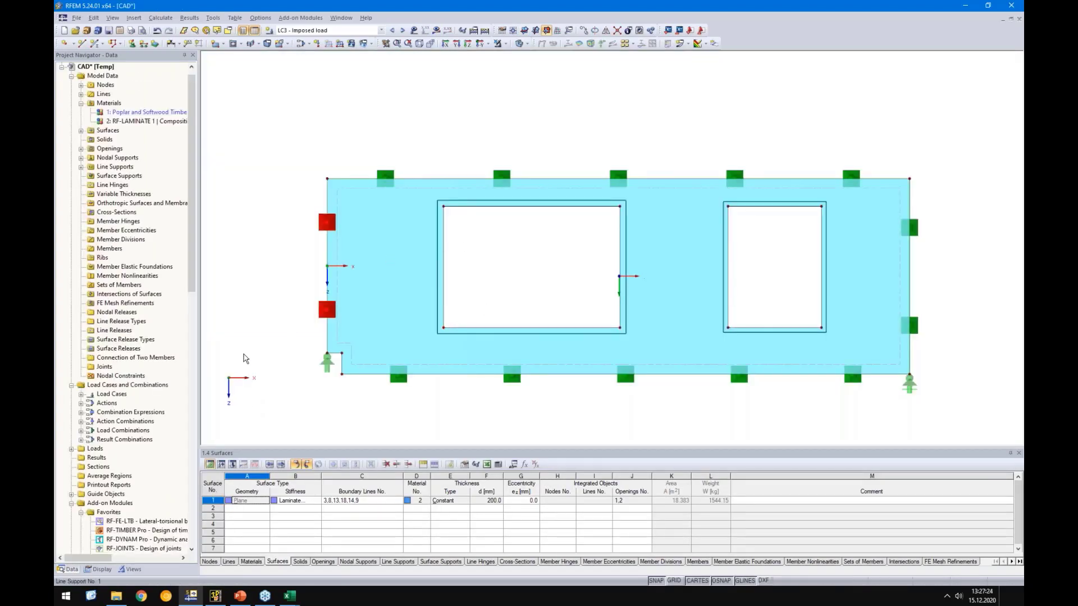
scroll(129, 394, down, 7)
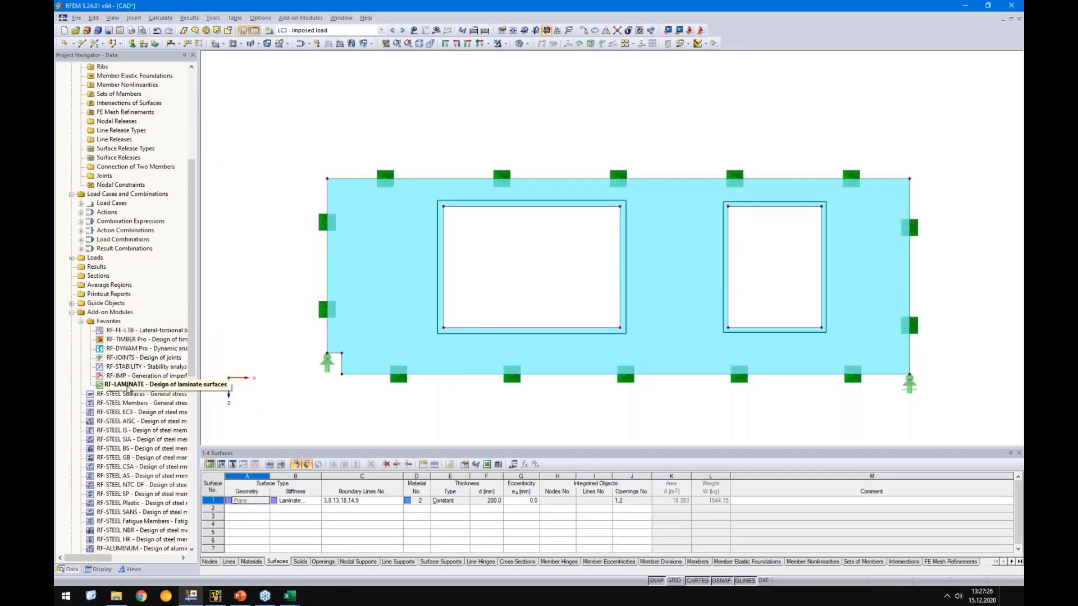
Step: Open the details of RF-LAMINATE composition 1 and switch to the Excel workbook Stiffness reduction.xlsx
double_click(127, 386)
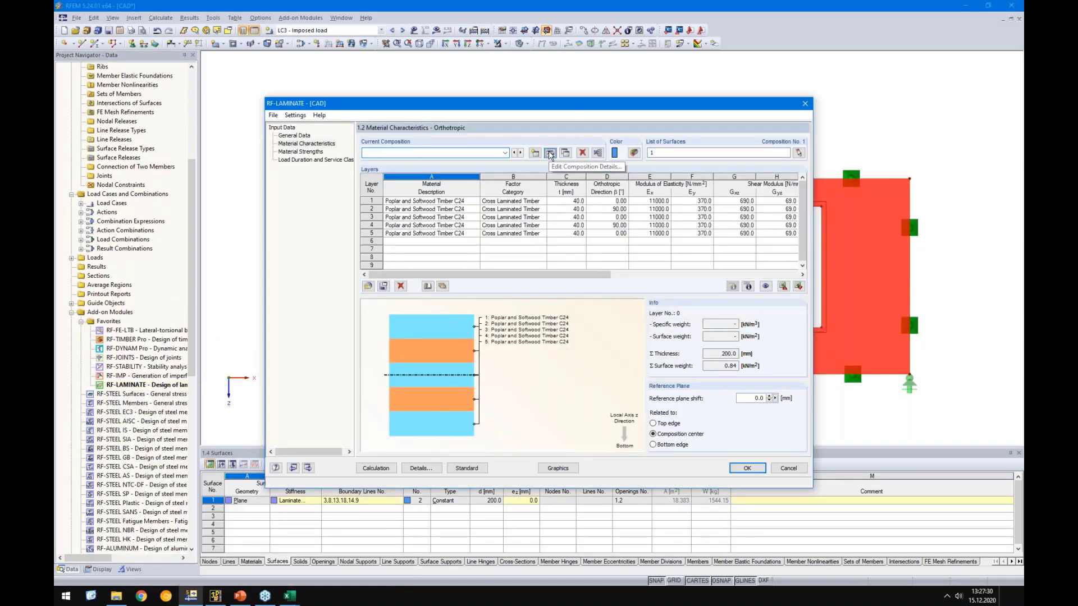
click(421, 468)
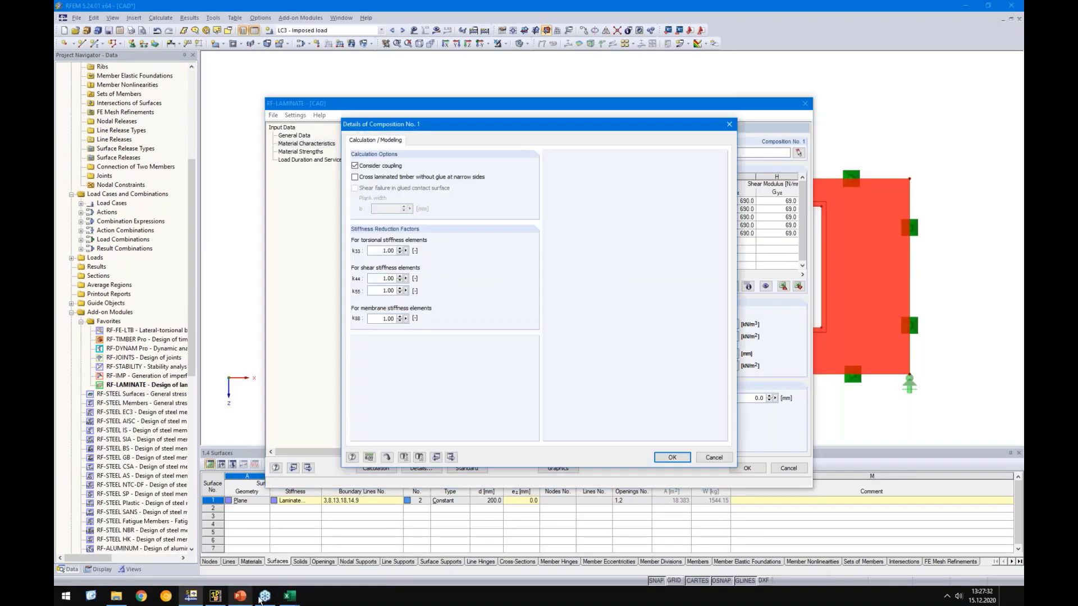
click(235, 553)
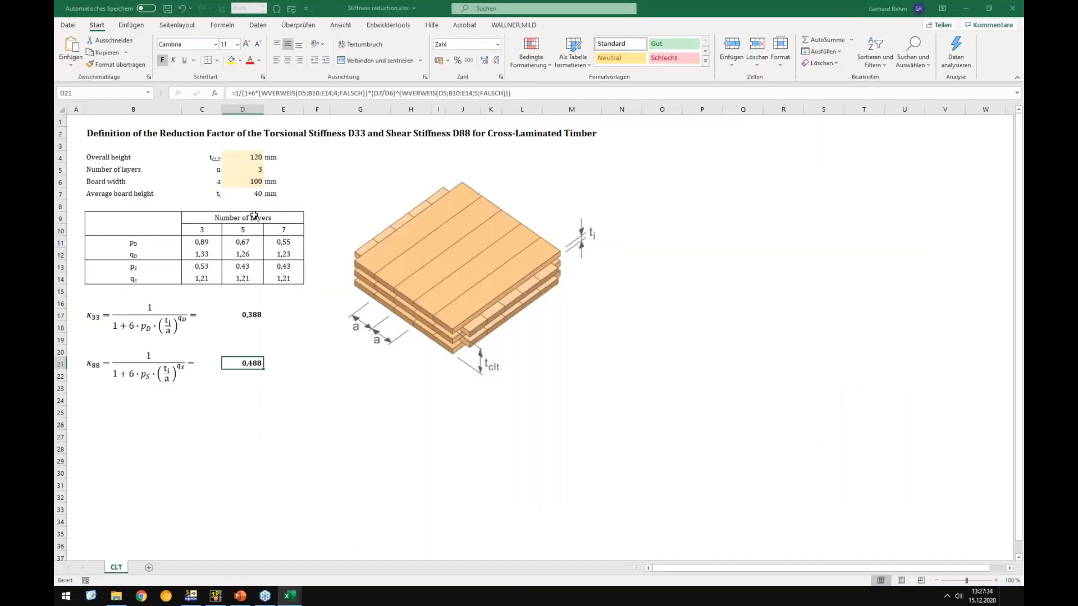
Step: Enter an overall height of 200 mm, 5 layers and a board width of 120 mm to calculate the reduction factors
click(248, 157)
text(200)
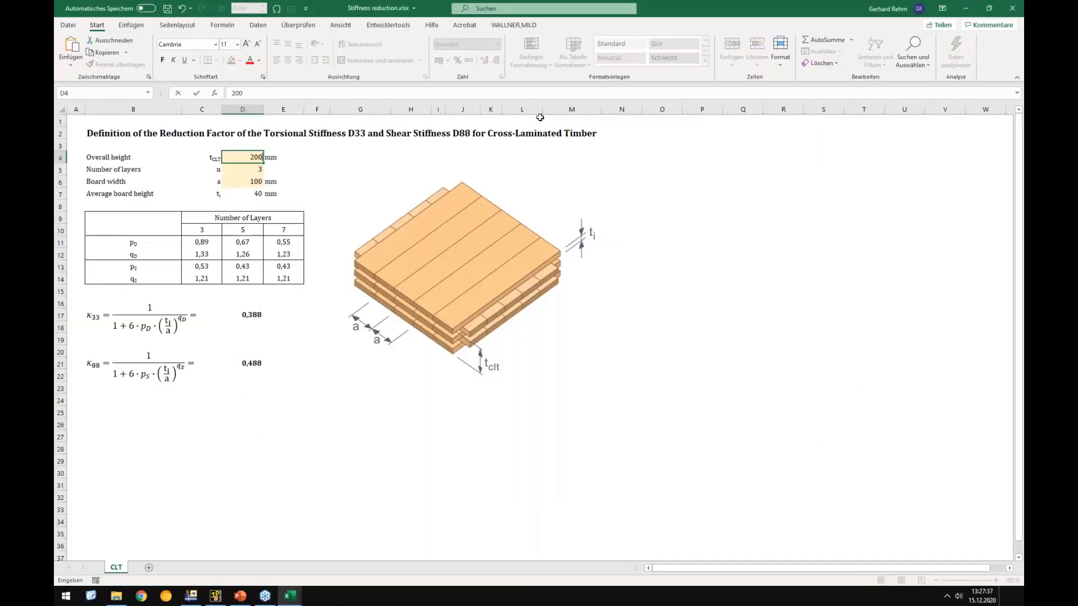
key(Return)
text(5)
key(Return)
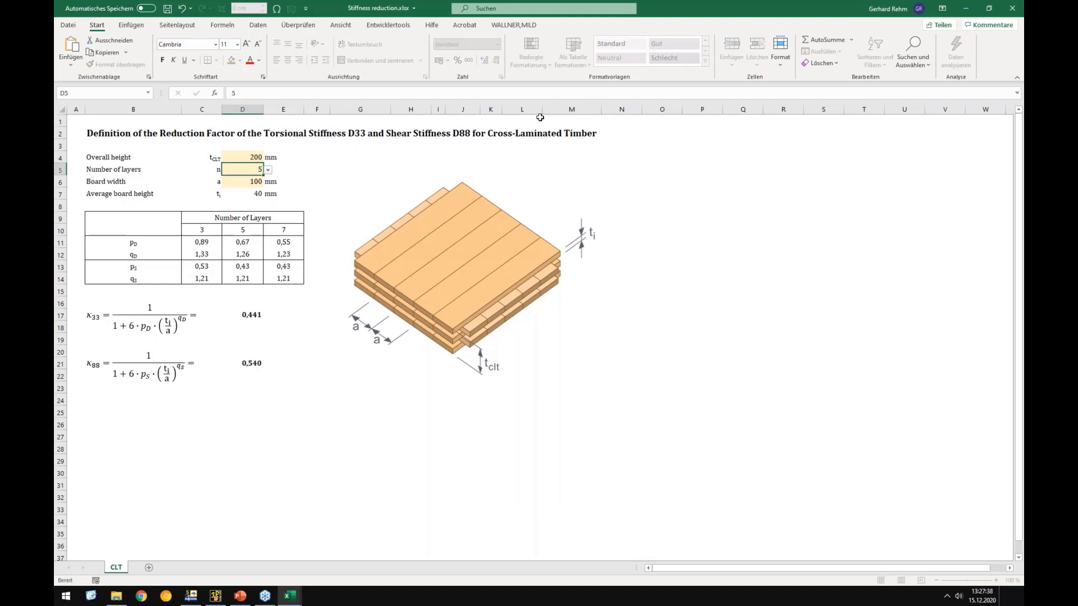
text(120)
key(Return)
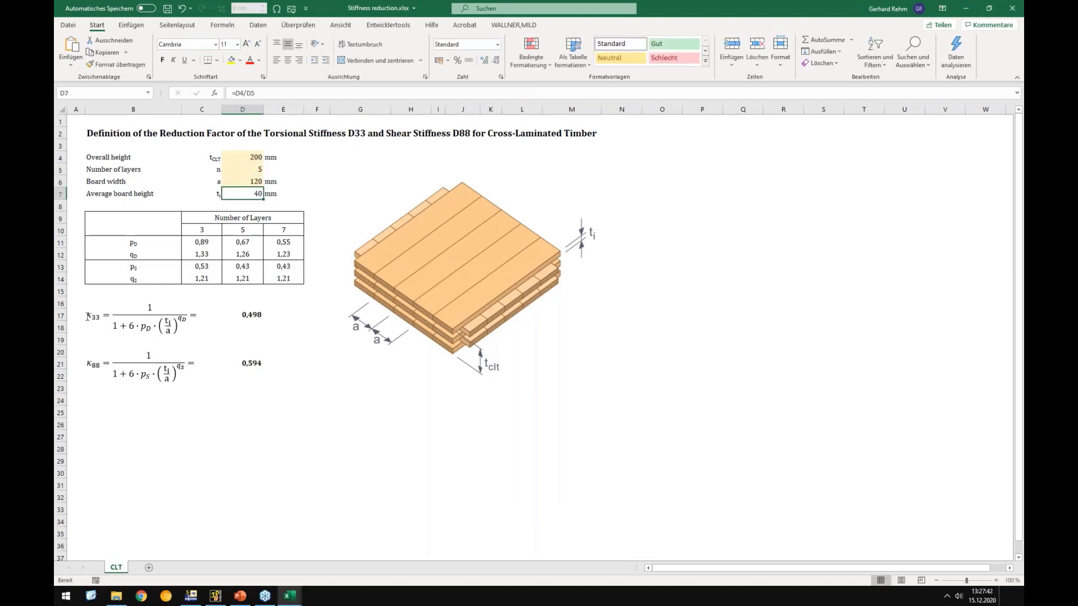
click(243, 316)
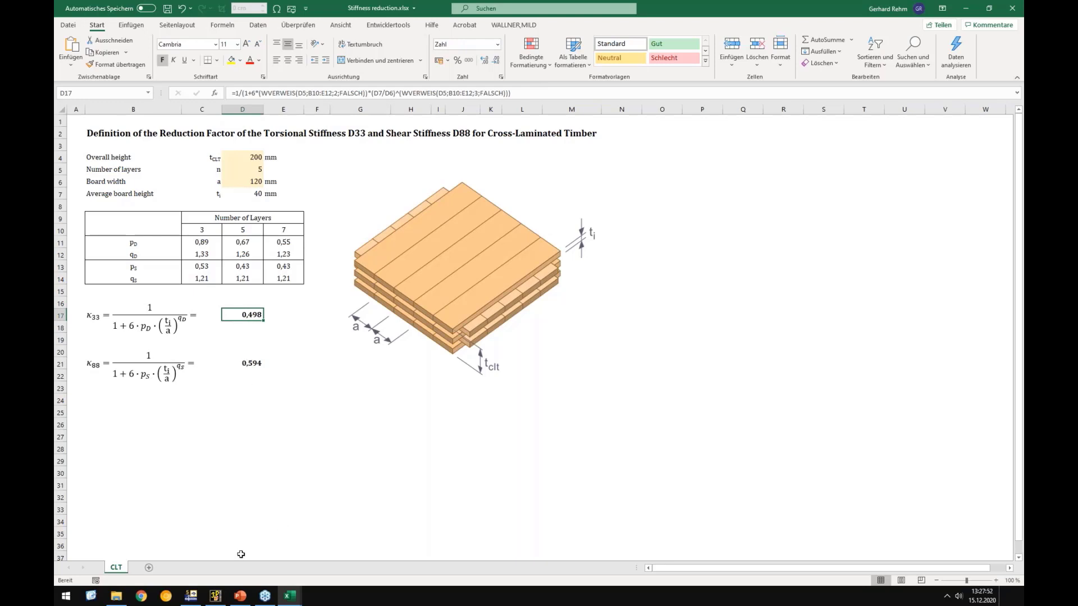
Step: Switch back to RFEM and set the composition's torsional reduction factor k33 to 0.50 and the membrane factor k88 to 0.60
click(191, 600)
text(0.5)
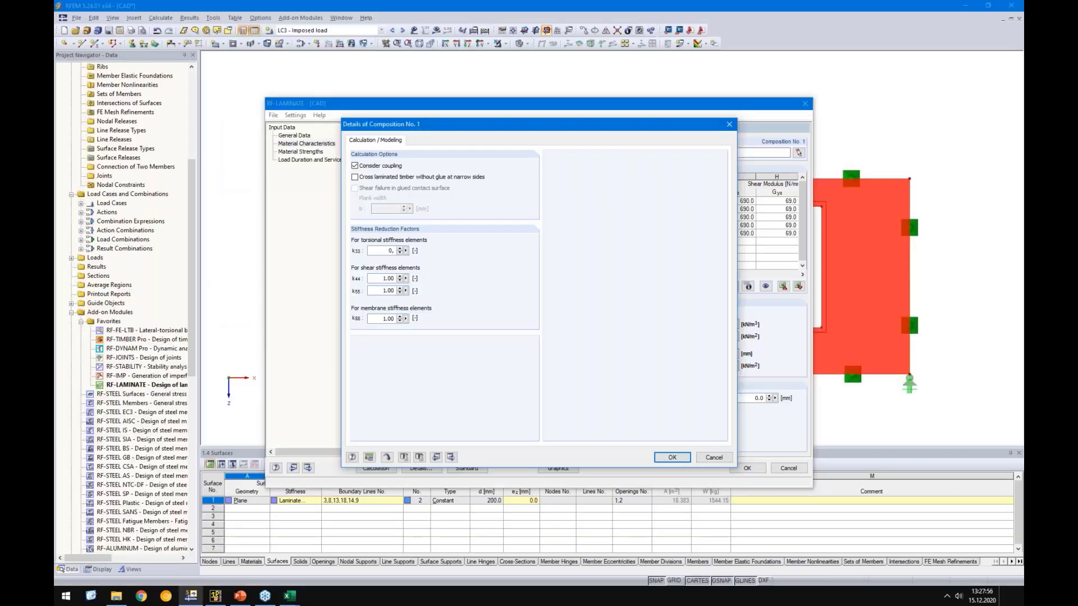
key(Tab)
key(Tab)
key(Tab)
text(0.6)
key(Tab)
Step: Define the cross-laminated timber without glue at narrow sides and consider shear failure in the glued contact surface with a plank width of 120 mm
click(375, 178)
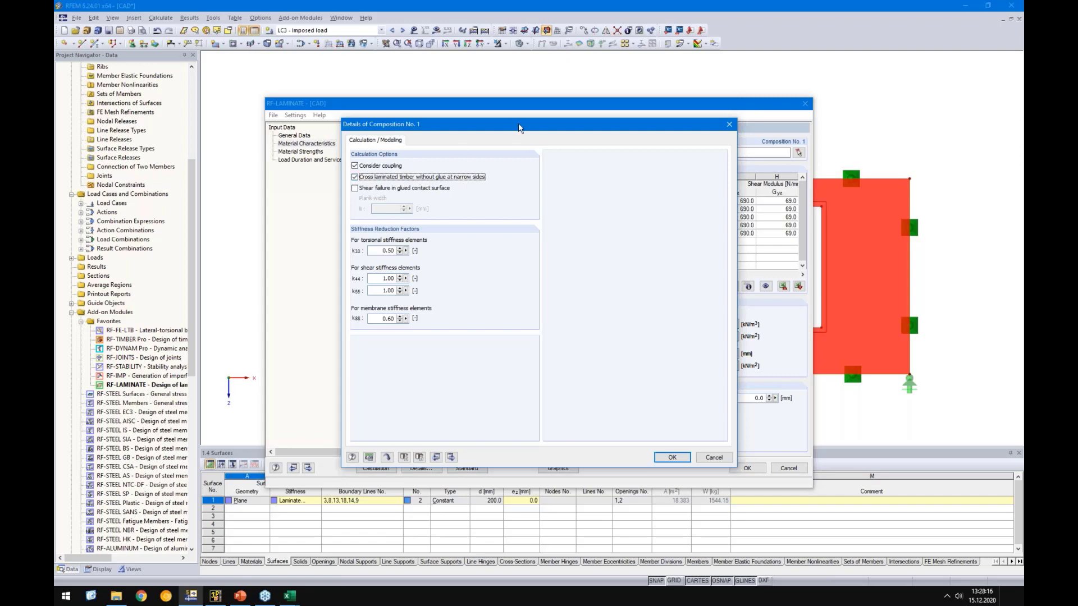
drag(519, 128, 346, 136)
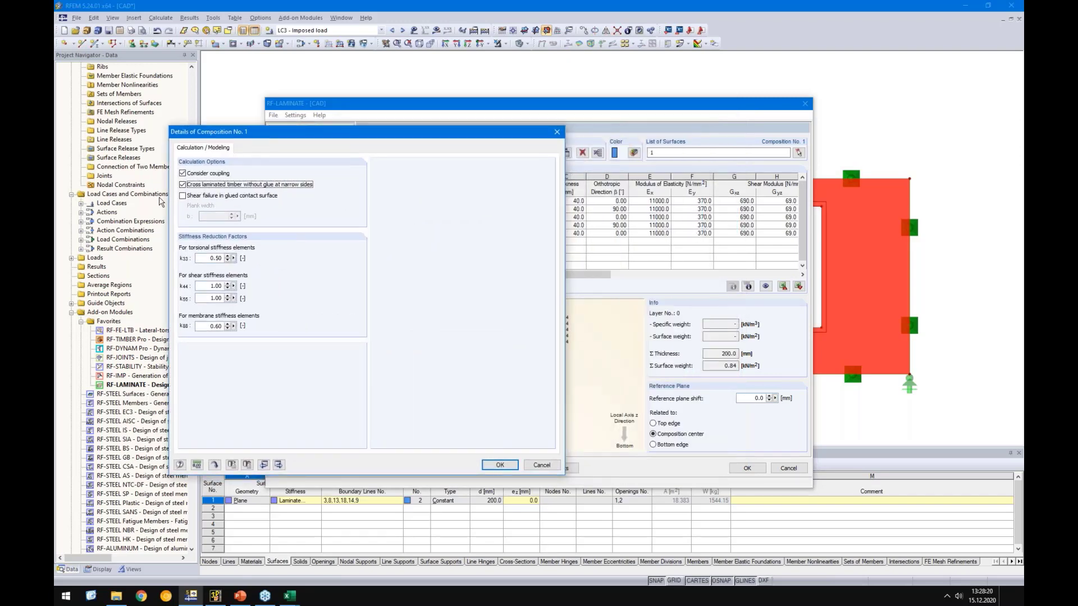
click(182, 196)
key(Tab)
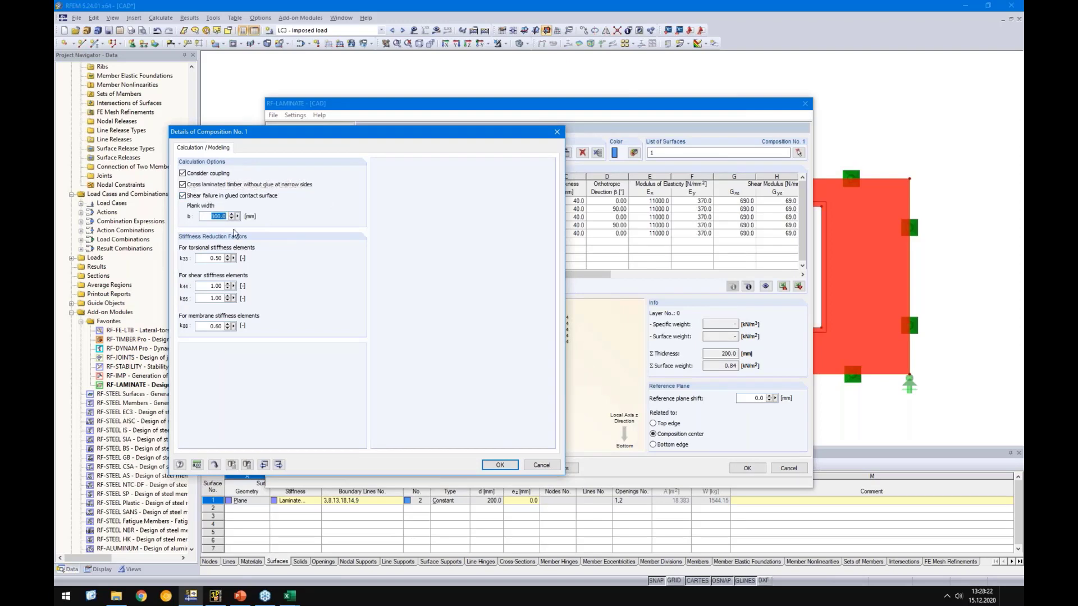
text(120)
click(499, 465)
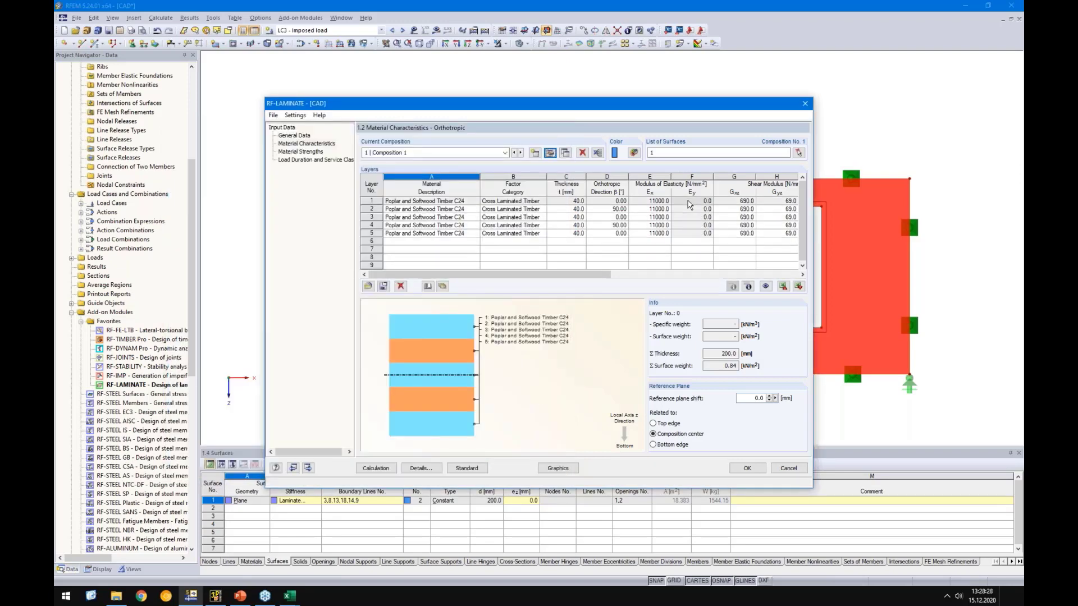
Step: Check the modulus of elasticity Ey of all five layers and run the RF-LAMINATE calculation
drag(691, 233, 685, 206)
click(691, 236)
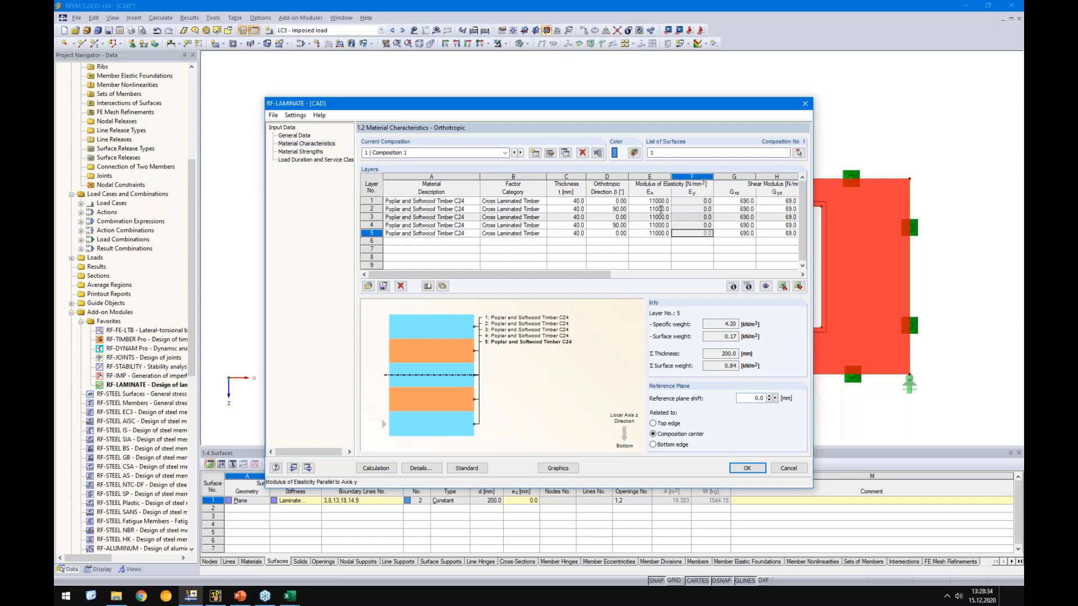
click(692, 202)
drag(693, 209, 686, 242)
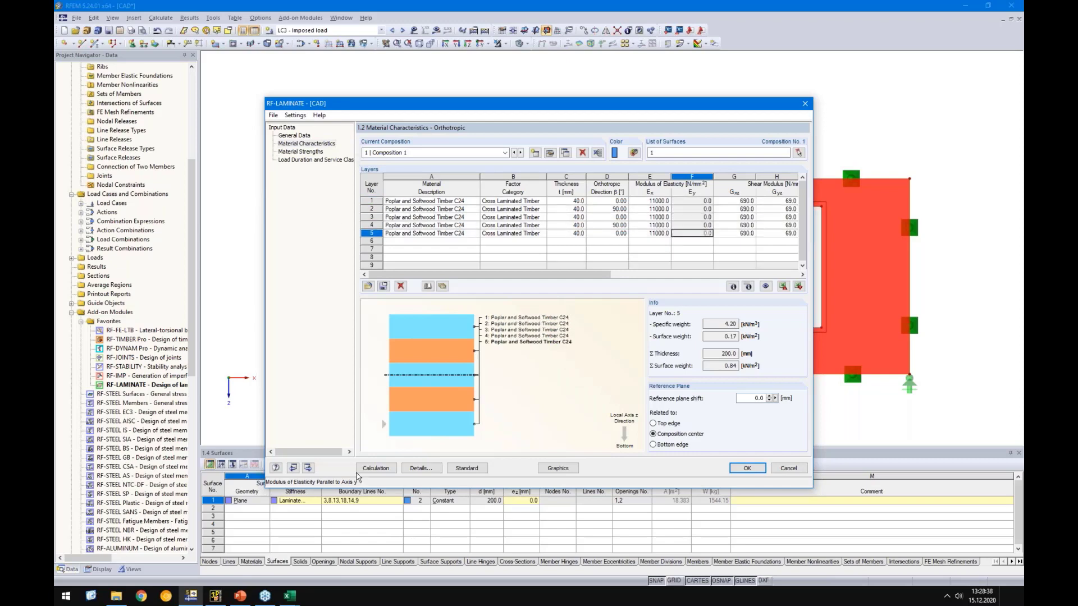
click(384, 469)
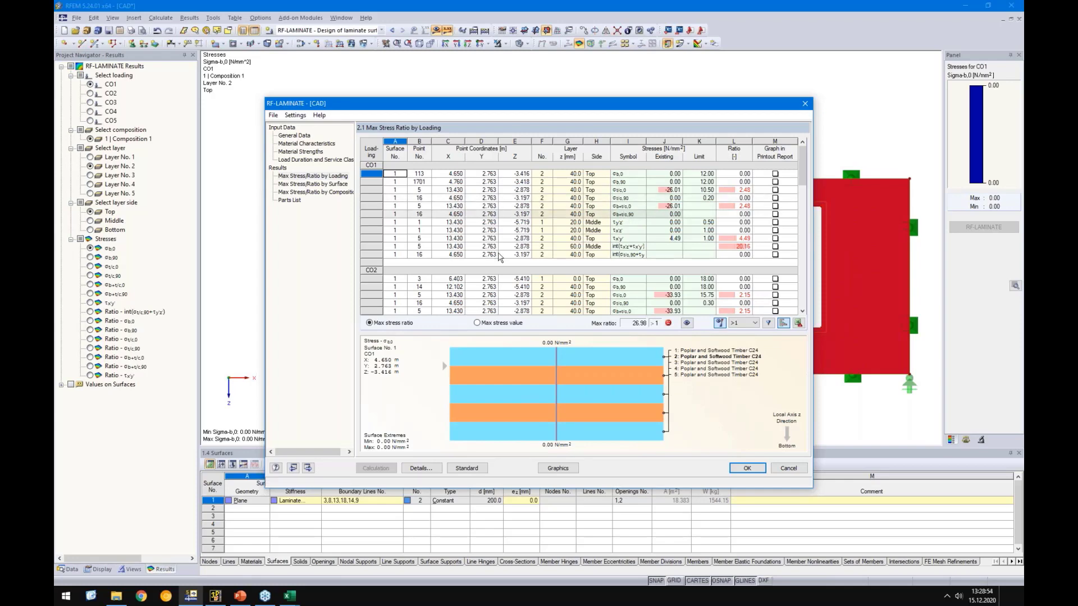
Step: Limit the displayed stresses to σt/c,0 and τx'y' in the middle of the layers, excluding all top/bottom layer stresses
click(421, 468)
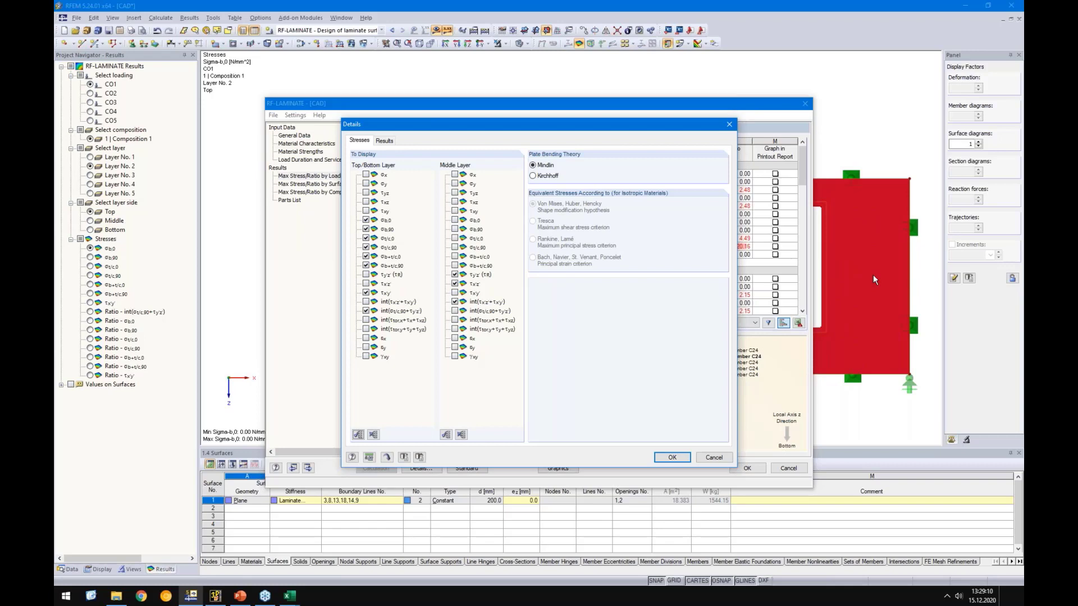
click(373, 435)
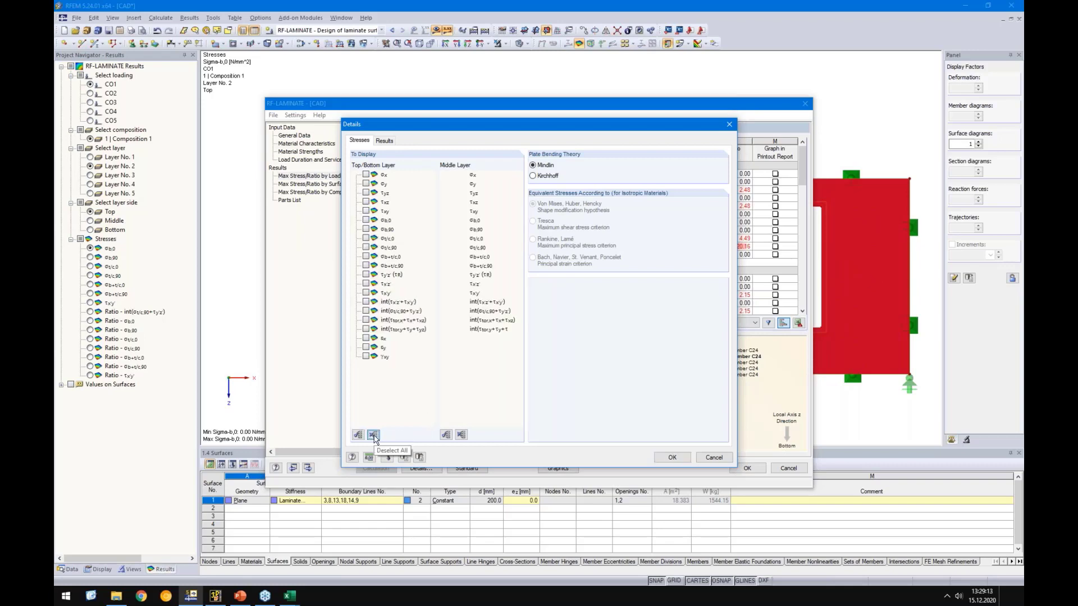
click(460, 434)
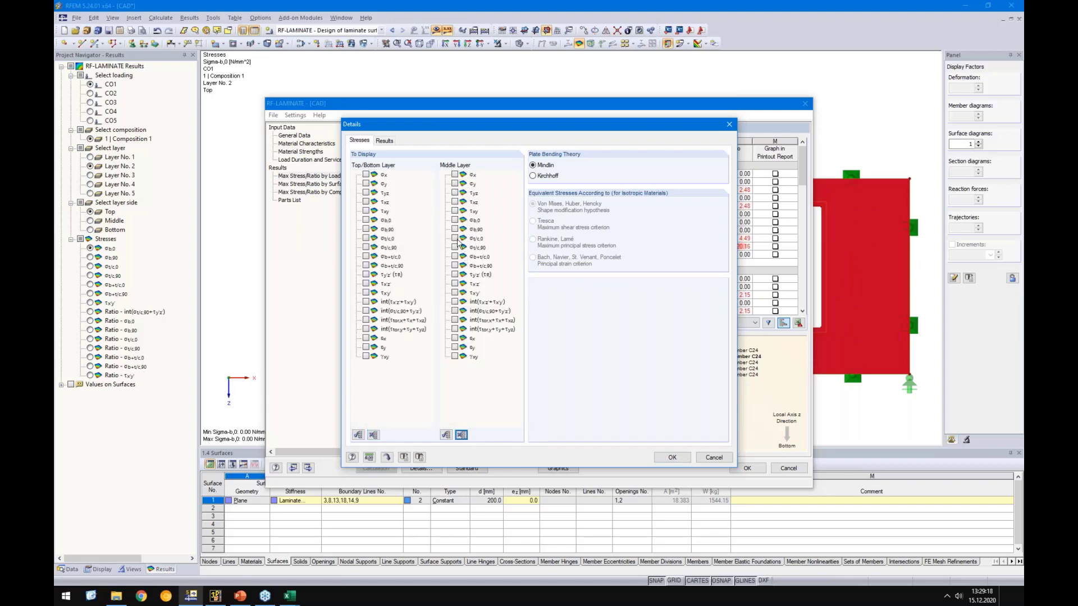
click(455, 239)
click(680, 460)
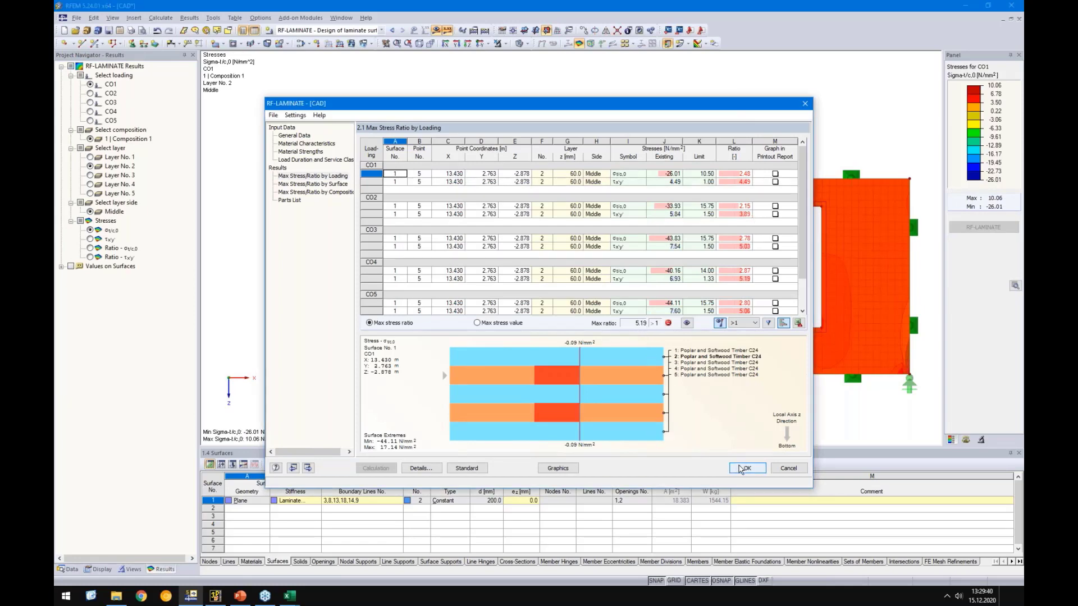
Step: Locate the maximum τx'y' stress ratio of CO4 at the nodal support and return to the model's graphical results
click(735, 279)
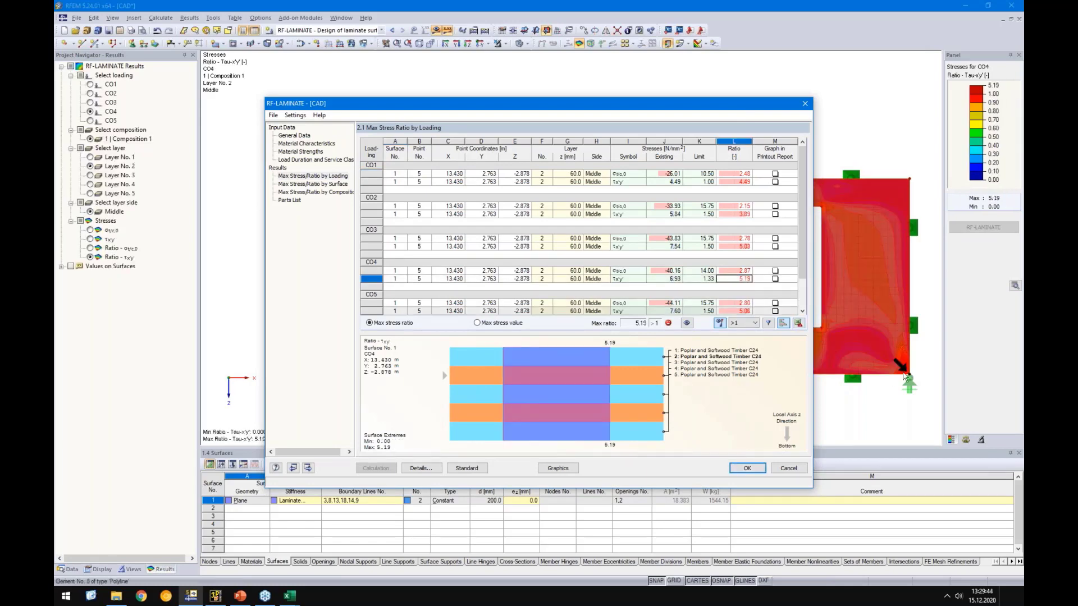
scroll(904, 377, up, 3)
scroll(908, 380, up, 2)
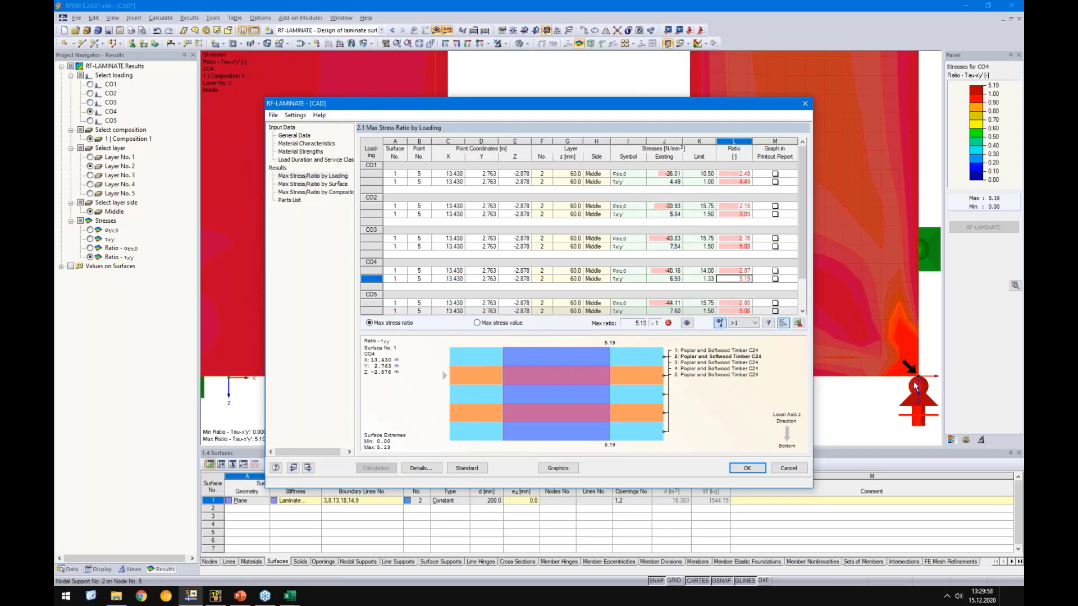
click(749, 469)
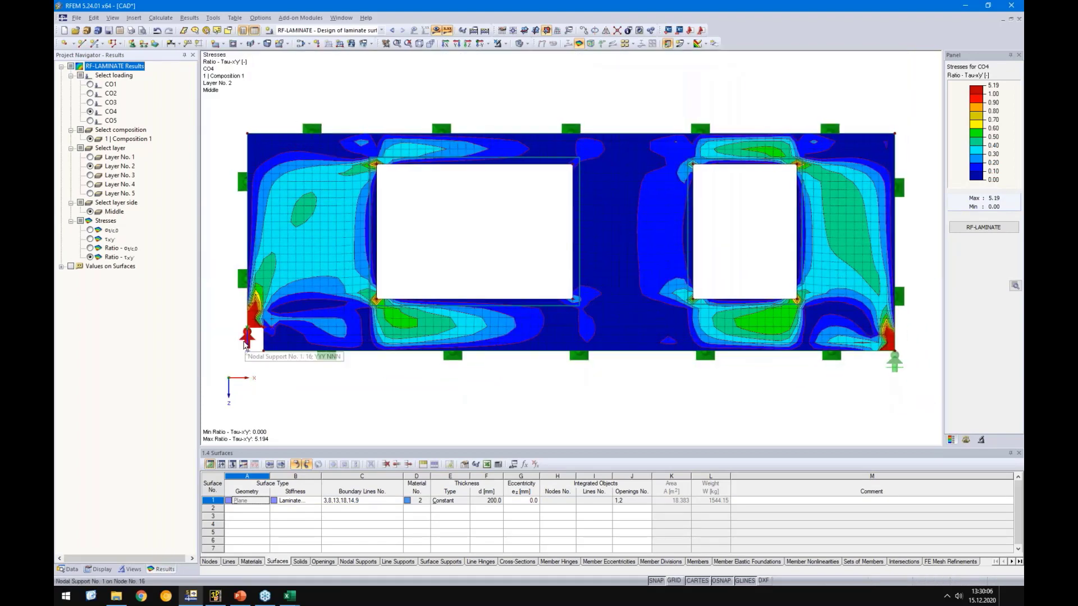
Step: Delete the nodal supports at the wall's two lower corners, accepting the deletion of all results
click(245, 346)
key(Delete)
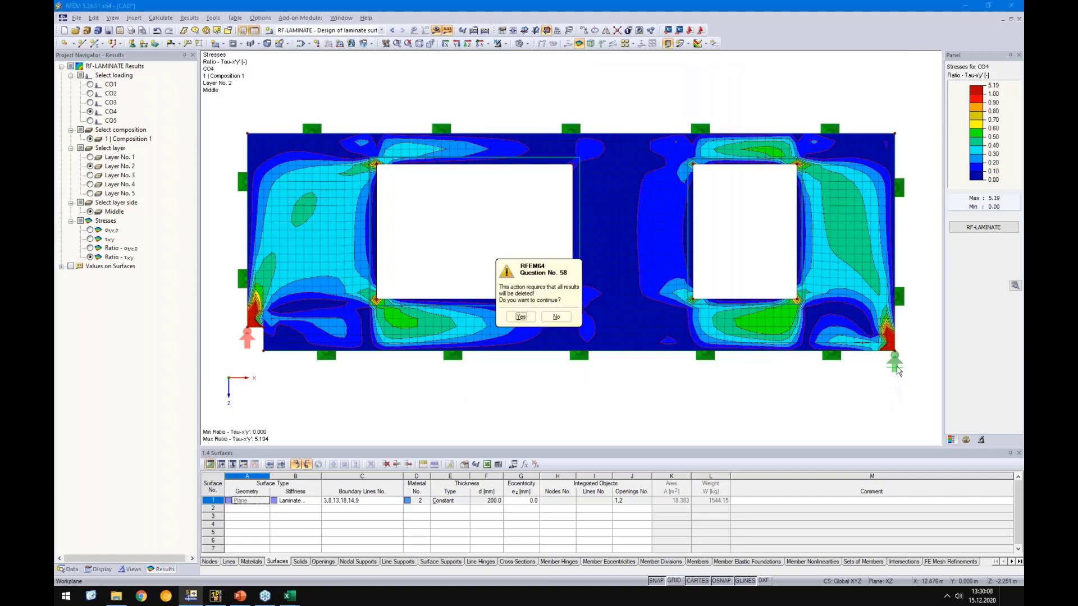
key(Return)
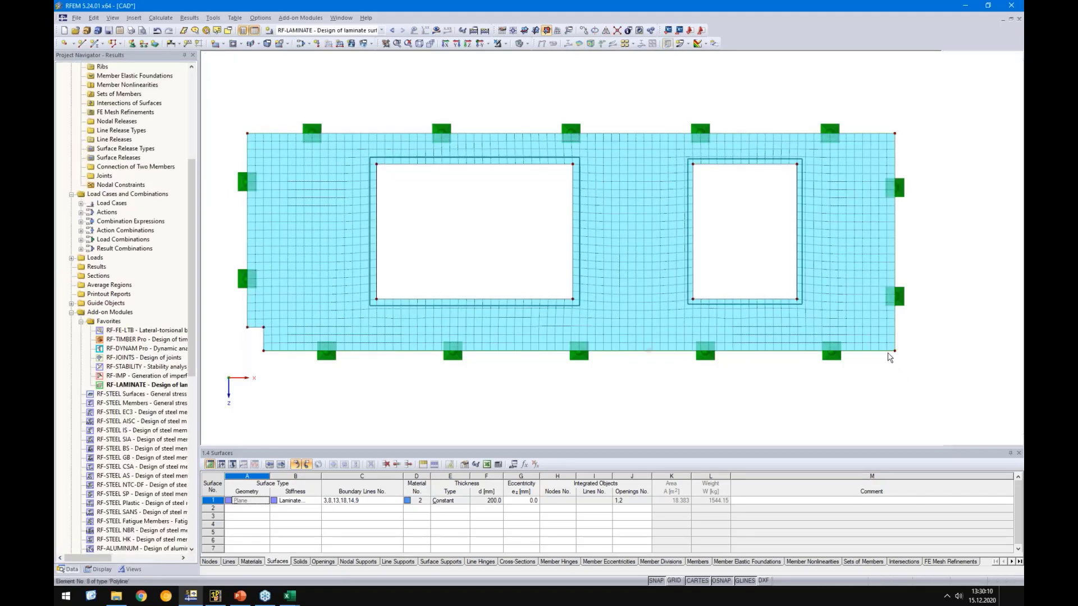
Step: Divide the wall's bottom edge line by a new node 0.2 m from its line end and delete the short segment's line support
right_click(887, 351)
mouse_move(935, 138)
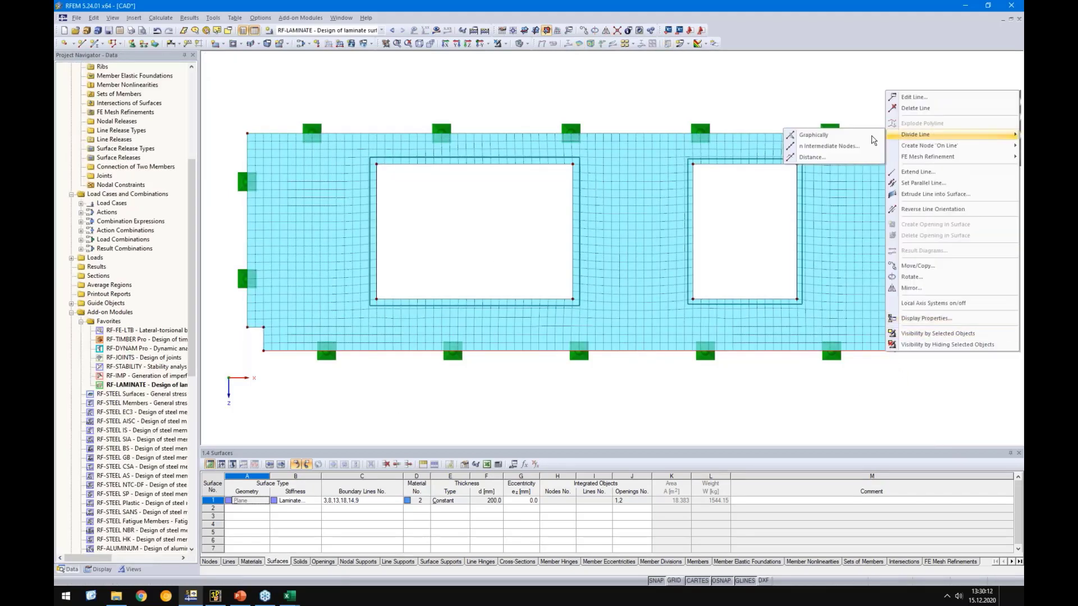
click(825, 158)
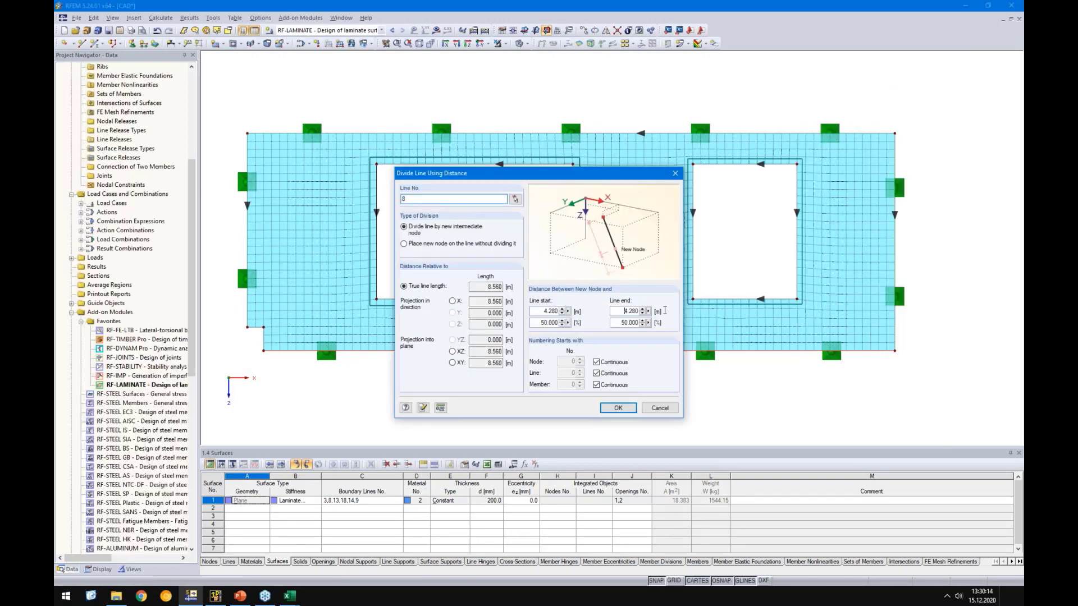
key(shift+End)
text(0)
text(,2)
drag(532, 311, 667, 314)
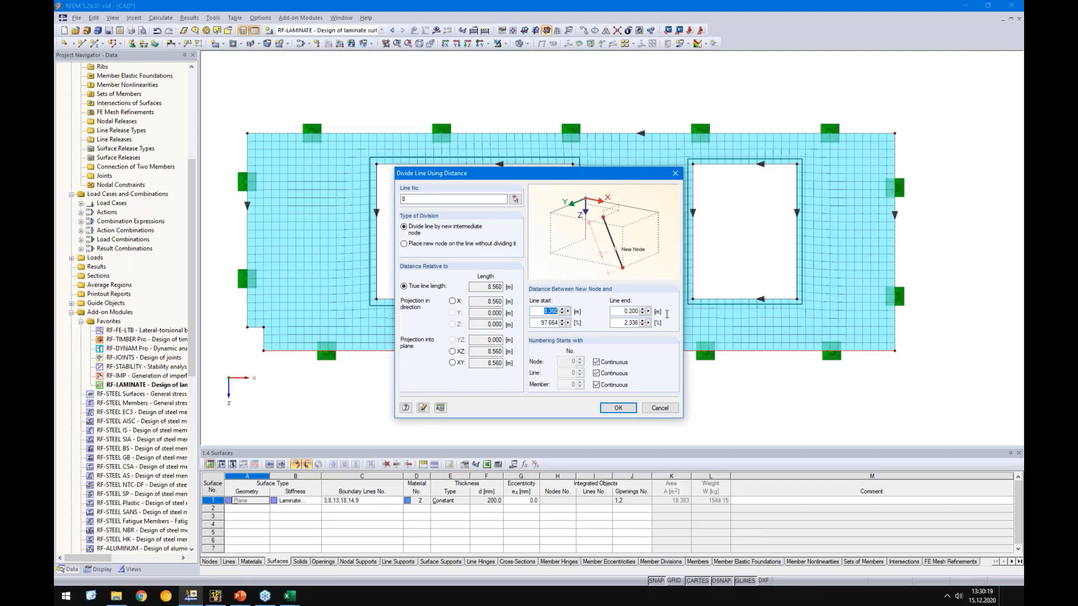
click(615, 409)
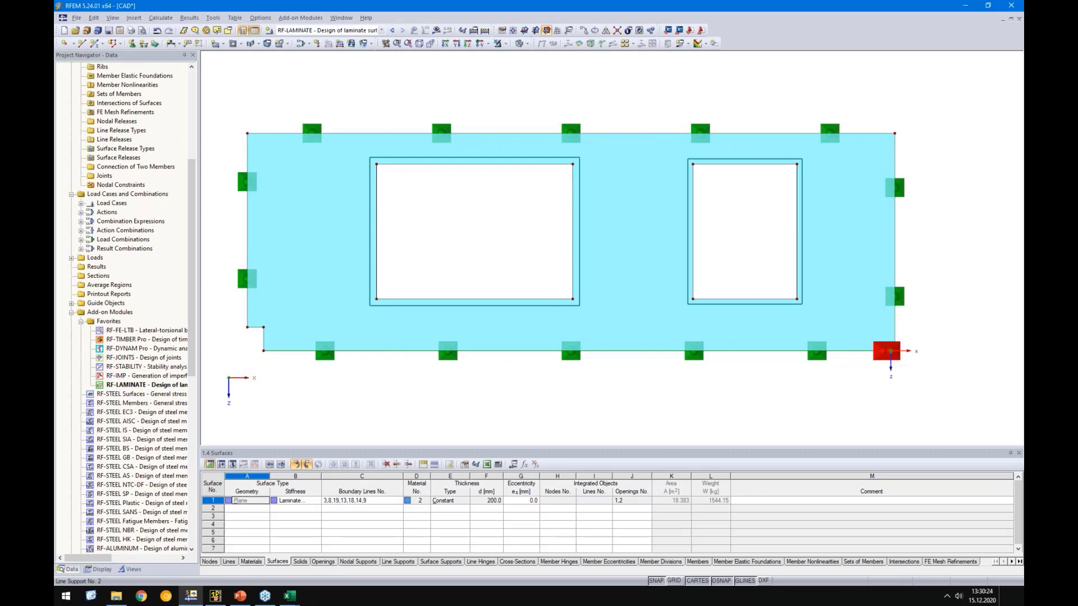
key(Delete)
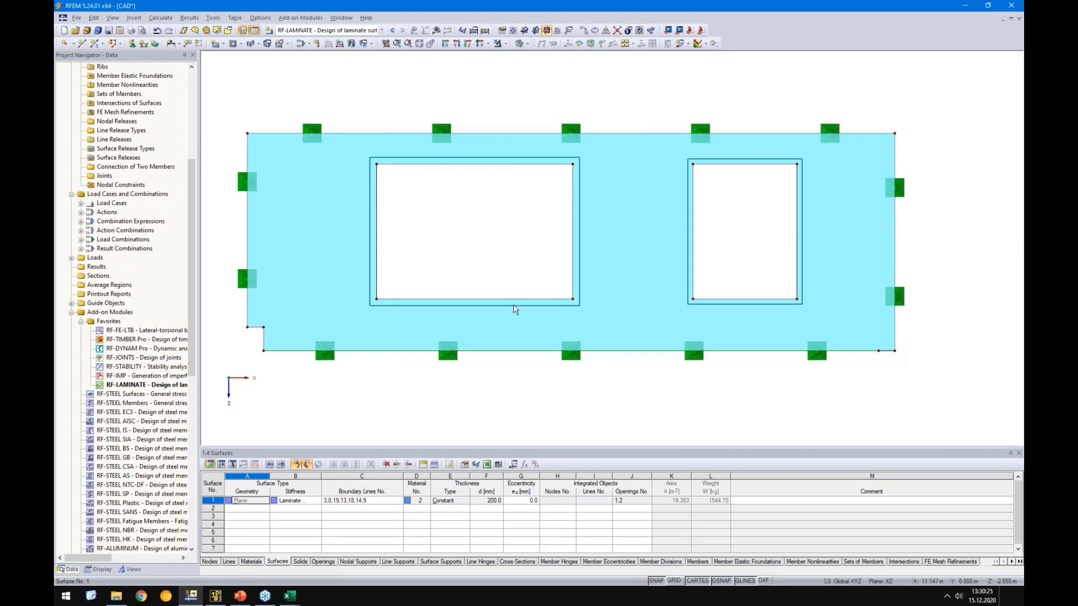
Step: Define a new line support in global axes, fixed in Y and Z, with a spring constant of 0.01 kN/m² in X
click(145, 45)
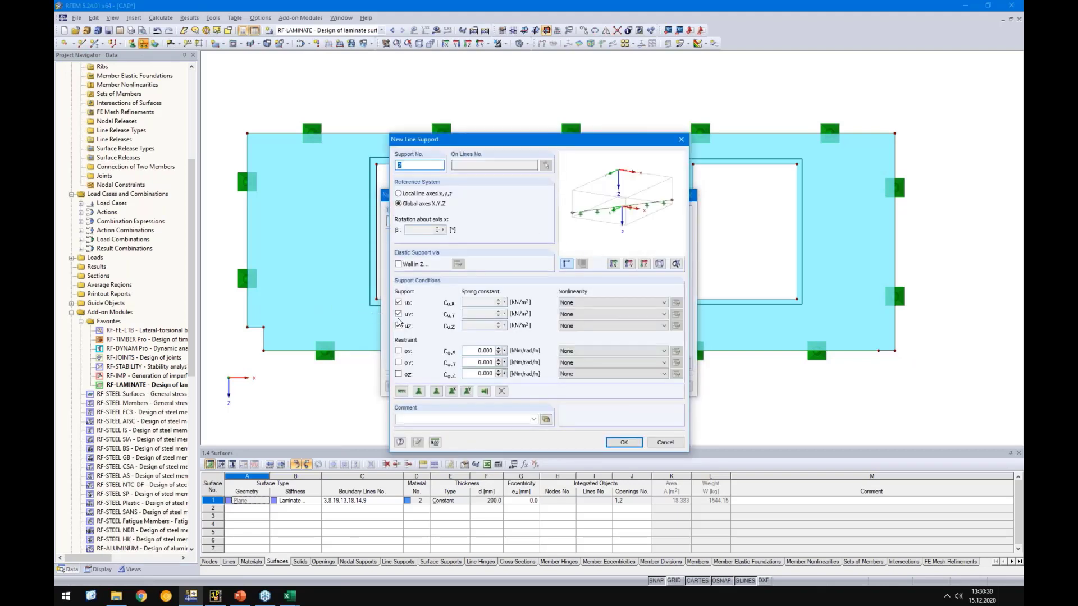
click(398, 303)
click(399, 303)
text(01)
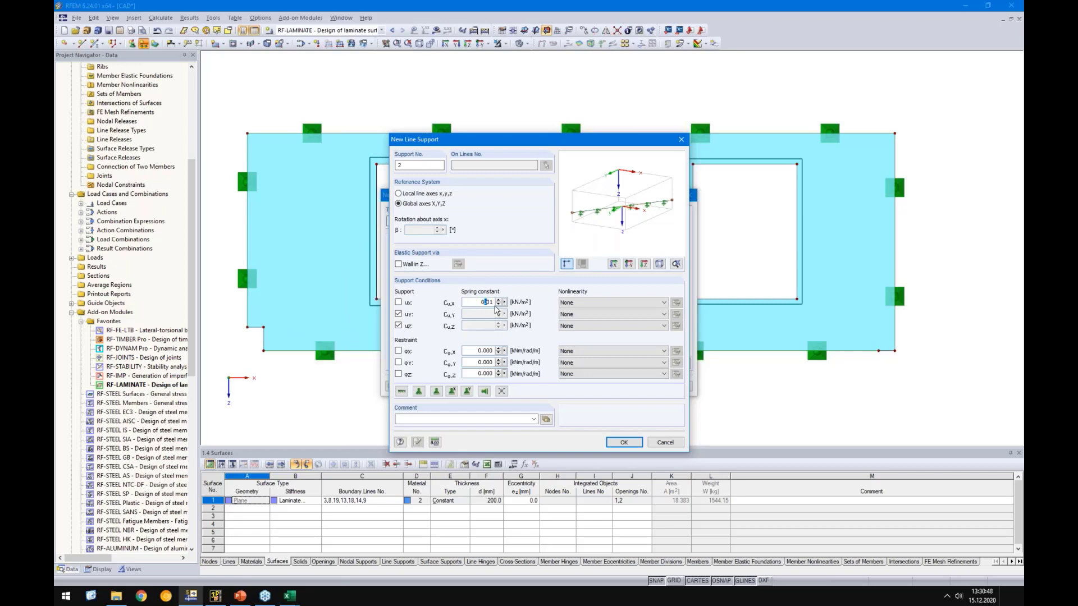
click(624, 442)
click(630, 388)
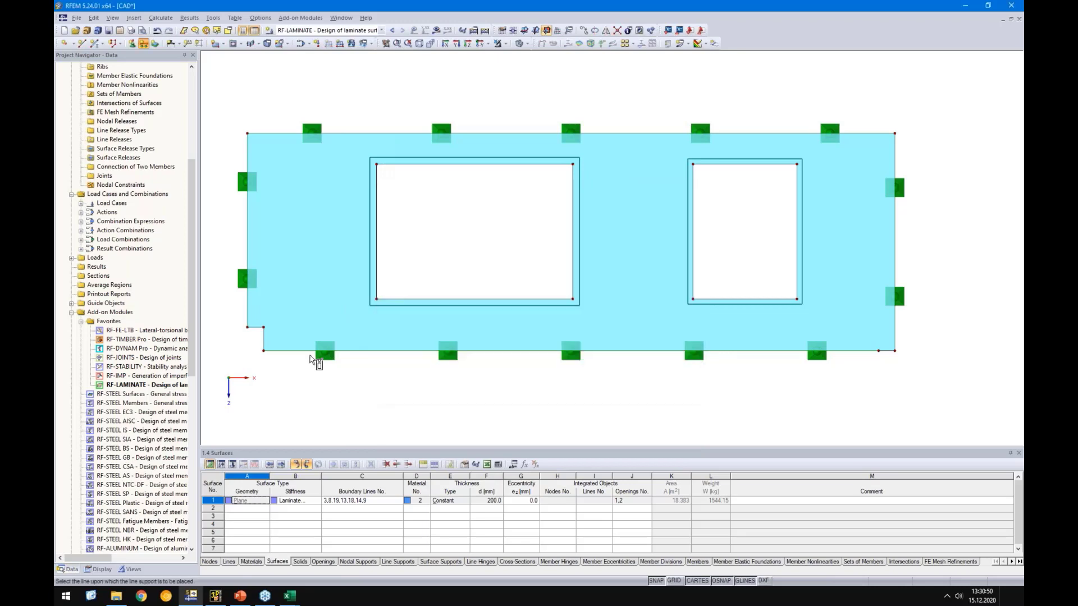
Step: Assign the new line support to the short notch edge and to the short segment at the opposite end of the bottom edge
click(255, 328)
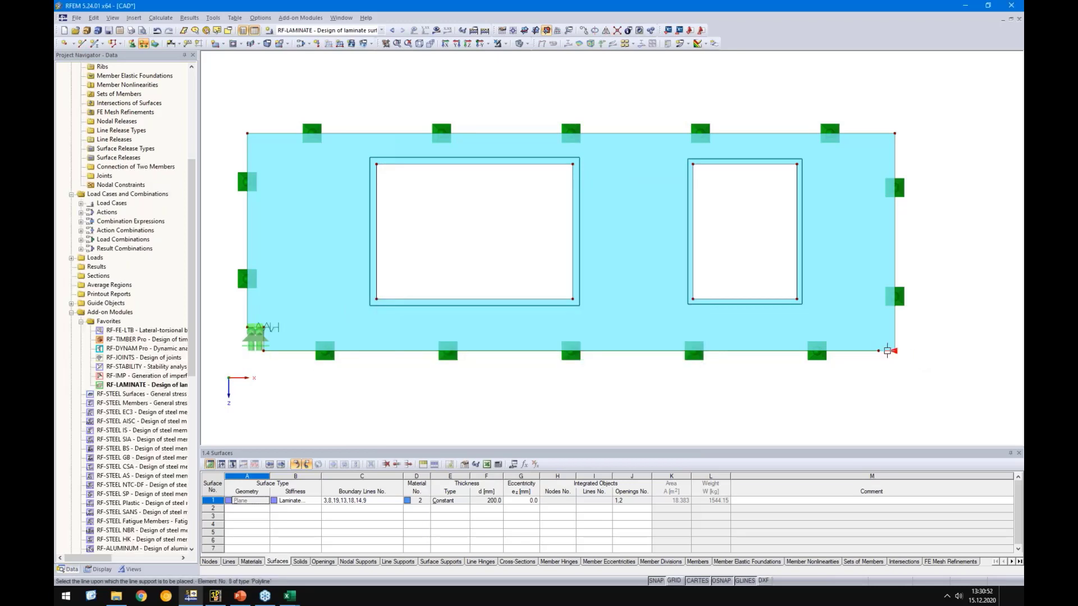
click(887, 351)
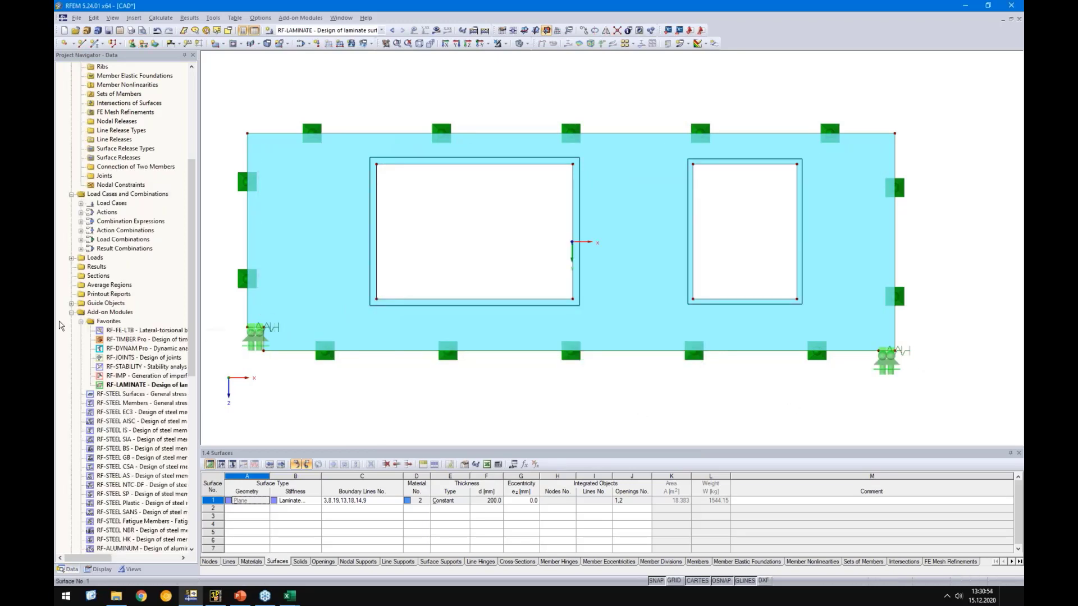
scroll(488, 385, down, 2)
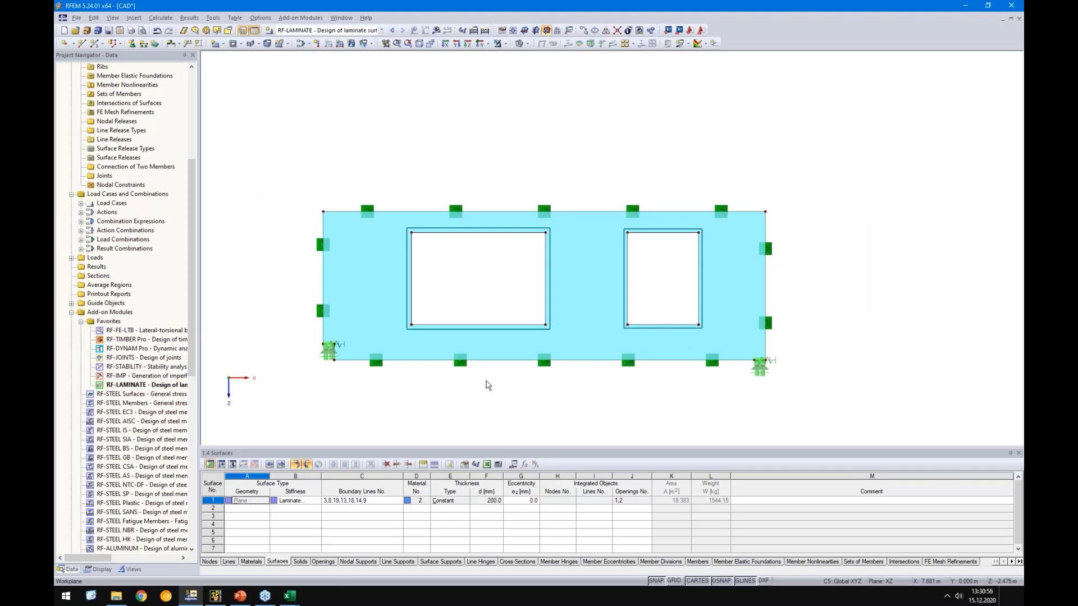
Step: Run the RF-LAMINATE calculation for the wall and display the governing CO4 stress ratio in the model
double_click(161, 384)
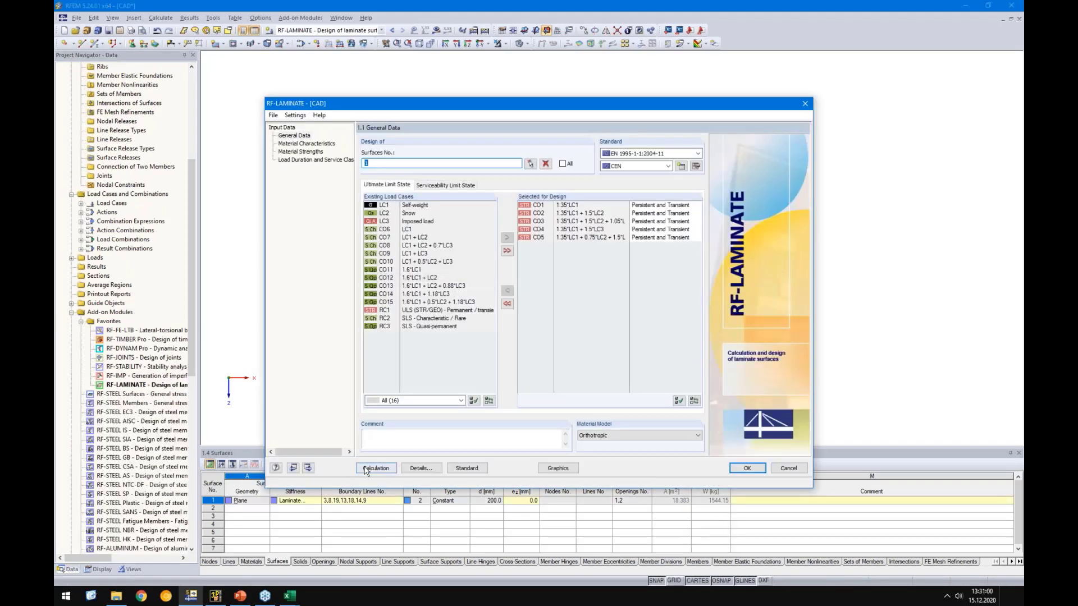
click(376, 468)
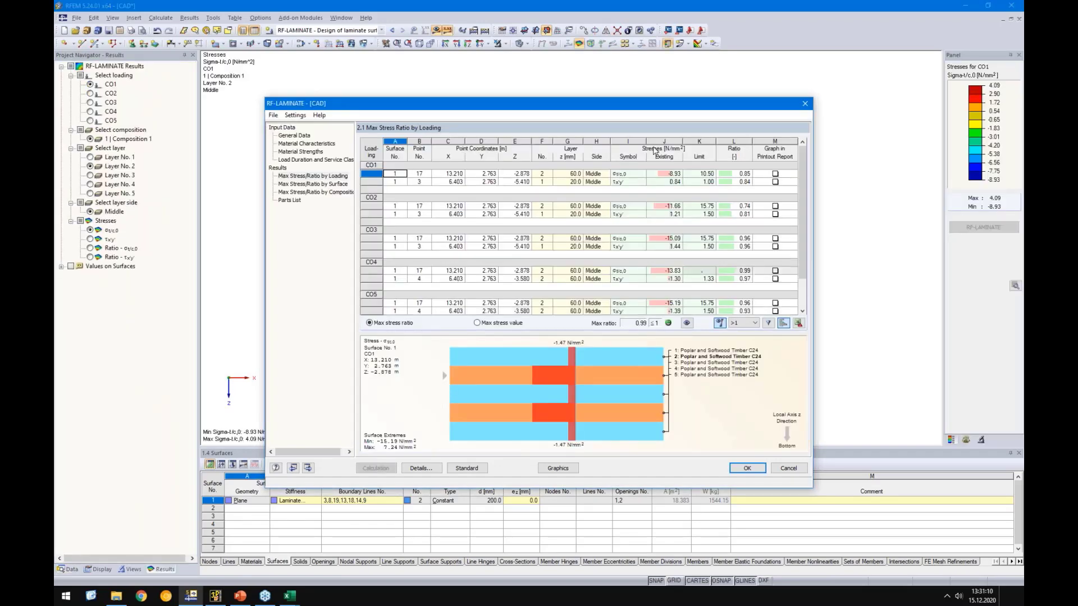
drag(655, 104, 378, 37)
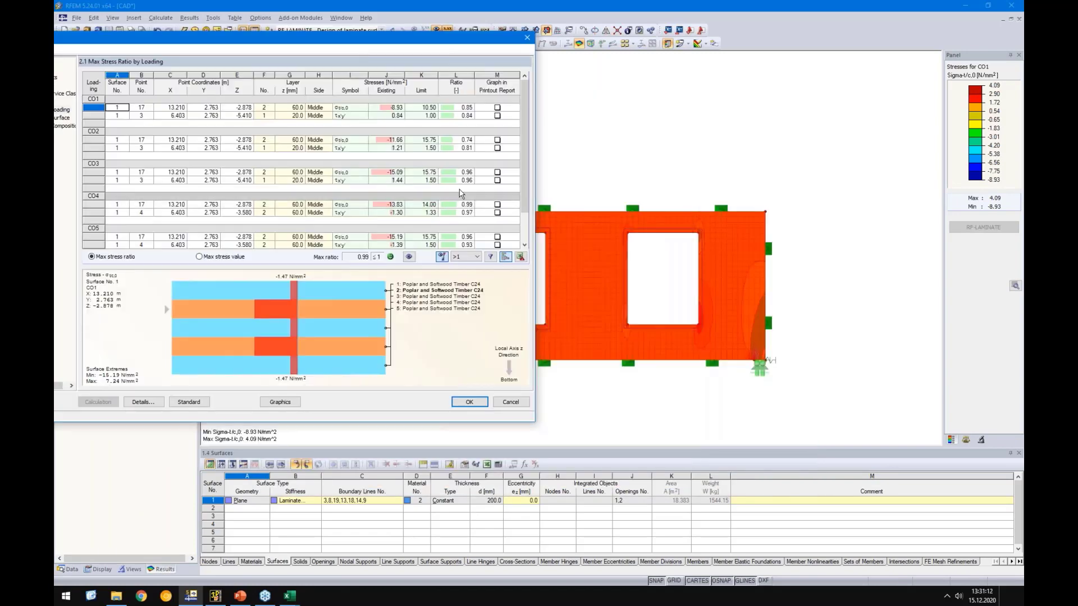
click(463, 205)
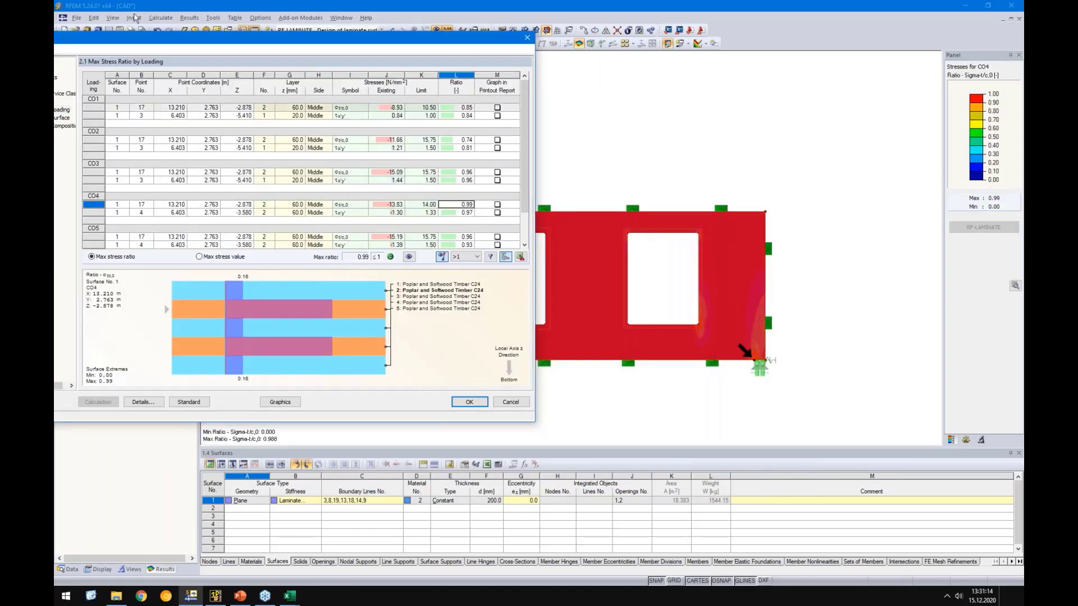
Step: Remove CO1, CO2, CO3 and CO5 from the ultimate limit state design, leaving only CO4, and recalculate
drag(234, 38, 571, 69)
click(354, 101)
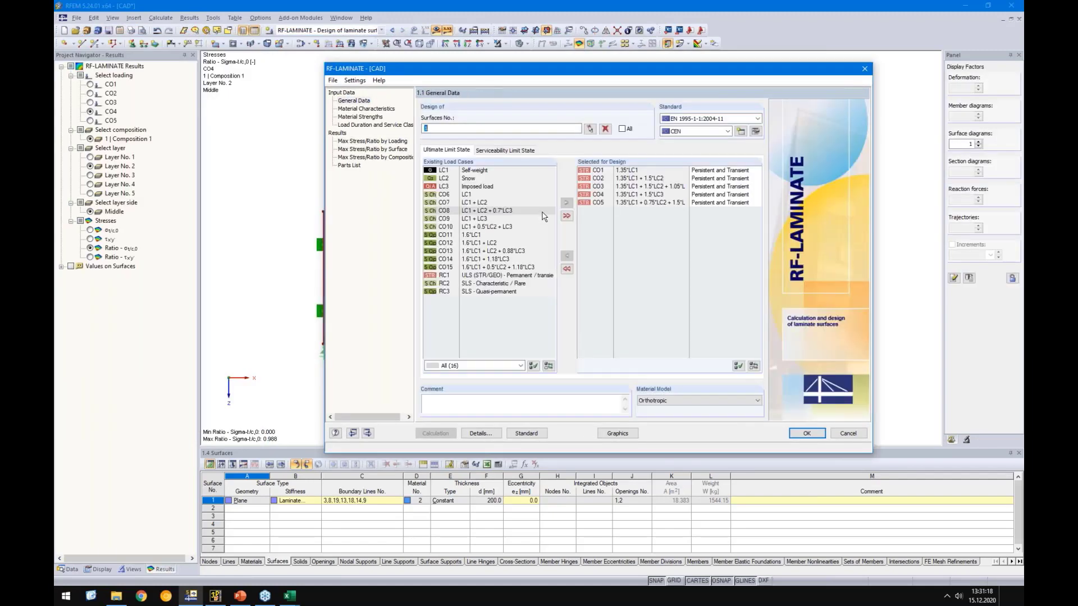
drag(598, 170, 598, 187)
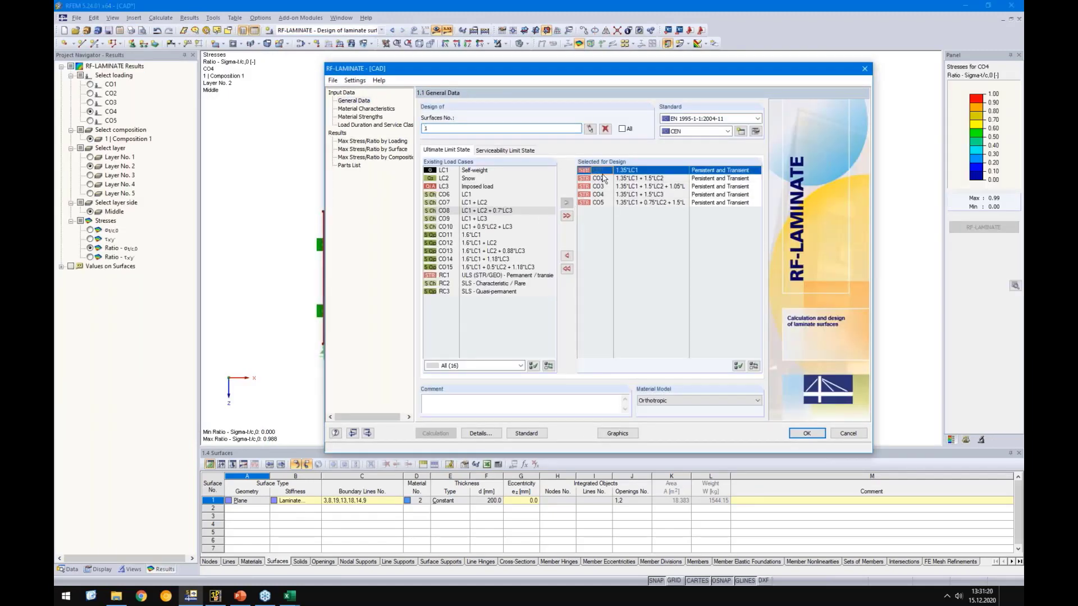
ctrl+click(598, 203)
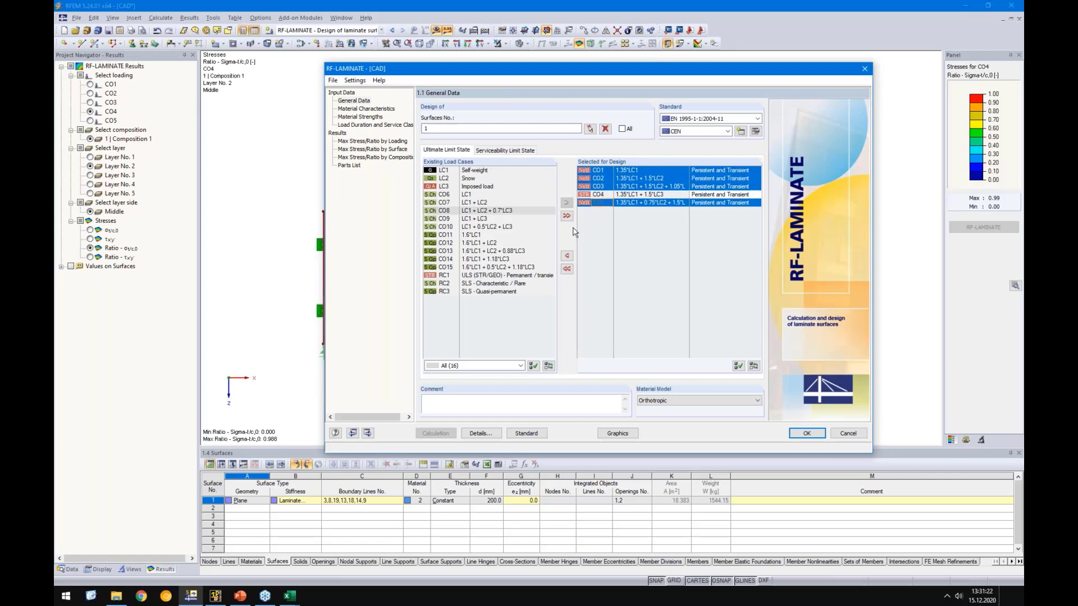
click(566, 256)
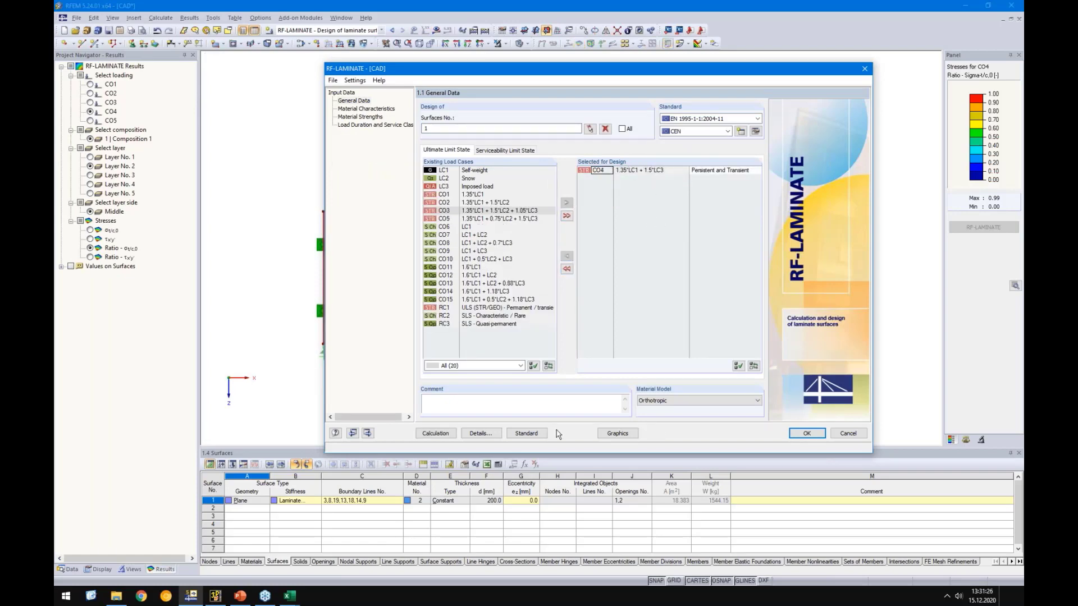
click(436, 434)
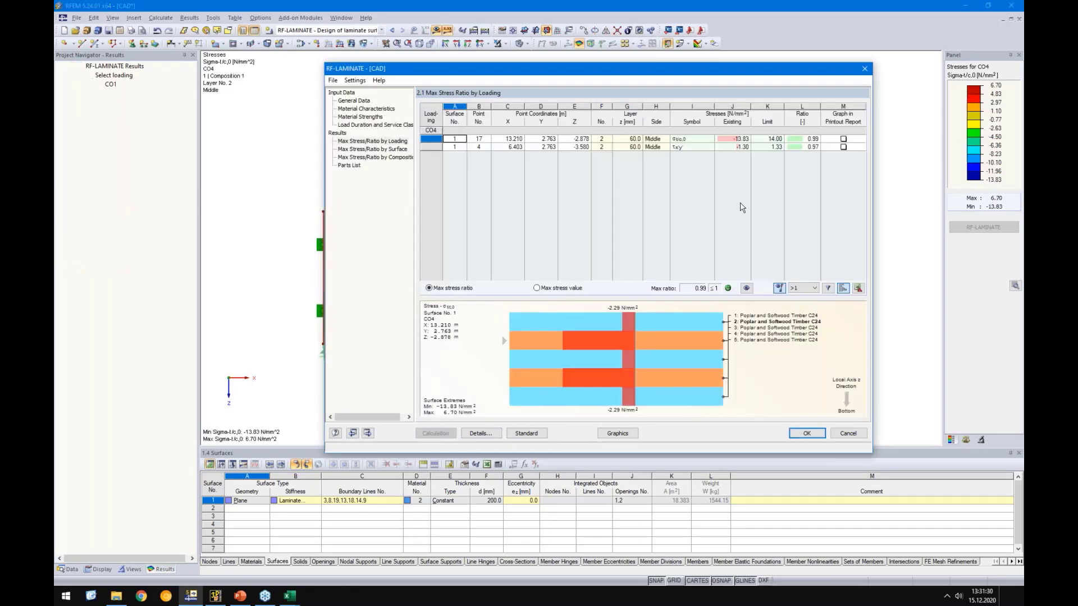
Step: Examine the CO4 normal stress ratio around the short line support at the wall's lower corner and accept the module data
click(802, 139)
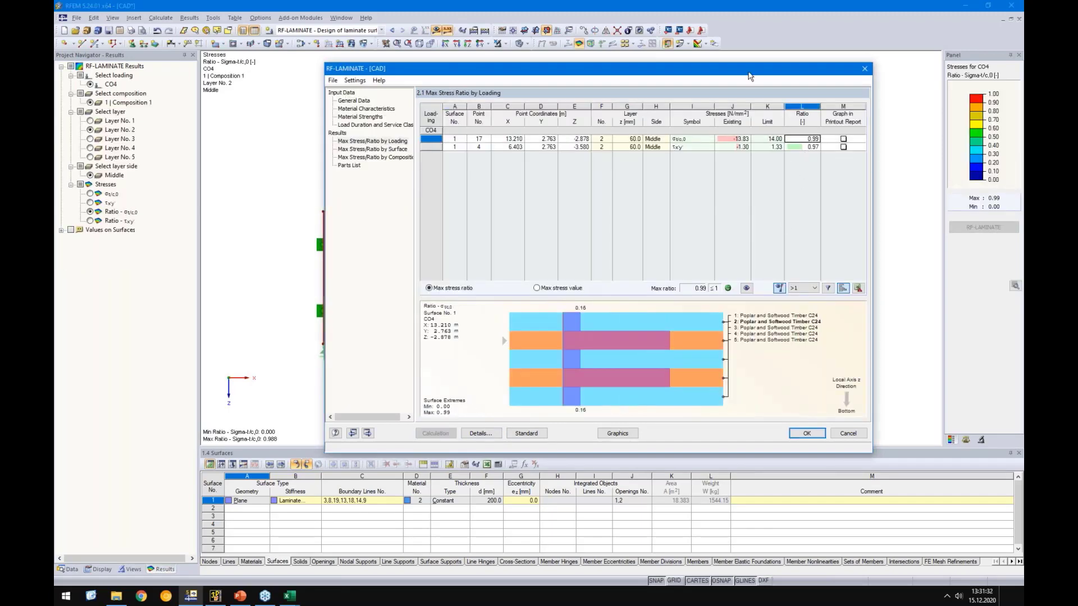
drag(749, 76, 484, 71)
scroll(730, 365, up, 5)
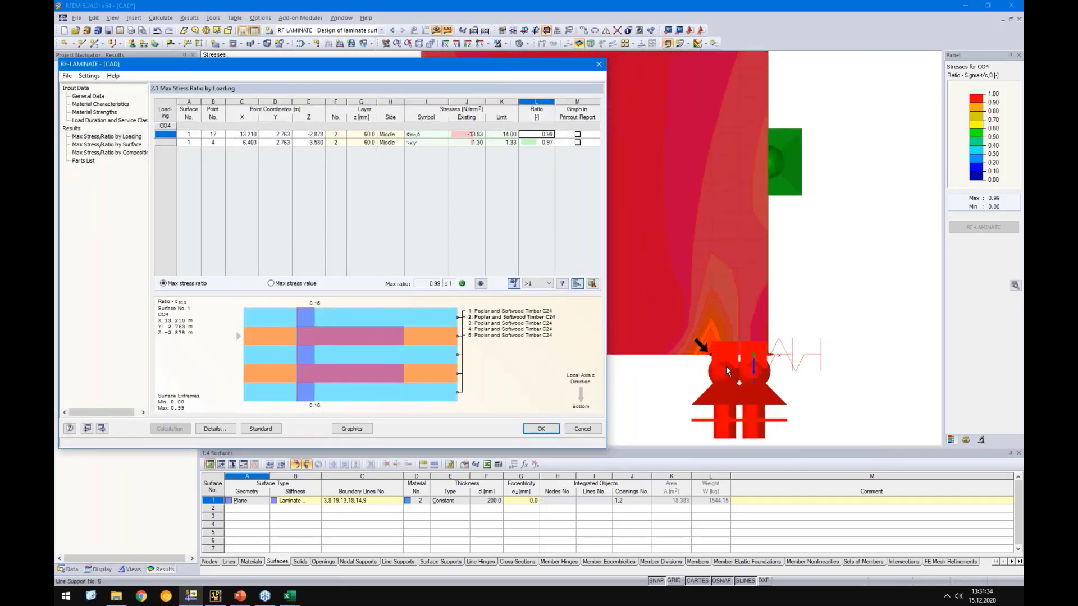
scroll(726, 367, up, 4)
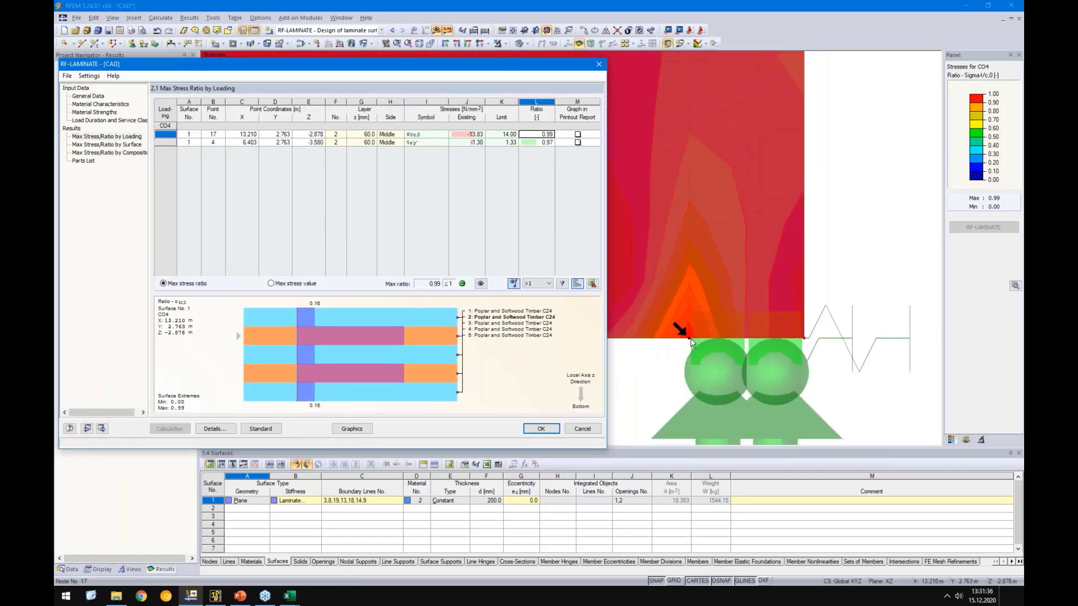
scroll(731, 337, down, 2)
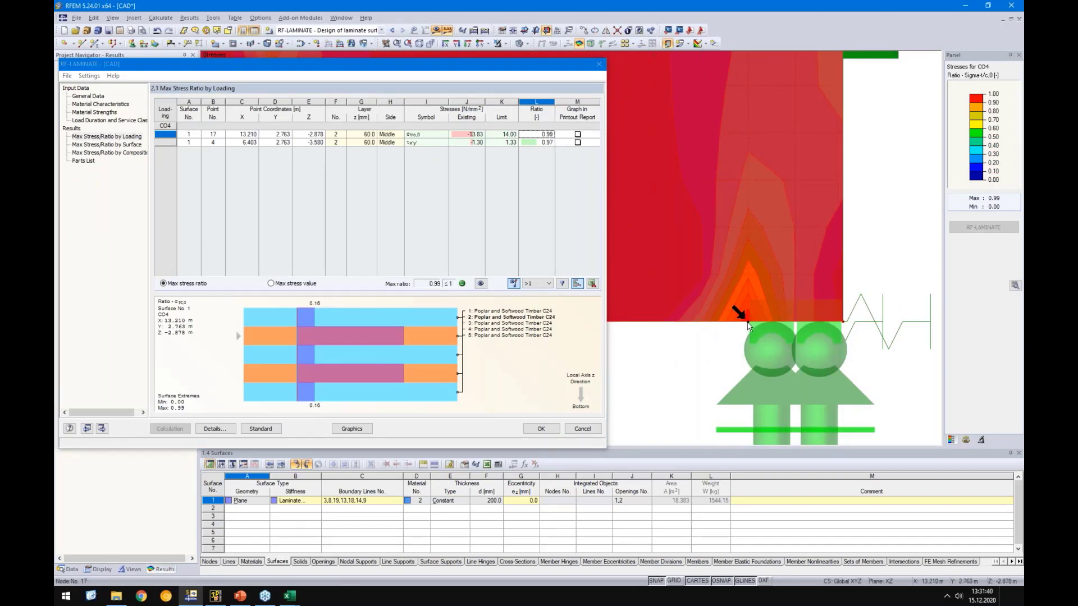
mouse_move(747, 325)
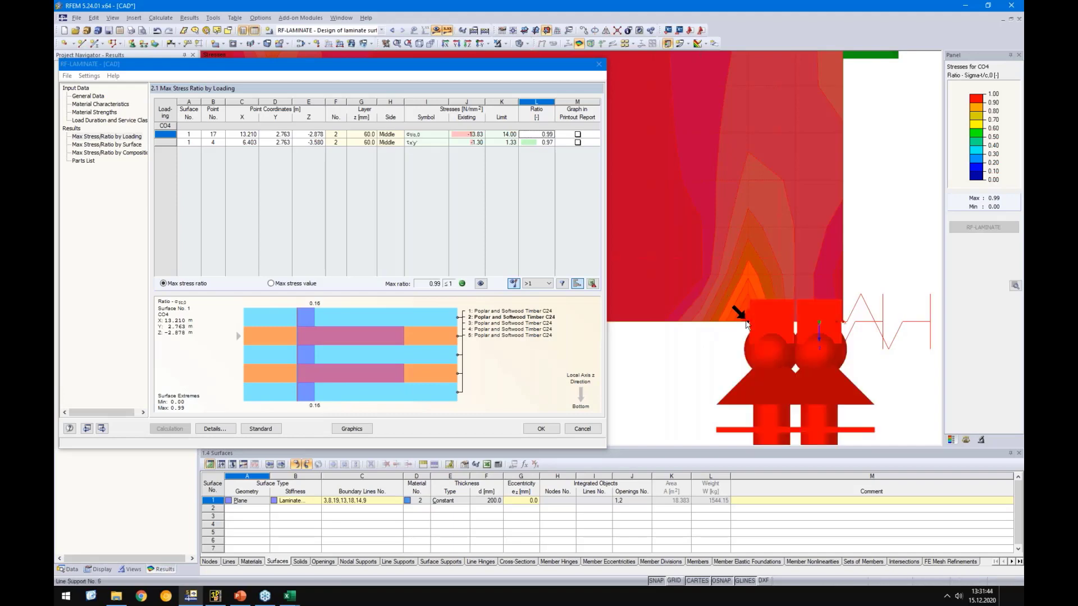
click(540, 429)
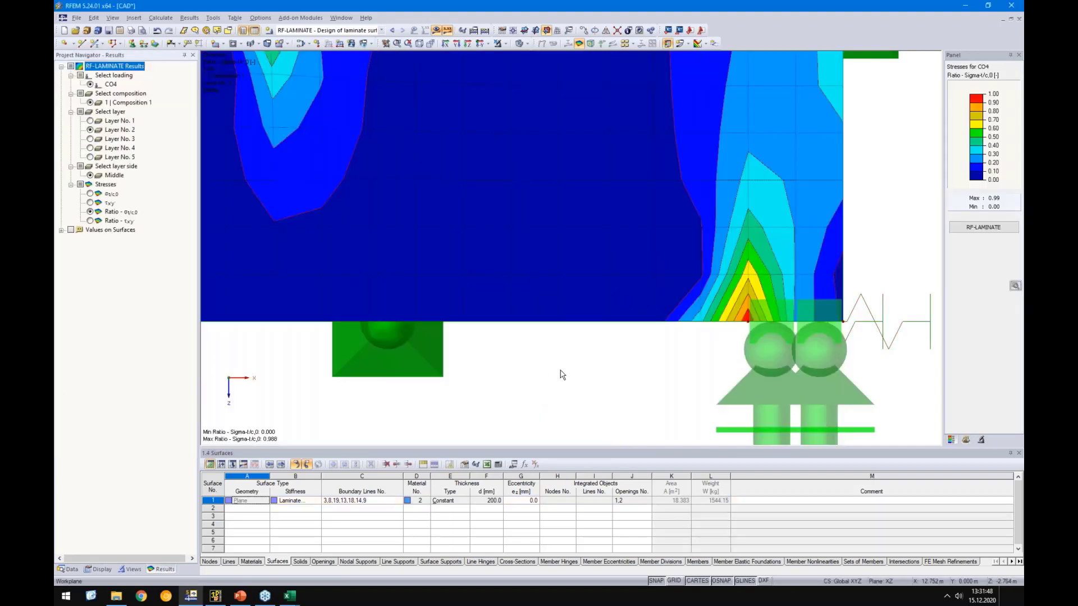
scroll(589, 367, up, 3)
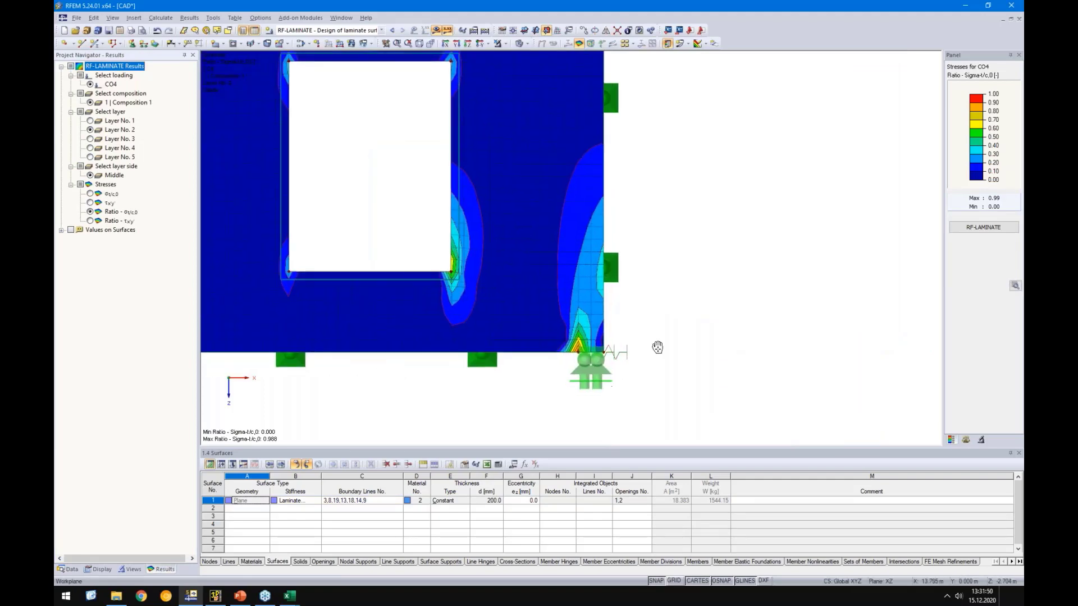
scroll(722, 320, up, 2)
Step: Display the support reactions of result combination RC1 and inspect them at the short line support on the bottom edge
click(381, 30)
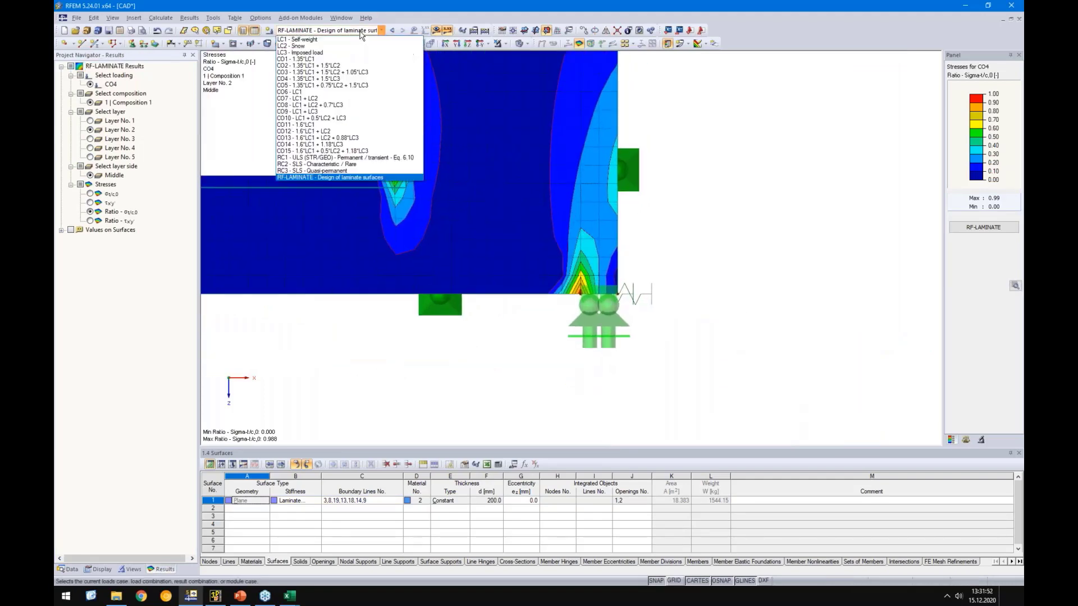
click(286, 158)
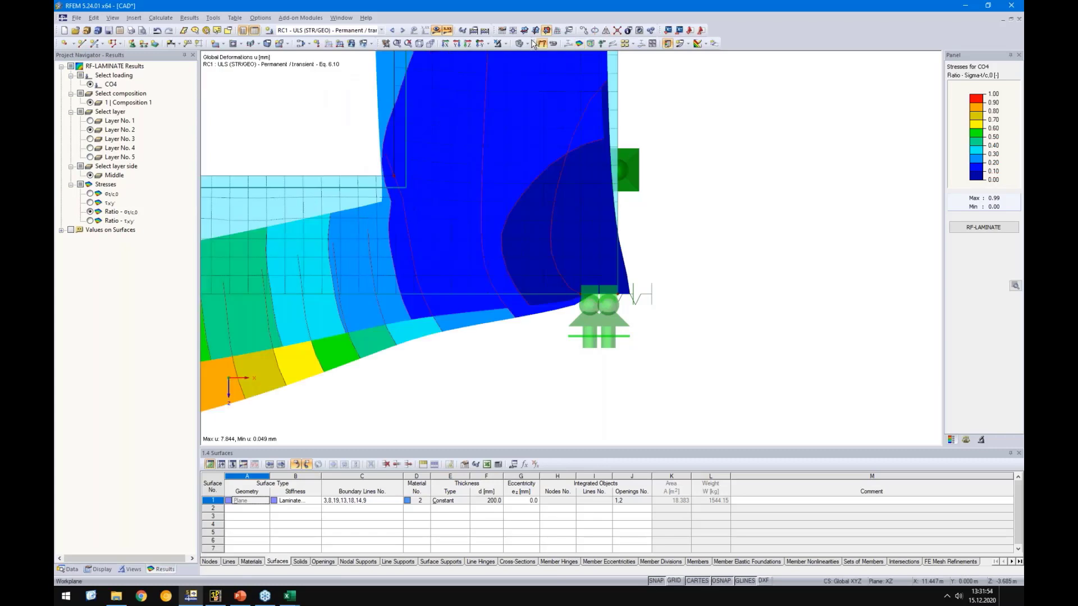
click(601, 44)
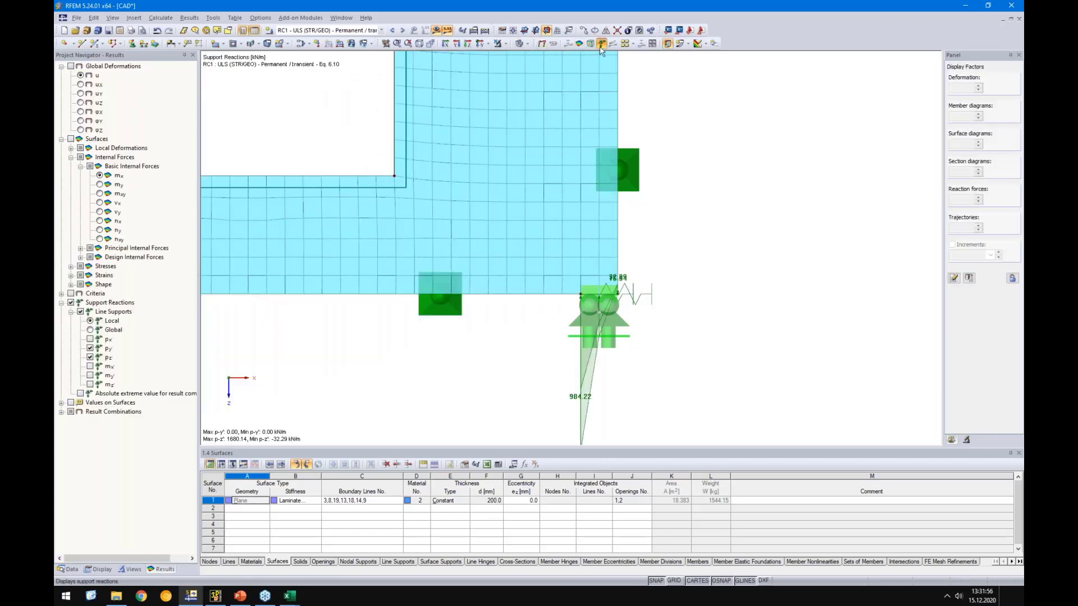
scroll(628, 295, up, 3)
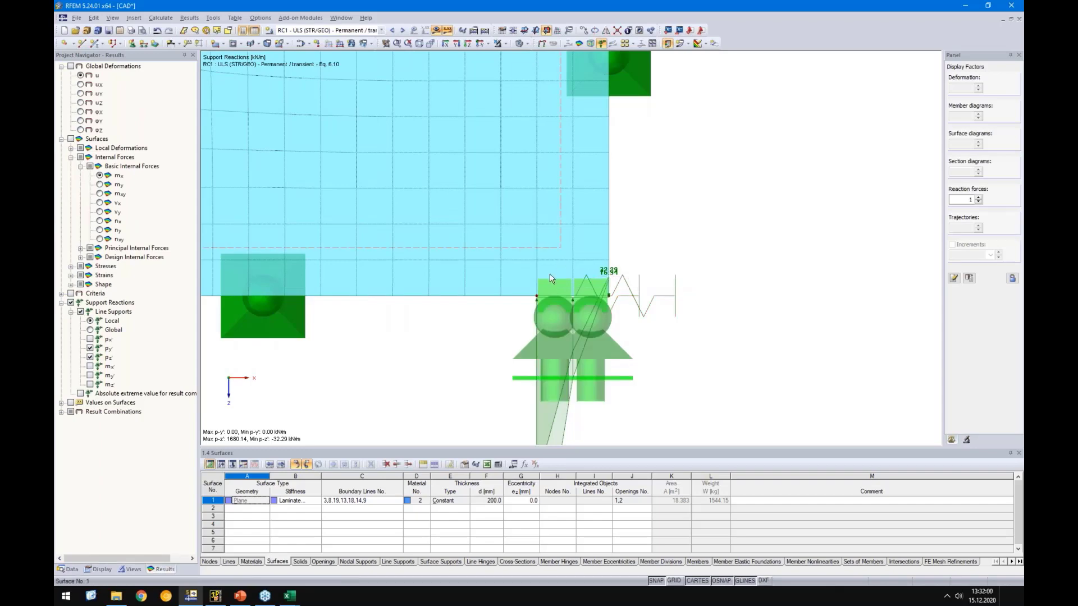
scroll(621, 295, up, 4)
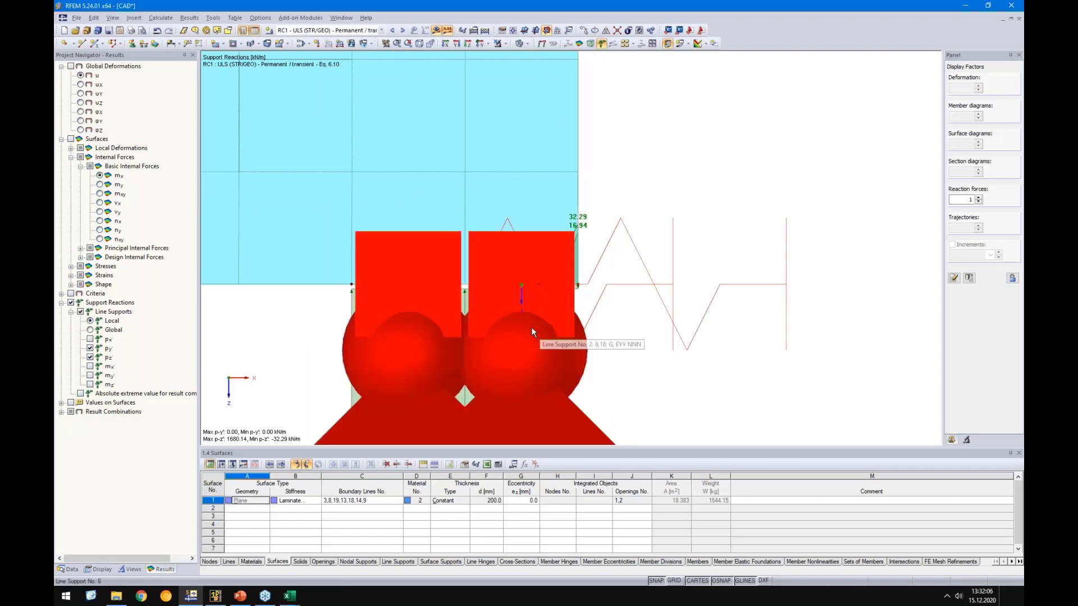
scroll(531, 331, down, 5)
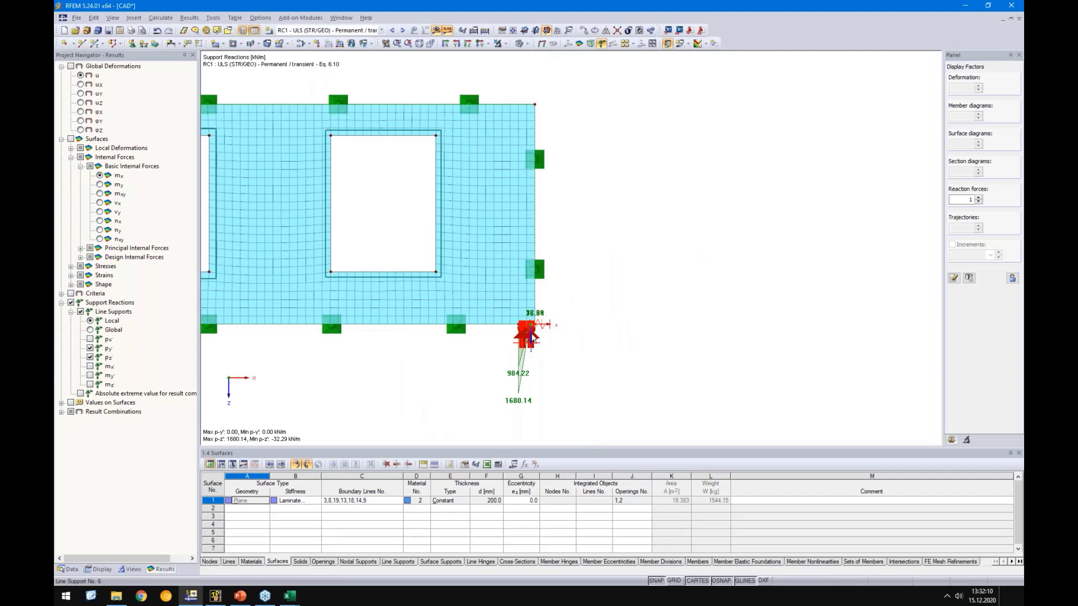
Step: Give the short line supports the nonlinearity "Failure if negative support force" in Z, accepting the deletion of all results
double_click(531, 335)
click(553, 252)
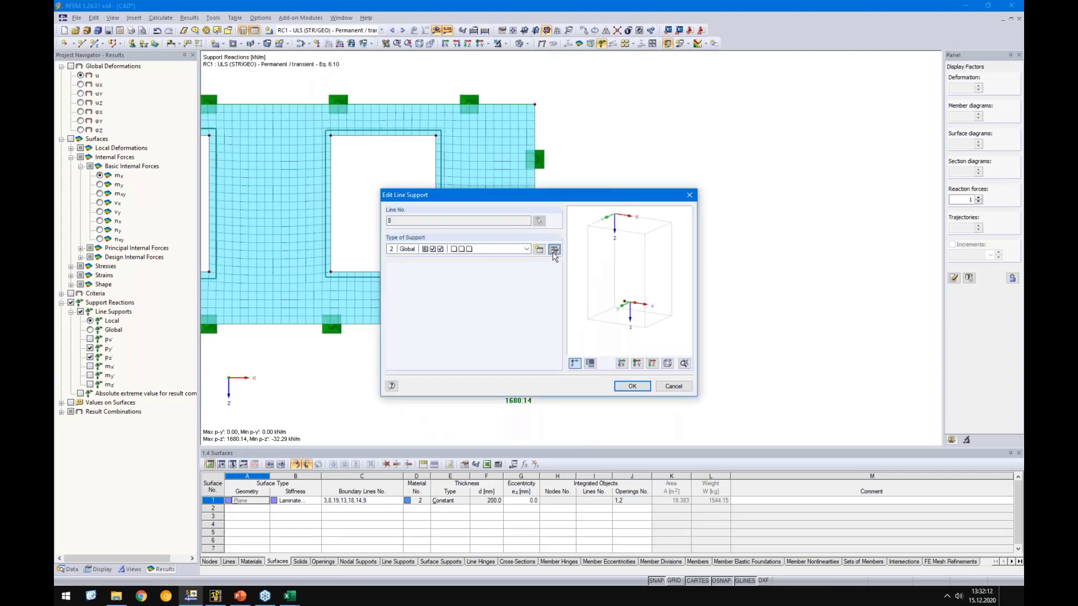
click(578, 326)
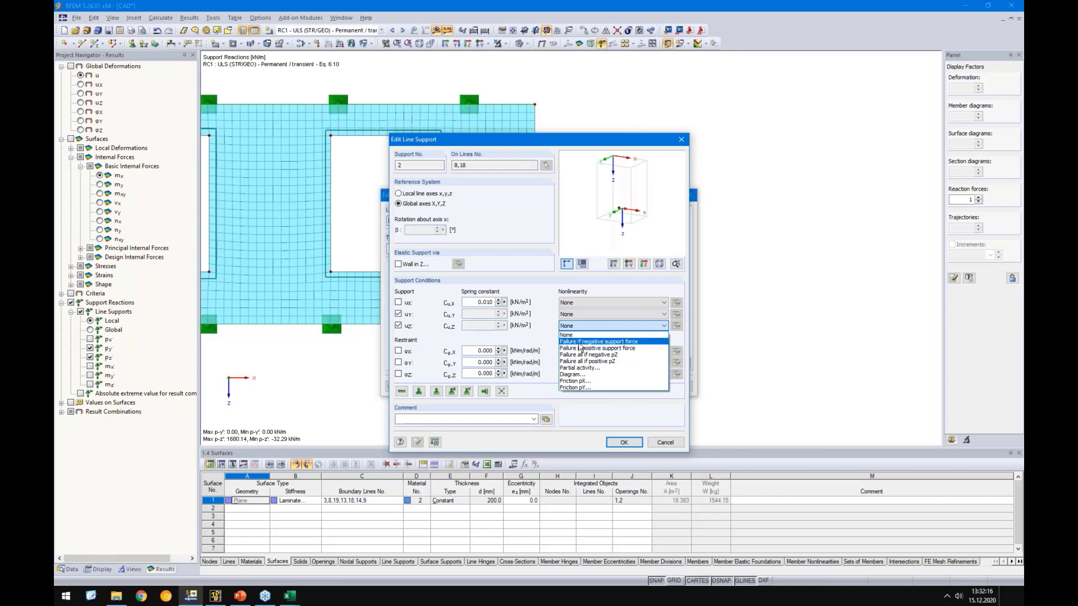
click(581, 341)
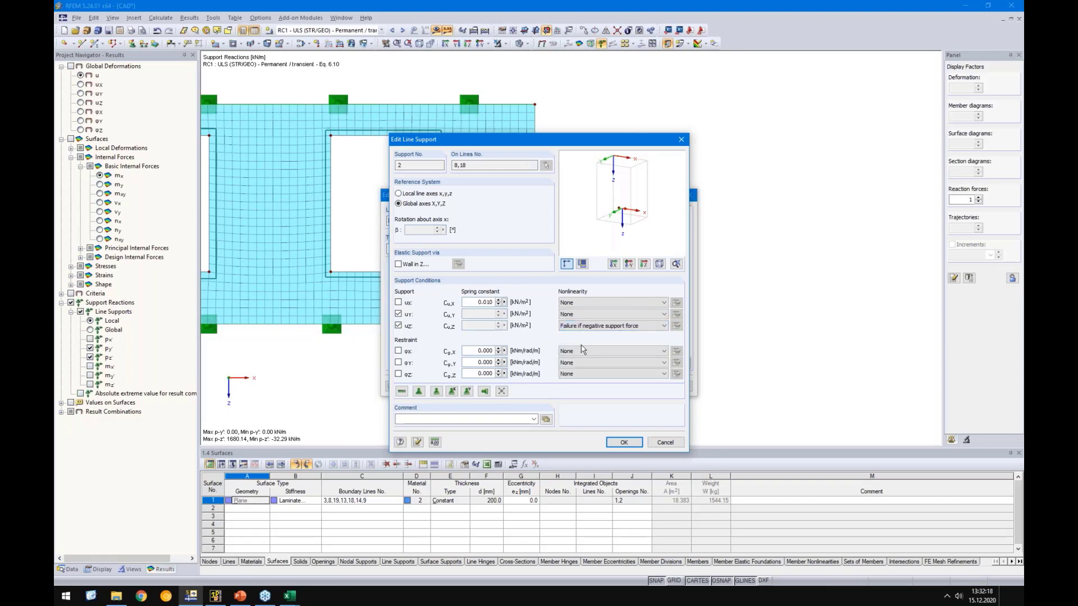
click(623, 442)
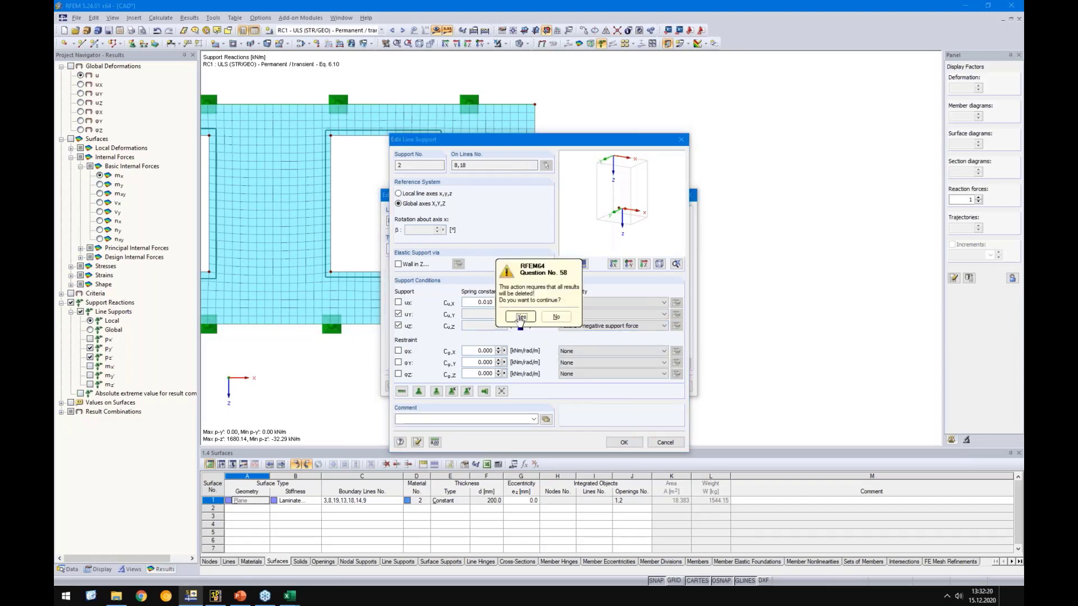
click(521, 317)
click(632, 386)
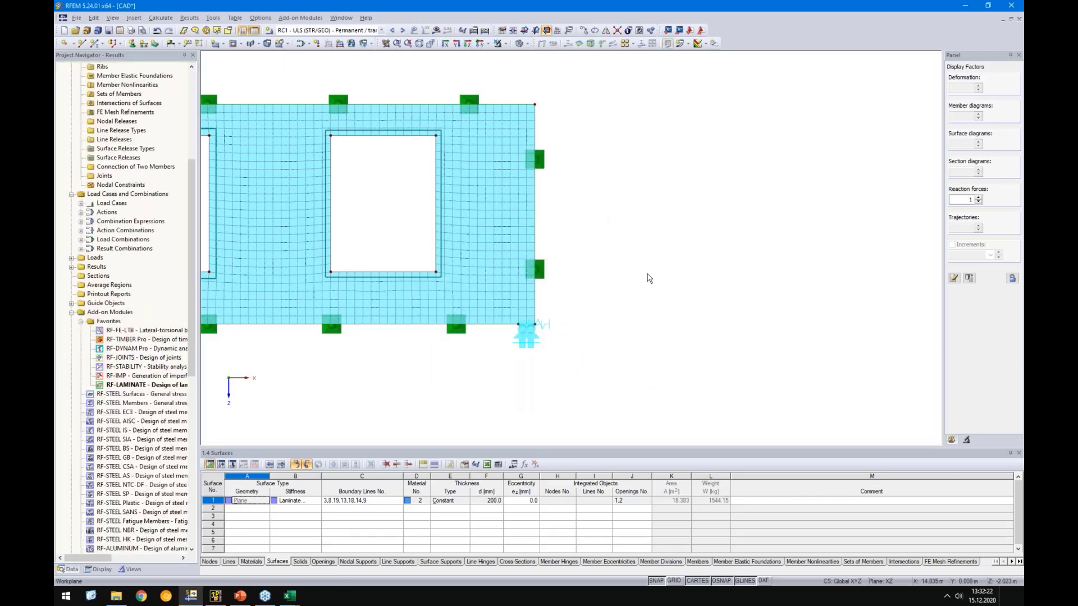
Step: Recalculate the model and check the RC1 support reactions at both short line supports
click(455, 46)
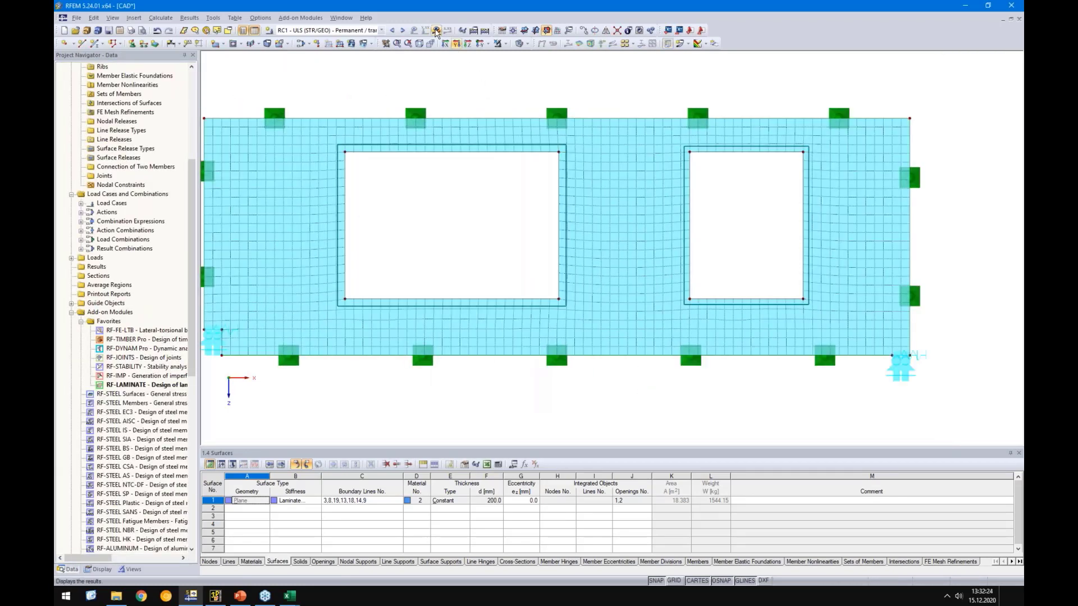
click(436, 31)
click(520, 314)
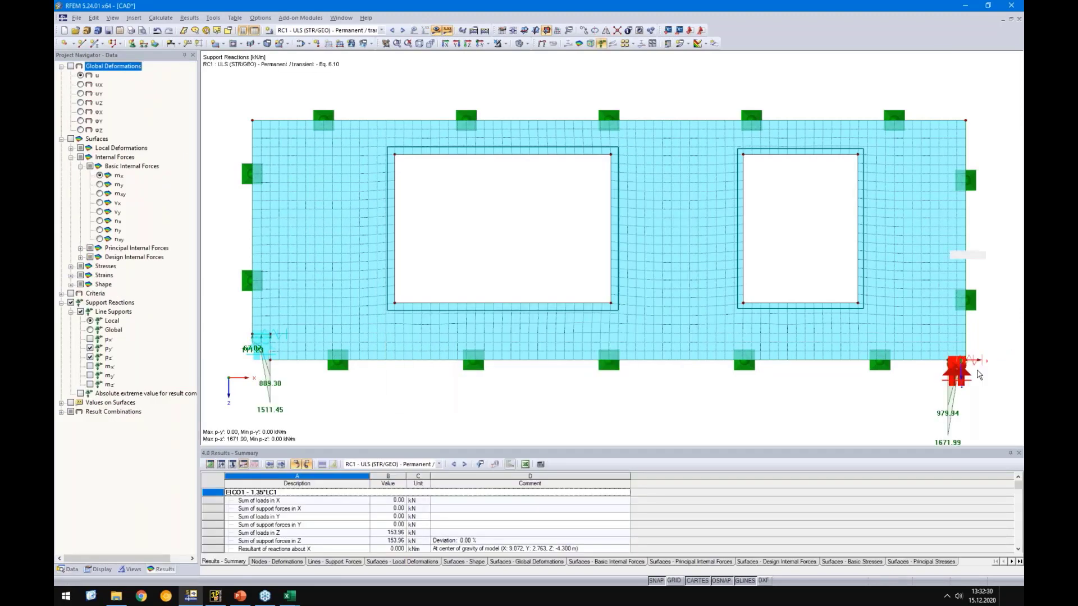
middle_drag(814, 408, 517, 343)
scroll(695, 329, up, 1)
scroll(696, 332, down, 5)
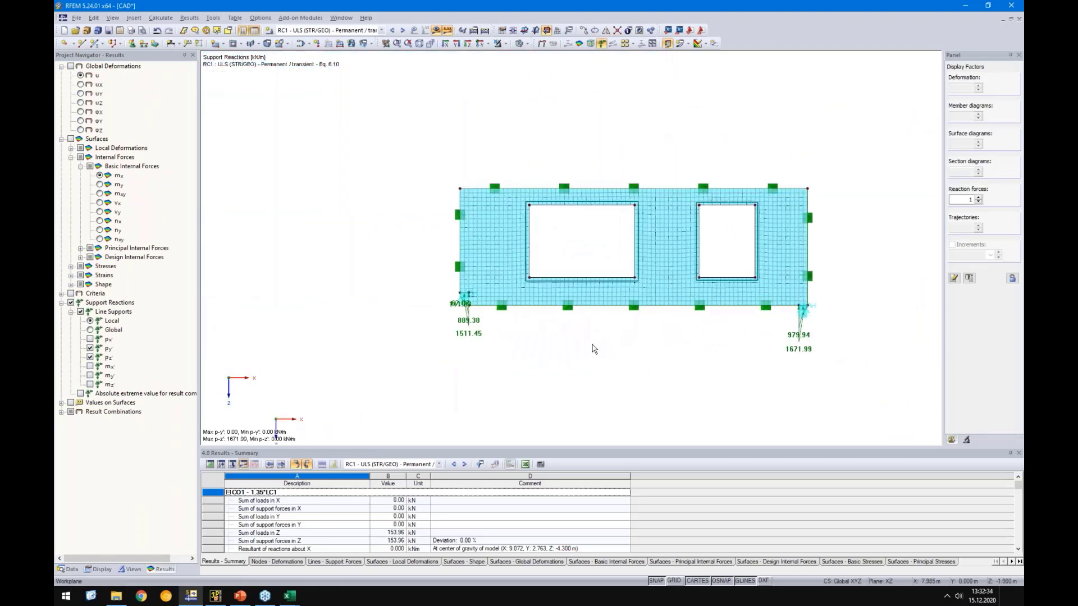
Step: Switch to cadwork 3D, show the whole building in shaded display, and examine the CLT wall's bearing at the notched corner
click(215, 595)
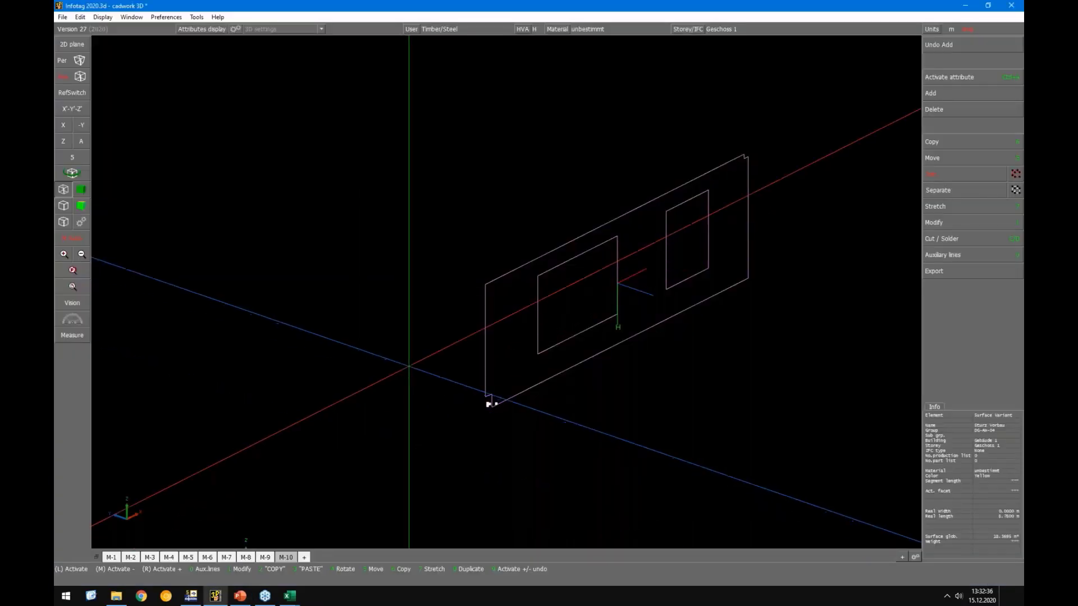
click(280, 560)
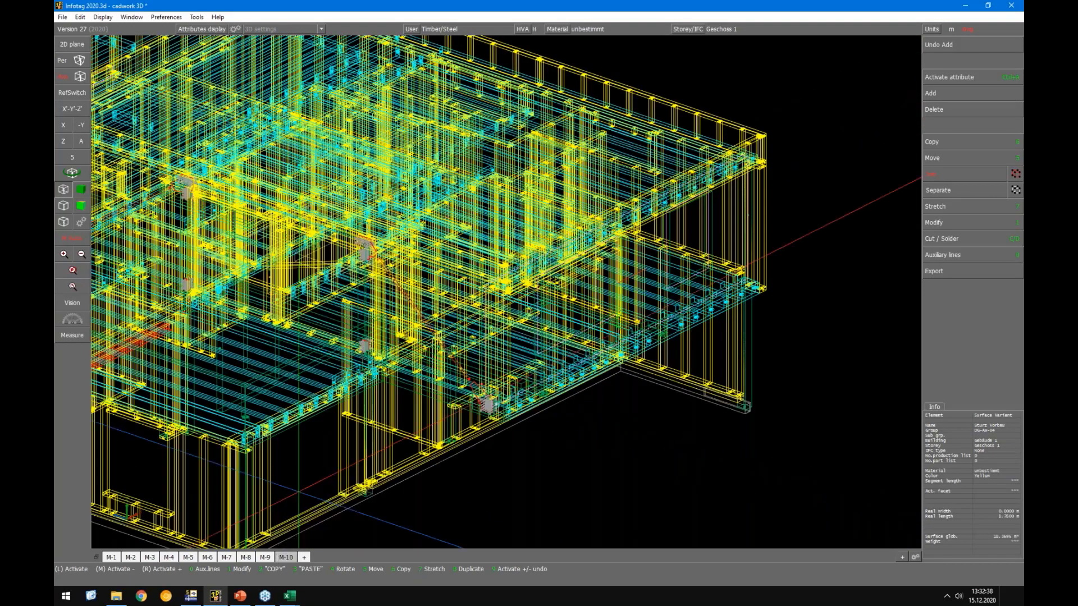
click(82, 188)
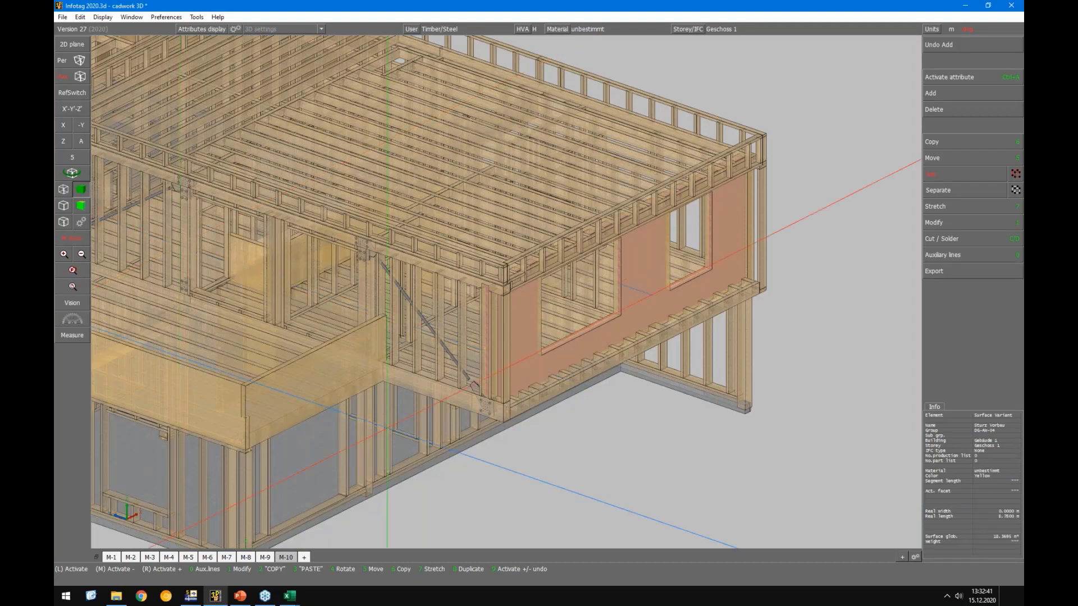
click(517, 462)
middle_drag(517, 461, 481, 304)
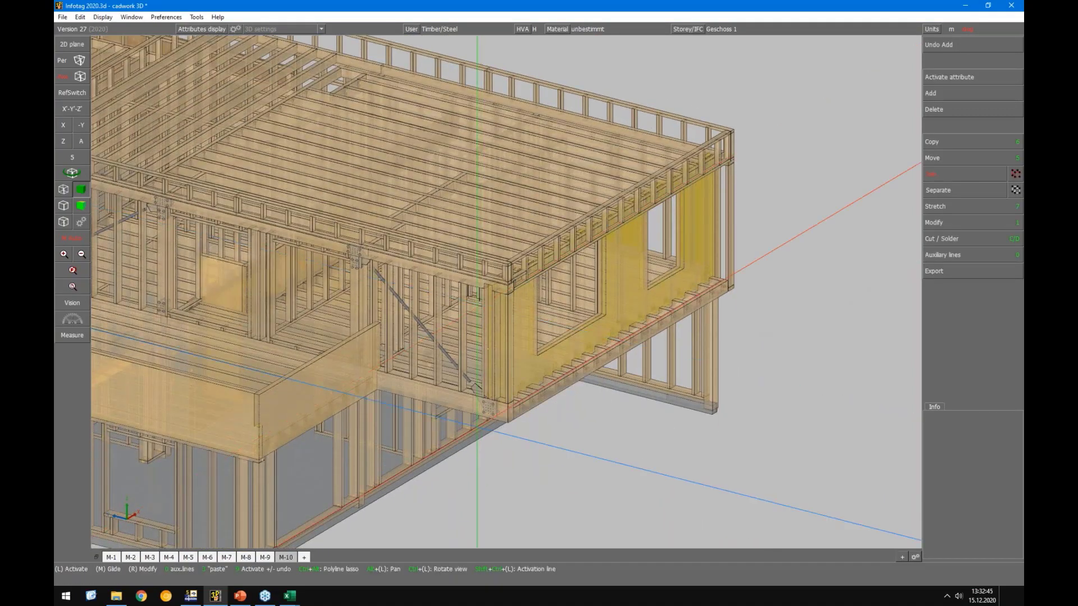
scroll(506, 304, down, 3)
scroll(507, 292, up, 4)
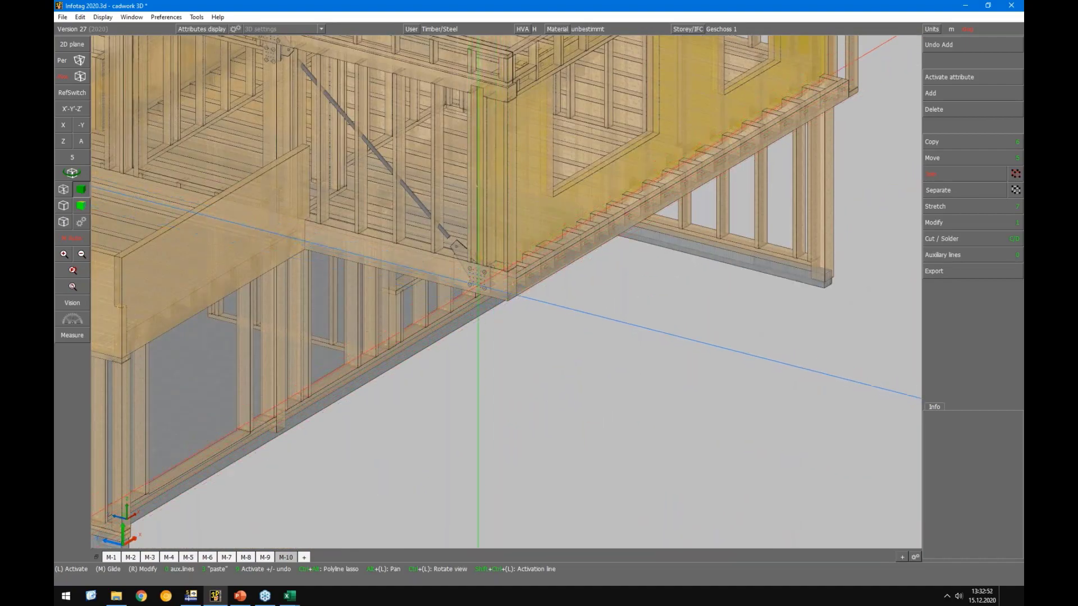
Step: Display stored scene M-9 with the braced timber-frame wall and activate all its elements
scroll(478, 285, down, 3)
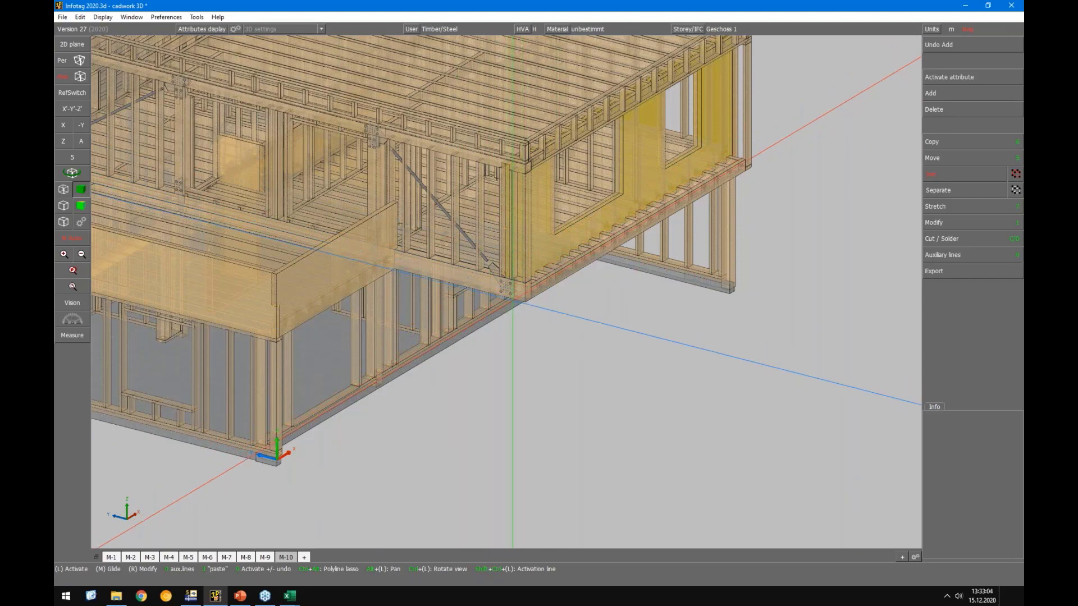
mouse_move(191, 596)
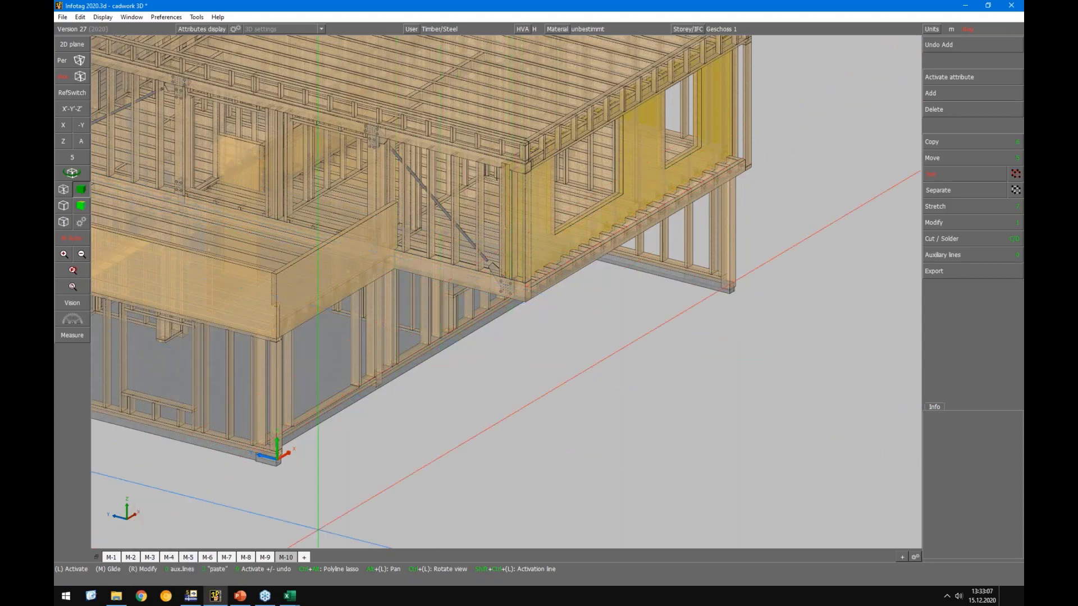
click(261, 557)
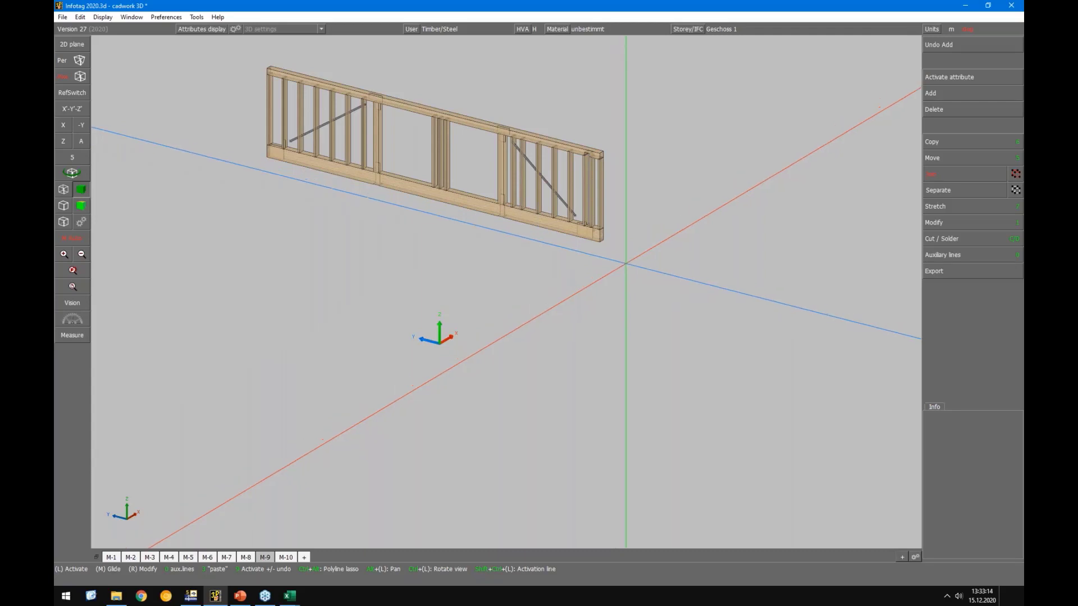
drag(626, 264, 261, 82)
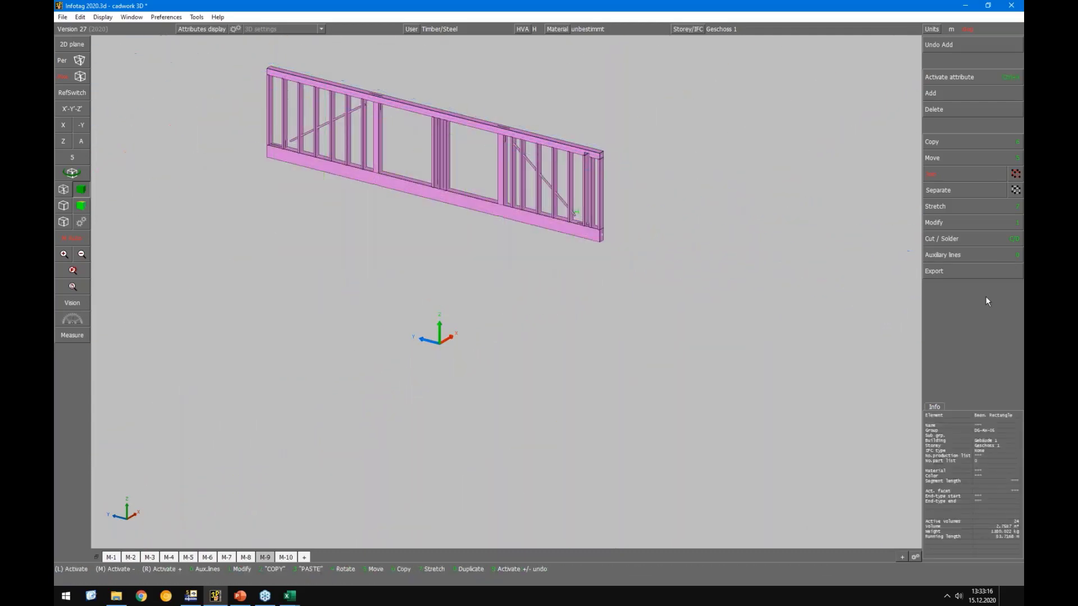
Step: Export the activated wall as a DSTV structural system with automatically generated vertical connections
click(956, 270)
click(951, 350)
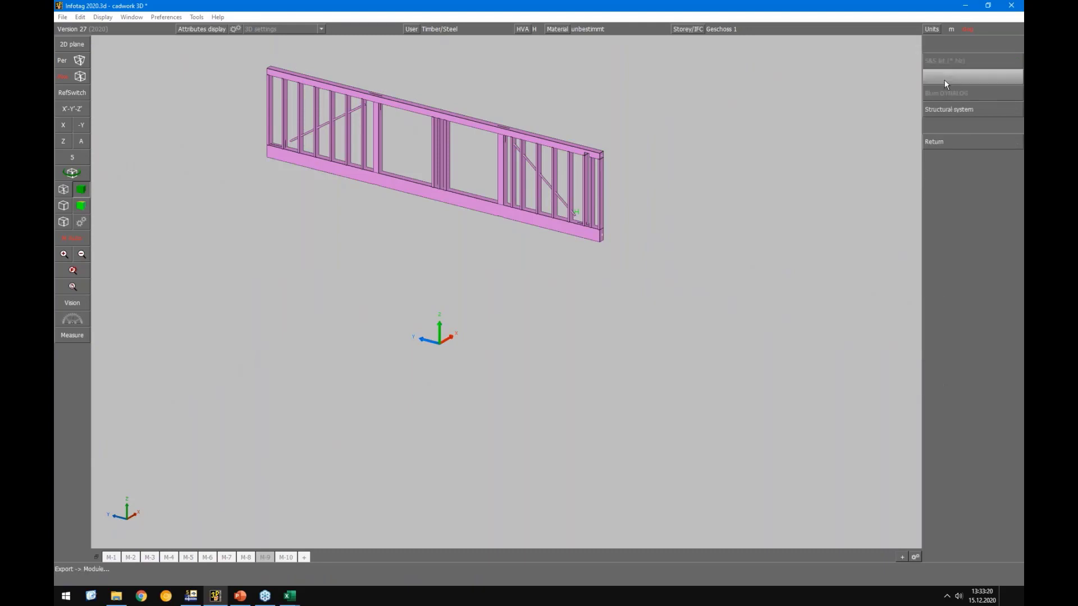
click(938, 110)
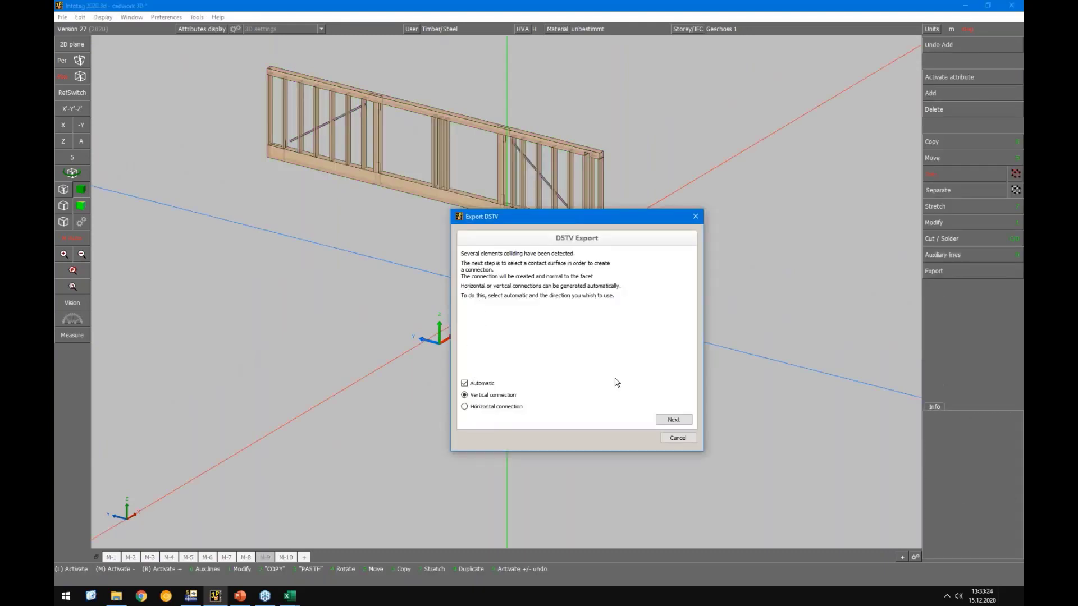
click(672, 420)
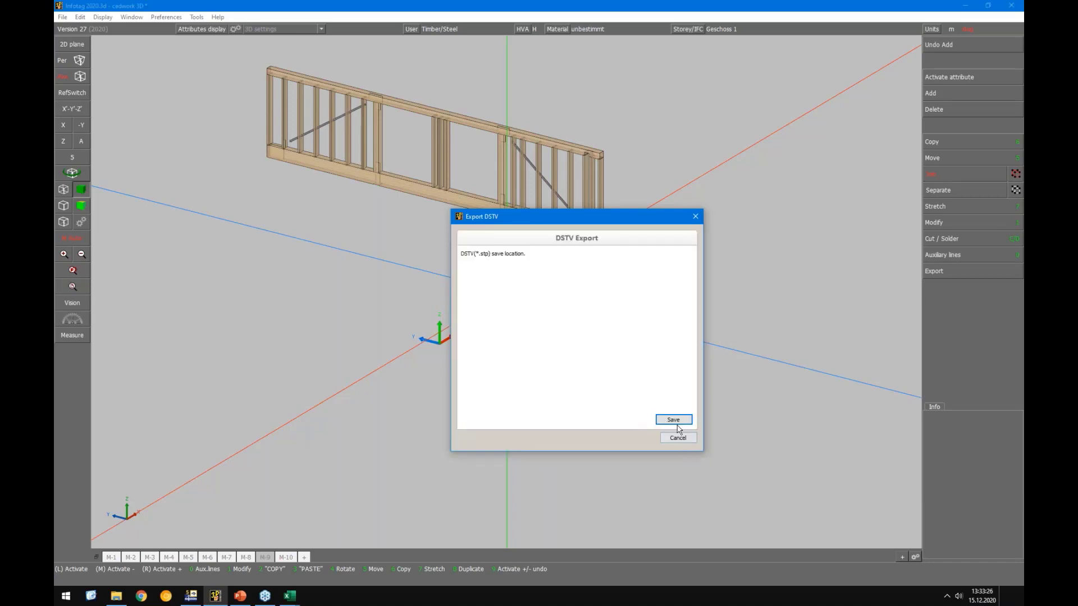
Step: Save the exported step file on the Desktop under the name "sub modell"
click(676, 423)
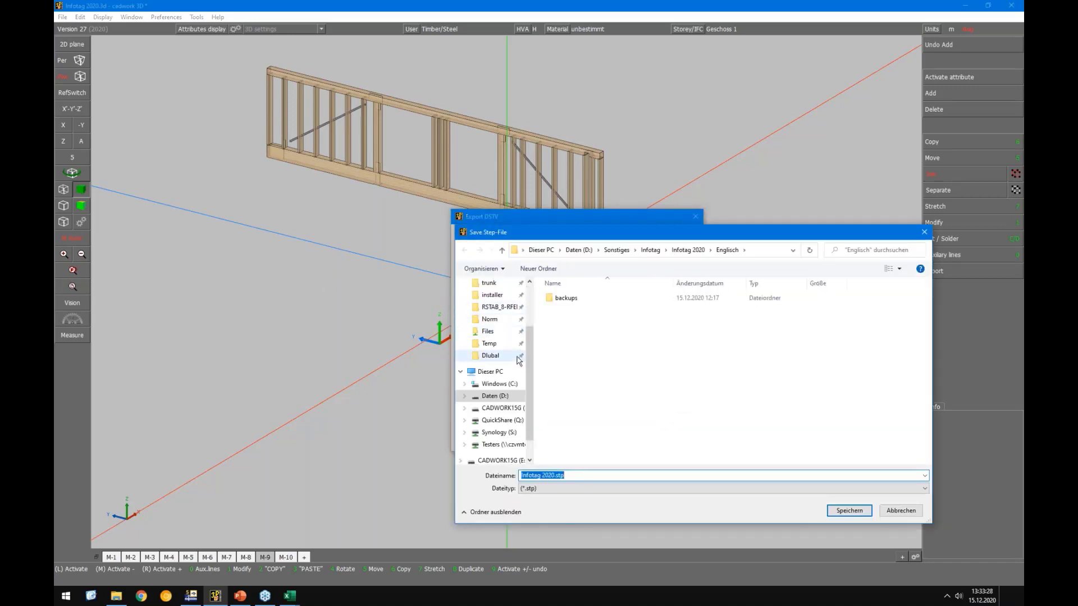
scroll(487, 306, up, 3)
click(488, 304)
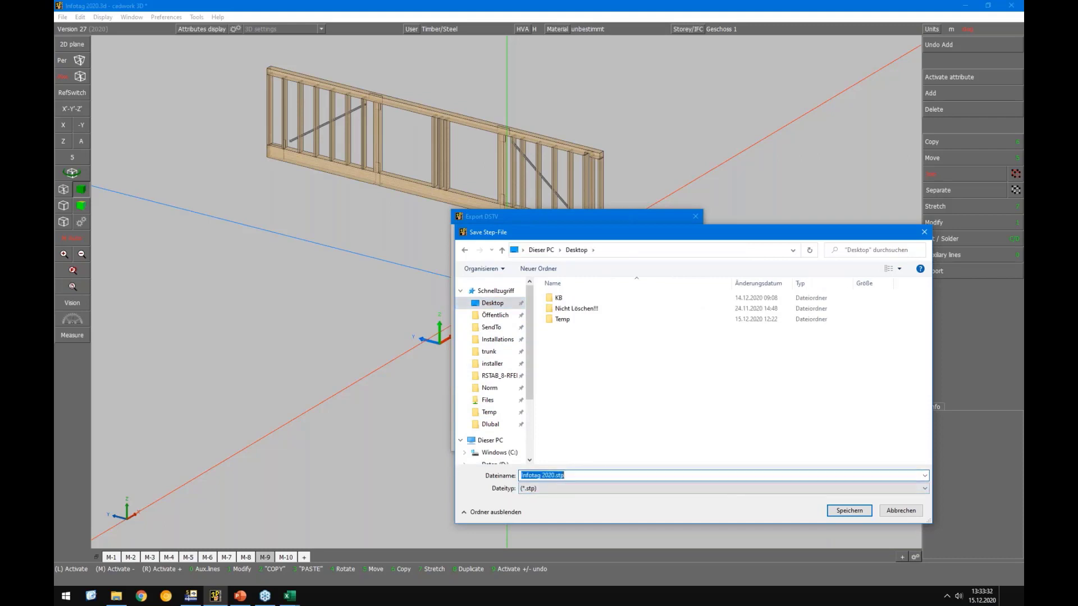
text(sub modell)
key(Return)
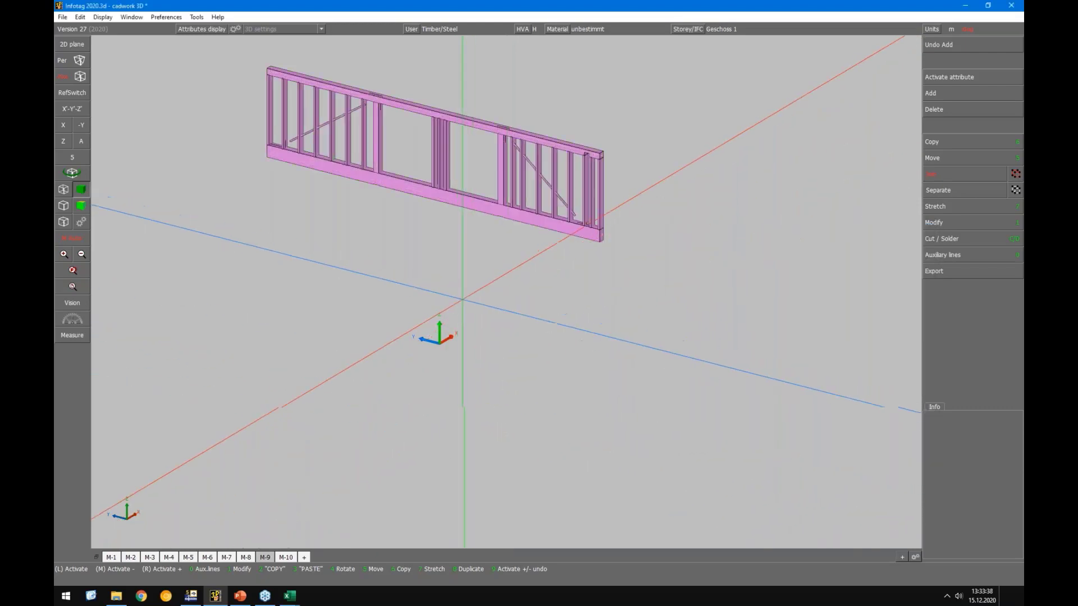
Step: Switch to RFEM and start an import in the Cadwork (*.stp) format
click(191, 596)
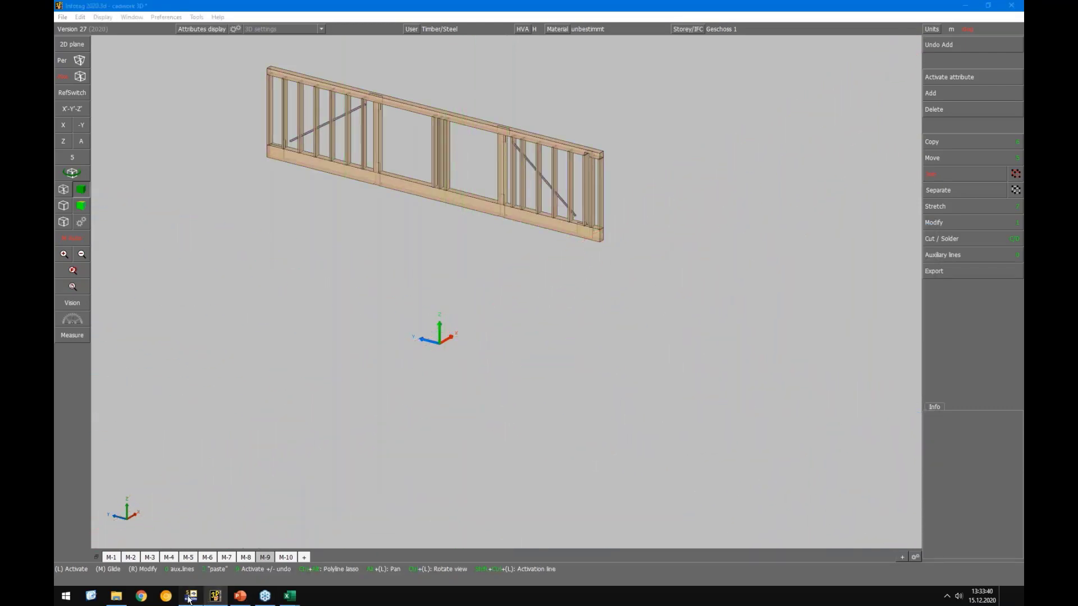
key(ctrl+i)
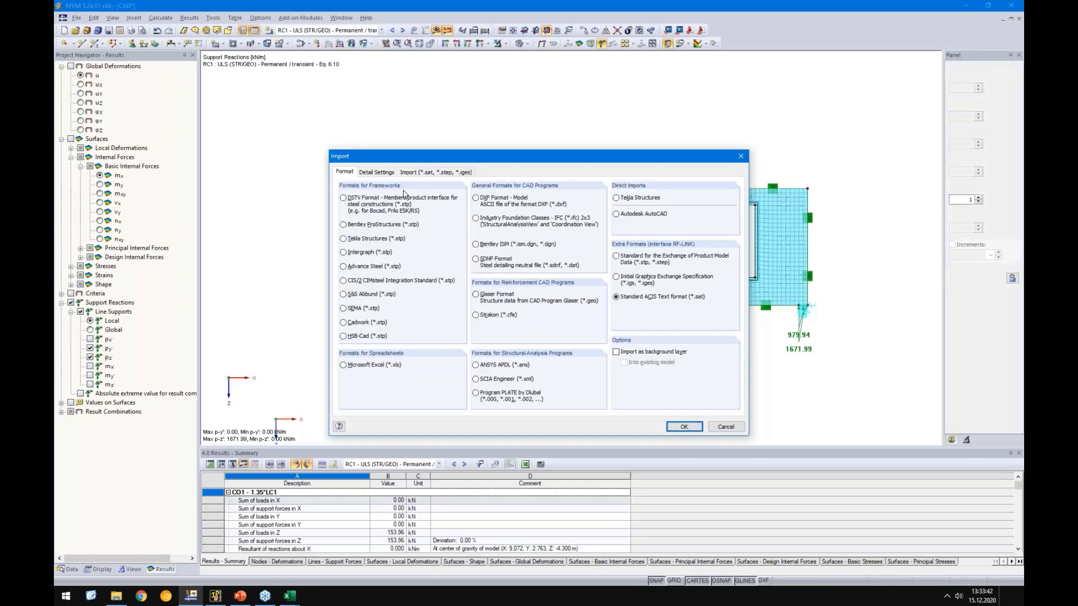
click(343, 322)
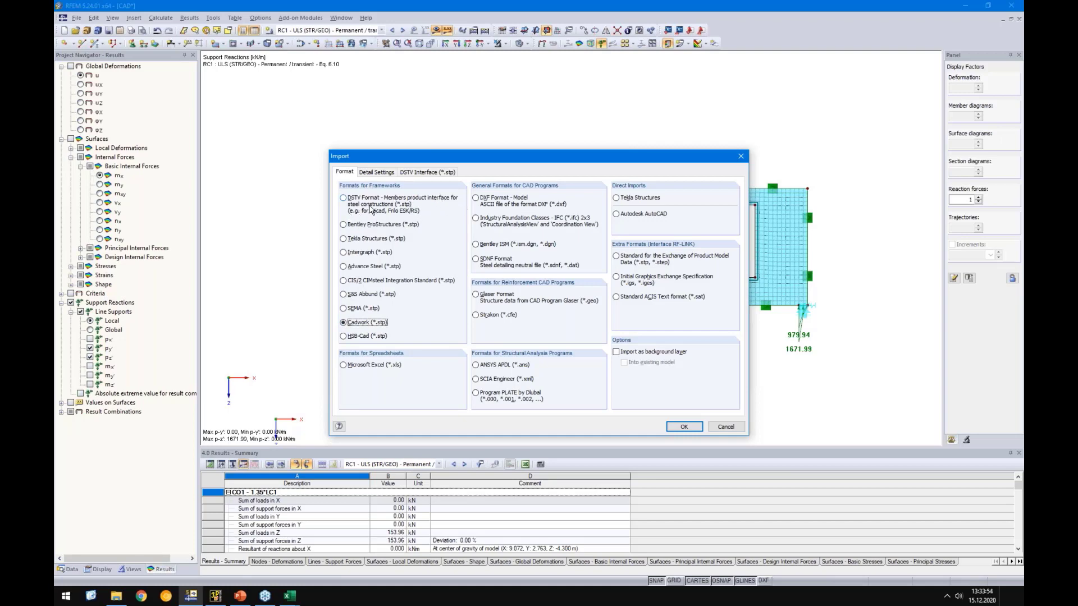
click(685, 428)
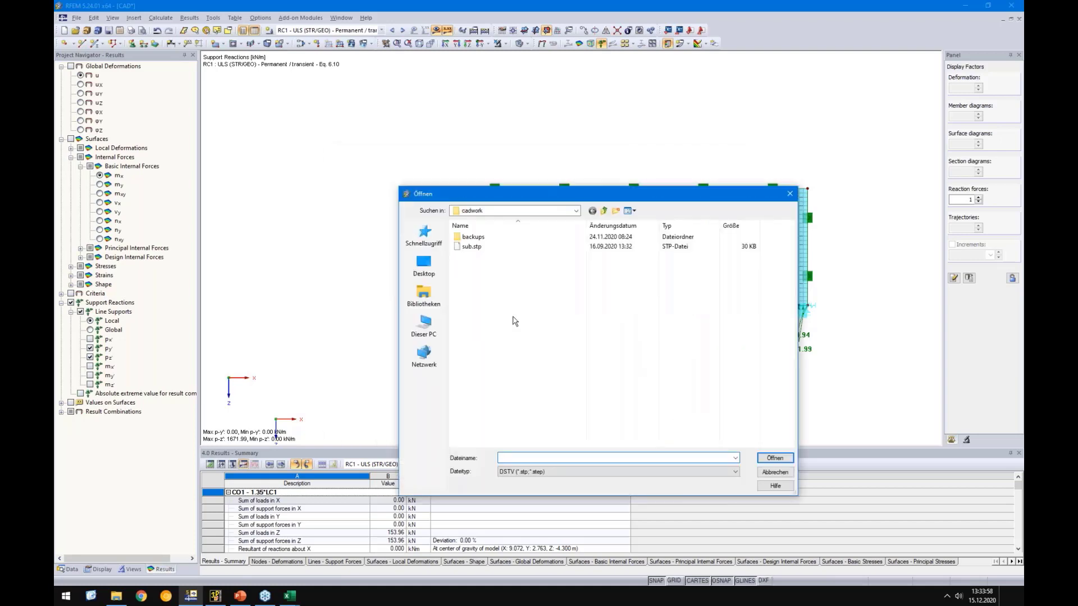
Step: Import "sub modell.stp" from the Desktop and create its new model without automatic combinations
click(770, 459)
click(637, 307)
click(424, 265)
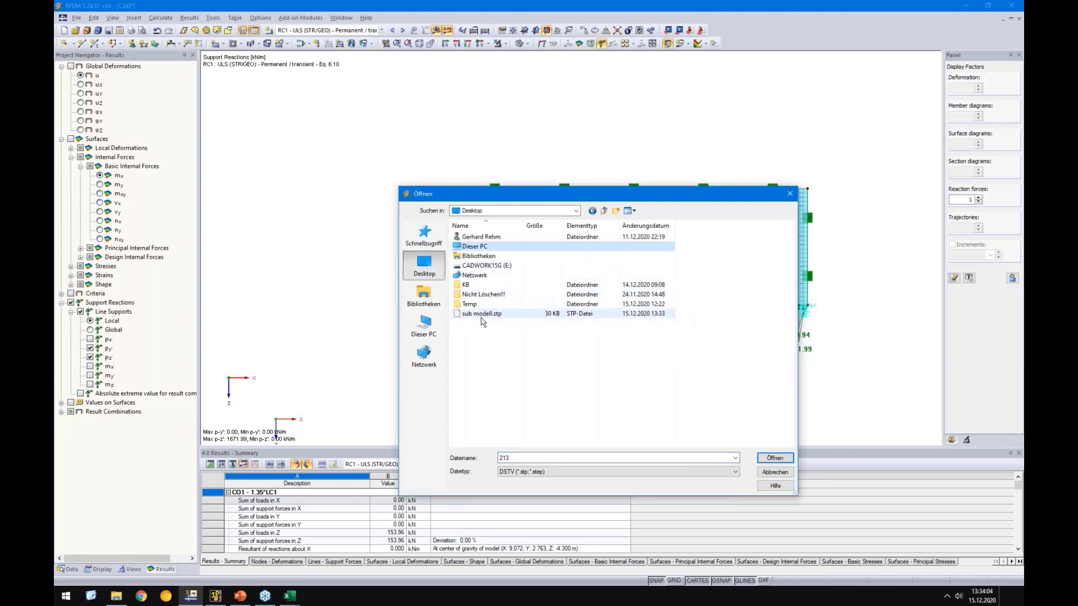
double_click(483, 313)
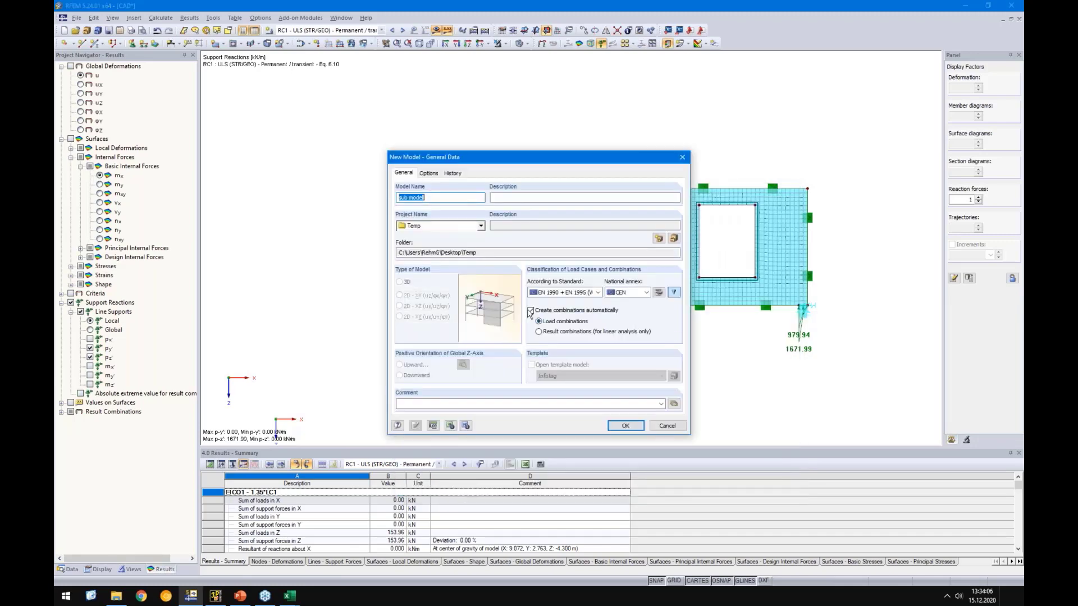
click(555, 311)
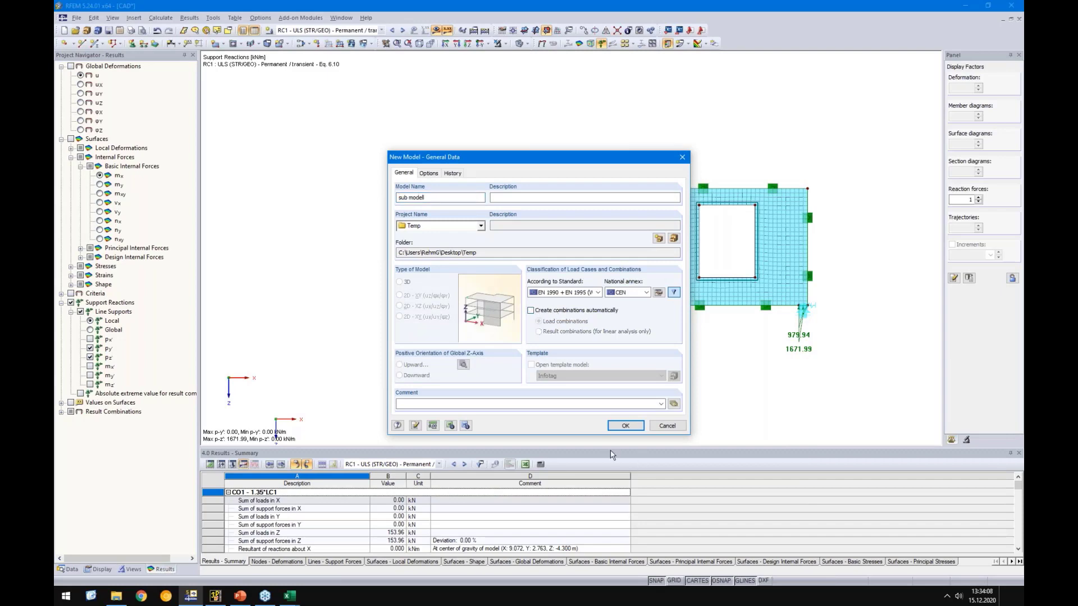
click(625, 426)
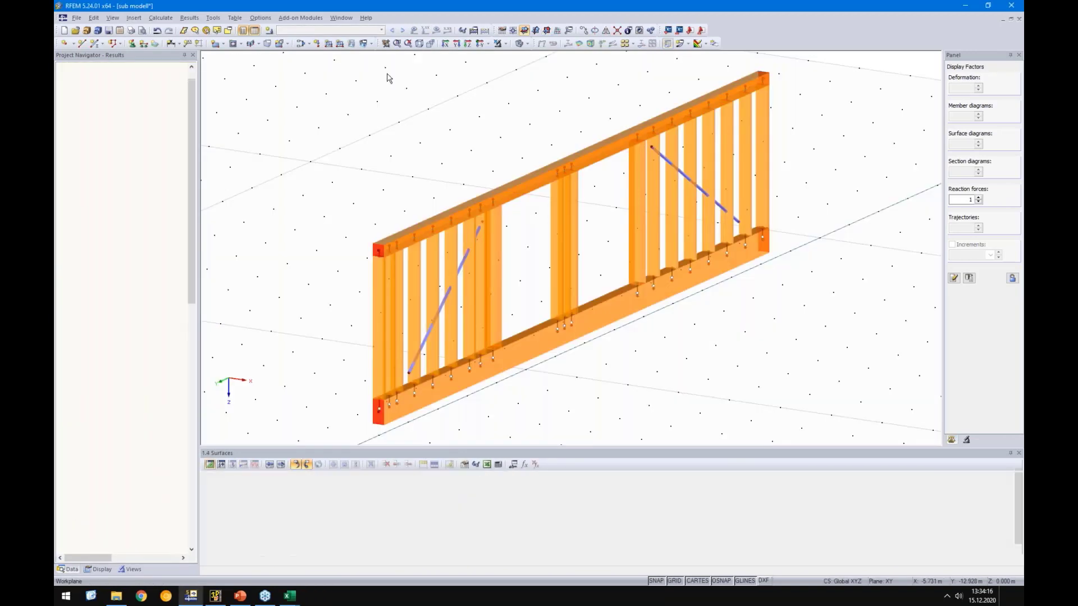
Step: View the wall frame in elevation with work plane YZ, hide the grid and display the model as wireframe
scroll(590, 410, down, 1)
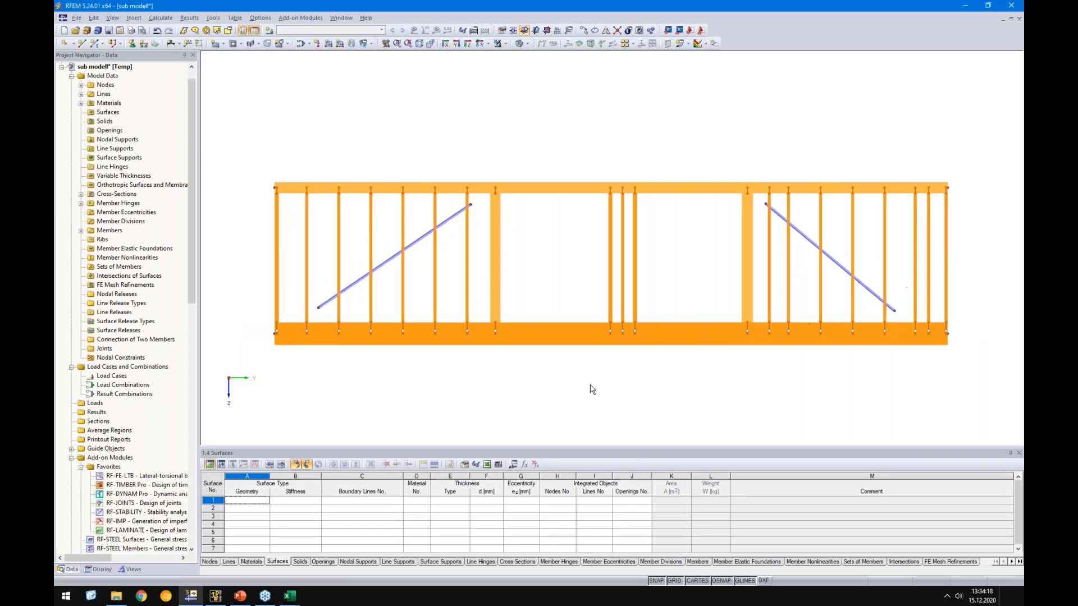
click(535, 30)
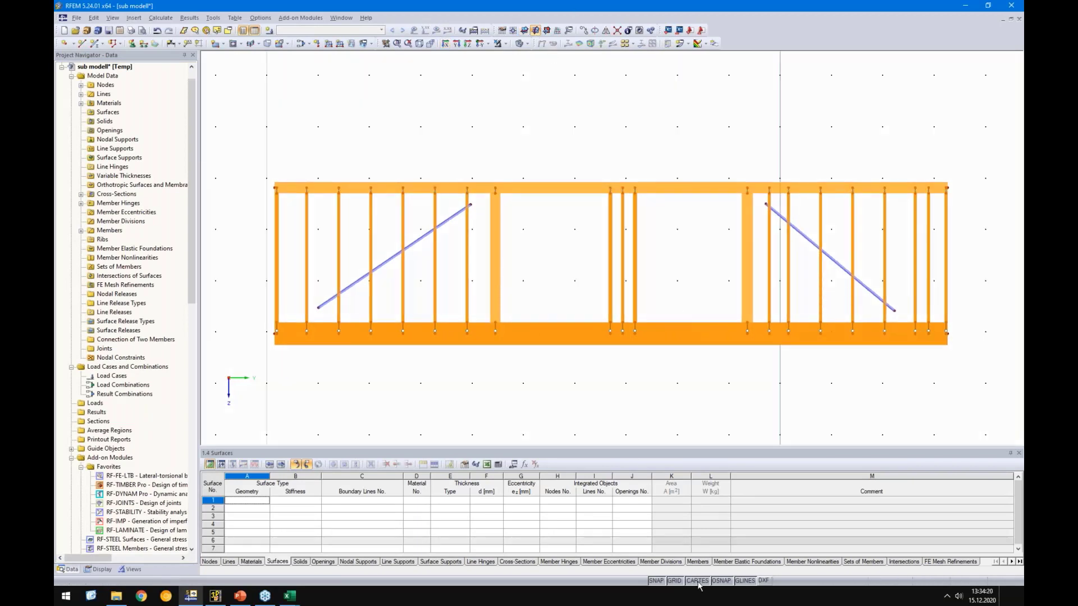
click(678, 582)
scroll(387, 351, down, 1)
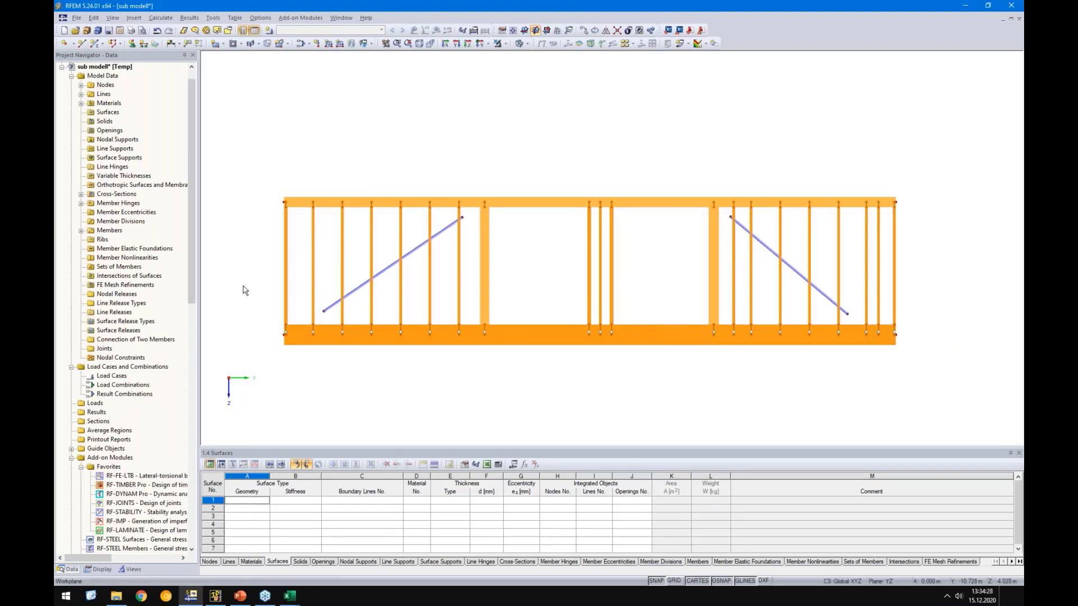
click(517, 44)
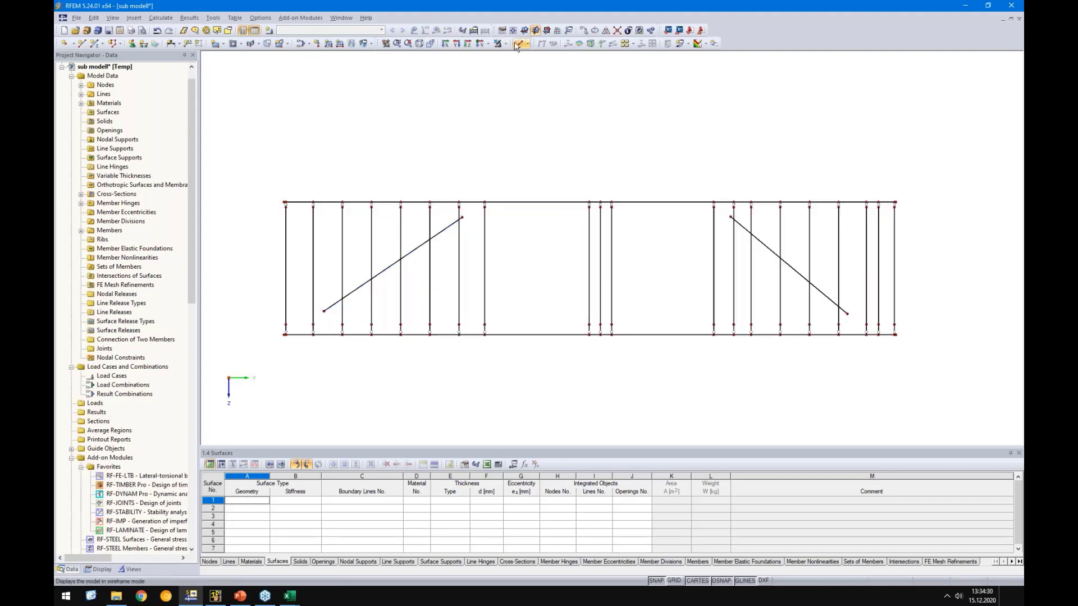
Step: Move the left end nodes of the bottom and top beams onto the axis nodes of the outermost left stud
scroll(303, 305, up, 1)
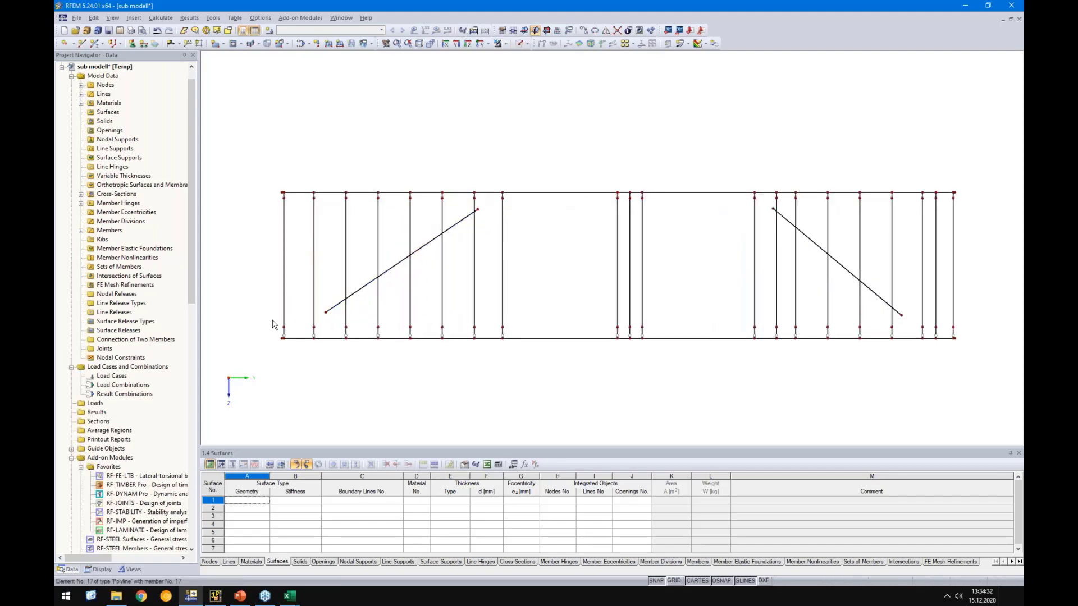
scroll(277, 348, up, 3)
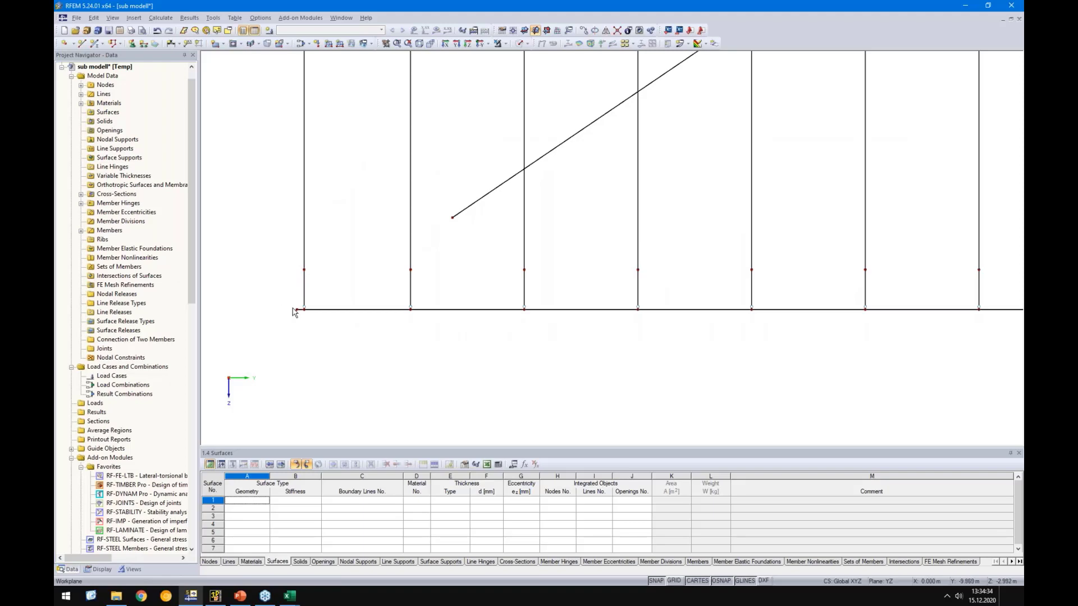
scroll(294, 312, up, 1)
scroll(333, 359, down, 2)
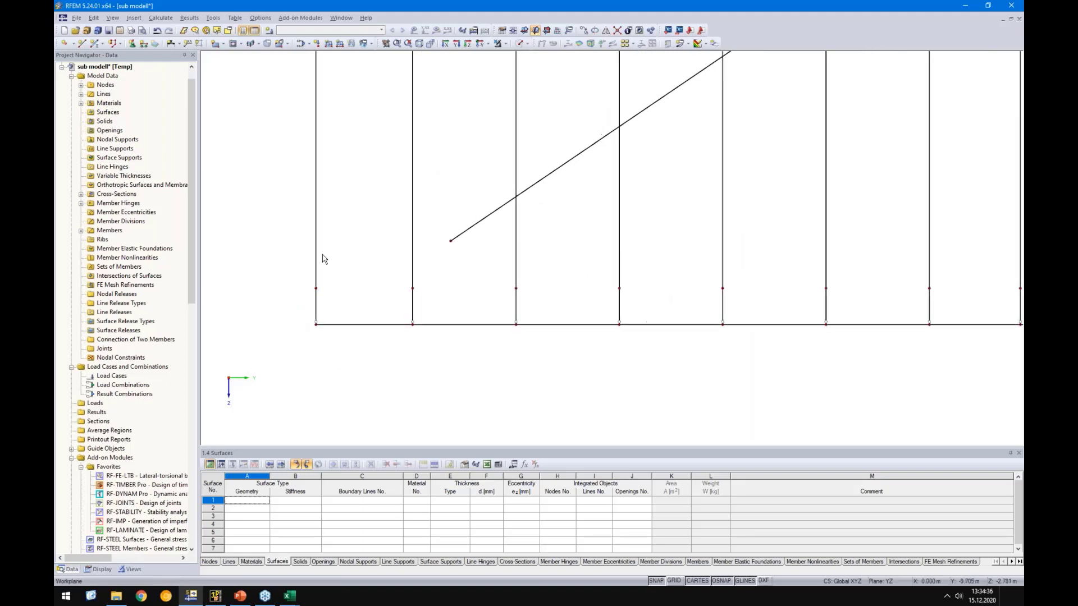
scroll(323, 259, down, 5)
scroll(320, 137, up, 4)
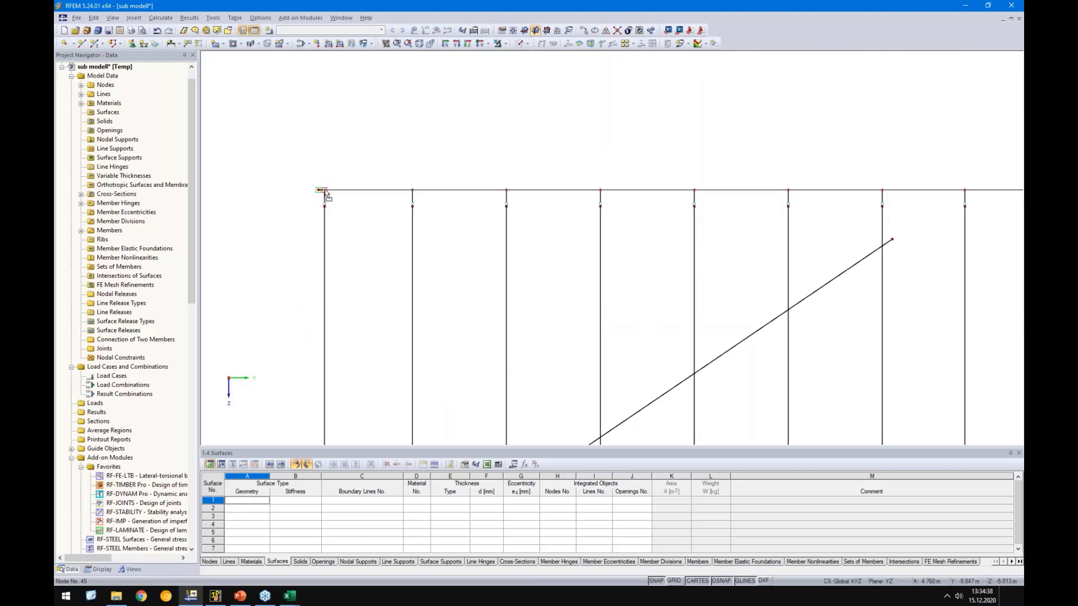
Step: Move the right end nodes of the top and bottom beams onto the axis nodes of the outermost right stud
scroll(324, 192, down, 4)
scroll(694, 251, up, 5)
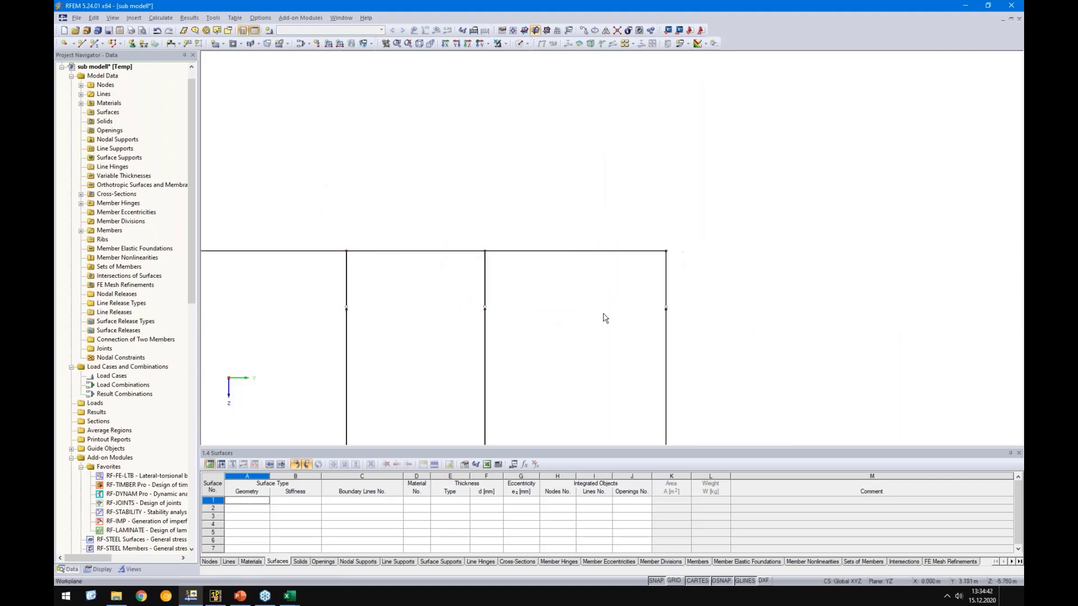
scroll(601, 315, down, 3)
scroll(574, 354, up, 3)
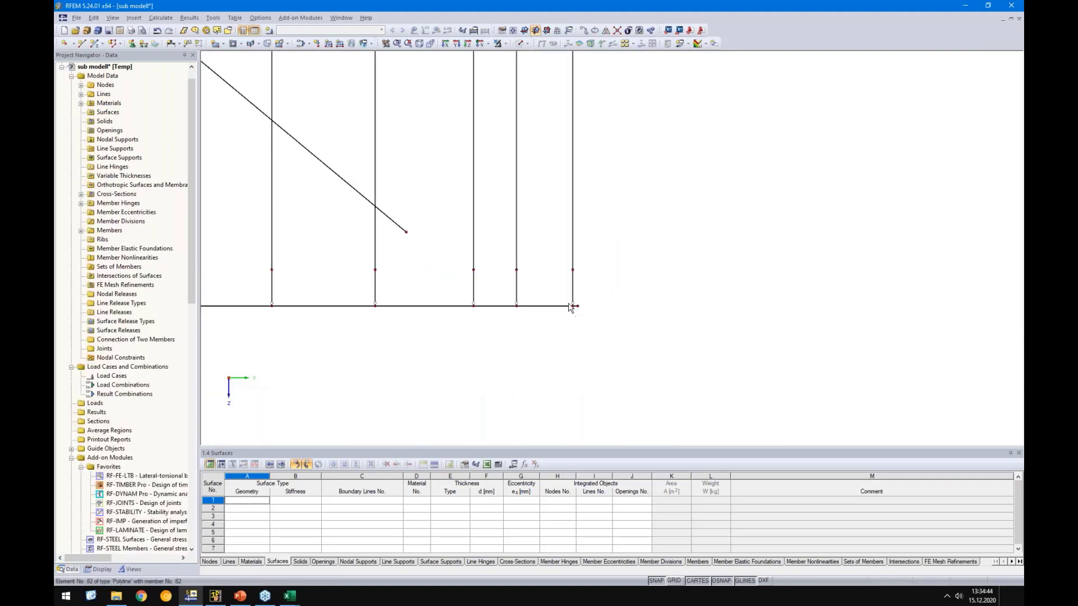
scroll(571, 305, up, 5)
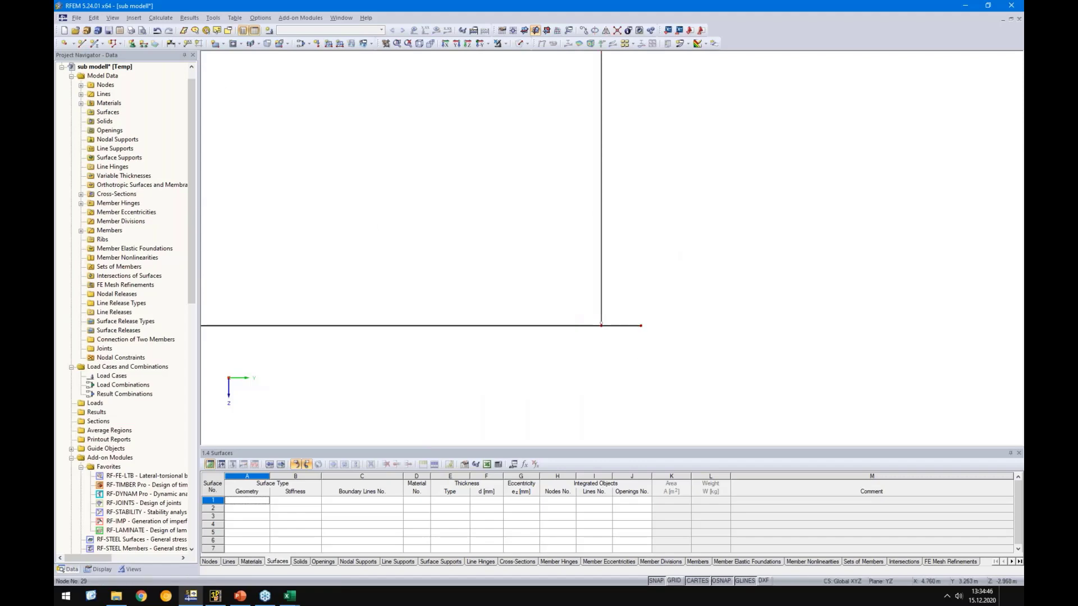
Step: Attach the right brace's lower end to the bottom beam at the third stud from the right and its upper end to the top beam beside the opening
scroll(459, 334, down, 3)
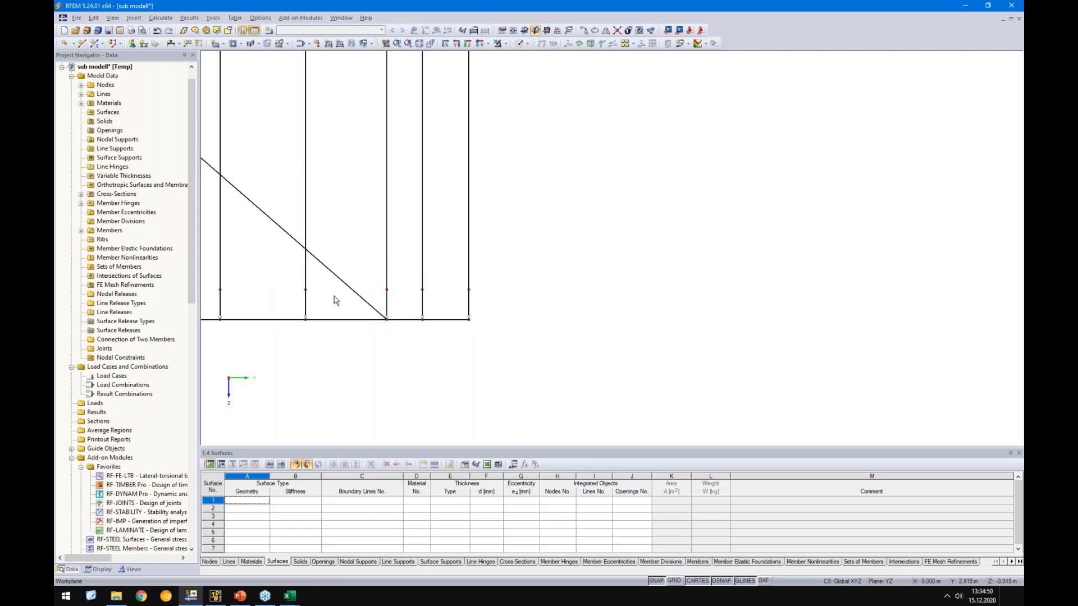
scroll(336, 301, down, 3)
scroll(455, 330, up, 5)
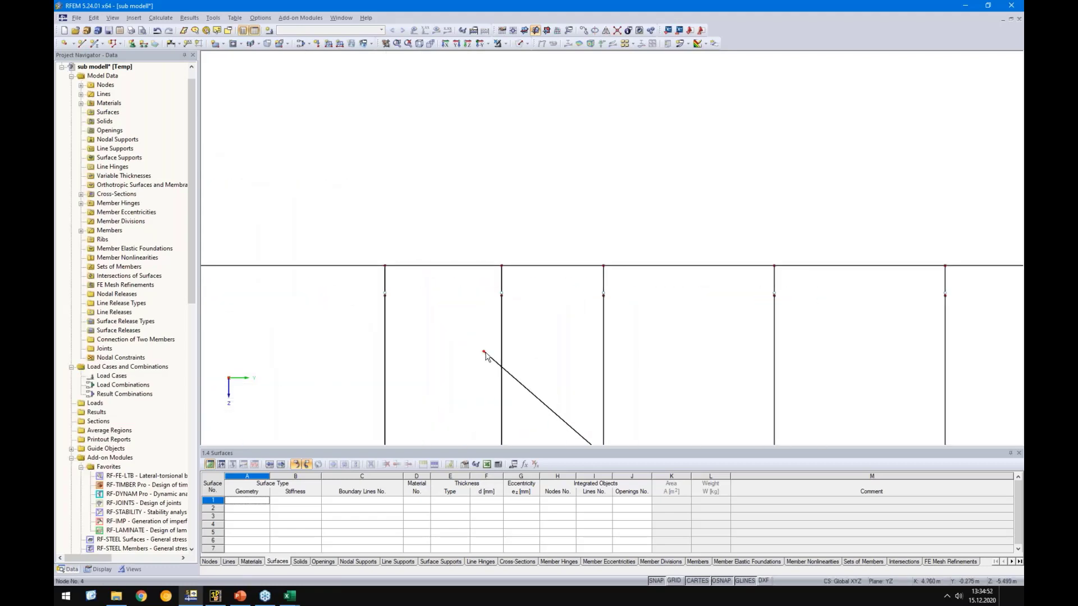
drag(484, 352, 385, 266)
Step: Attach the left brace's upper end to the top beam at the stud beside the opening and its lower end to the bottom-left corner node
middle_drag(331, 372, 559, 275)
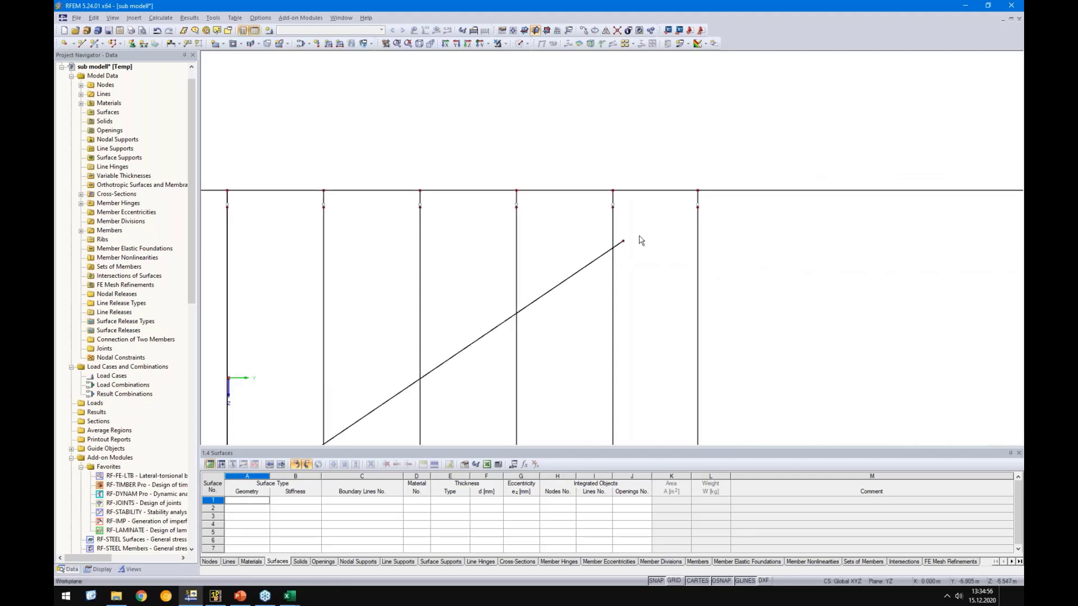
drag(625, 242, 698, 191)
scroll(491, 283, down, 3)
scroll(446, 312, up, 3)
drag(452, 290, 318, 381)
scroll(536, 397, down, 5)
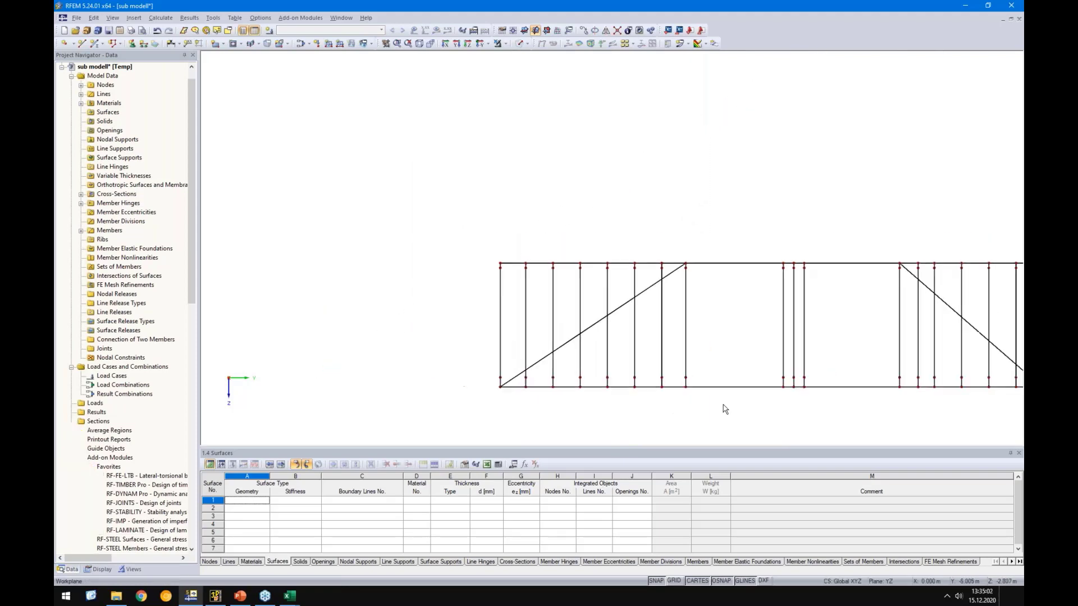
Step: Create a nodal support fixing uX, uY, uZ and rotation about Y, with rotations about X and Z free, and place it on the bottom-left corner node
middle_drag(473, 314, 555, 316)
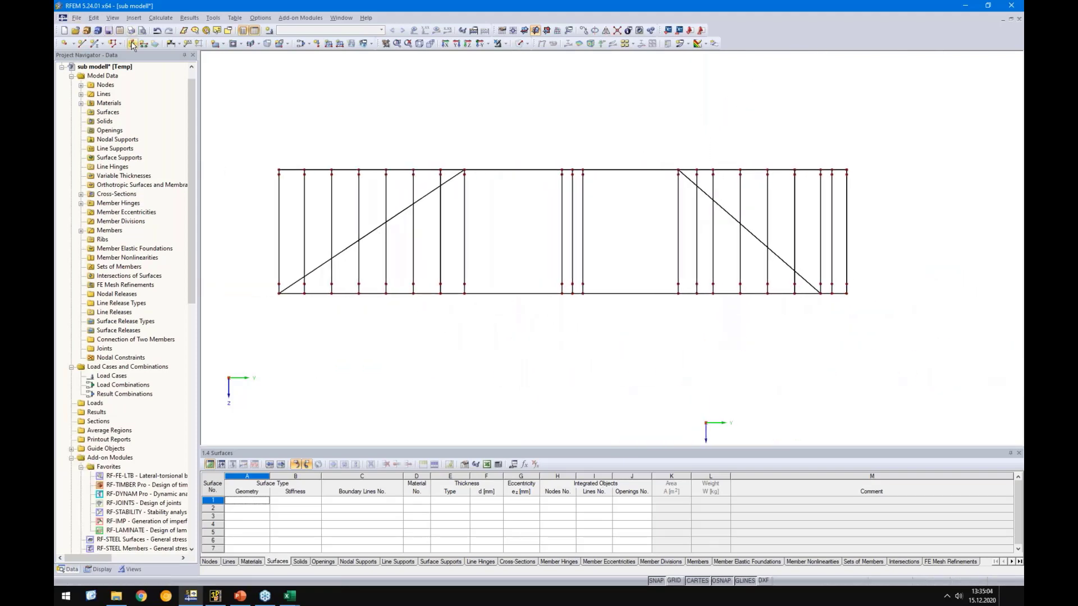
click(170, 44)
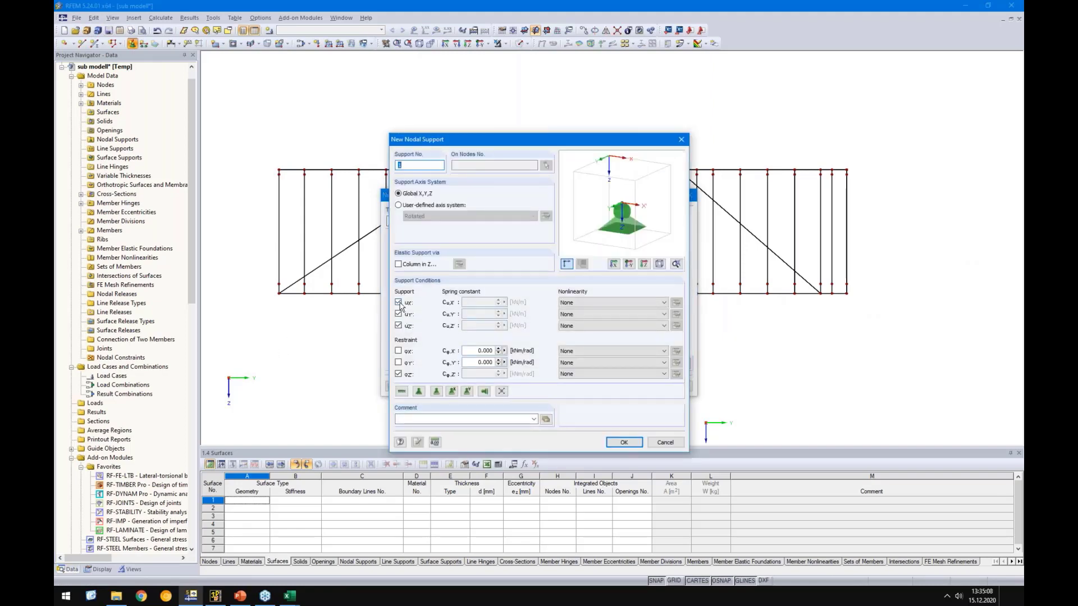
click(399, 375)
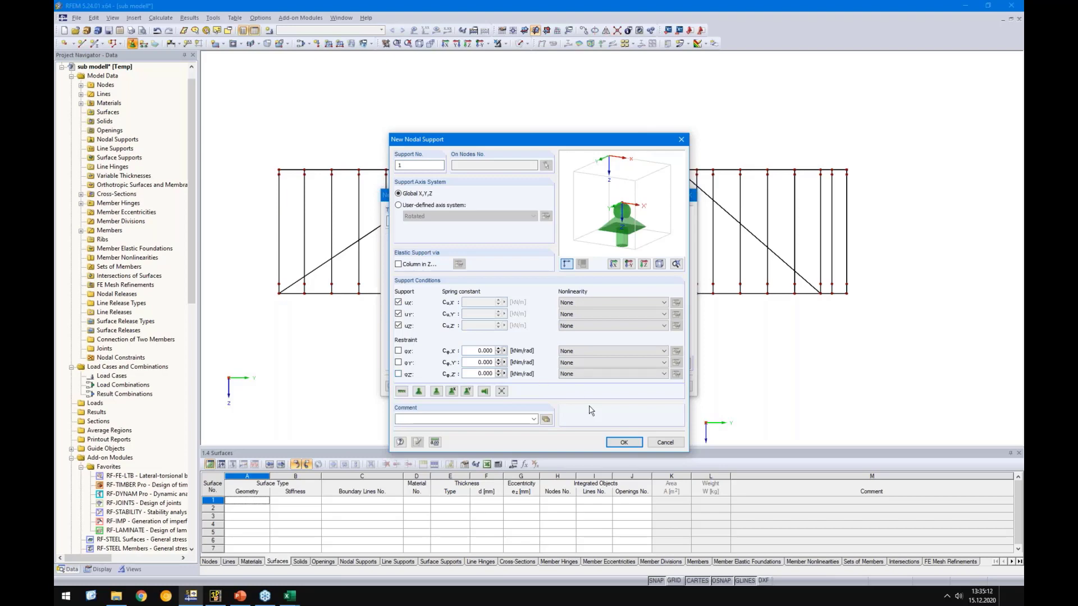
click(398, 363)
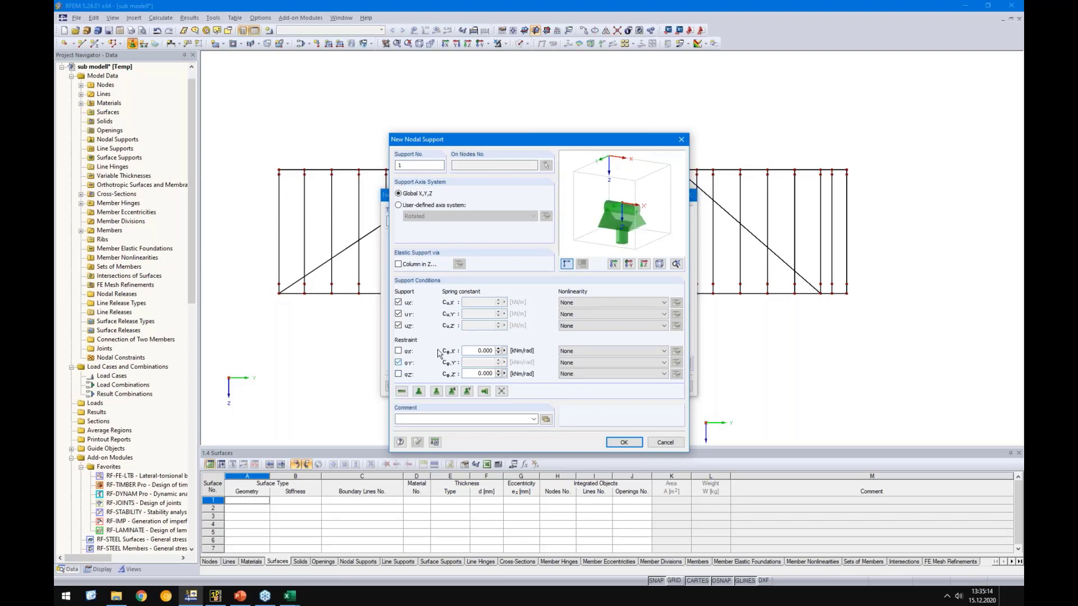
click(624, 443)
click(625, 386)
click(279, 293)
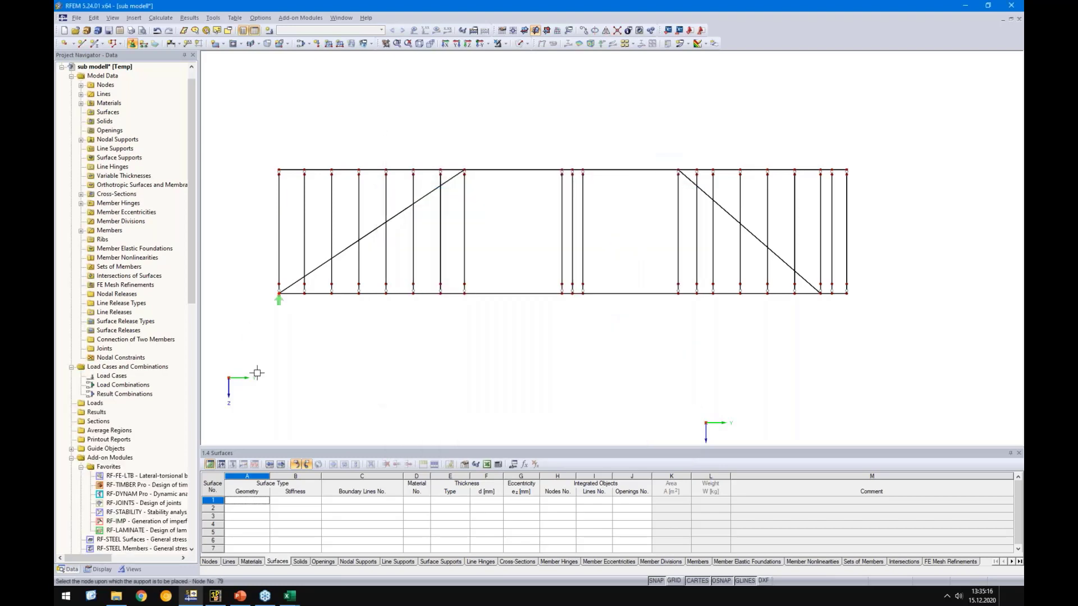
Step: Create a nodal support fixing only uX and uZ, and place it on the bottom beam nodes of the two studs where the braces' upper ends meet
scroll(296, 333, up, 1)
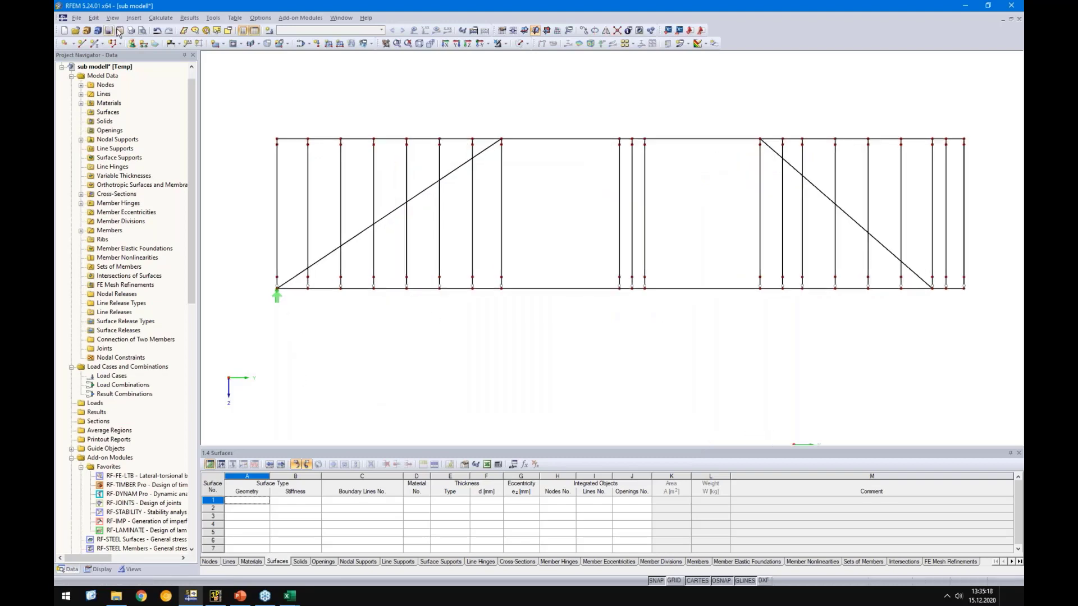
click(132, 43)
click(541, 220)
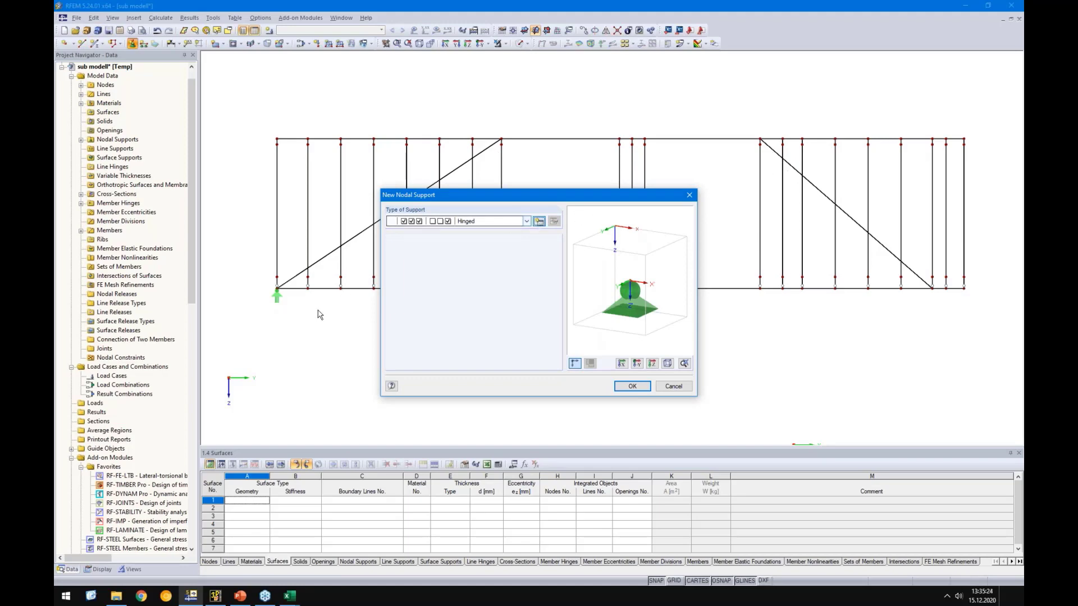
click(399, 314)
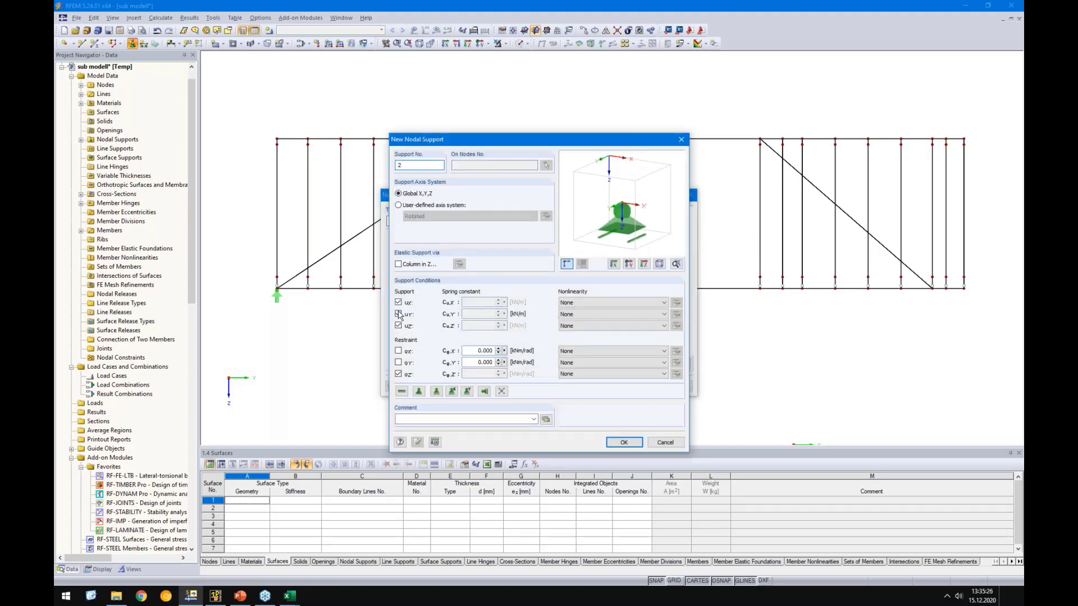
click(398, 374)
click(623, 442)
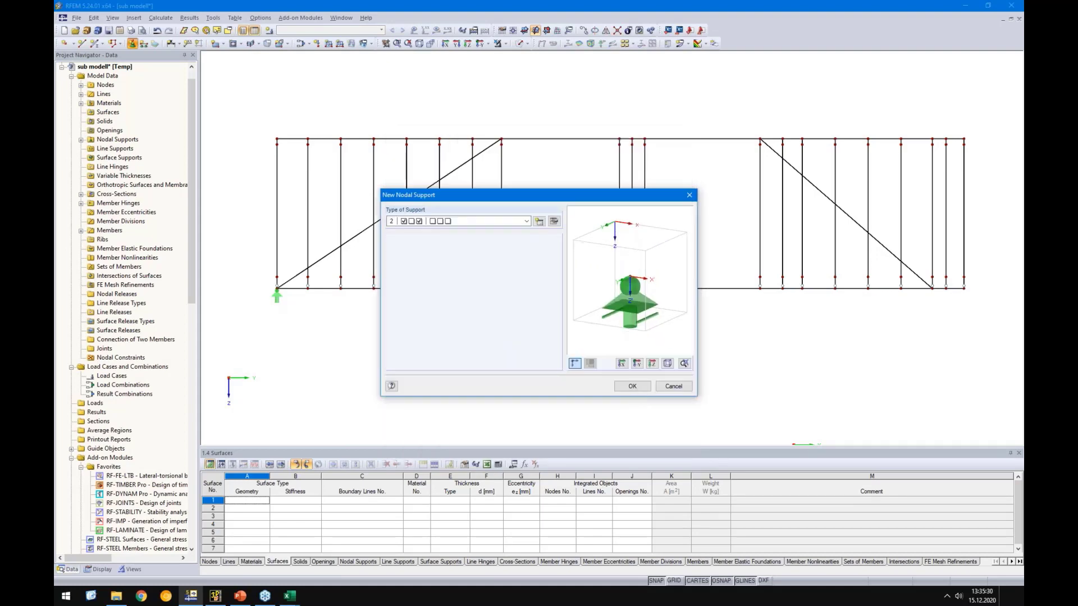
click(632, 386)
click(502, 288)
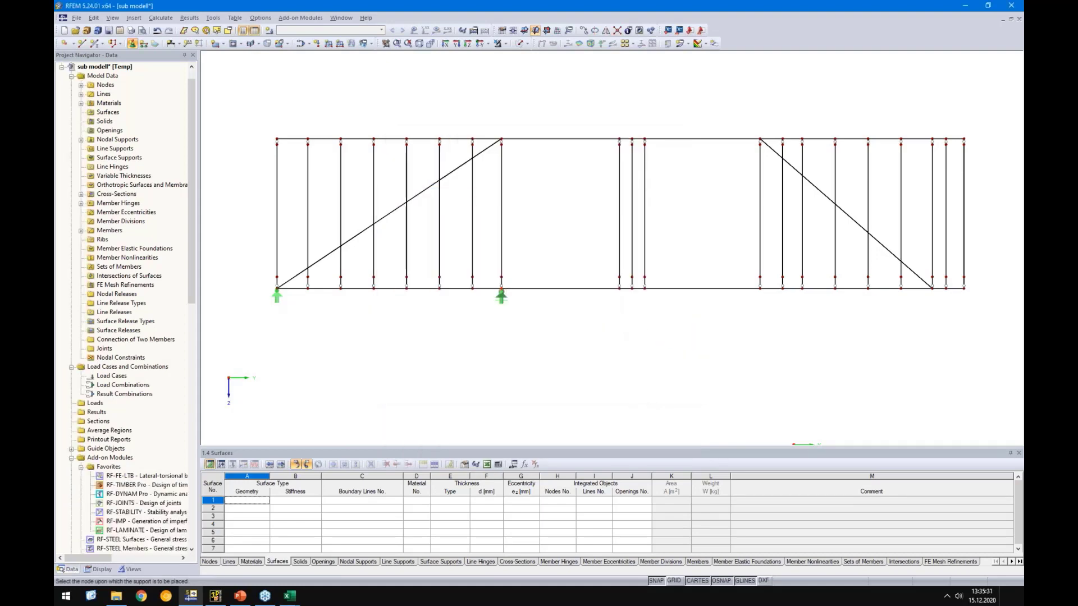
click(759, 289)
key(Escape)
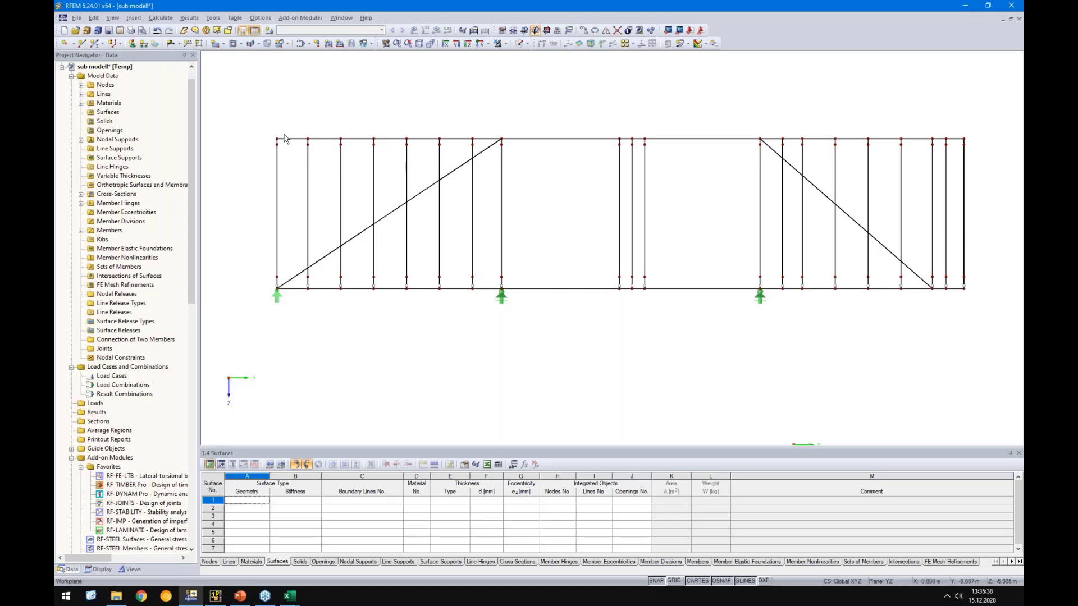
Step: Create a nodal support with only uX fixed and a 1 kNm/rad rotational spring about Y, and assign it to all nodes along the top beam
click(132, 43)
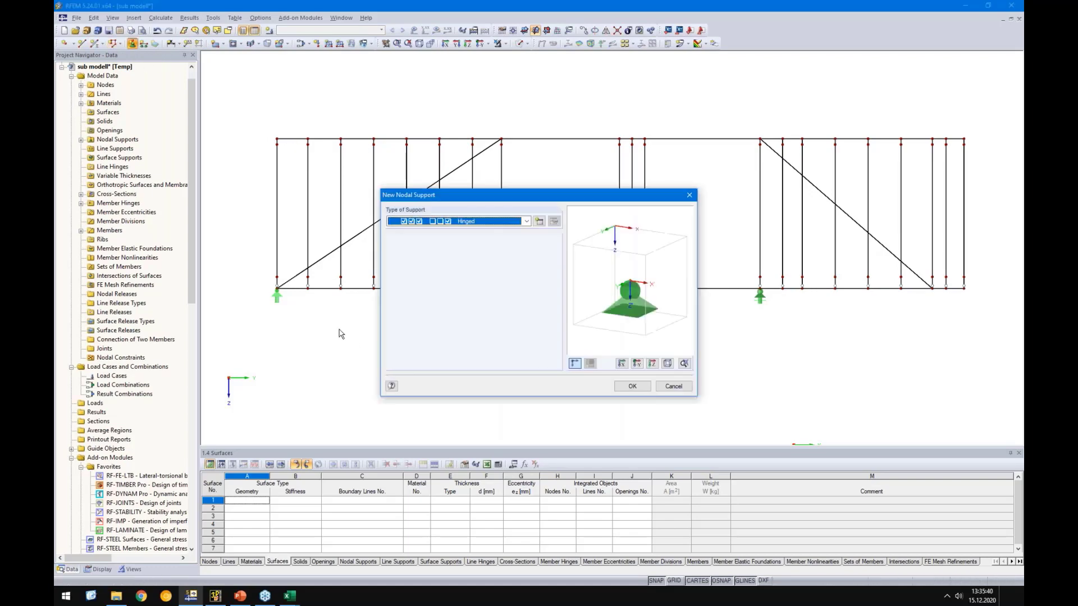
click(539, 222)
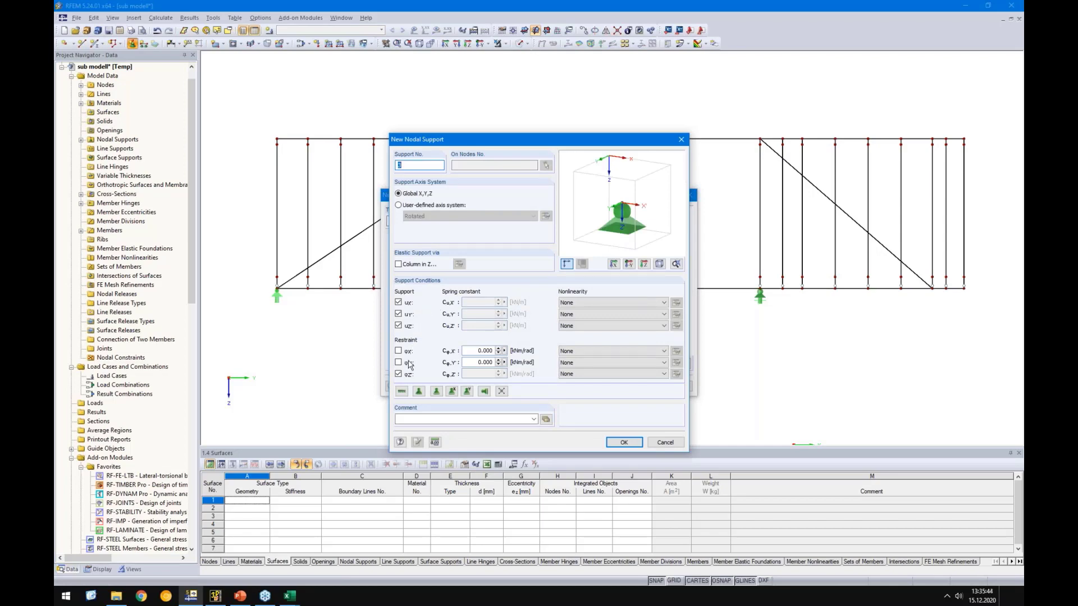
click(398, 375)
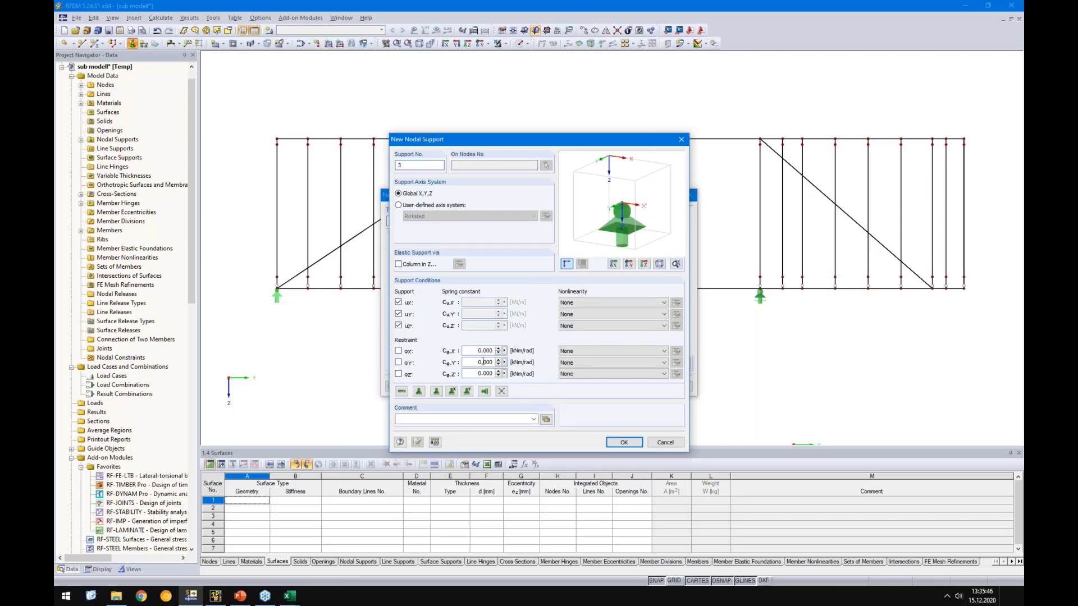
text(1)
click(397, 313)
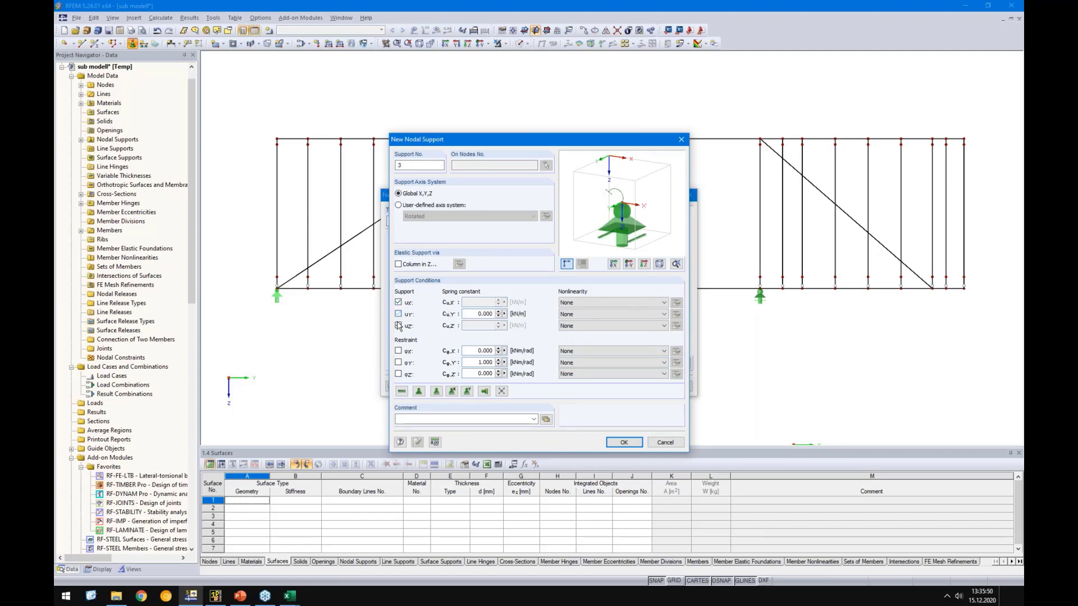
click(398, 325)
click(621, 443)
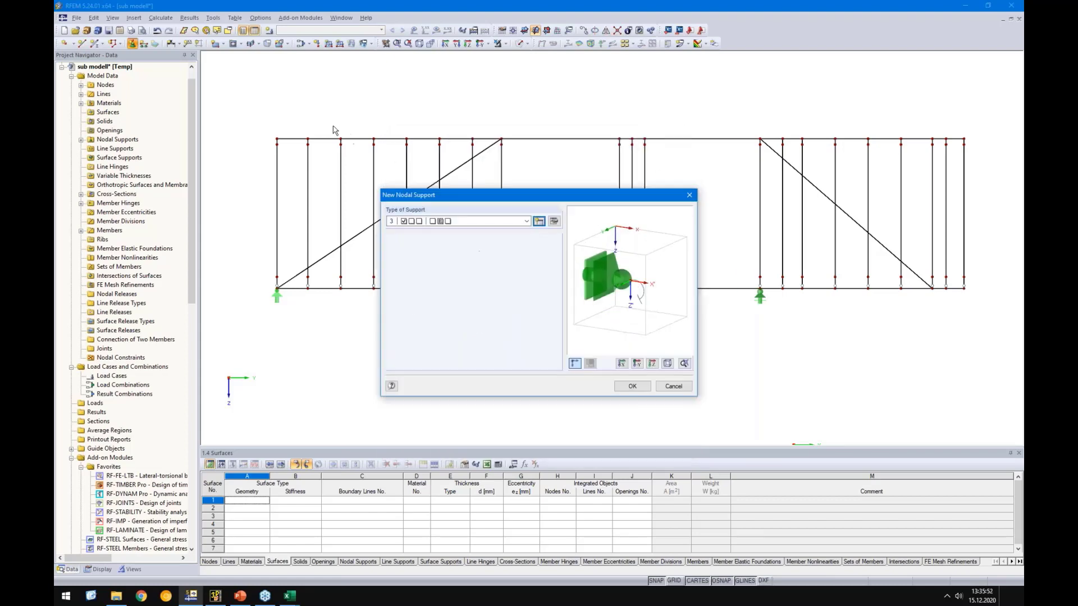
drag(267, 119, 977, 147)
key(Escape)
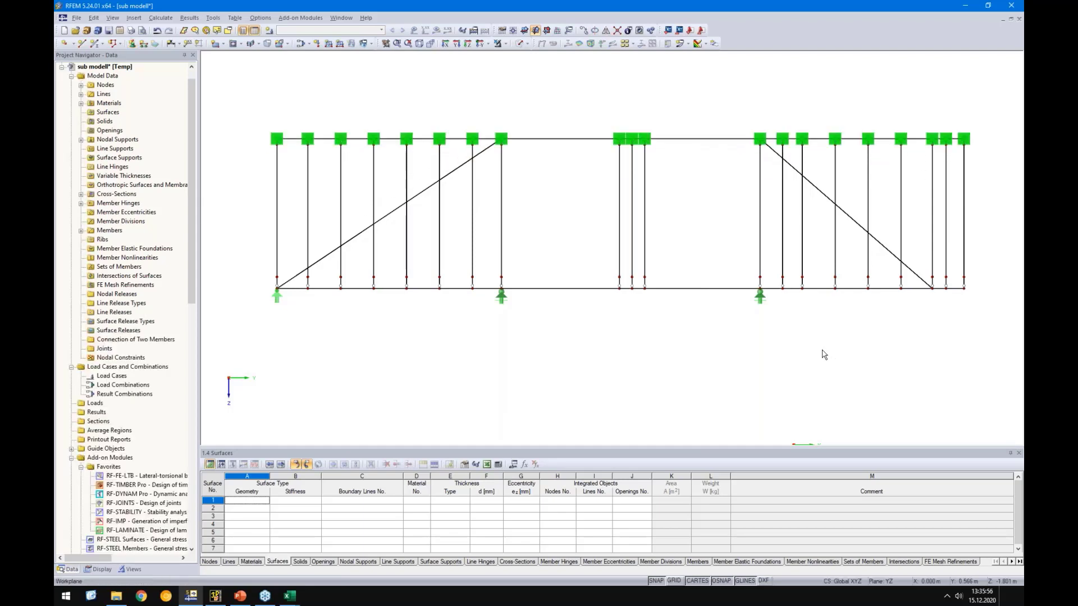
Step: Examine the supports and member hinges of the frame in a 3D view and in the side view
scroll(710, 319, down, 1)
middle_drag(977, 305, 774, 282)
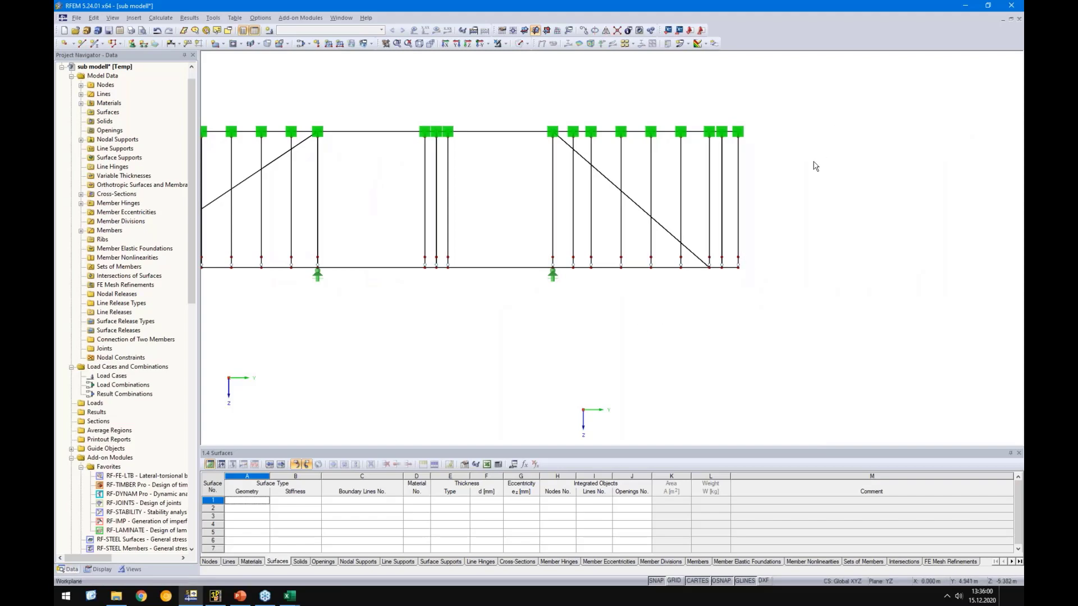
ctrl+middle_drag(815, 166, 674, 236)
scroll(637, 262, up, 3)
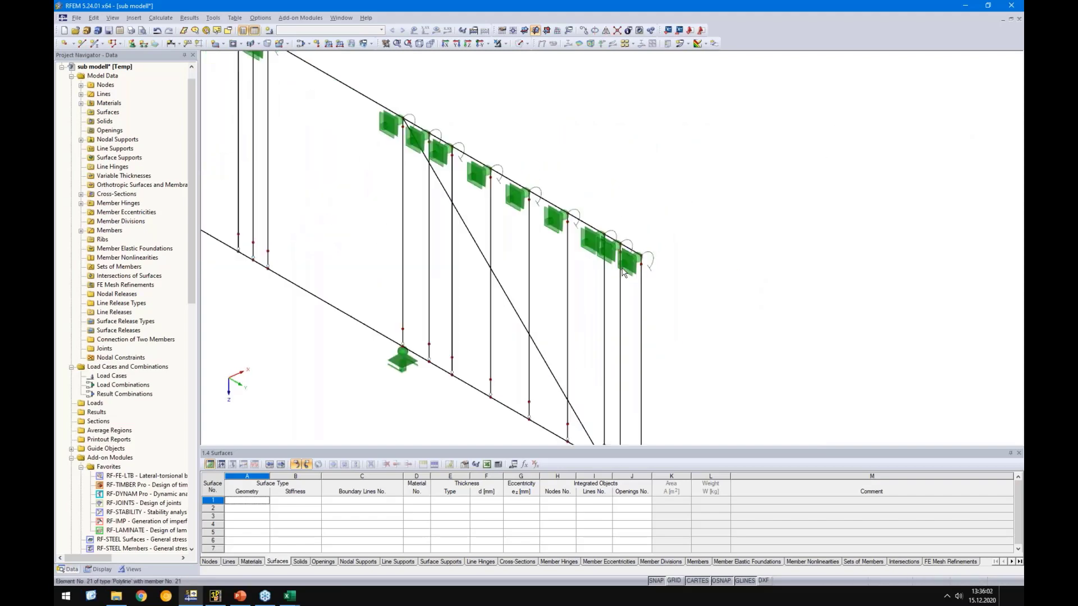
scroll(516, 190, up, 2)
scroll(514, 189, down, 3)
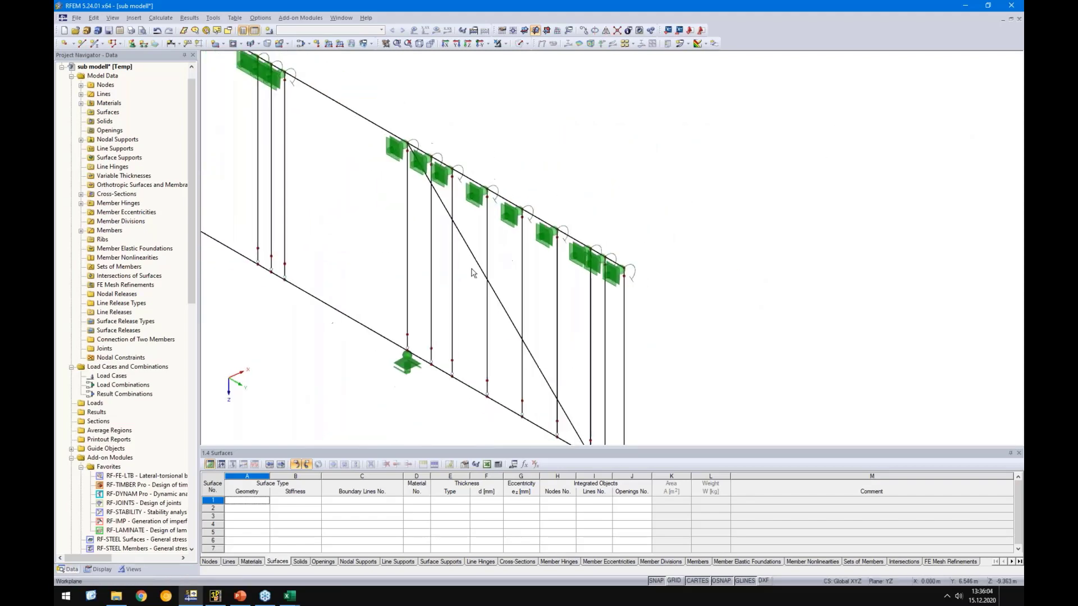
scroll(449, 54, up, 1)
click(446, 44)
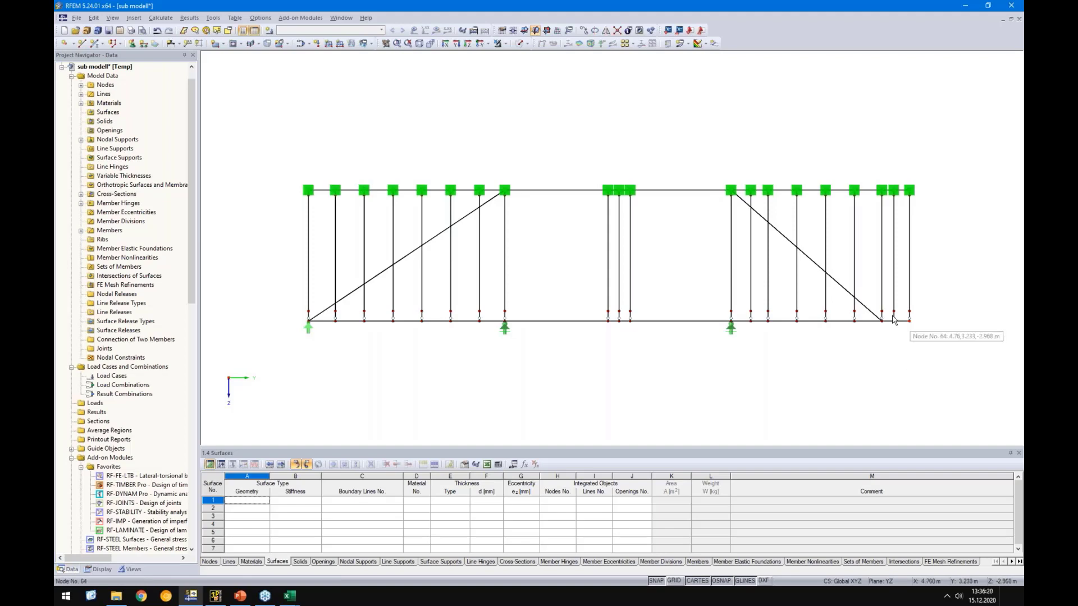
Step: Create permanent load case LC1 with self-weight deactivated for a new nodal load
click(306, 44)
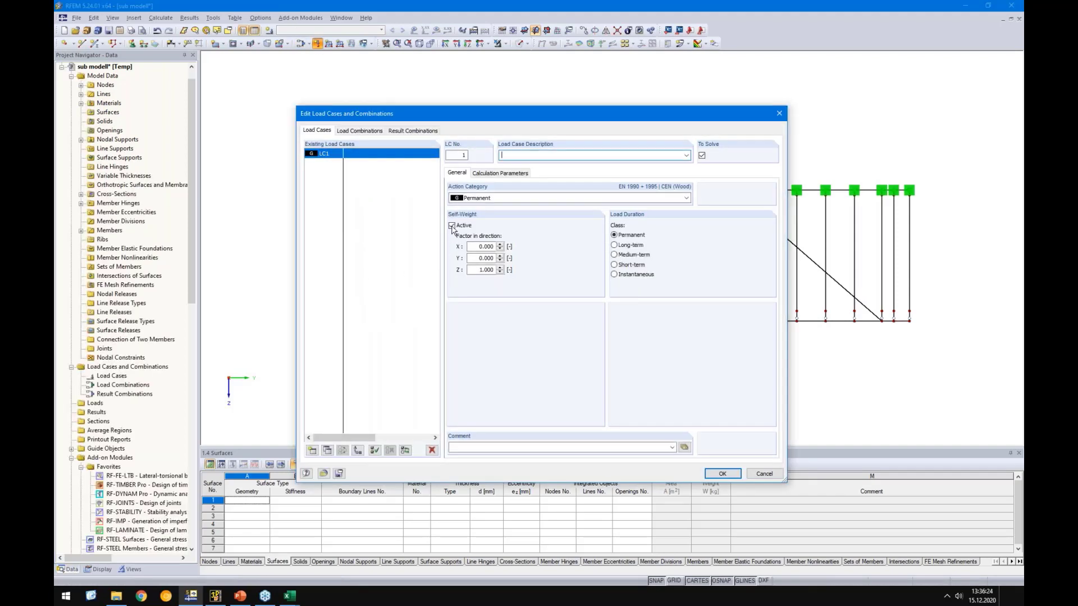
click(452, 226)
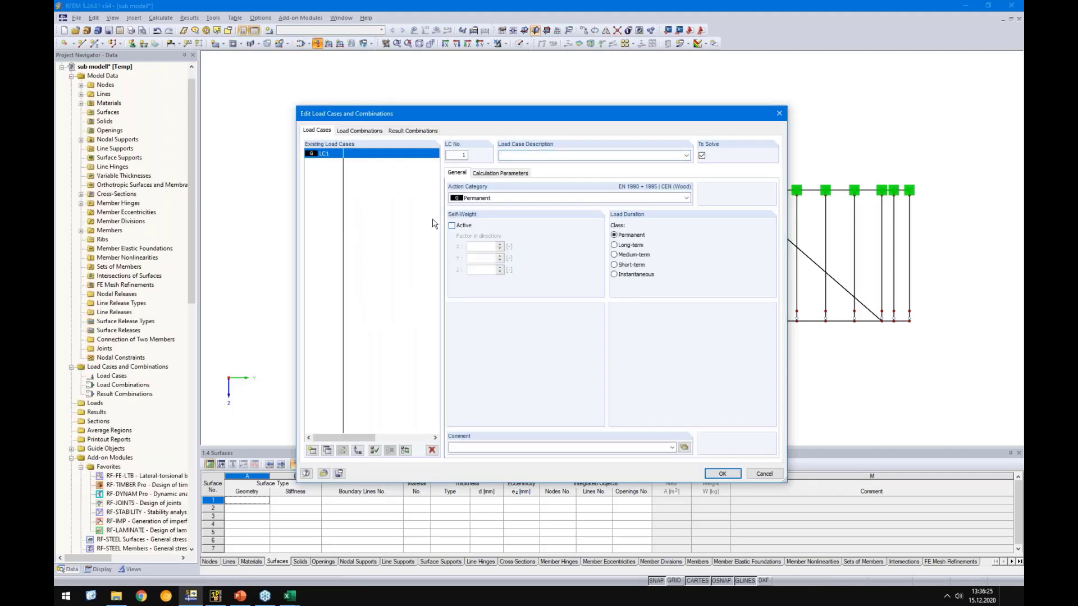
click(723, 474)
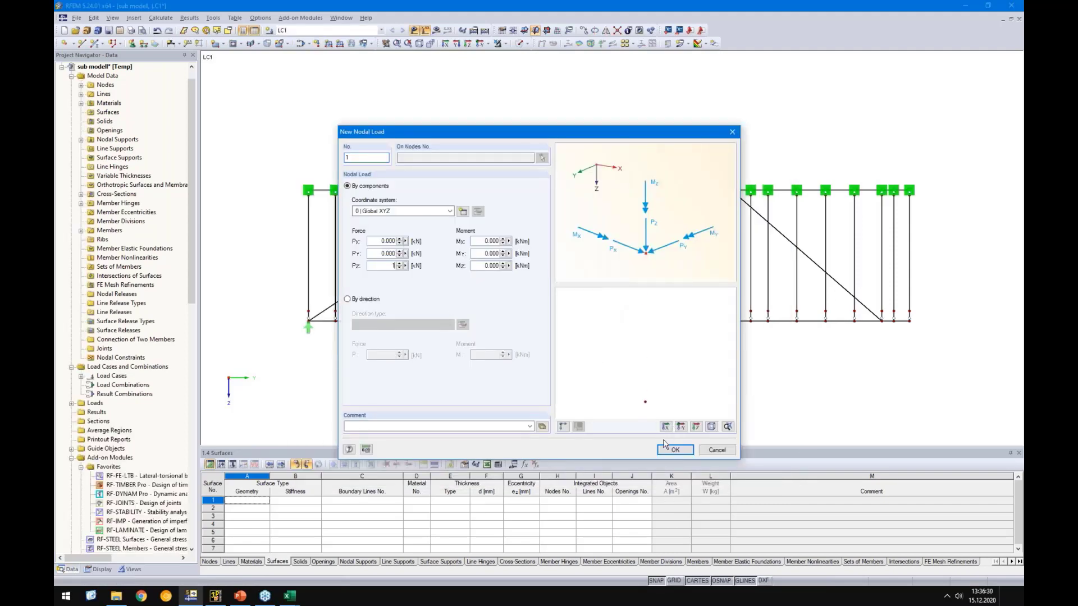
Step: Apply a nodal load with PZ of 1 kN to the free end node of the lower chord's cantilever
click(666, 447)
click(909, 320)
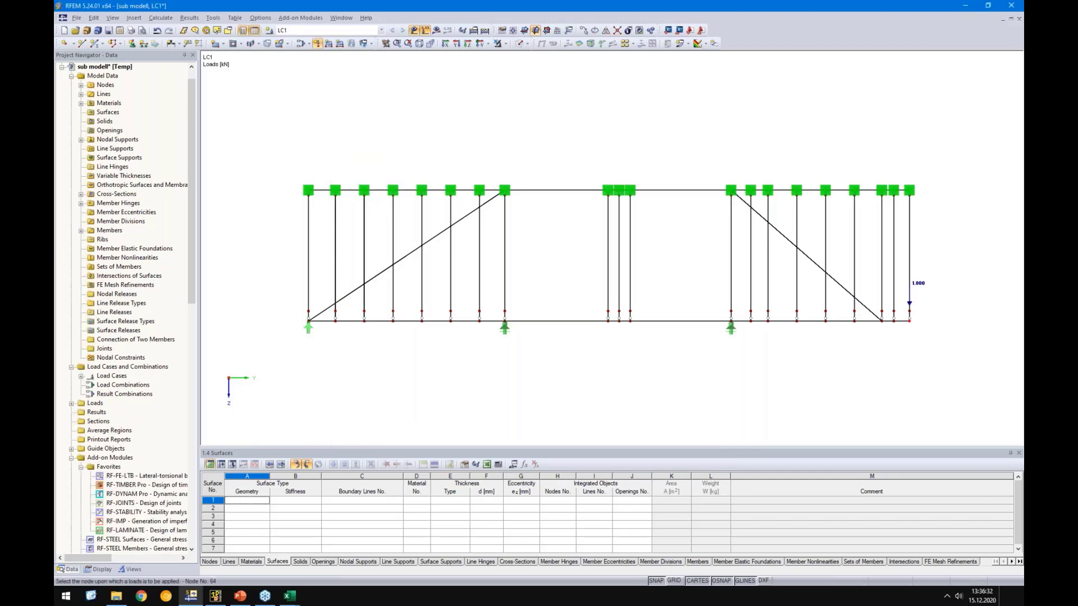
key(Escape)
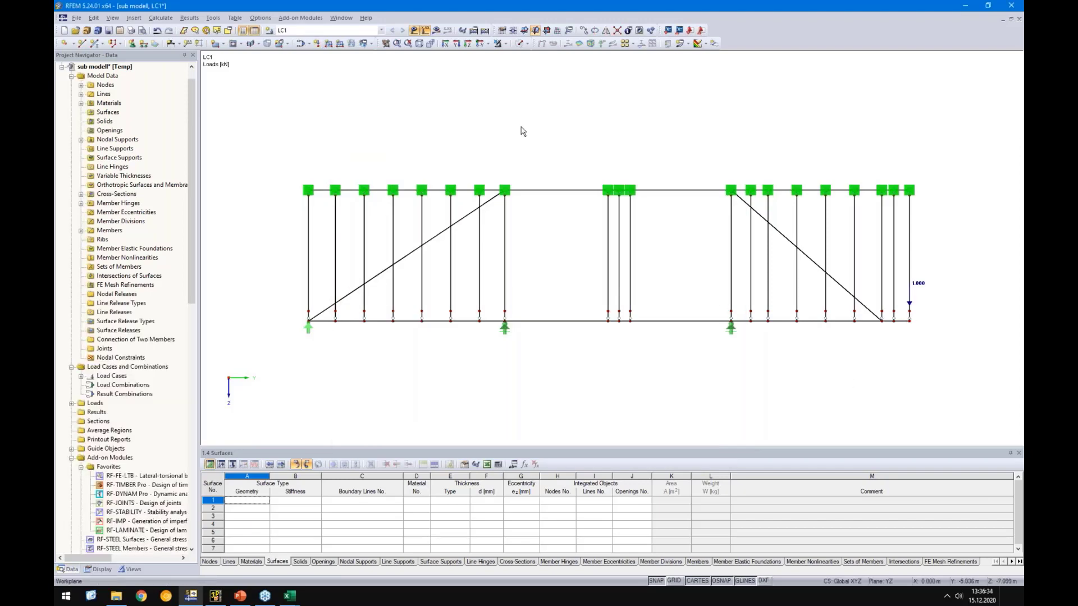
Step: Calculate LC1, view the global deformation u-Z, and hide the results again
click(436, 30)
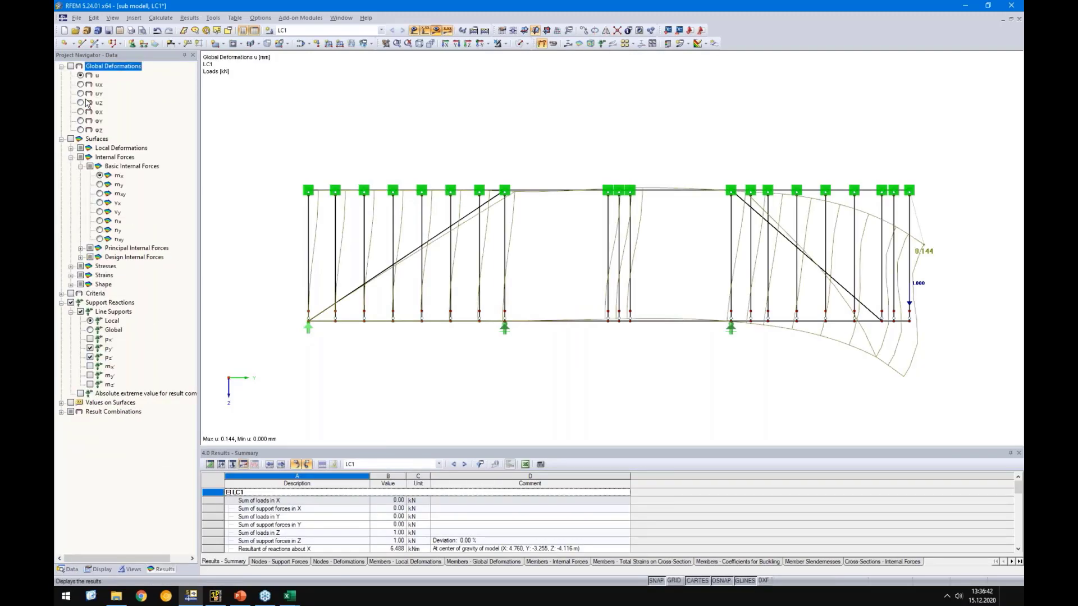
click(81, 103)
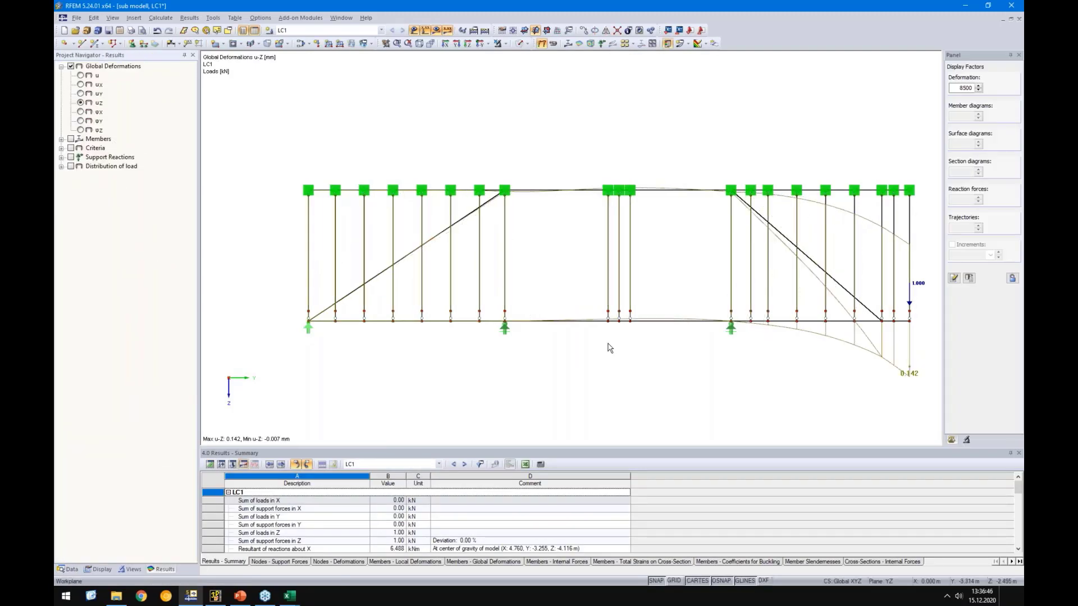
middle_drag(606, 344, 560, 310)
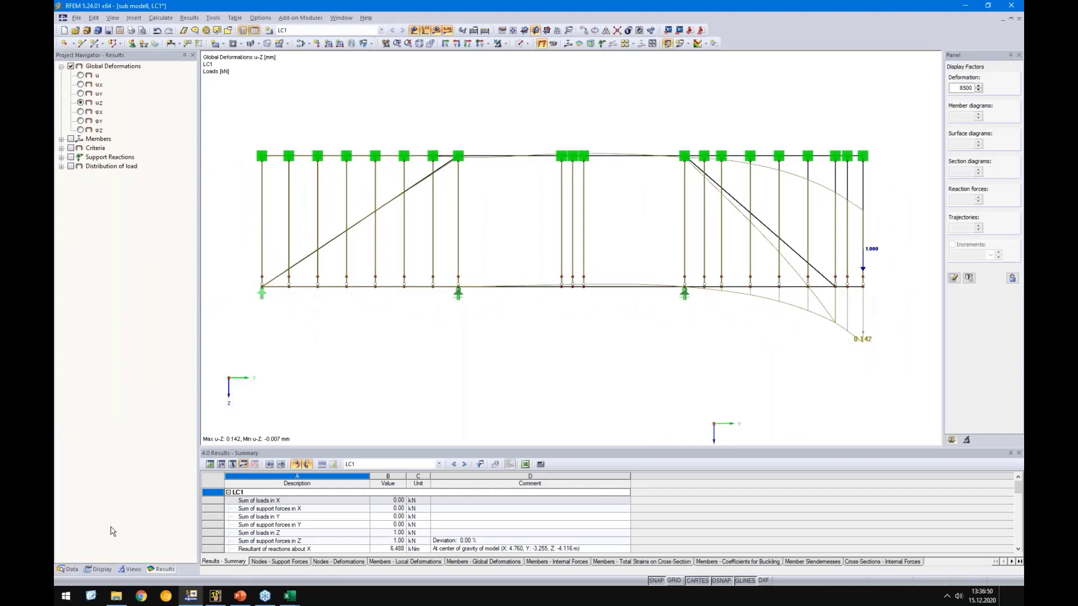
click(447, 31)
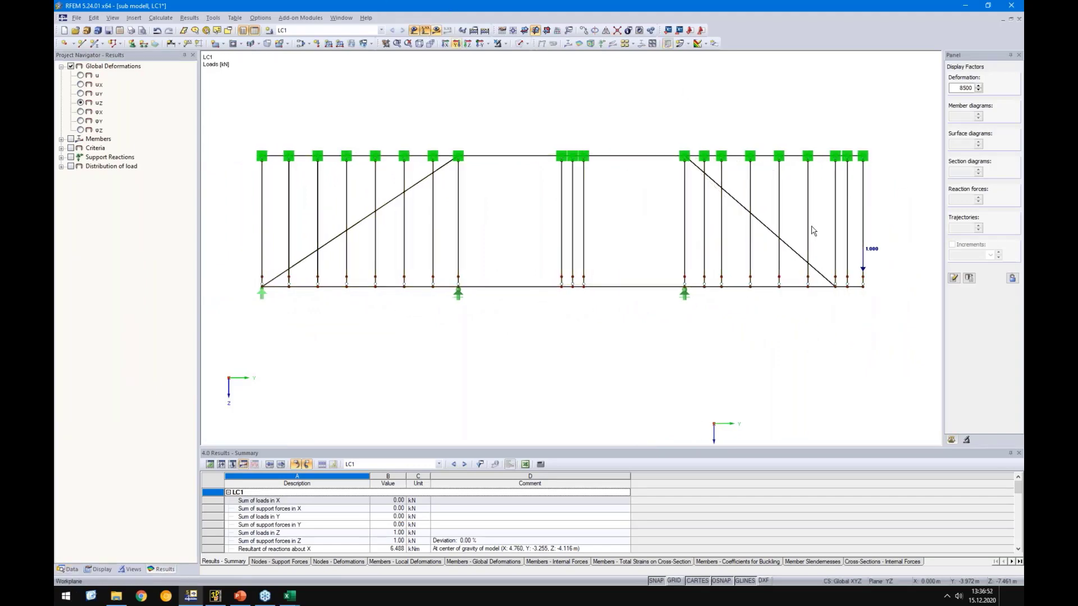
Step: Select the vertical members and both diagonals between the chords and change their member type to Truss
scroll(413, 306, up, 2)
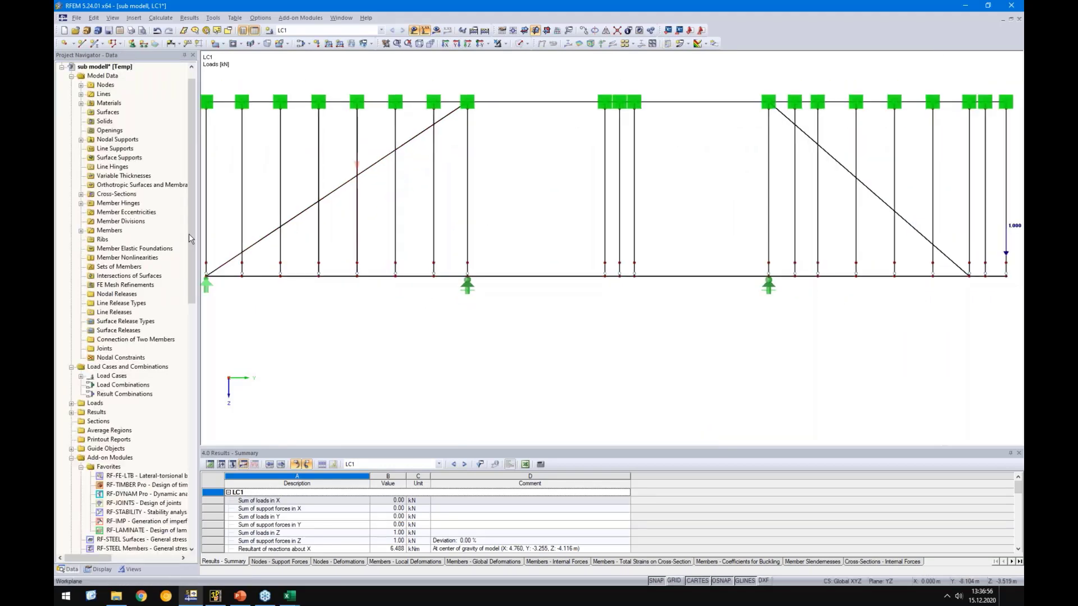
scroll(355, 302, down, 2)
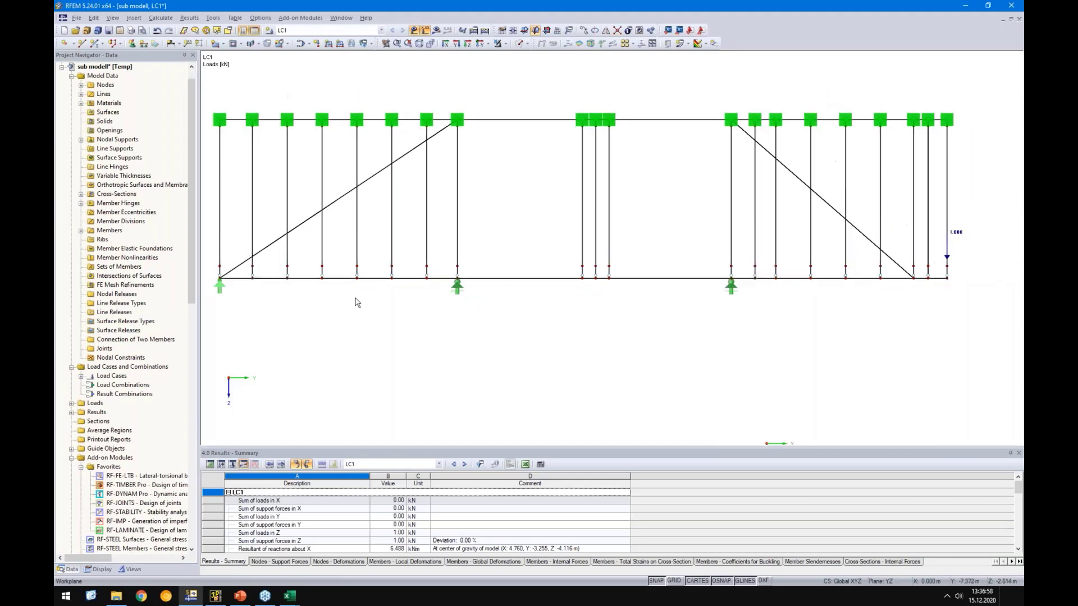
drag(347, 199, 284, 191)
double_click(283, 191)
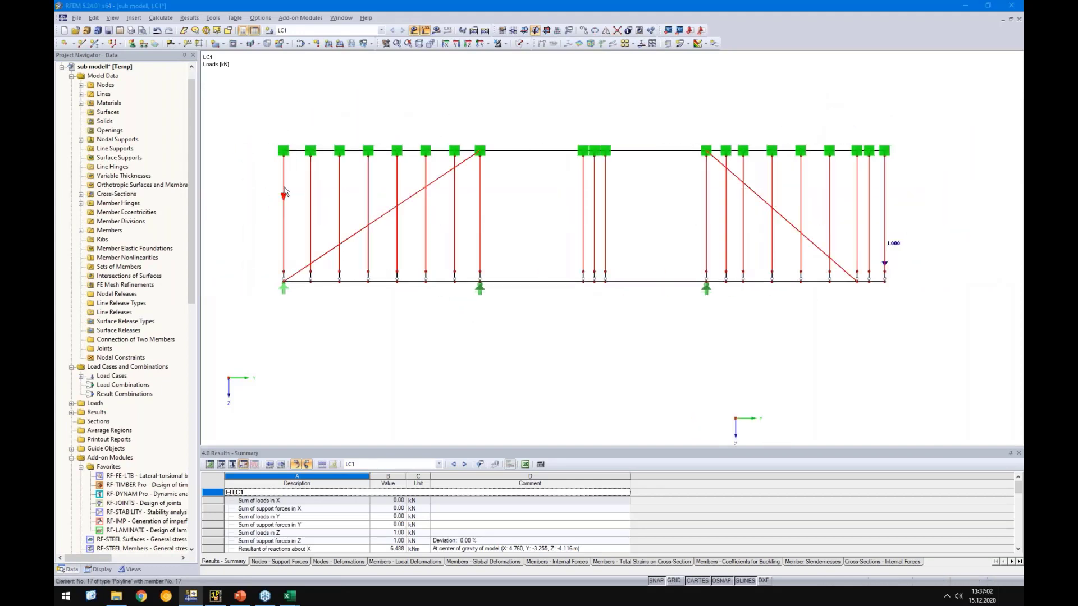
click(589, 207)
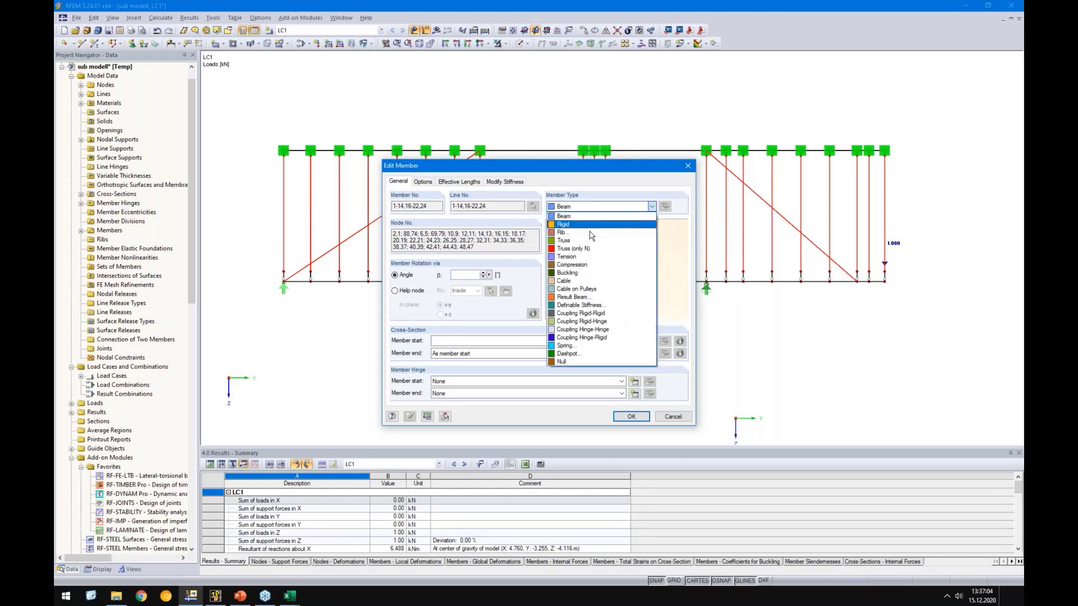
click(570, 233)
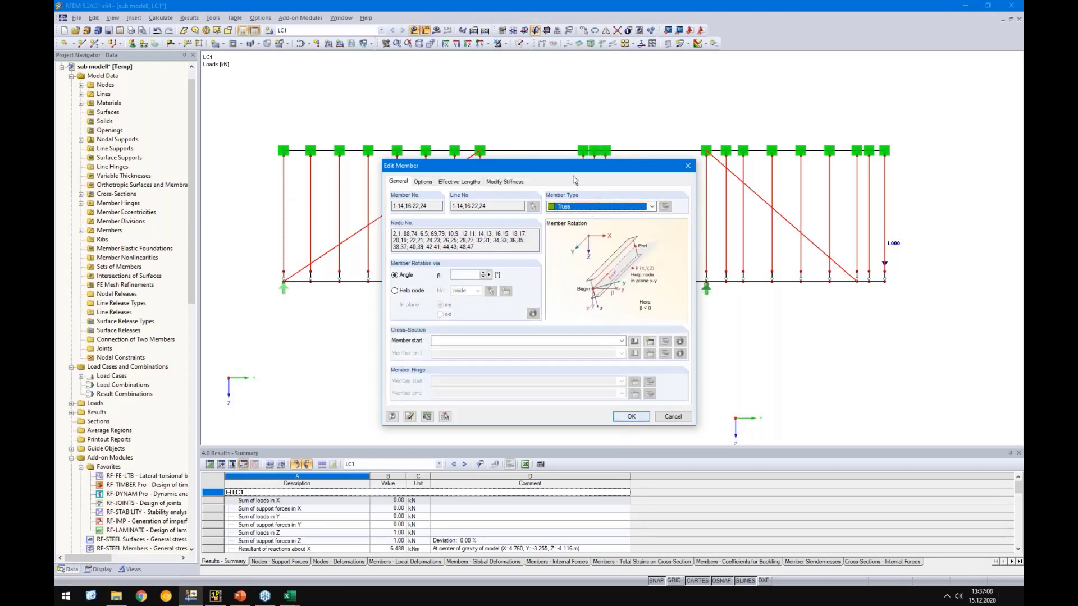
click(631, 418)
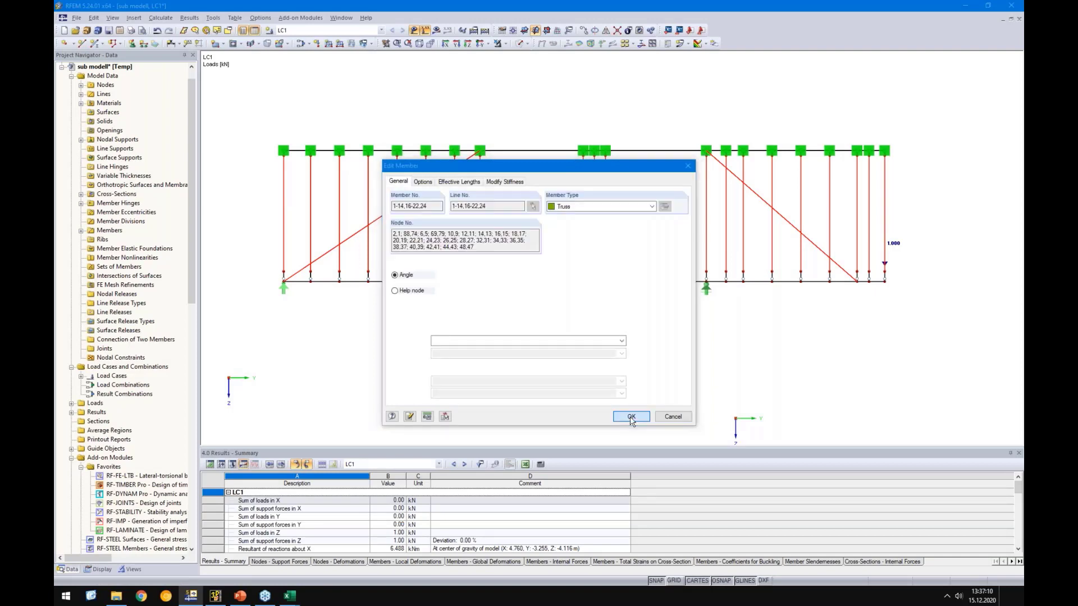
click(505, 316)
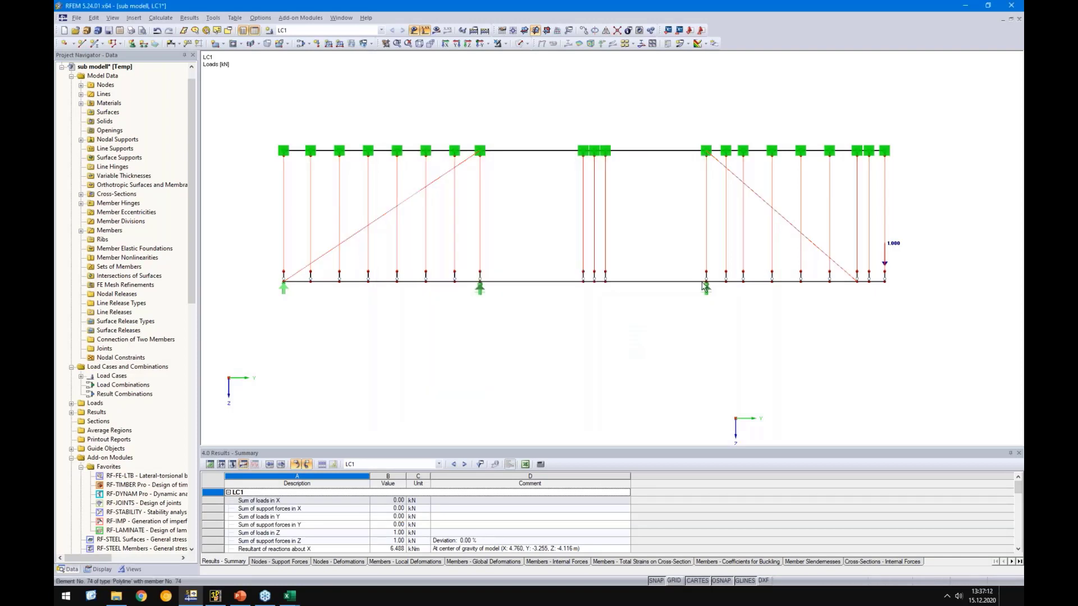
Step: Delete all member hinges from the model
scroll(705, 290, up, 3)
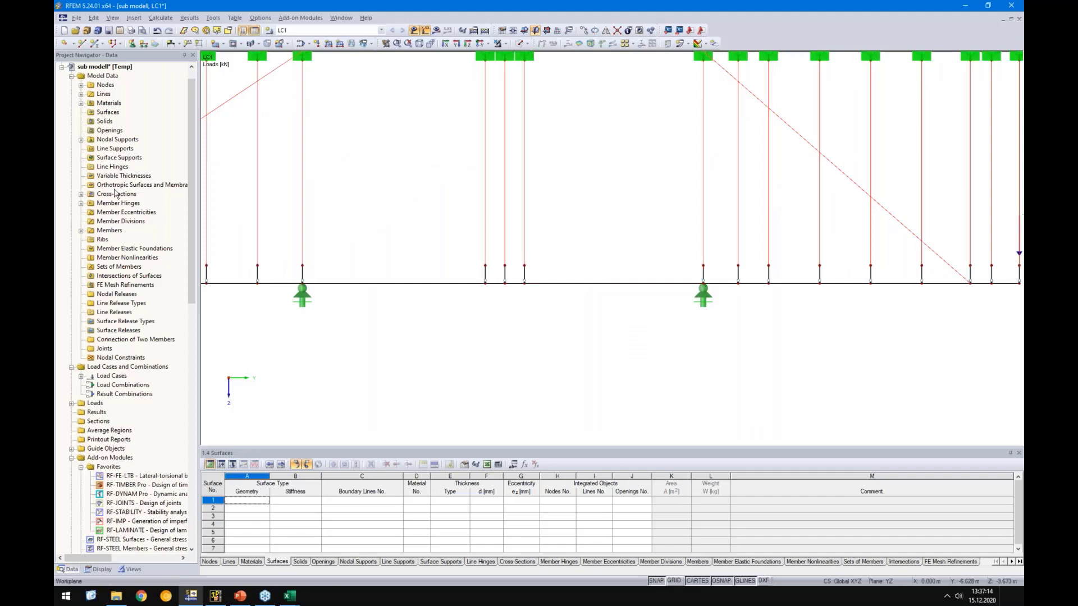
scroll(704, 280, up, 1)
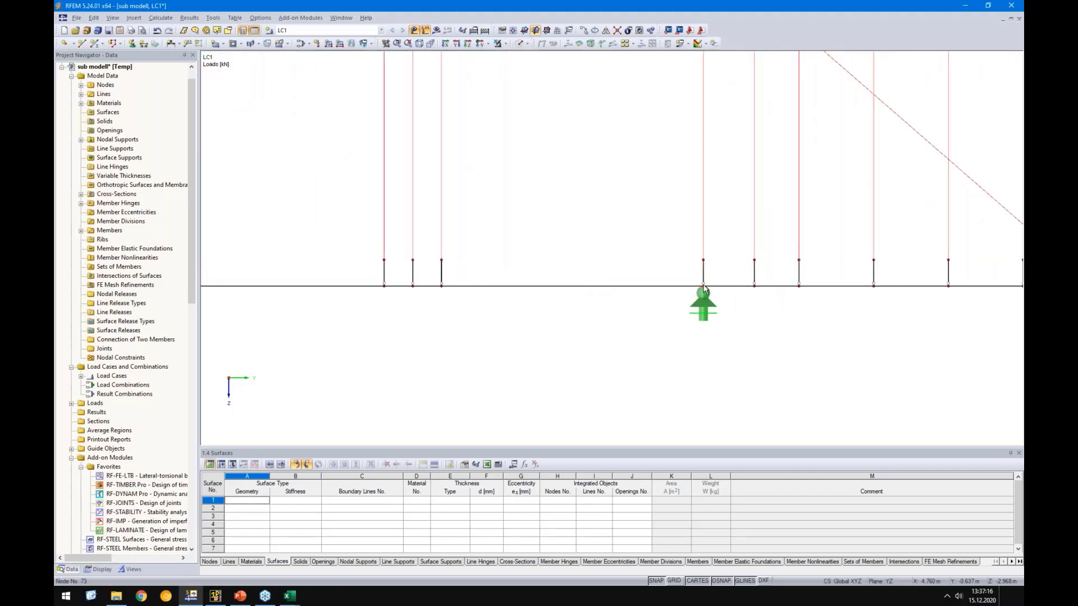
right_click(111, 196)
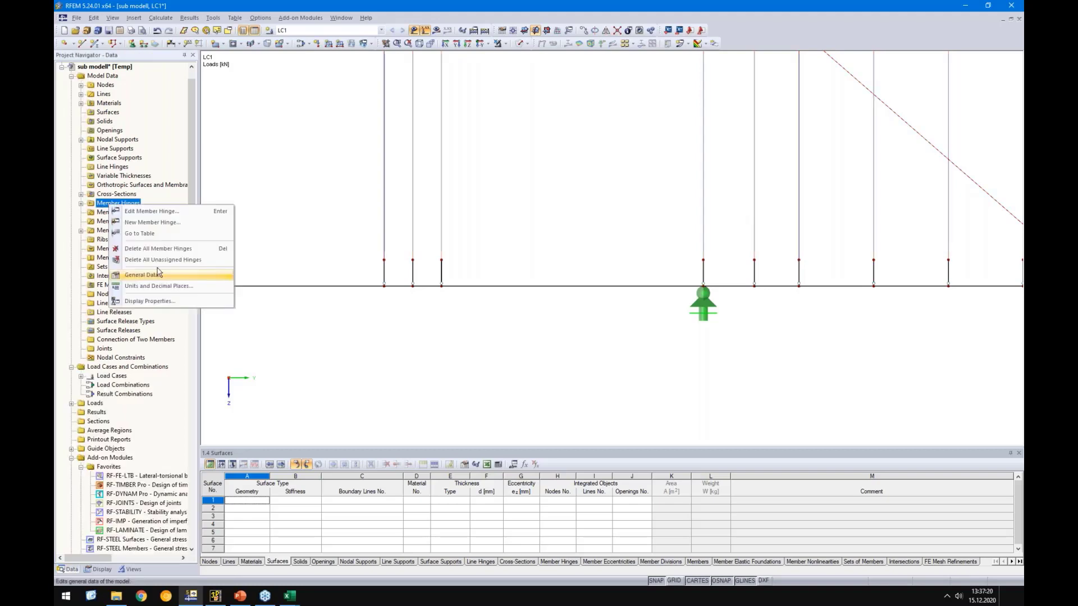
click(156, 251)
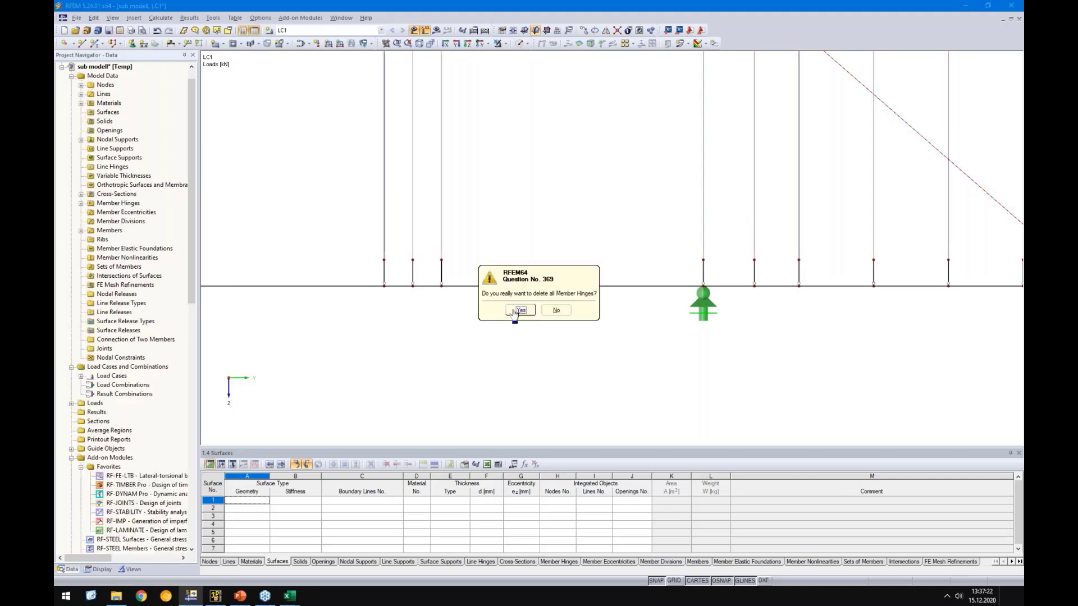
click(516, 313)
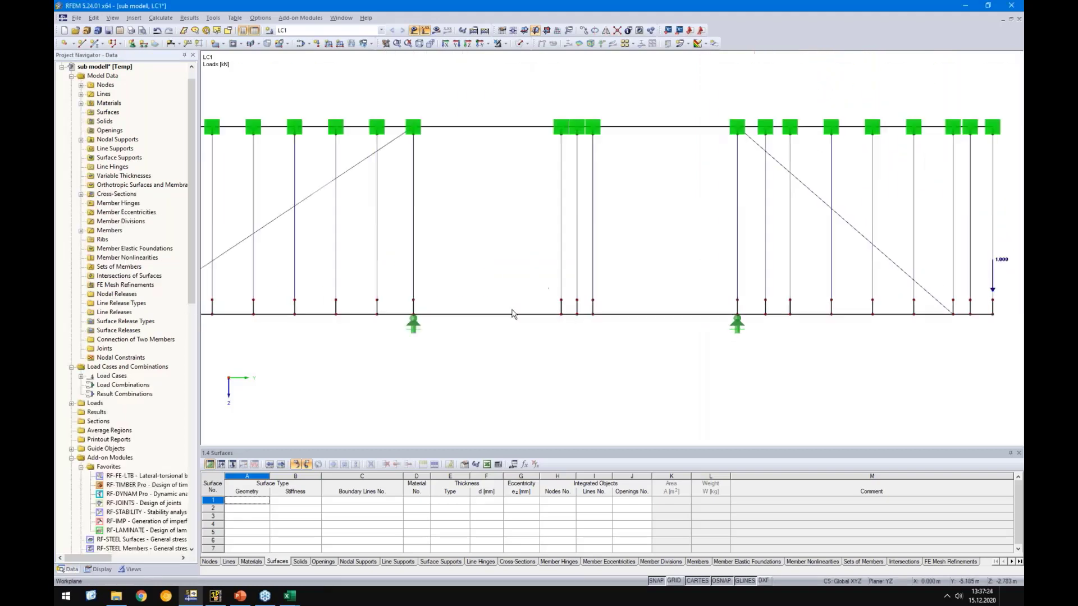
Step: Check the available member types for the diagonal in the cantilever bay and close its properties without changes
double_click(806, 220)
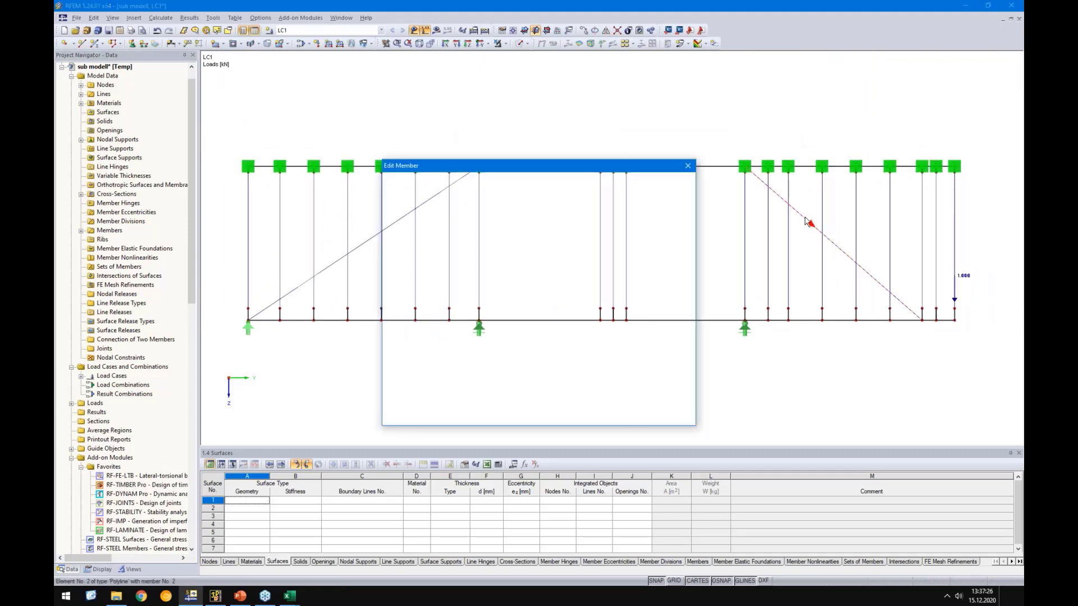
click(573, 209)
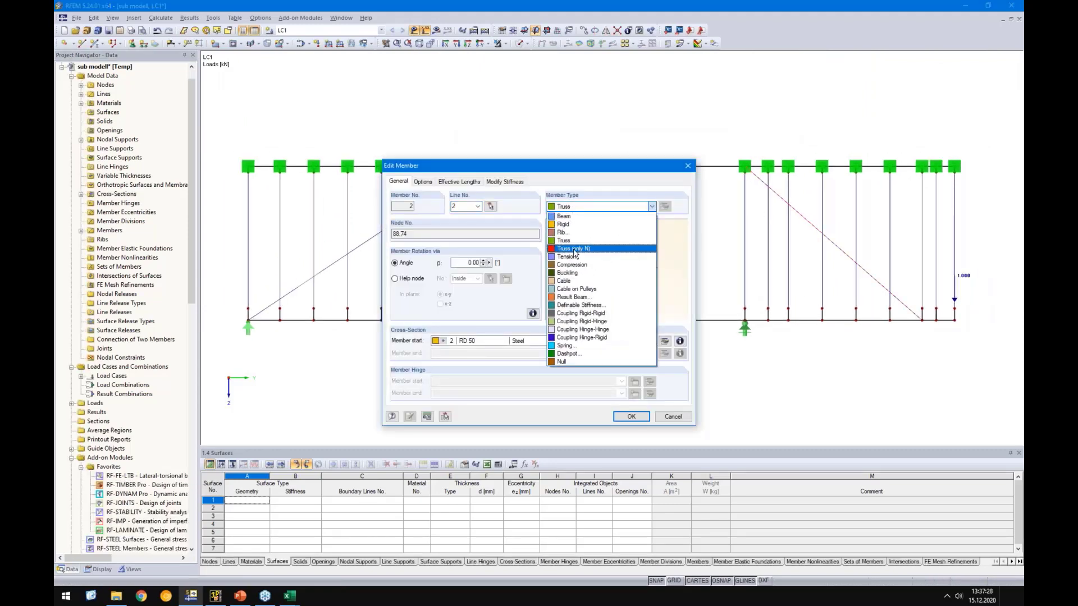
key(Escape)
key(Escape)
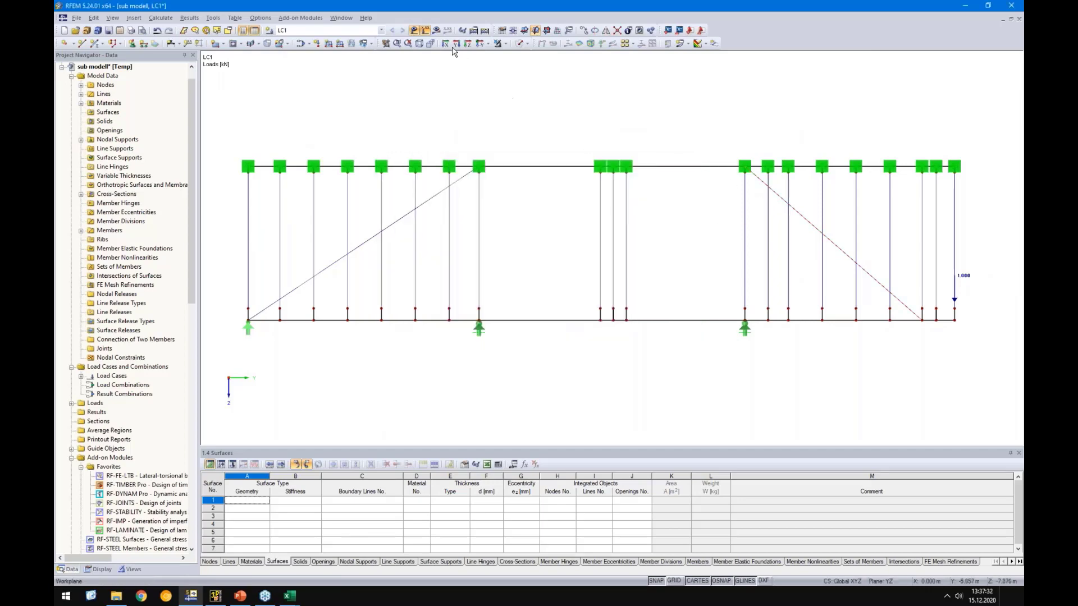
Step: Recalculate LC1 and inspect the frame's global deformation u-Z with the truss members
click(436, 30)
key(Return)
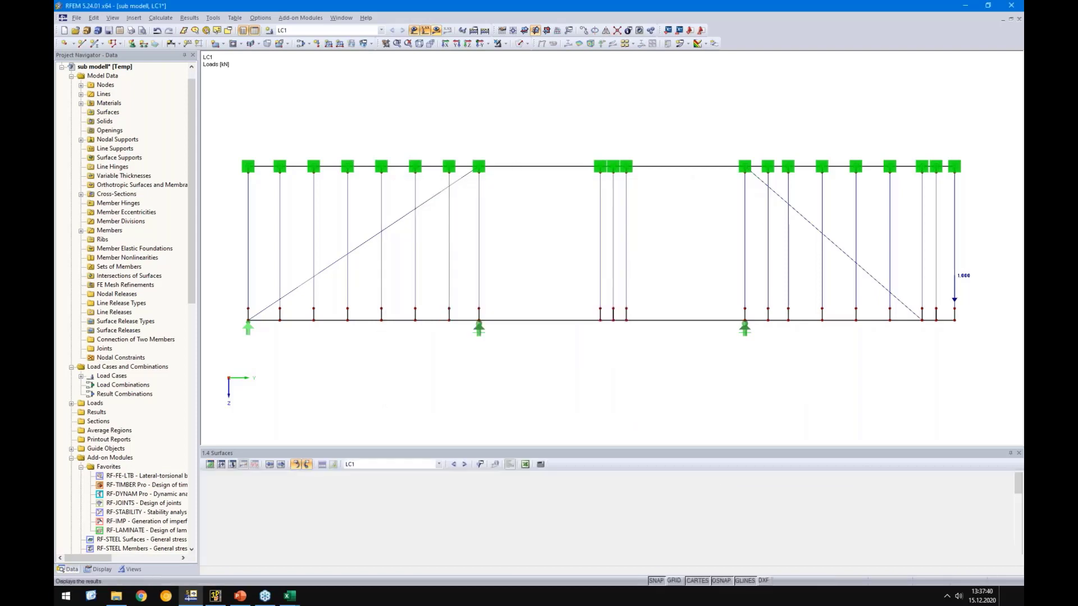
middle_drag(836, 361, 758, 337)
scroll(758, 337, down, 2)
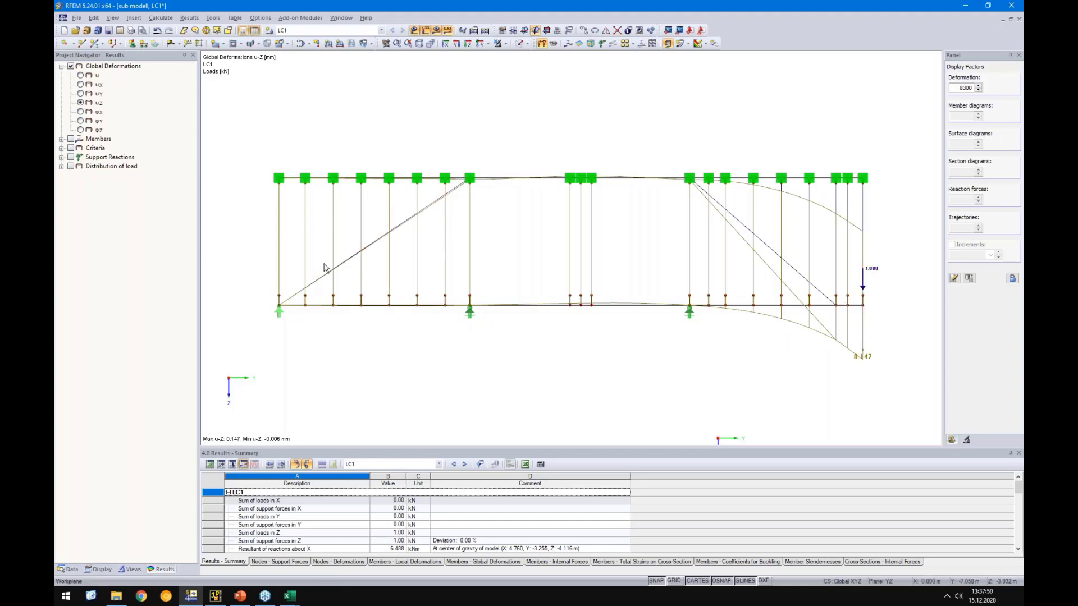
click(305, 178)
click(305, 264)
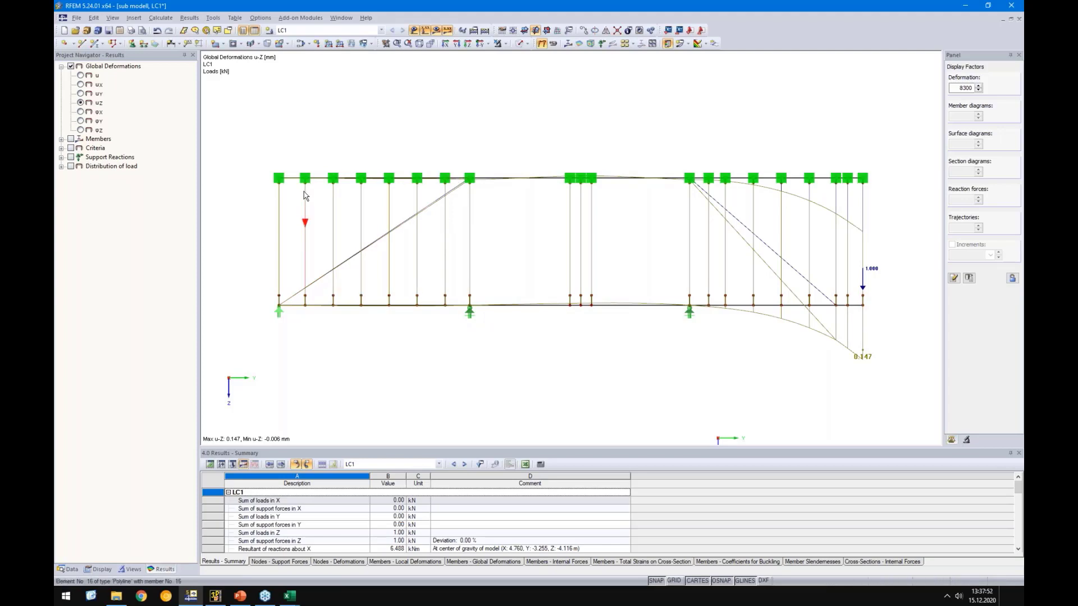
key(Escape)
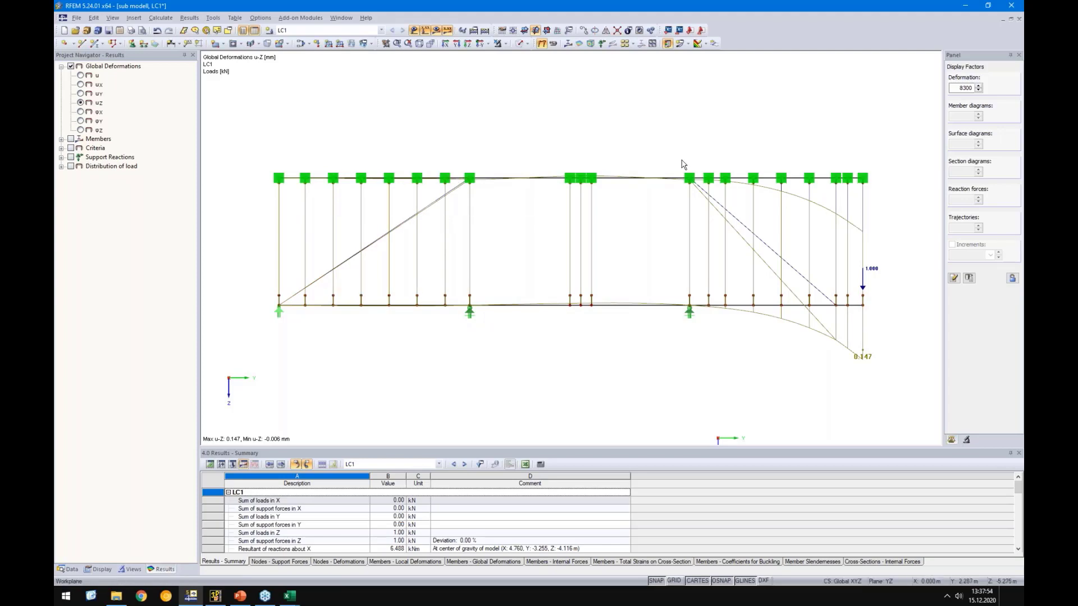
Step: Start a new rectangular surface and filter the material library for its material to Timber, category OSB
click(214, 44)
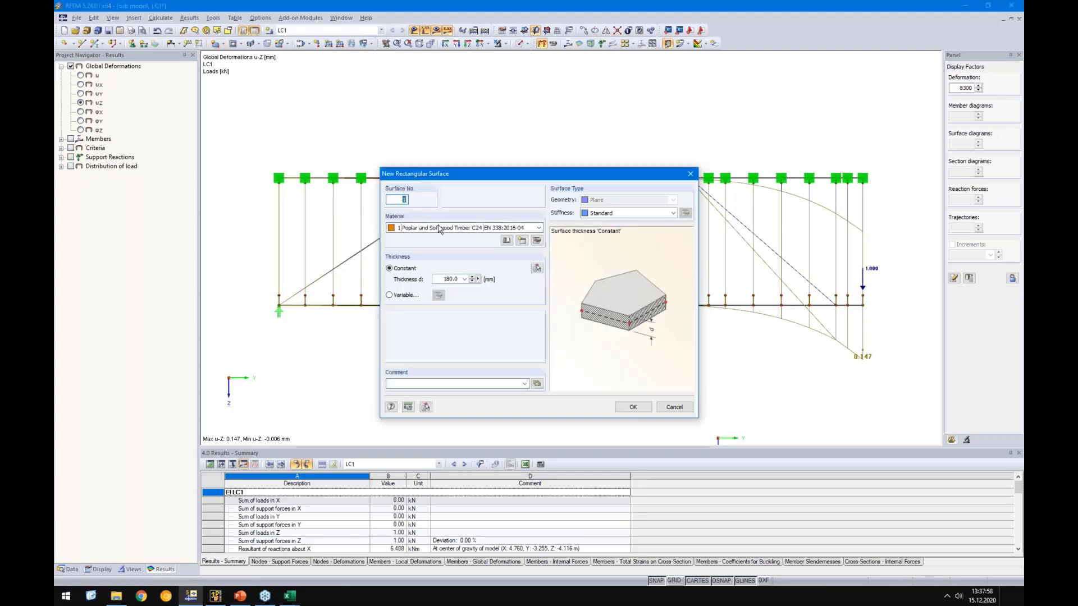
click(507, 240)
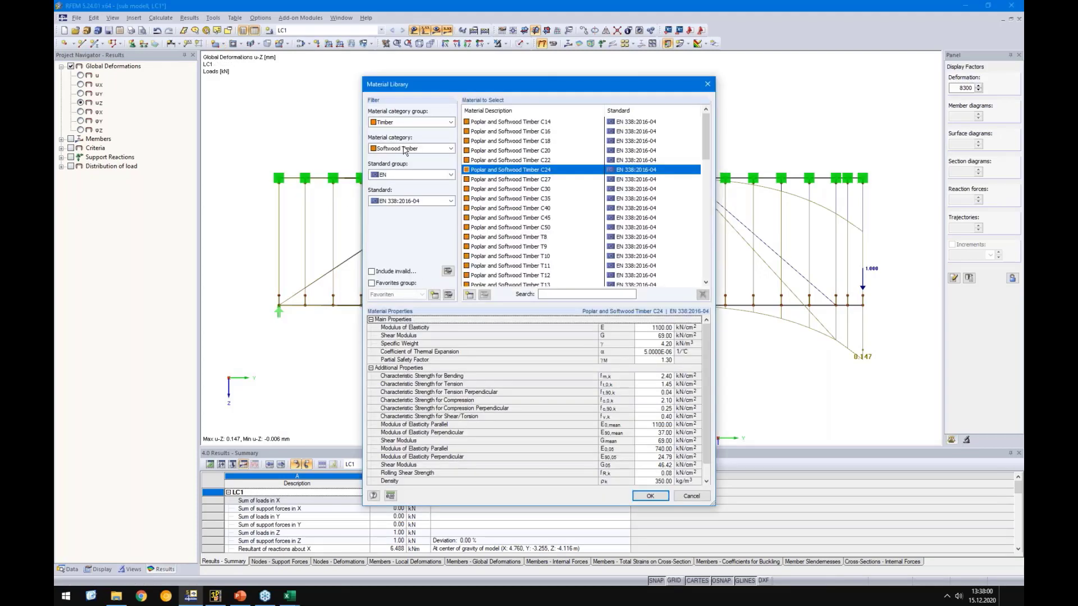
click(399, 123)
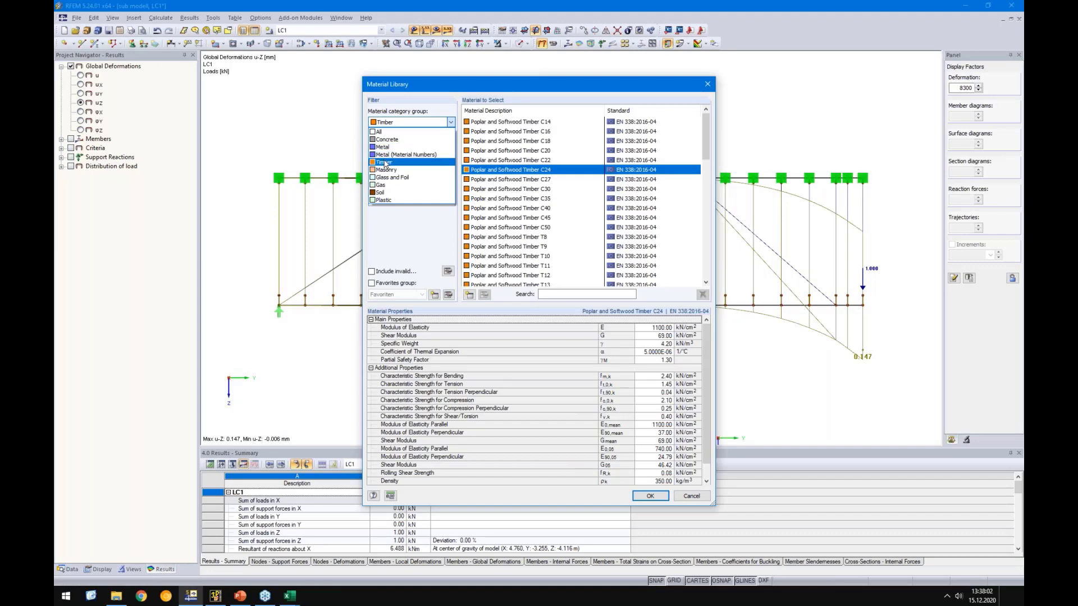
click(386, 164)
click(393, 148)
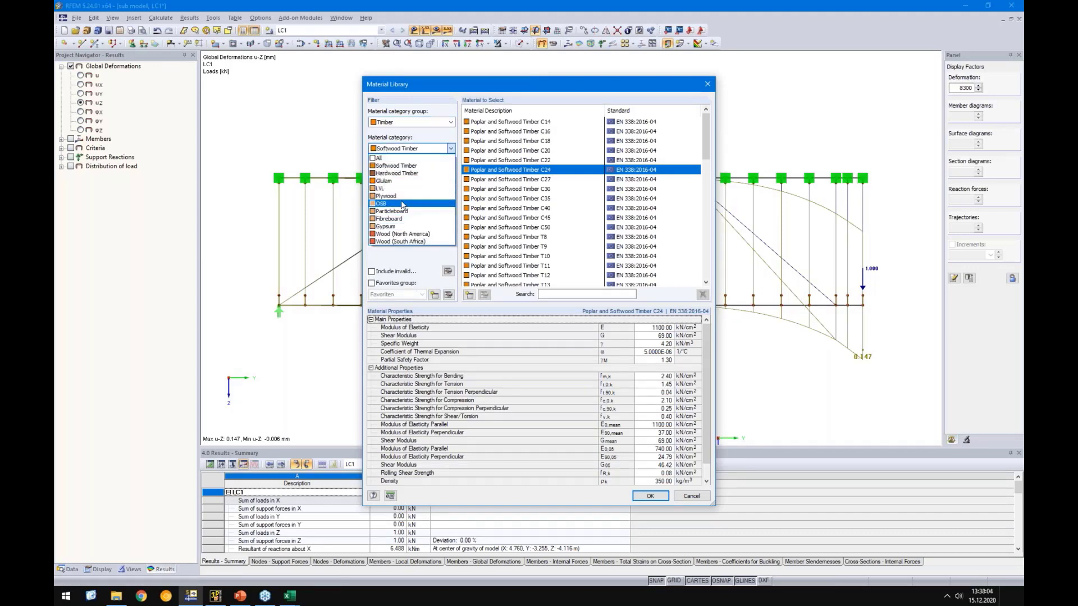
click(402, 206)
Step: Restrict the materials to EN 12369-1:2001-01 and Wall Stress, then assign OSB/2 and OSB/3, Wall Stress, Parallel (> 10 - 18 mm)
click(384, 201)
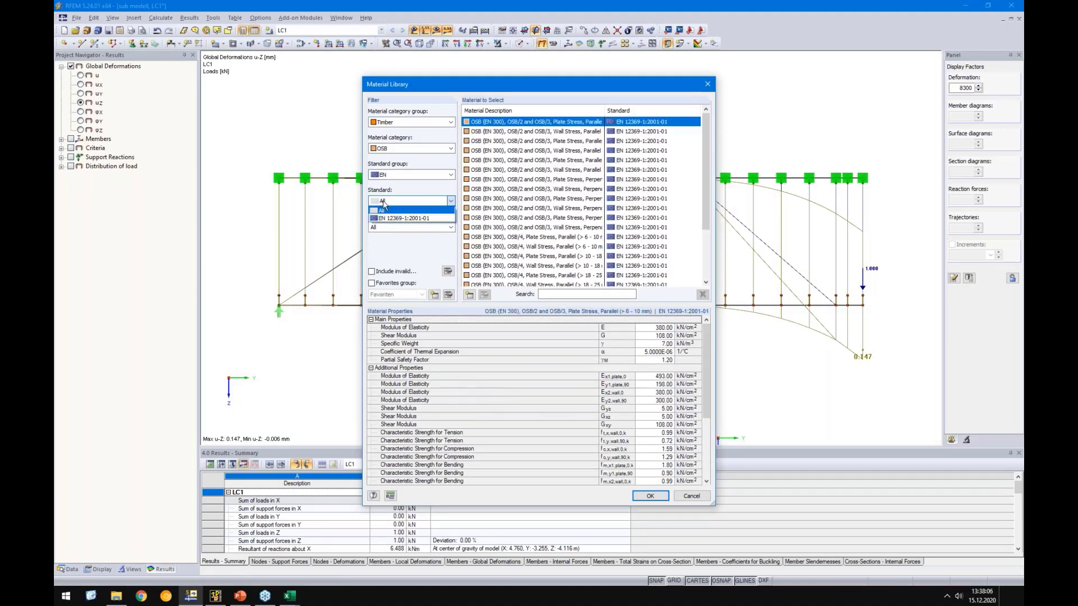
click(390, 217)
click(409, 227)
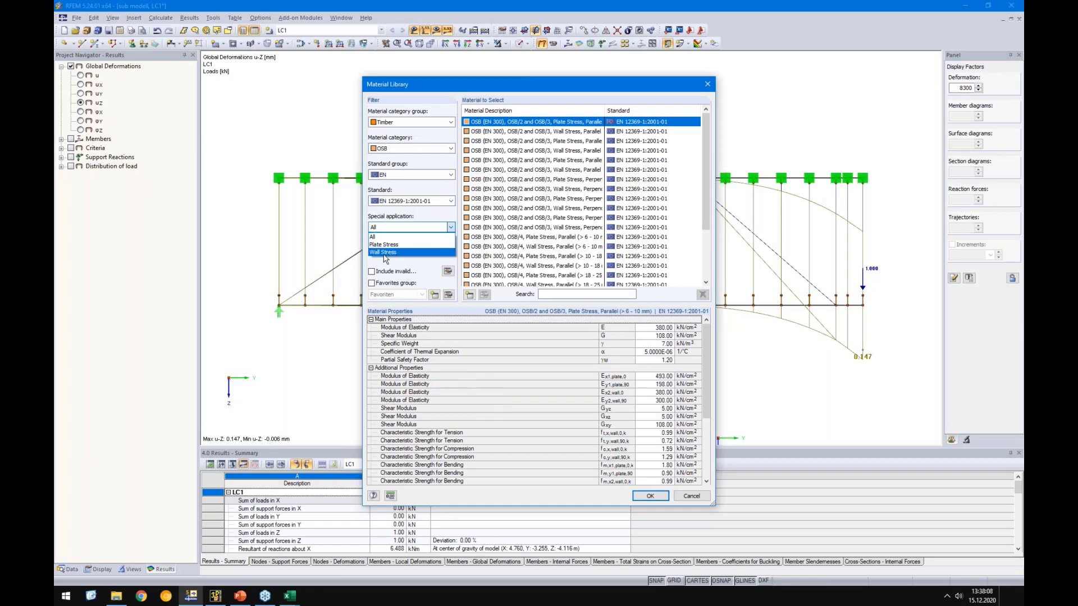
click(384, 253)
drag(604, 108, 665, 108)
click(583, 133)
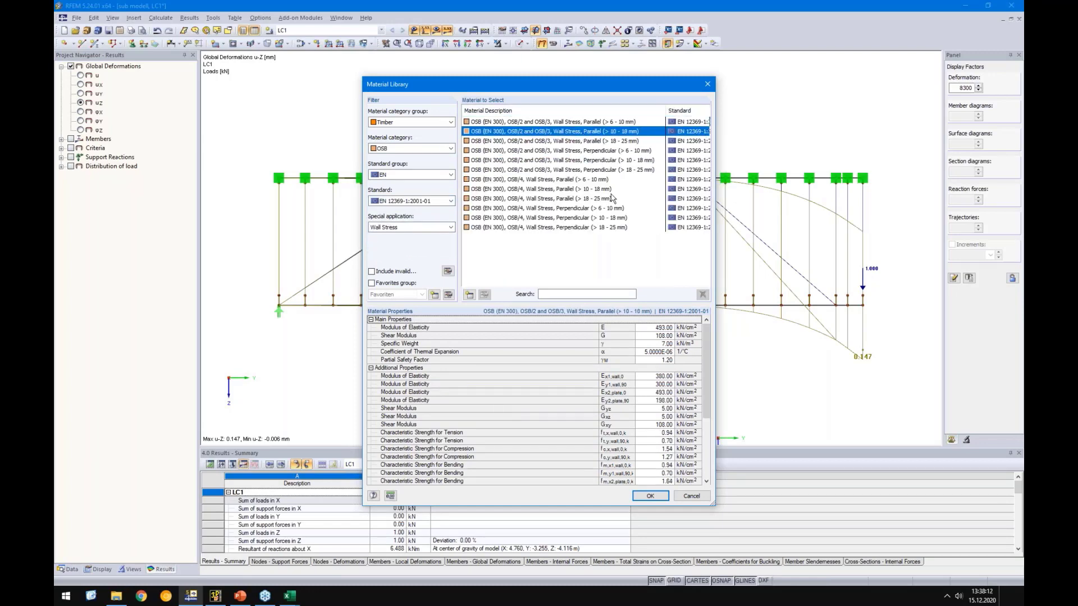
click(651, 496)
Step: Set the surface thickness to 15 mm and the OSB material model to Orthotropic Elastic 2D with its default constants
double_click(441, 279)
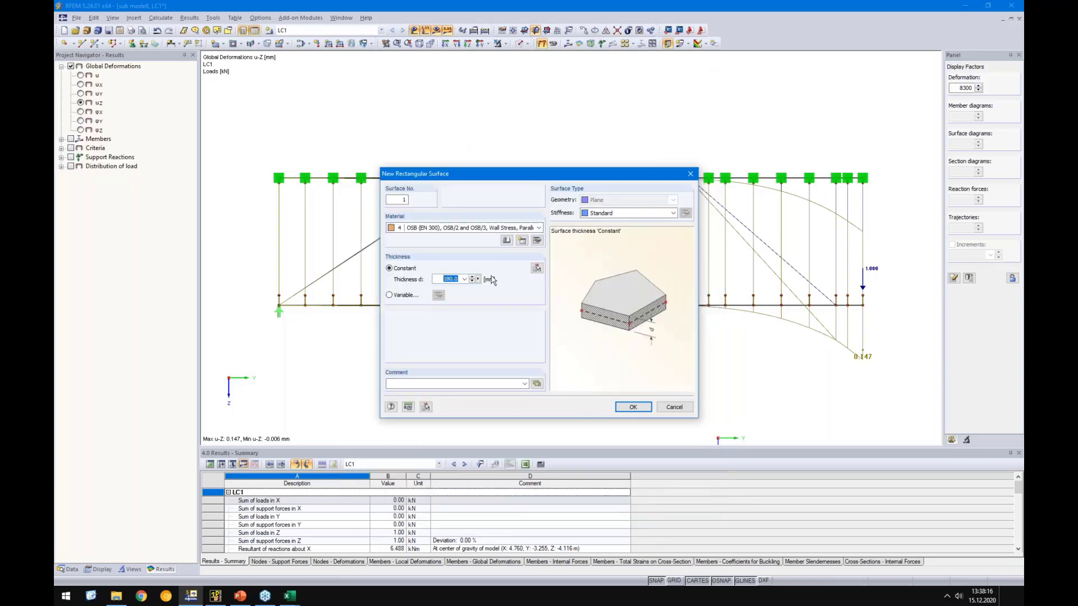
text(15)
click(537, 240)
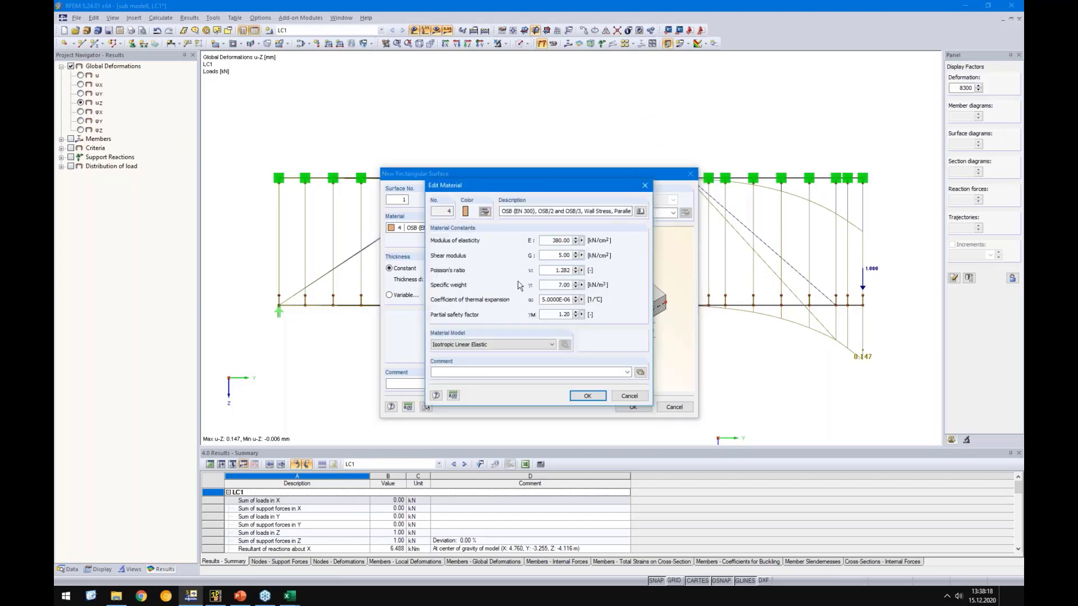
click(490, 348)
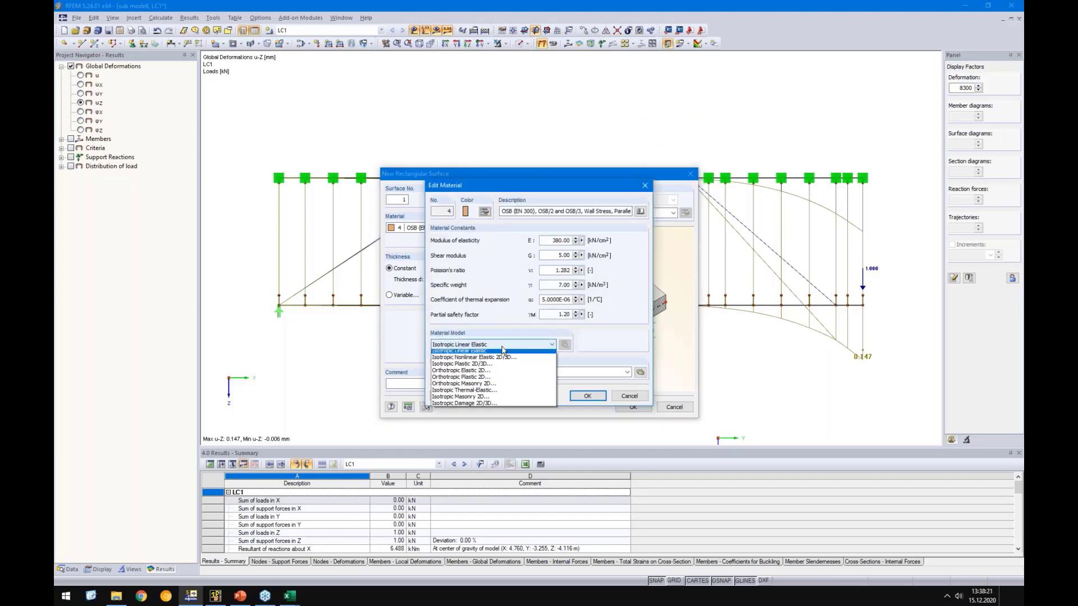
click(471, 374)
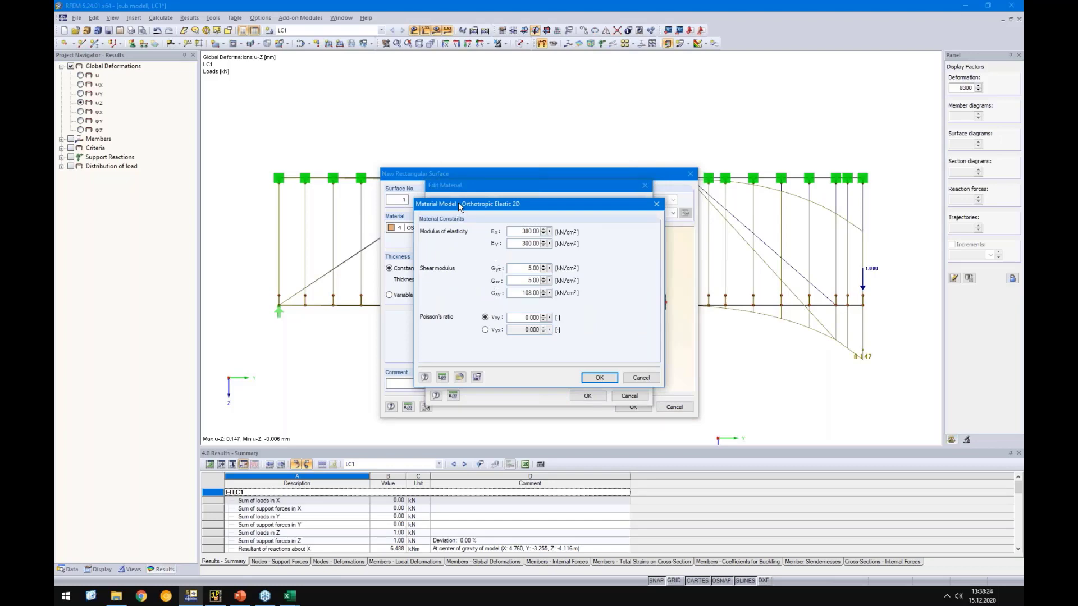
drag(458, 206, 471, 203)
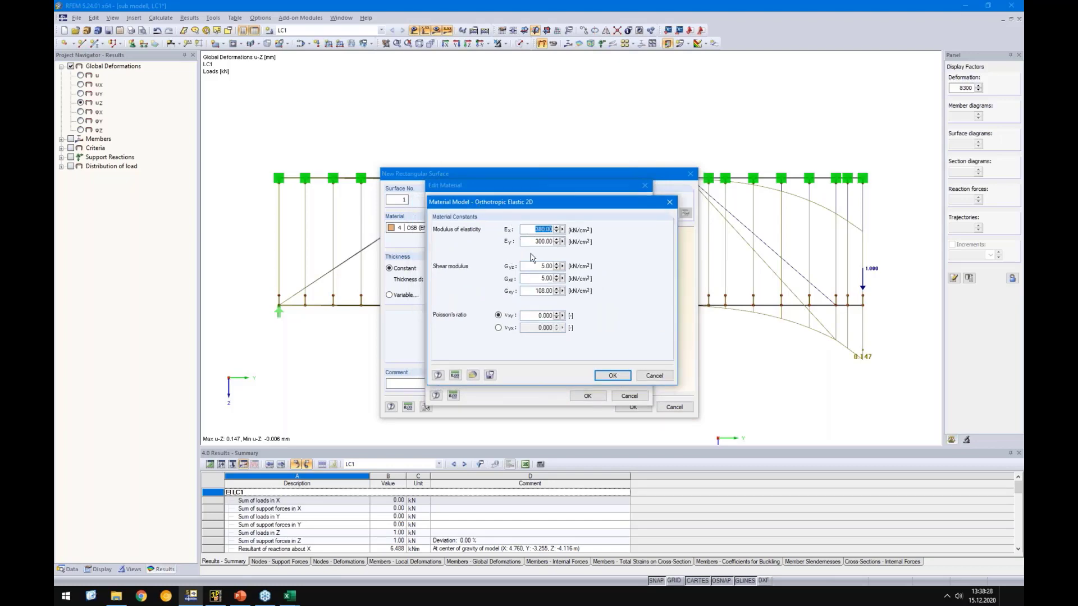
click(609, 375)
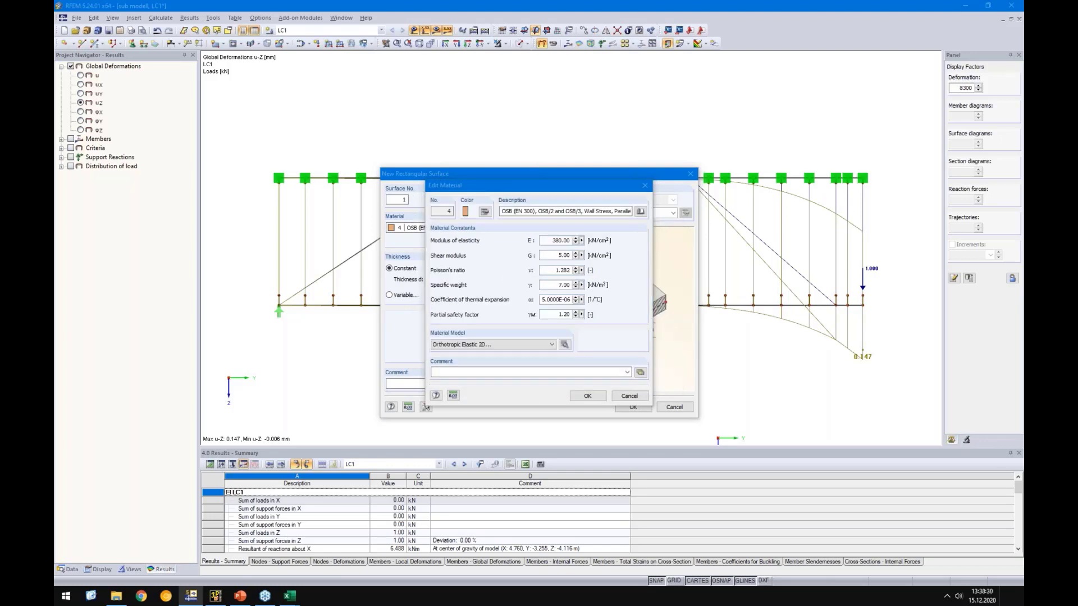
click(587, 396)
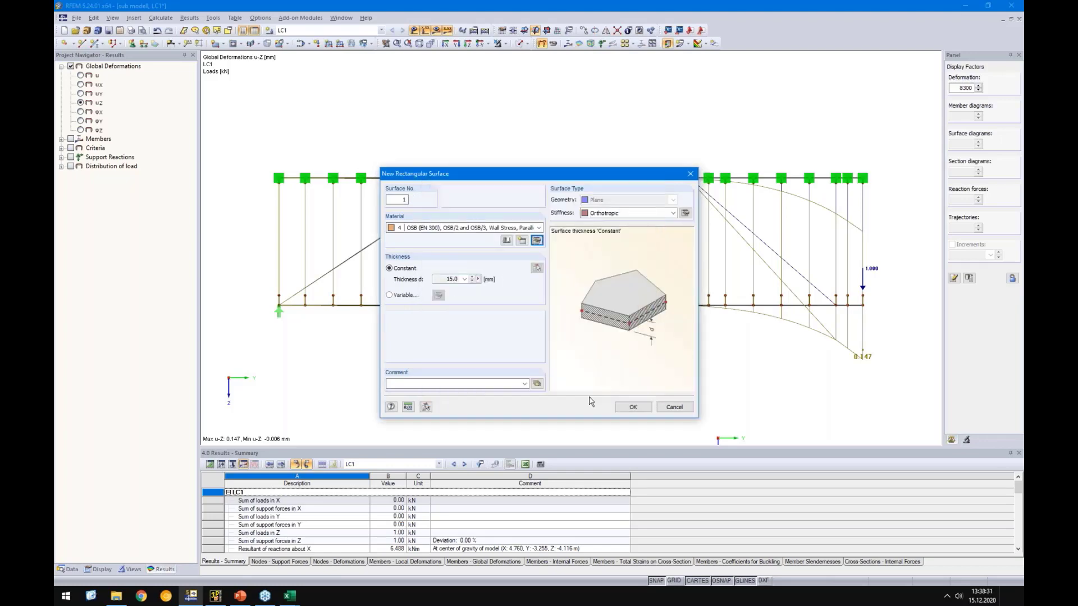
Step: Place the rectangular OSB surface over the first bay and the cantilever bay between the chords, checking them in solid display
click(632, 406)
drag(280, 304, 468, 178)
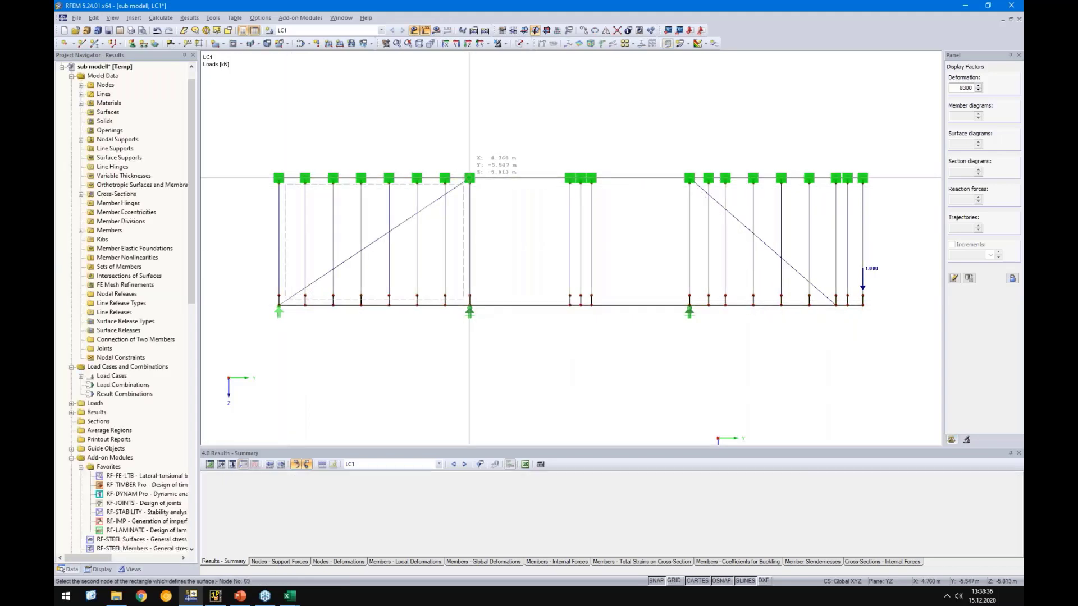
drag(689, 305, 863, 178)
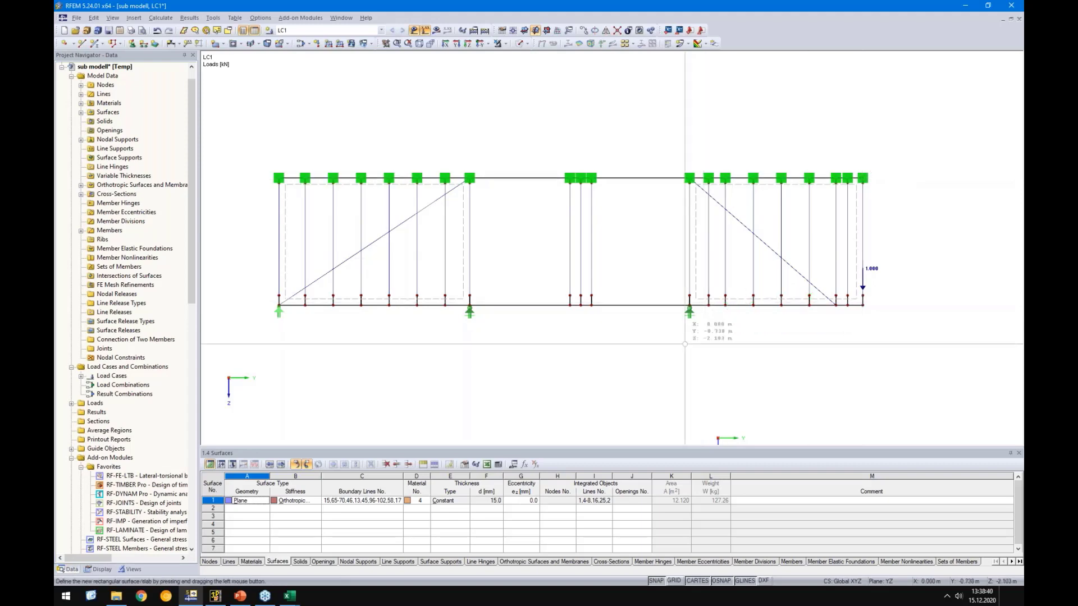
click(519, 44)
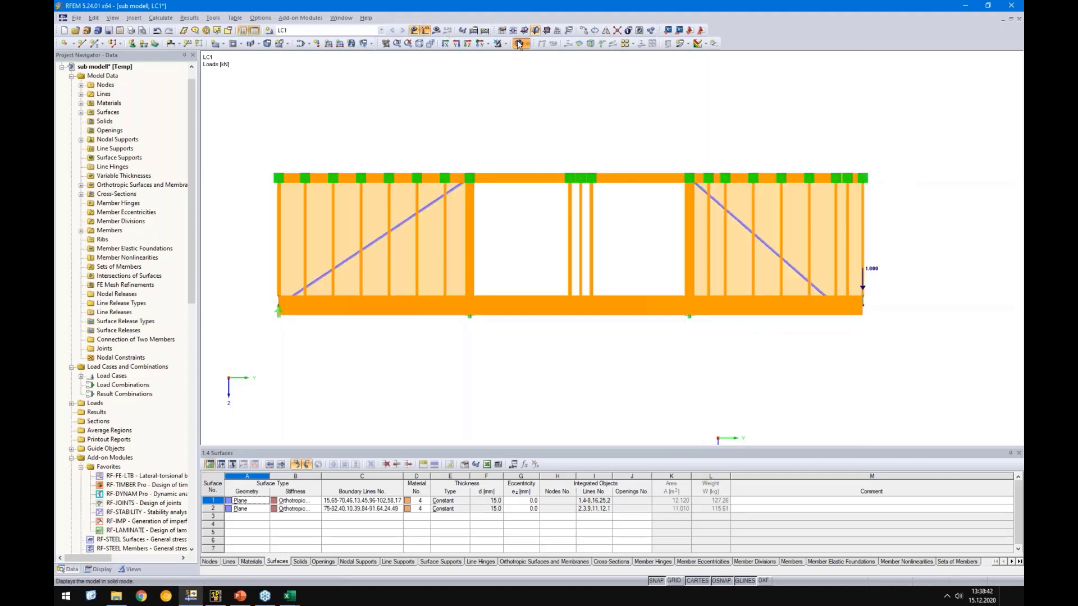
click(519, 44)
Step: Try to calculate LC1 with the two OSB surfaces
click(437, 31)
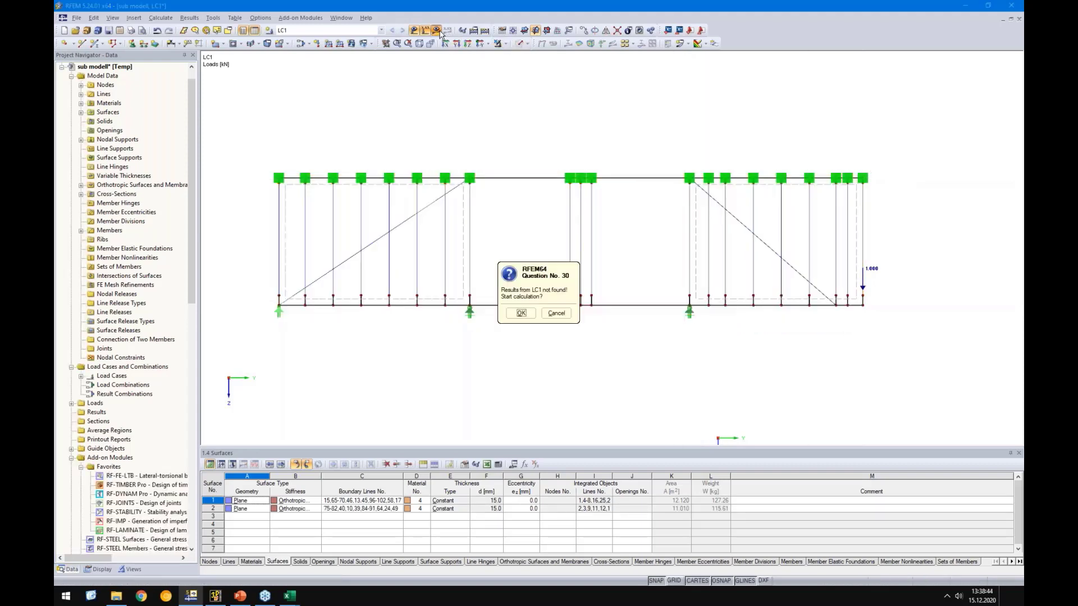
key(Return)
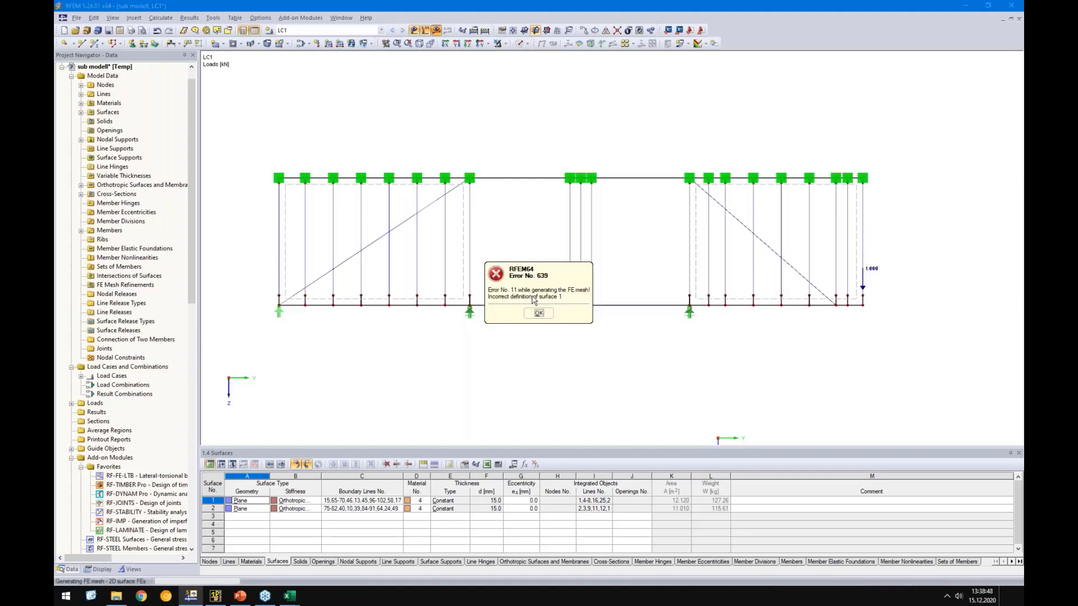
click(538, 312)
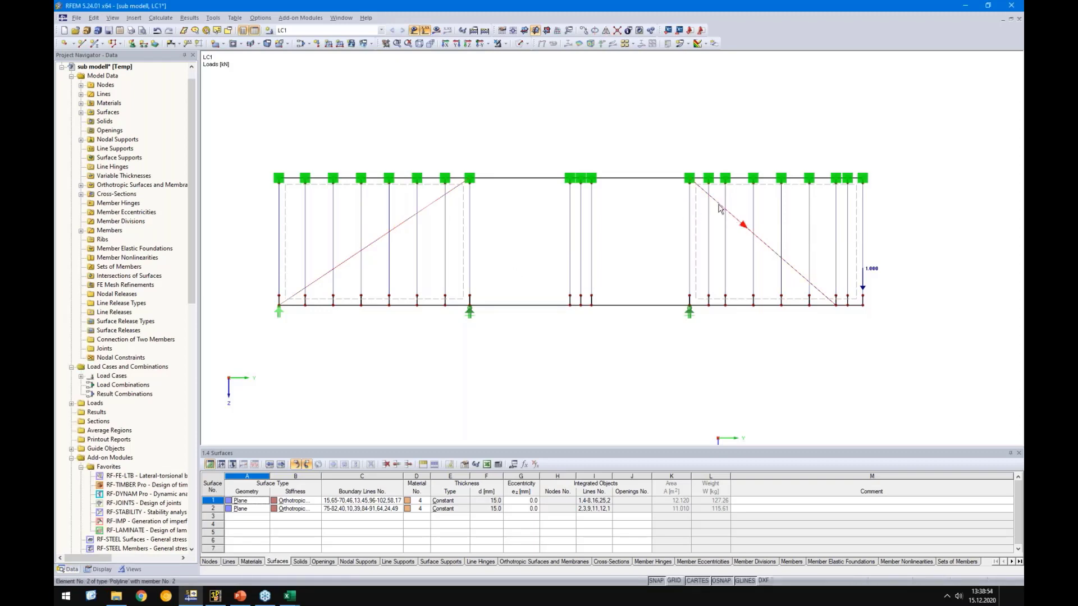
scroll(725, 215, up, 1)
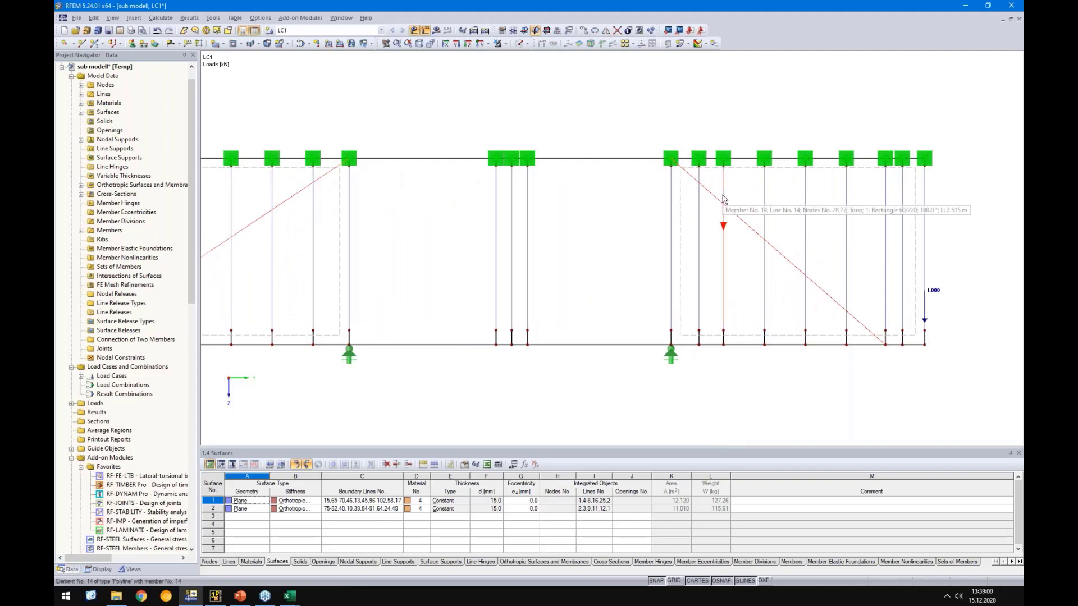
scroll(682, 203, down, 1)
double_click(683, 203)
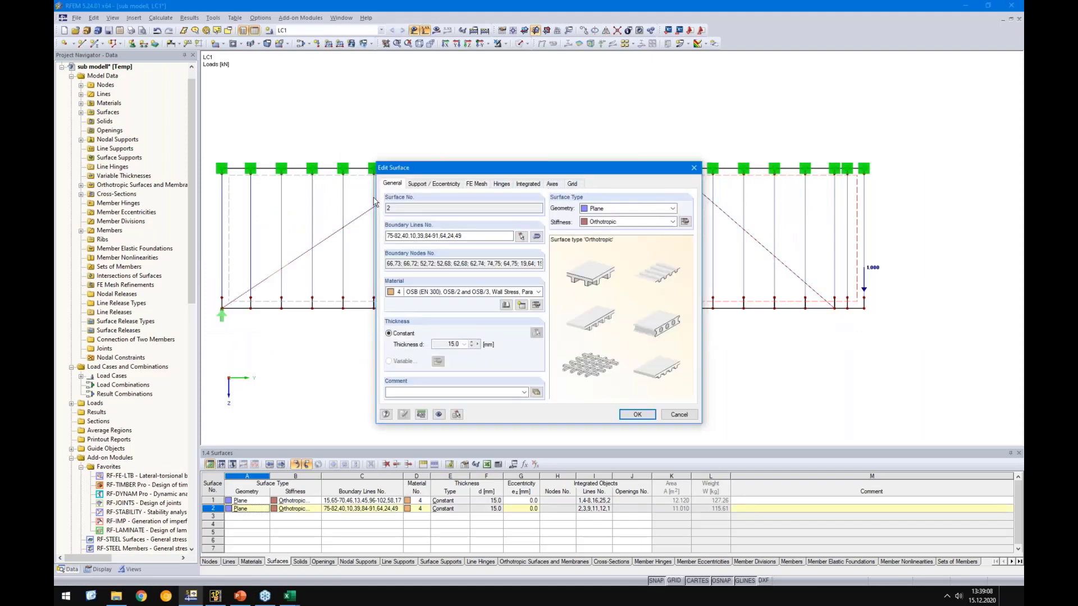
key(Escape)
Step: Turn off automatic object detection for the first bay's surface and remove its diagonal, line 4, from the integrated lines
double_click(336, 247)
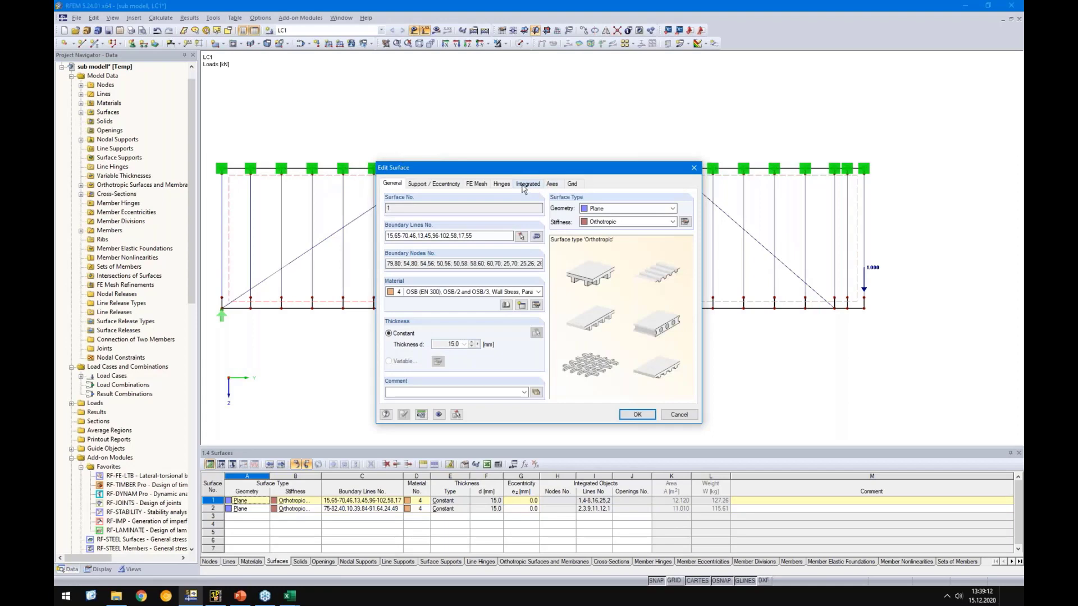
click(524, 185)
click(563, 239)
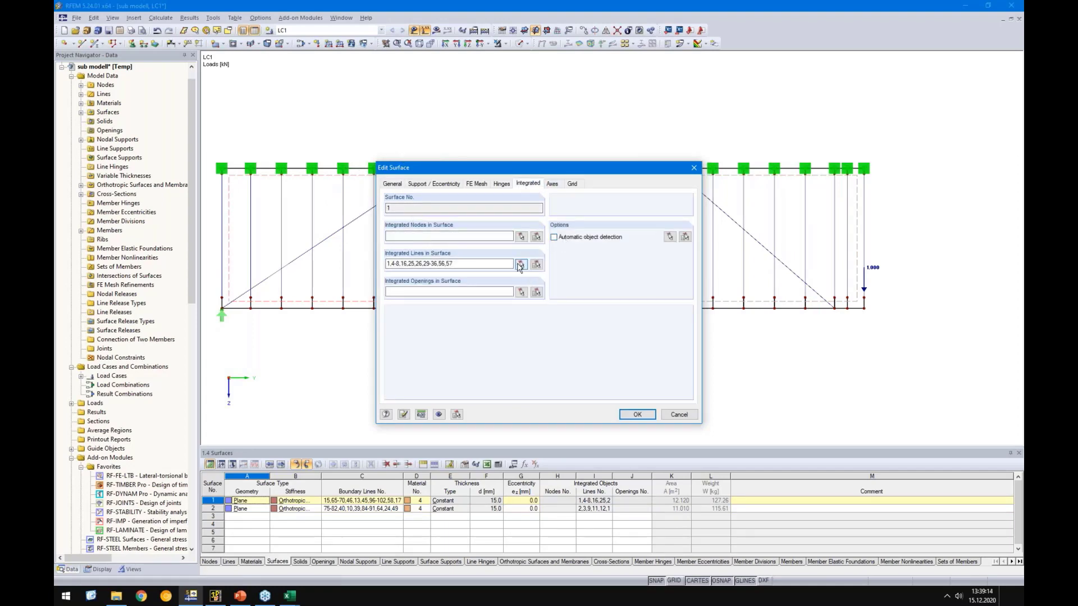
click(521, 265)
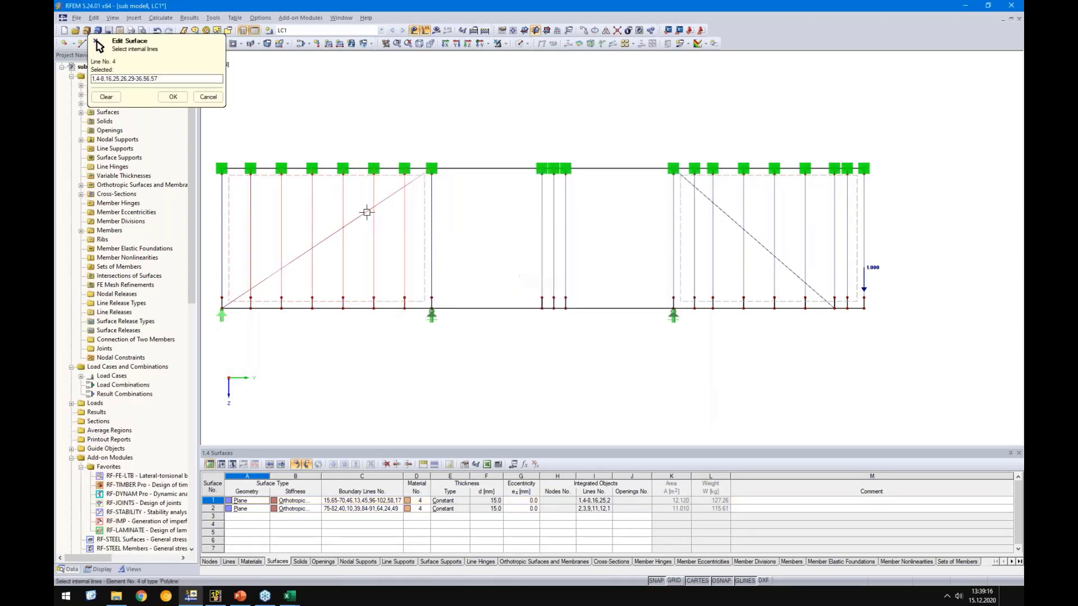
click(169, 99)
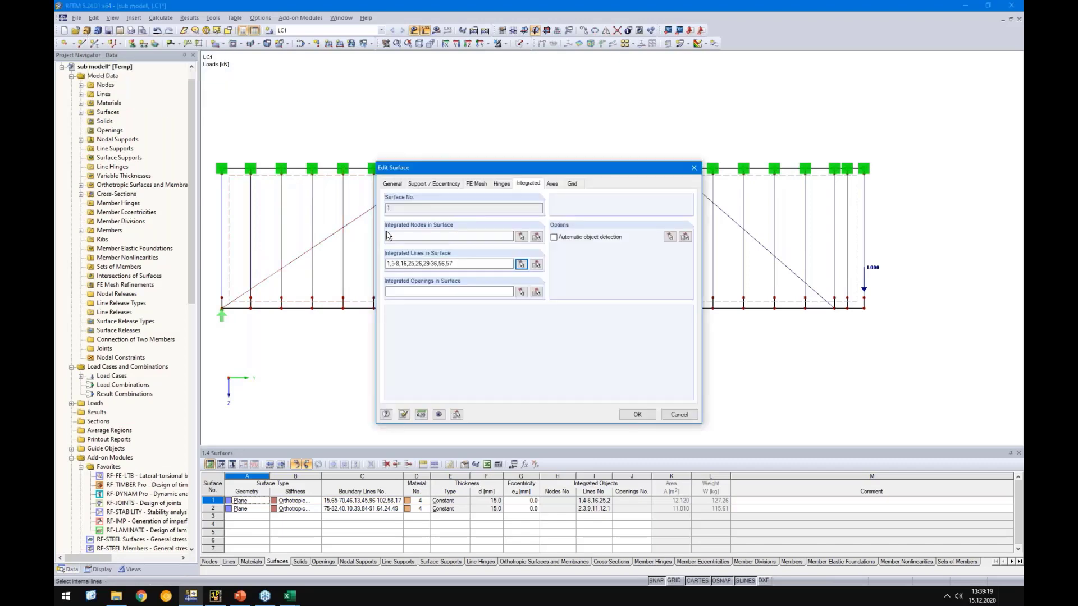
click(637, 414)
Step: Remove the diagonal from the integrated lines of the cantilever bay's surface and recalculate LC1
double_click(681, 300)
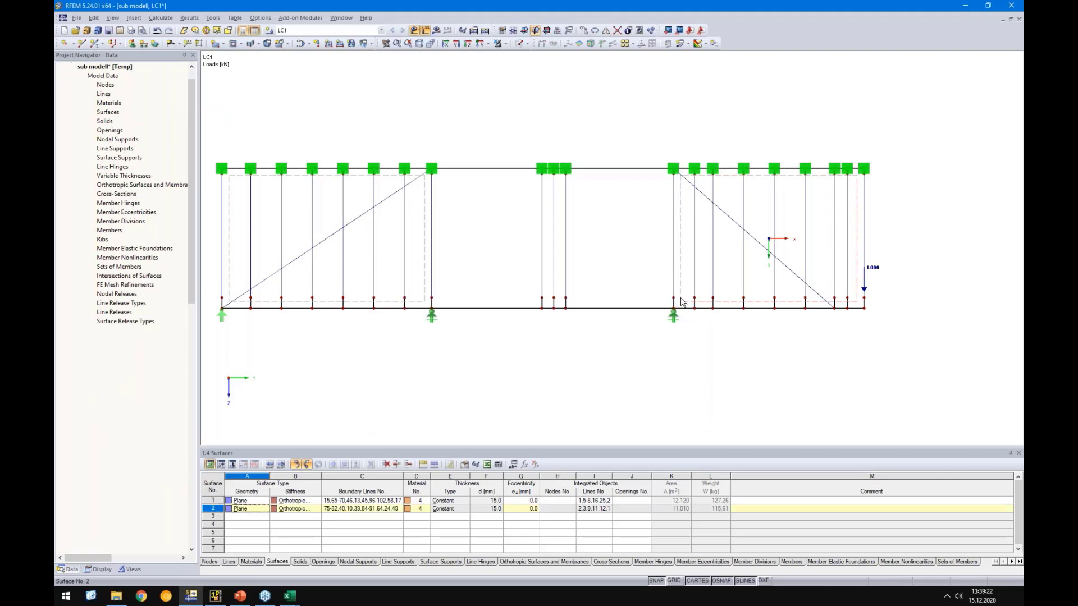
click(521, 264)
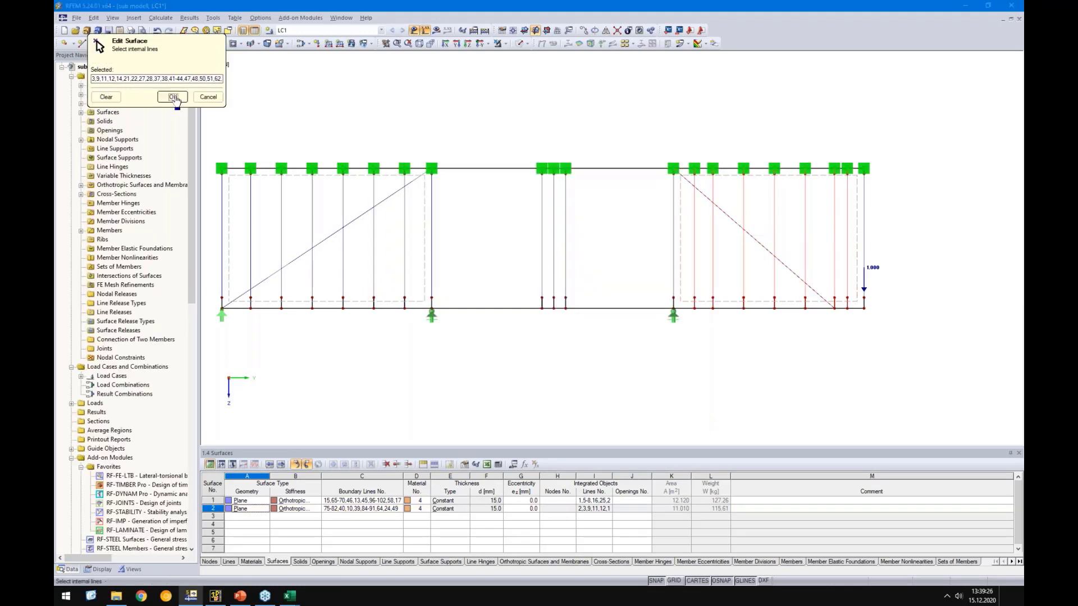
click(173, 97)
click(637, 414)
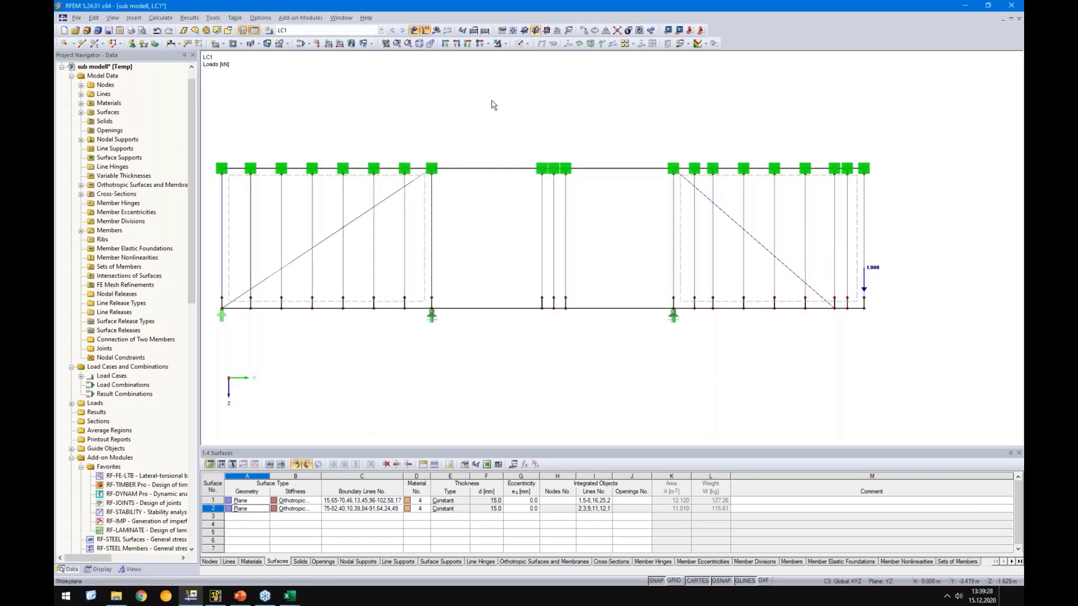
click(436, 30)
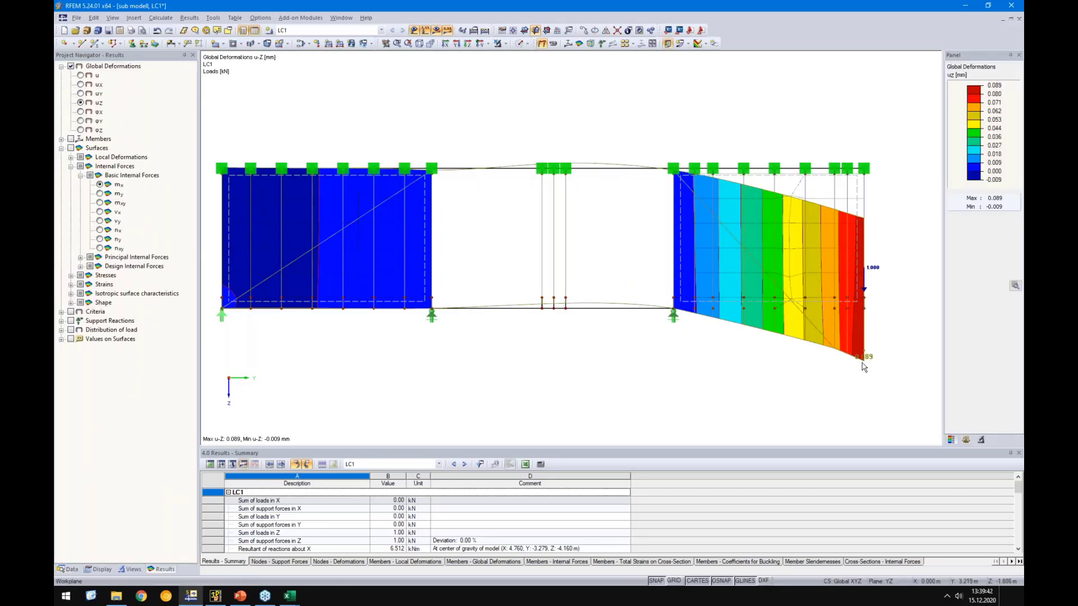
Step: Set the target length of the finite elements to 0.2 m and recalculate LC1 with the refined mesh
click(161, 18)
click(185, 157)
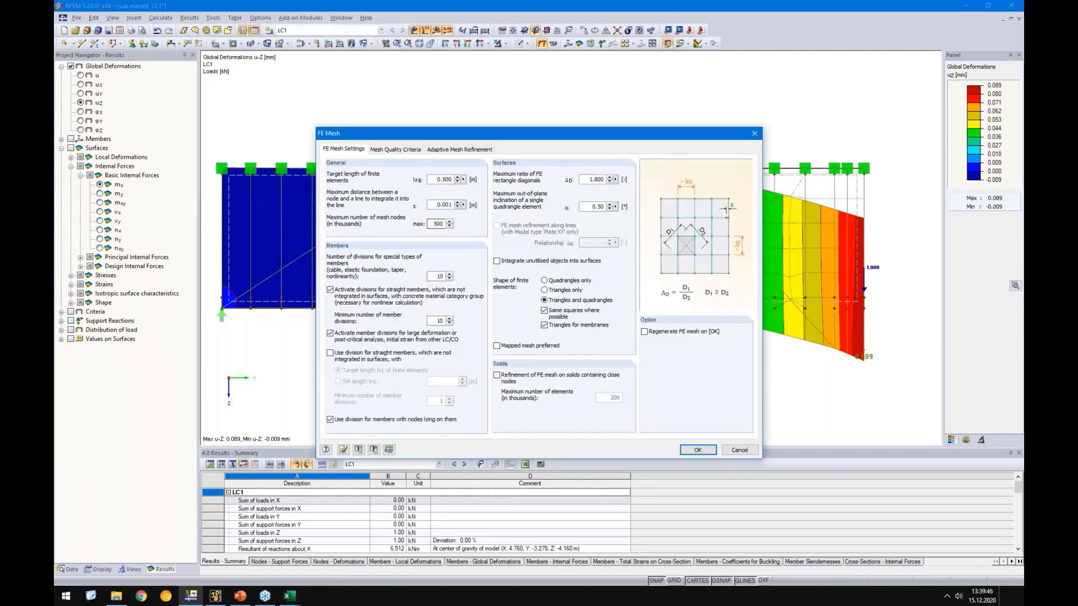
double_click(435, 179)
text(0.2)
click(698, 450)
click(527, 323)
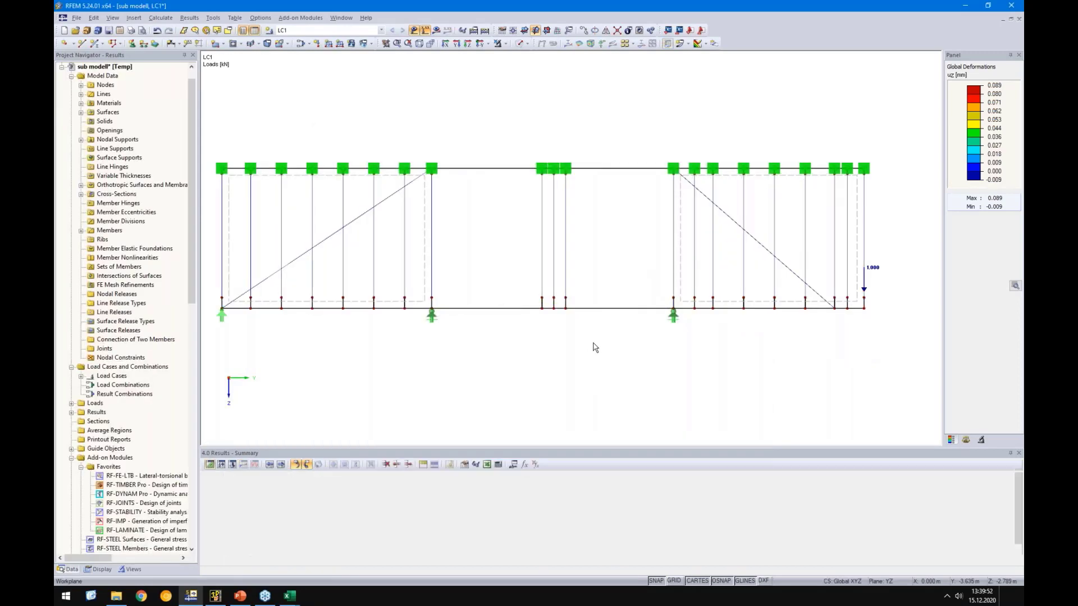
click(438, 30)
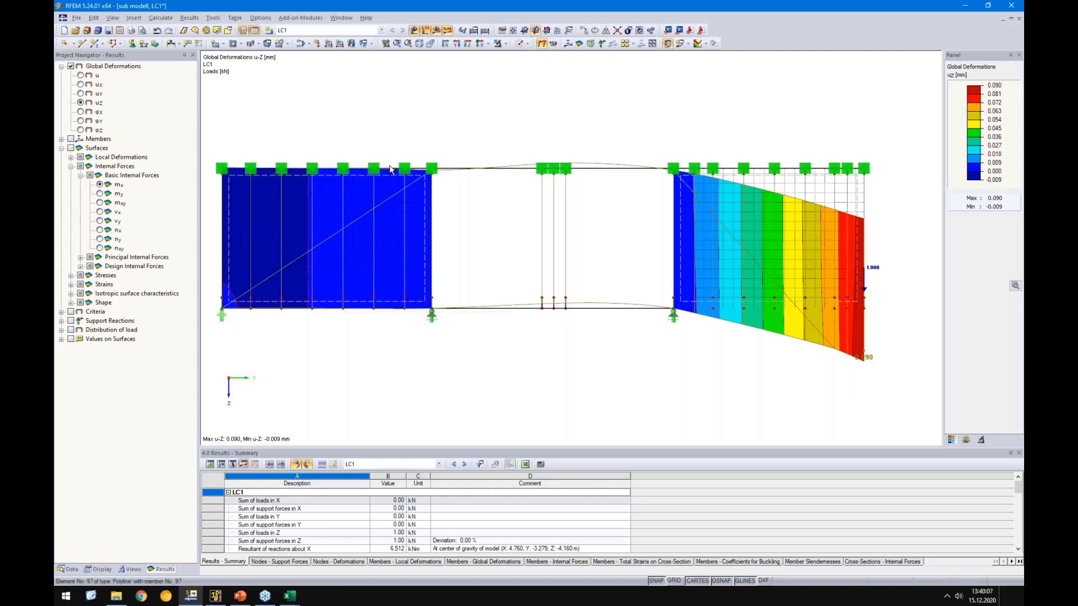
Step: Isolate the two OSB surfaces together with their related objects in the view and hide the deformation results
mouse_move(397, 172)
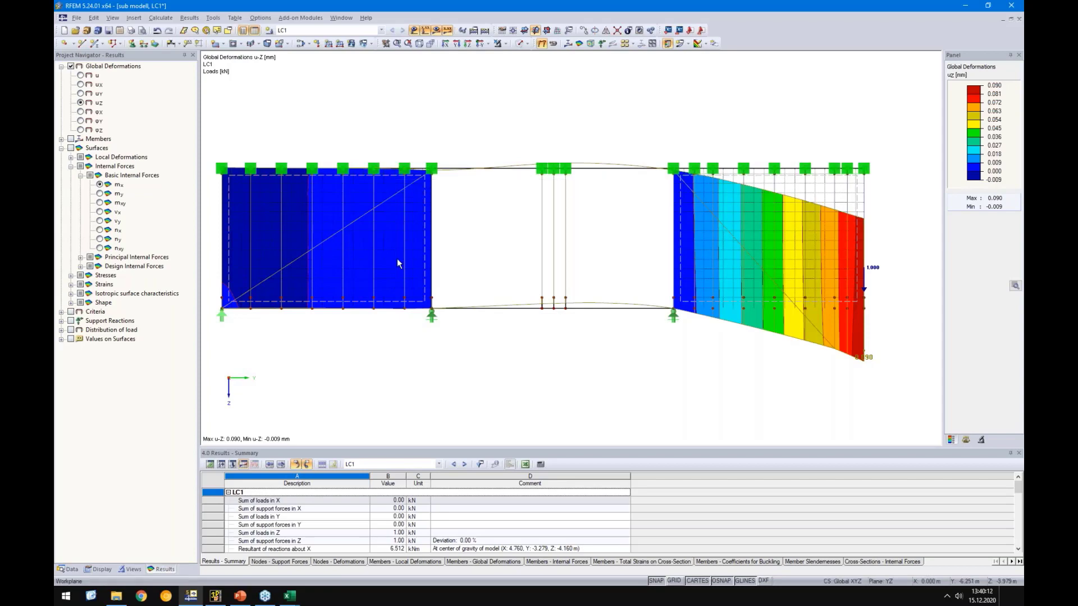
mouse_move(357, 305)
click(68, 569)
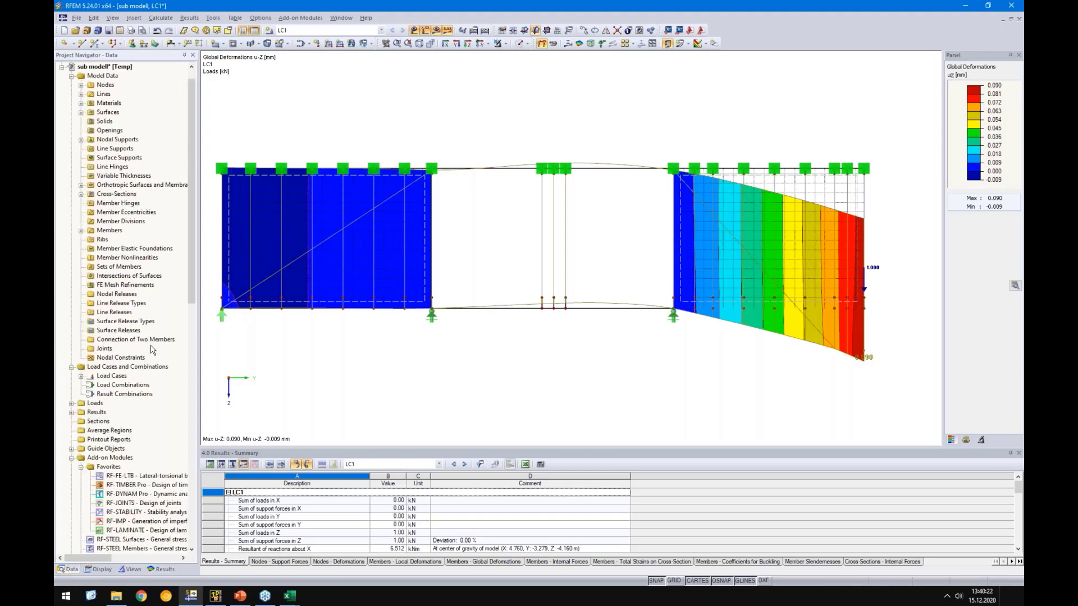
click(262, 302)
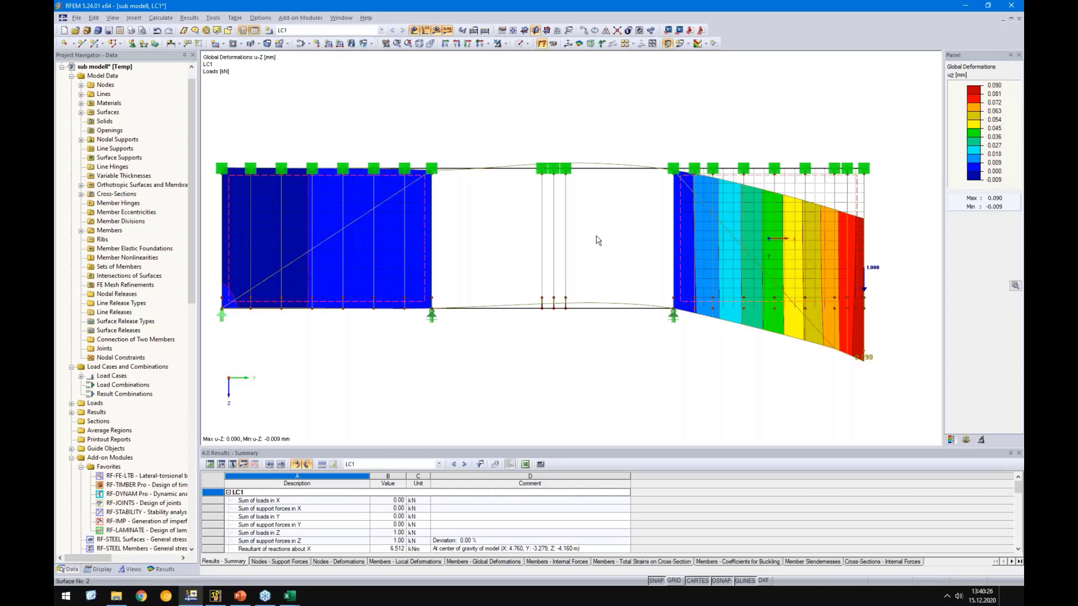
click(93, 18)
mouse_move(119, 82)
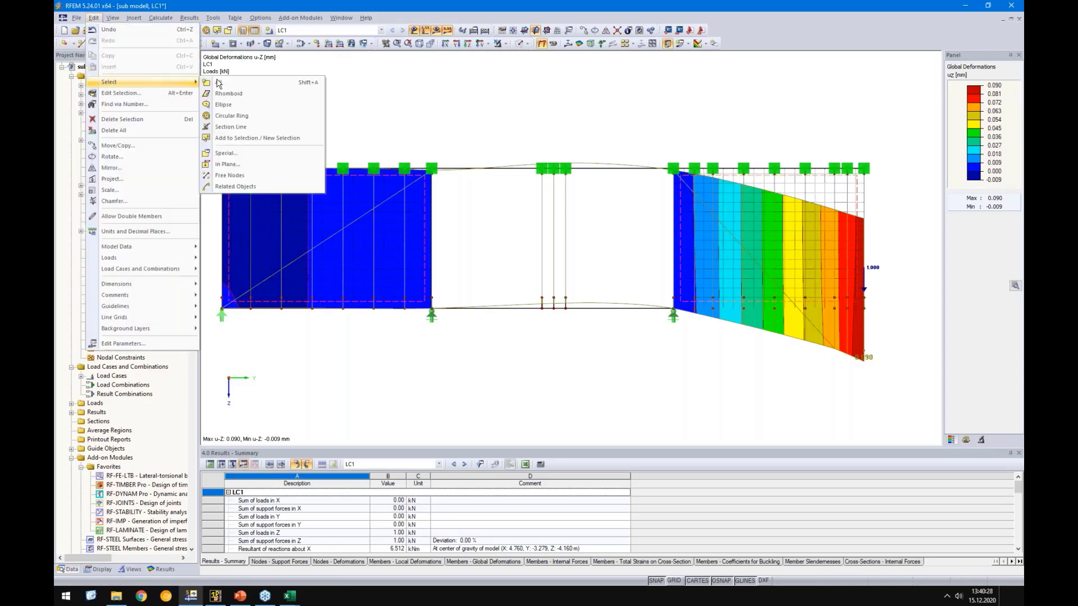
click(227, 186)
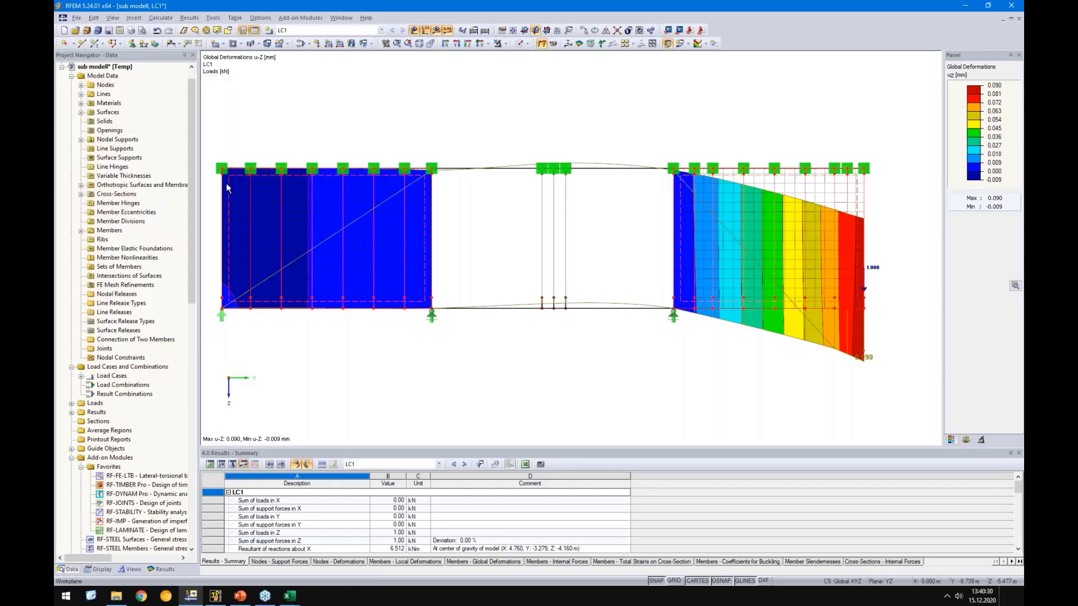
click(498, 44)
click(508, 56)
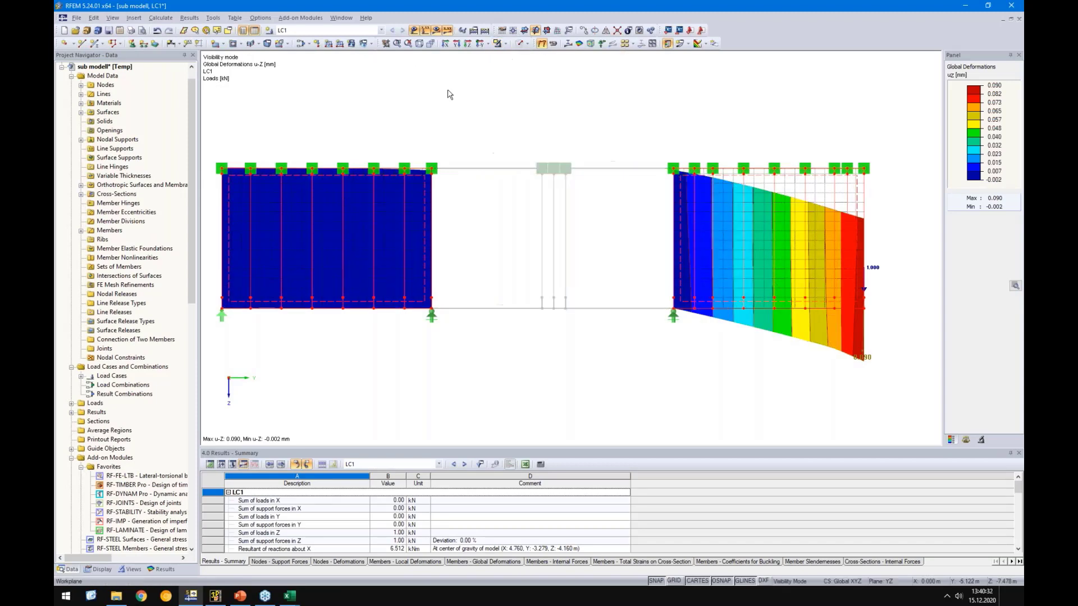
click(437, 29)
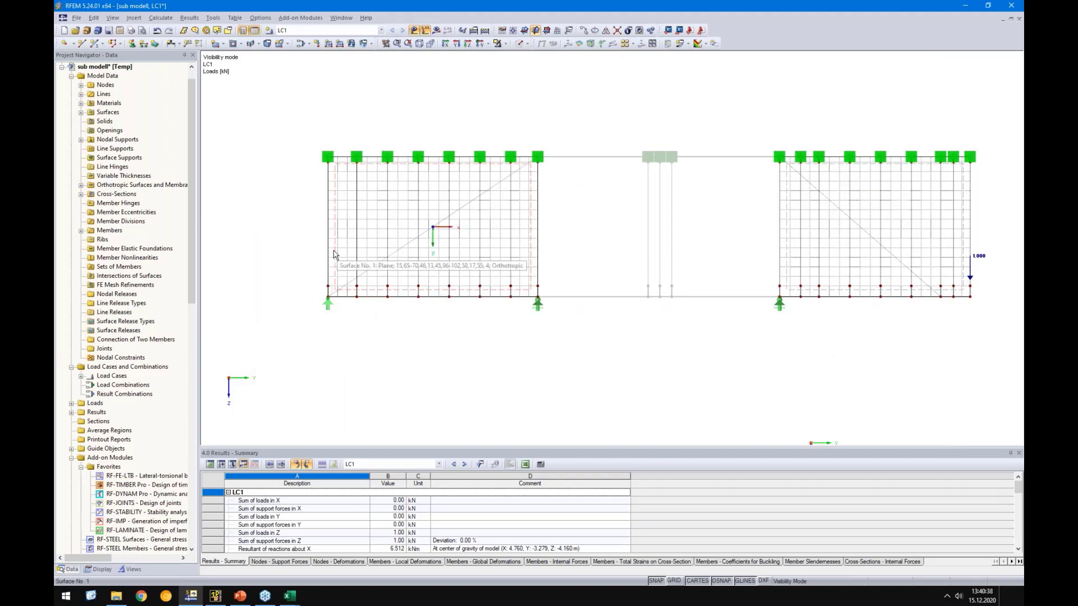
Step: Start a new graphical line release with its local z-axis set perpendicular to a surface
right_click(102, 315)
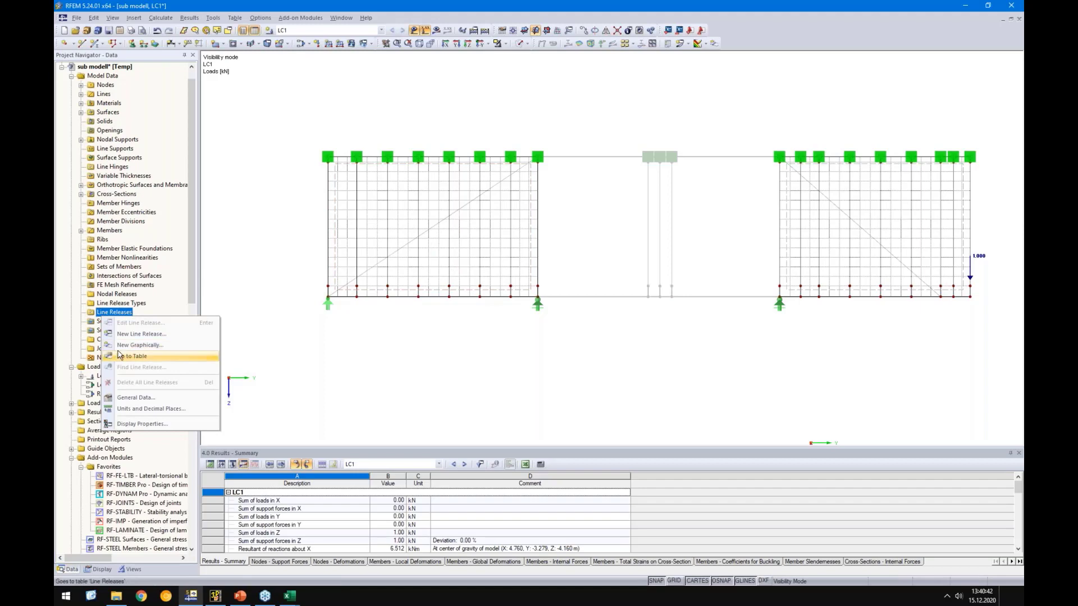
click(154, 345)
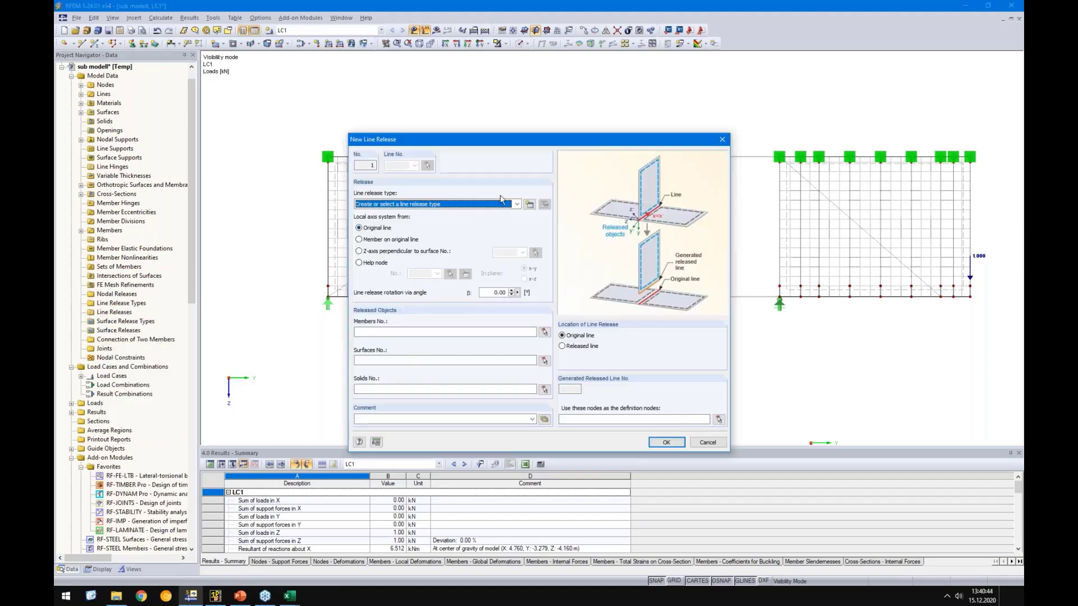
click(529, 205)
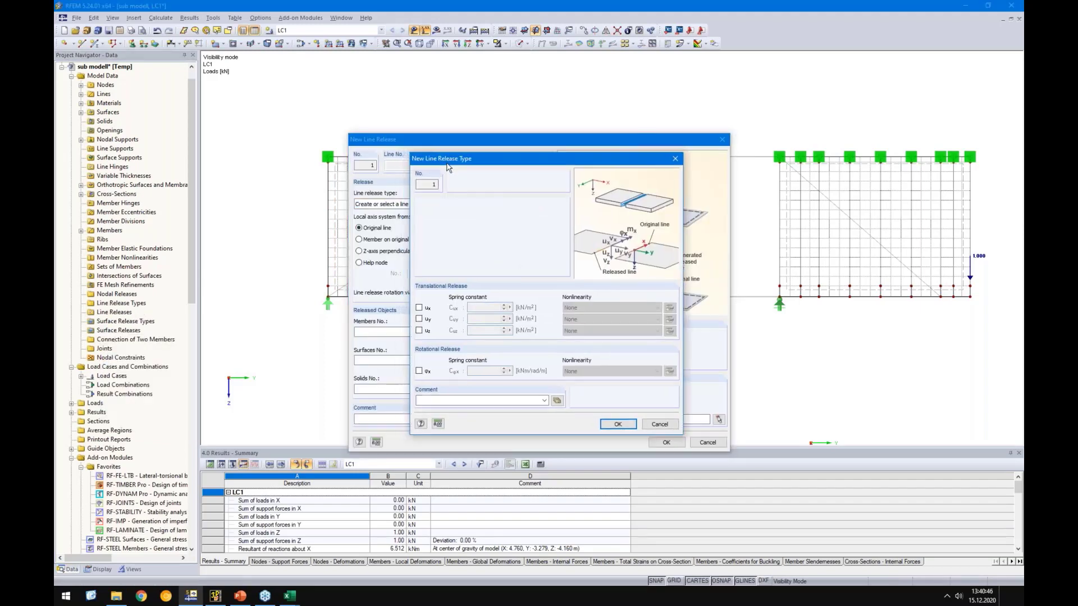
key(Escape)
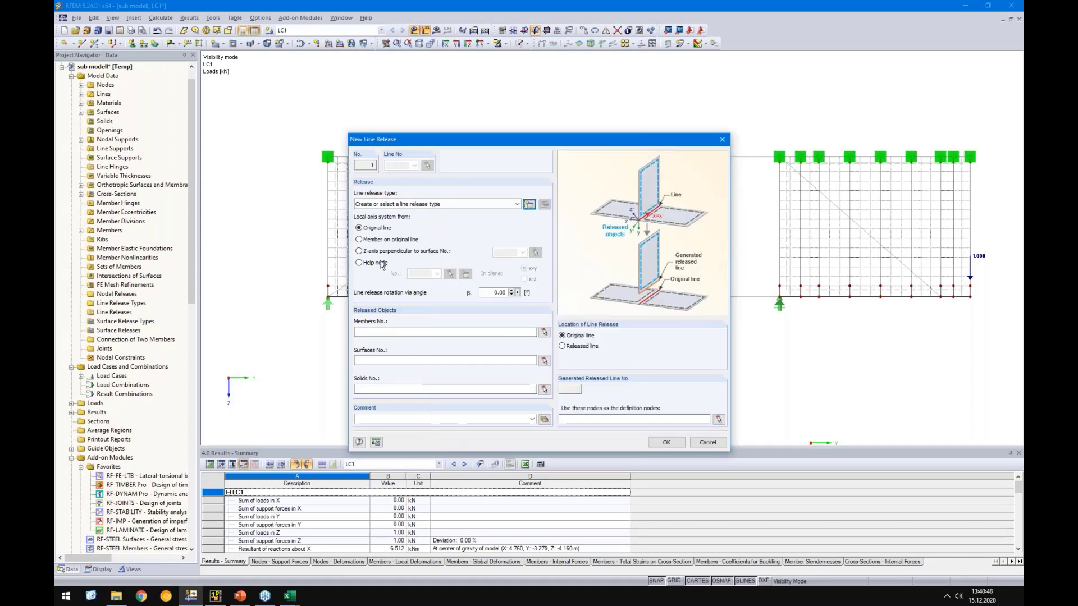
click(372, 253)
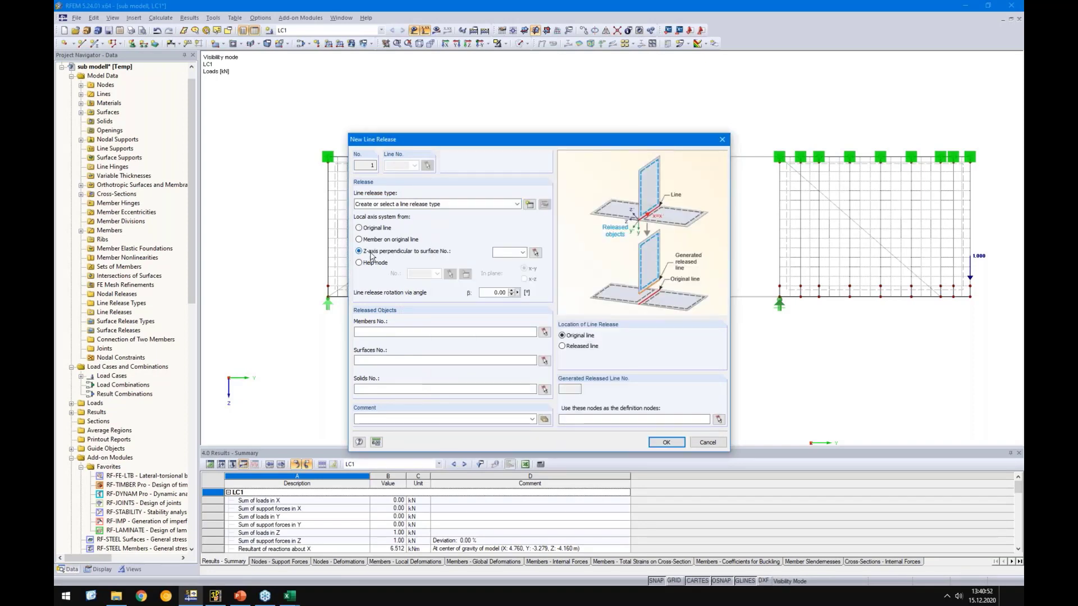
Step: Create a line release type with spring constants in ux and uy, entering 5000 kN/m² for uy
click(529, 205)
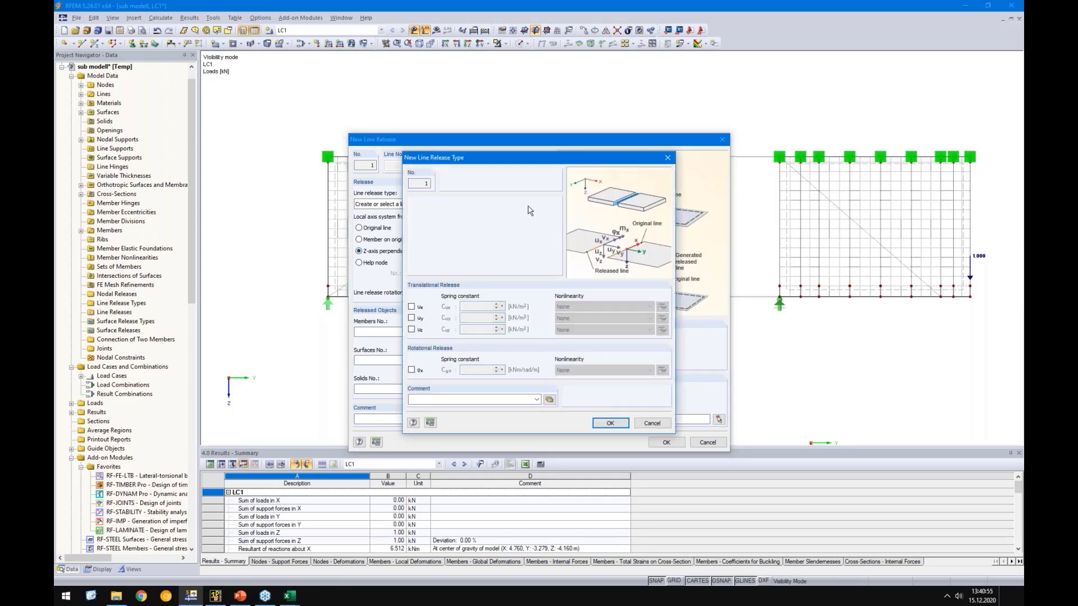
click(412, 307)
click(412, 318)
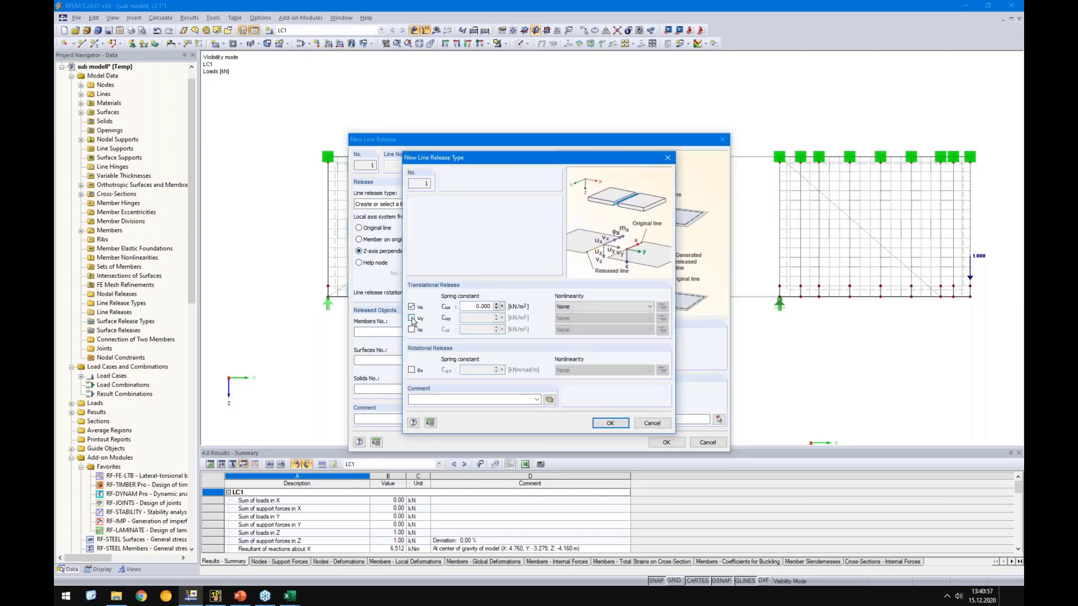
double_click(477, 306)
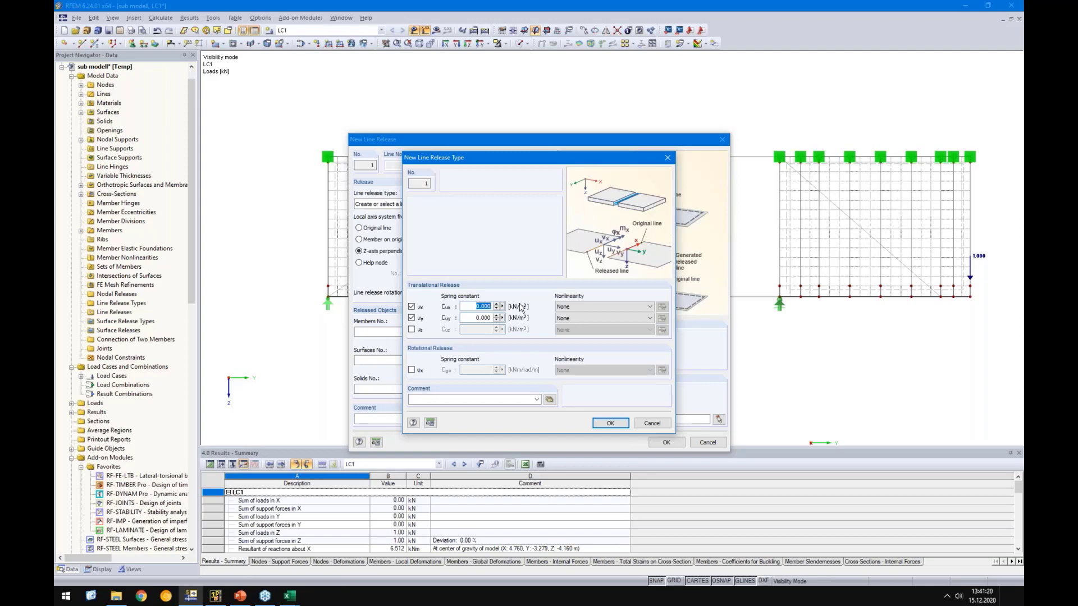
text(50)
double_click(468, 317)
text(5000)
click(607, 423)
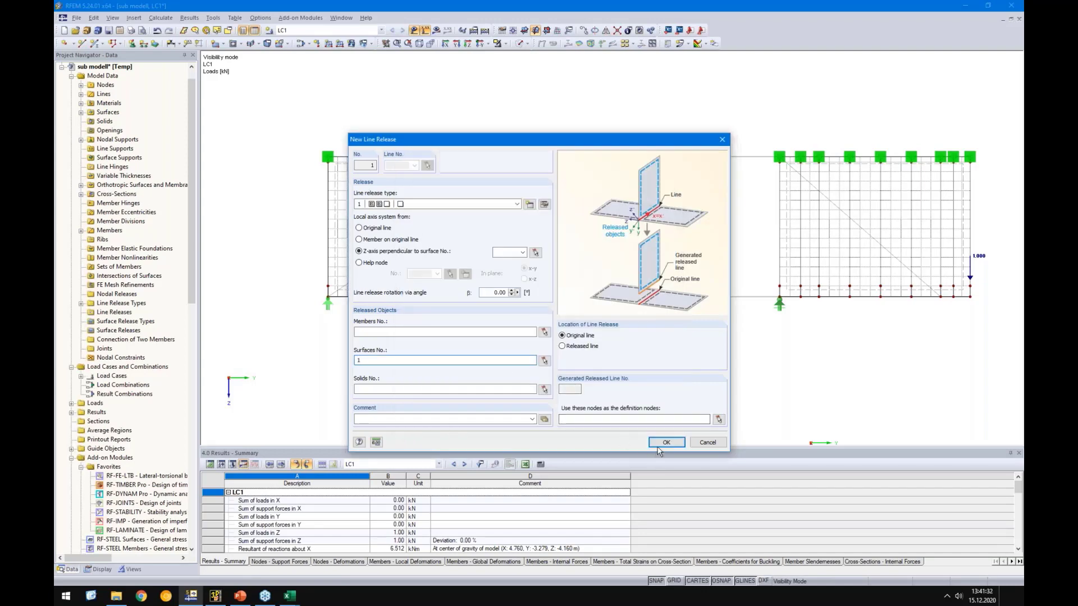
Step: Apply the line release to all lines of the first bay, using surface 1 as released object and z-axis reference
click(667, 442)
click(538, 310)
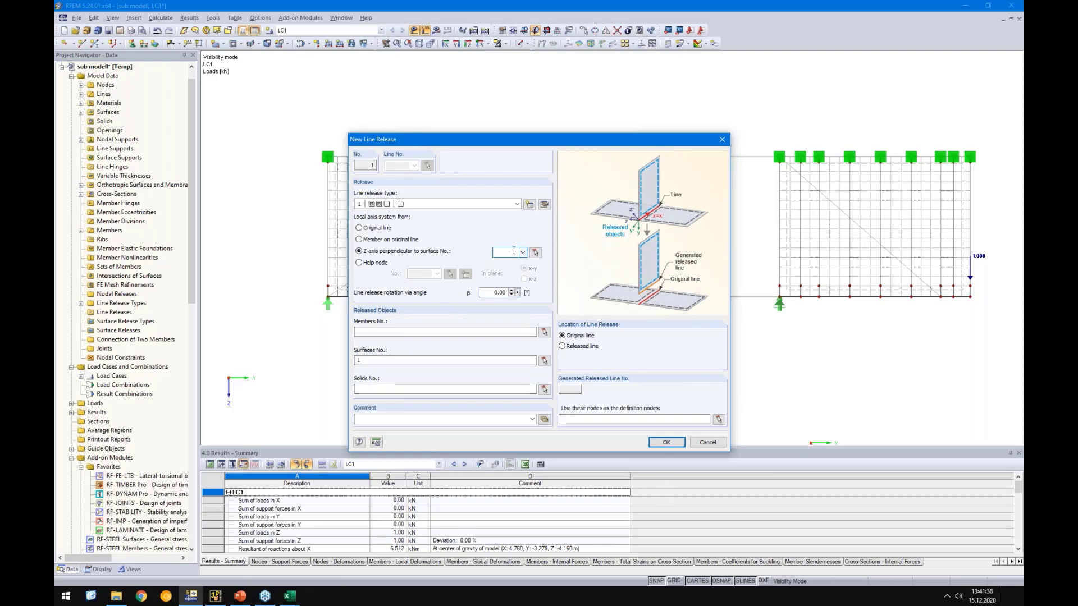
click(666, 442)
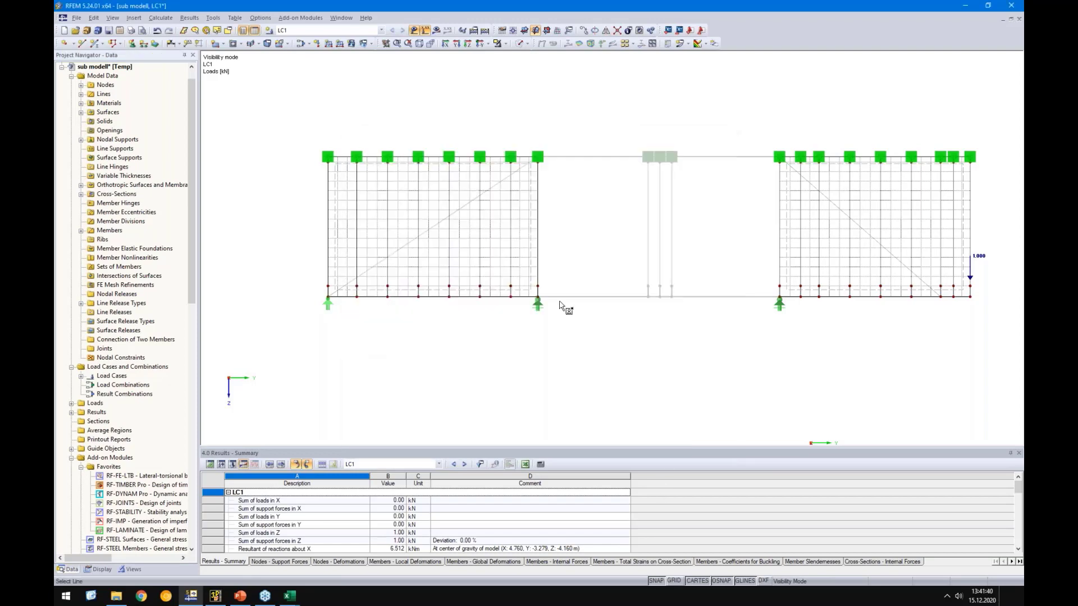
drag(308, 115, 559, 340)
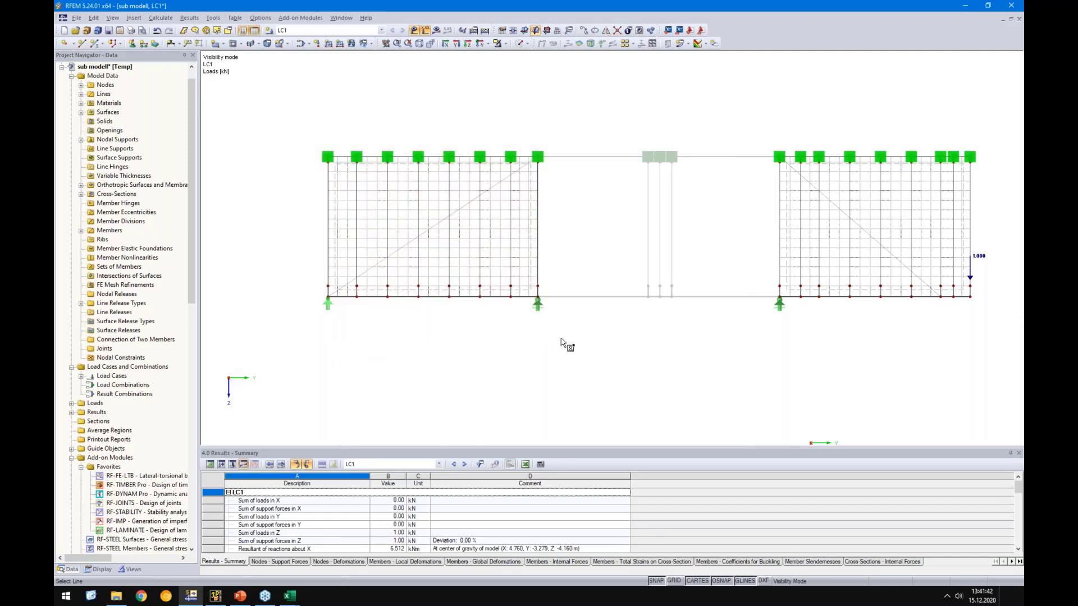
click(520, 317)
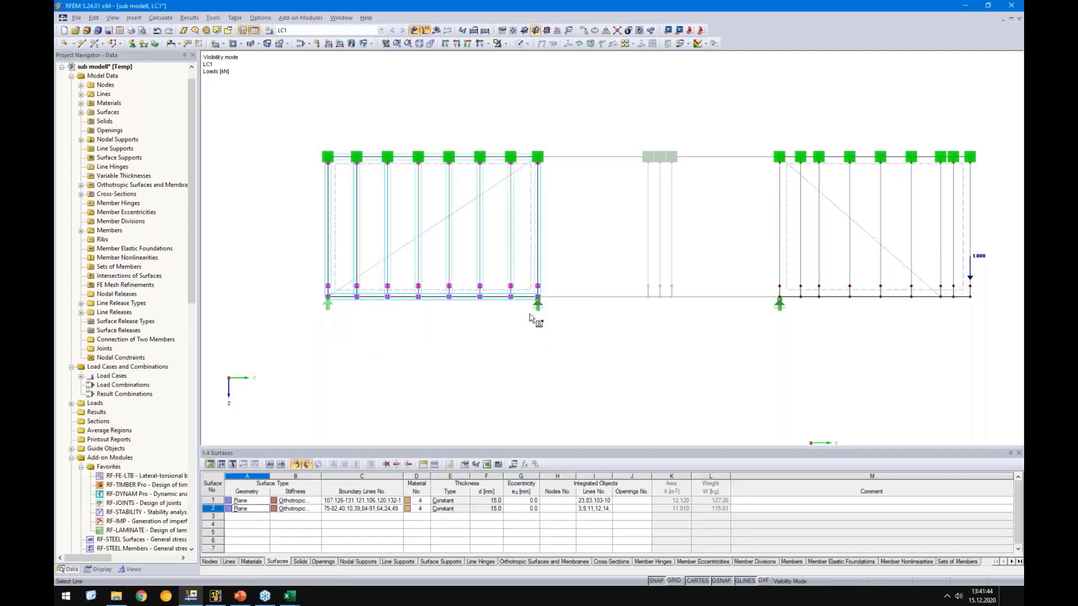
right_click(702, 264)
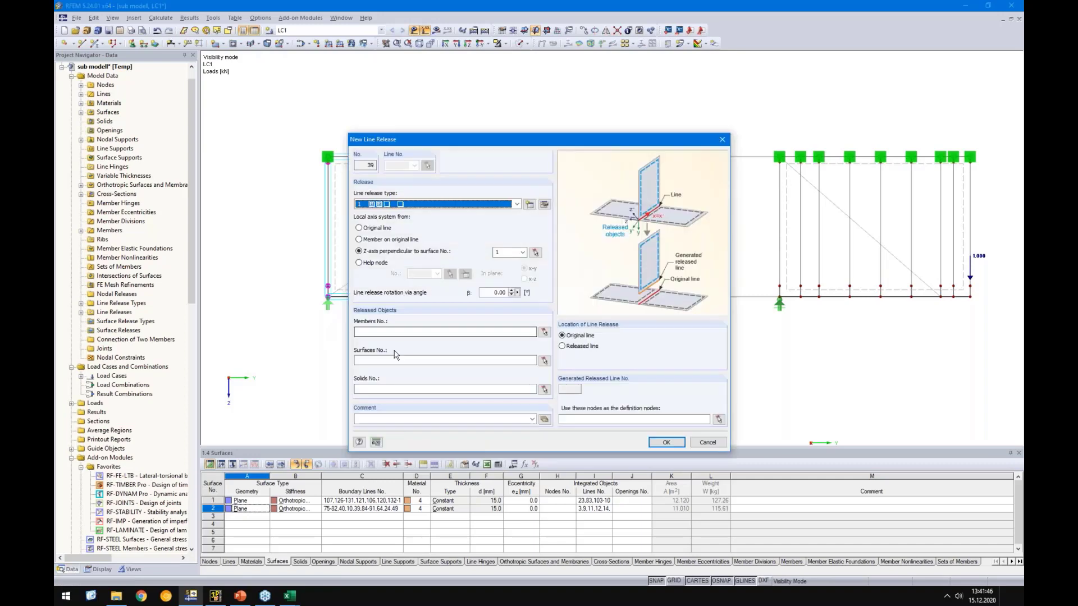
Step: Release surface 2 along the cantilever bay's lines with the same release type and recalculate LC1
click(390, 360)
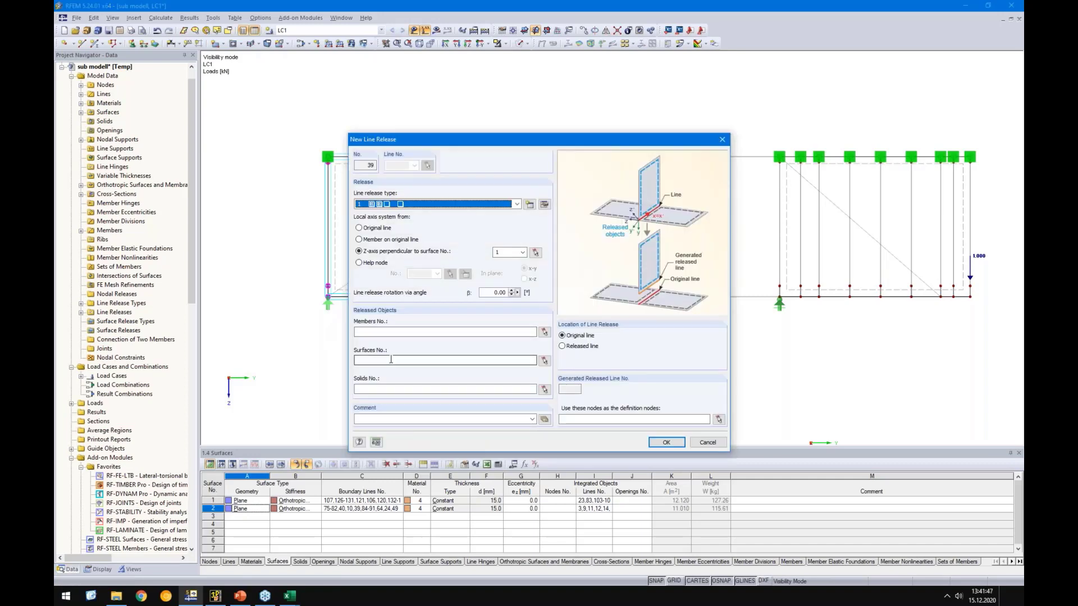
click(666, 442)
drag(735, 123, 980, 333)
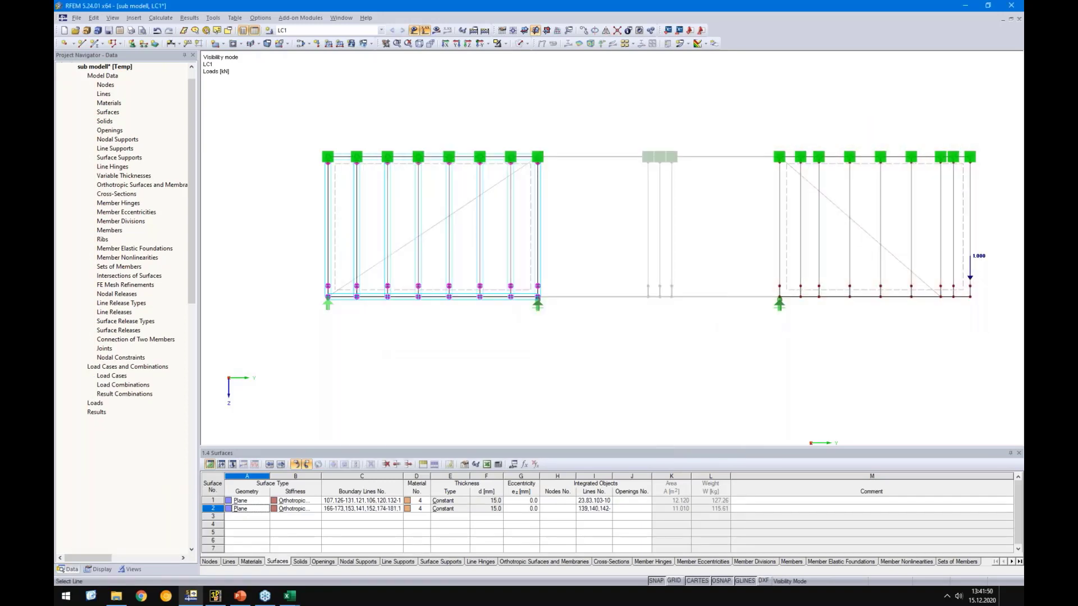
right_click(746, 340)
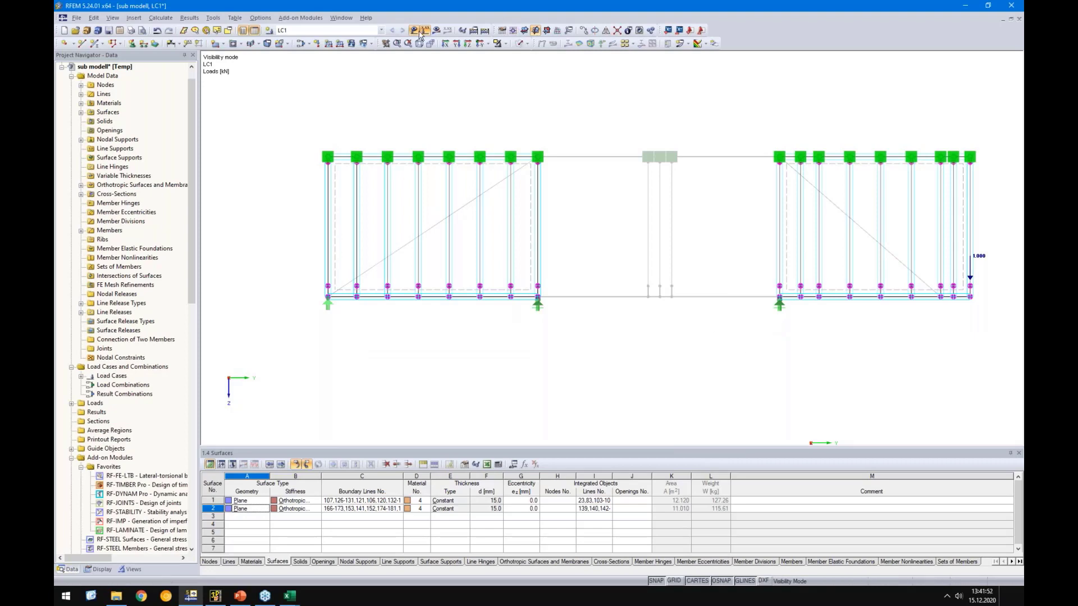
click(437, 31)
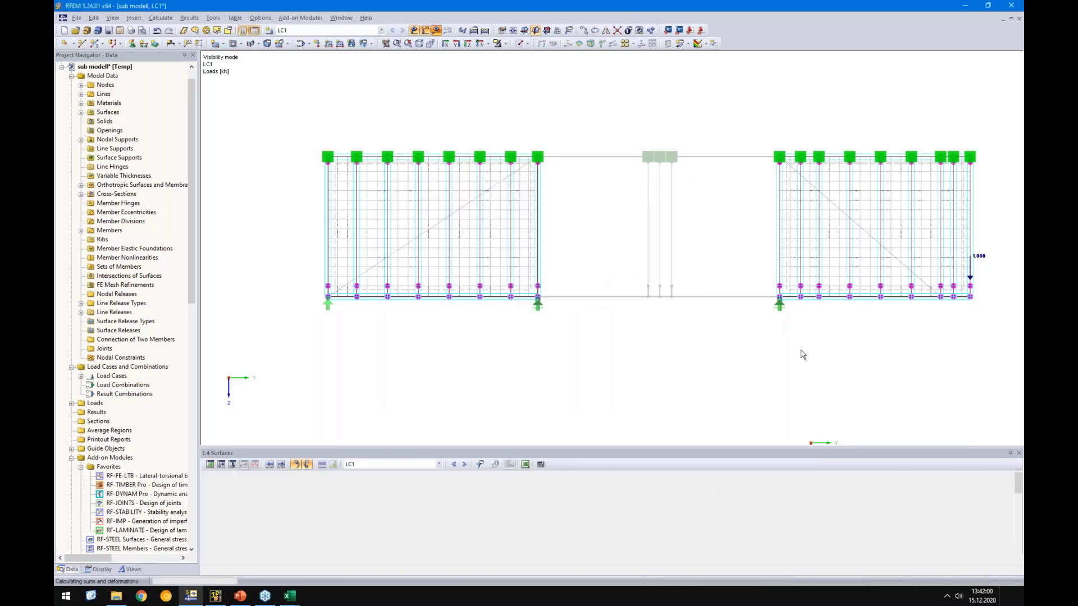
middle_drag(804, 368, 701, 353)
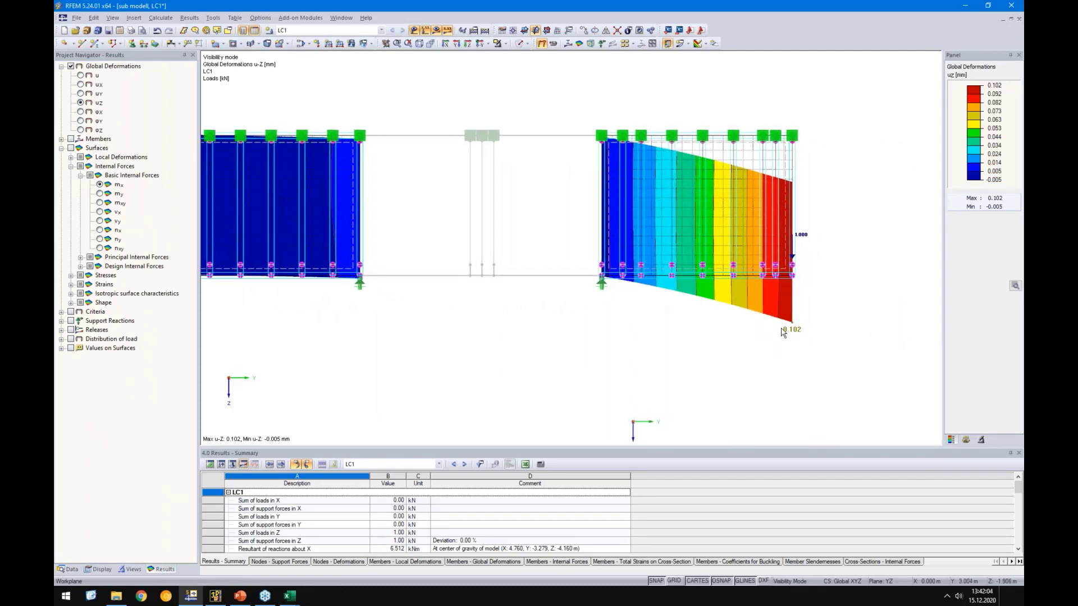
Step: Hide the results and cancel the visibility mode so the entire wall model is shown
click(435, 31)
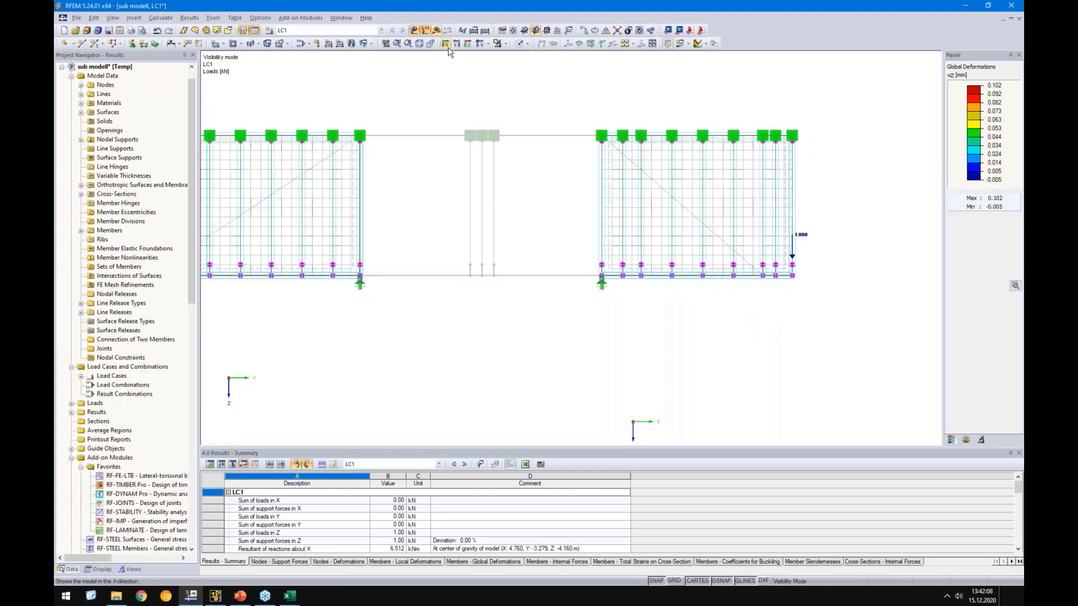
click(488, 44)
click(517, 106)
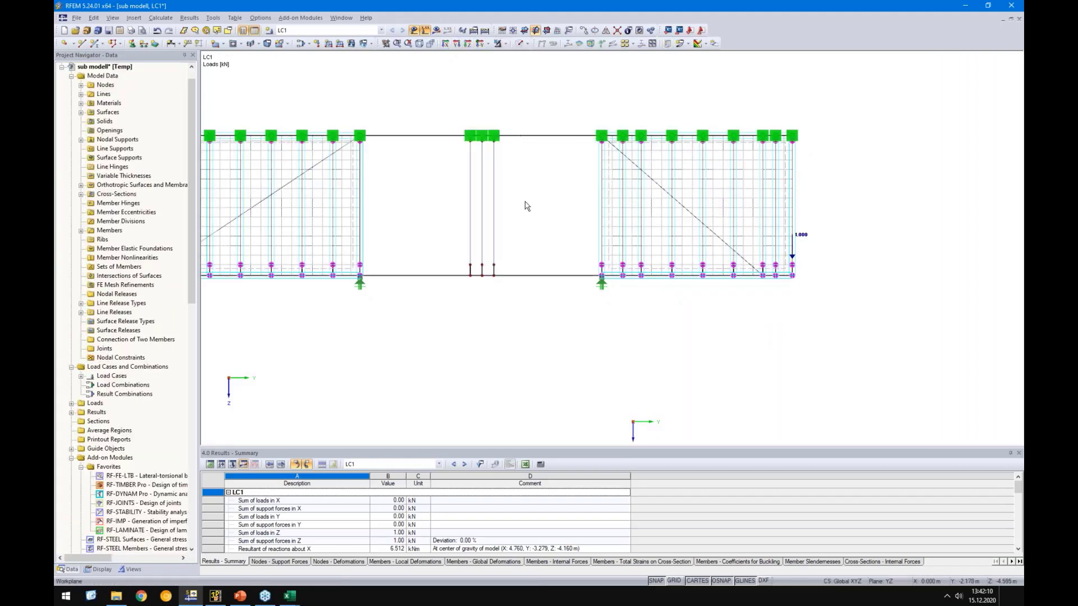
middle_drag(550, 197, 634, 201)
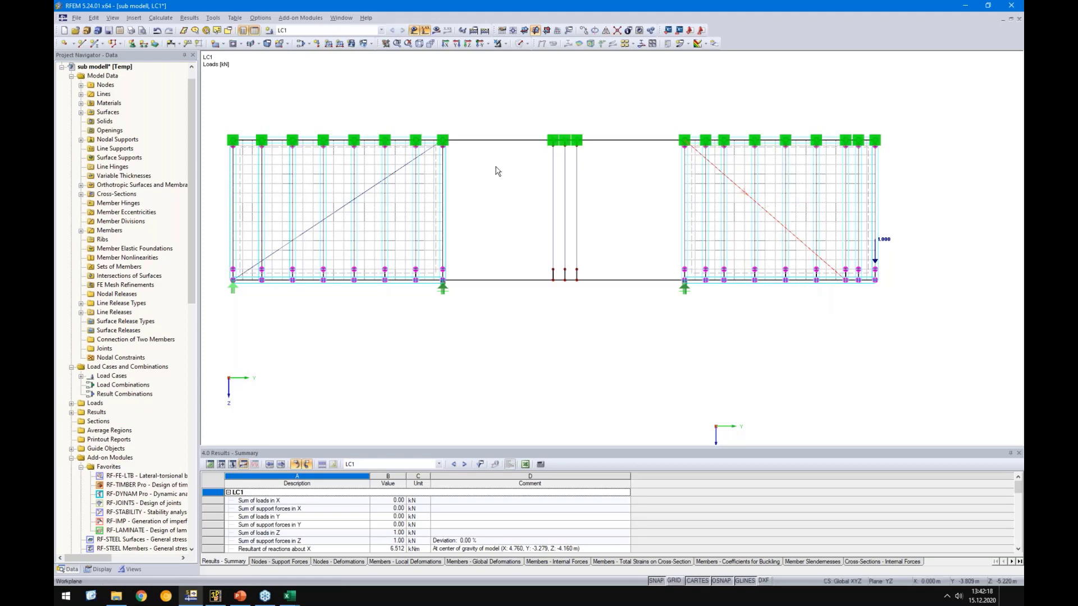
Step: Change diagonal members 2 and 4 to the Beam type and begin a new member-start hinge referenced to global X,Y,Z
double_click(348, 204)
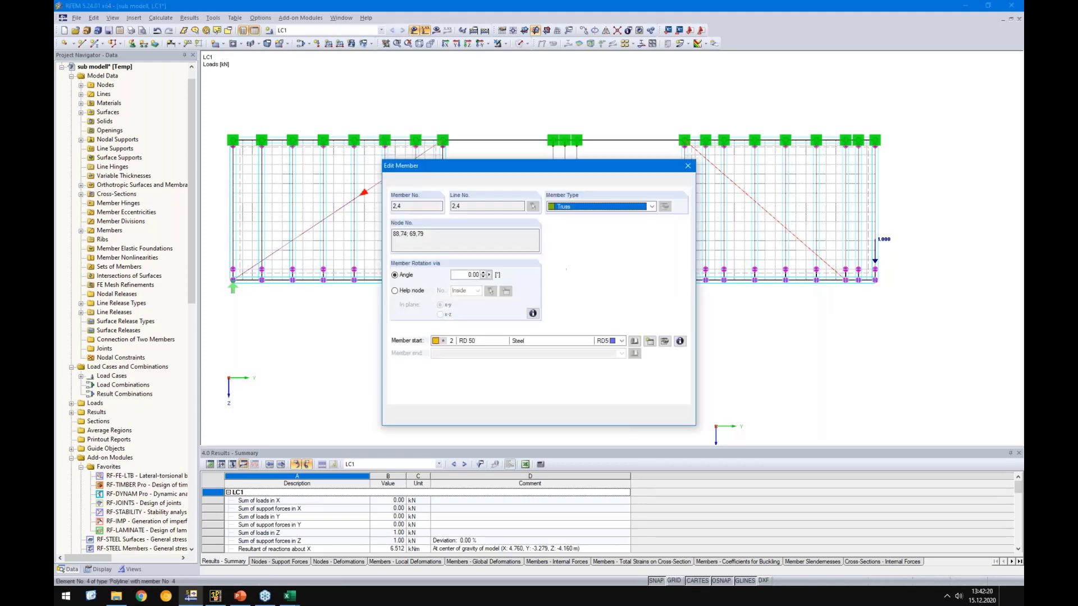
click(567, 208)
click(571, 220)
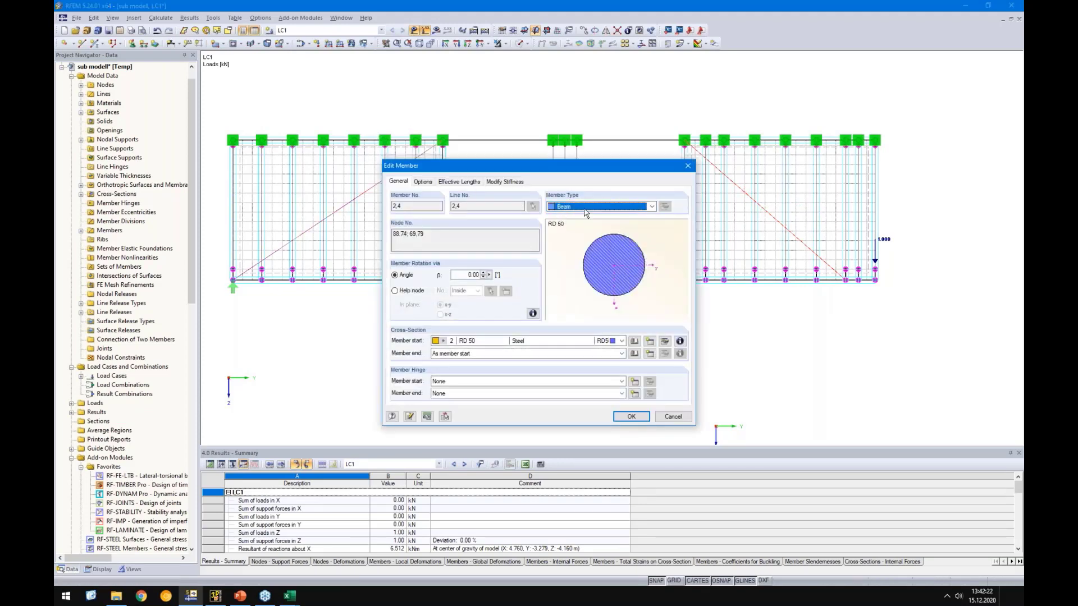
click(635, 382)
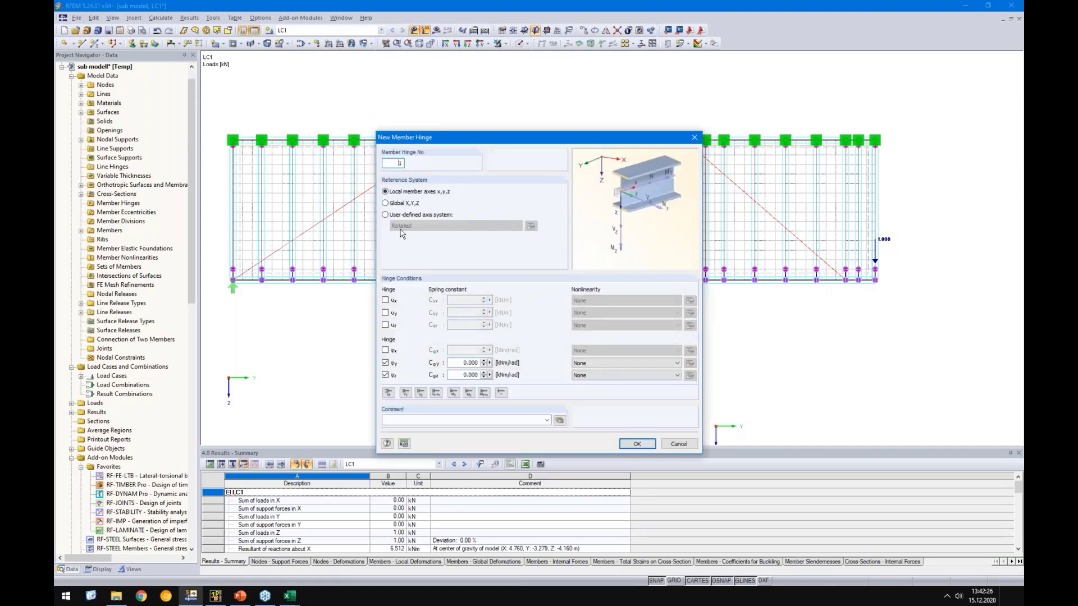
click(392, 204)
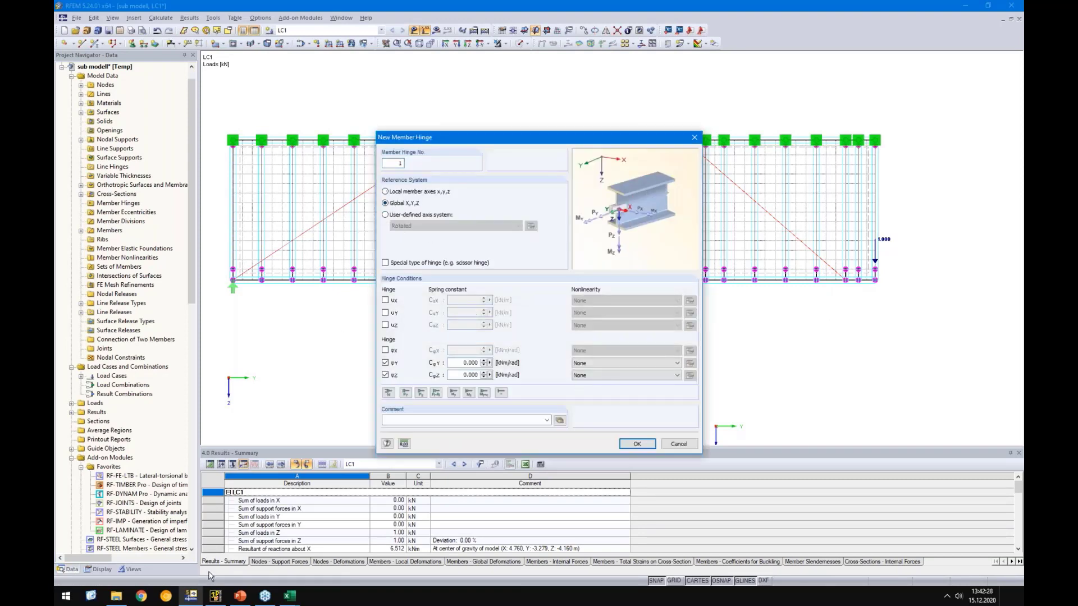
Step: Switch to the Excel workbook kser.xlsx and examine the slip modulus formula in cell D5
click(288, 596)
click(260, 567)
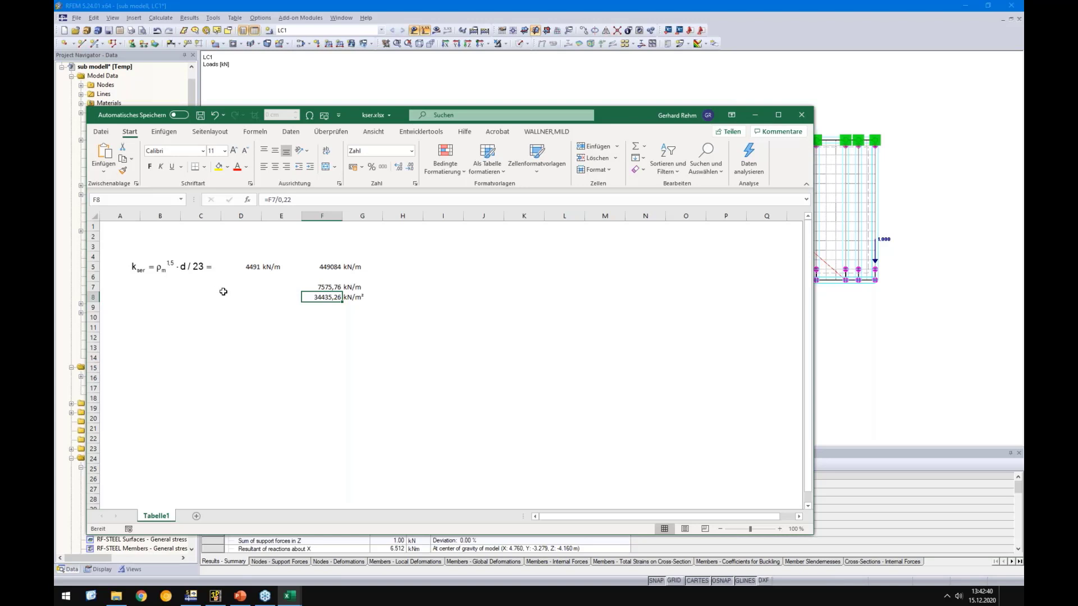
click(244, 266)
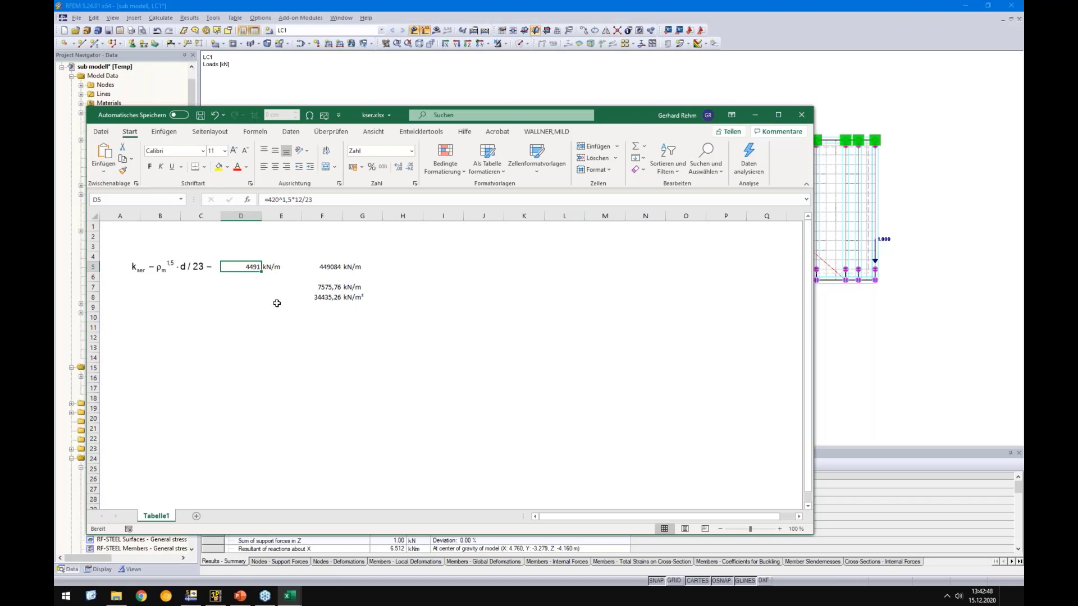
Step: Examine the total slip modulus formula in cell F5 without changing it, and switch back to the member hinge definition in RFEM
click(341, 267)
double_click(313, 269)
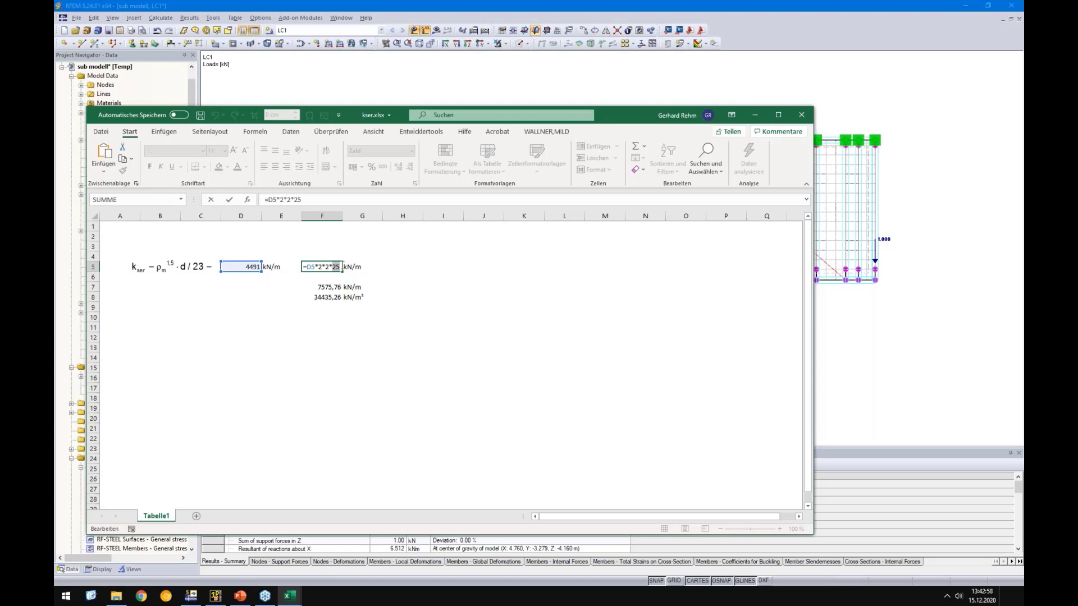
key(Escape)
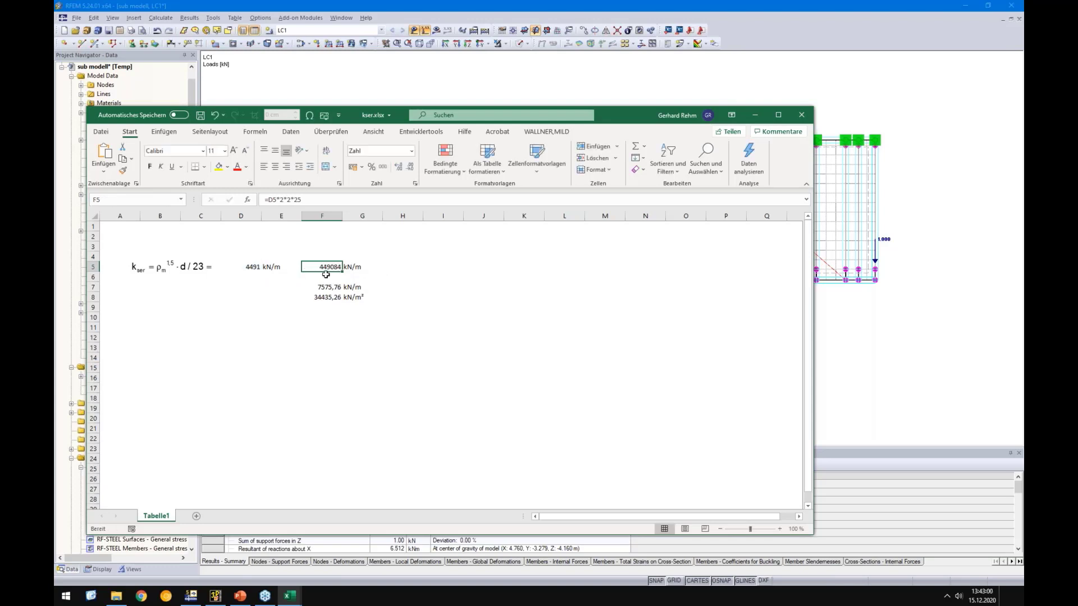
click(859, 389)
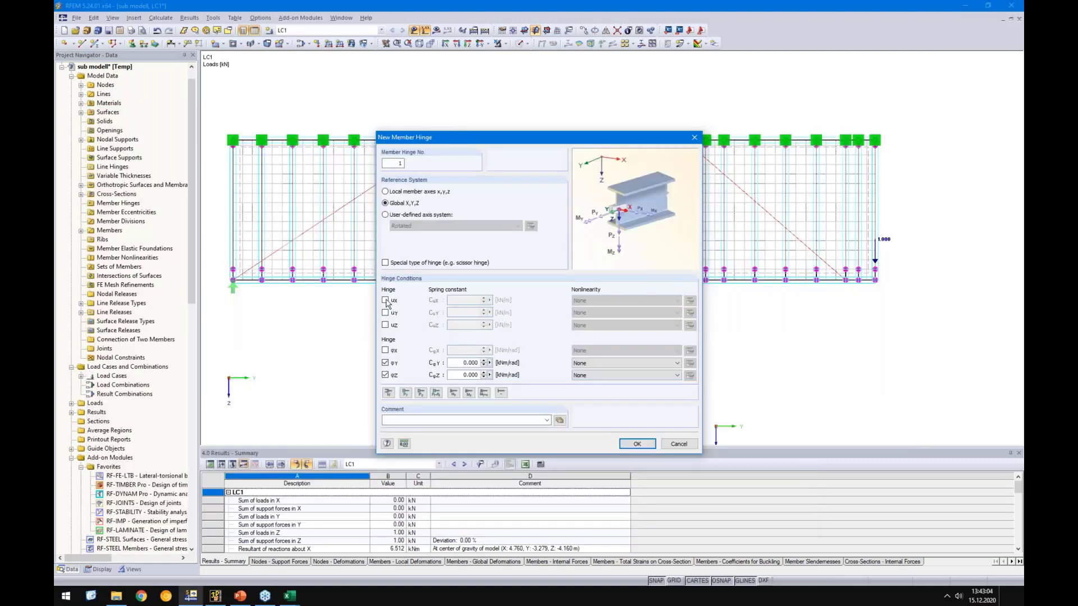
Step: Release the hinge's uY and uZ displacements with a spring constant of 450000 kN/m each, leaving uX fixed
click(385, 301)
double_click(464, 302)
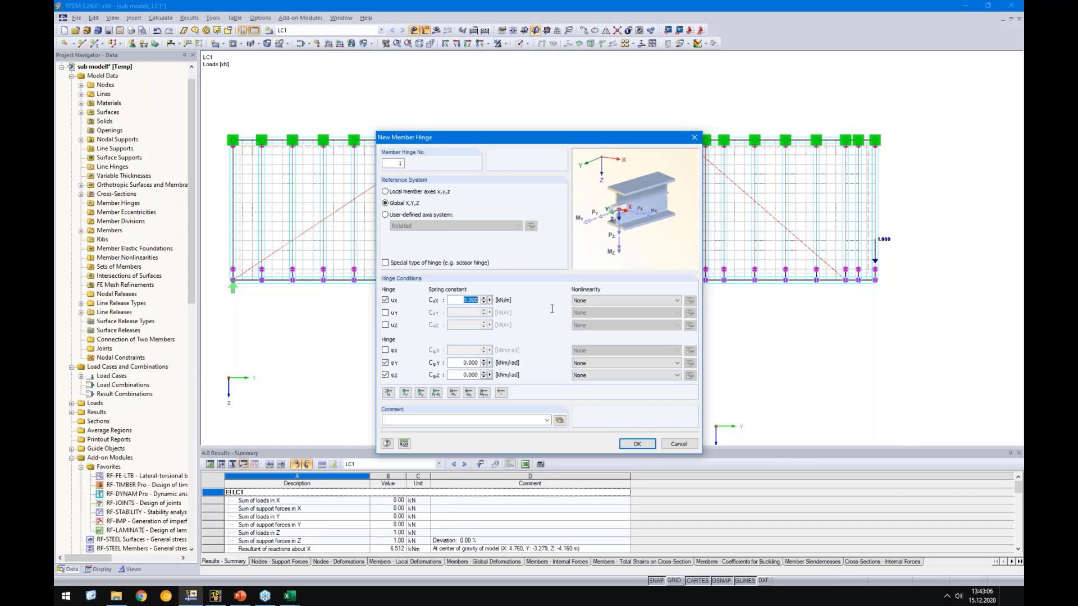
click(385, 302)
click(385, 313)
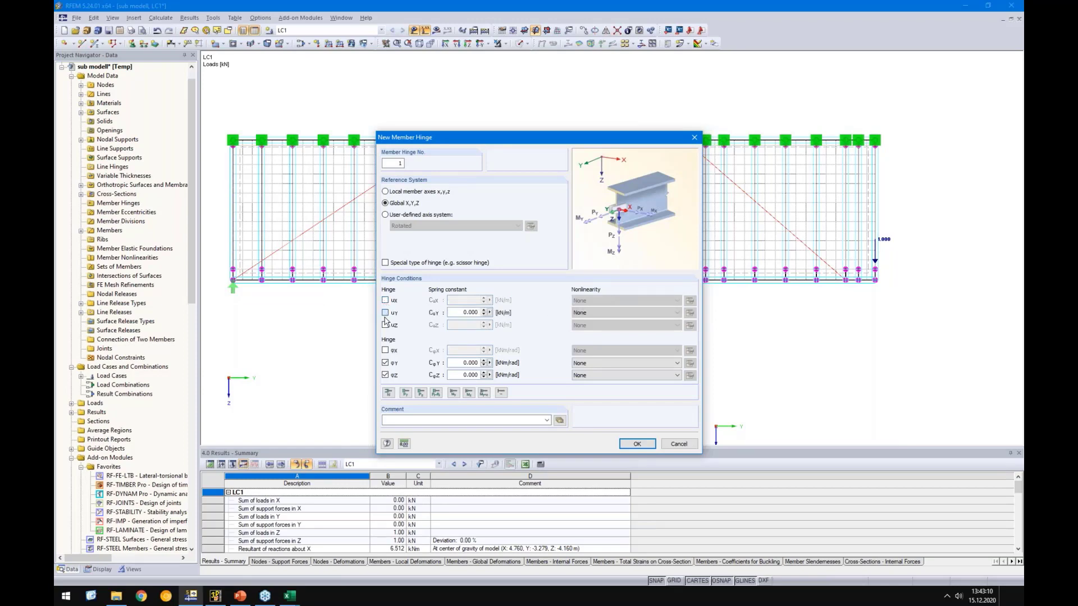
click(385, 325)
double_click(458, 316)
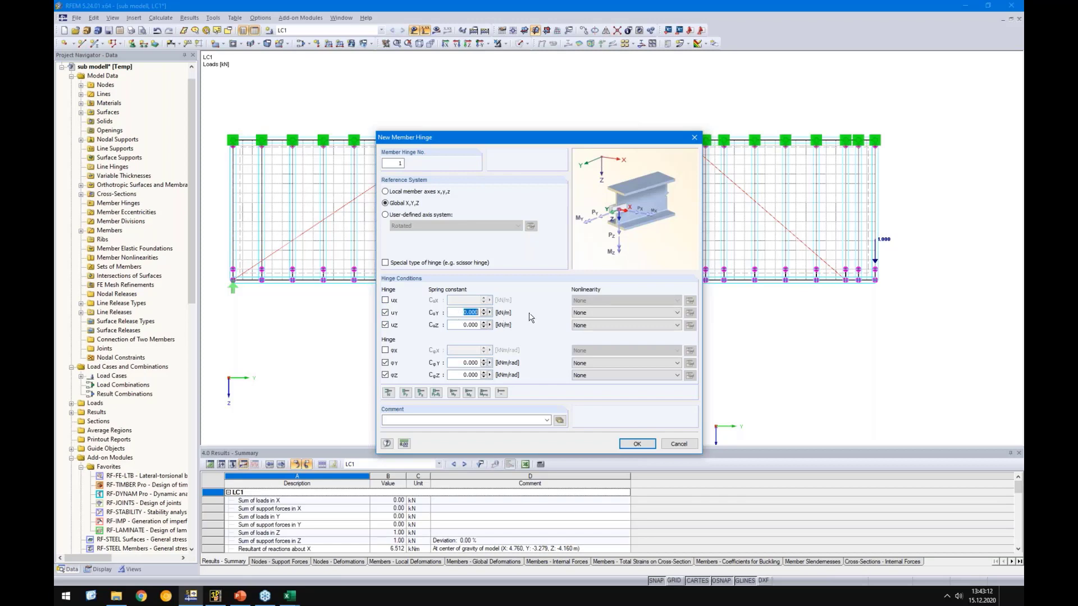
text(45000)
double_click(462, 325)
text(45)
Step: Set the hinge's rotational springs about X and Y to 1 kNm/rad and assign the hinge to the start of members 2 and 4
click(385, 350)
double_click(469, 350)
text(1)
double_click(469, 363)
text(1)
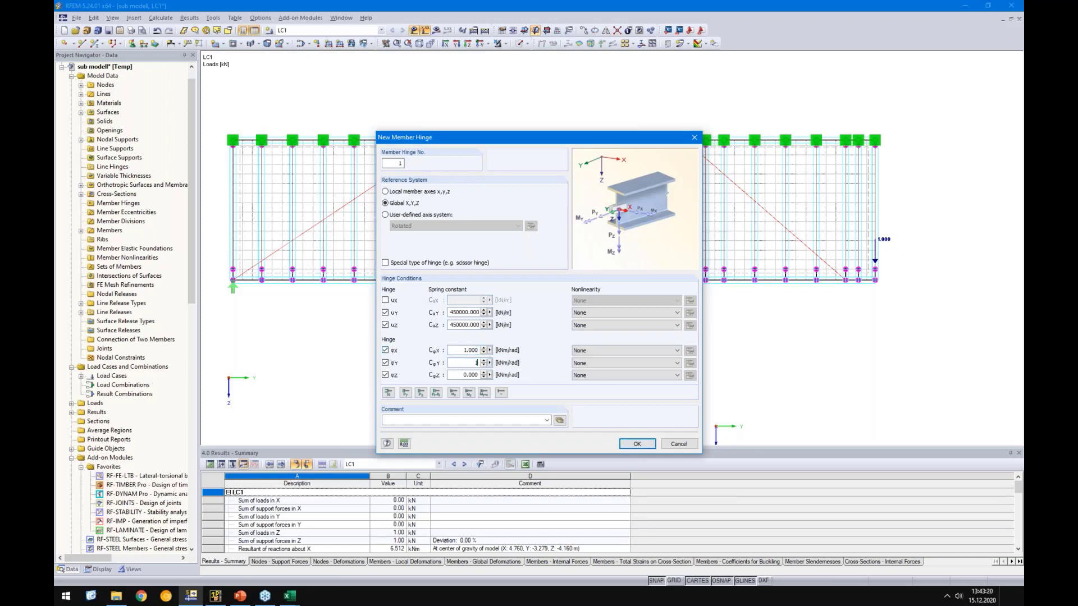
click(636, 443)
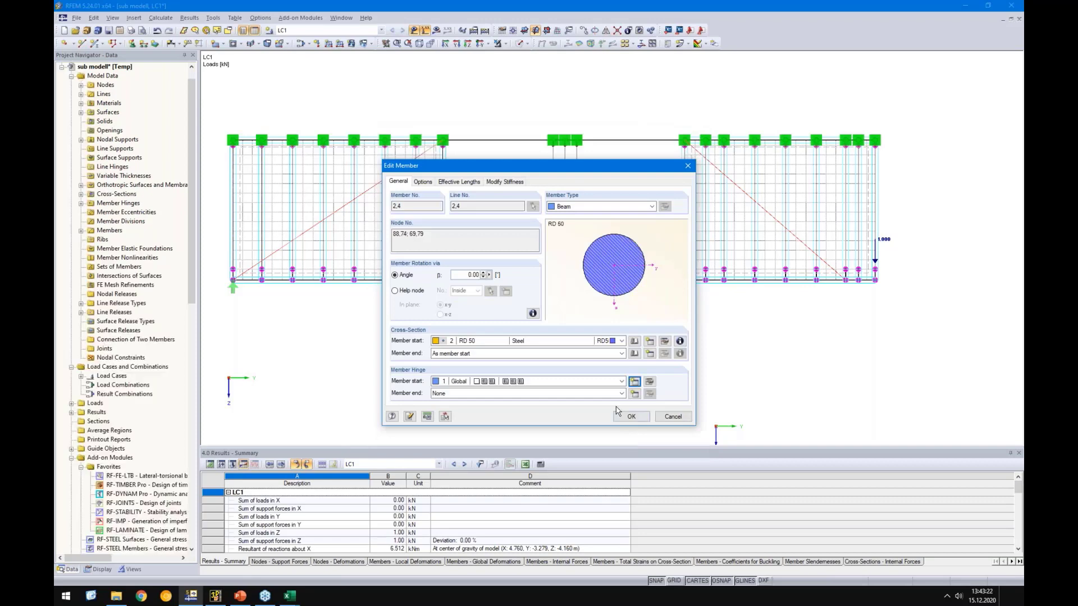
click(618, 413)
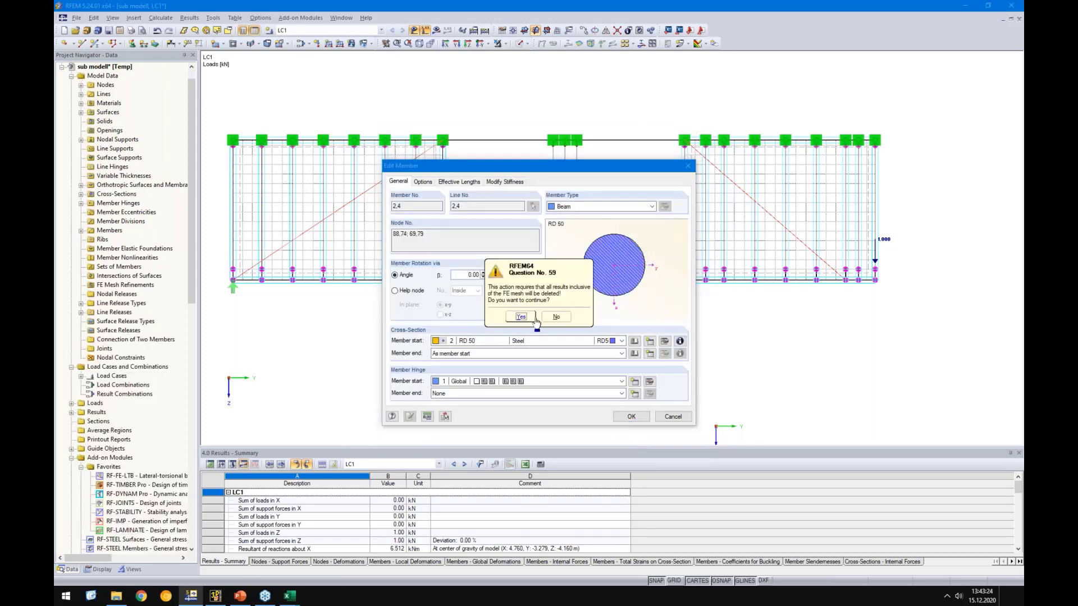
click(520, 317)
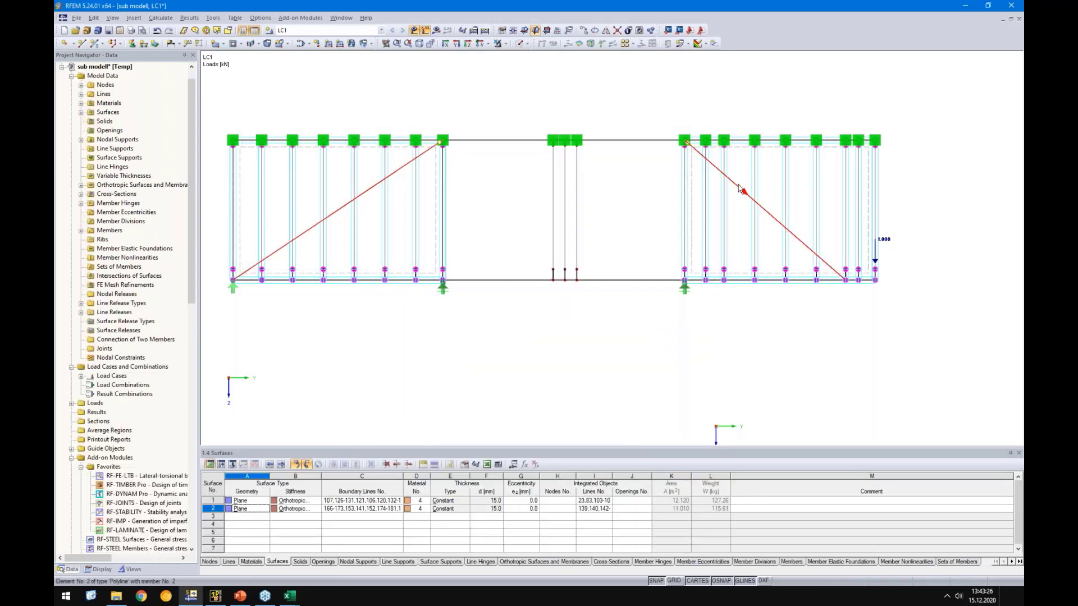
Step: Check the hinge assignment of diagonal members 2 and 4 and calculate LC1
double_click(740, 189)
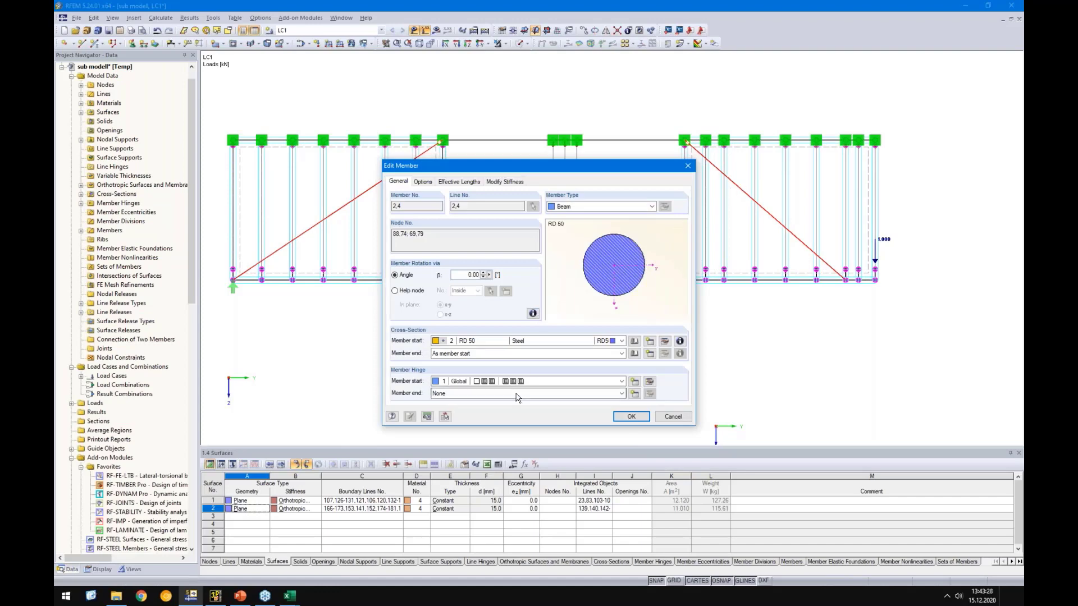
click(629, 415)
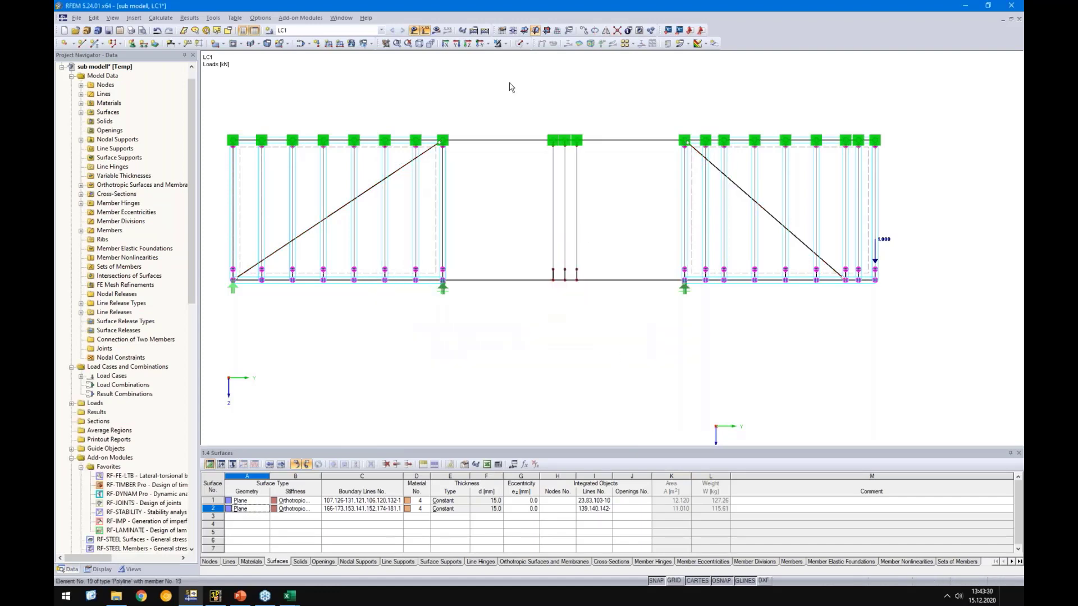
click(436, 30)
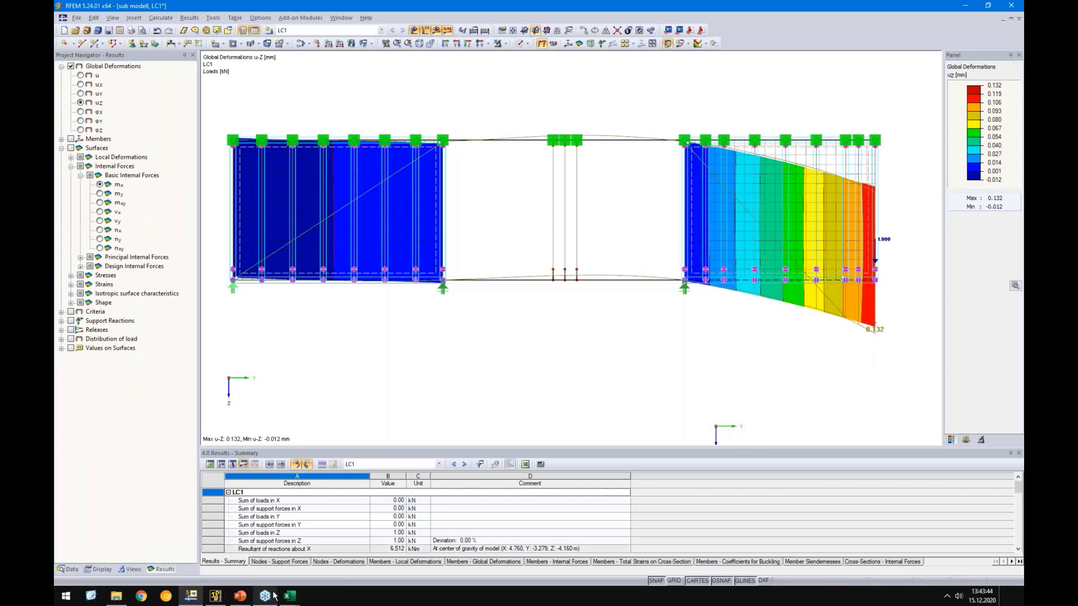
Step: Switch to the Excel workbook kser.xlsx and examine how cell F7 derives the vertical stiffness from the 0.132 mm deformation
mouse_move(290, 595)
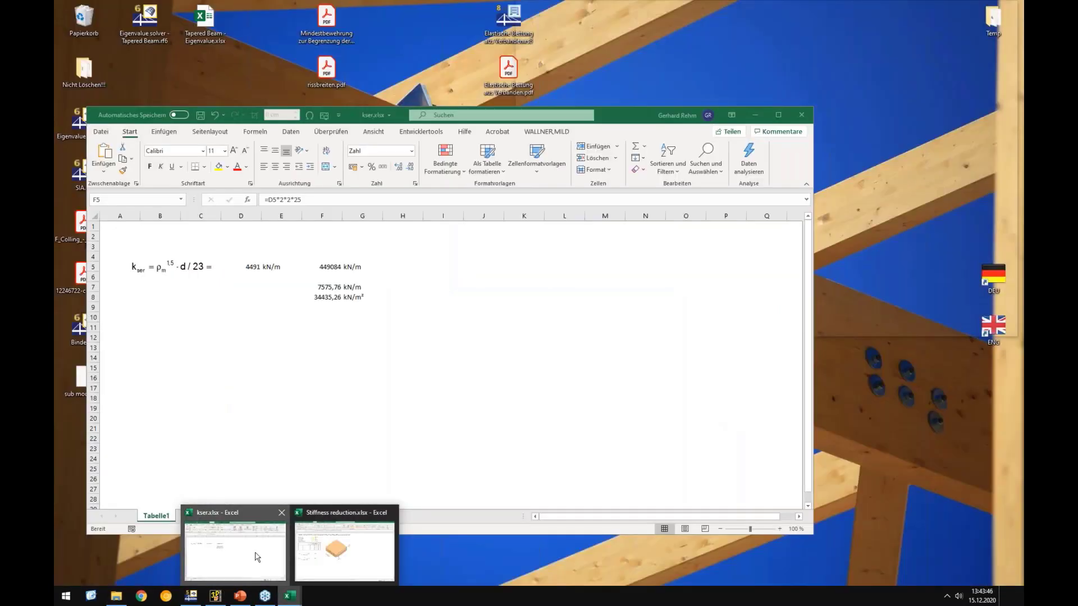
click(256, 557)
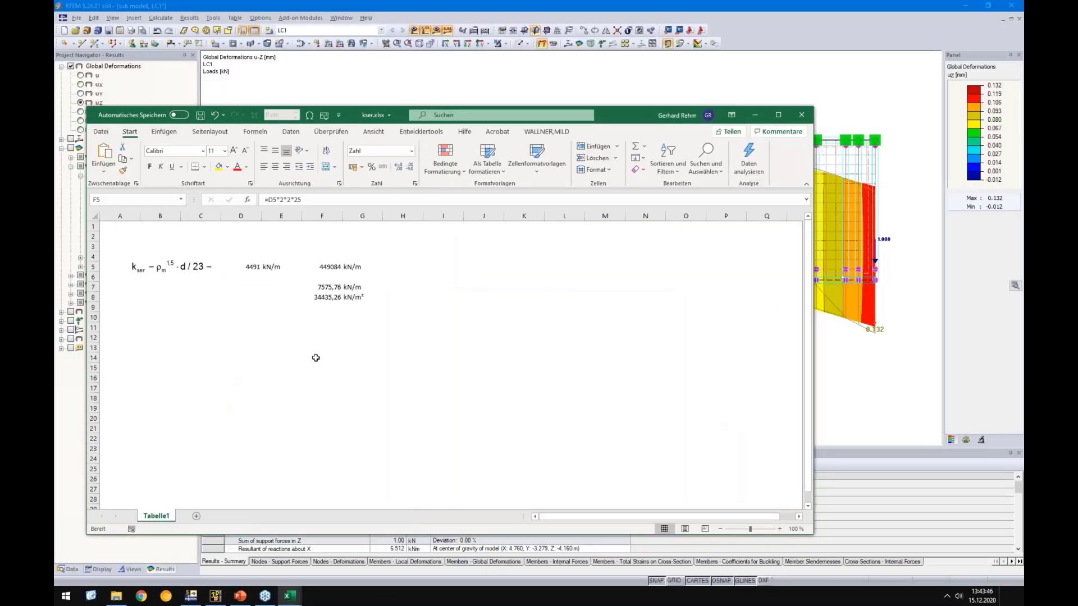
click(324, 287)
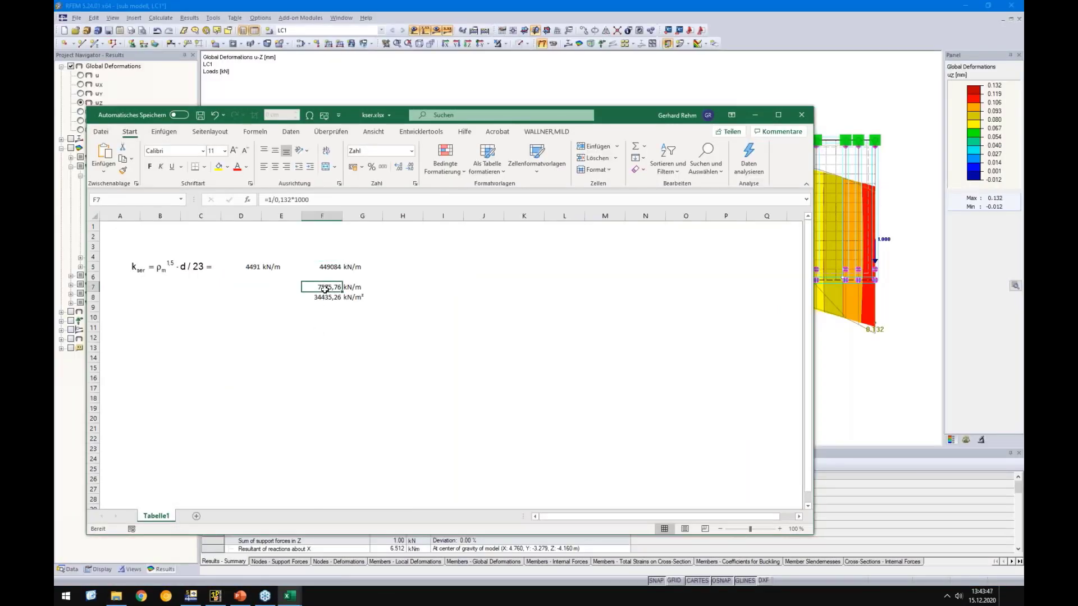
click(268, 200)
drag(273, 200, 291, 200)
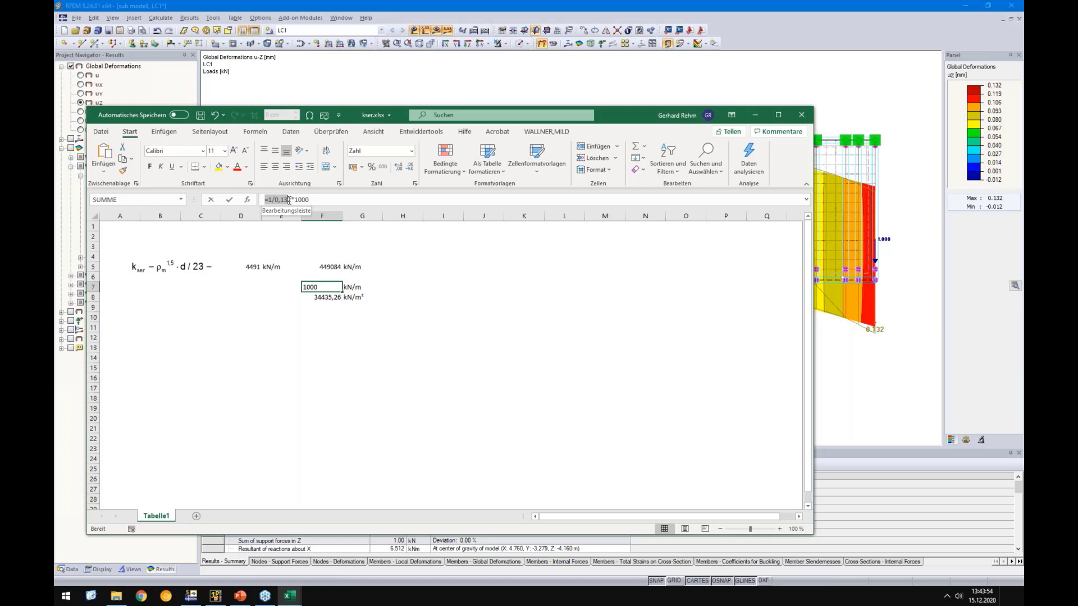
click(322, 287)
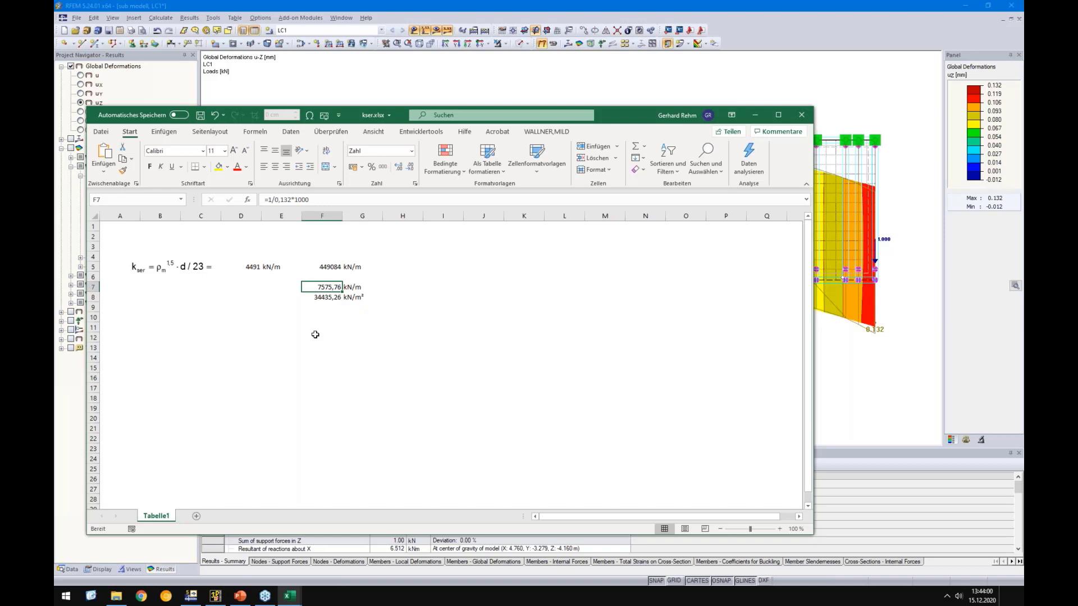
Step: Examine the division by 0.22 in cell F8 and copy that cell's line spring stiffness
click(322, 298)
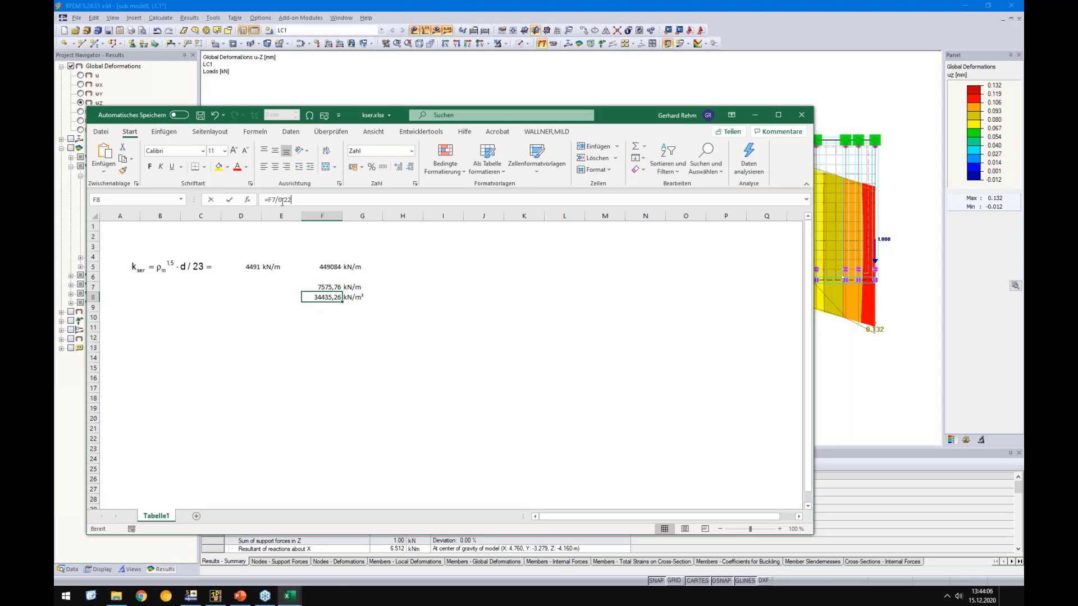
drag(278, 200, 303, 200)
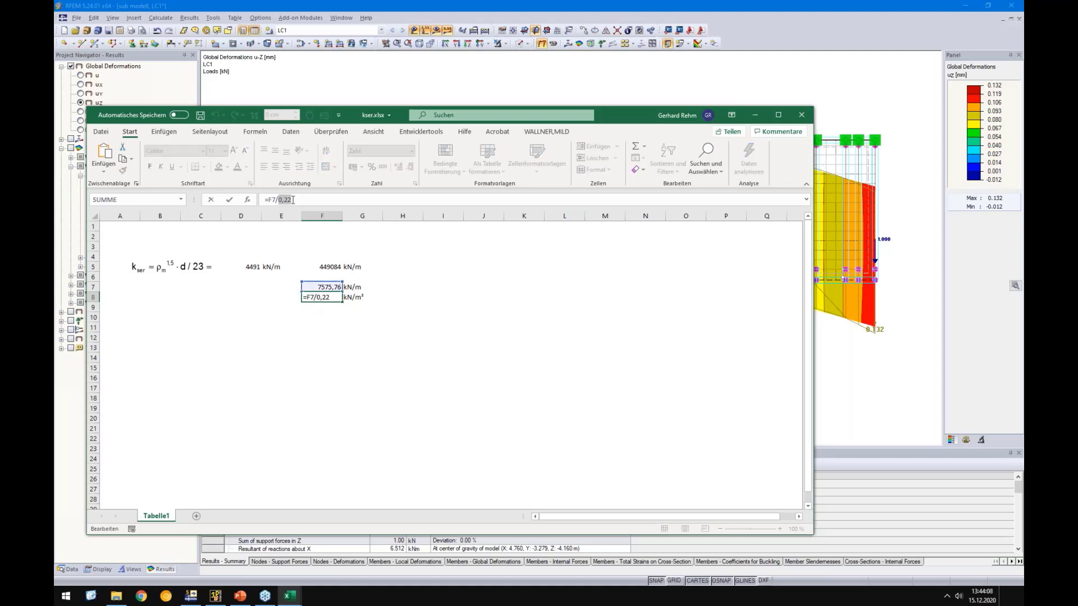
key(Escape)
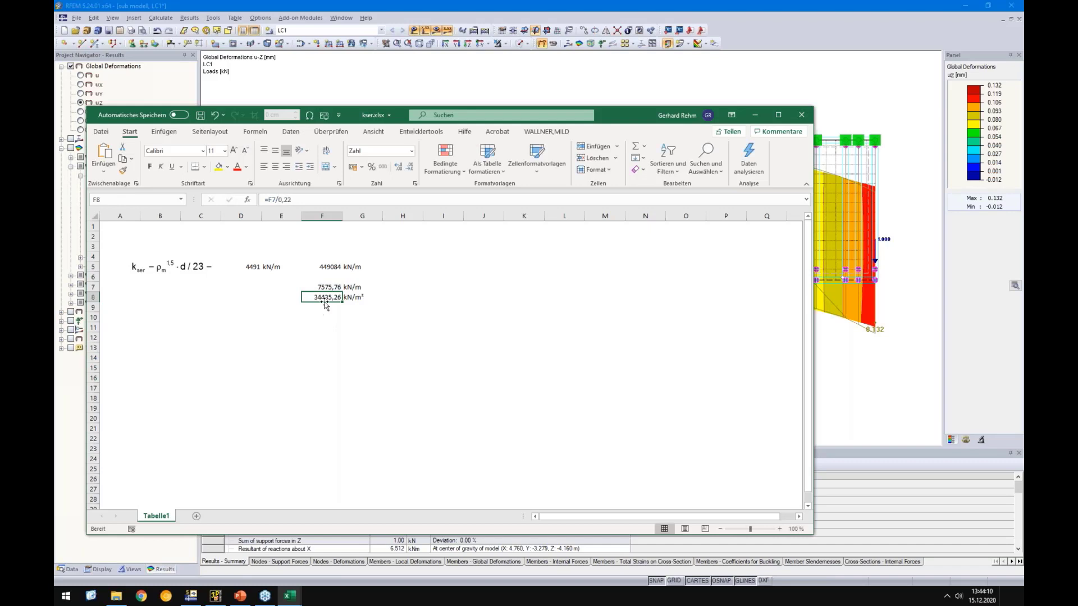
key(ctrl+c)
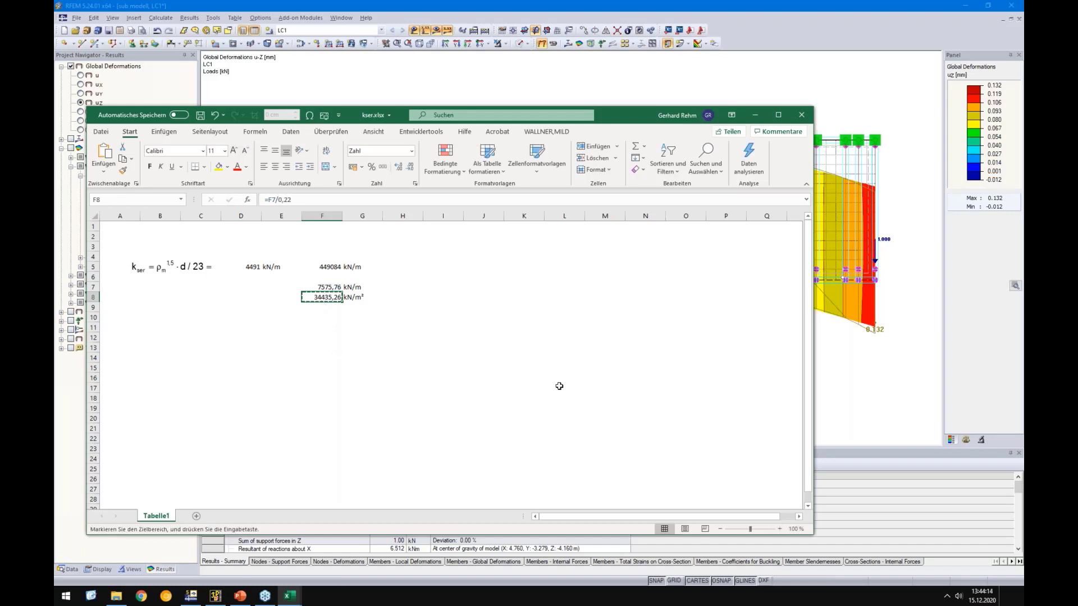
Step: Switch back to RFEM and show the CAD wall model in a maximized window
click(847, 366)
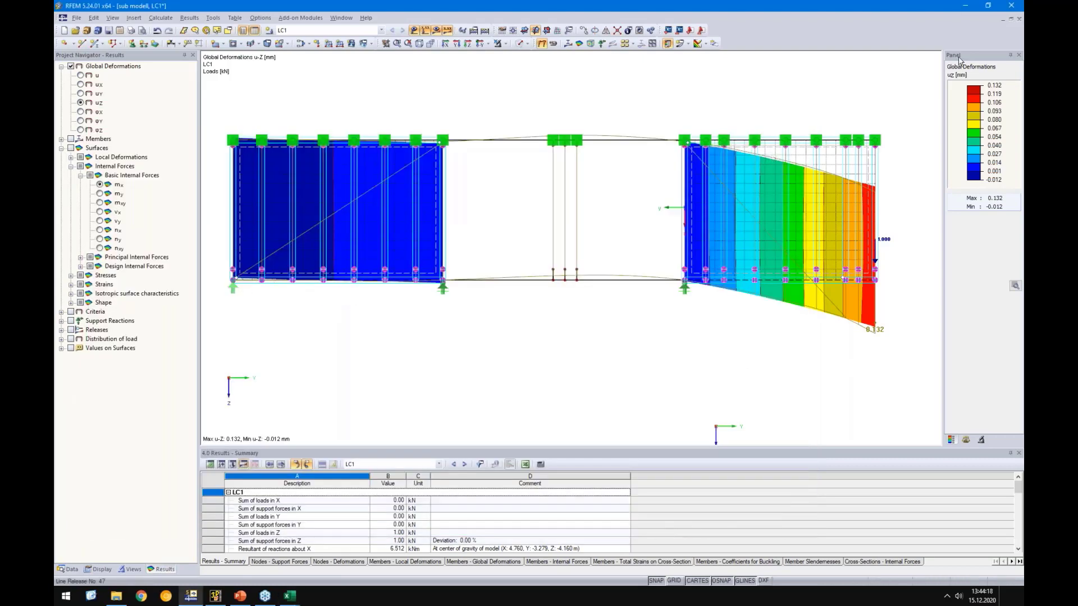
click(1002, 19)
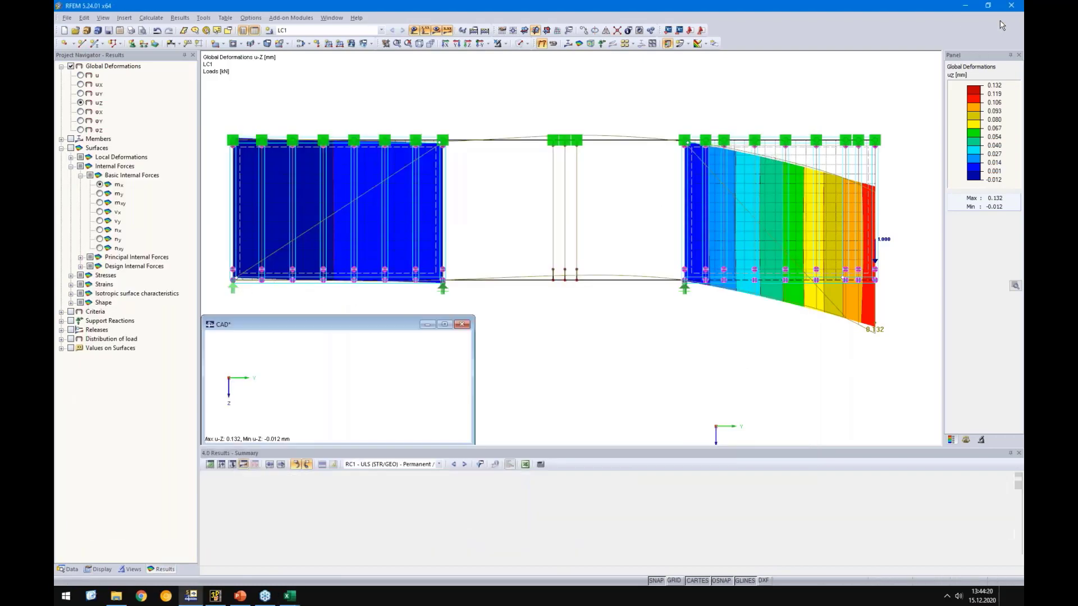
click(331, 17)
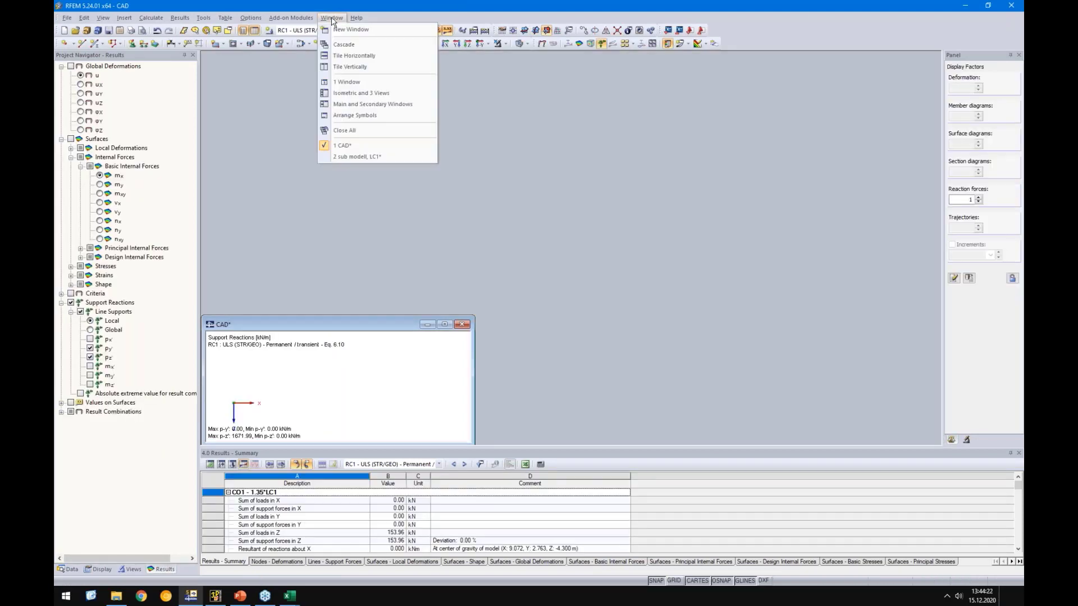
click(339, 150)
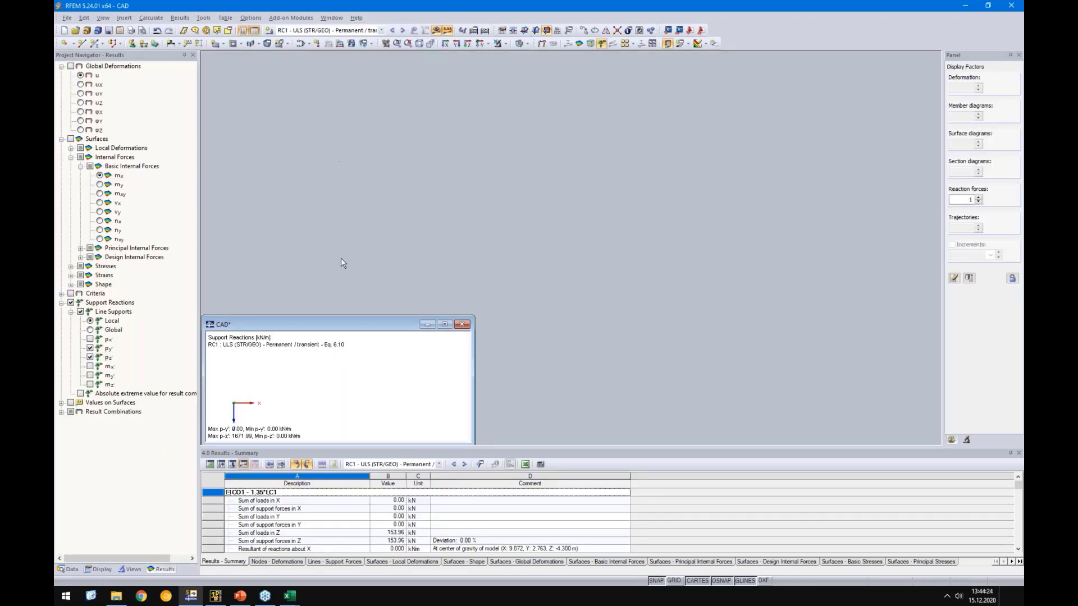
click(445, 324)
Step: Edit support type 2 of the line support on line 18, freeing uZ and clearing its spring constant
scroll(471, 291, up, 5)
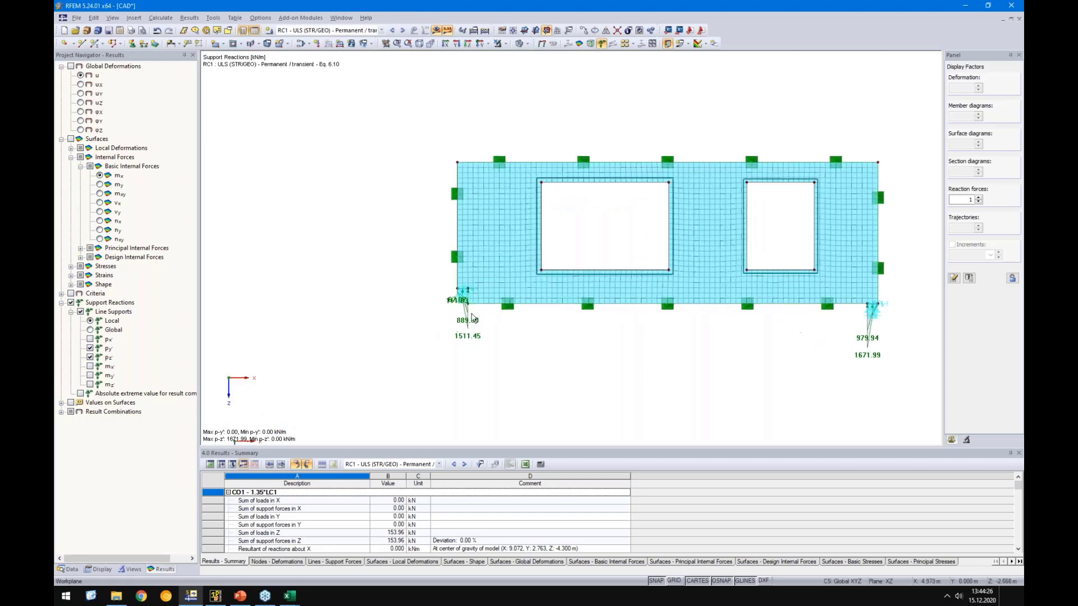
double_click(392, 205)
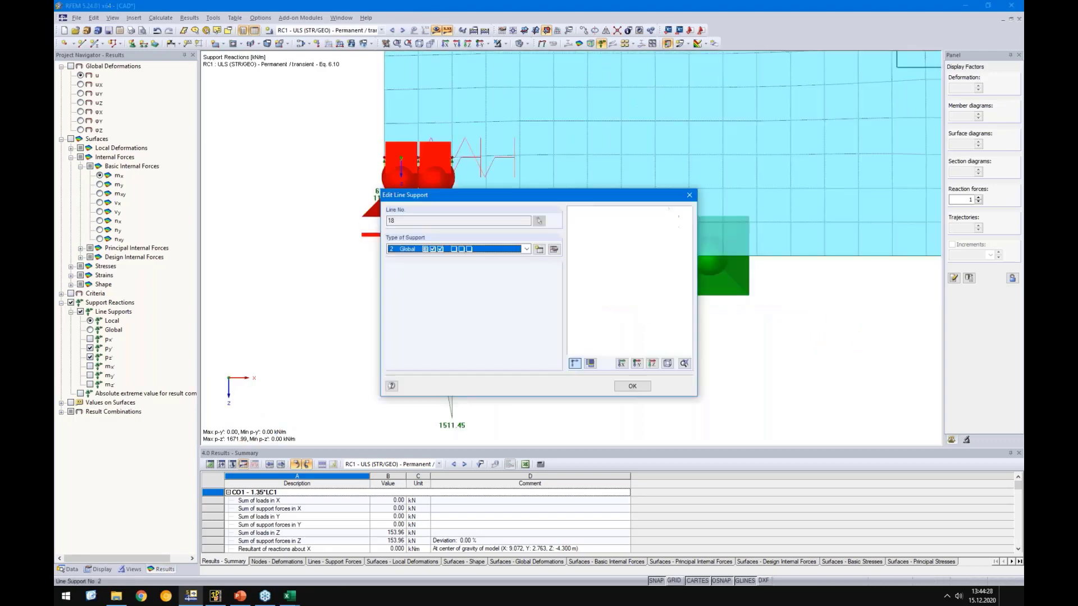
click(554, 250)
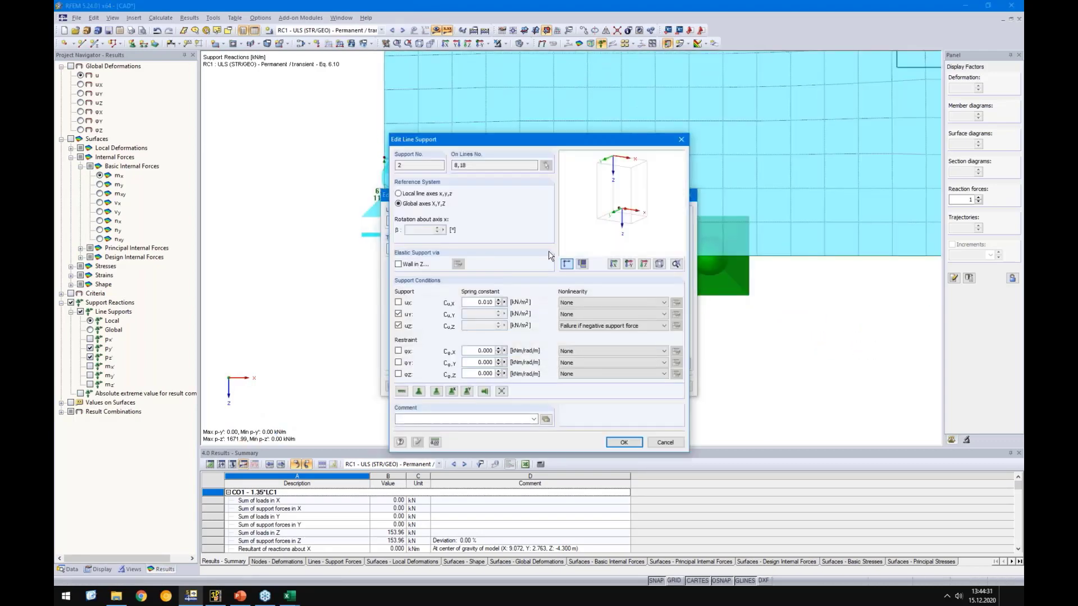
click(398, 325)
double_click(473, 326)
key(BackSpace)
Step: Copy cell F8 of kser.xlsx into the support's uZ spring constant as 34435.26 kN/m² and apply it to the line support
mouse_move(290, 596)
click(242, 553)
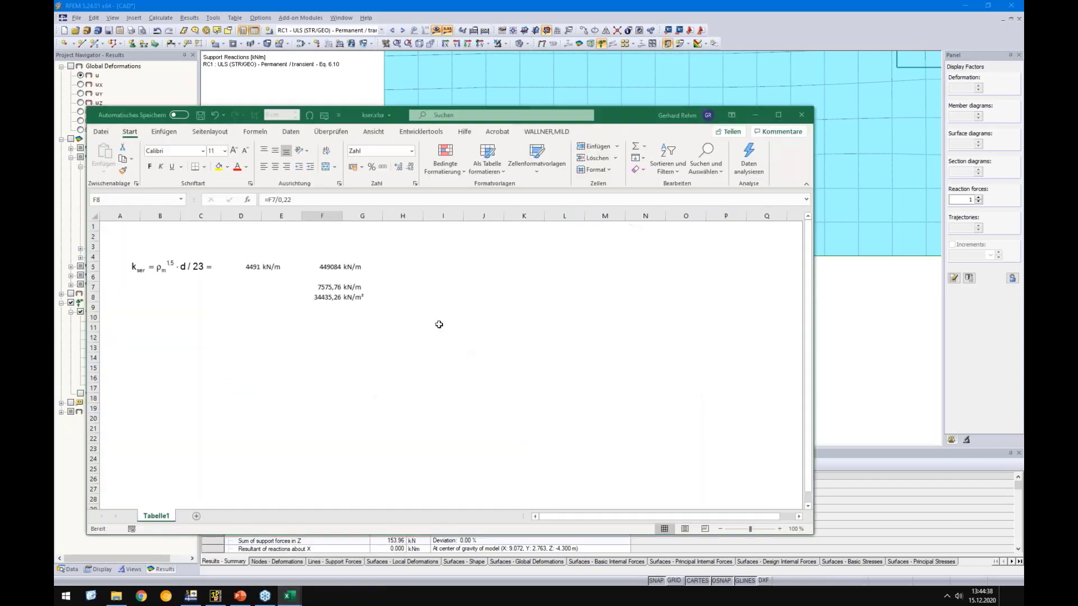
key(ctrl+c)
click(881, 357)
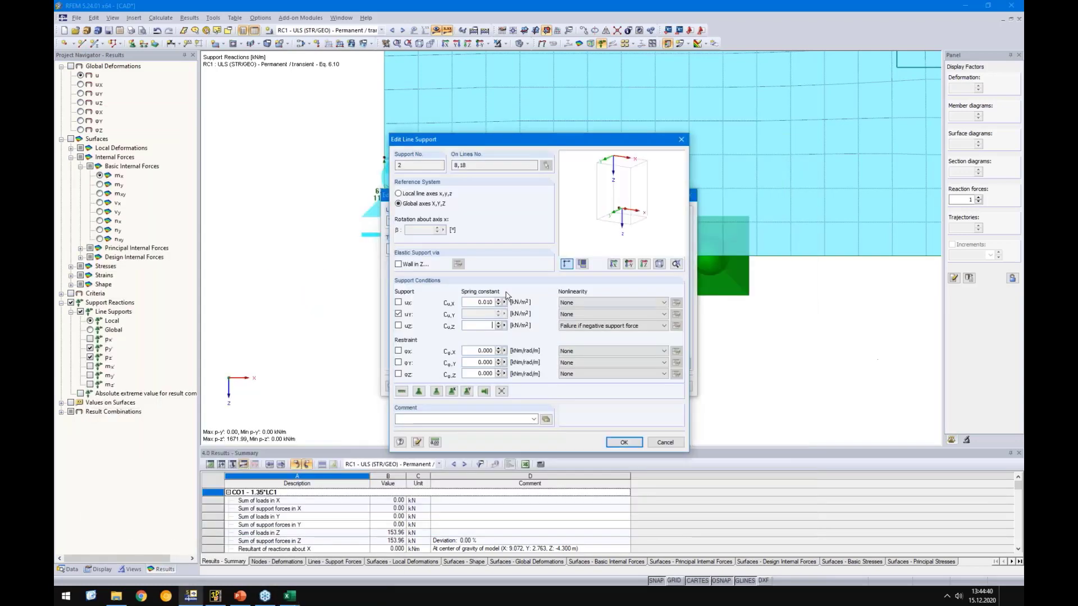
click(624, 442)
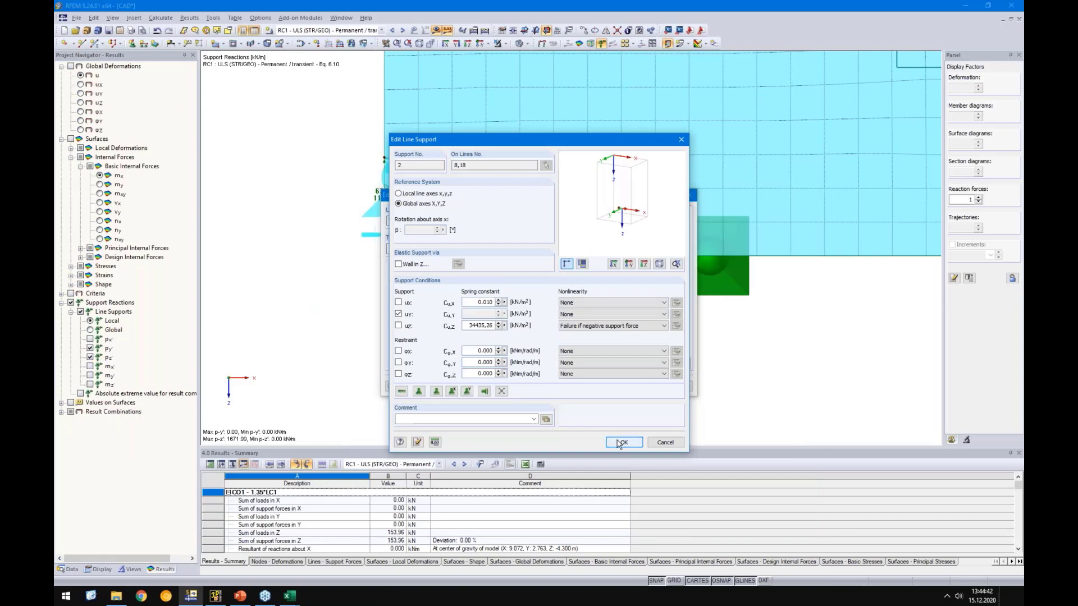
click(533, 326)
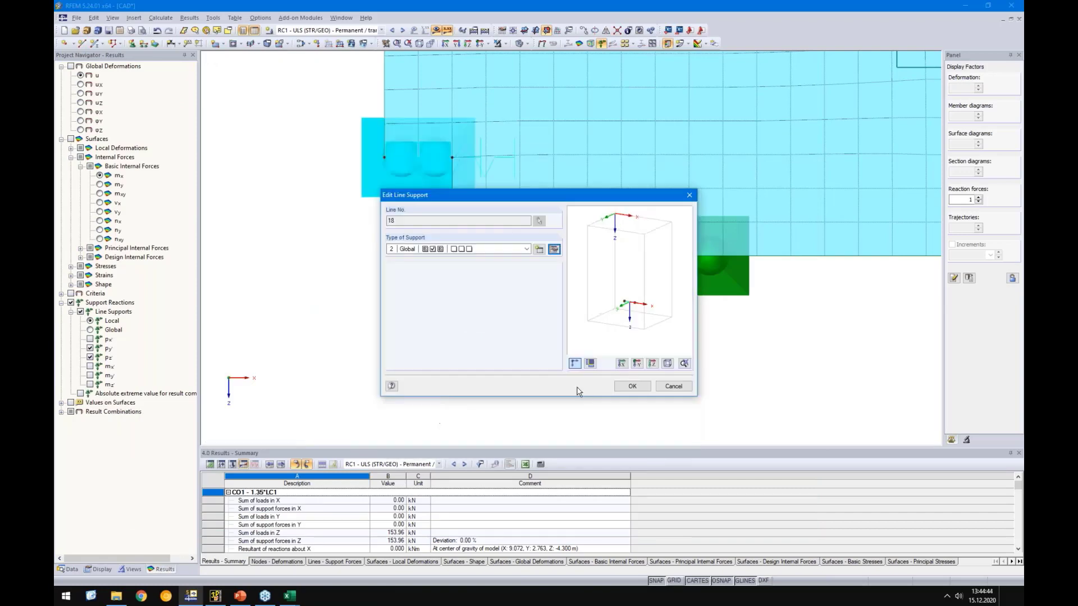
click(632, 386)
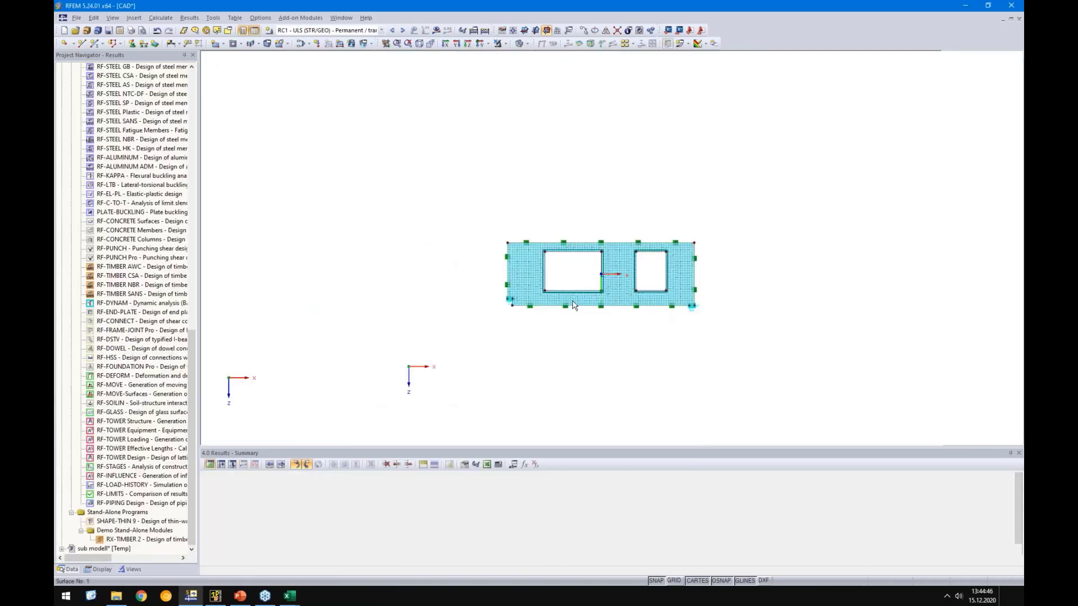
Step: Open the line support on line 8 at the wall's lower right corner for editing
scroll(688, 305, up, 3)
double_click(694, 335)
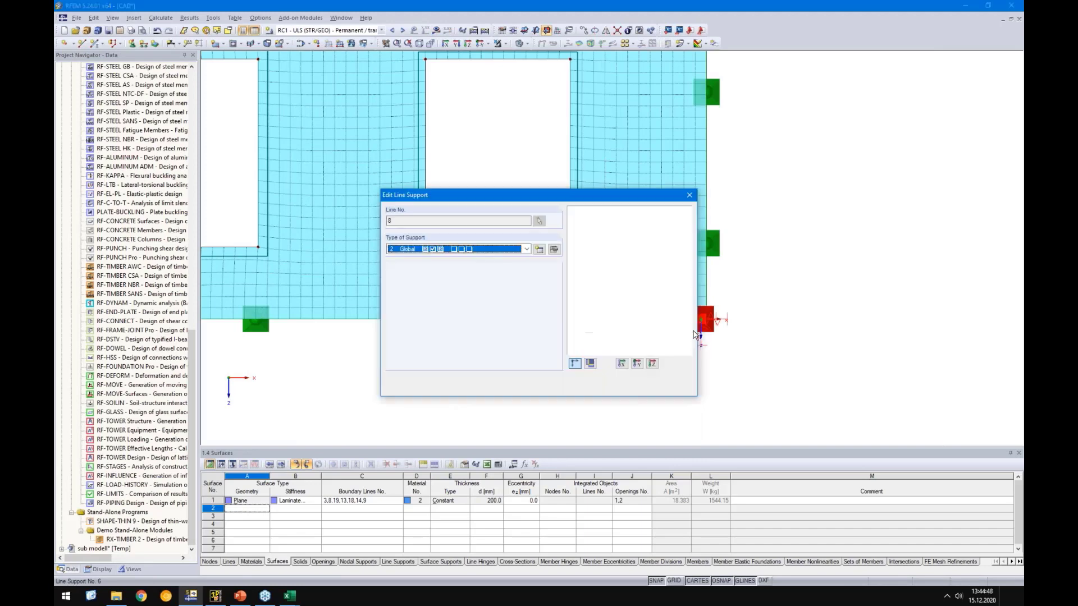
Step: Switch to cadwork, show scene M-10 of the whole building, check the ground-floor corner post's properties, and return to RFEM
click(216, 596)
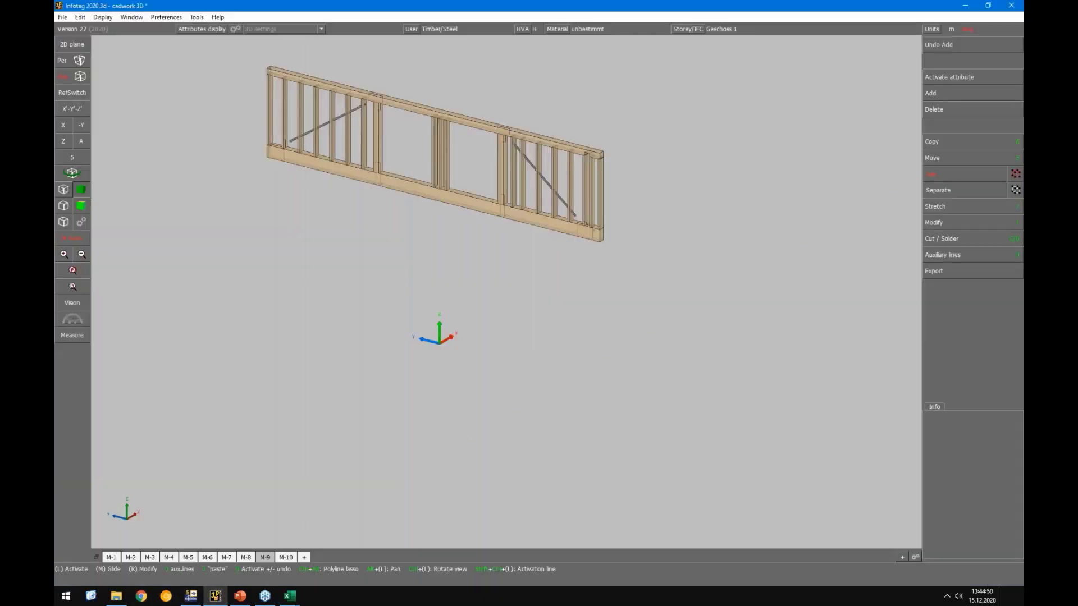
click(285, 557)
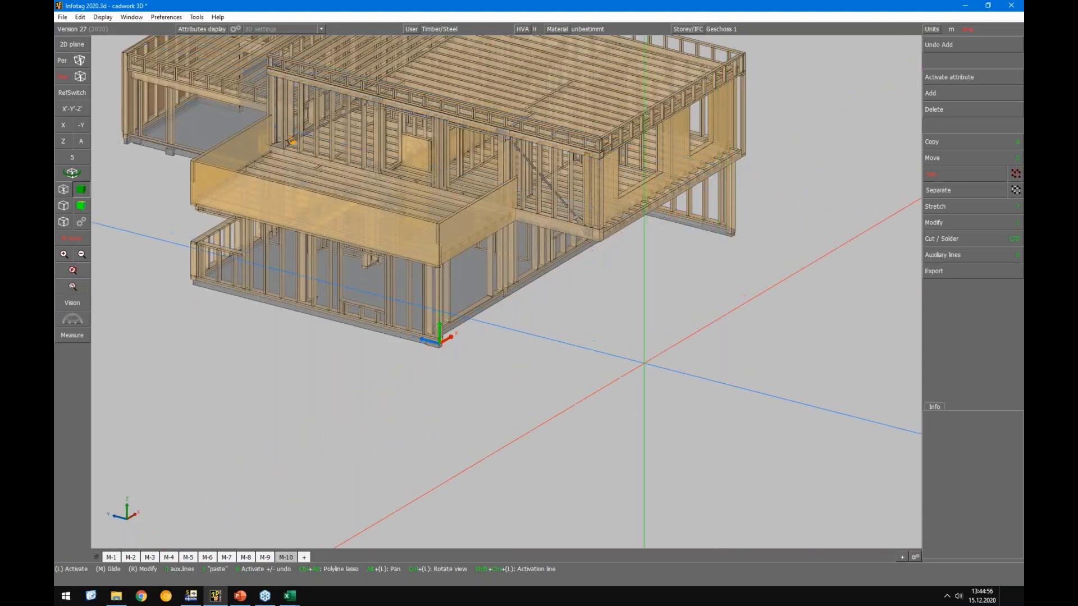
click(732, 194)
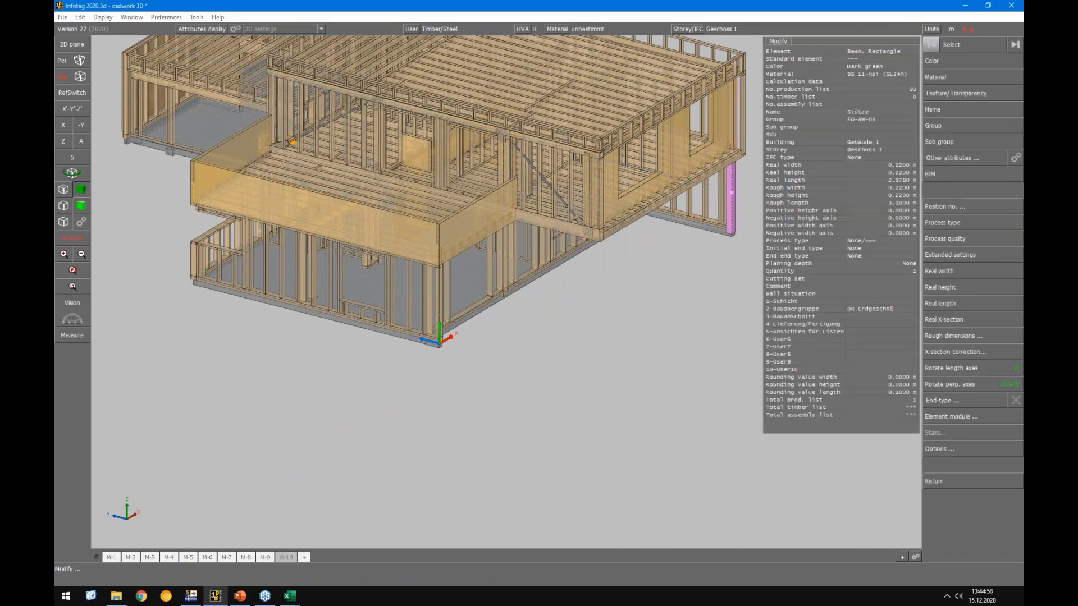
right_click(882, 174)
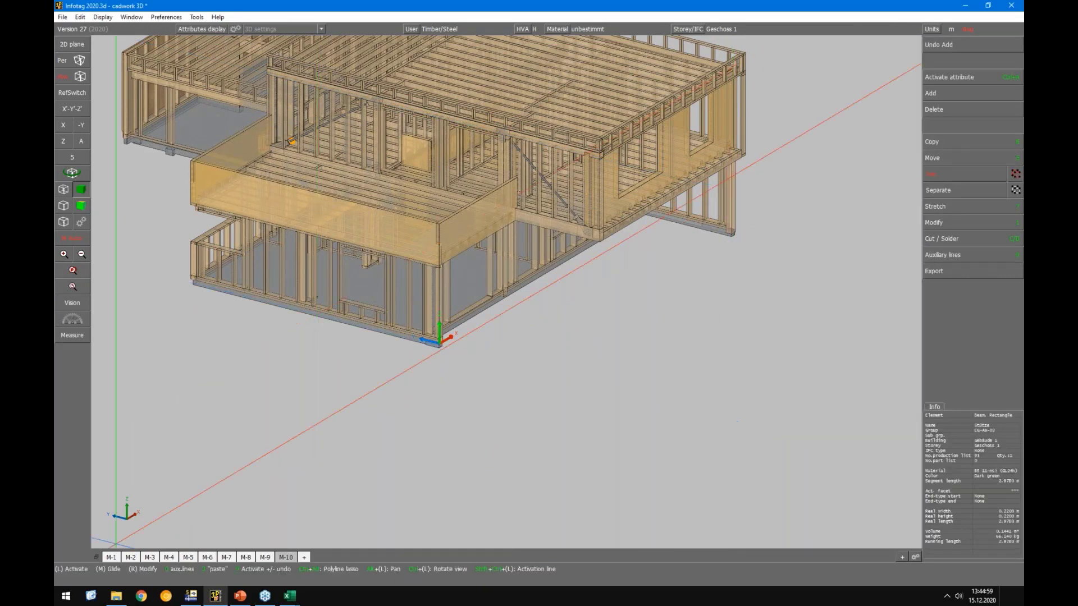
click(191, 596)
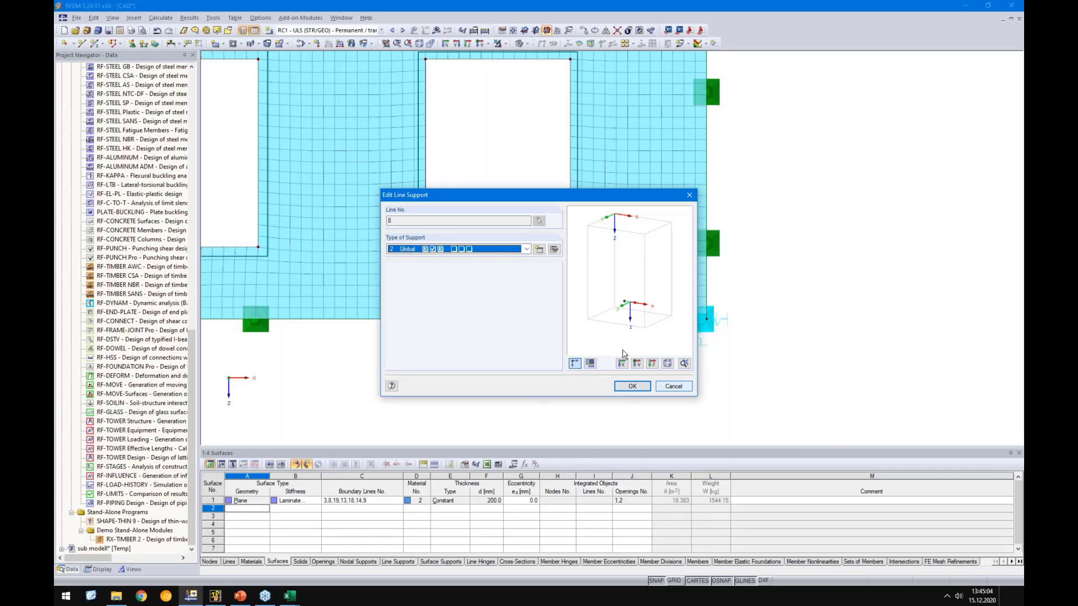
Step: Create a new line support type with elastic support via a wall in Z, 220 mm wide and 3 m high
click(539, 250)
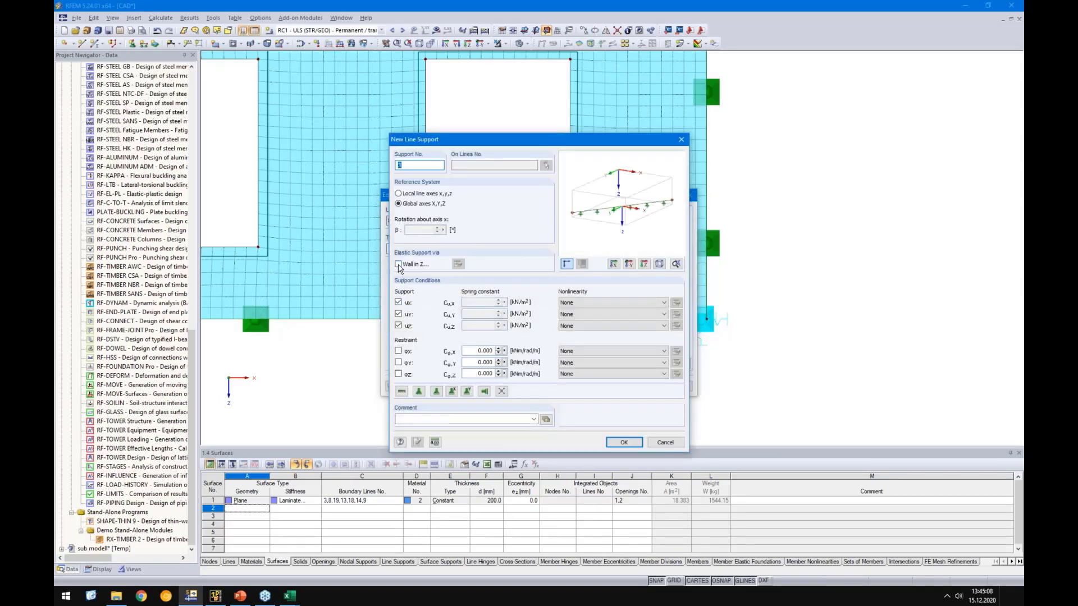
click(399, 264)
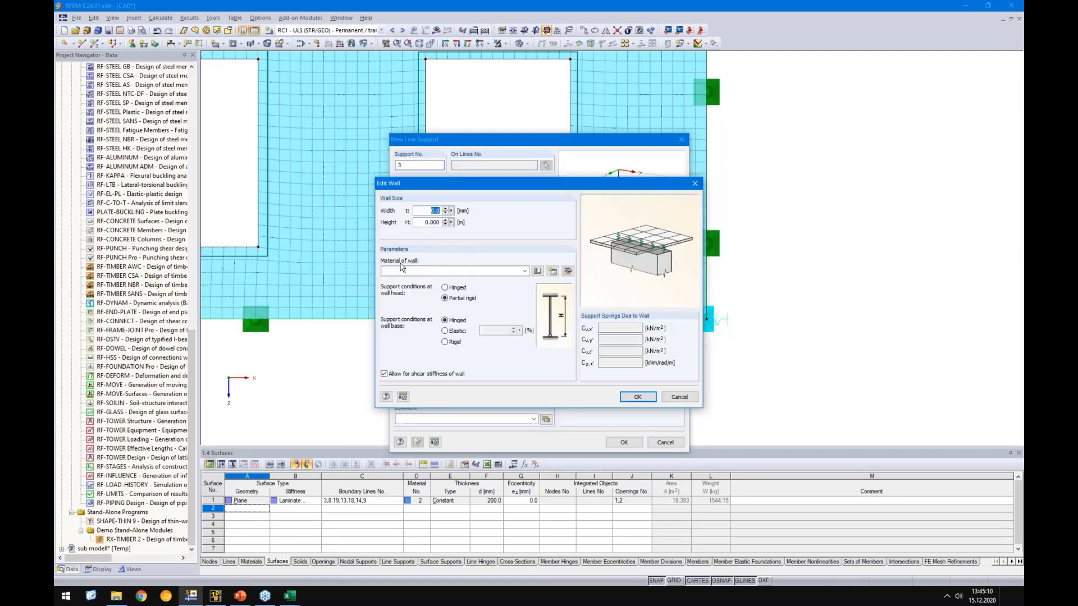
text(220)
click(420, 222)
text(3)
Step: Assign Lightweight Concrete LC12/13 from the material library's concrete group to the supporting wall
click(538, 271)
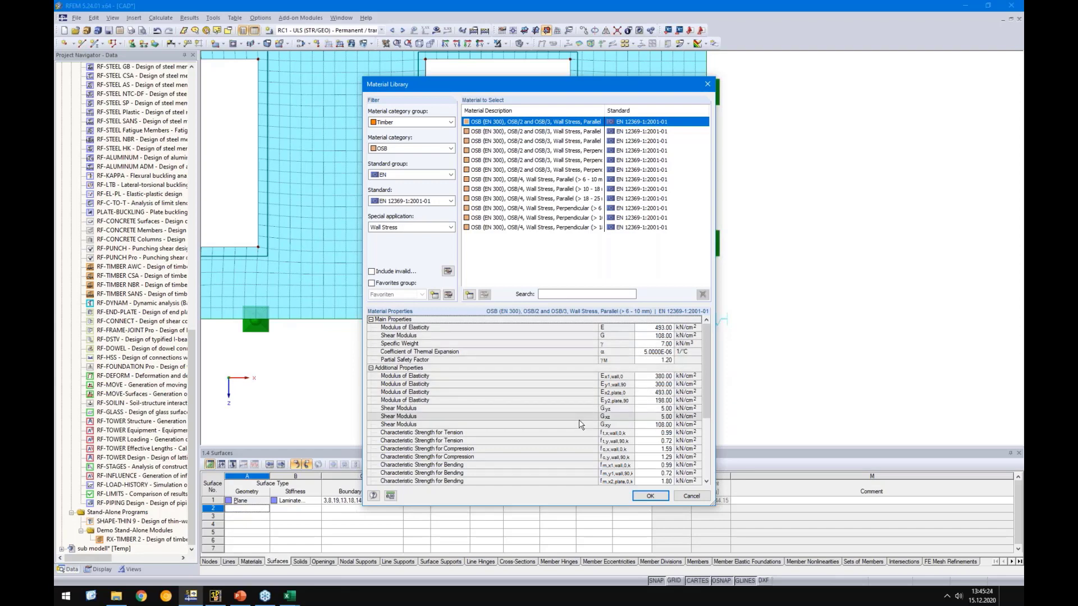
click(393, 122)
click(387, 139)
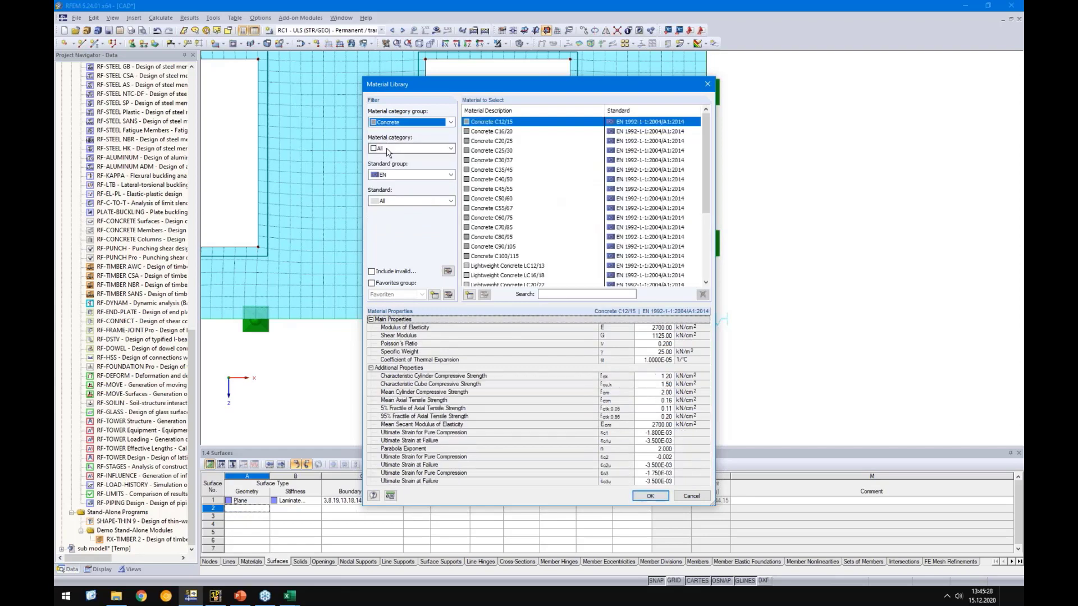
click(388, 148)
click(388, 173)
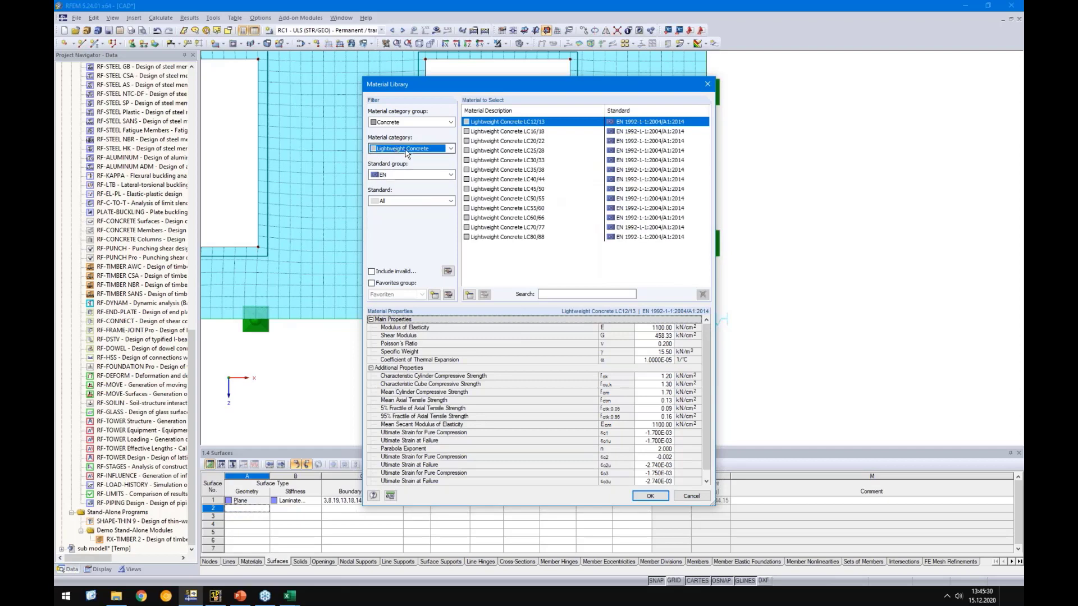
click(655, 333)
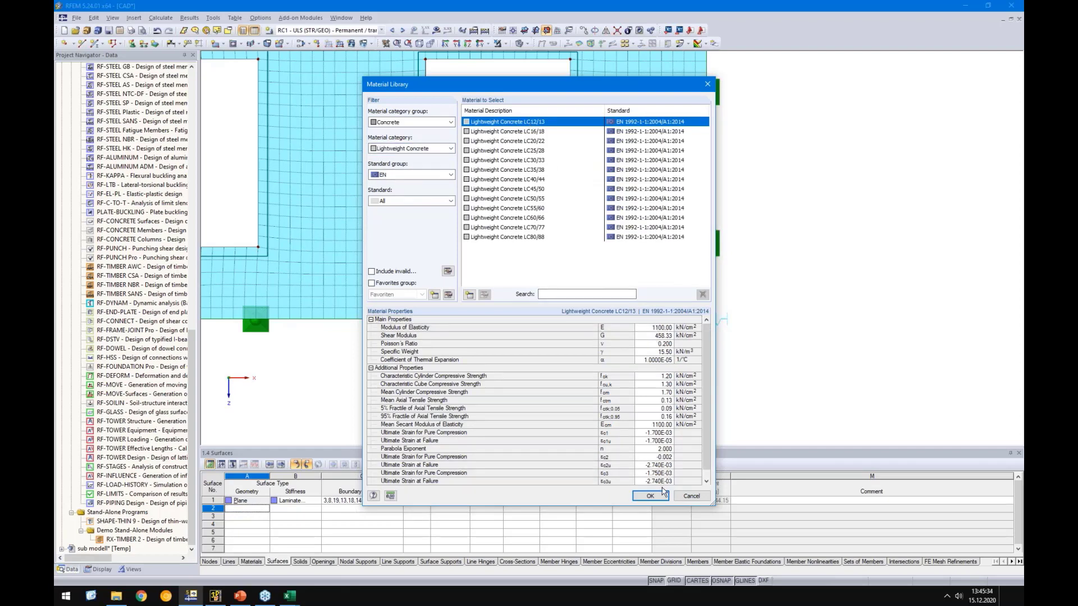
click(650, 495)
Step: Set the support condition at the wall head to hinged, check the resulting z spring, and accept the wall definition
click(453, 290)
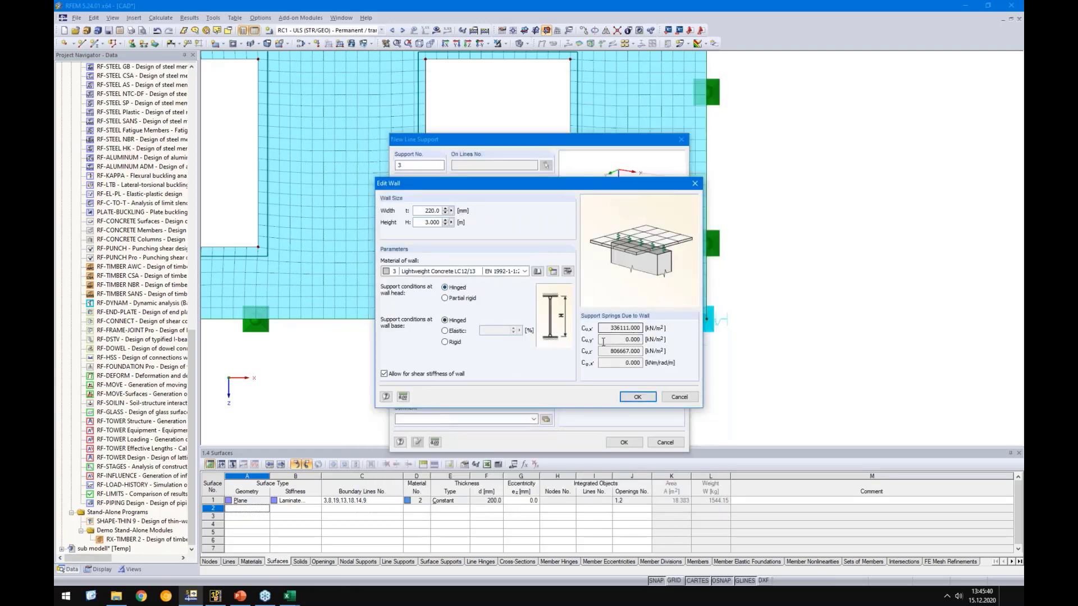
drag(601, 351, 707, 349)
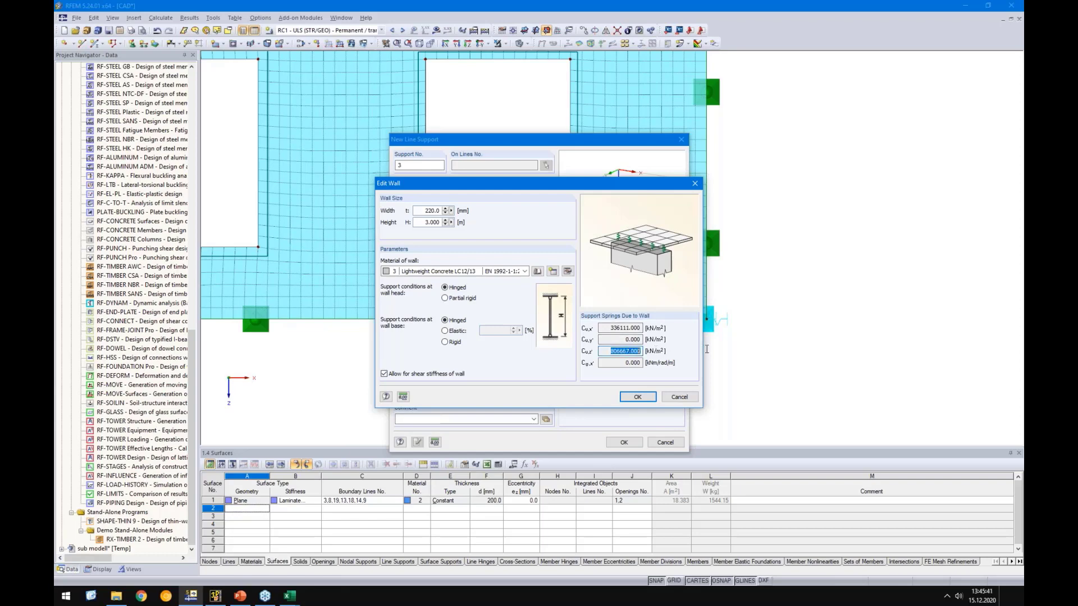
click(609, 351)
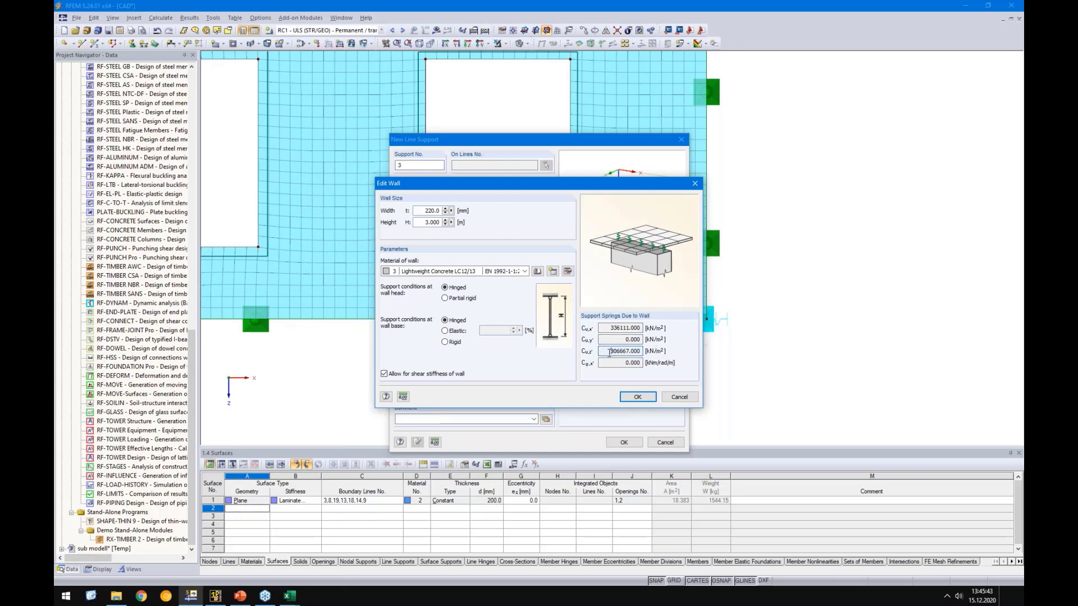
click(650, 398)
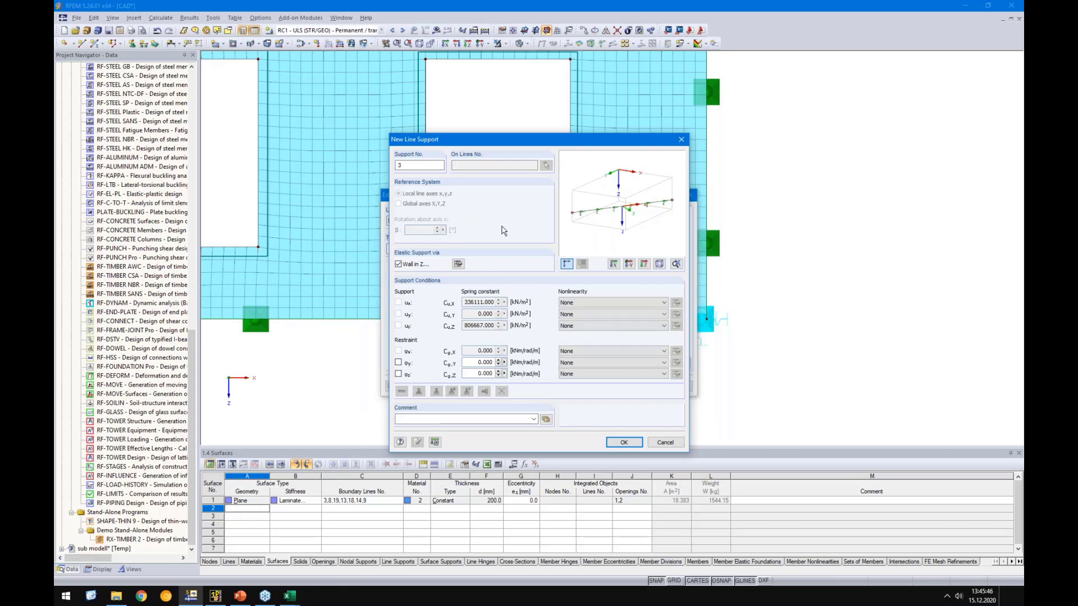
Step: Turn off the wall-based elastic support, set the local x spring constant to 0.010 kN/m², and apply the new support to line 8
drag(455, 139, 281, 104)
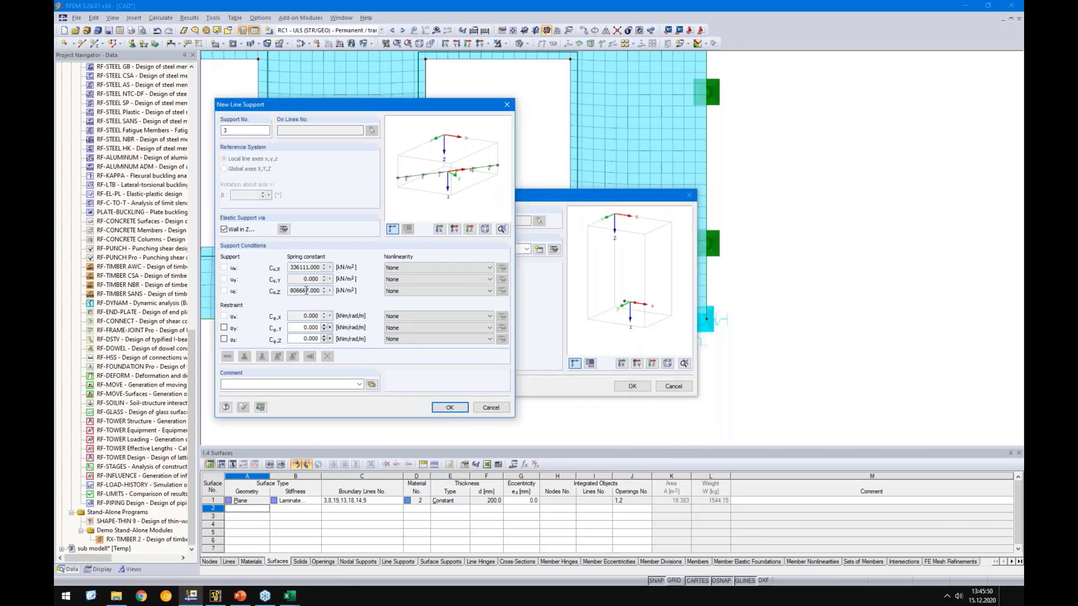
drag(291, 267, 331, 267)
click(224, 230)
double_click(295, 267)
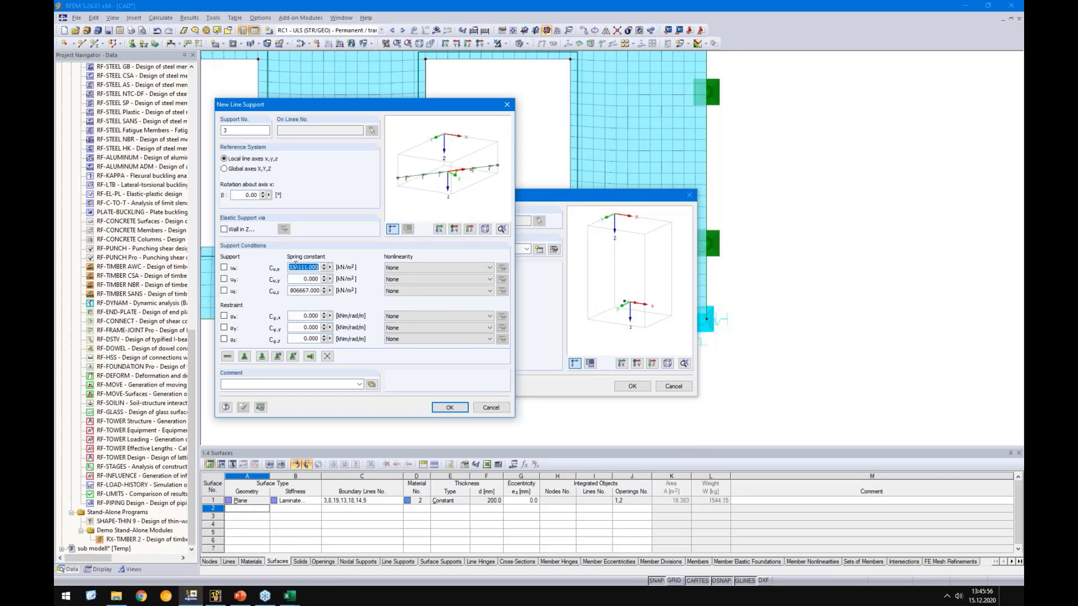
text(0,)
click(450, 407)
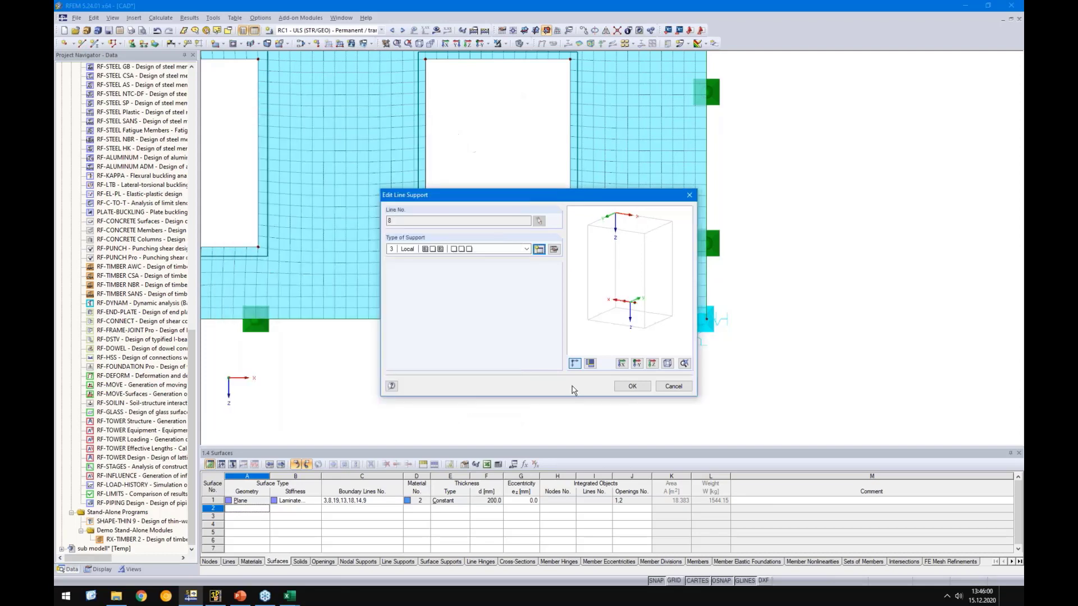
click(631, 386)
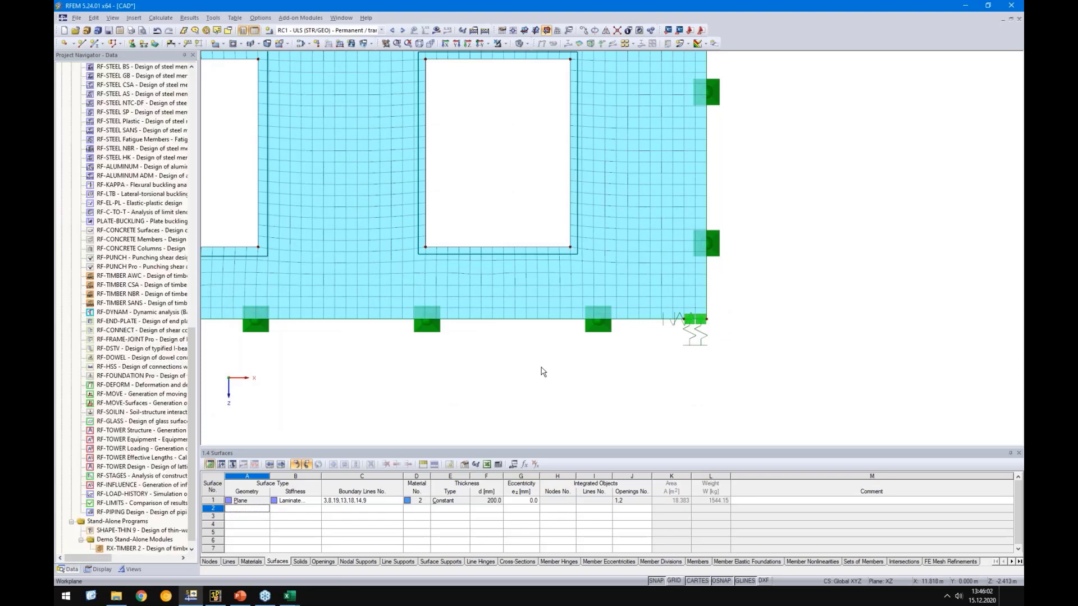
Step: Check the nonlinearity options for the z spring of line 8's support and keep None
scroll(542, 369, down, 2)
key(F8)
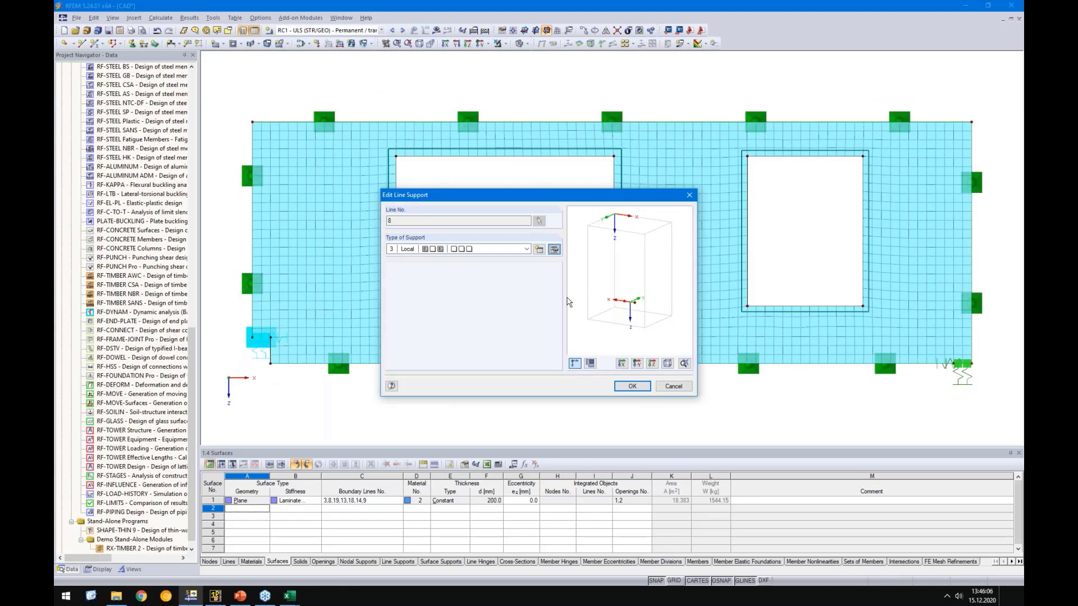
click(554, 249)
click(579, 325)
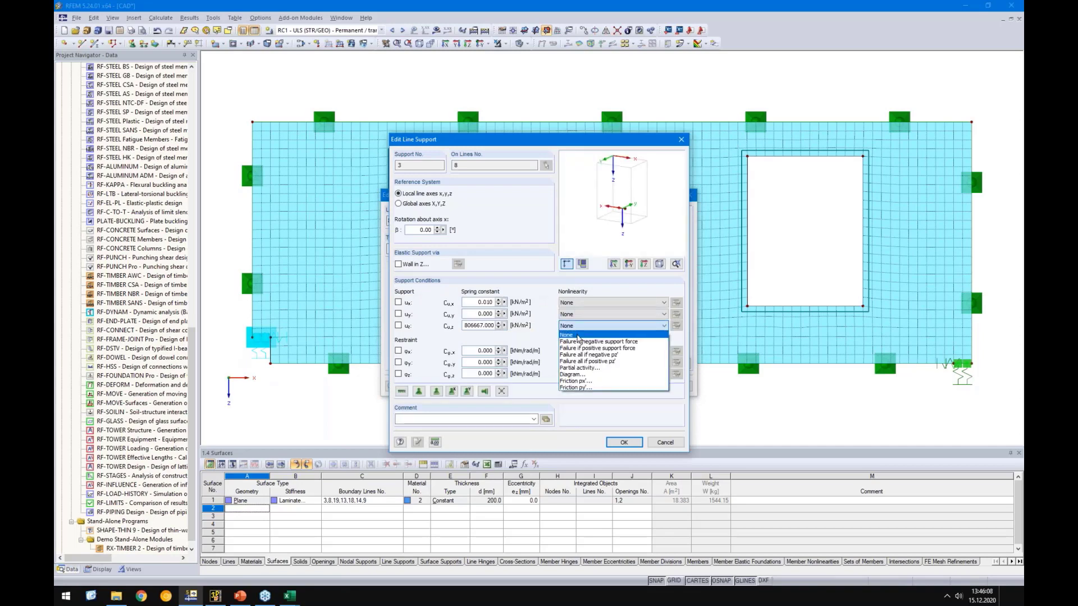
click(578, 337)
click(624, 443)
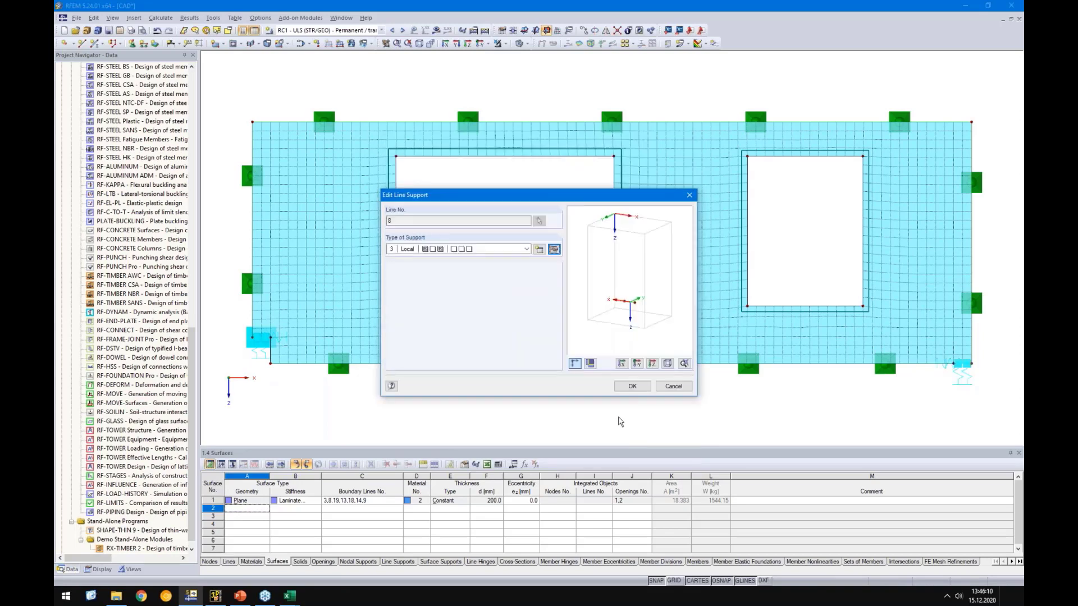
click(625, 389)
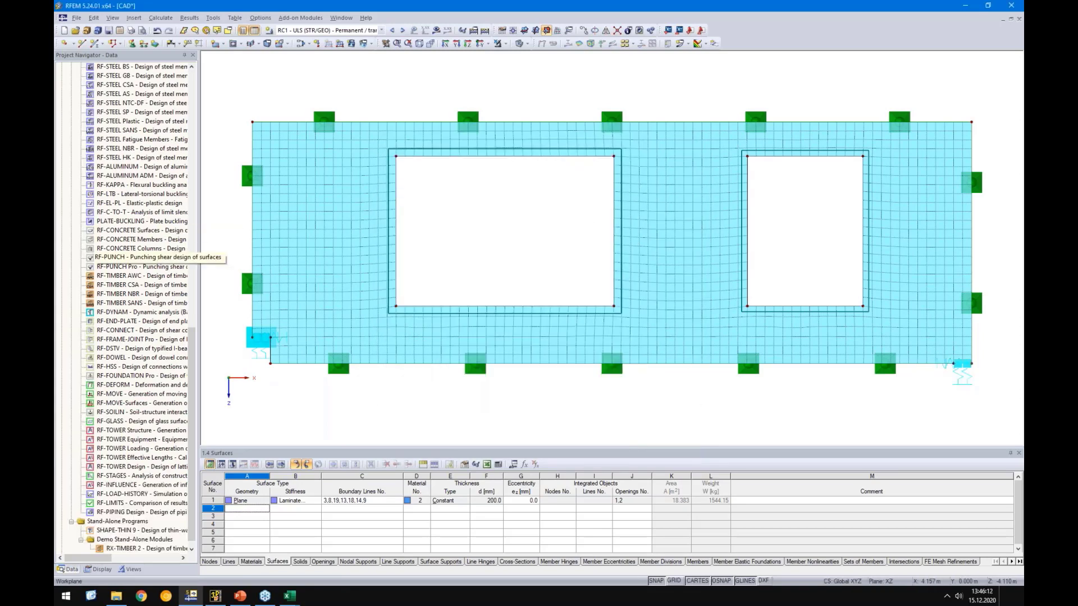
Step: Open the RF-LAMINATE add-on module and run the design calculation for the wall surface
scroll(176, 271, up, 9)
double_click(140, 247)
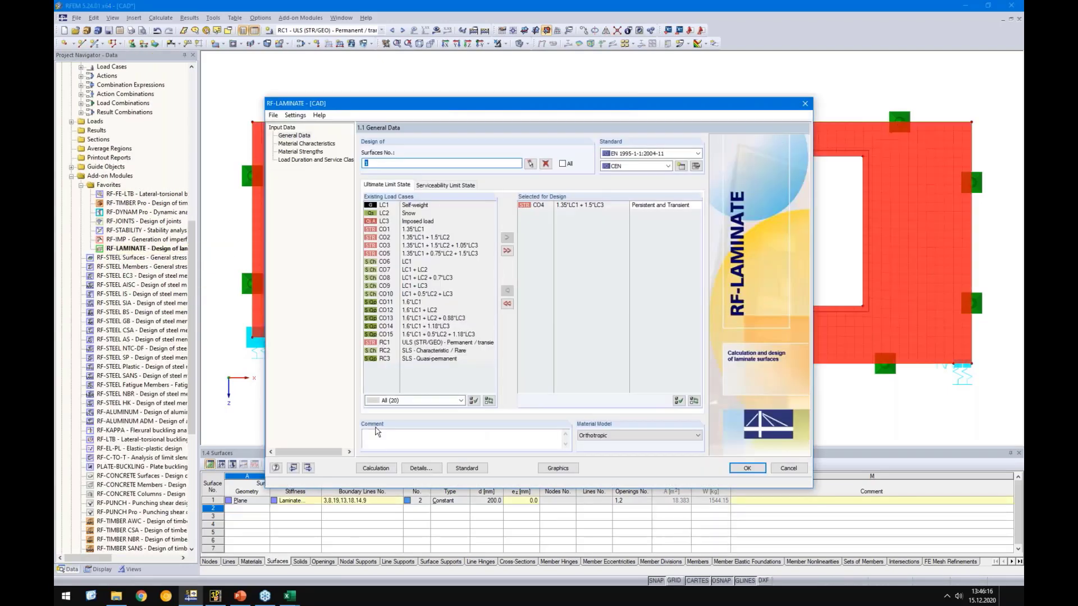
click(375, 468)
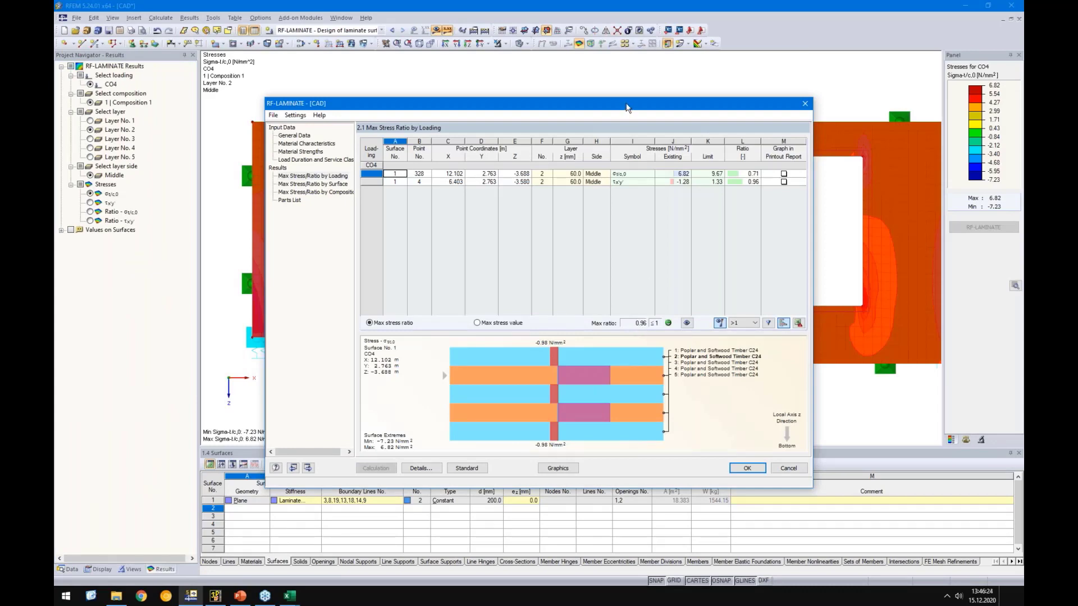
Step: Examine the maximum stress ratios by loading, show the shear stress ratio on the wall, and close the module window
drag(627, 108, 243, 202)
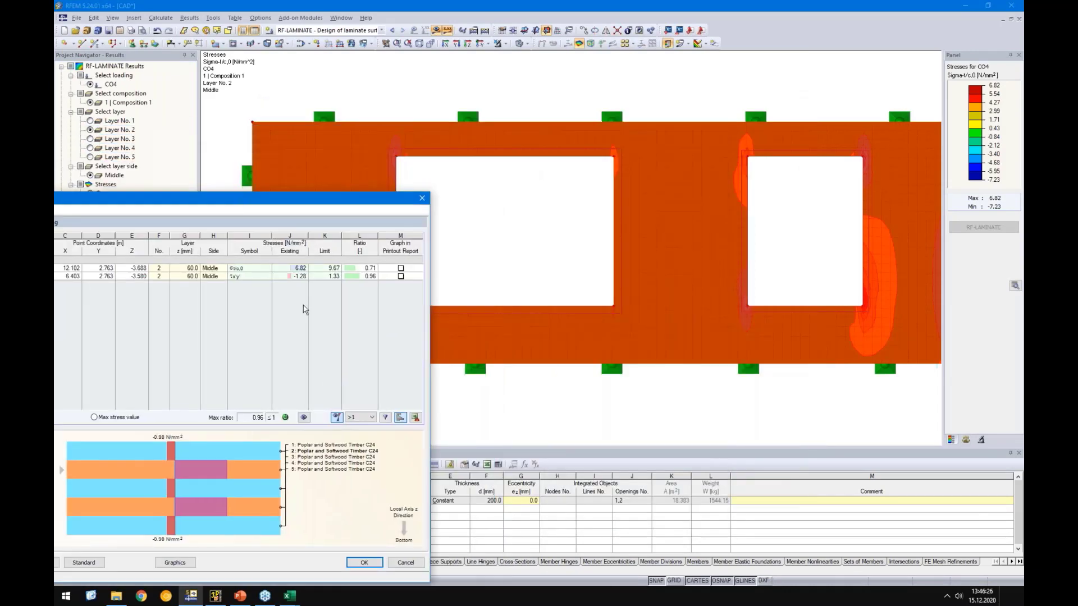
click(362, 276)
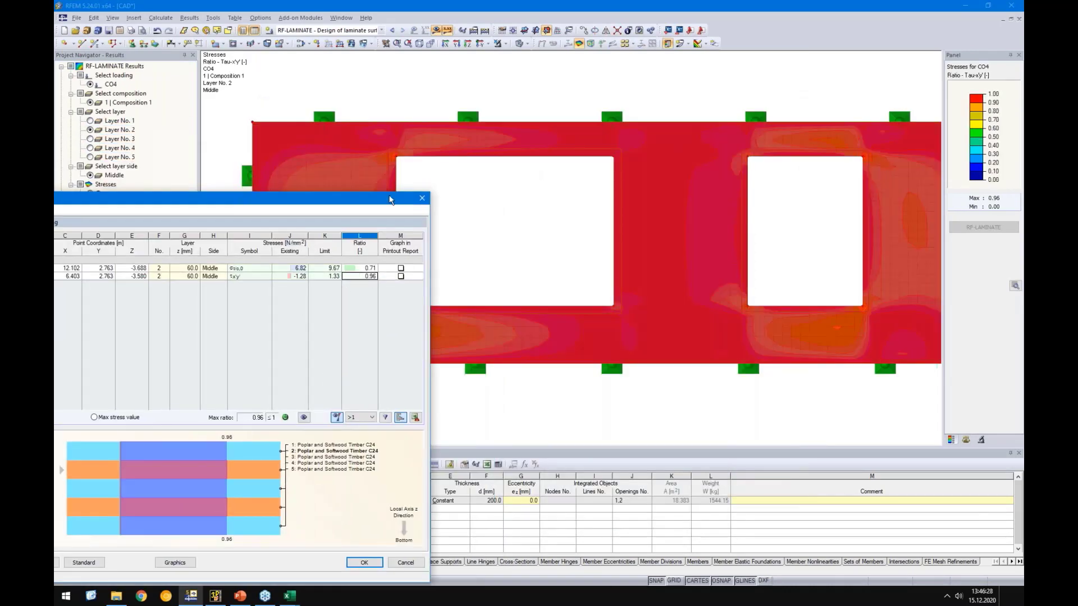
mouse_move(391, 200)
mouse_down()
mouse_move(271, 216)
mouse_move(310, 156)
mouse_up()
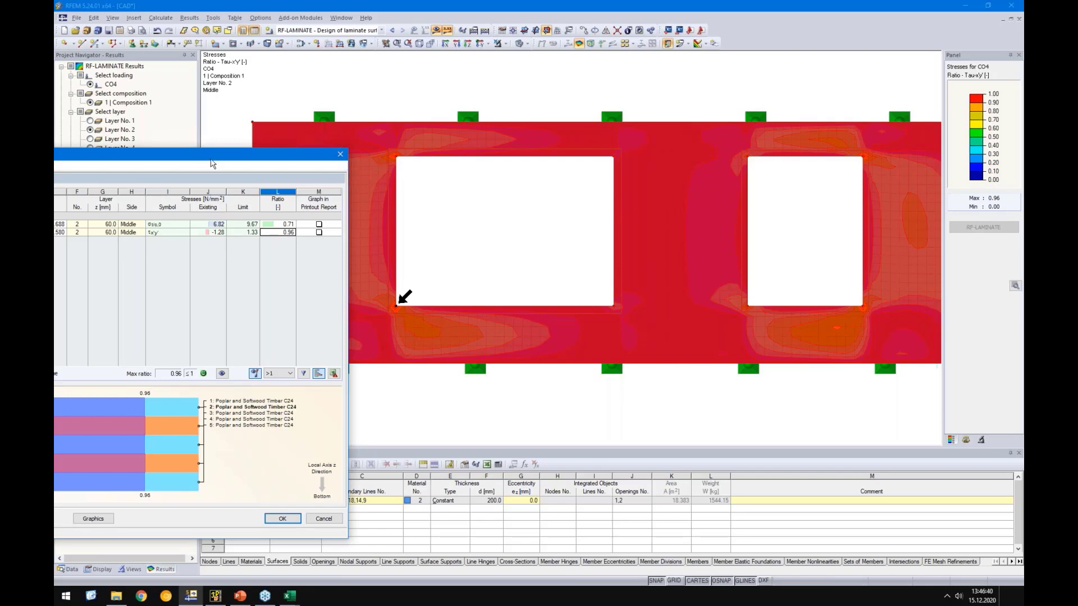
drag(212, 163, 647, 108)
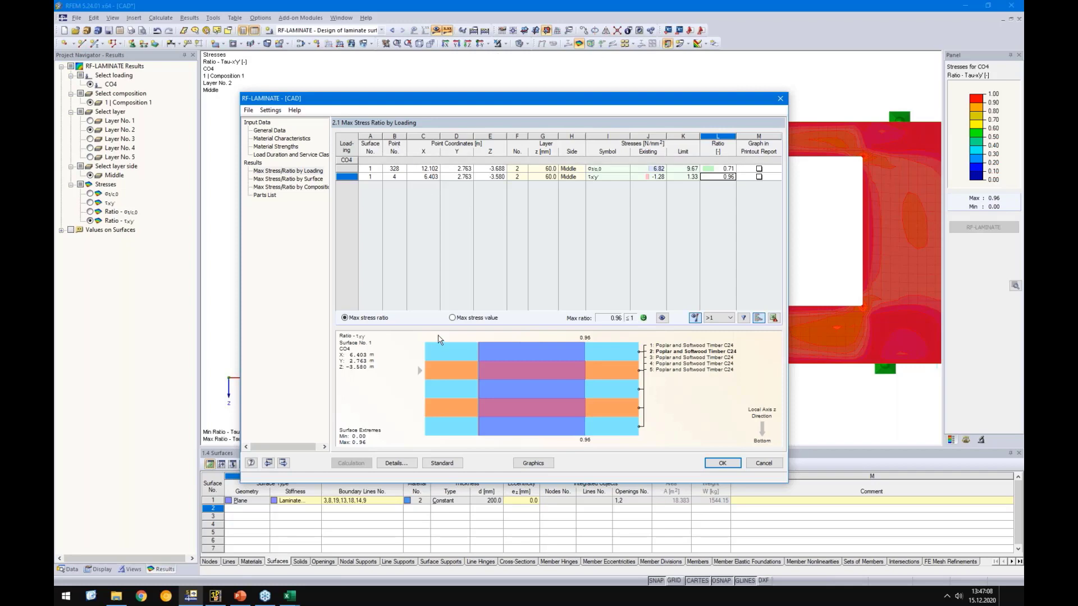
click(722, 463)
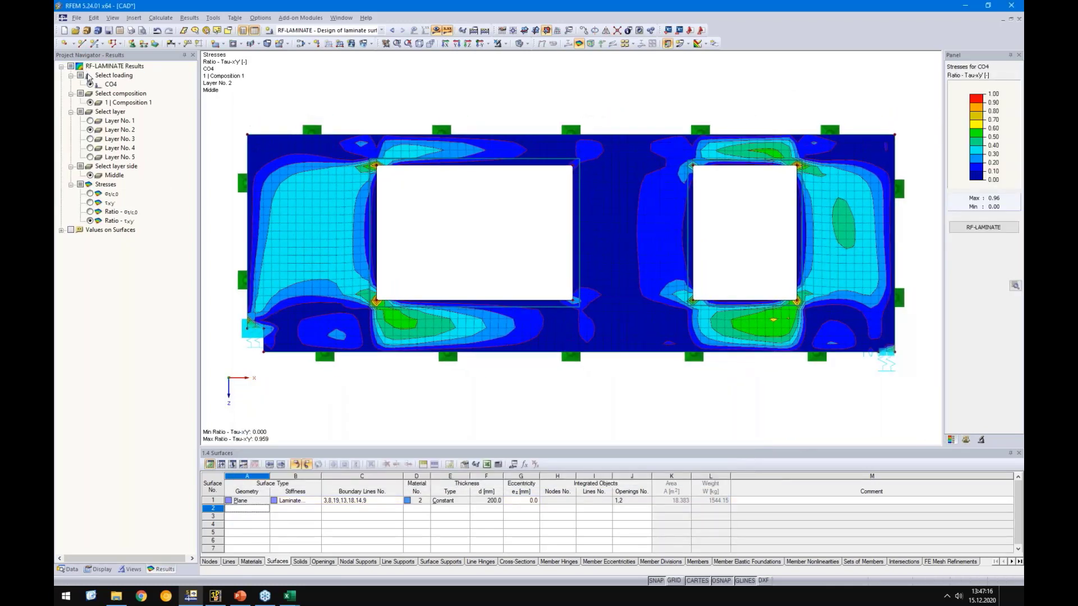
Step: Display layer 1's results on the wall, viewing the shear ratio, the σt/c,0 stress and the σt/c,0 ratio
click(90, 122)
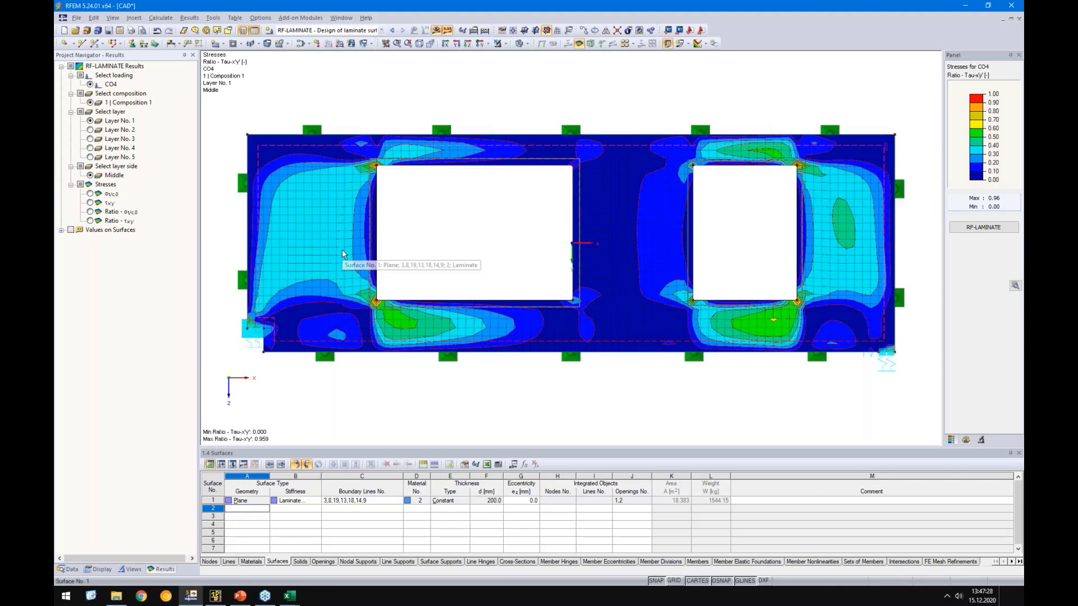
click(90, 194)
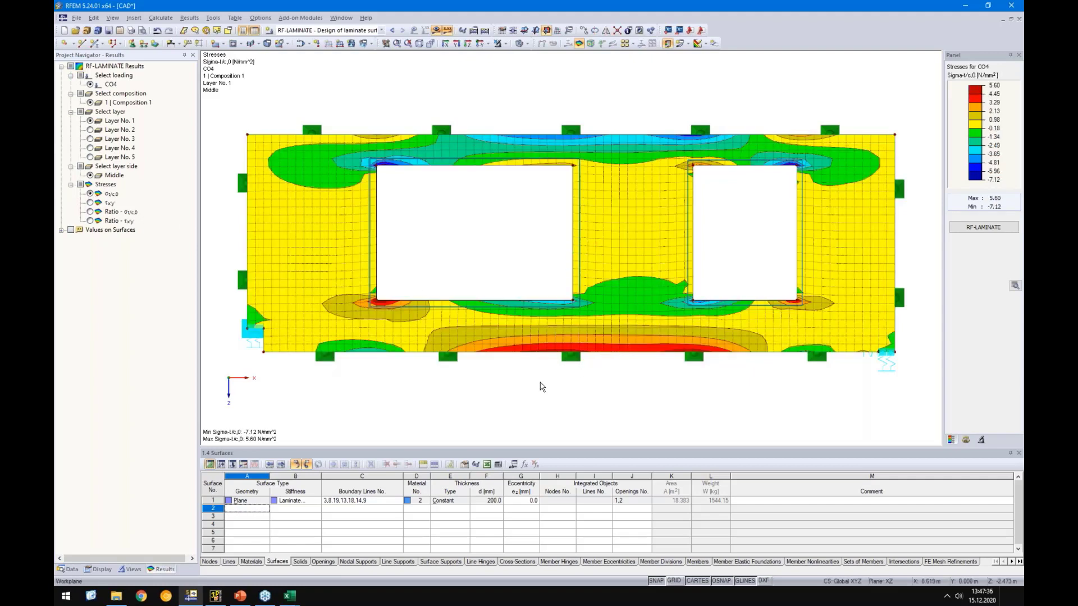
scroll(541, 379, down, 1)
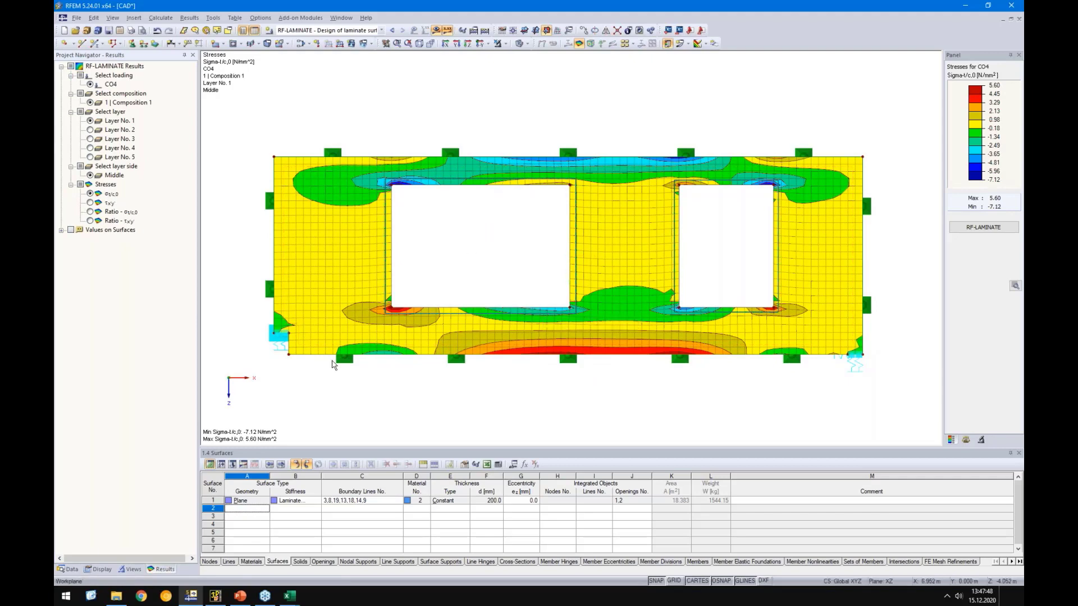
click(89, 212)
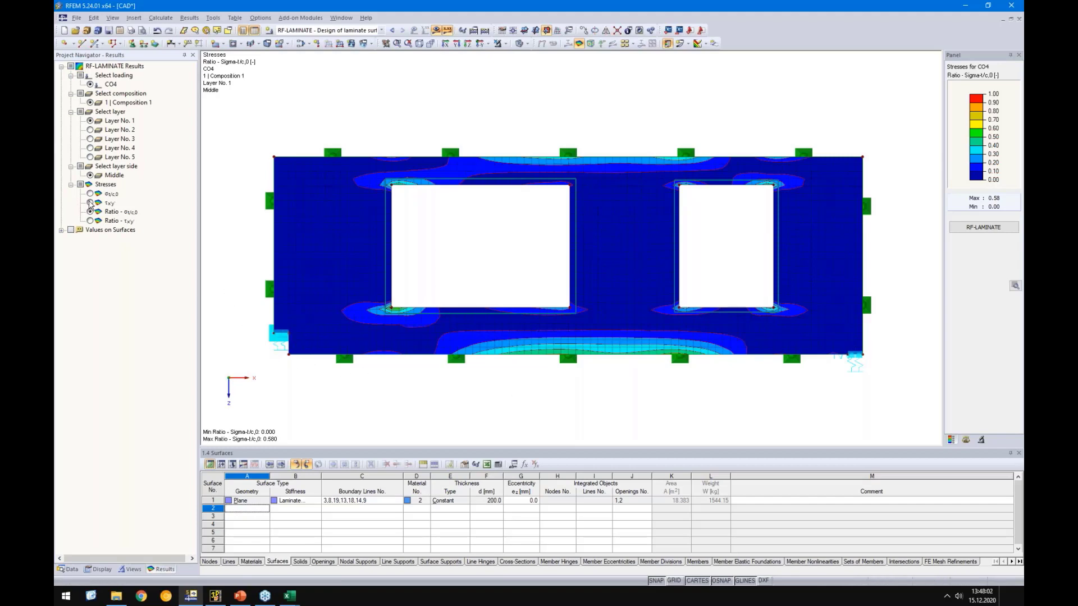
Step: Show layer 1's shear stress τx'y' and its ratio on the wall, and set the ratio color scale's lowest value to 0.70
click(90, 203)
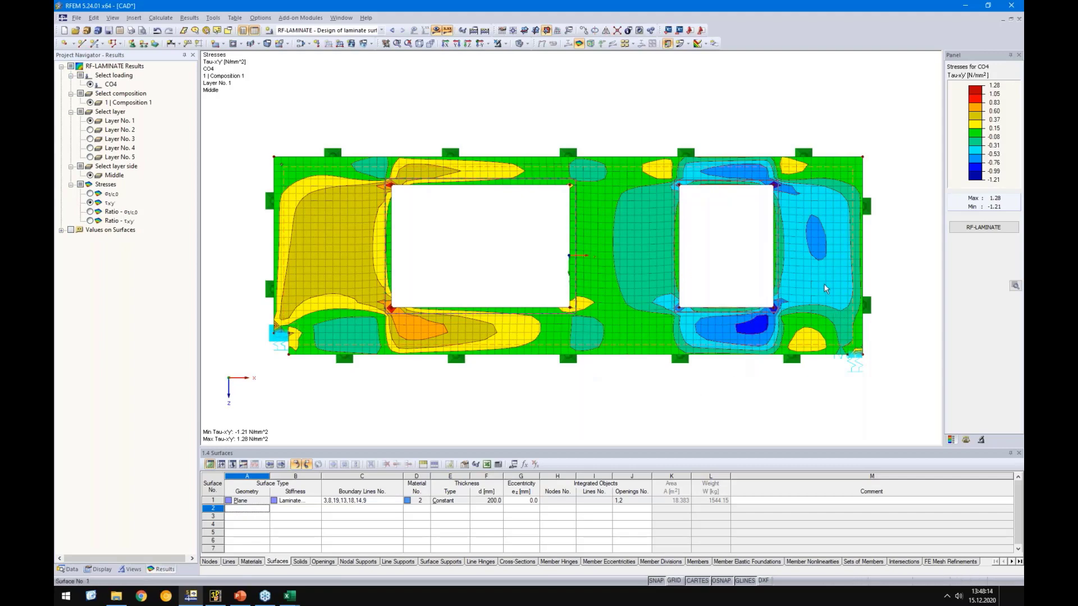
click(89, 221)
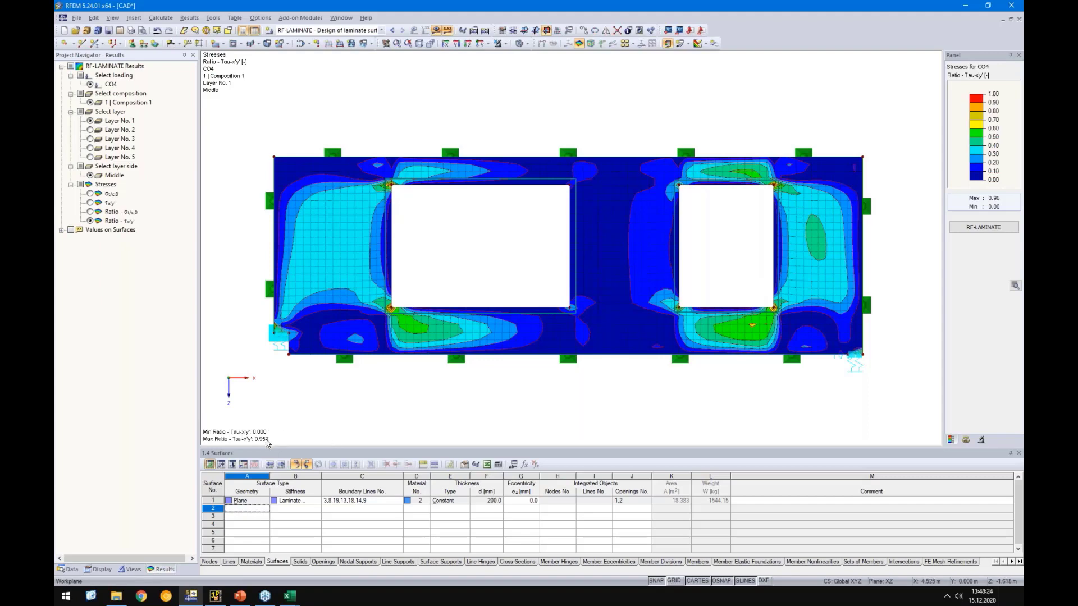
double_click(980, 134)
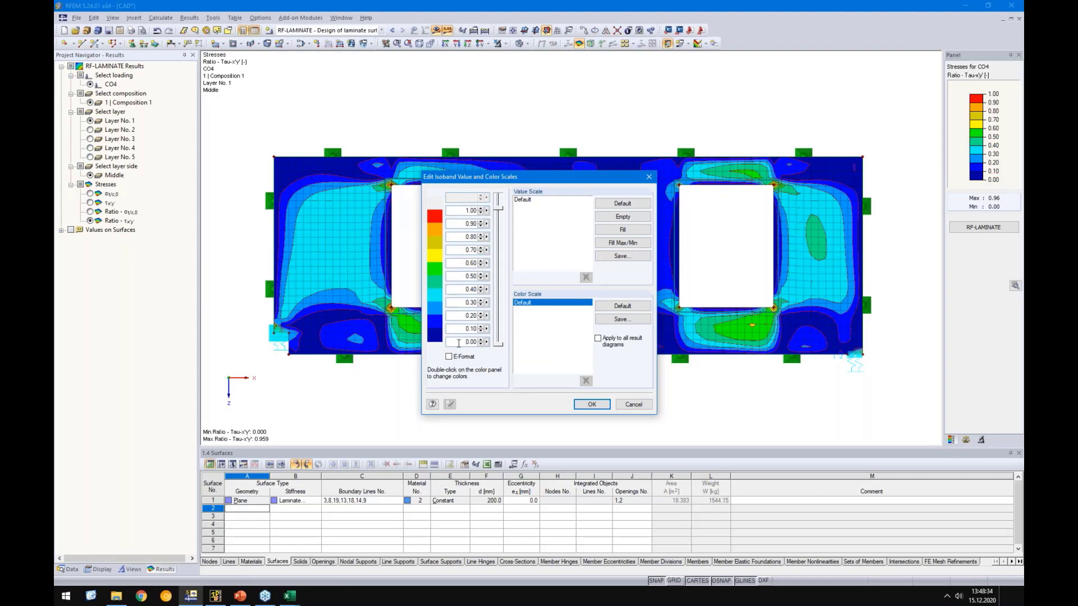
text(0.7)
click(592, 405)
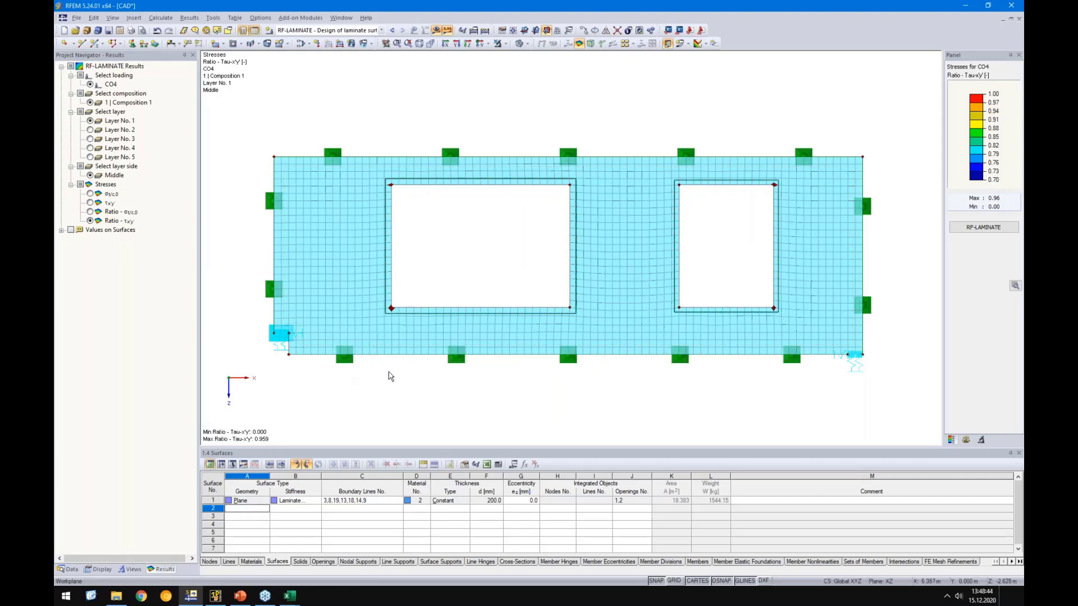
Step: Examine the remaining high shear ratio zones at the lower-left and upper-left corners of the larger wall opening
scroll(392, 306, up, 5)
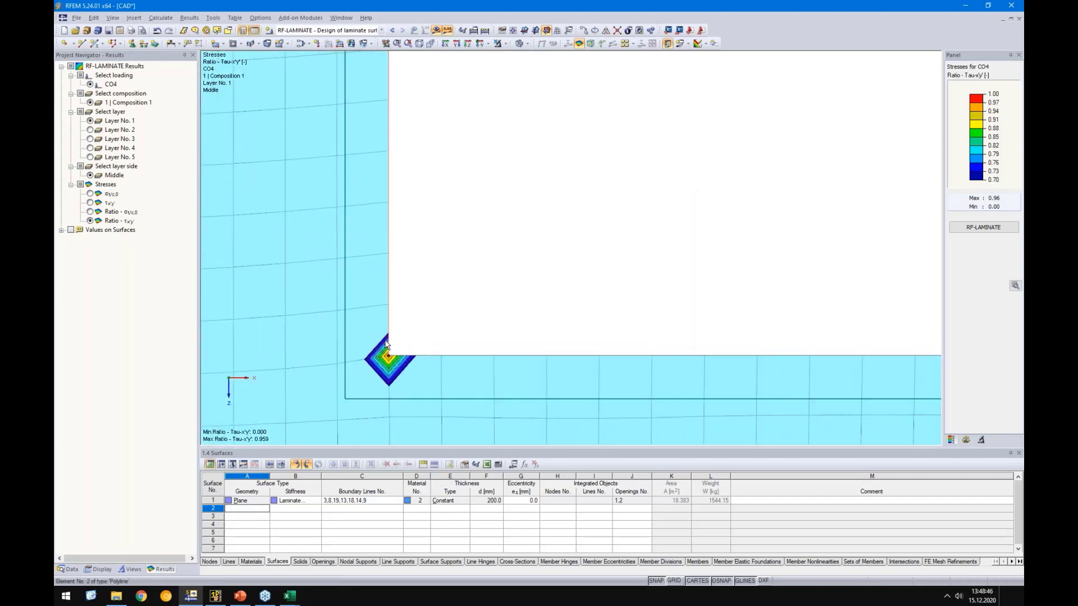
scroll(392, 376, down, 4)
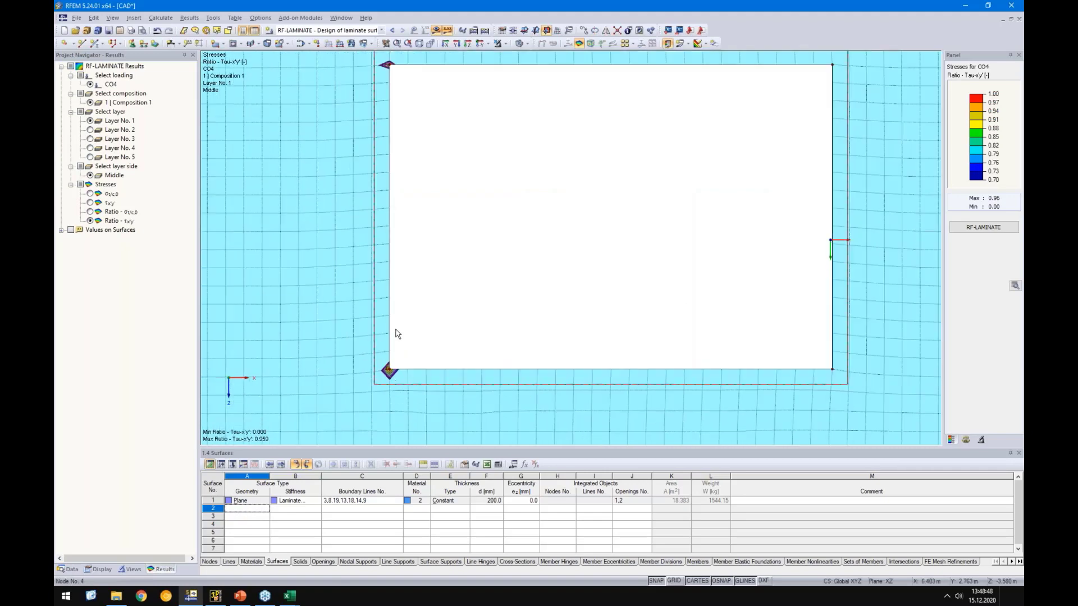
scroll(623, 303, up, 6)
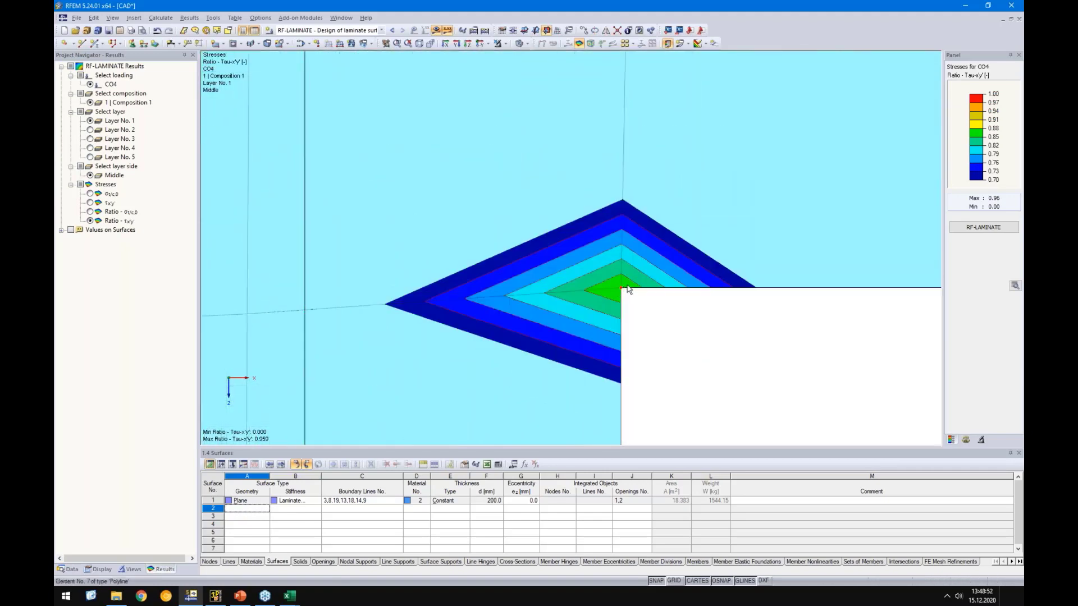
scroll(667, 255, down, 3)
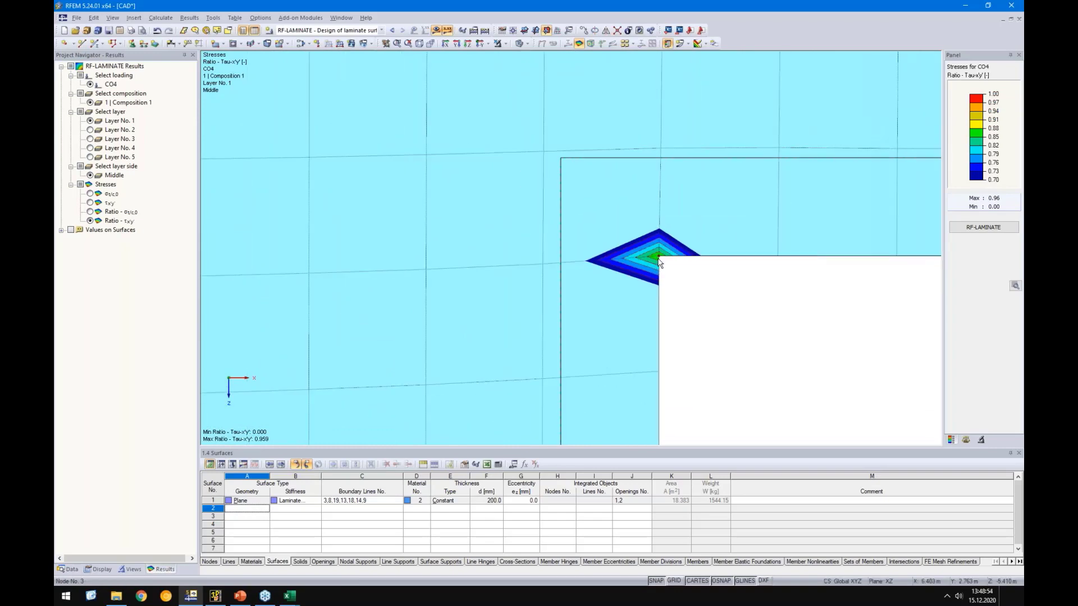
scroll(705, 264, down, 3)
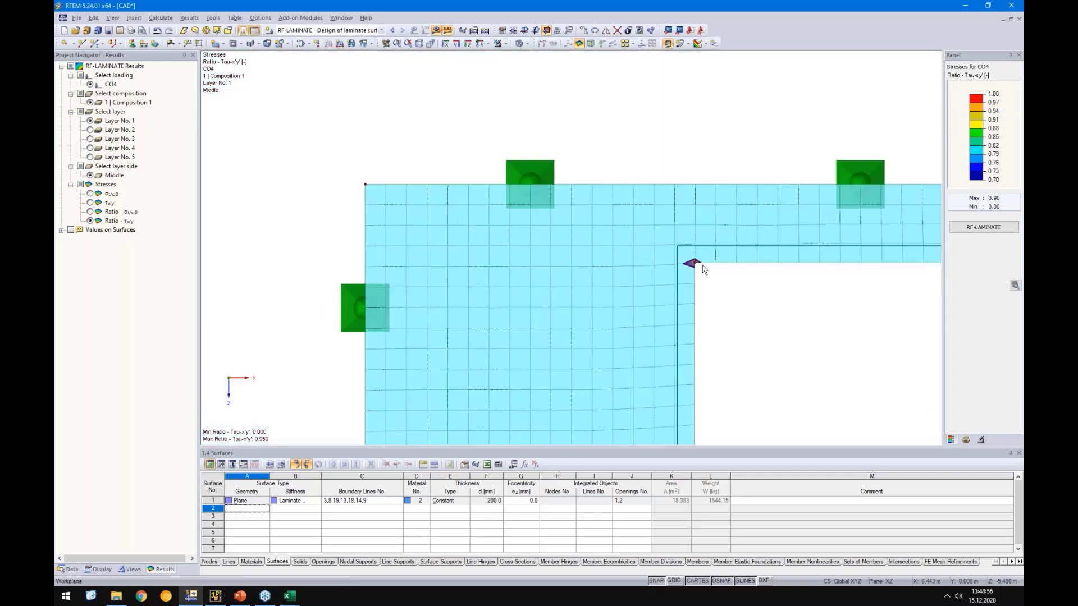
middle_drag(744, 343, 578, 212)
scroll(561, 238, down, 2)
middle_drag(669, 267, 394, 249)
scroll(394, 260, down, 1)
middle_drag(350, 306, 450, 262)
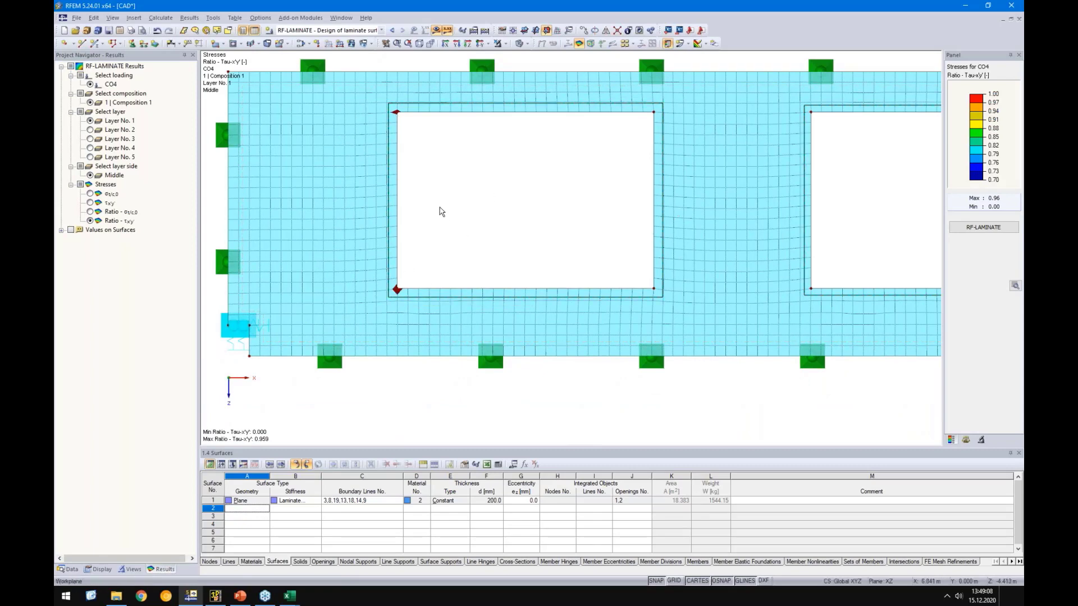
middle_drag(439, 201, 469, 230)
Step: Start a new average region on surface 1 with its center at the lower-left corner node of the larger opening
click(68, 569)
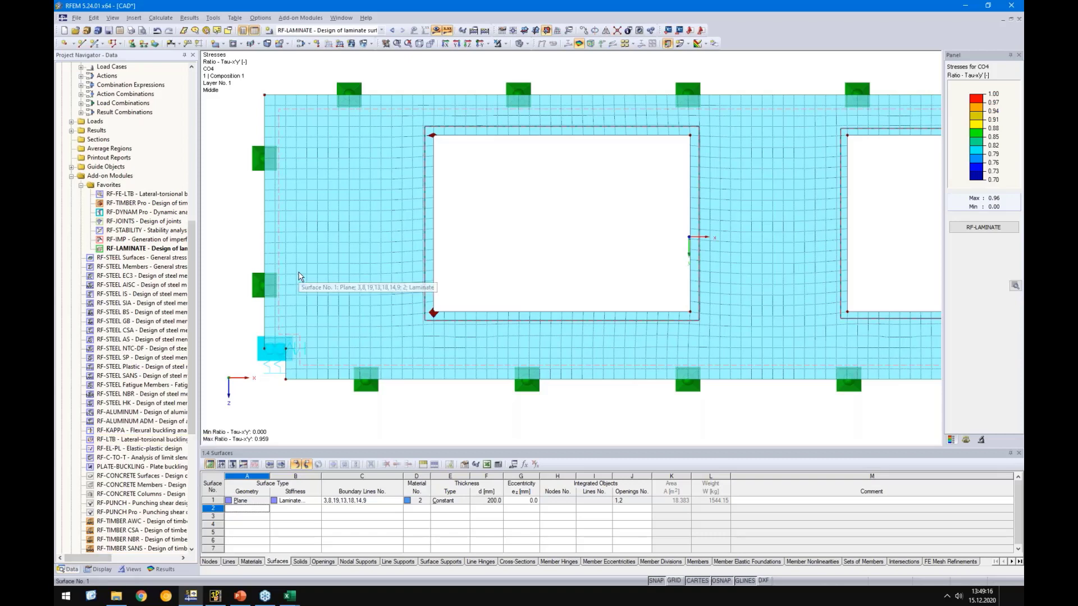
middle_drag(468, 209, 498, 224)
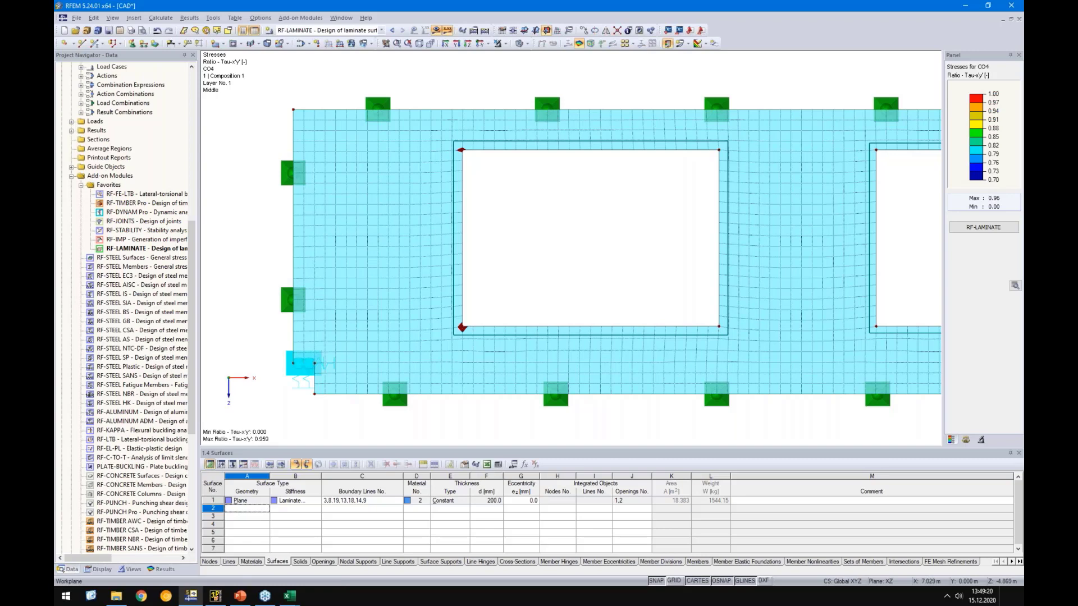
right_click(110, 150)
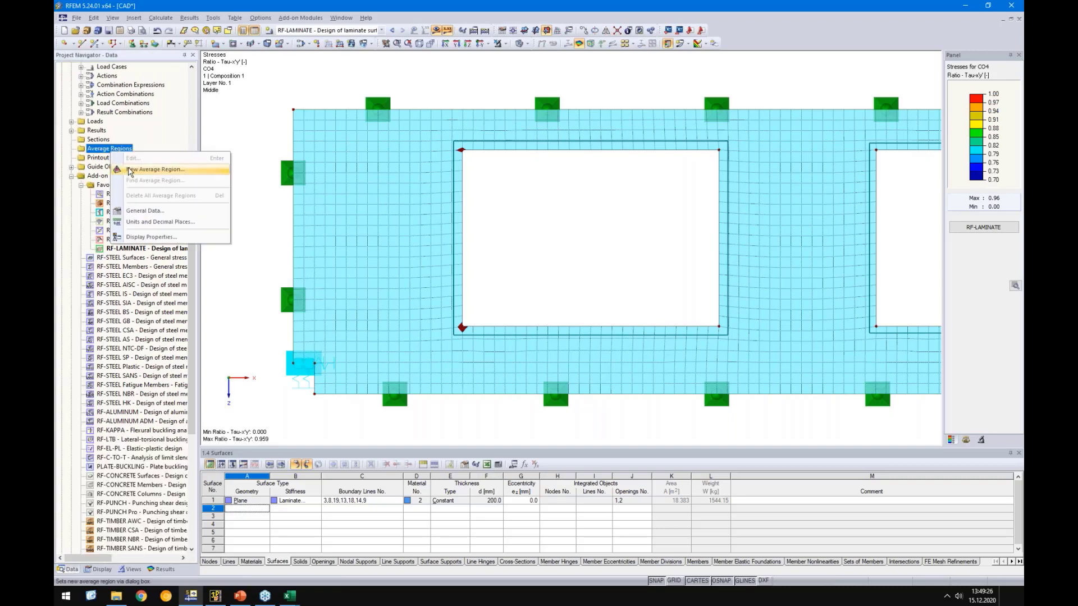
click(287, 200)
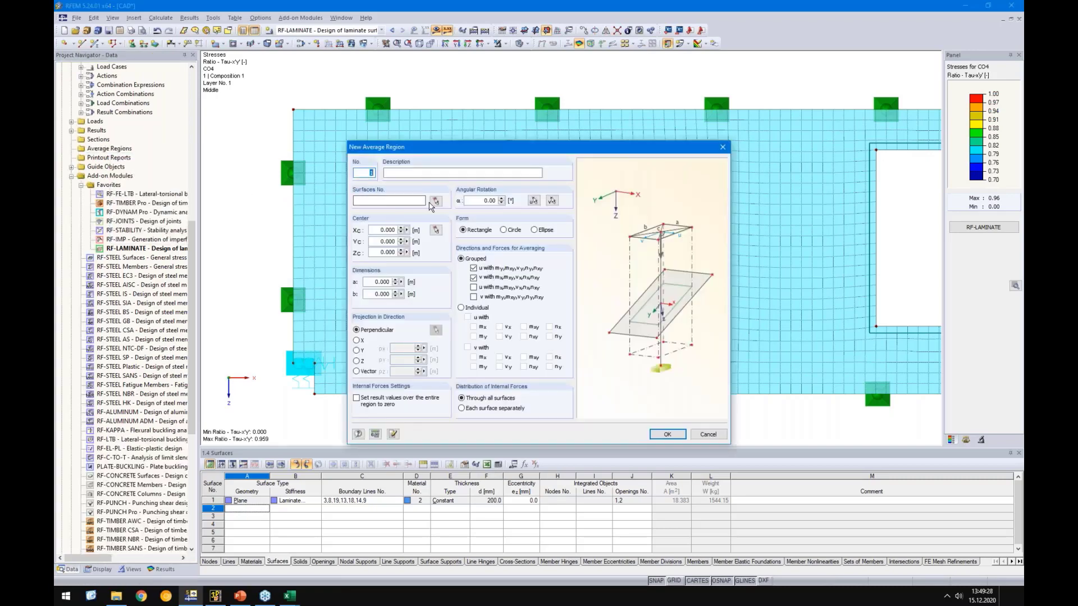
click(408, 200)
text(1)
click(435, 231)
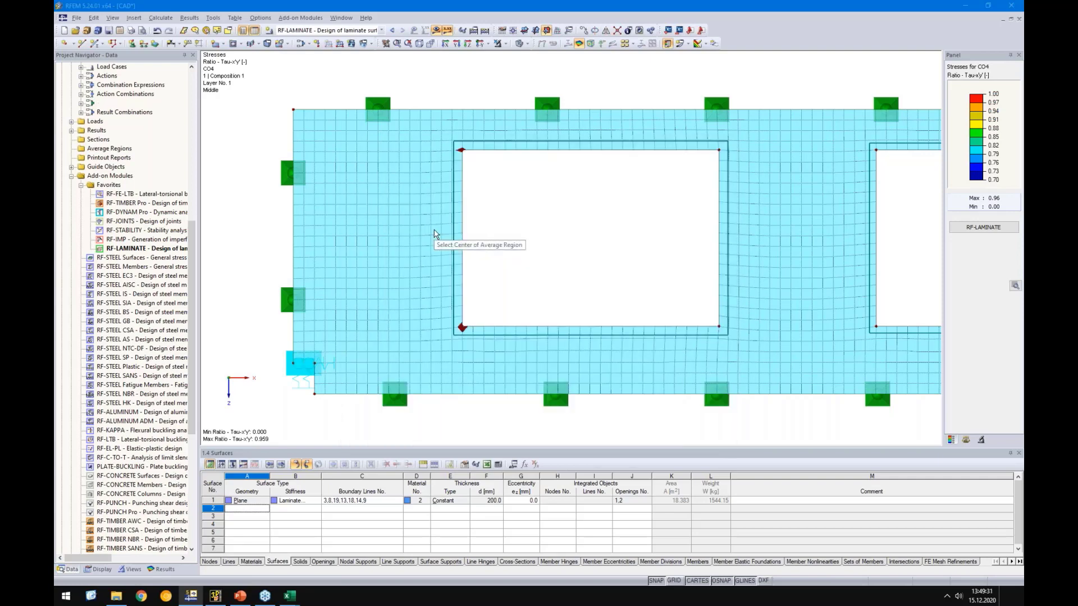
click(461, 327)
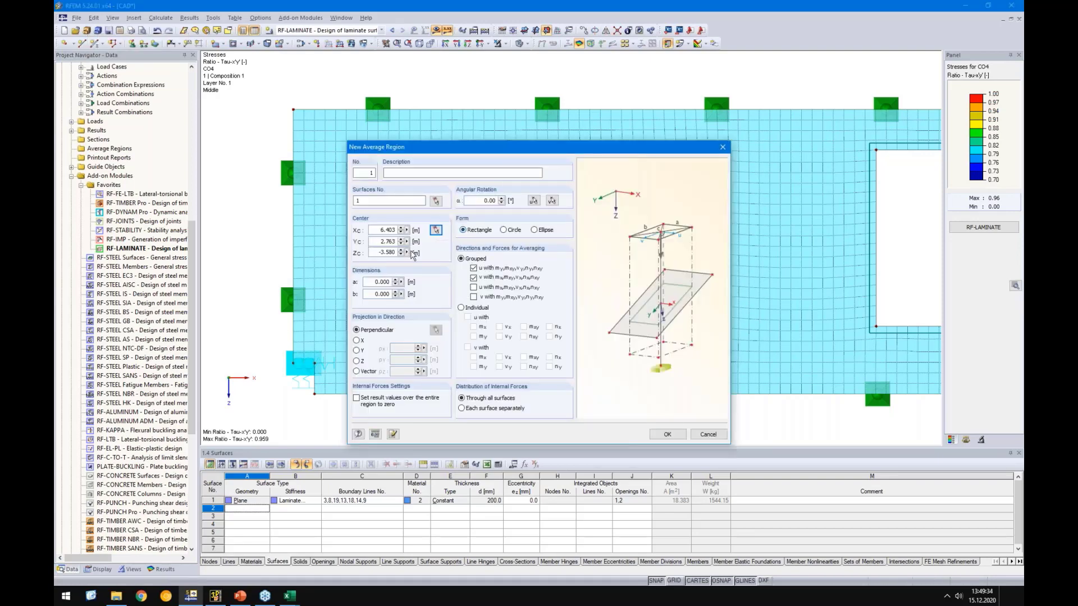
Step: Make the new average region circular, enter its diameter and create it
click(509, 233)
key(Tab)
text(0)
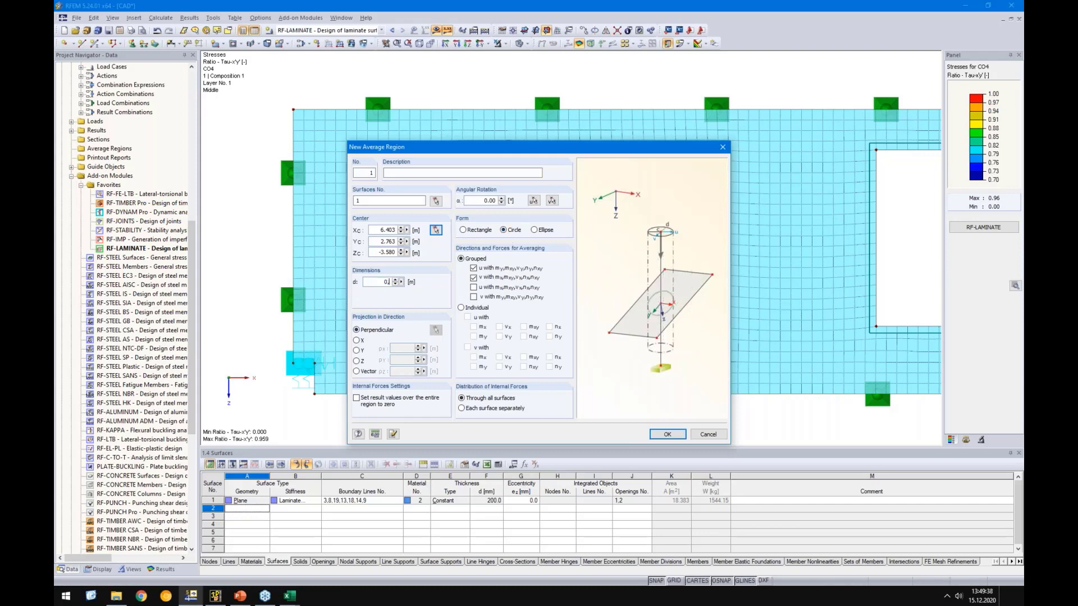
click(667, 434)
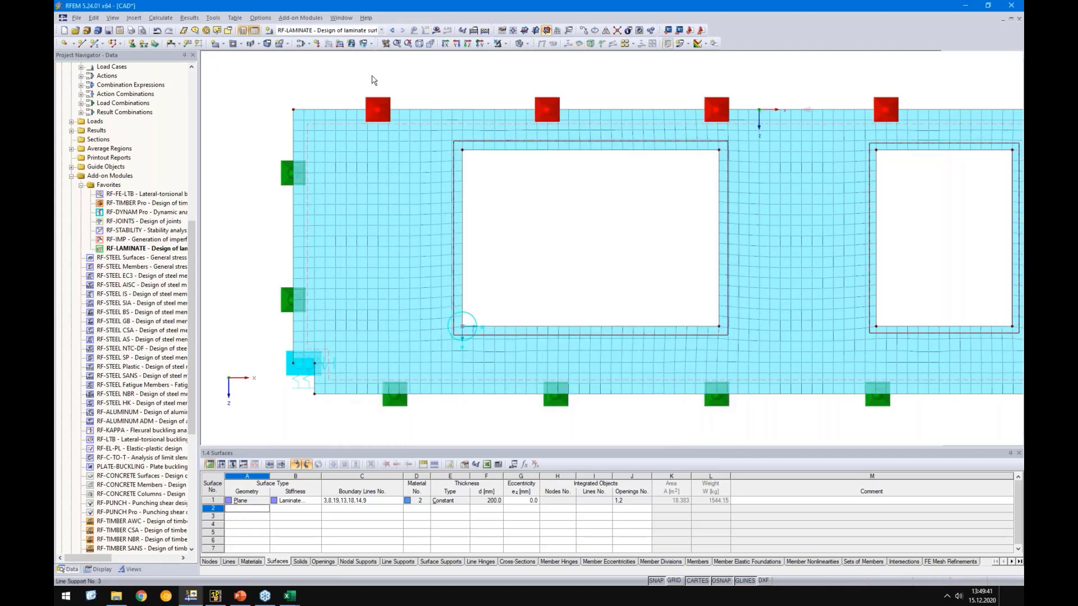
Step: Display the basic internal force nxy for CO4 on the wall and compare it with average regions turned off and on
click(381, 30)
click(292, 78)
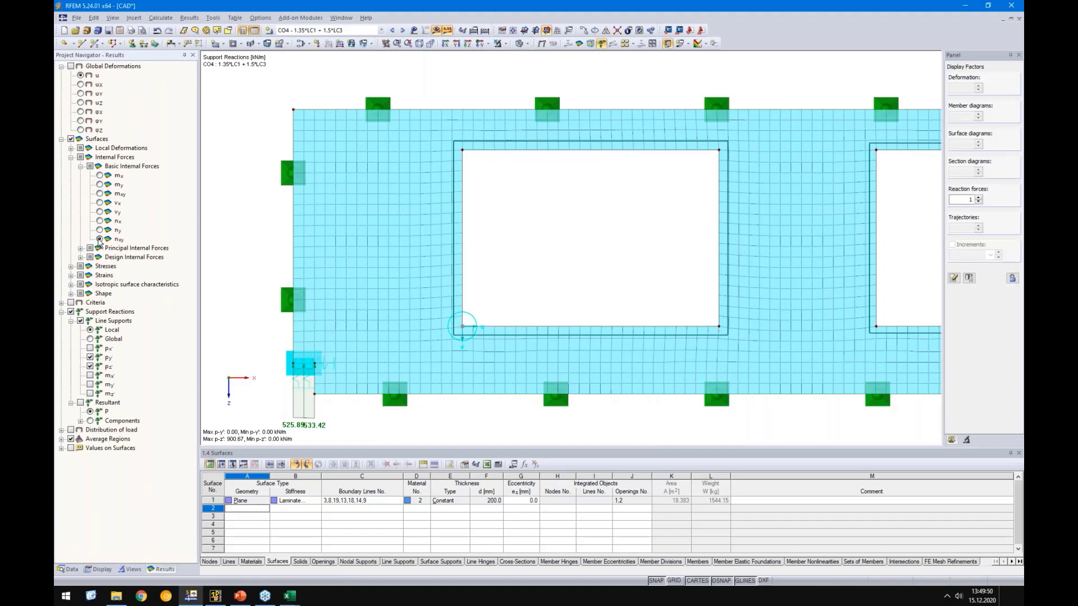
click(99, 239)
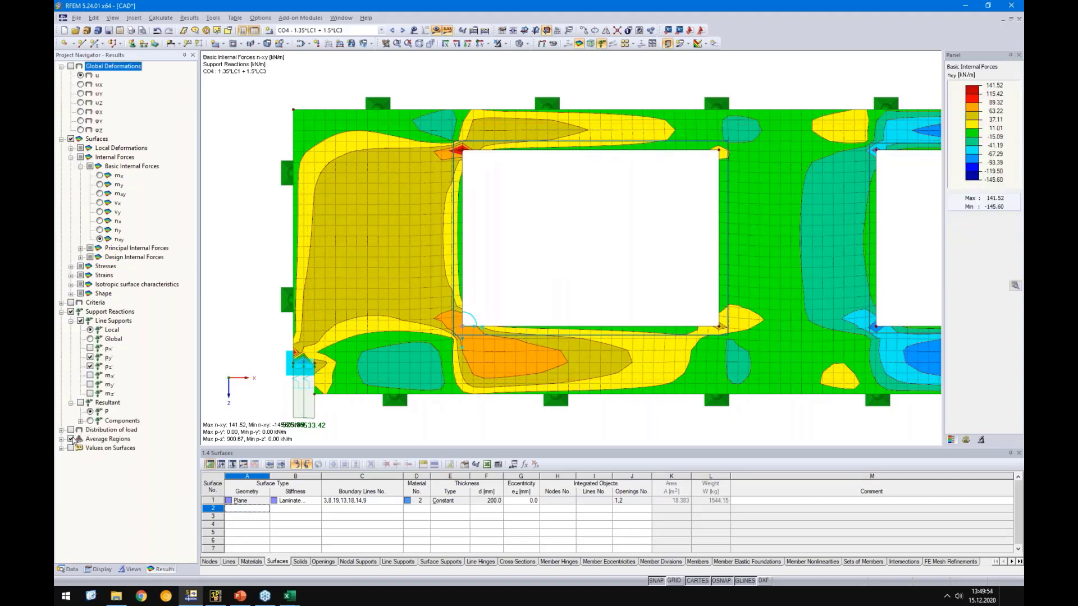
click(71, 439)
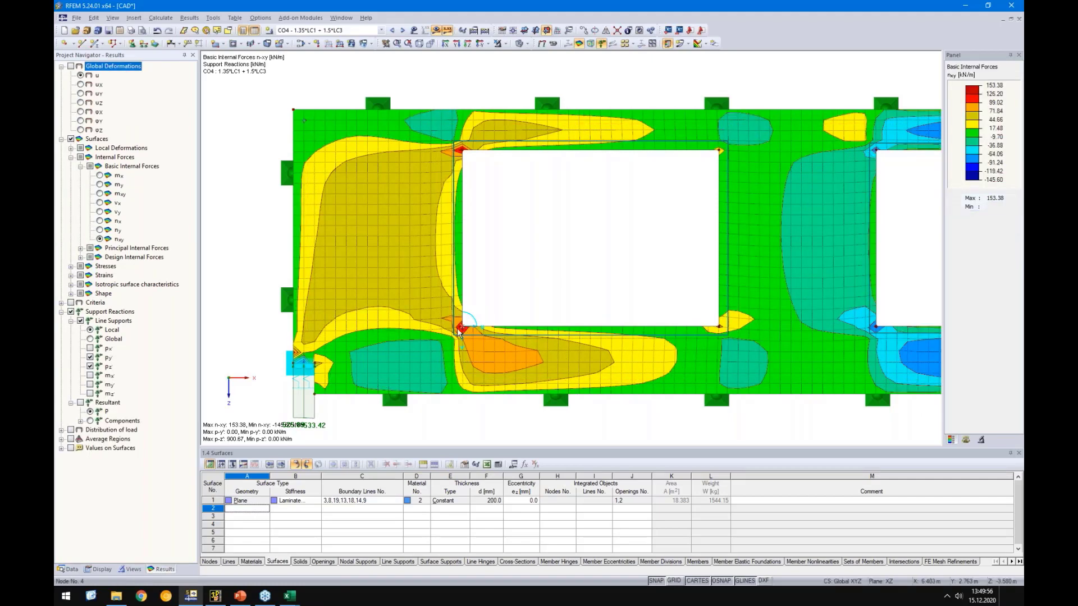
scroll(465, 322, up, 3)
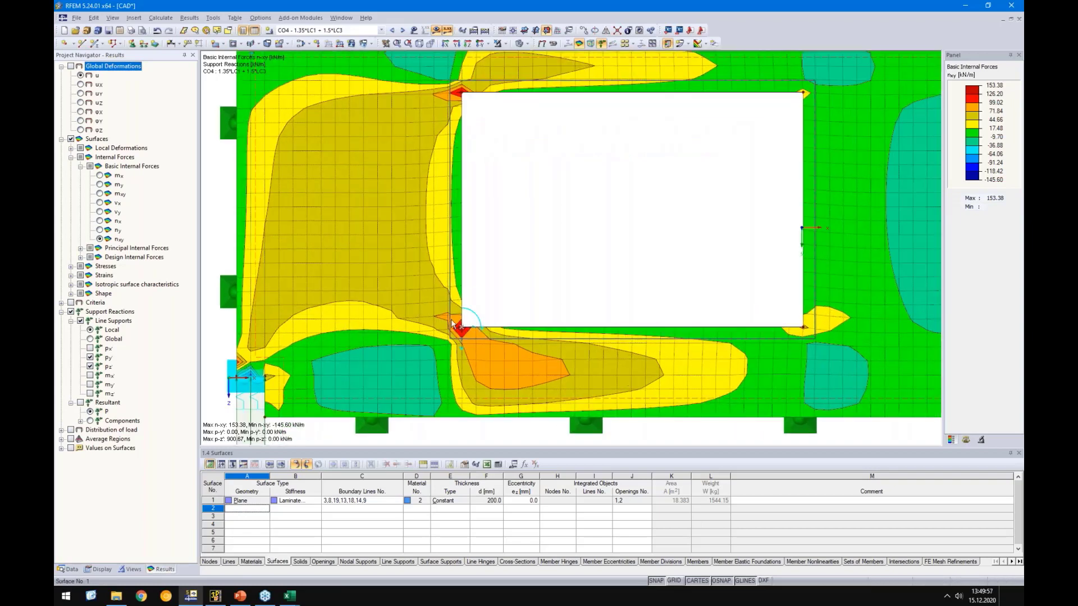
click(71, 439)
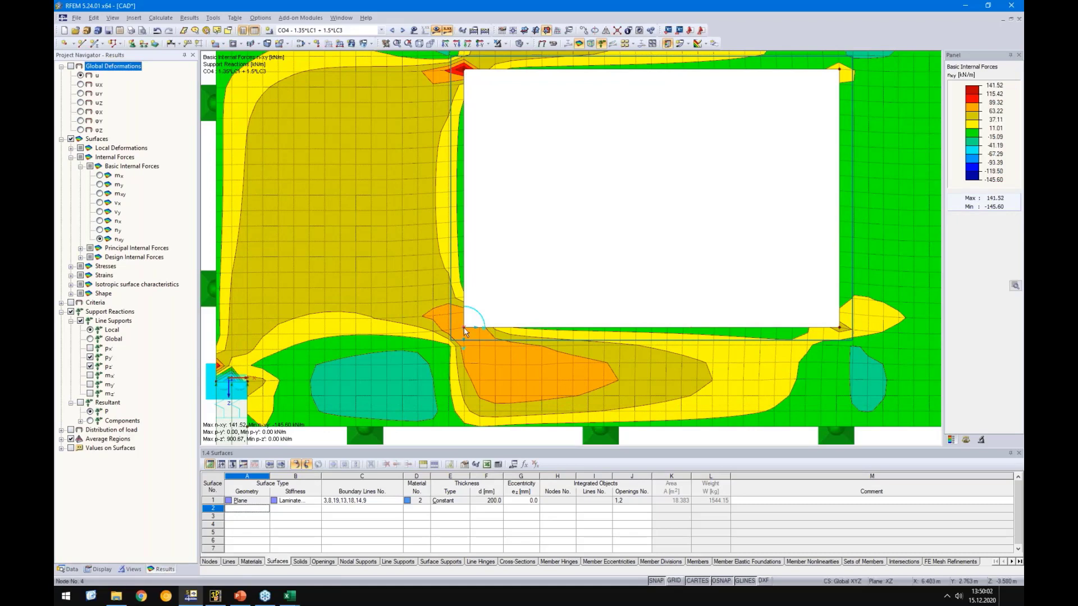
Step: Examine the averaged nxy distribution around the circular average region at the larger opening's lower-left corner
scroll(469, 333, up, 3)
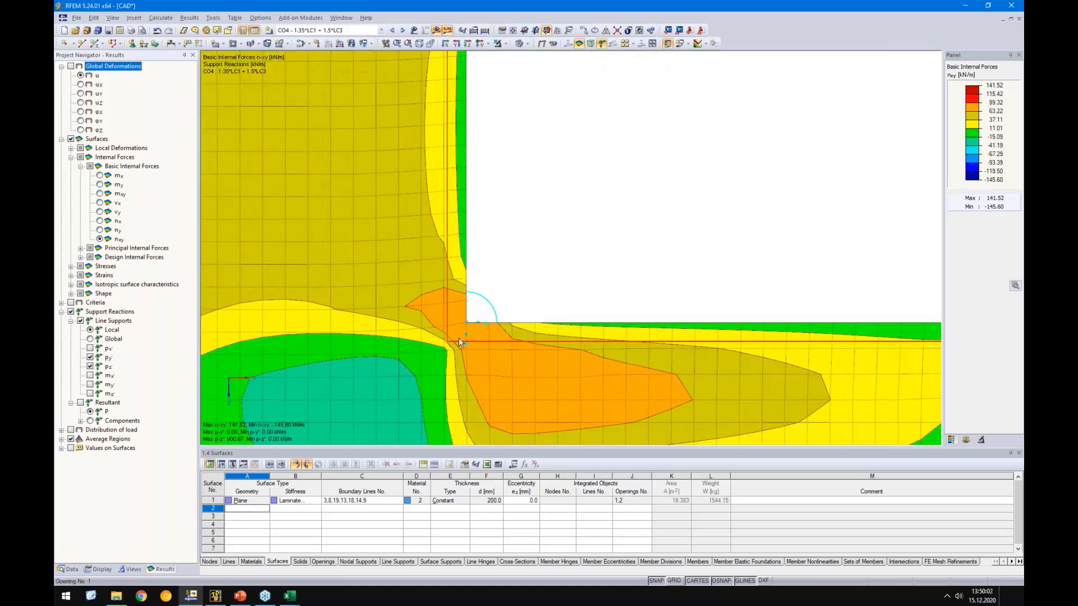
click(460, 296)
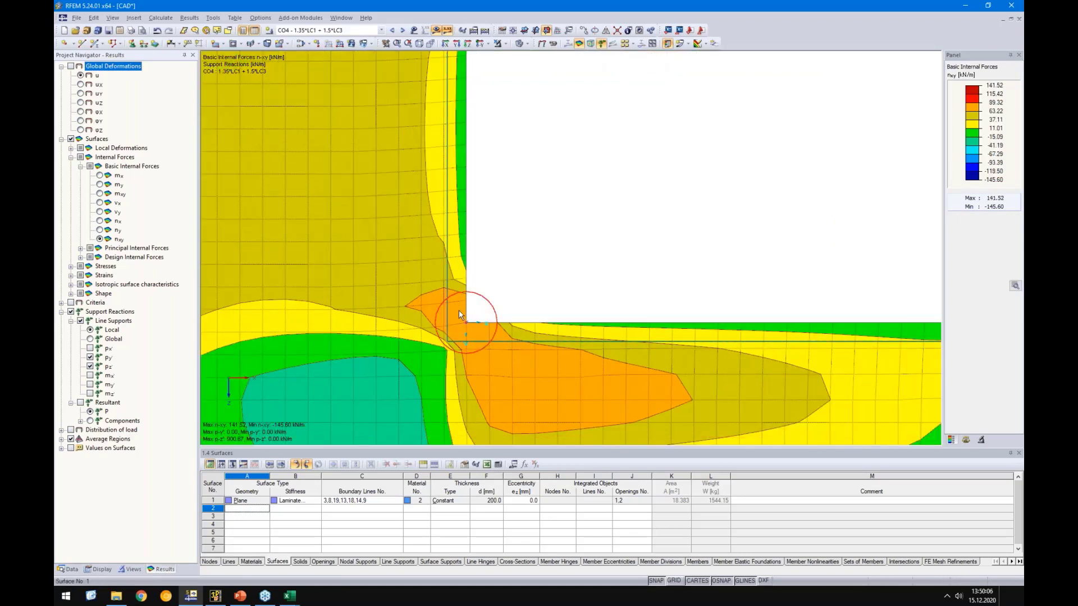
key(Escape)
click(456, 346)
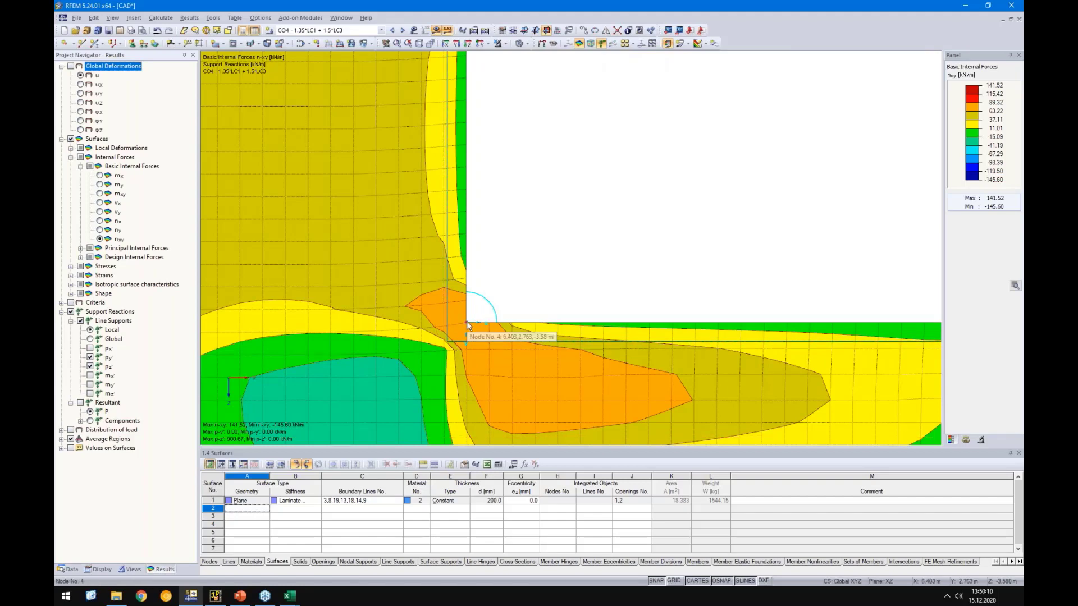
key(Escape)
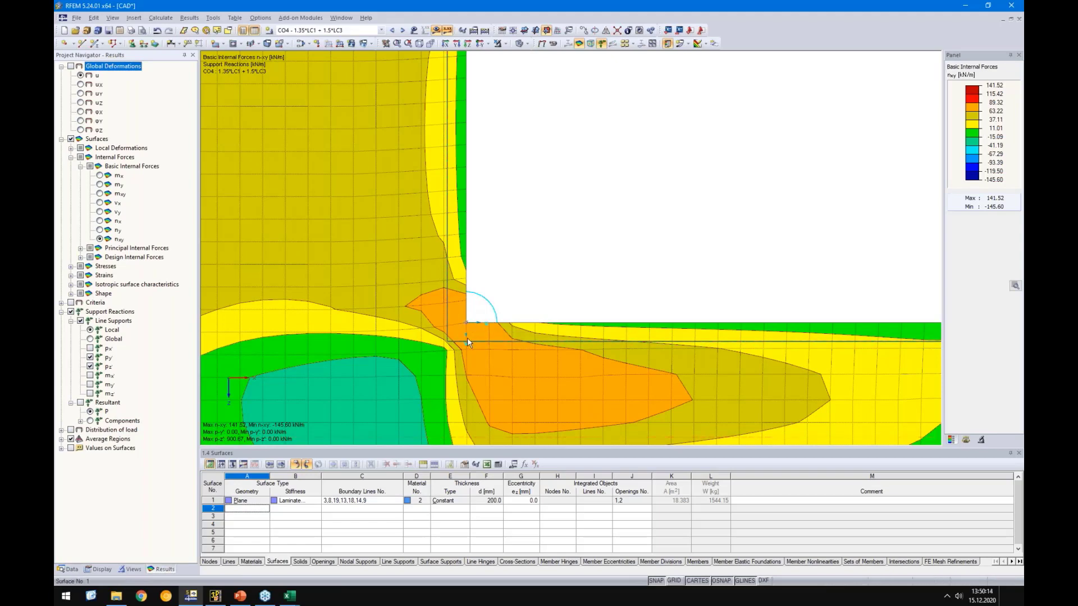
scroll(511, 295, down, 3)
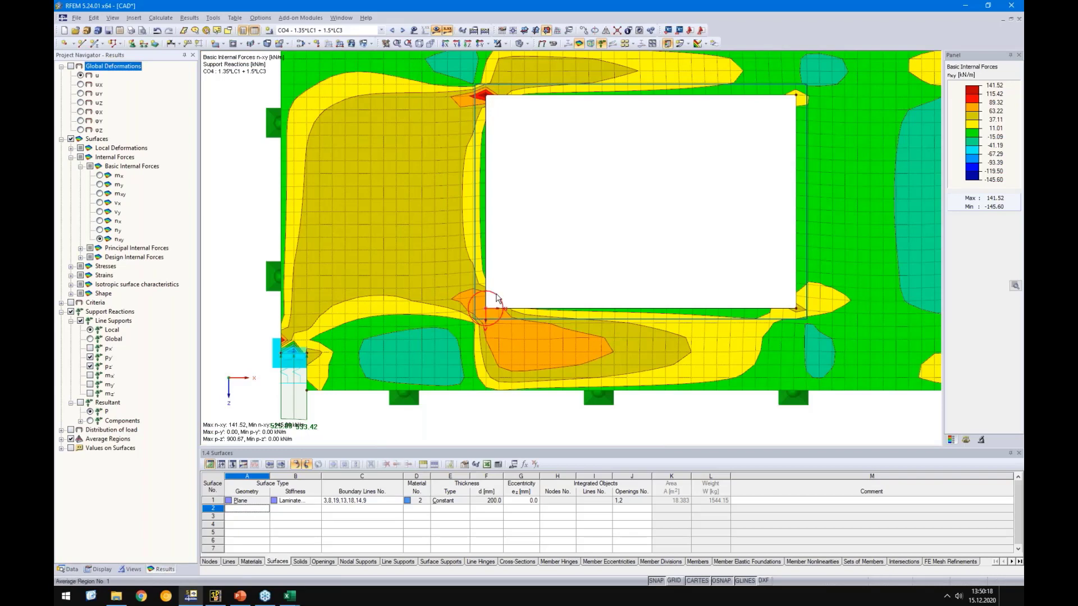
scroll(536, 255, down, 2)
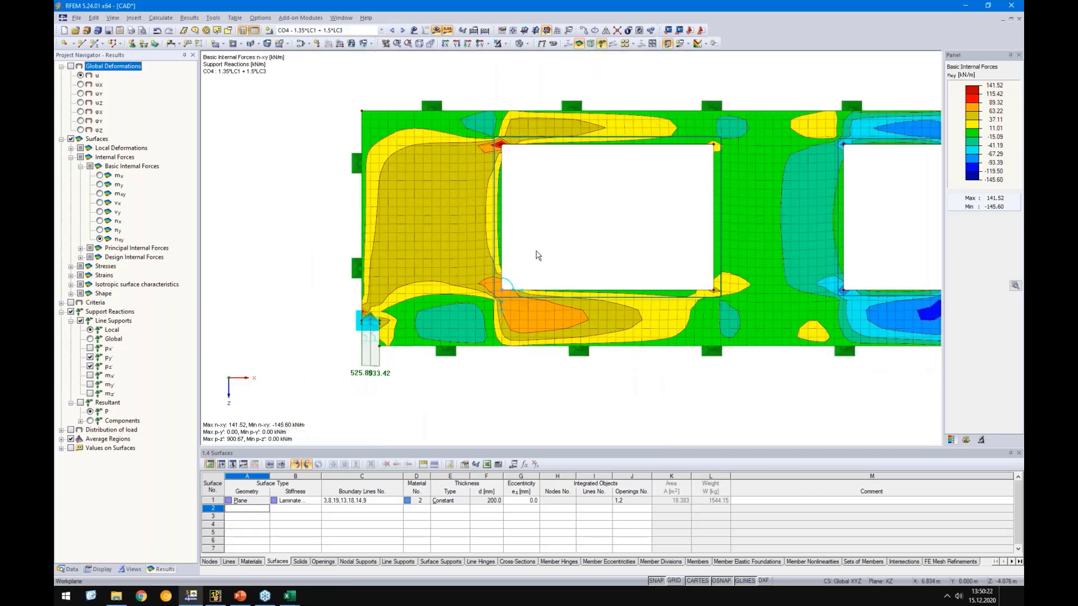
Step: Delete the circular average region at the larger opening's lower-left corner
click(570, 245)
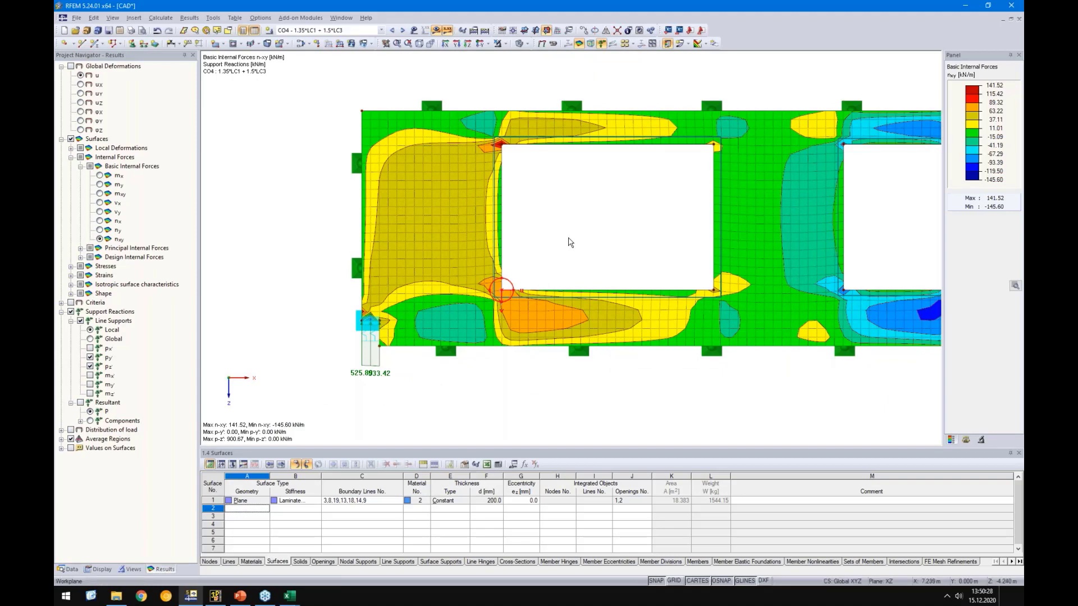
scroll(570, 242, down, 2)
middle_drag(573, 246, 486, 269)
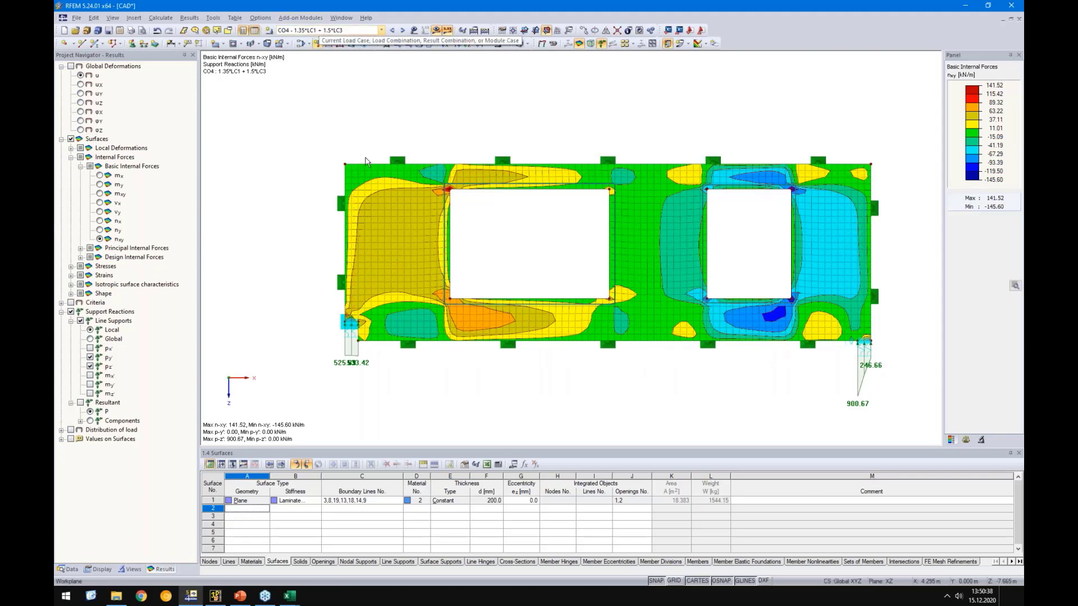
Step: Start a new result section named 123 and pick its start point at the inner corner of the wall's notched support
scroll(447, 302, up, 1)
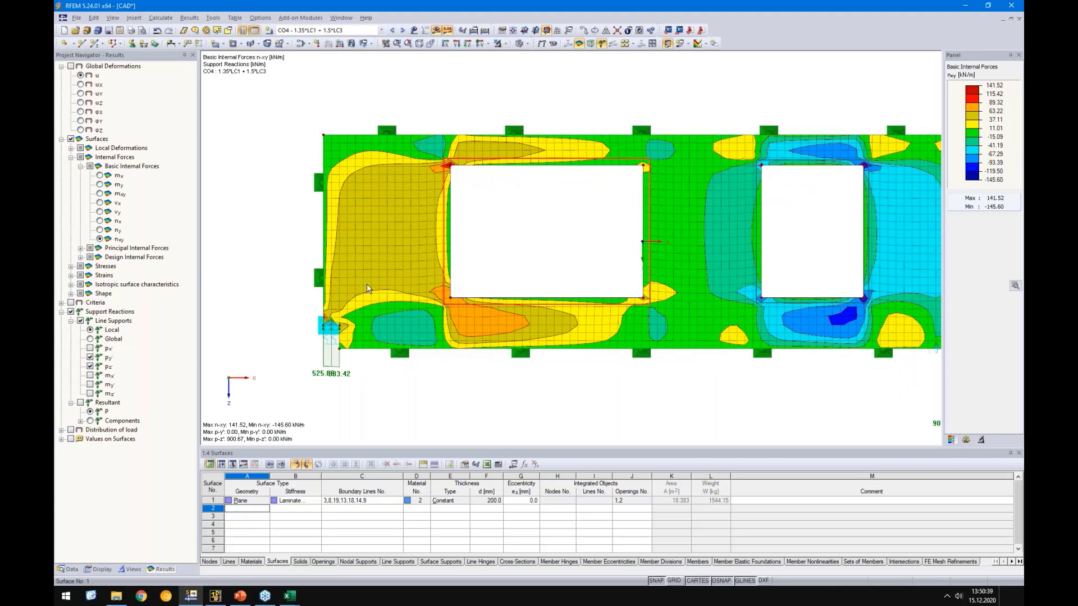
click(437, 30)
scroll(352, 326, up, 3)
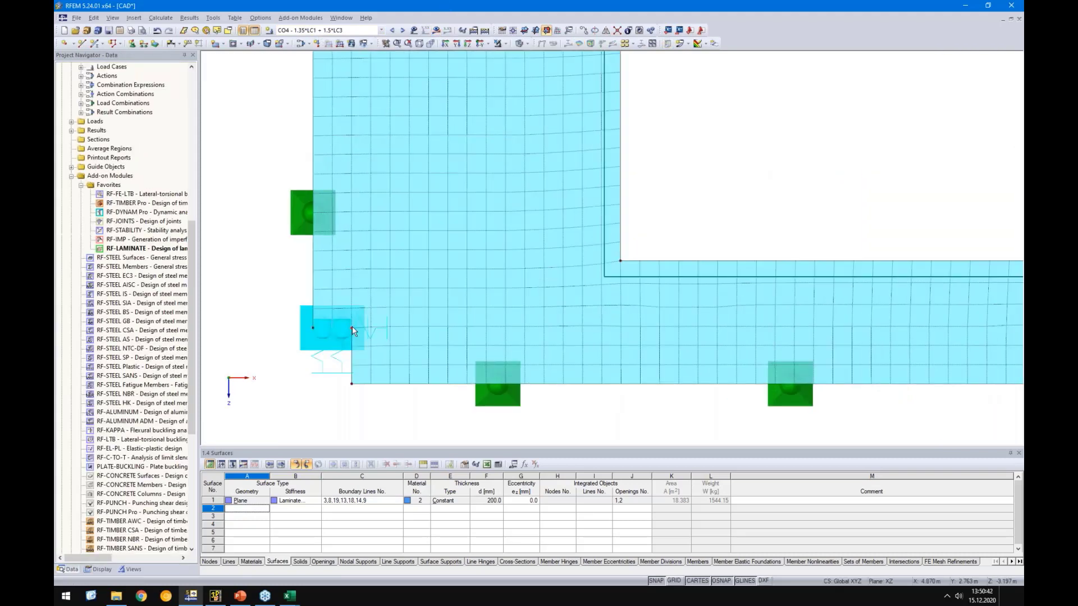
scroll(353, 325, down, 3)
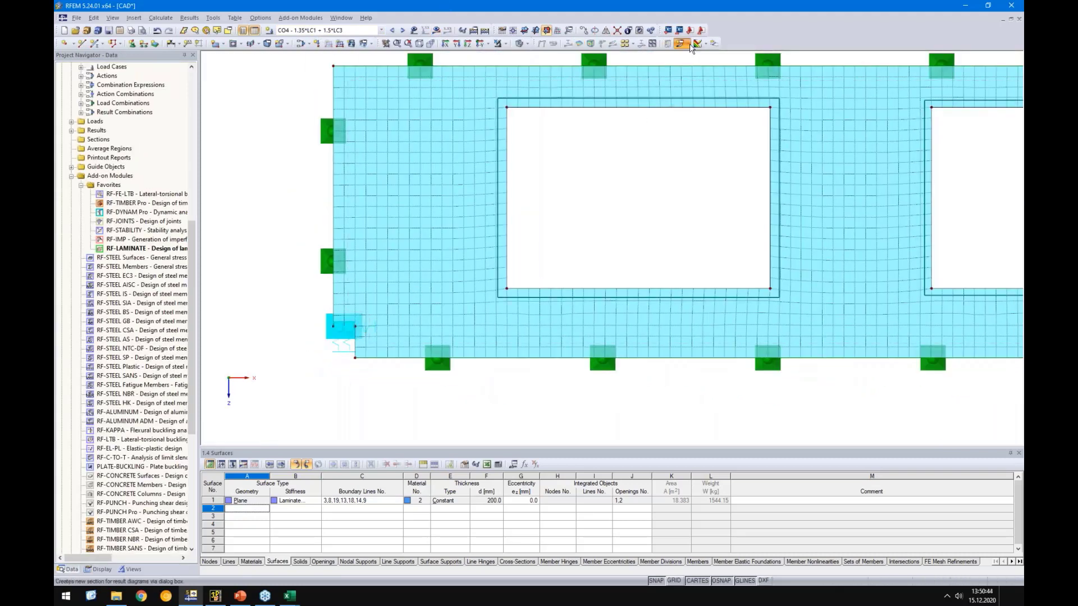
click(690, 44)
click(696, 64)
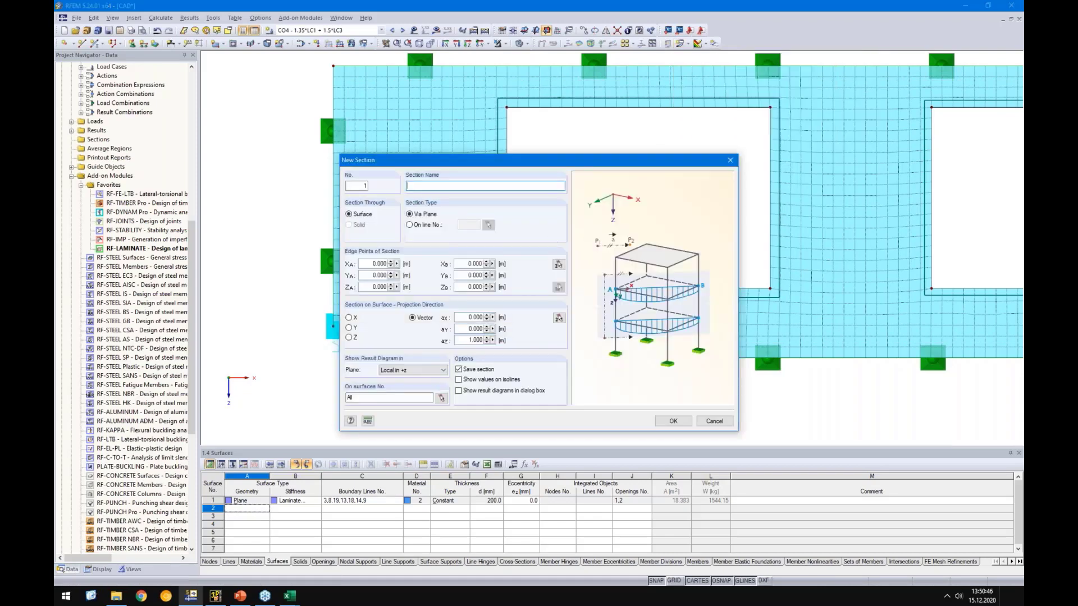
text(asd)
click(559, 265)
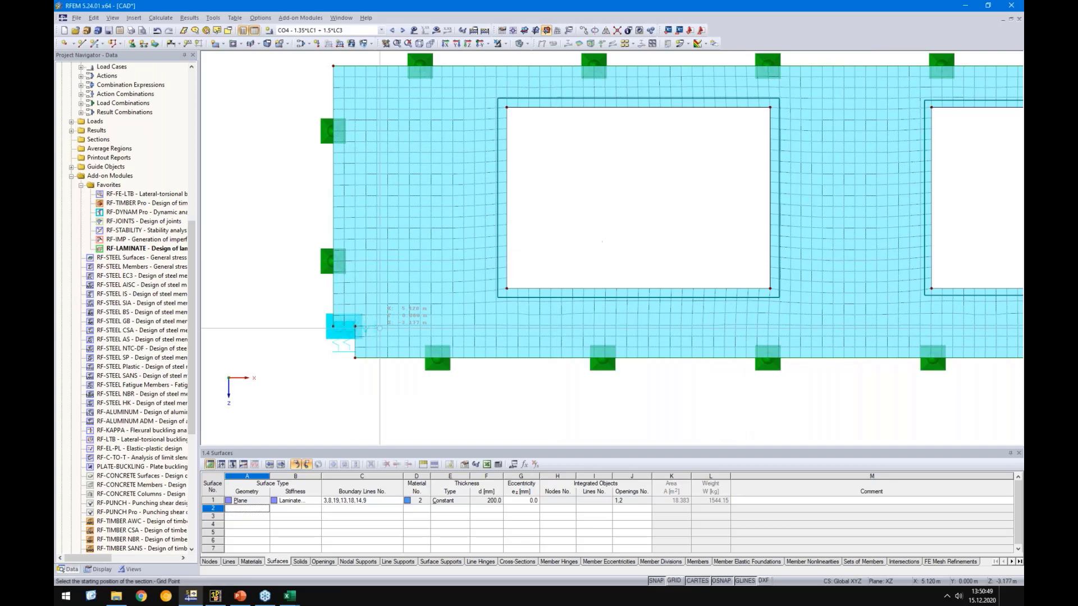
click(344, 325)
click(354, 326)
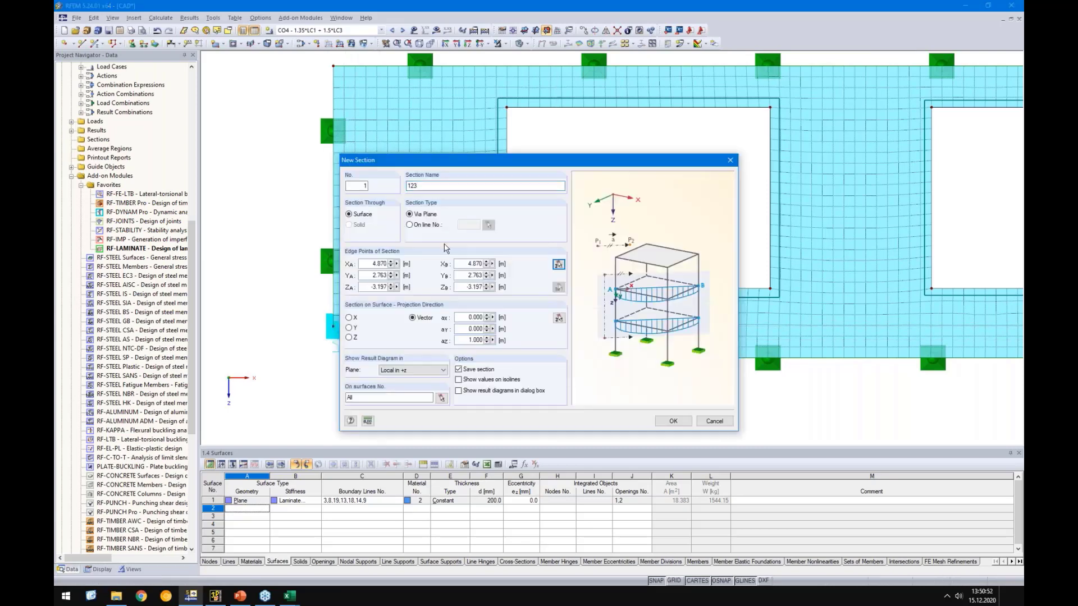
Step: Set the section's end X coordinate to 5.5 m, limit it to surface 1, show its diagram in Global -Z and create it
double_click(476, 264)
text(5,5)
double_click(422, 398)
click(404, 371)
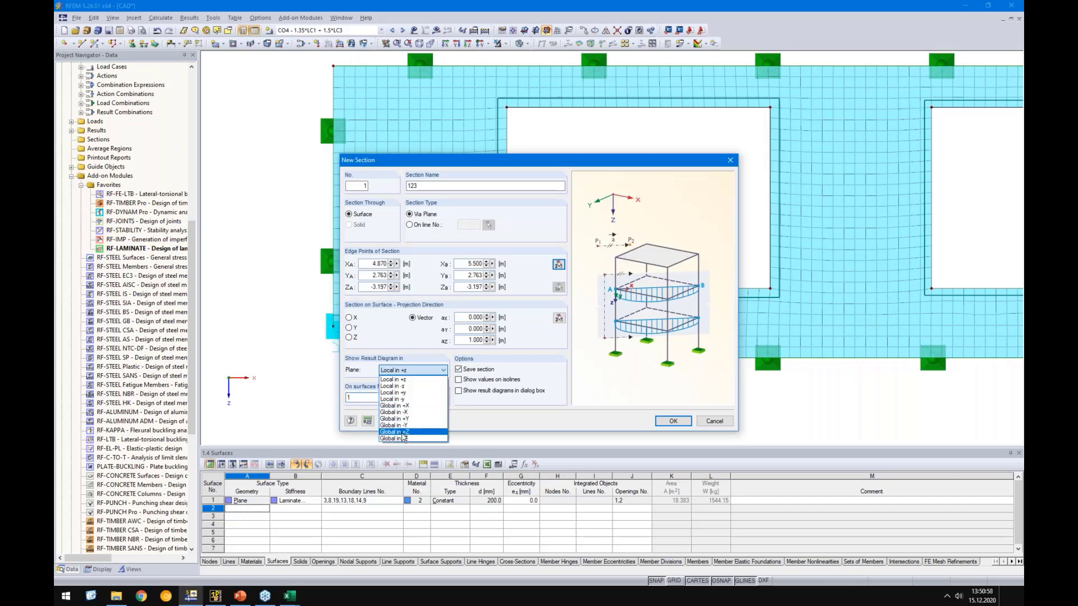
click(415, 440)
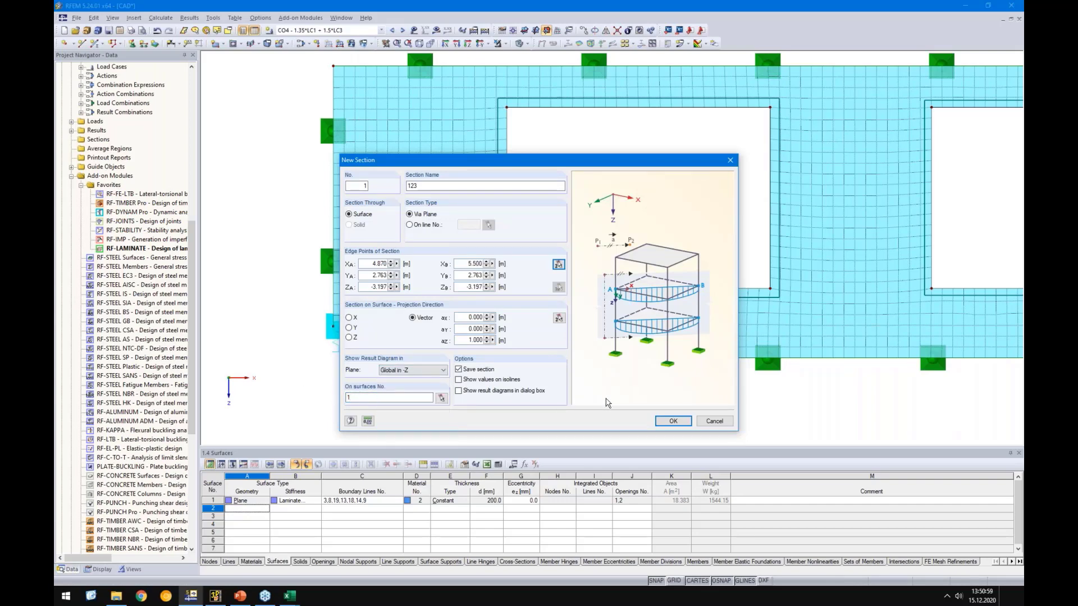
click(672, 421)
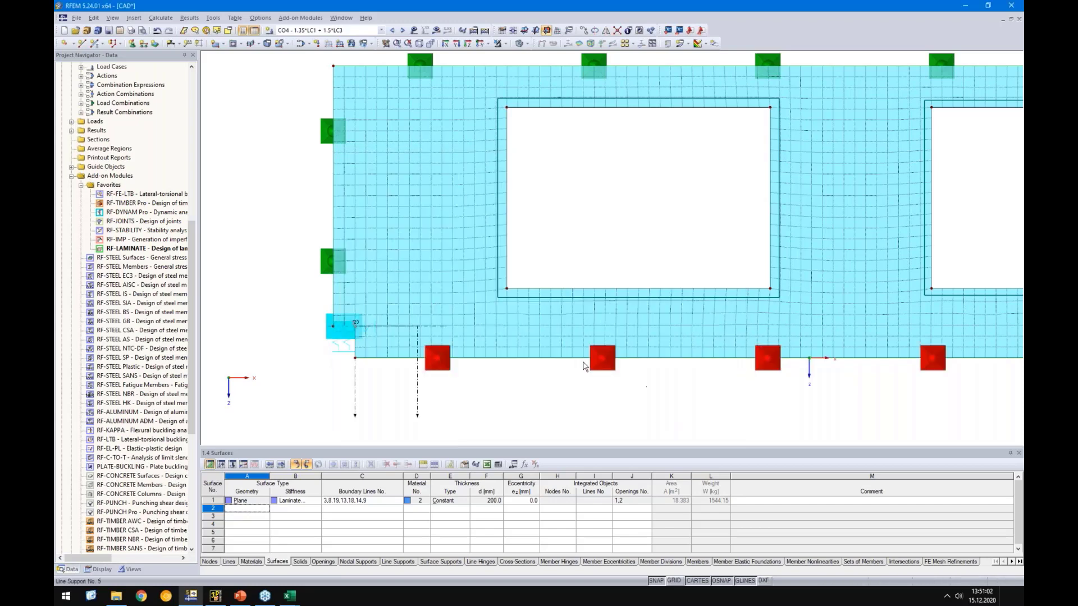
Step: Show the CO4 results and change section 123's projection direction to Y
click(436, 30)
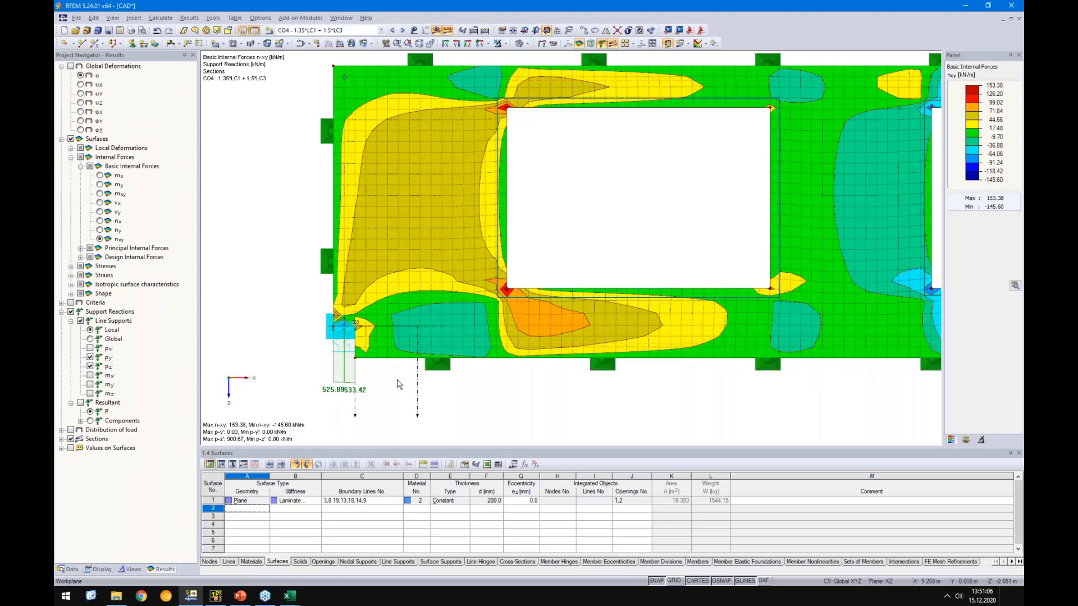
scroll(415, 384, down, 1)
click(966, 441)
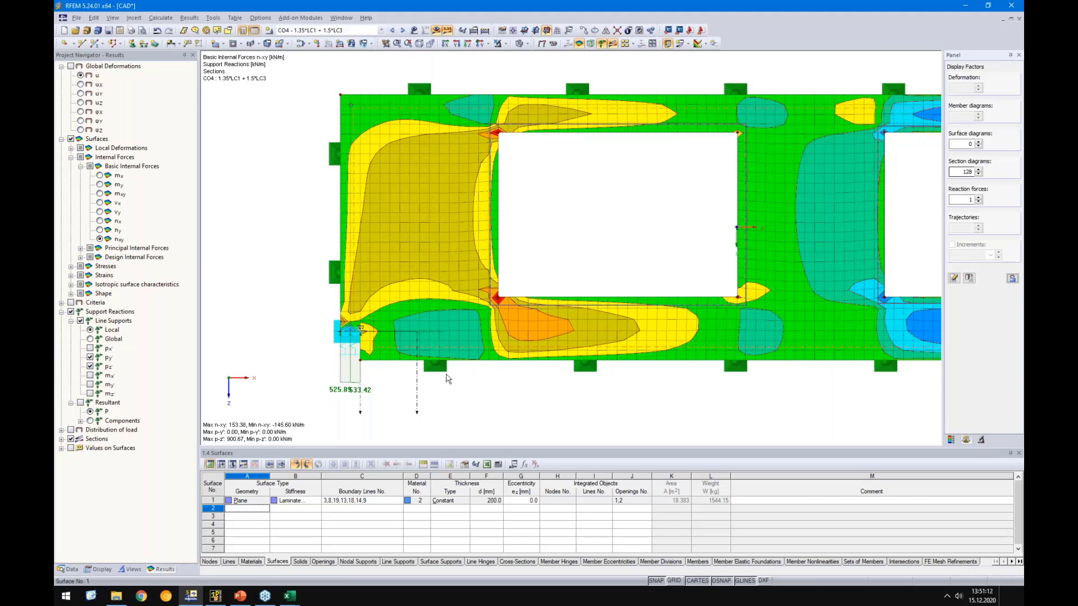
ctrl+middle_drag(567, 385, 459, 419)
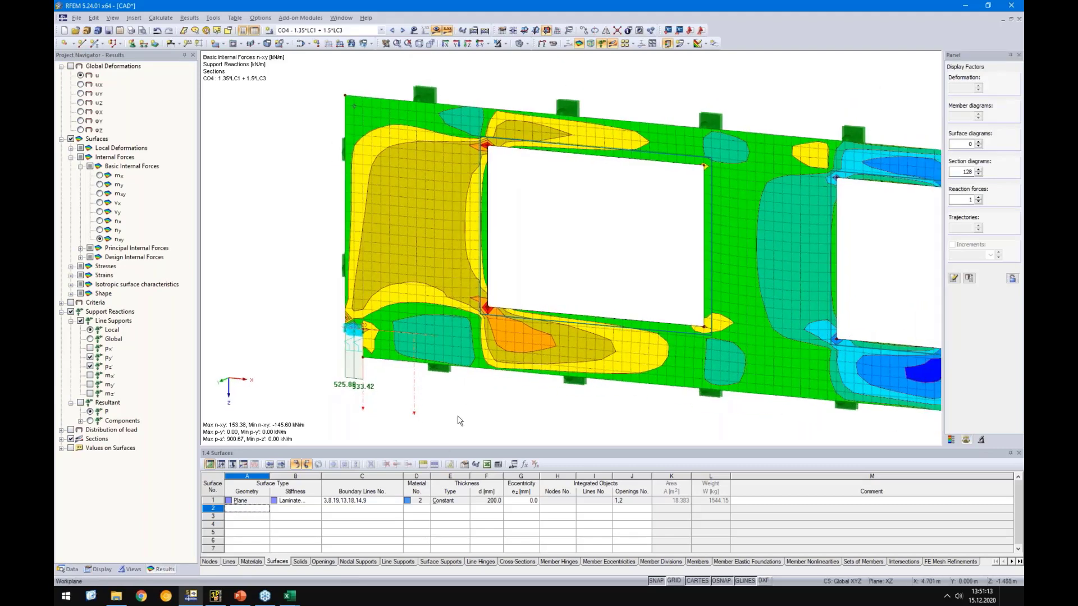
double_click(414, 388)
click(351, 329)
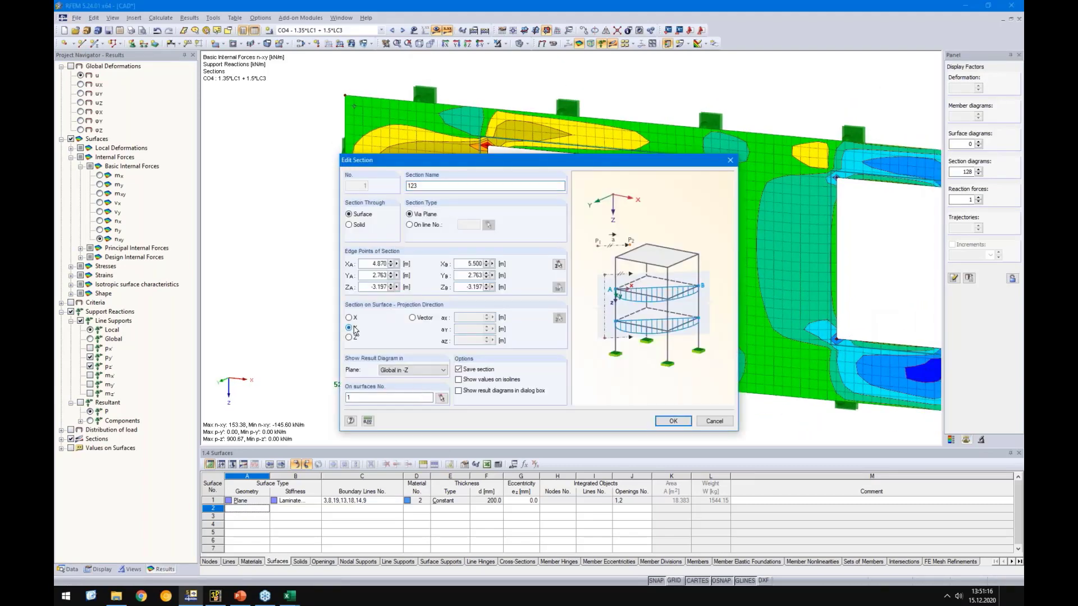
click(673, 422)
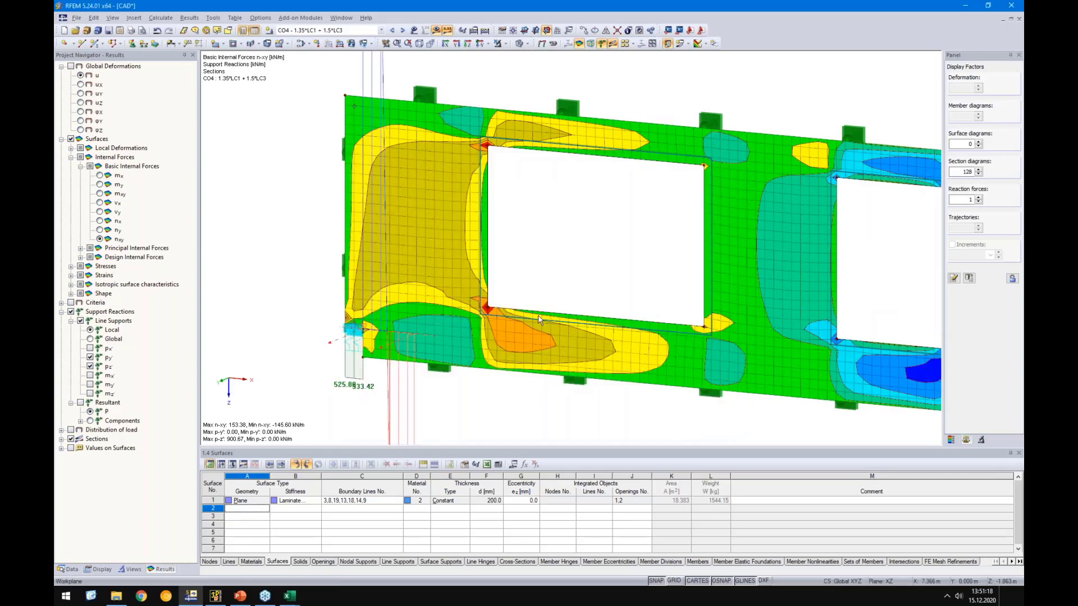
Step: Set the display factor for section diagrams to 4 and display the basic internal force ny along the section at the notch
double_click(960, 173)
text(8)
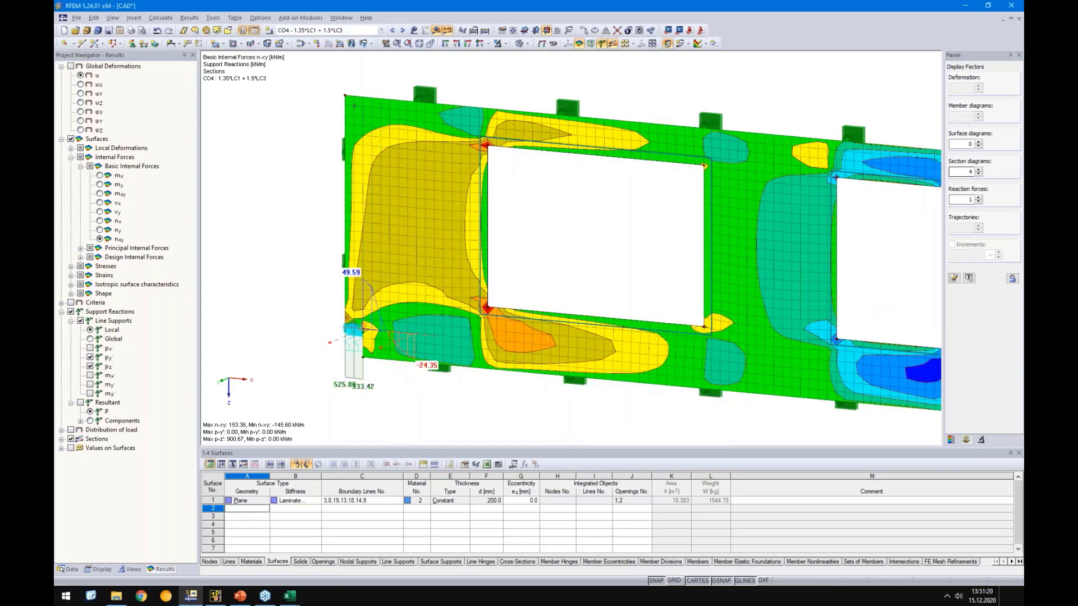
scroll(372, 342, up, 2)
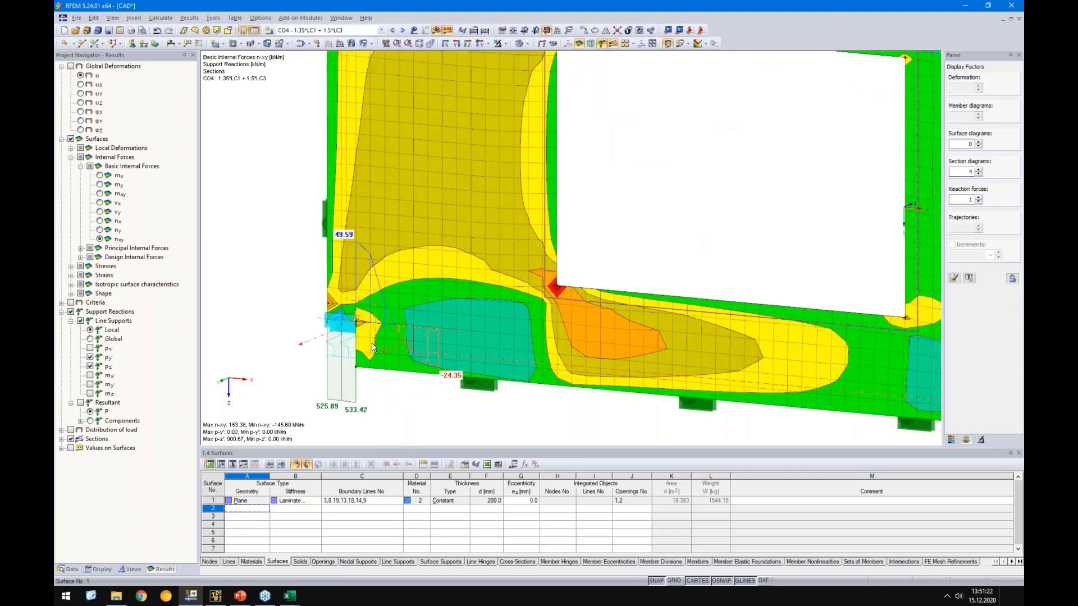
scroll(372, 342, up, 1)
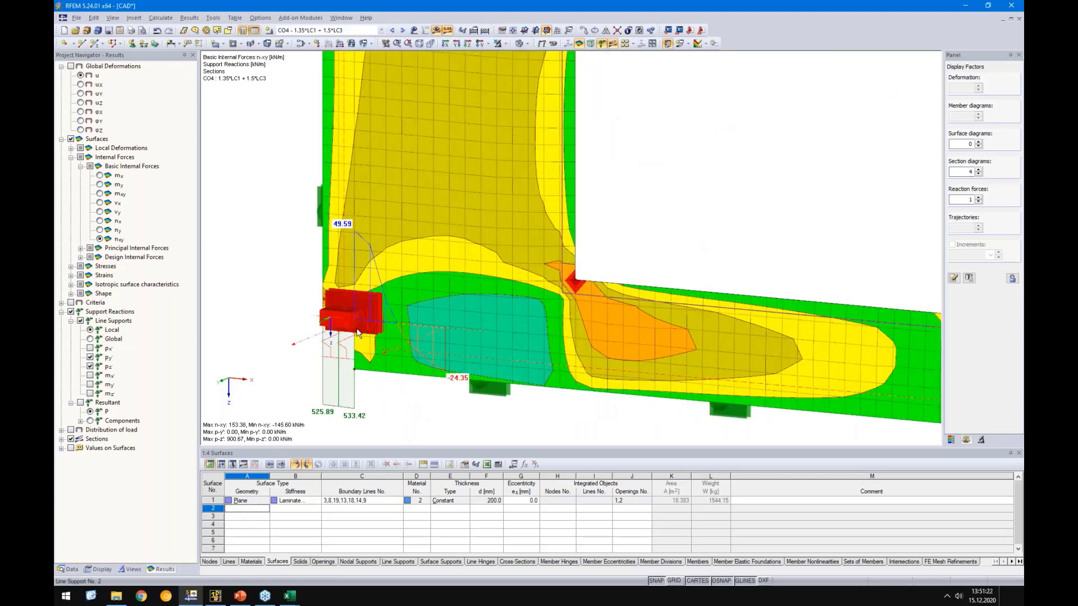
click(100, 230)
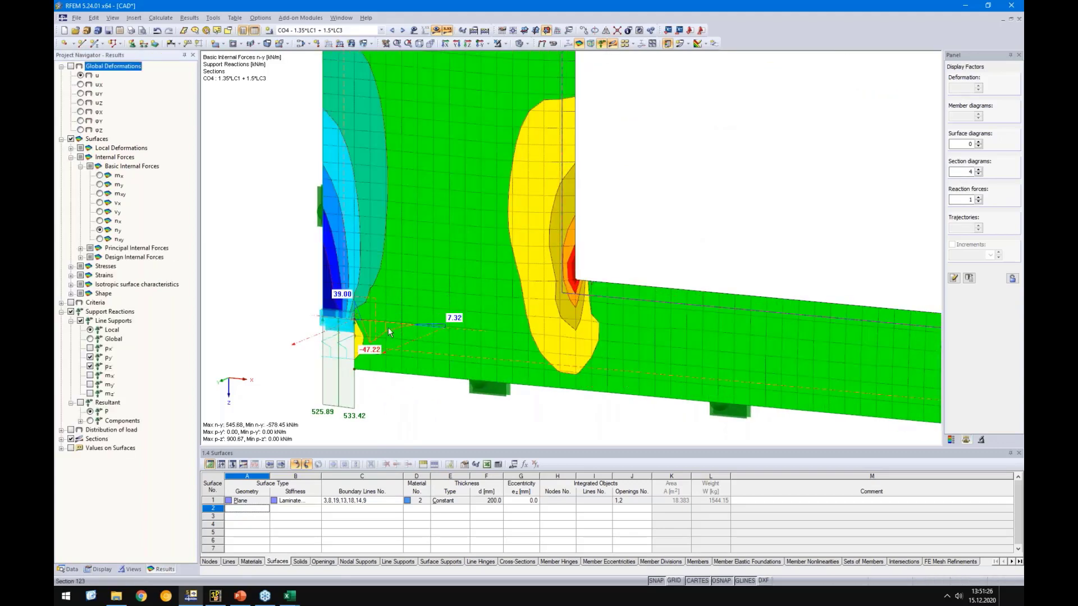
scroll(360, 317, up, 2)
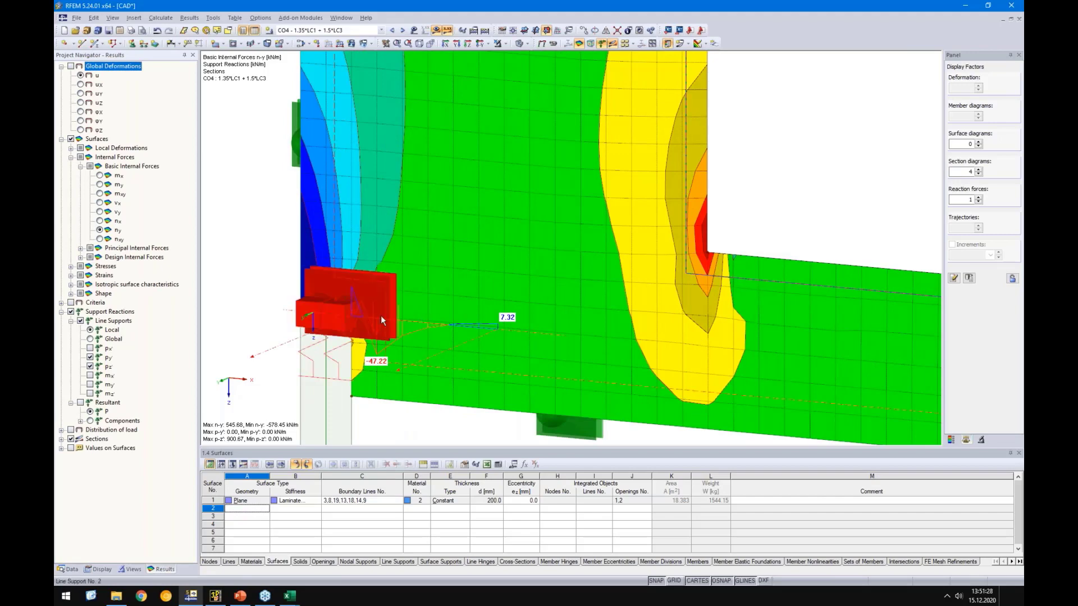
Step: Switch to the PowerPoint presentation and review the slides around the timber wall's stress overview
click(246, 599)
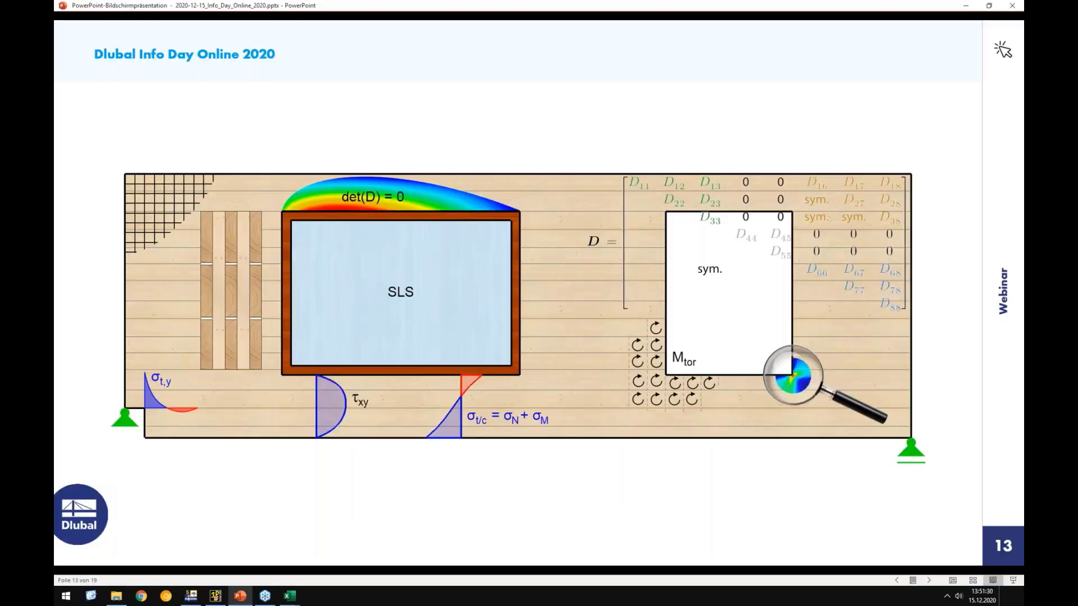
key(Left)
key(Left)
key(Left)
key(Left)
key(Right)
key(Right)
key(Right)
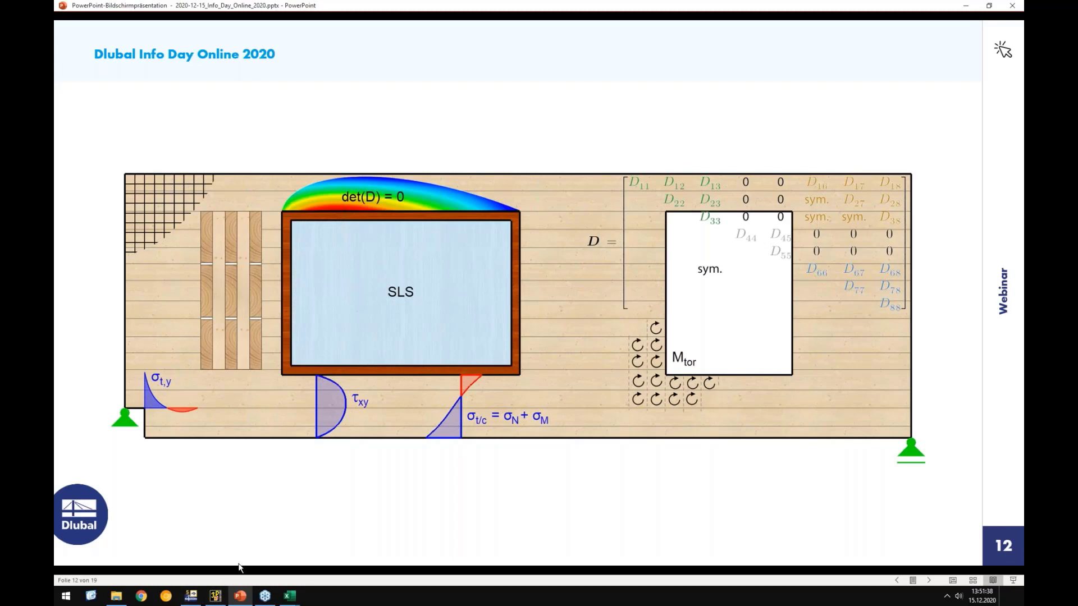
Step: Switch back to RFEM, turn on the wall surface's local axis system and examine the ny section diagram at the notched support
click(191, 596)
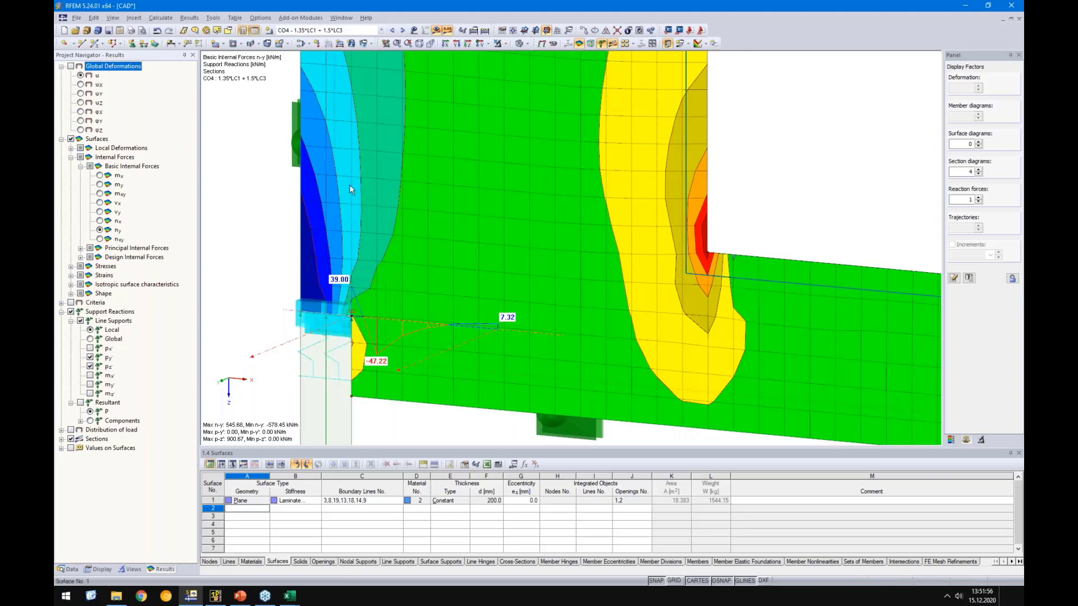
scroll(425, 223, down, 5)
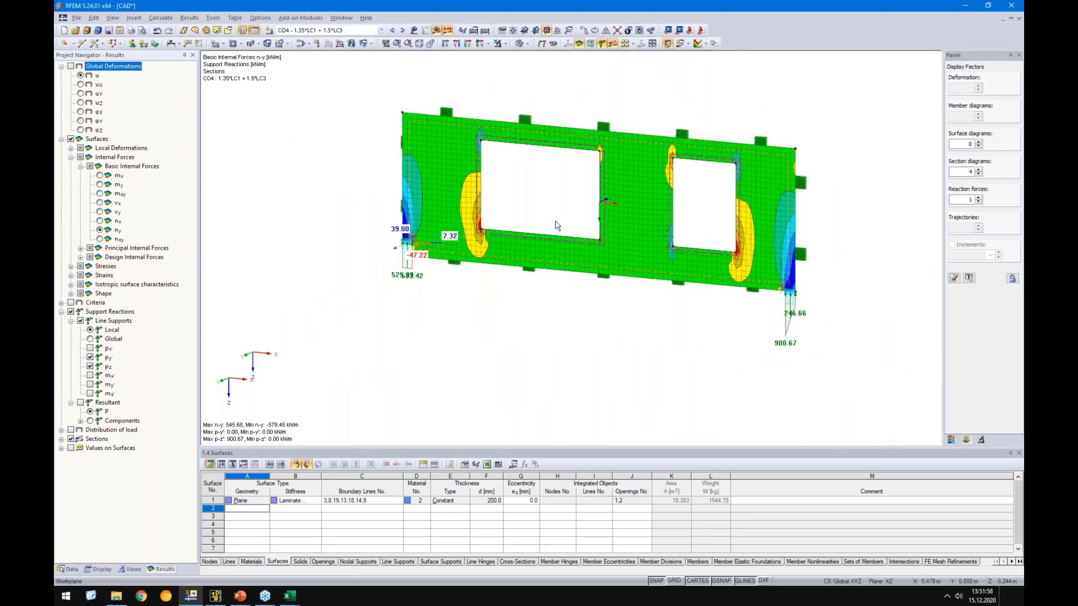
click(615, 213)
click(614, 213)
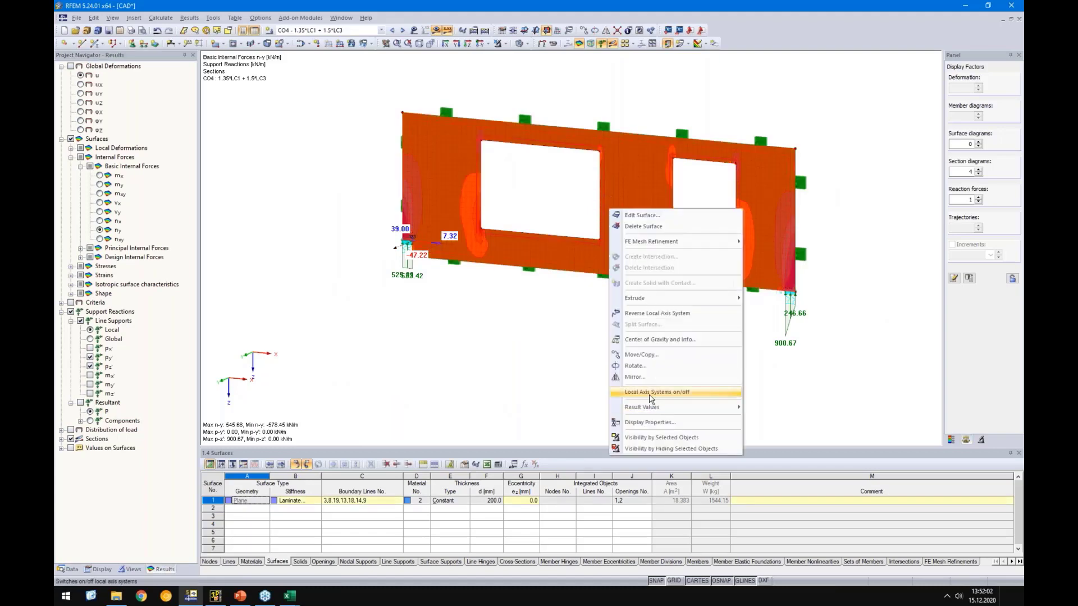
click(650, 395)
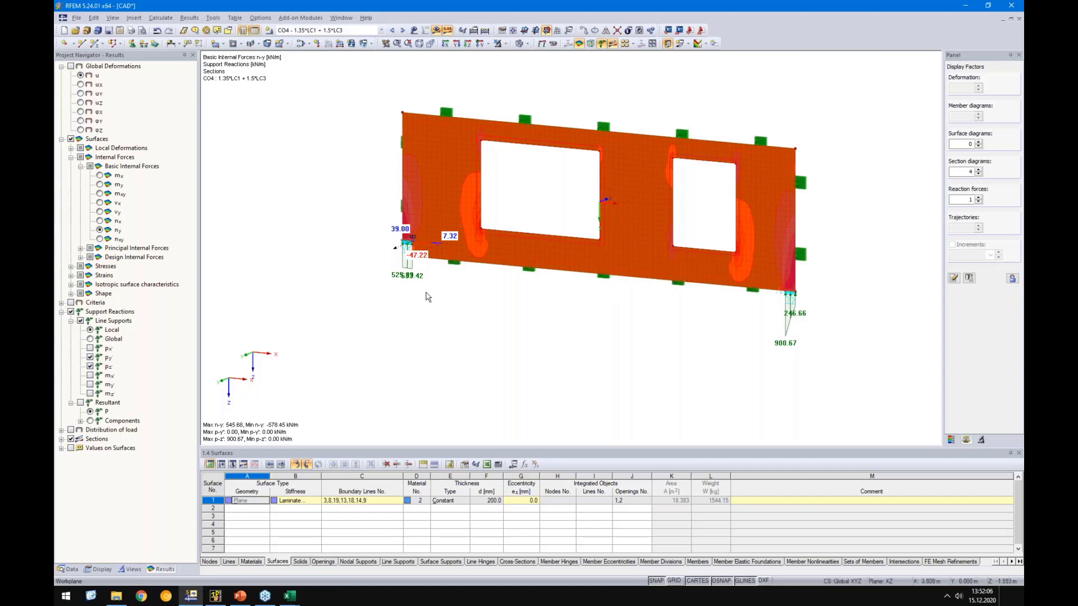
scroll(412, 230, up, 5)
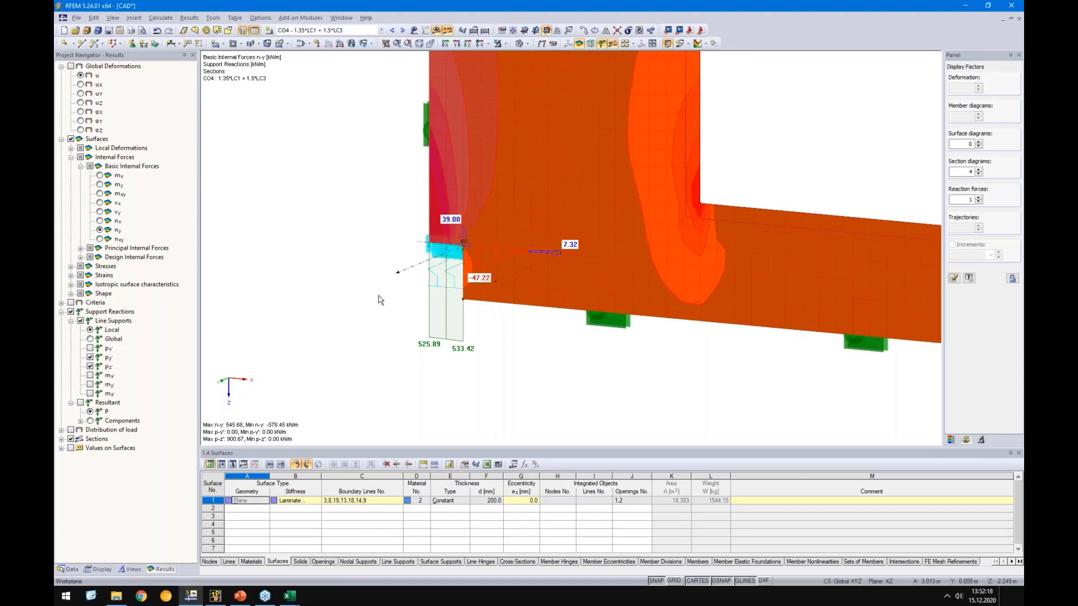
scroll(378, 300, down, 4)
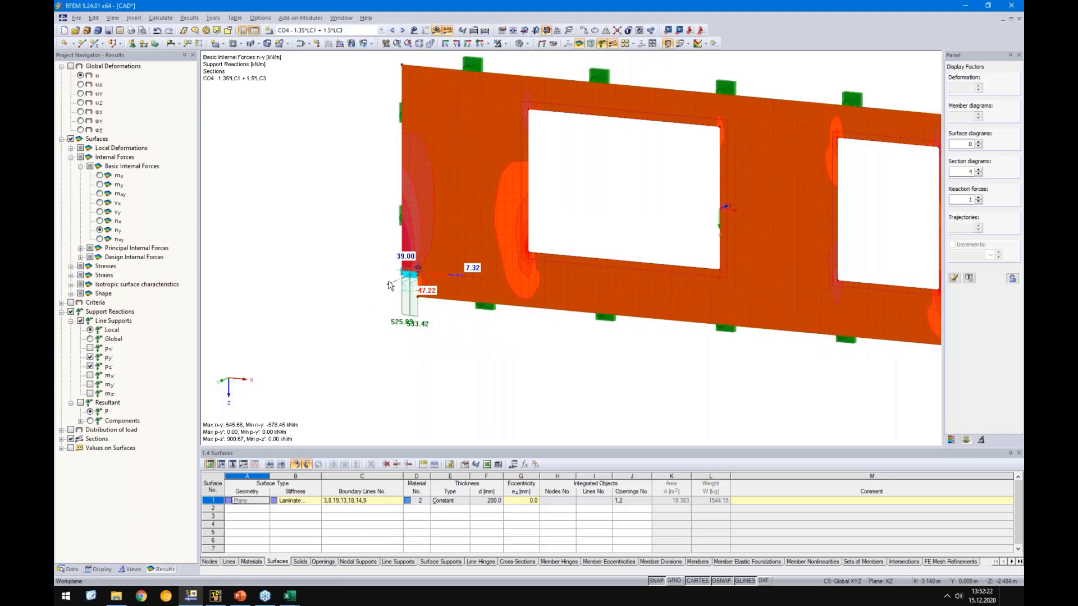
Step: Delete result section 123 at the notched support and view the whole wall in the reverse Y-direction
click(391, 285)
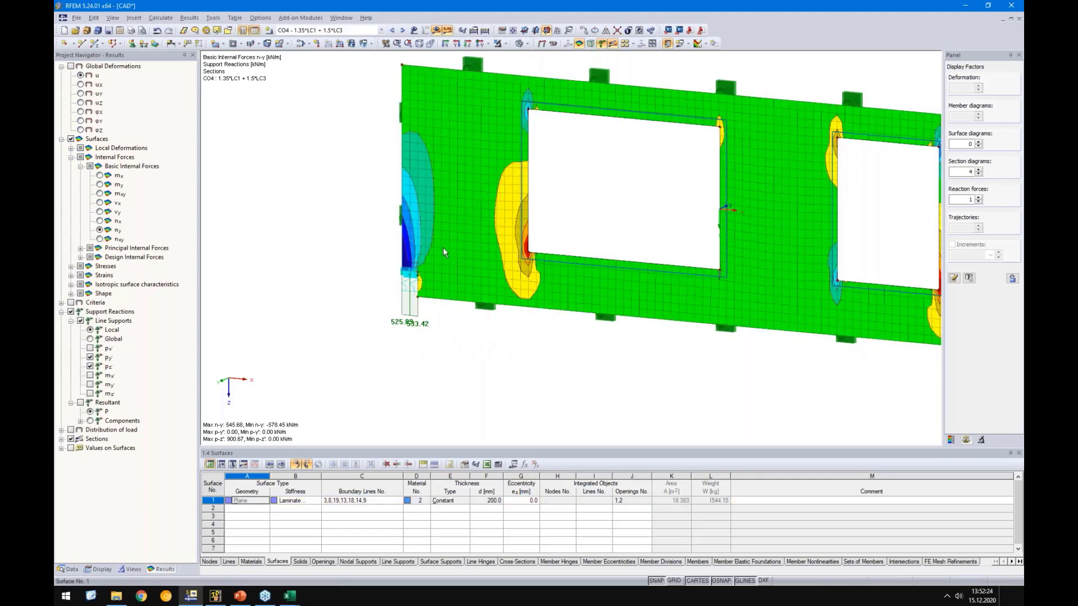
click(479, 46)
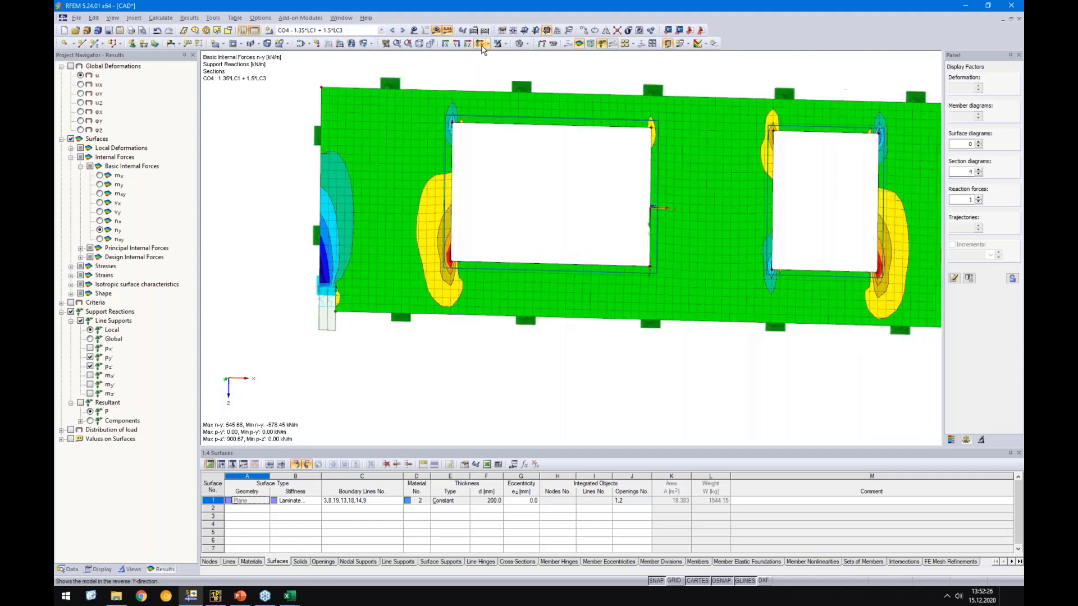
click(60, 570)
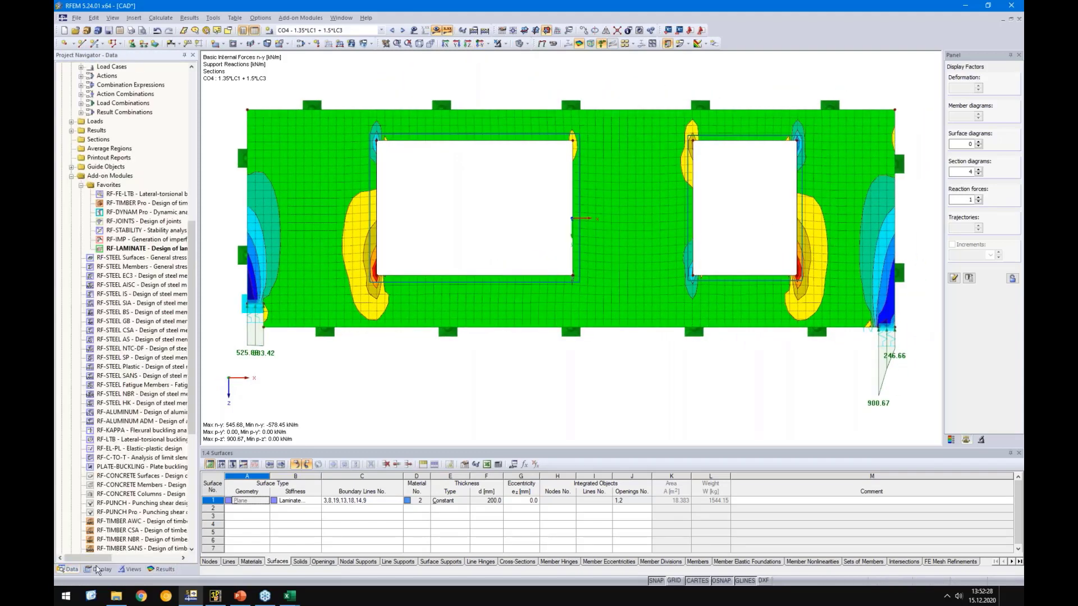
click(160, 570)
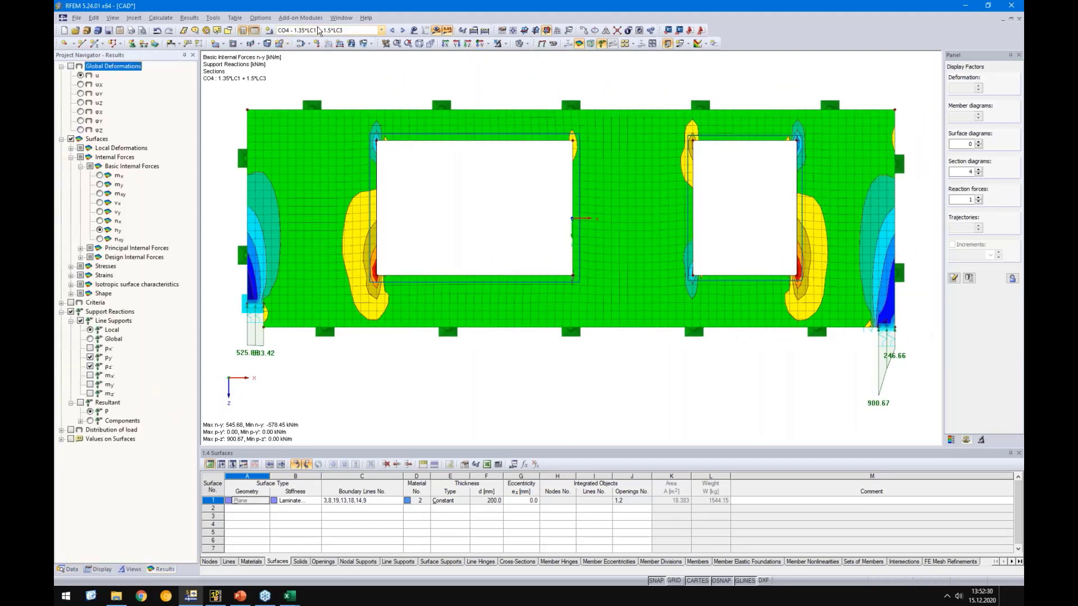
Step: Switch to the RF-LAMINATE design case, calculate its results and display the shear stress τx'y' for layer 1
click(381, 30)
click(296, 177)
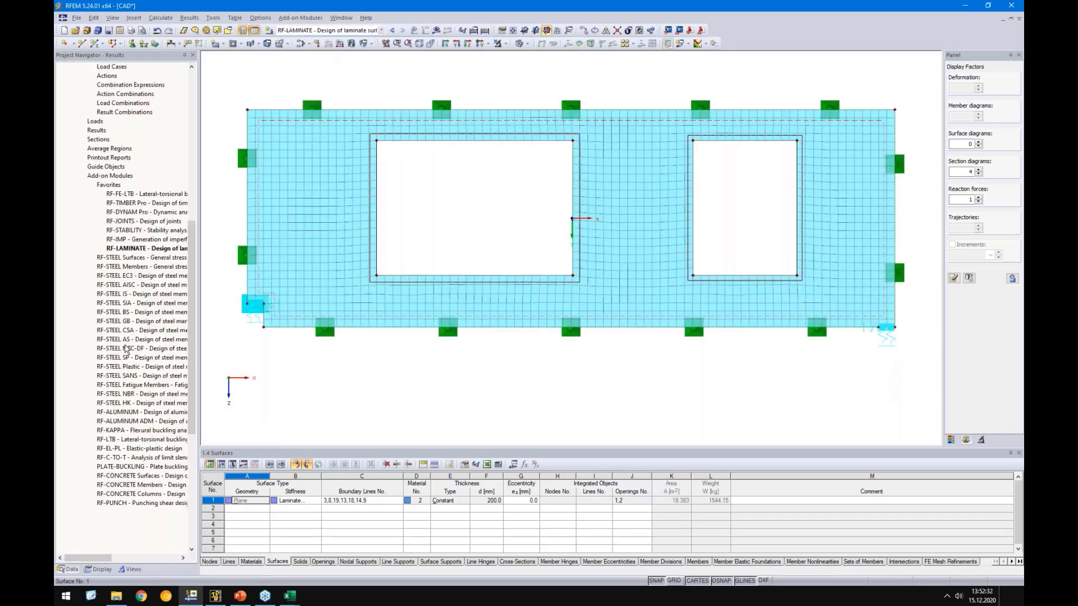
click(435, 32)
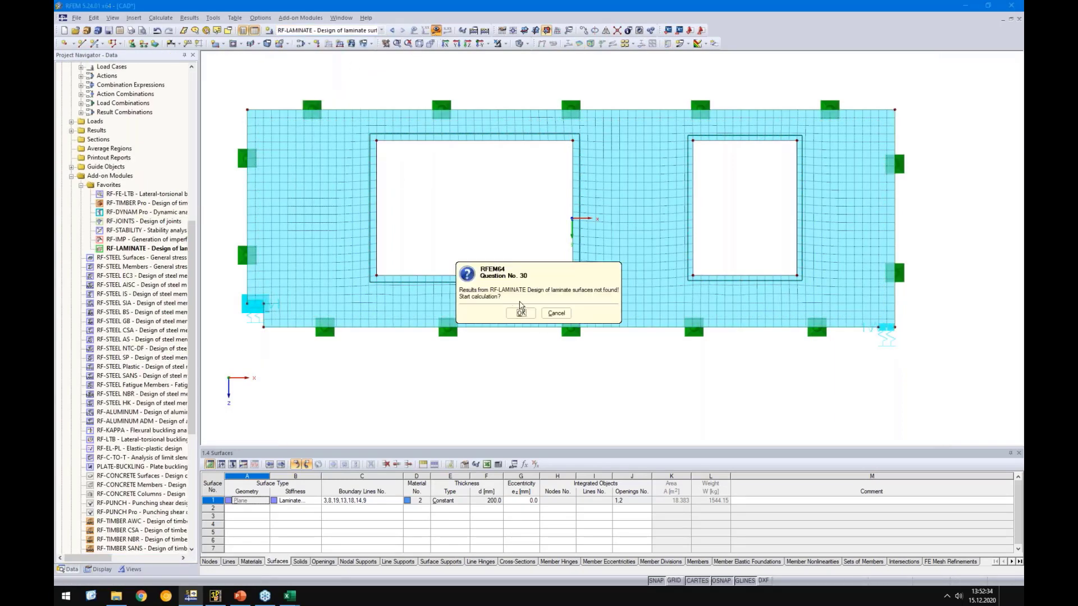
click(522, 312)
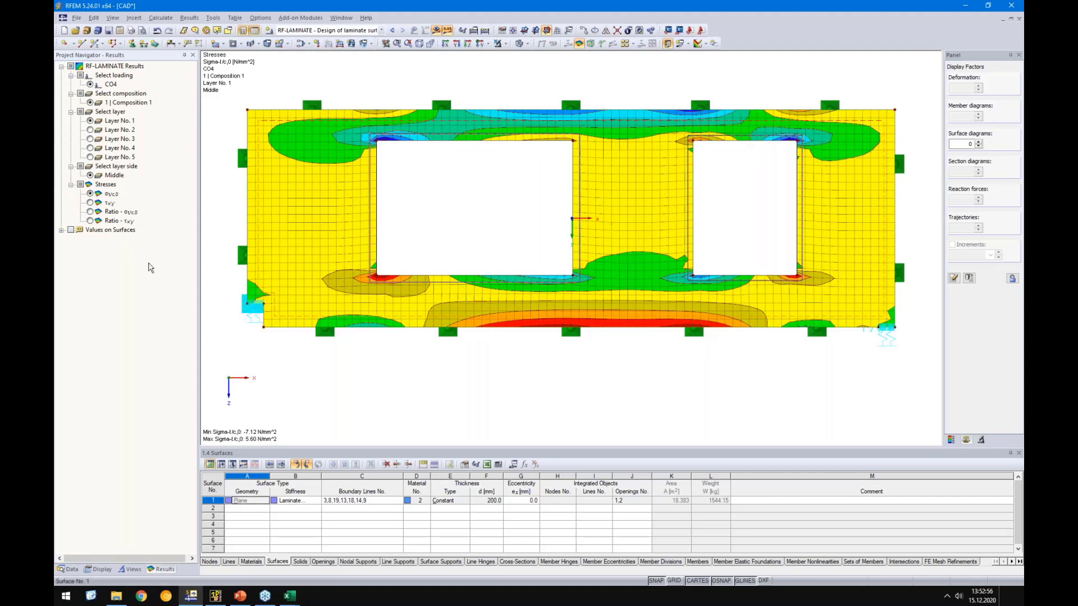
click(89, 202)
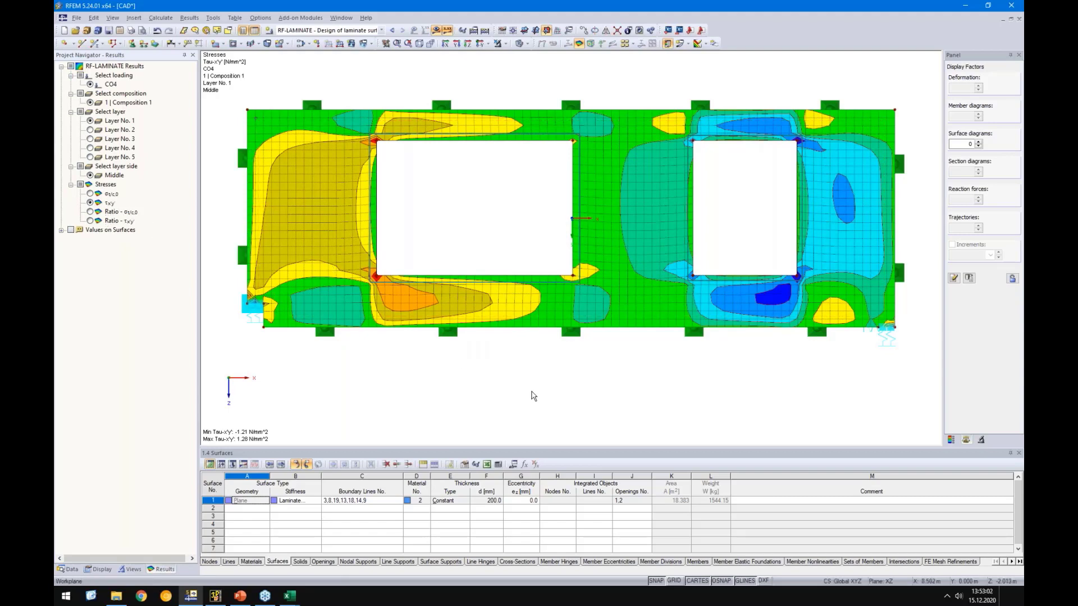
Step: In RF-LAMINATE's details, add the middle-layer interactions int(τtor,x+τx+τxz) and int(τtor,y+τy+τyz), and display the x-direction interaction ratio for layer 1 on the wall
click(950, 439)
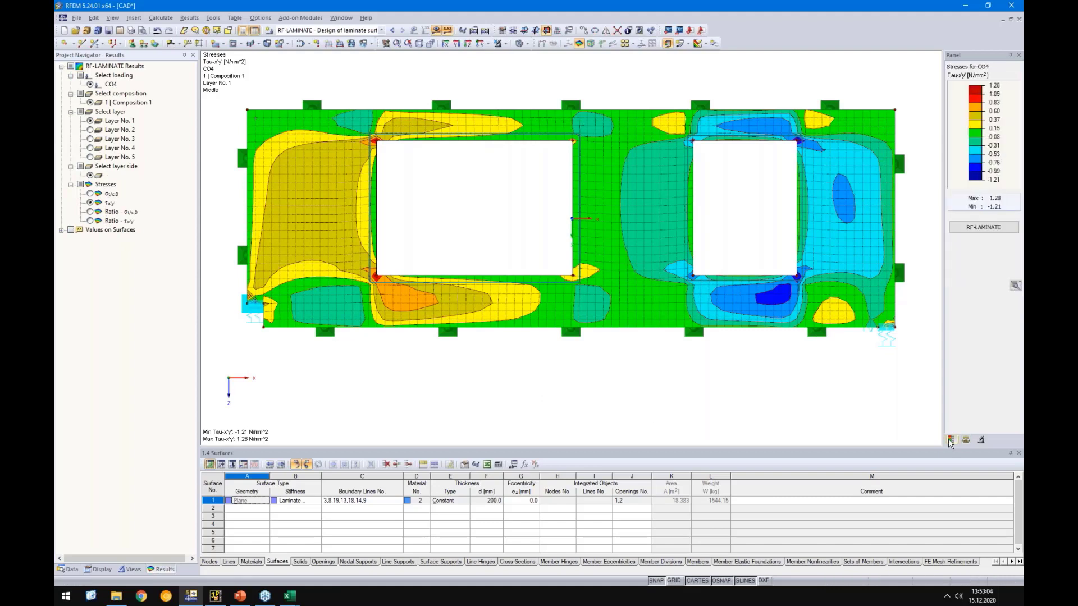
click(977, 229)
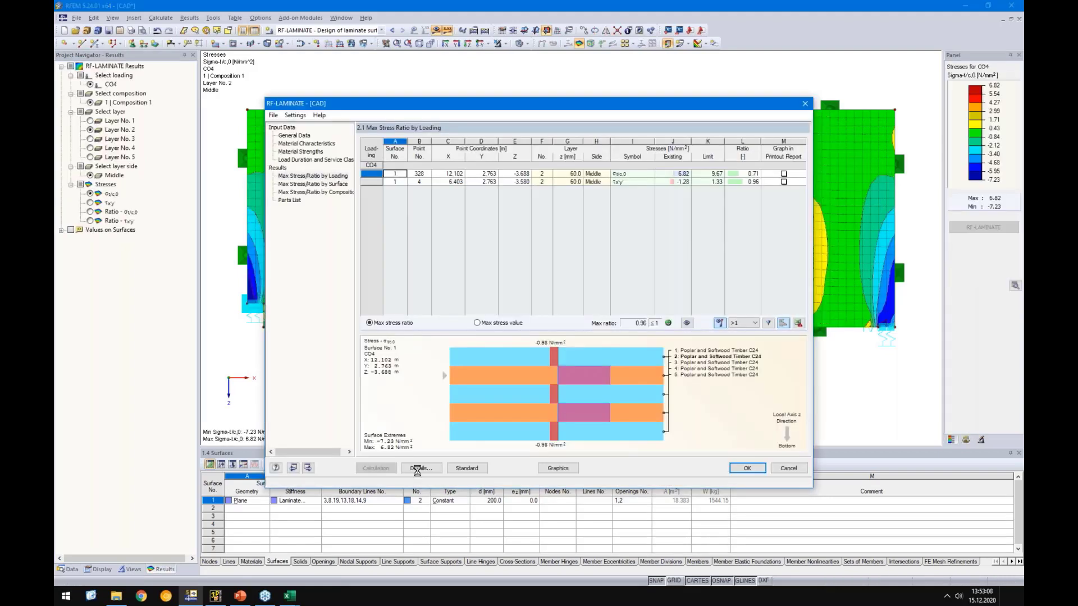
click(418, 468)
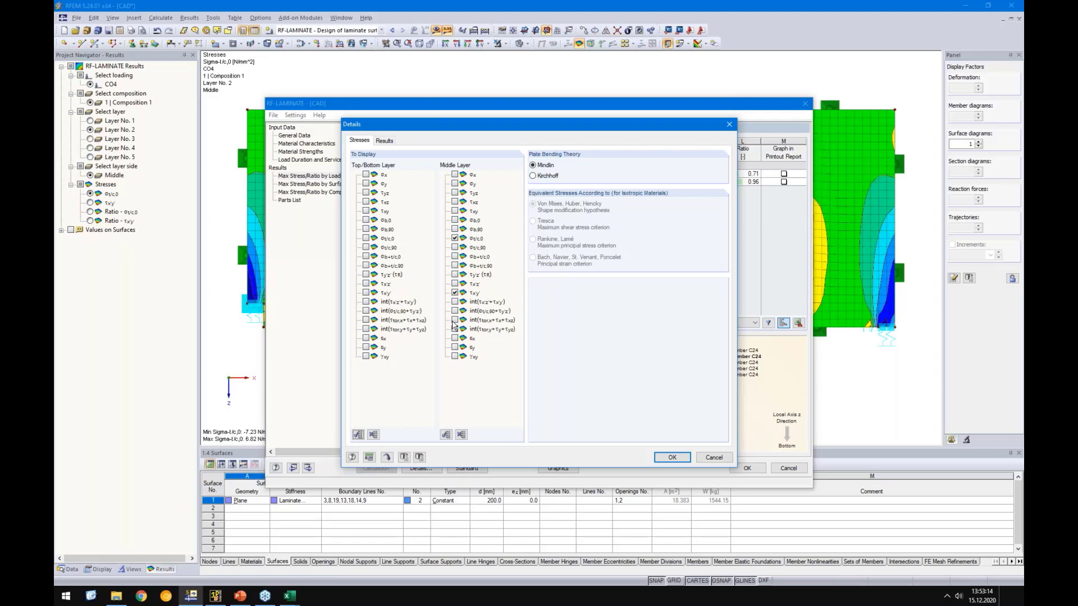
click(455, 320)
click(455, 329)
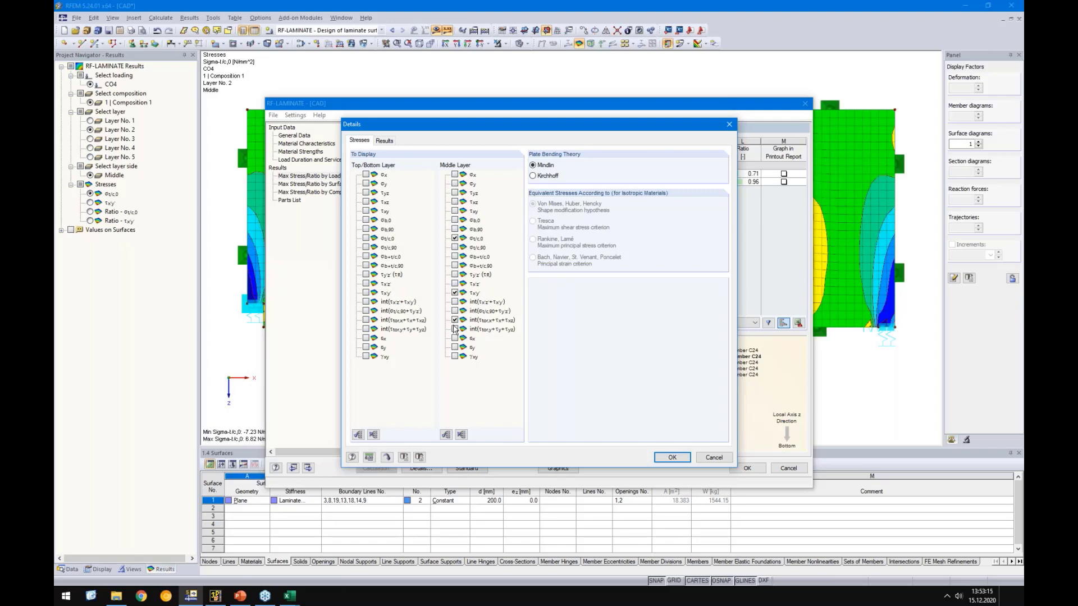
click(664, 459)
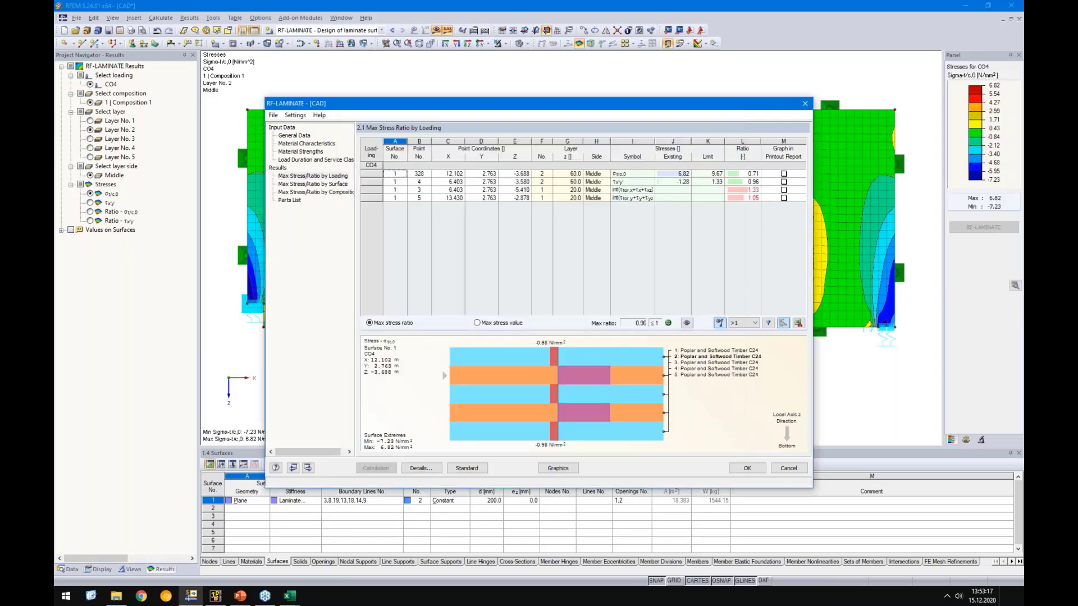
click(744, 190)
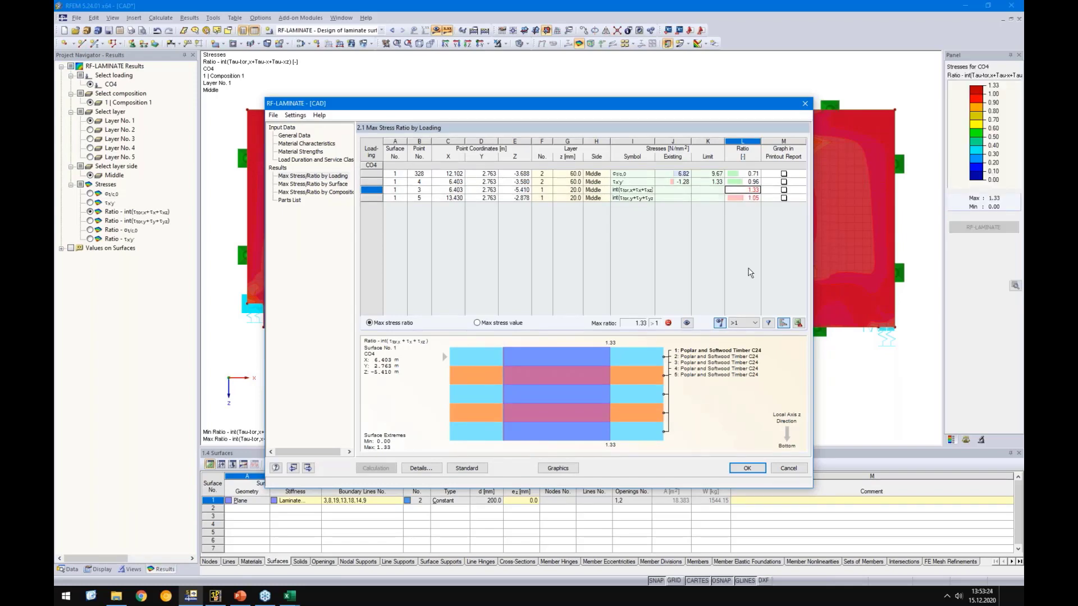
click(742, 469)
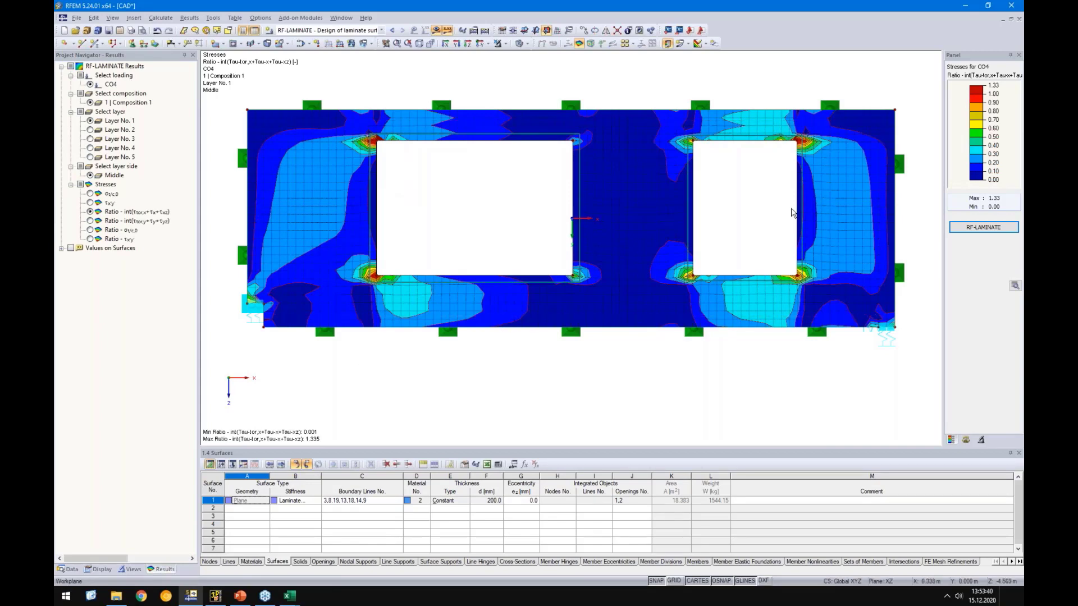
Step: Set the lowest isoband value to 1.00, refill the scale and examine the ratio peaks at the opening corners
double_click(978, 131)
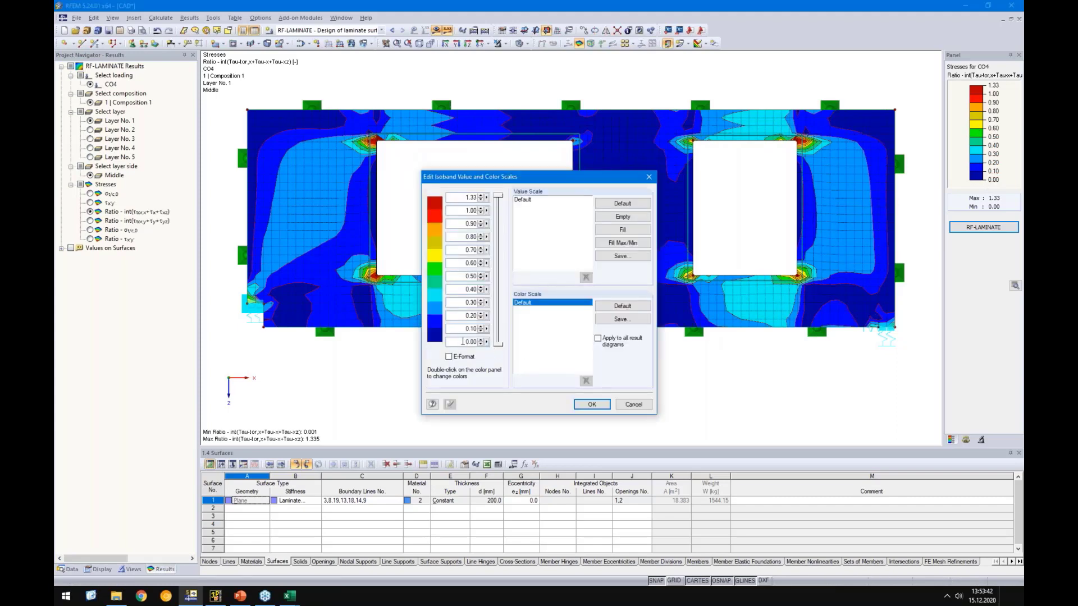
text(1)
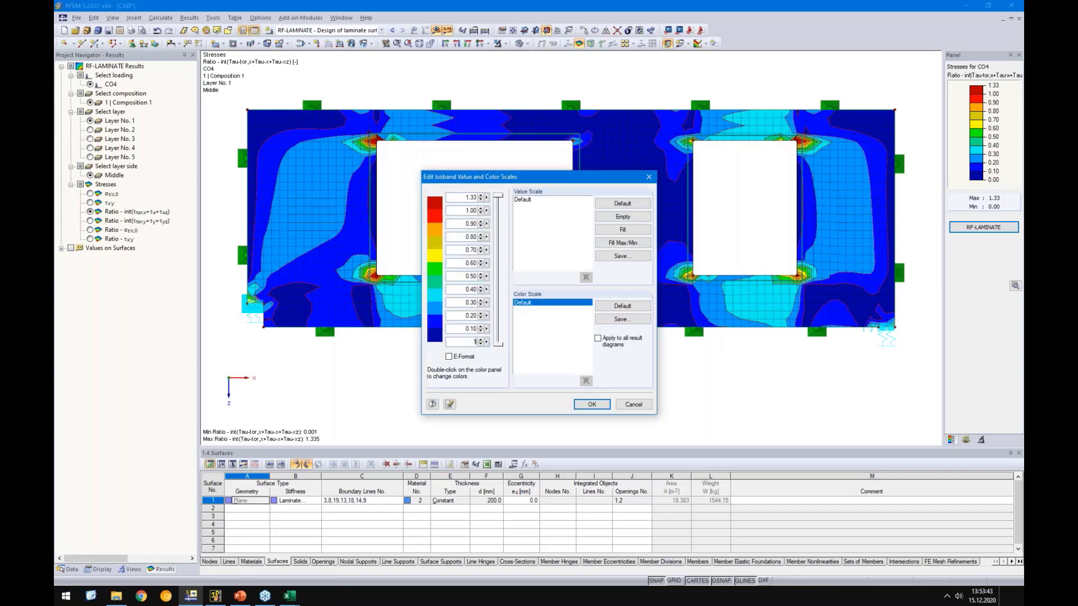
click(623, 229)
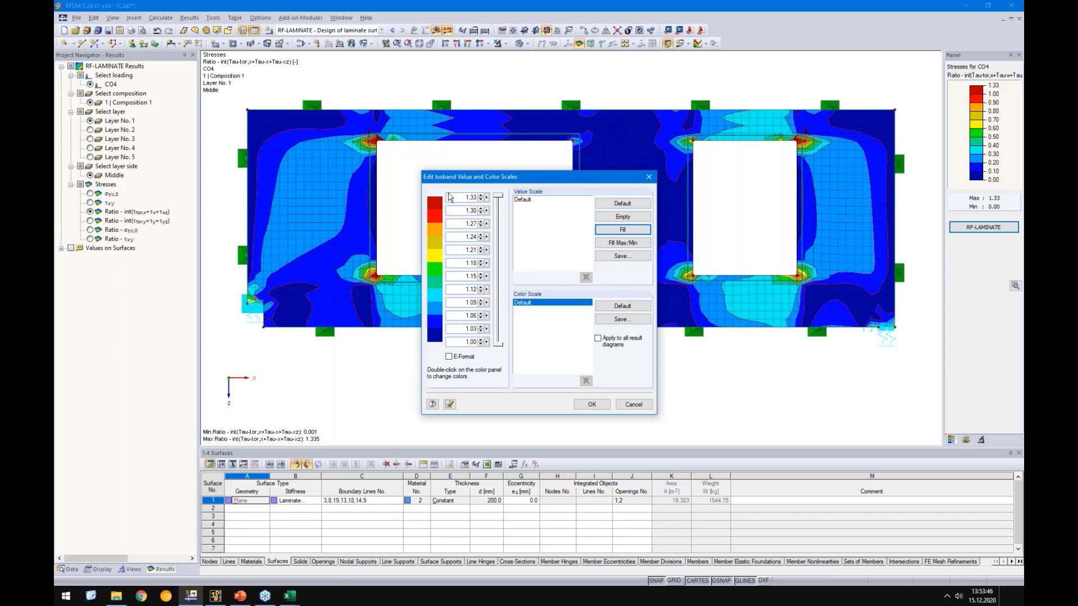
click(591, 404)
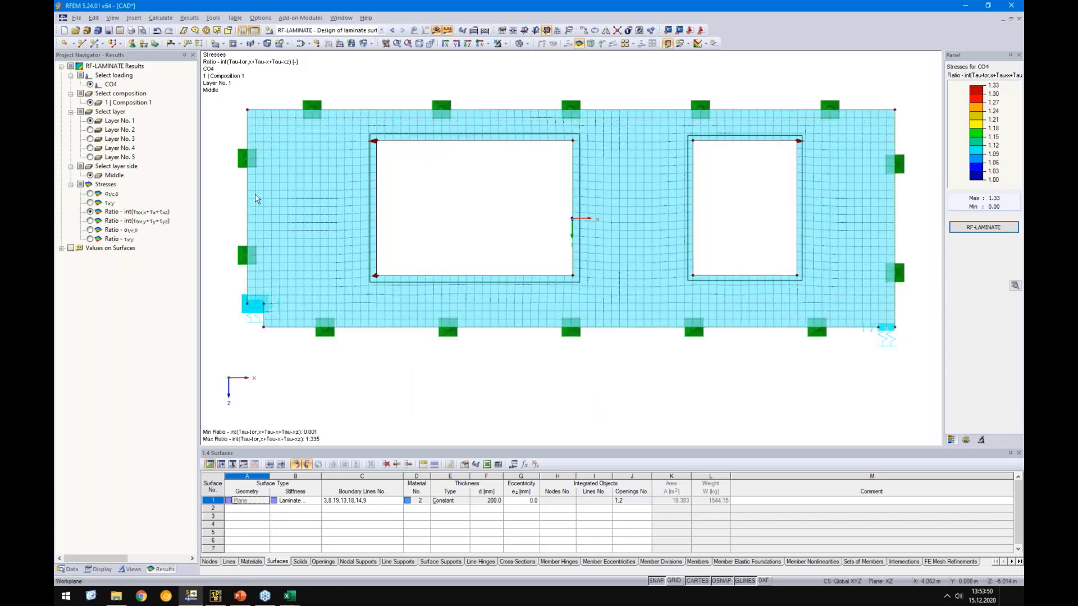
click(758, 140)
scroll(503, 224, up, 5)
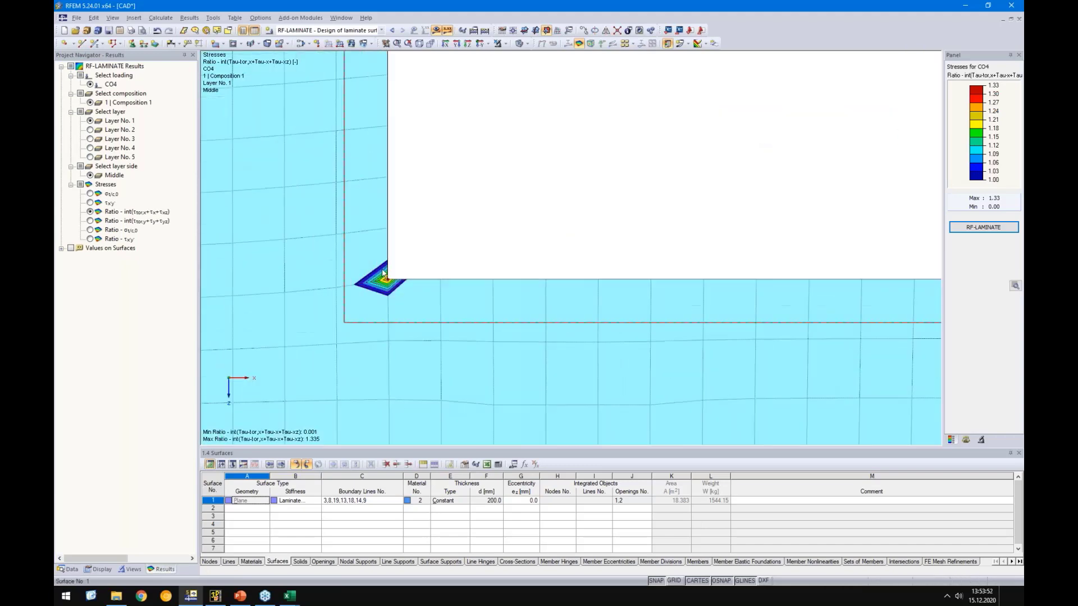
scroll(490, 199, down, 6)
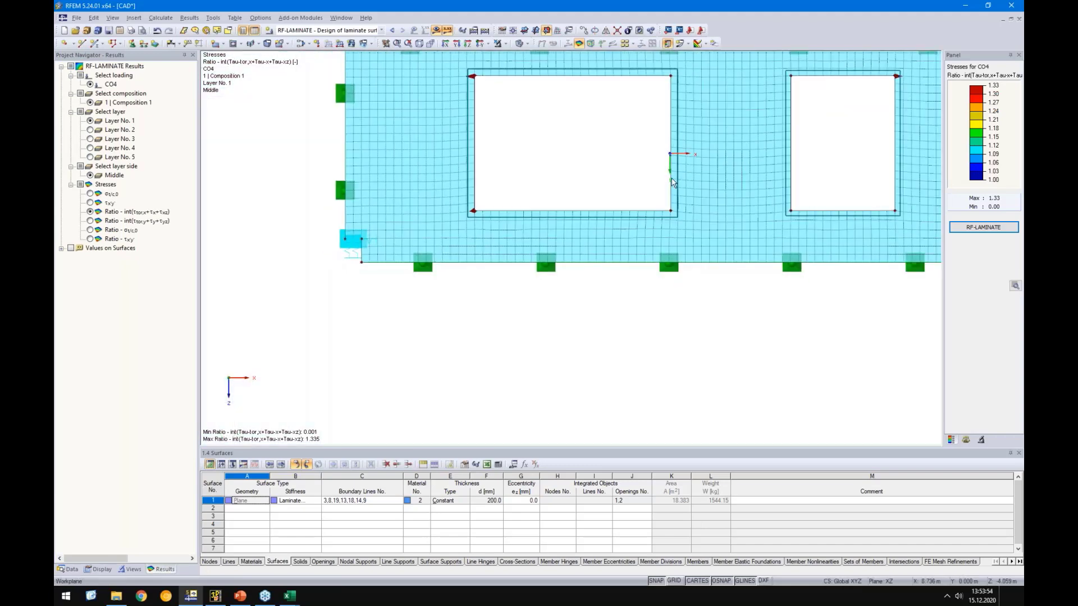
middle_drag(490, 199, 404, 284)
Step: Rescale the isoband values to run from 0.00 to 1.00 and examine the ratio peaks at the opening corners
double_click(981, 134)
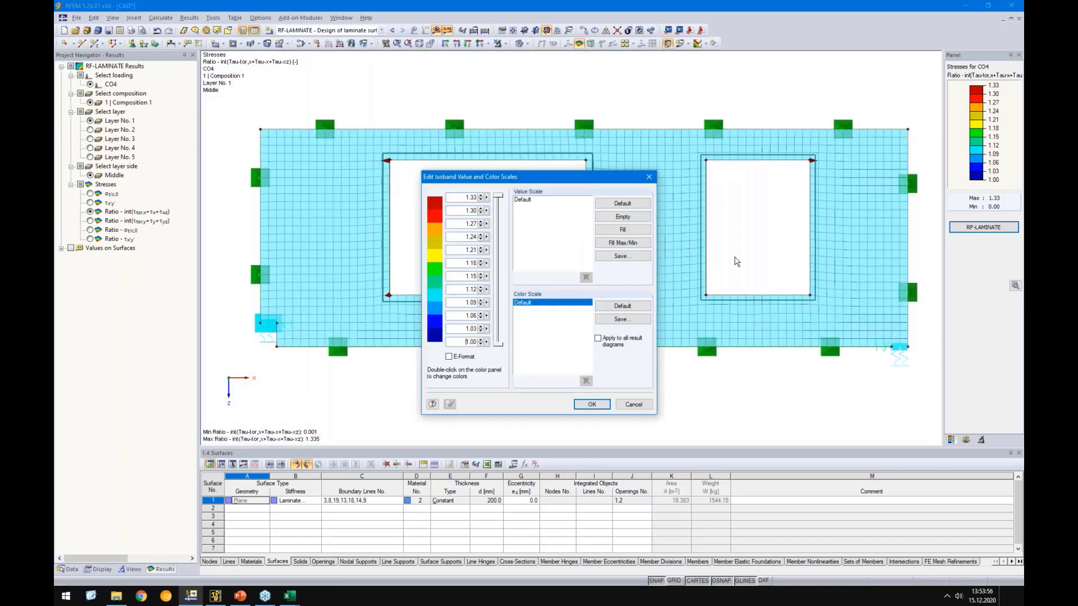
text(0)
click(471, 198)
click(592, 404)
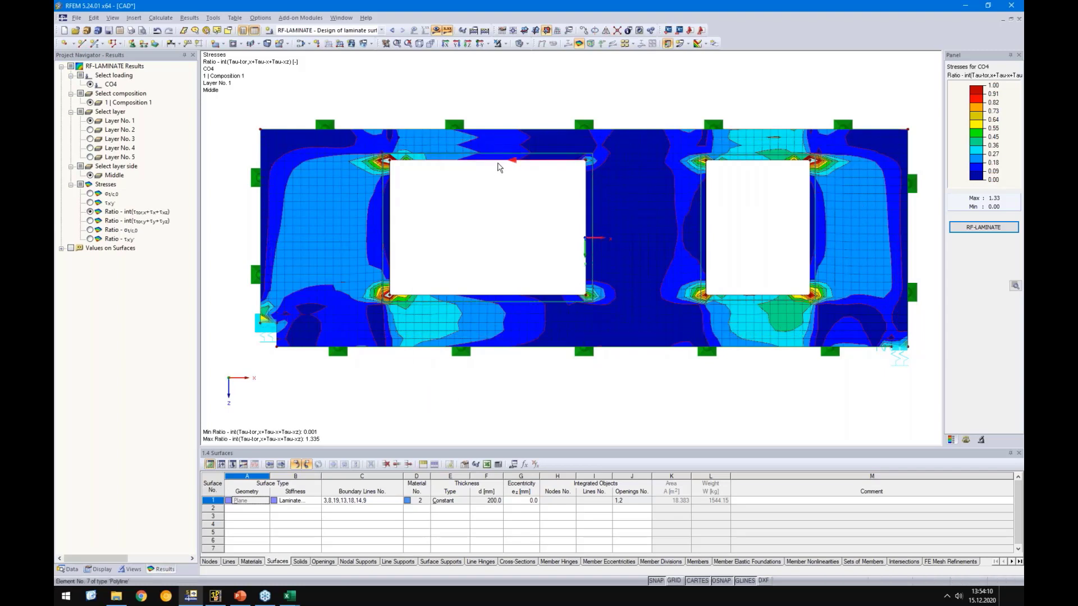
scroll(393, 163, up, 5)
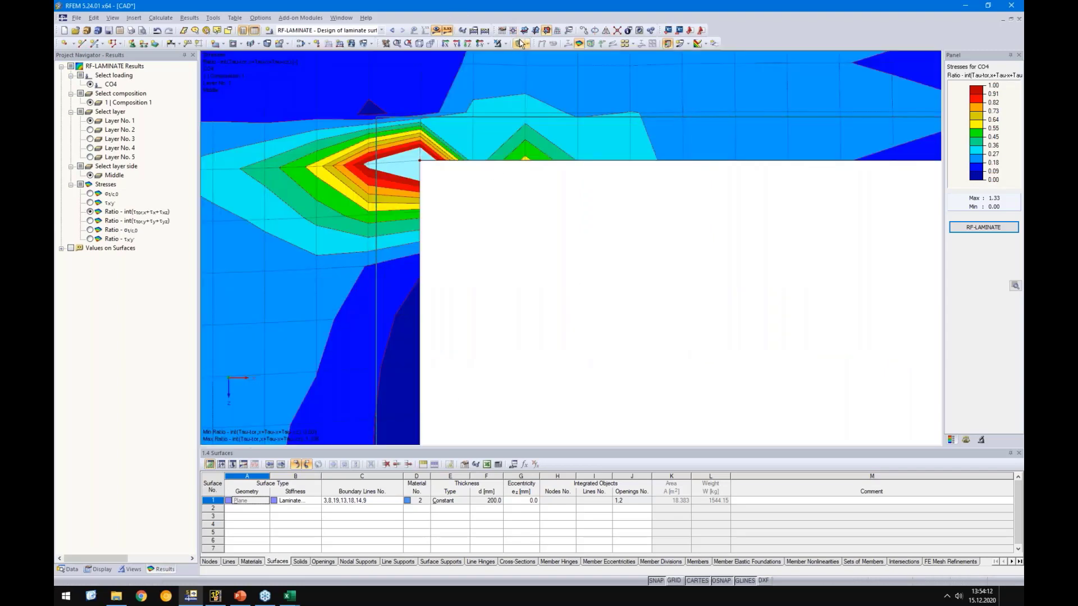
scroll(429, 162, down, 5)
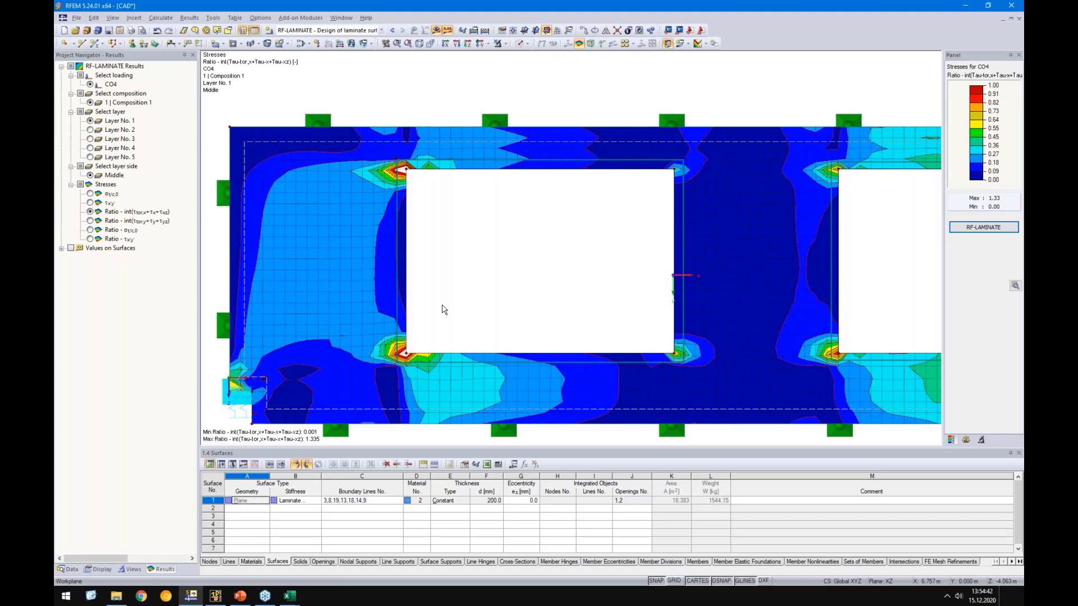
scroll(471, 291, down, 2)
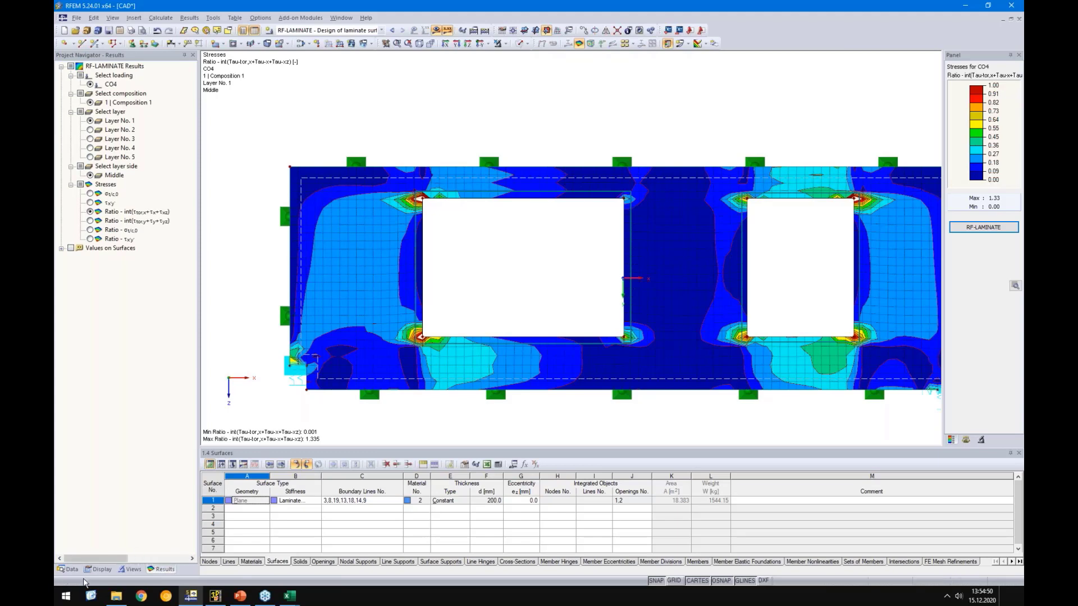
Step: Examine the strength parameters of the Orthotropic Plastic 3D model in a new material, and discard the material
click(71, 568)
scroll(111, 148, up, 10)
scroll(110, 147, up, 3)
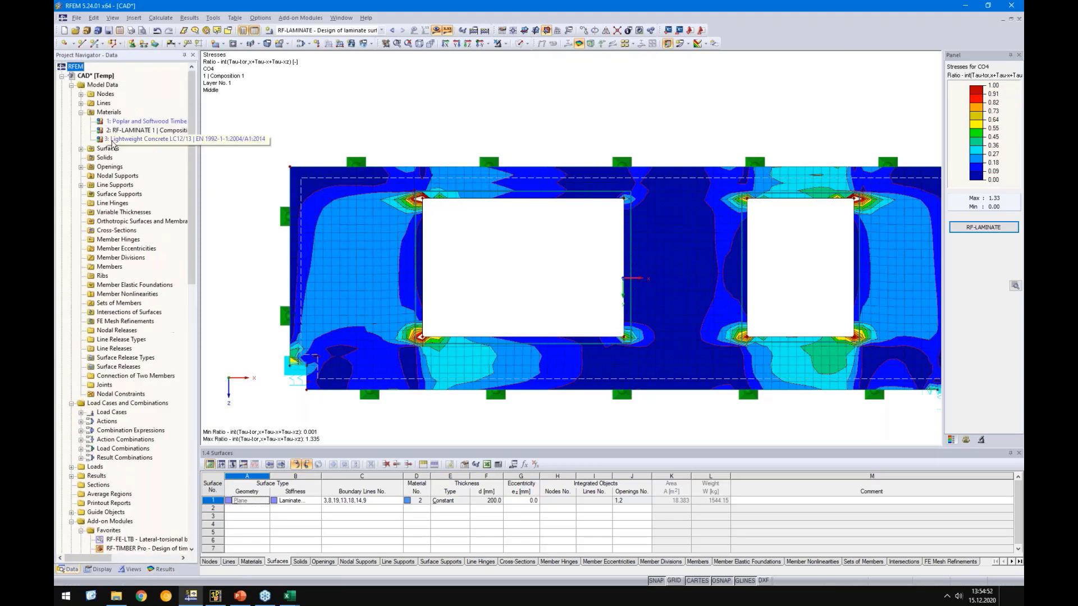
right_click(103, 113)
click(134, 130)
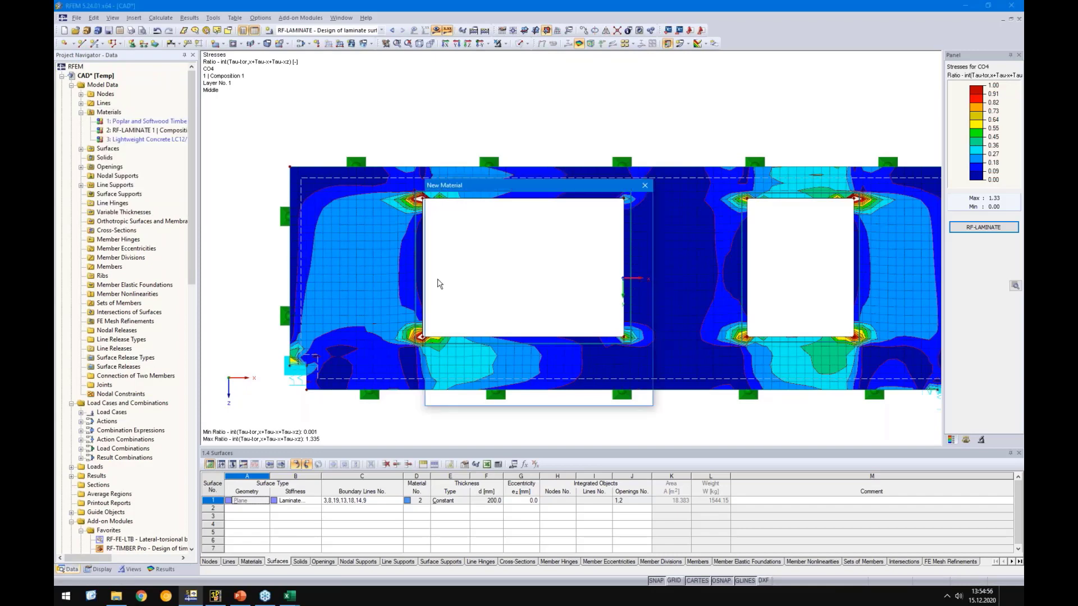
click(491, 344)
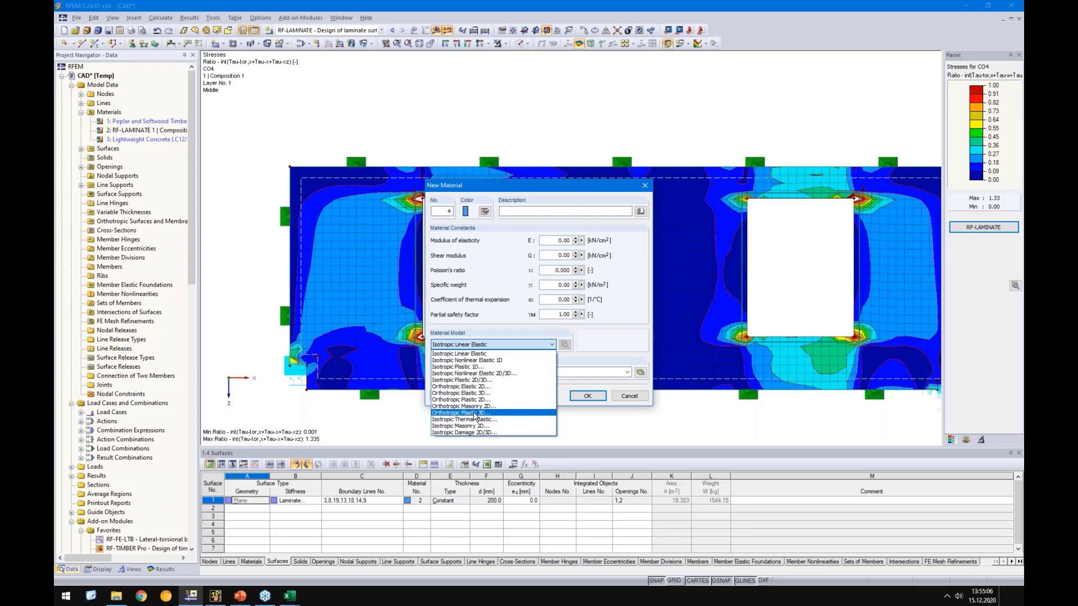
click(476, 413)
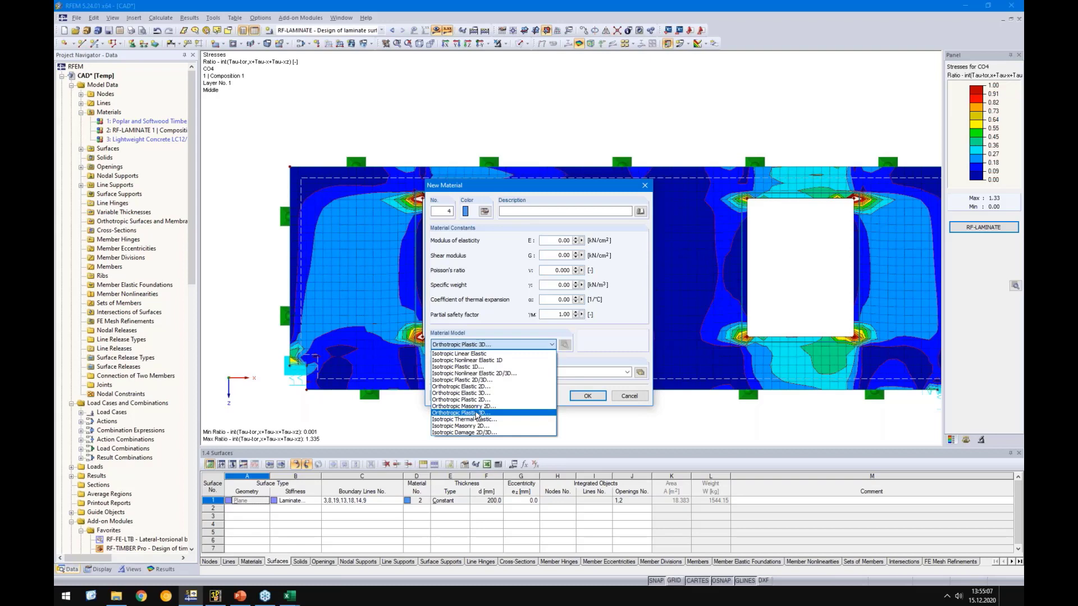
click(470, 272)
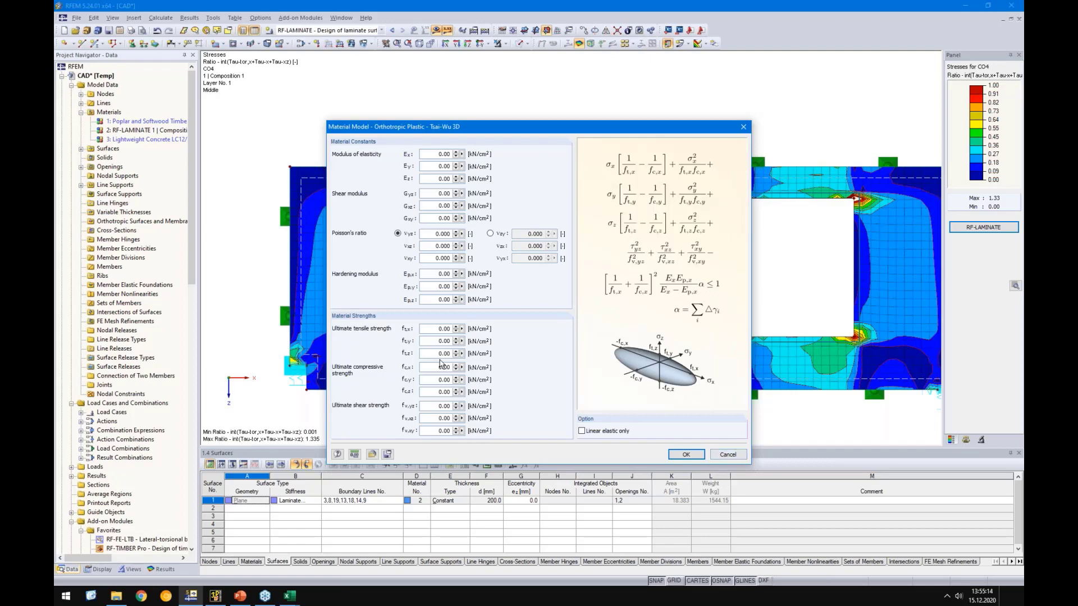
drag(431, 330, 469, 332)
click(732, 456)
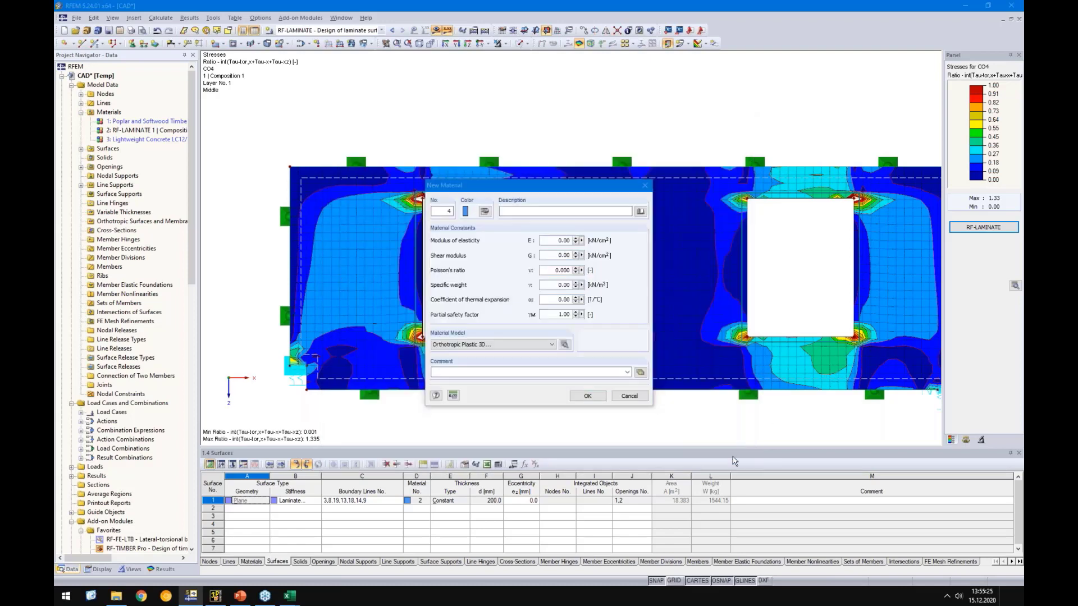
click(629, 396)
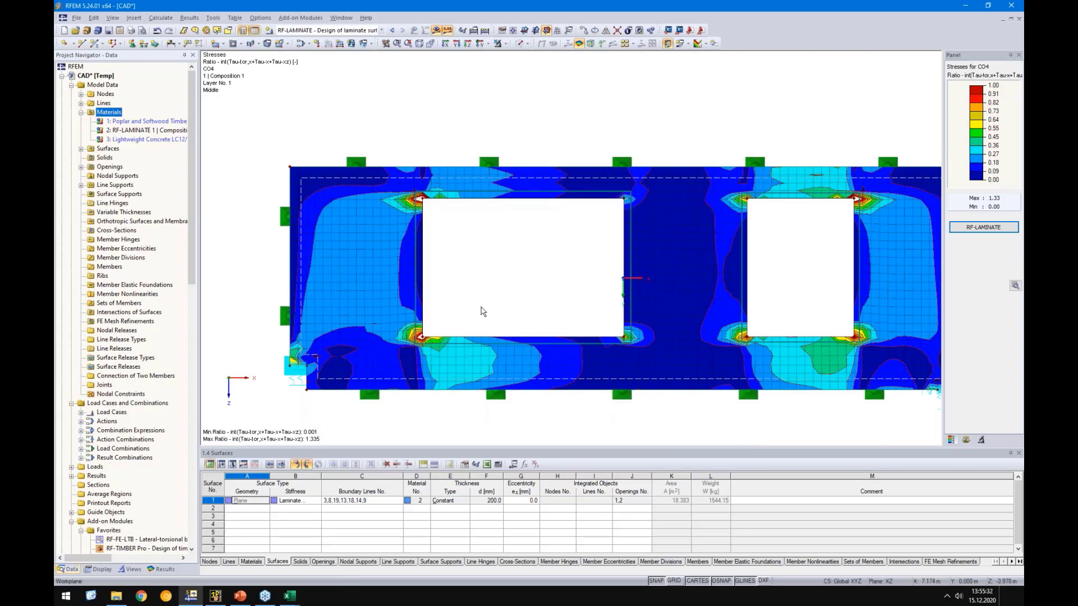
Step: View the whole wall, switch to the PowerPoint presentation and review slides 11 and 12 of the timber wall overview
scroll(483, 311, down, 2)
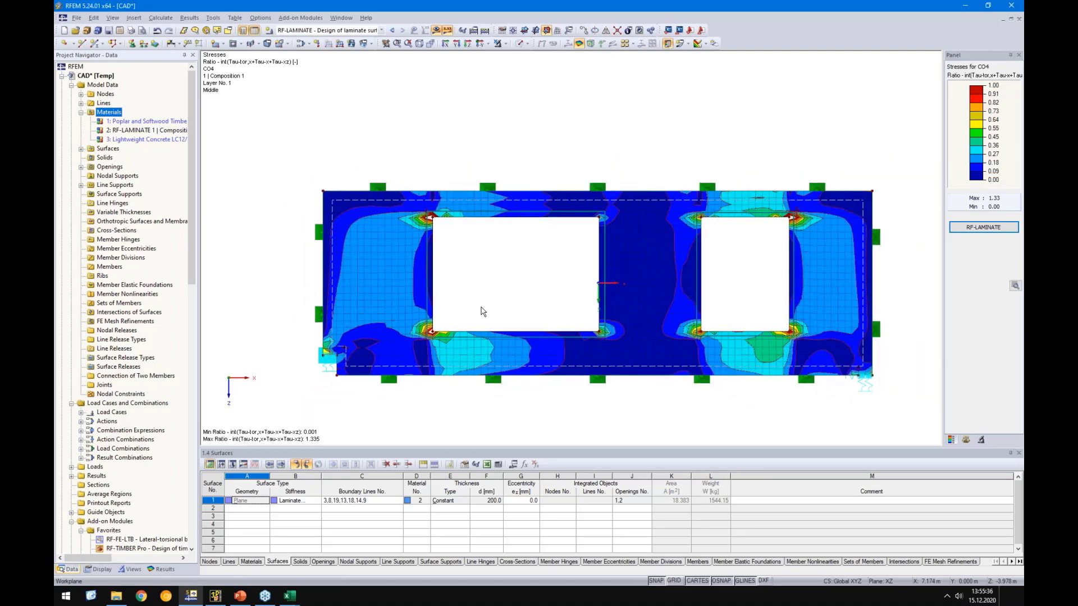
middle_drag(486, 300, 469, 262)
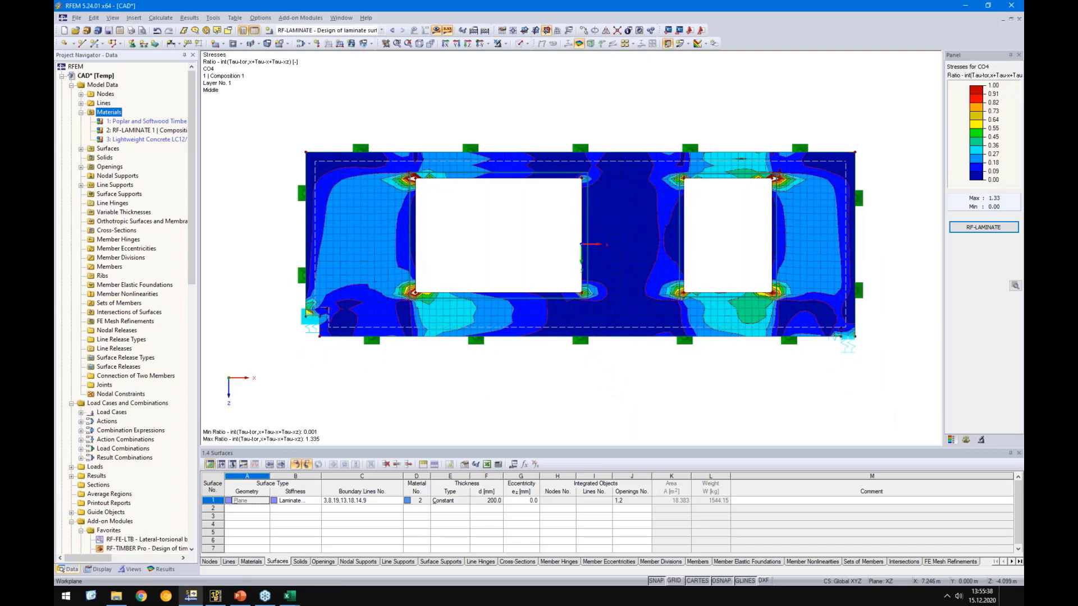
key(alt+Tab)
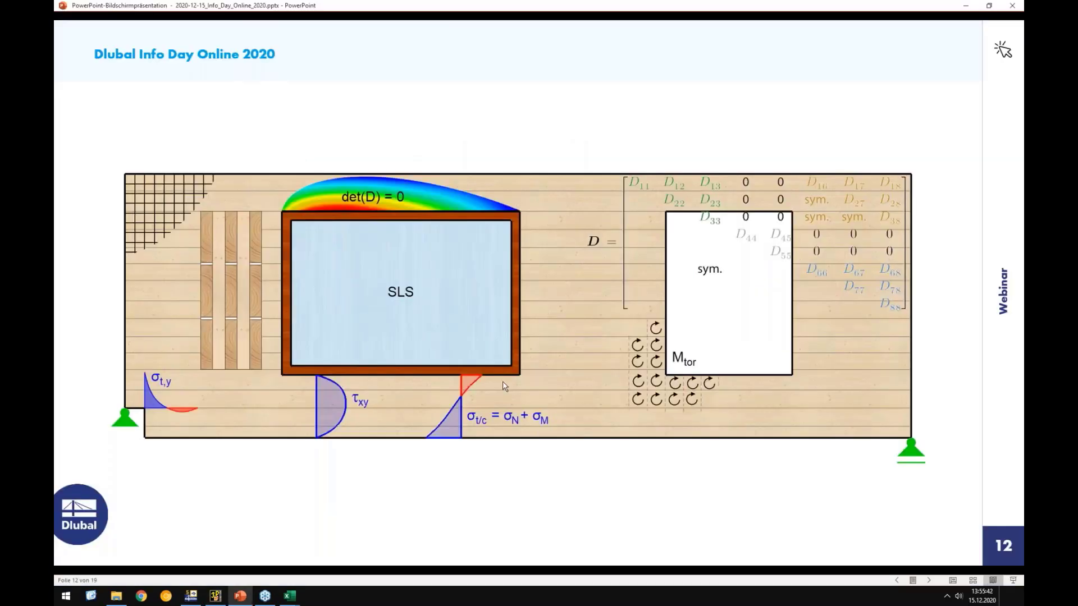
key(Right)
key(Left)
key(Left)
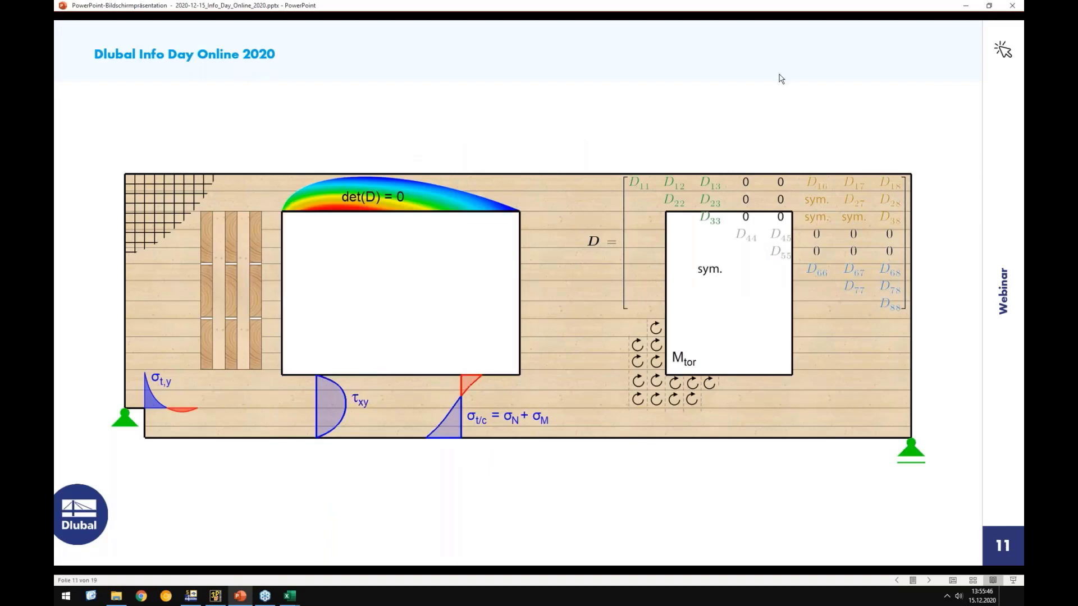
Step: Switch to RFEM, review the load cases and combinations offered in the RF-STABILITY module, and exit it without saving
click(191, 596)
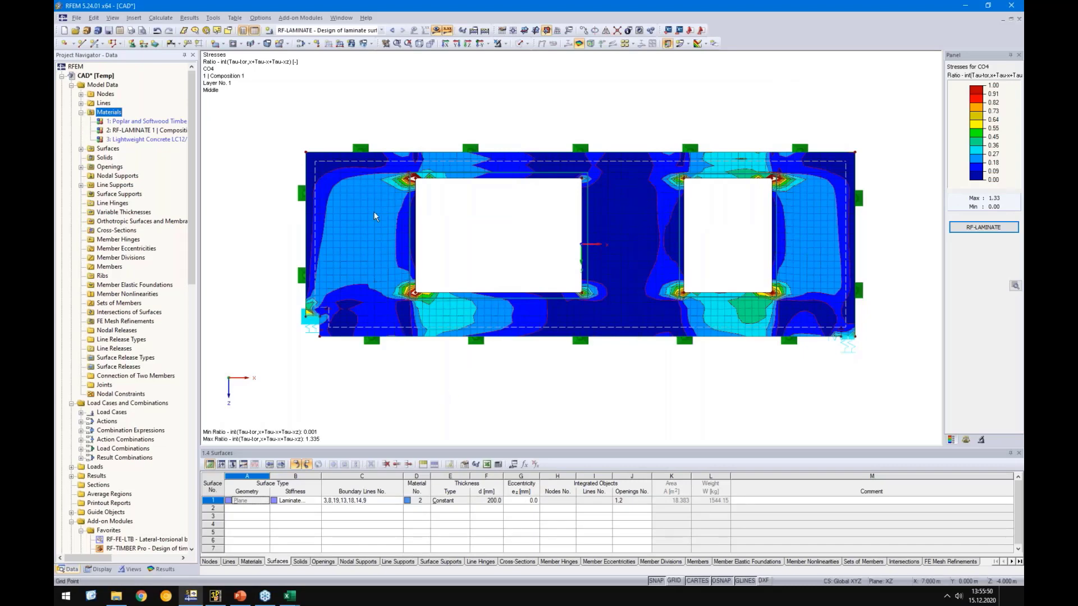
scroll(94, 492, down, 4)
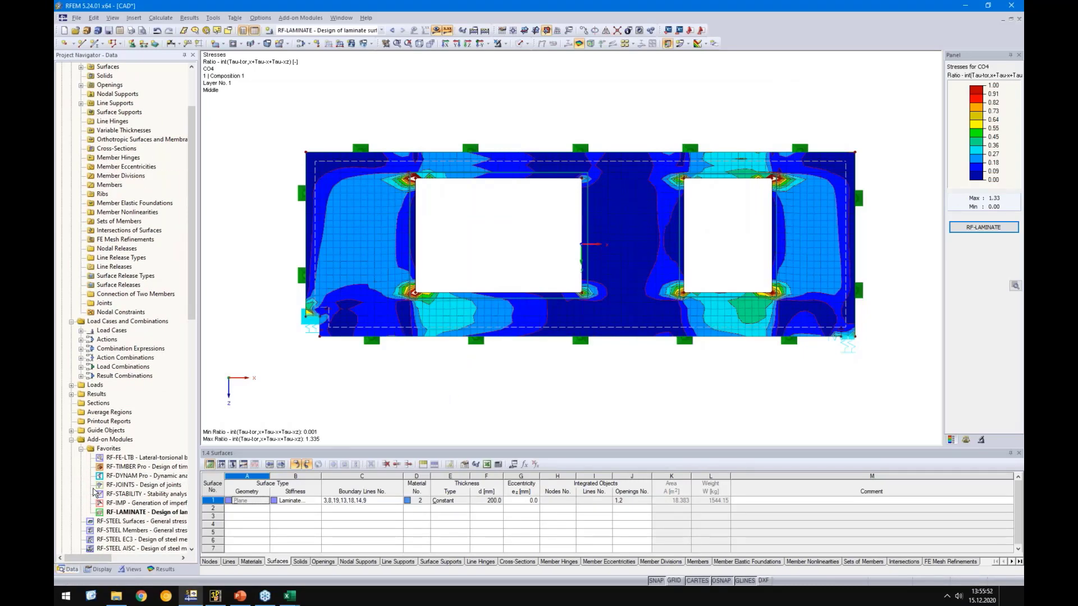
double_click(127, 468)
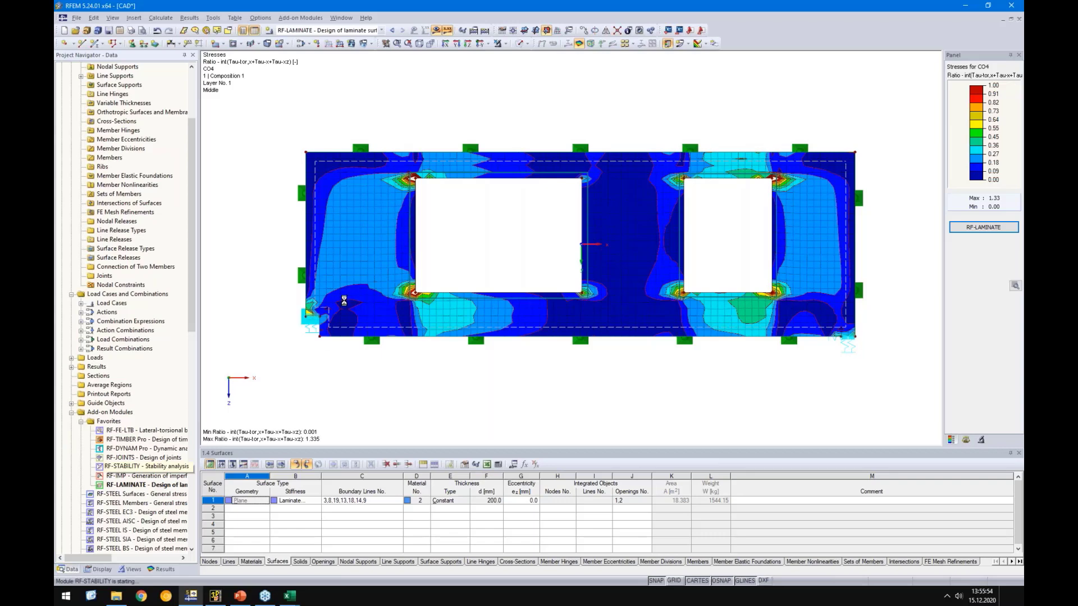
click(540, 316)
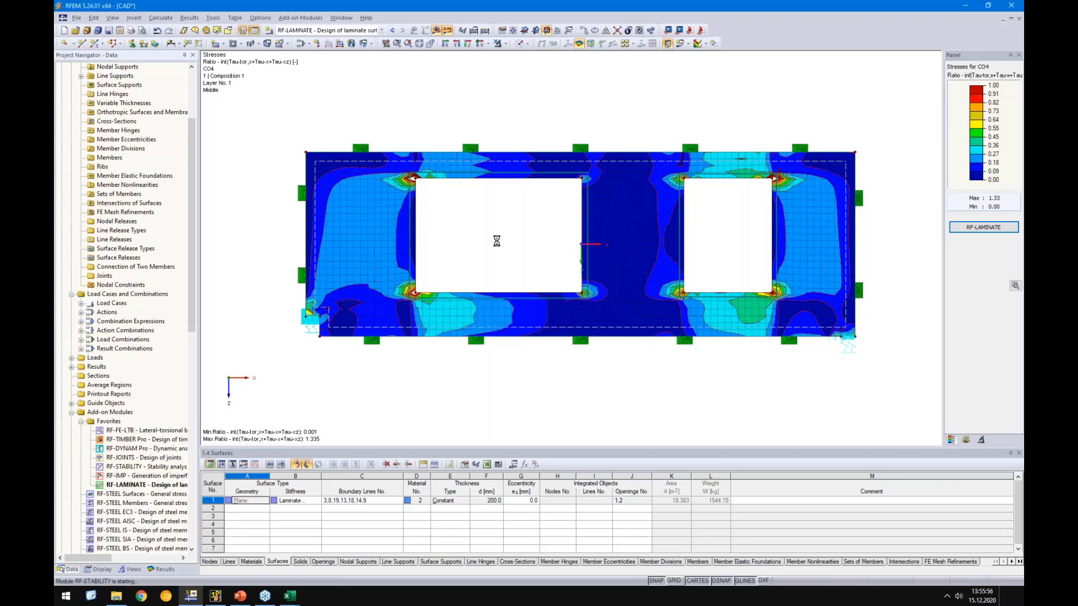
click(449, 239)
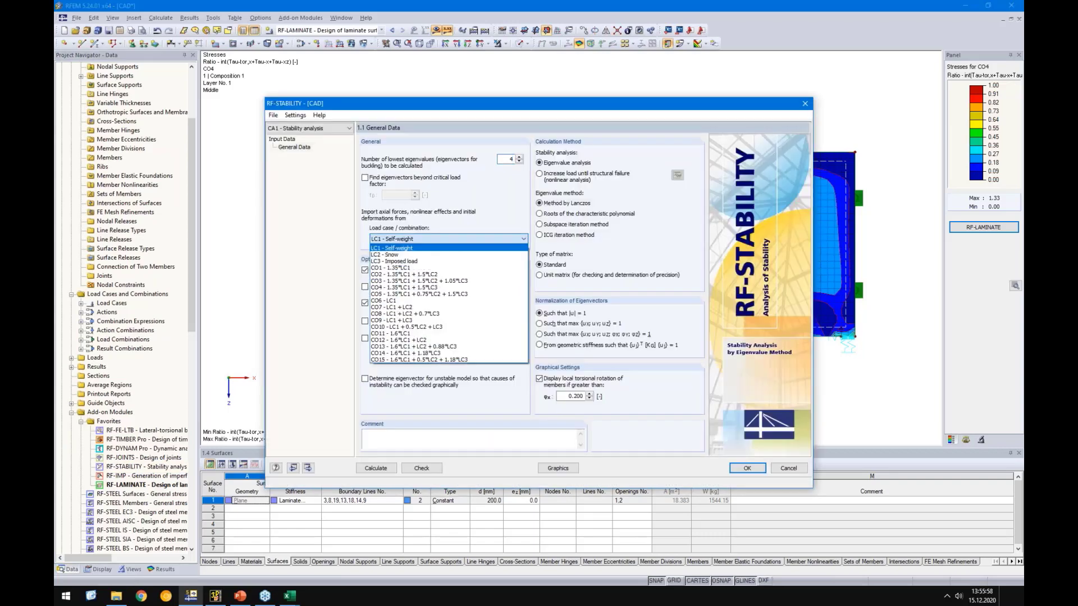
click(771, 468)
click(771, 469)
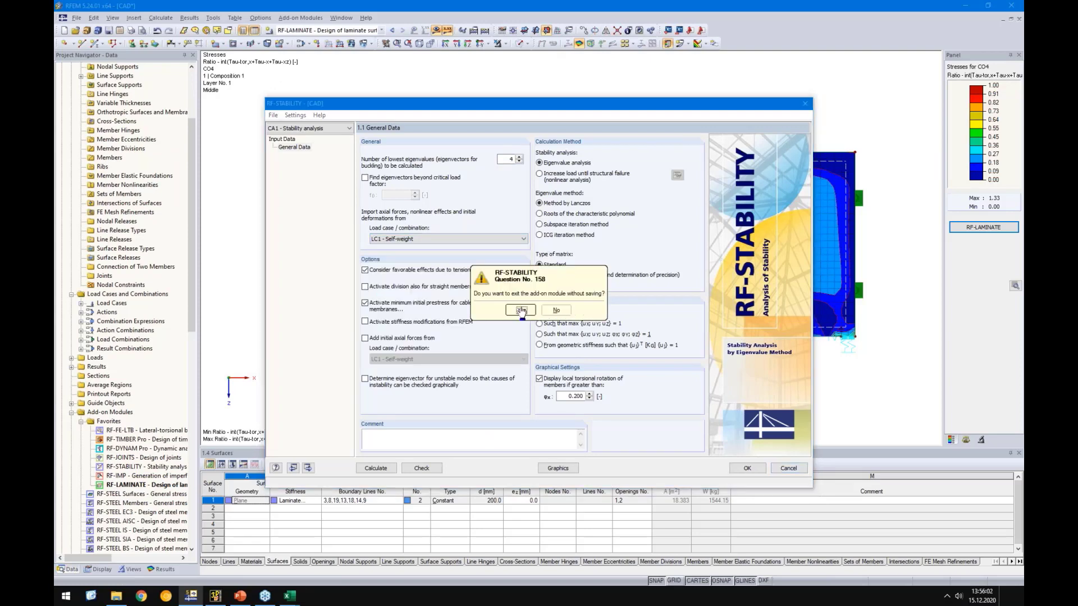
click(521, 310)
Step: Calculate load combination CO1 - 1.35*LC1 and display its basic internal force nx on the wall
click(308, 32)
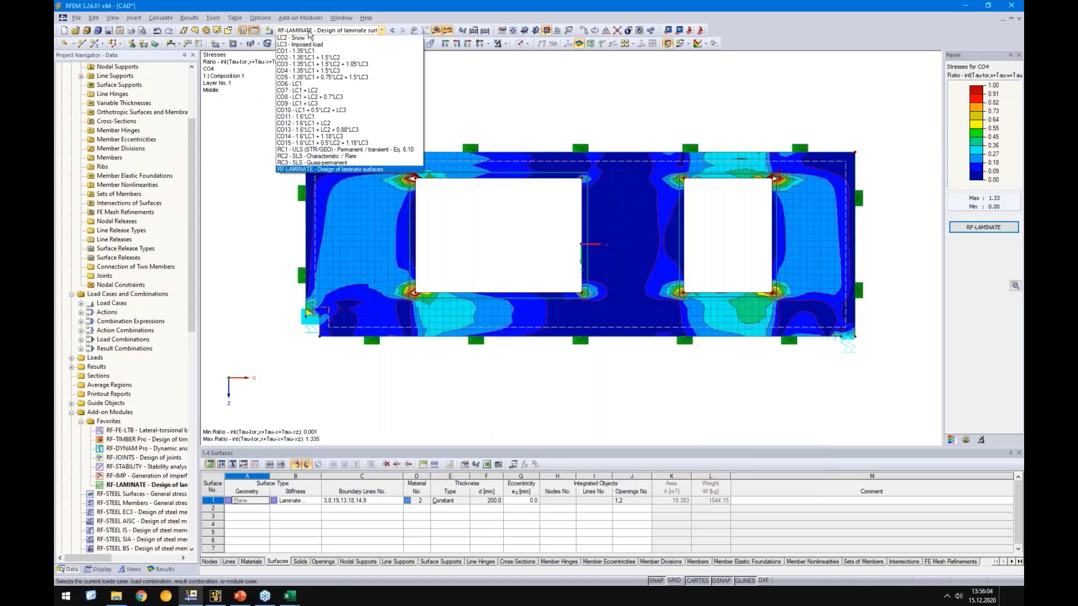
click(303, 51)
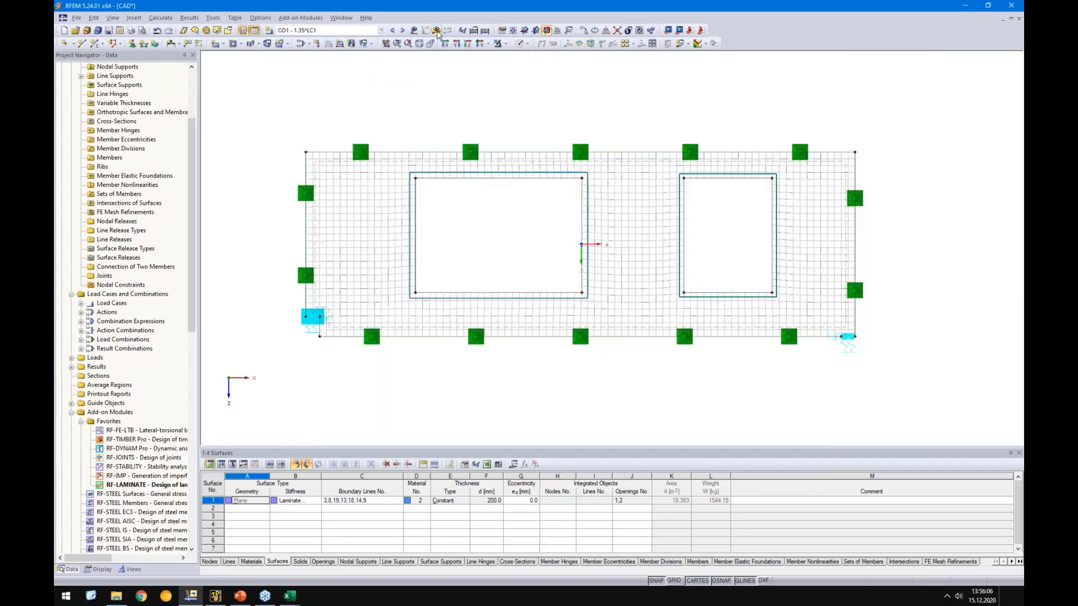
click(437, 31)
click(517, 313)
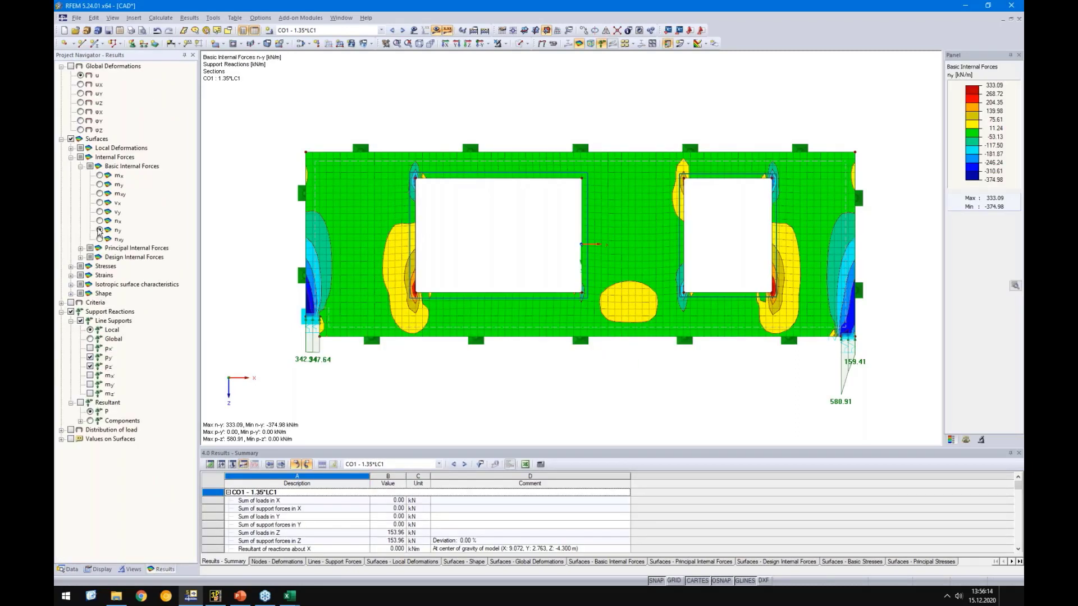
click(100, 221)
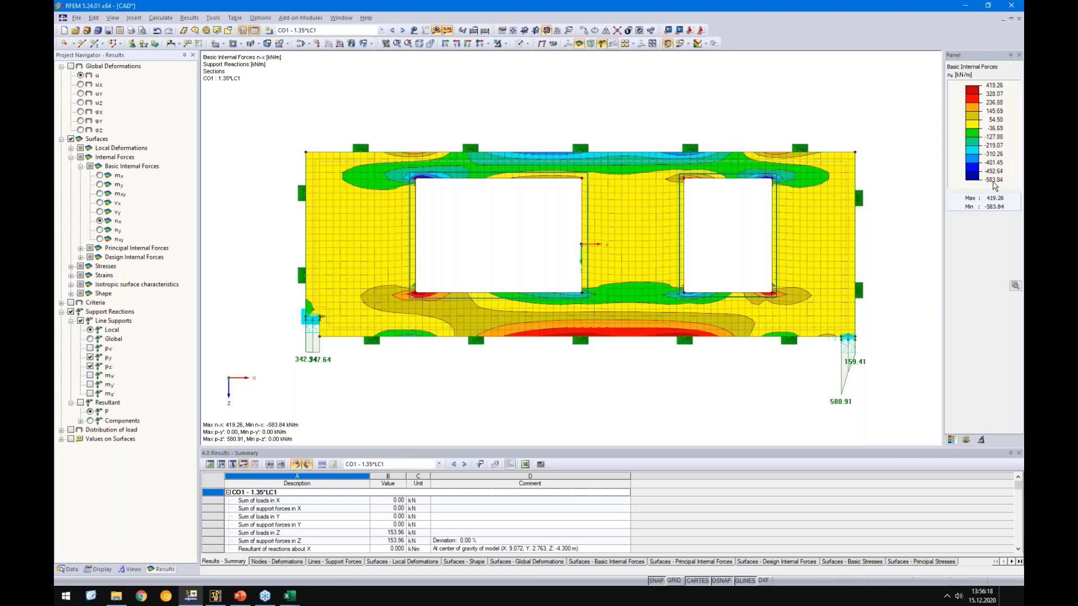
Step: Calculate load combinations CO2 and CO3 and examine their nx internal forces on the wall
click(353, 42)
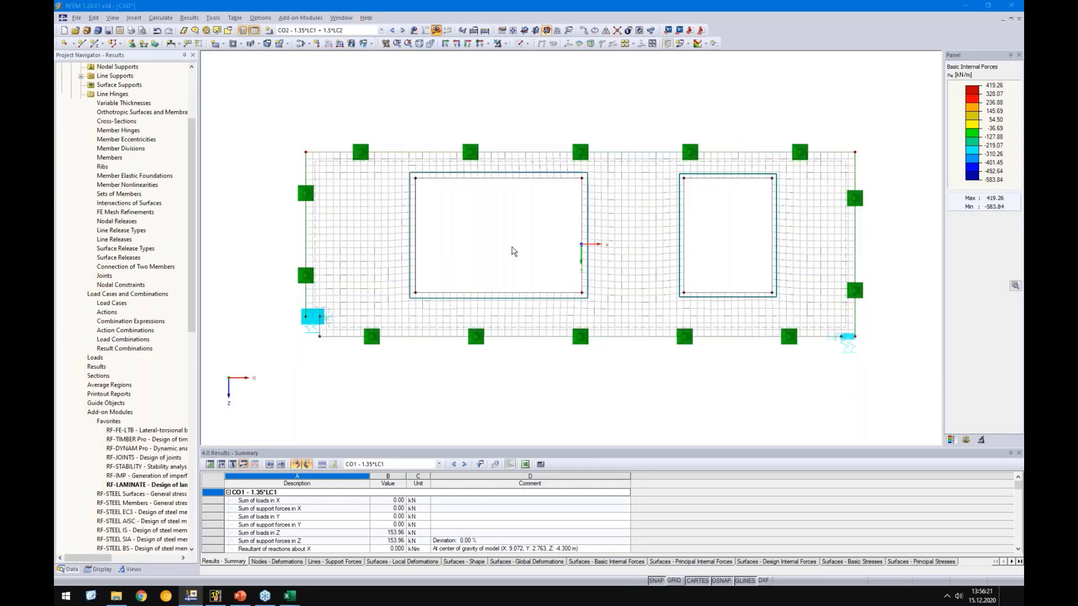
click(521, 317)
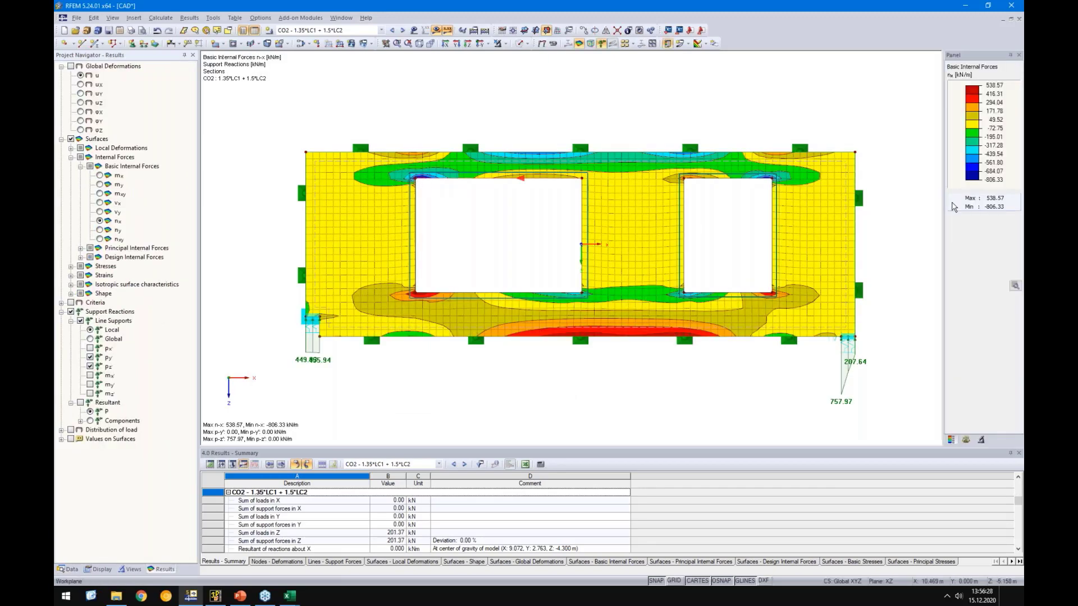
click(402, 30)
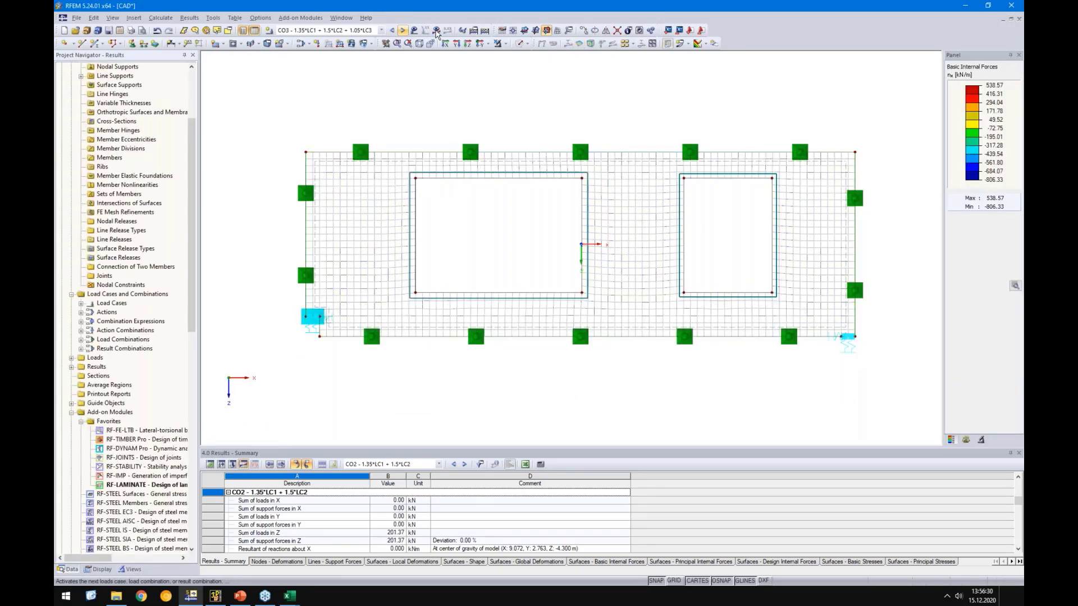
click(436, 31)
click(508, 311)
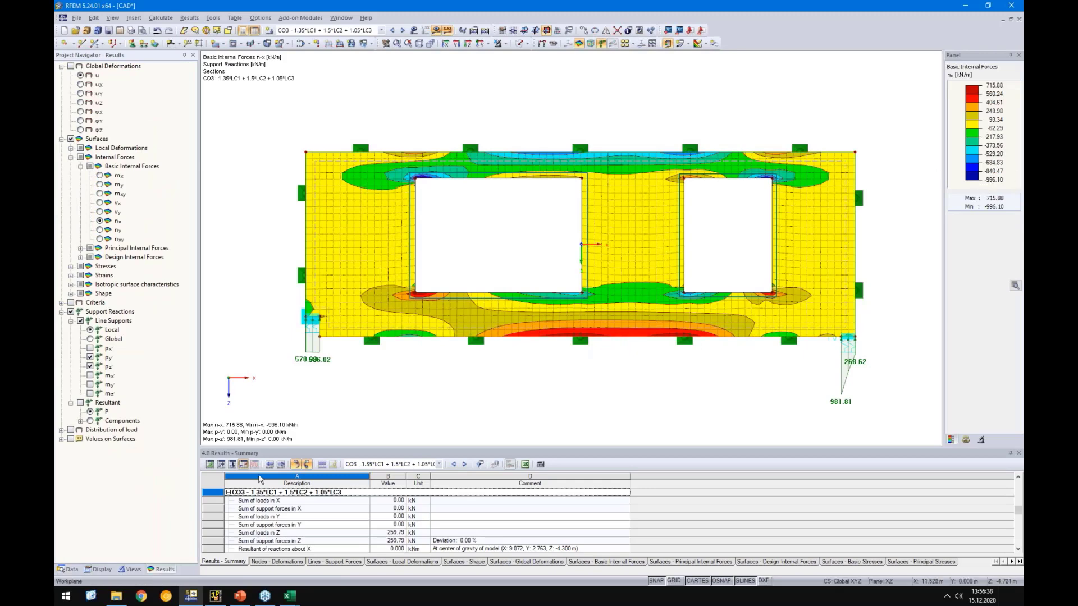
click(331, 33)
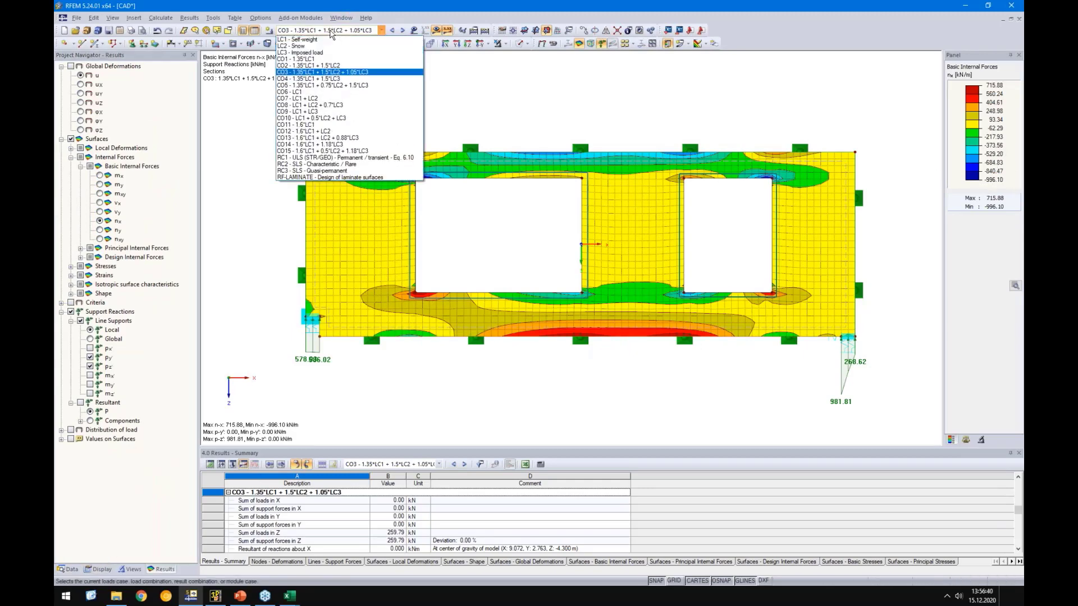
click(355, 31)
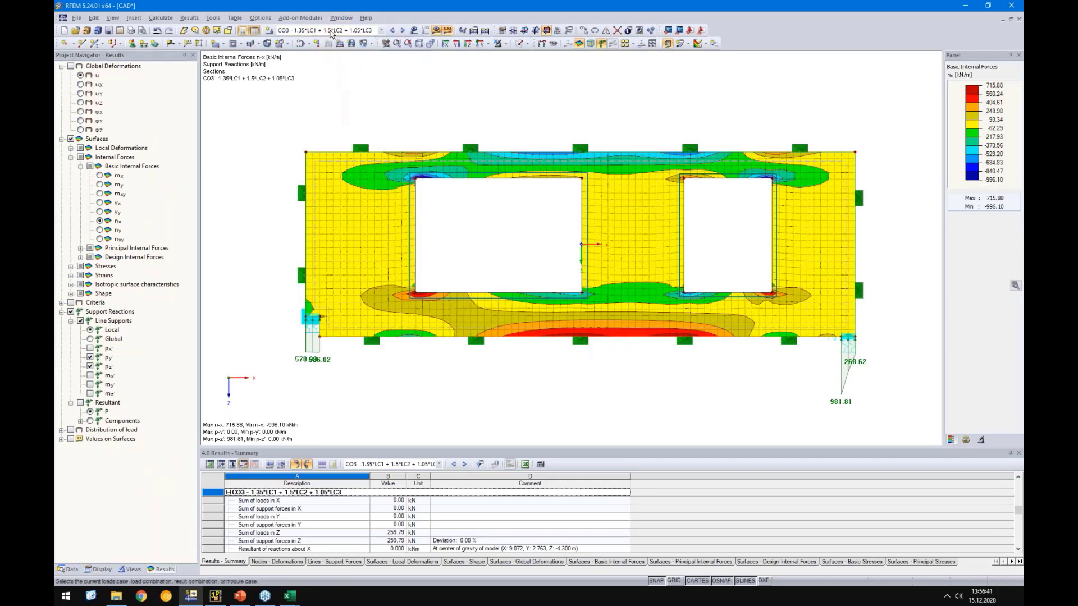
Step: Check the governing loading and maximum stress ratios in the RF-LAMINATE module, and close the module
click(69, 569)
double_click(115, 486)
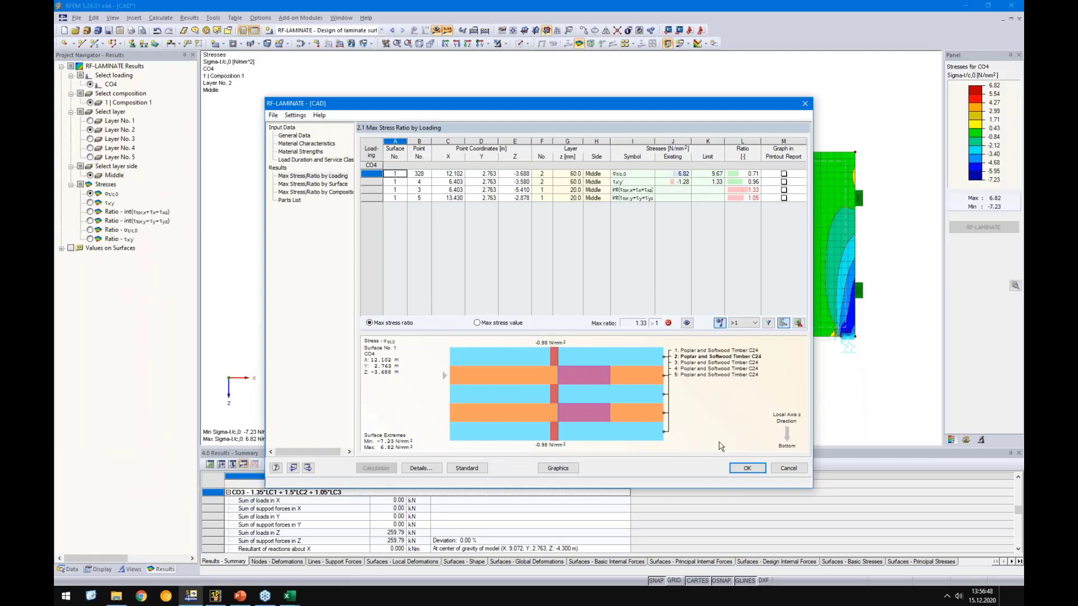
click(747, 468)
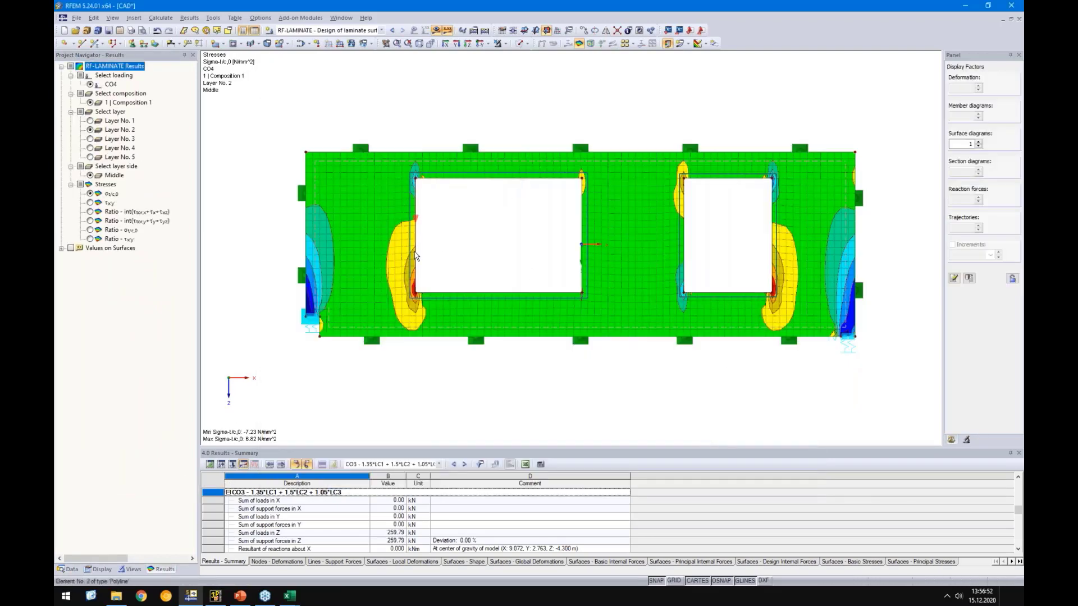
Step: Calculate the RF-STABILITY eigenvalue analysis with axial forces imported from load combination CO4 - 1.35*LC1 + 1.5*LC3
click(68, 569)
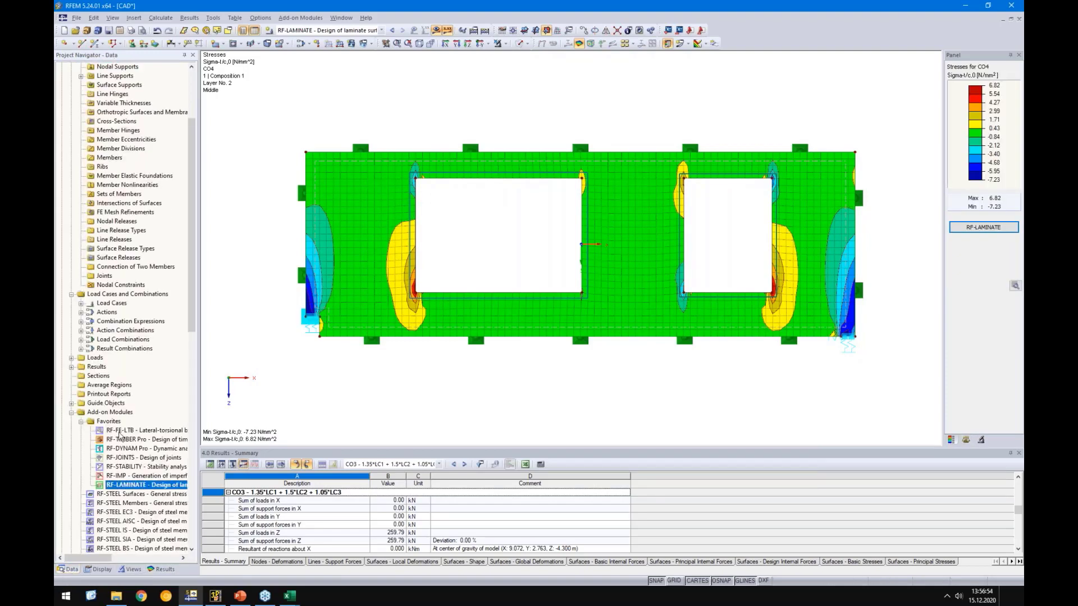
double_click(124, 465)
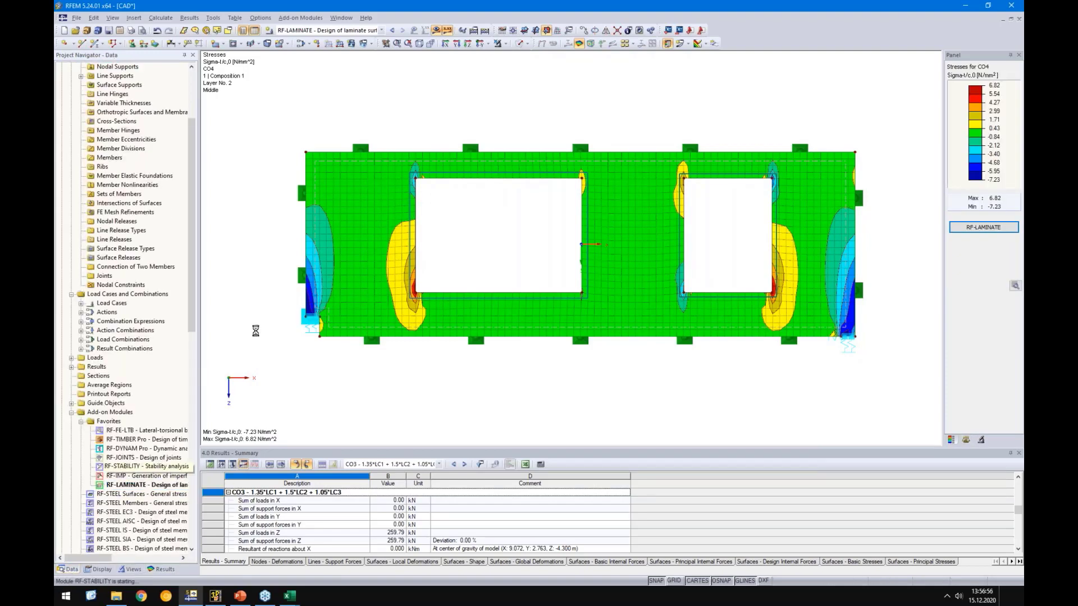
click(537, 317)
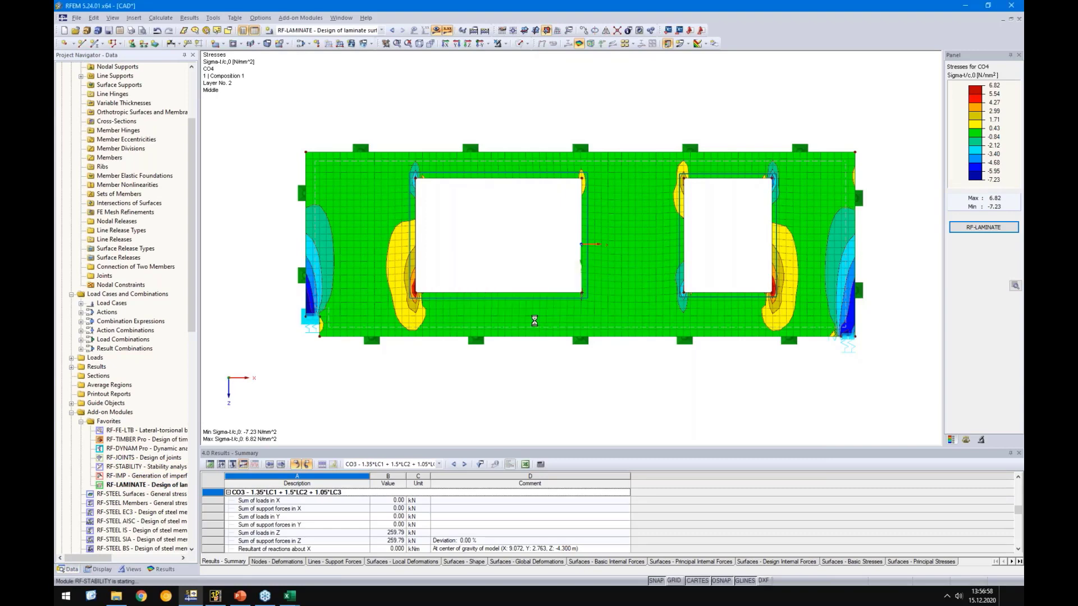
click(400, 238)
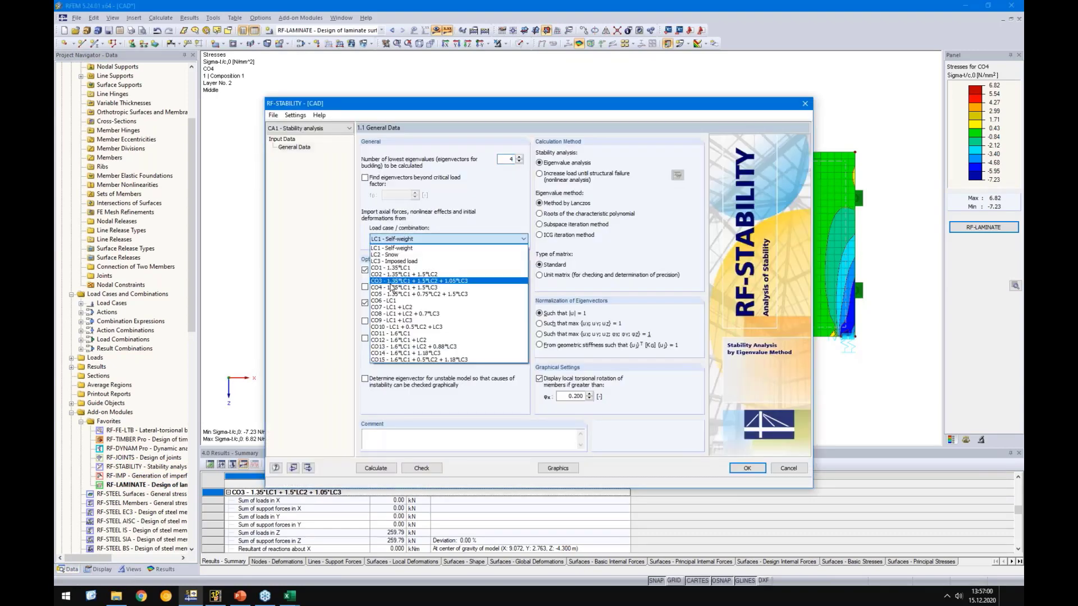
click(393, 287)
click(375, 469)
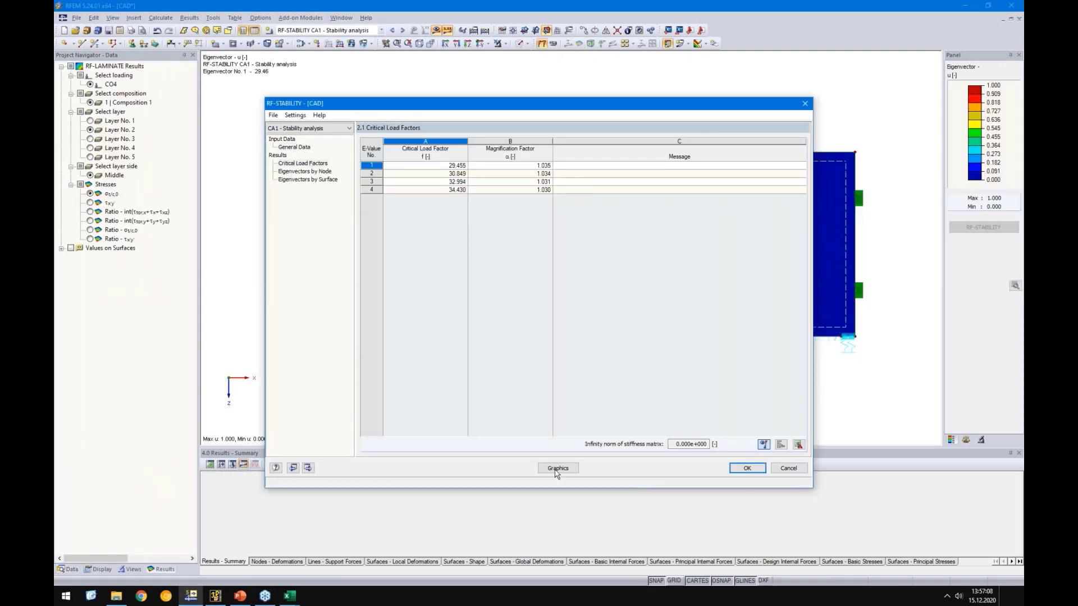
Step: Display the first eigenvector graphically and examine the buckling shape above the larger opening in an oblique view
click(556, 469)
ctrl+middle_drag(480, 276, 339, 264)
scroll(479, 169, up, 4)
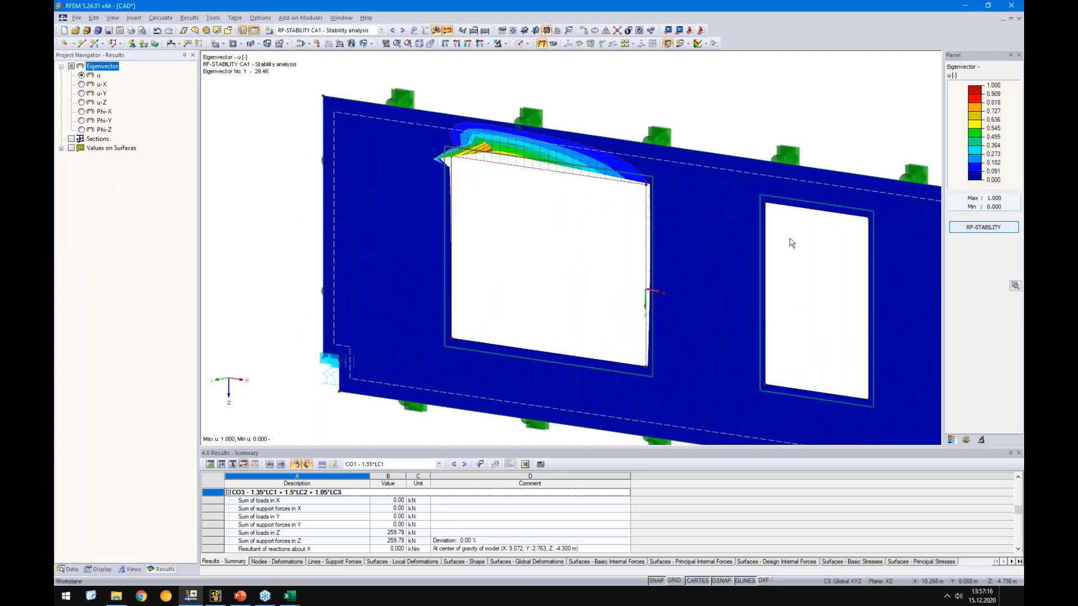
Step: Review the critical load factors alongside the buckling shape, close RF-STABILITY, and view the wall from the front
key(Return)
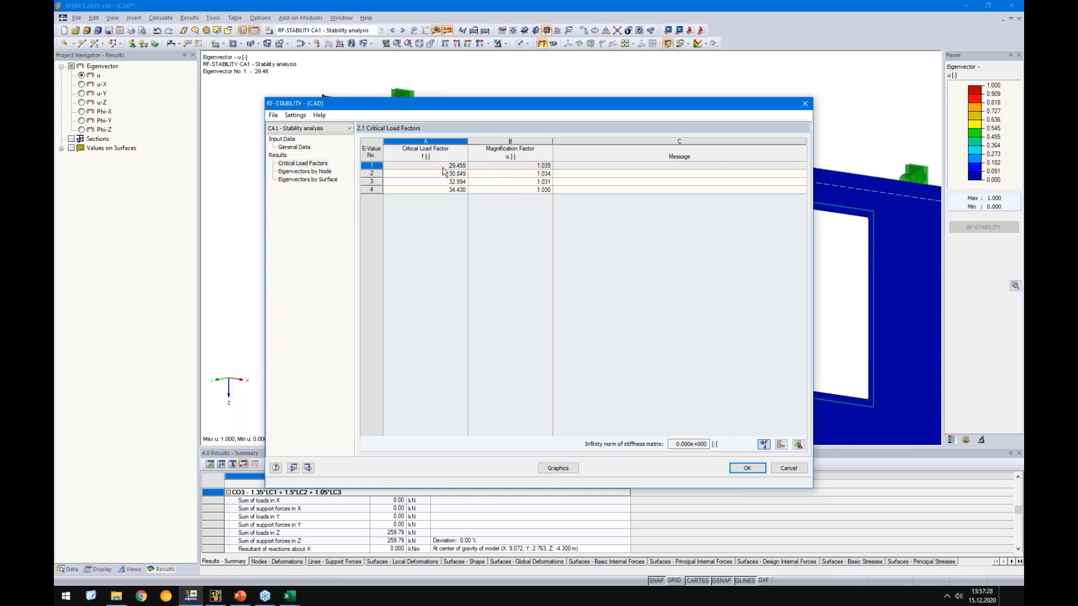
drag(464, 105, 489, 265)
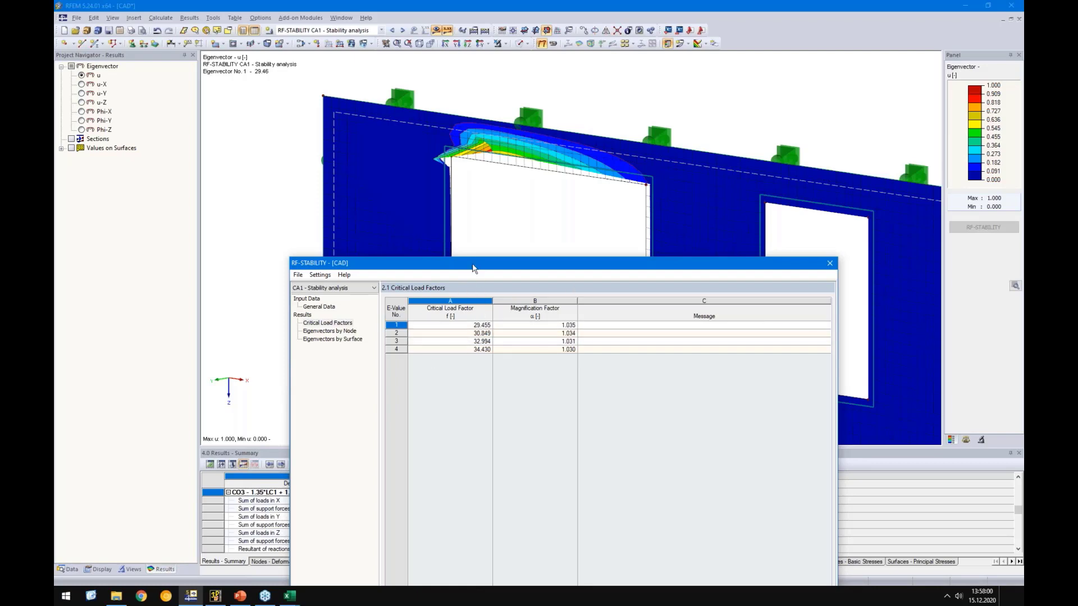
drag(481, 262, 422, 96)
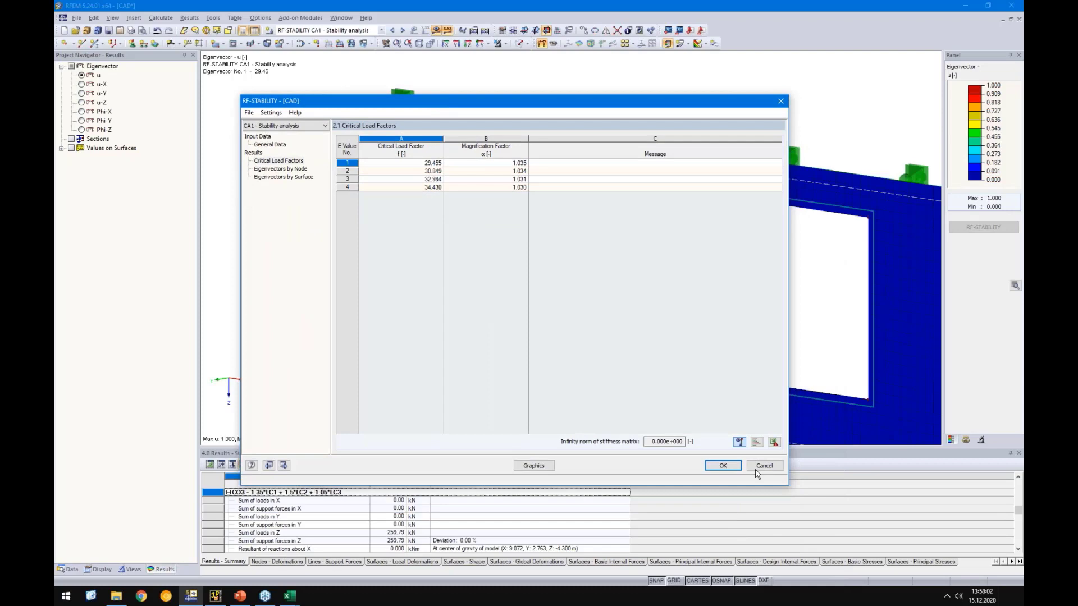
click(724, 469)
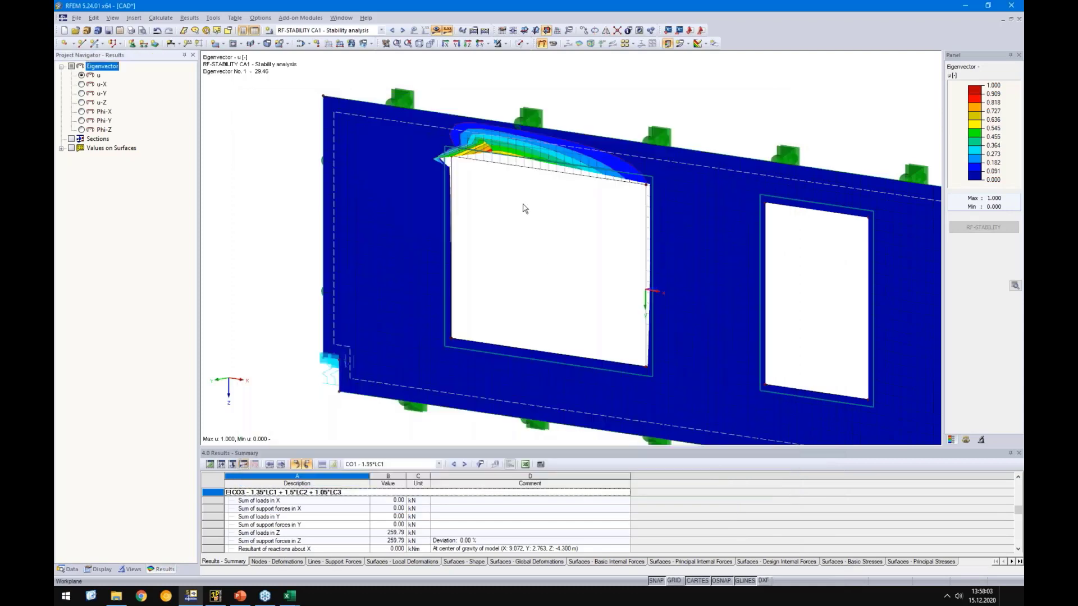
click(478, 44)
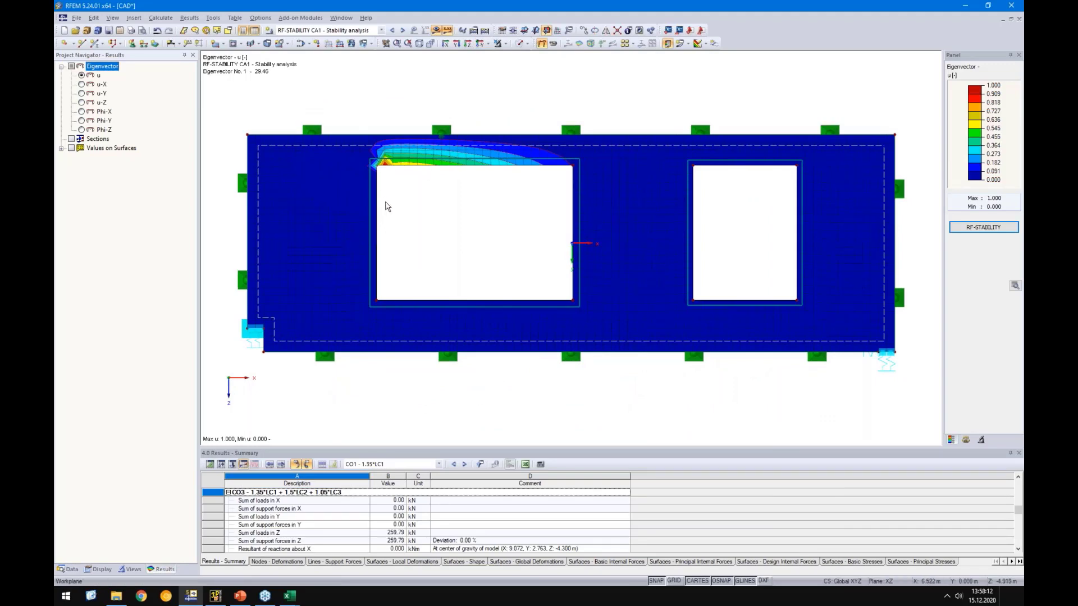
Step: Switch to Chrome, open the Dlubal website and change its language to English
click(141, 596)
click(223, 26)
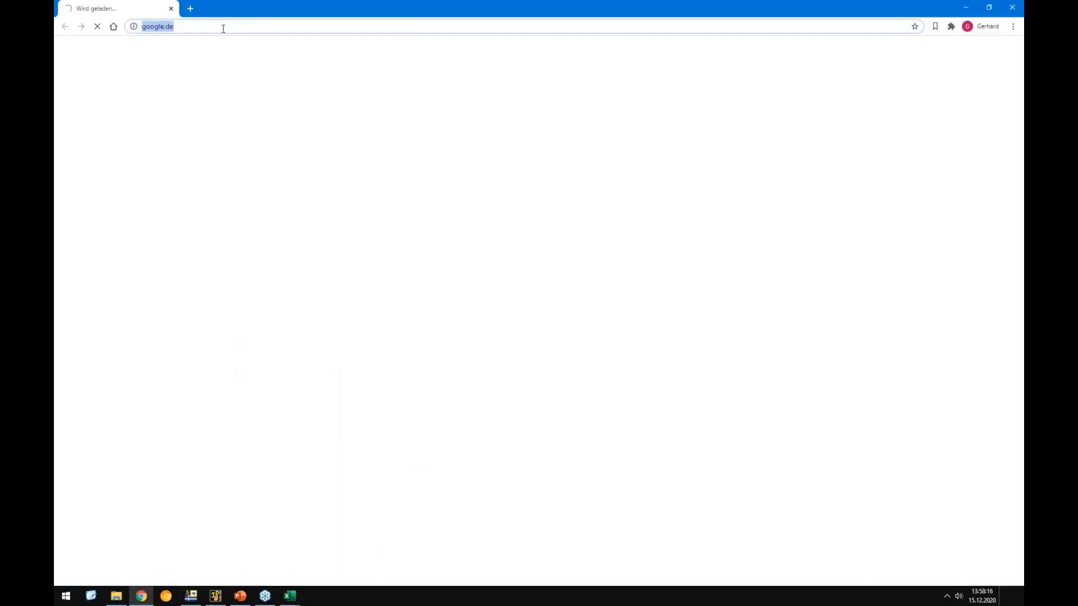
text(dlubal)
key(Return)
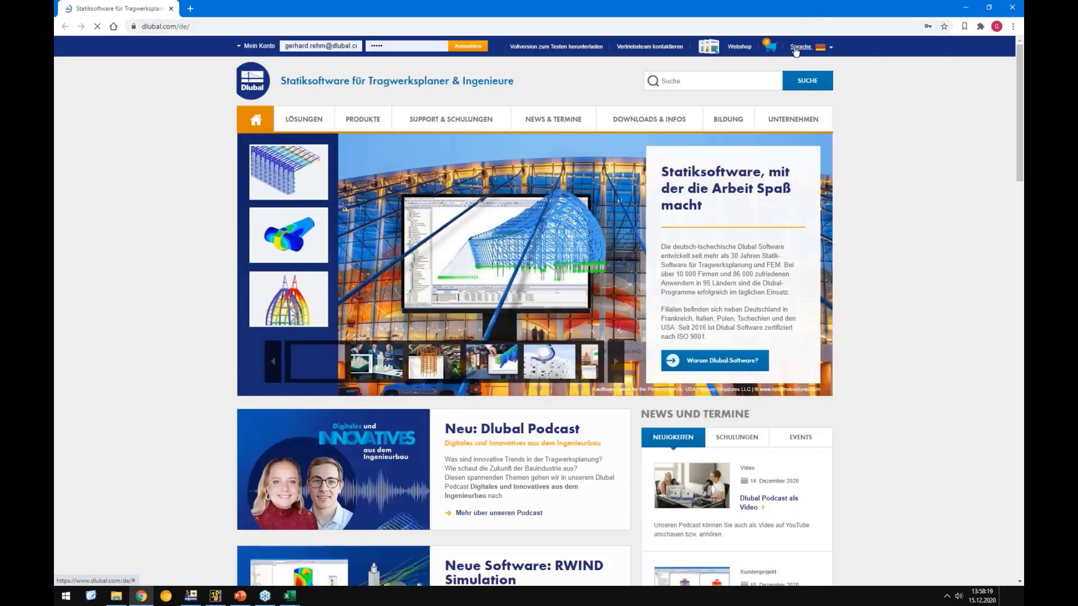
click(801, 47)
click(791, 81)
Step: Open the Knowledge Base under support and search its full text for "stabilty clt"
mouse_move(446, 117)
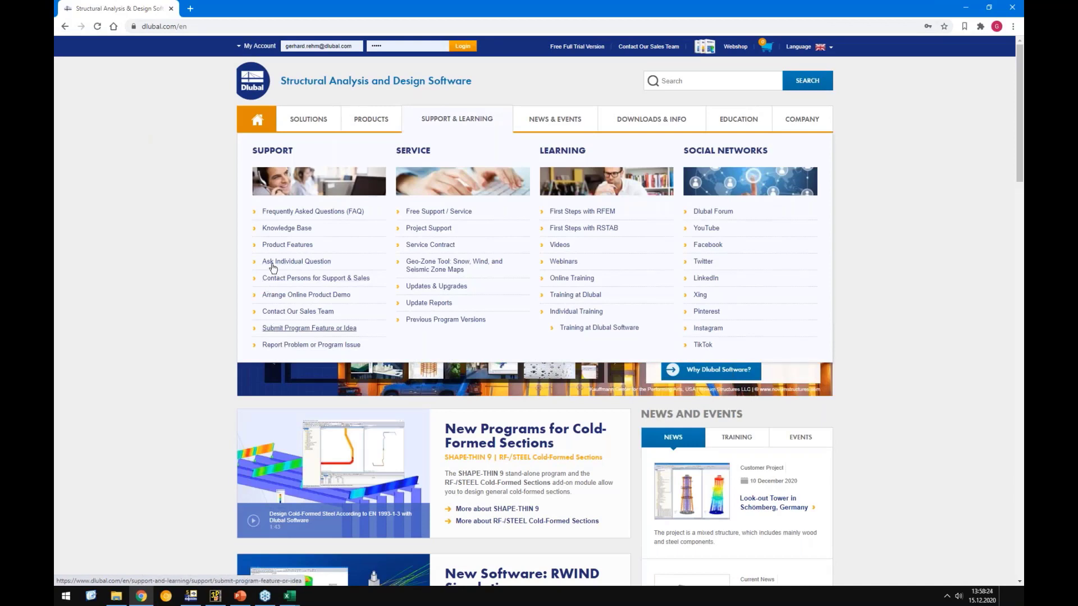
click(283, 229)
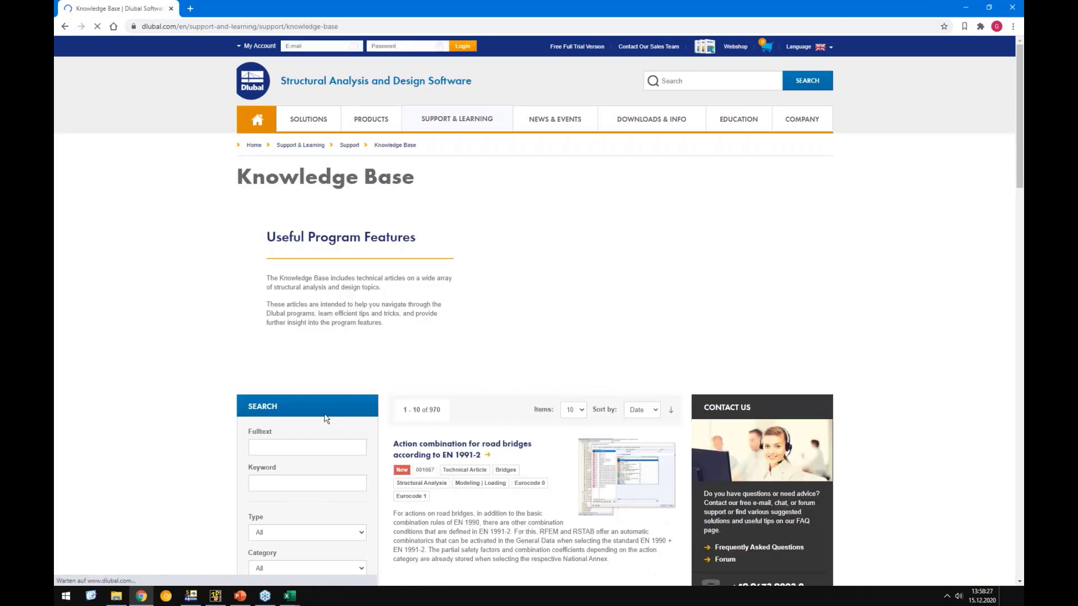
click(331, 446)
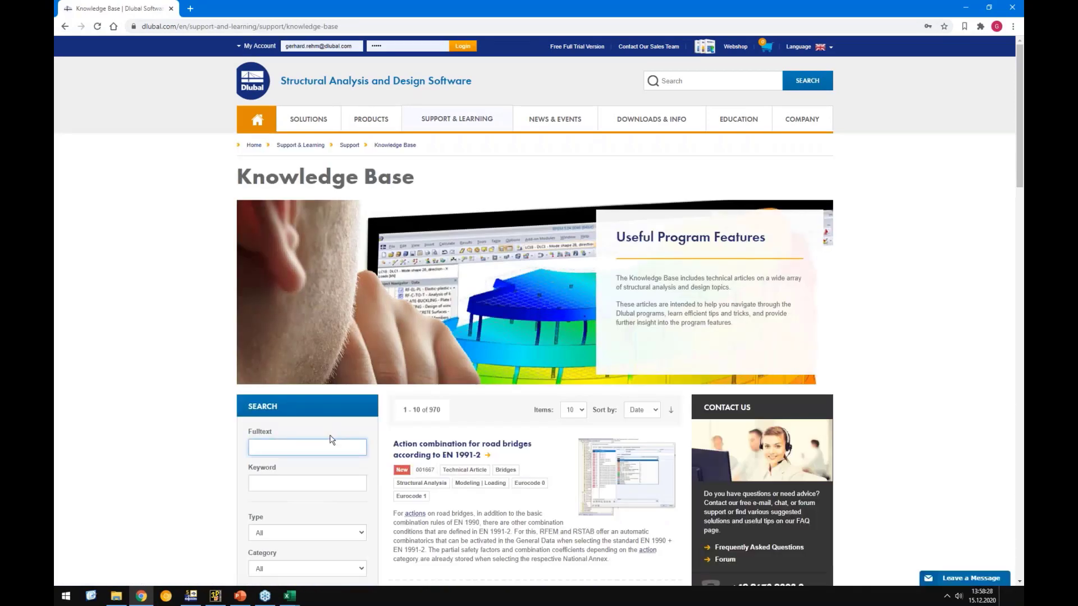
text(stabilty clt)
key(Return)
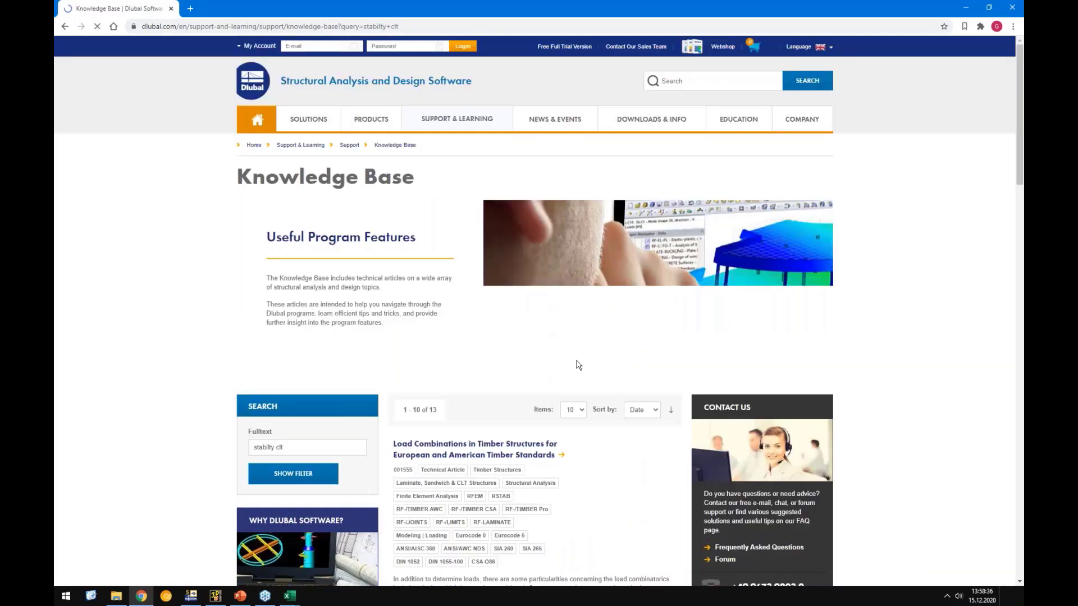
Step: Look over the article results and search the Knowledge Base full text for the author's surname instead
scroll(578, 365, down, 15)
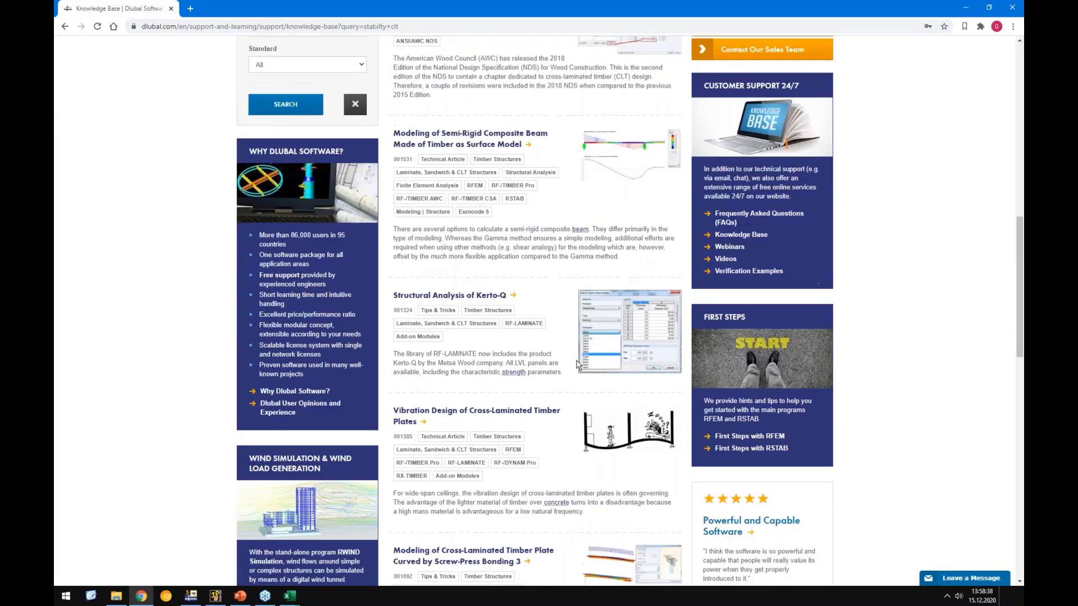
scroll(526, 386, up, 20)
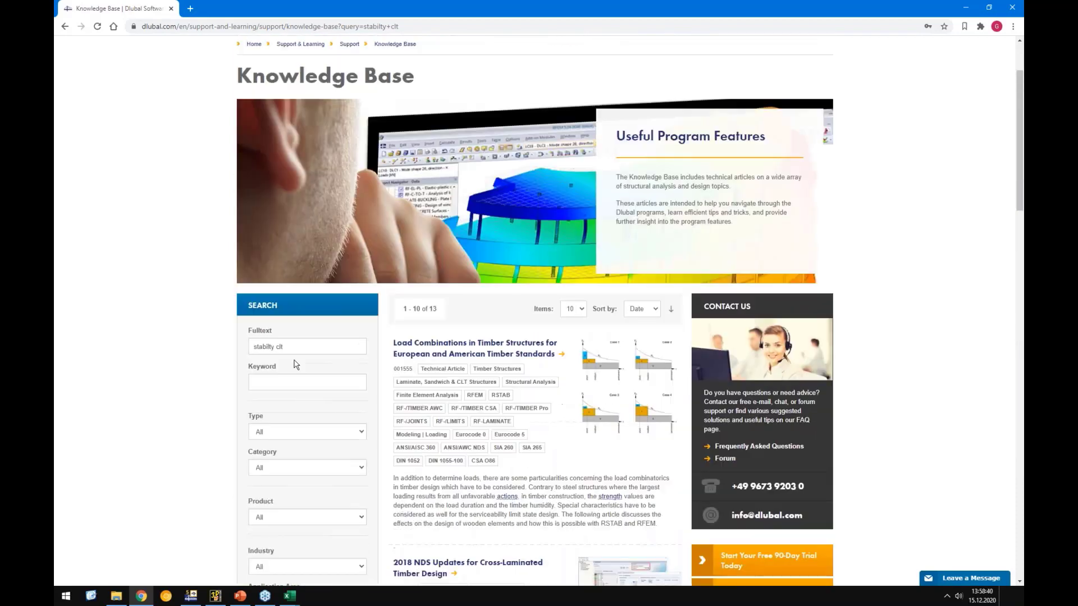
triple_click(296, 345)
text(rehm)
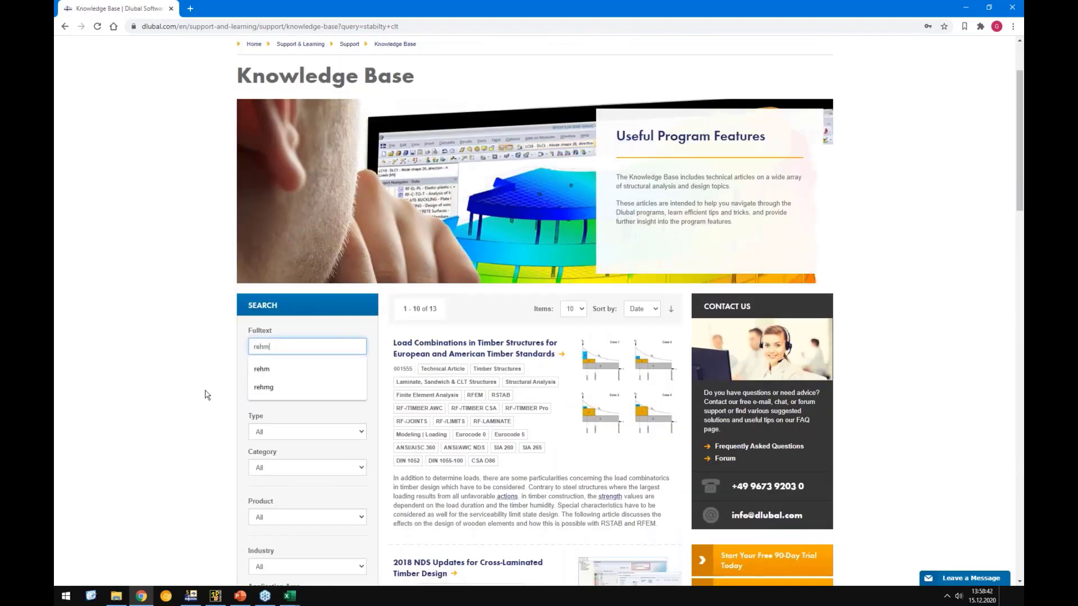
scroll(174, 344, down, 5)
click(285, 375)
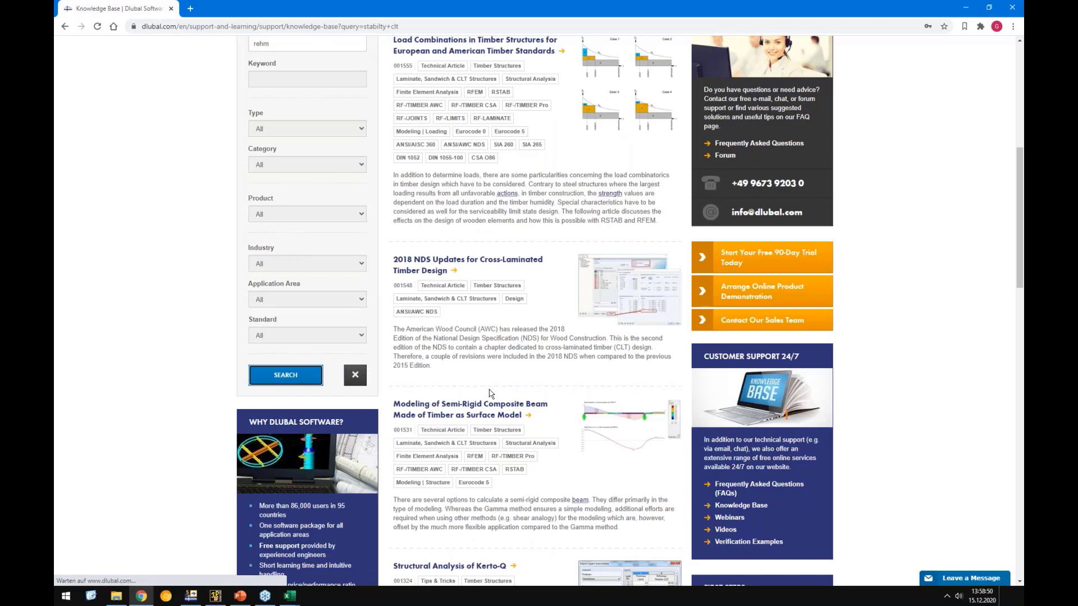
Step: Resubmit the author surname search and look through the Knowledge Base article list
scroll(337, 225, up, 2)
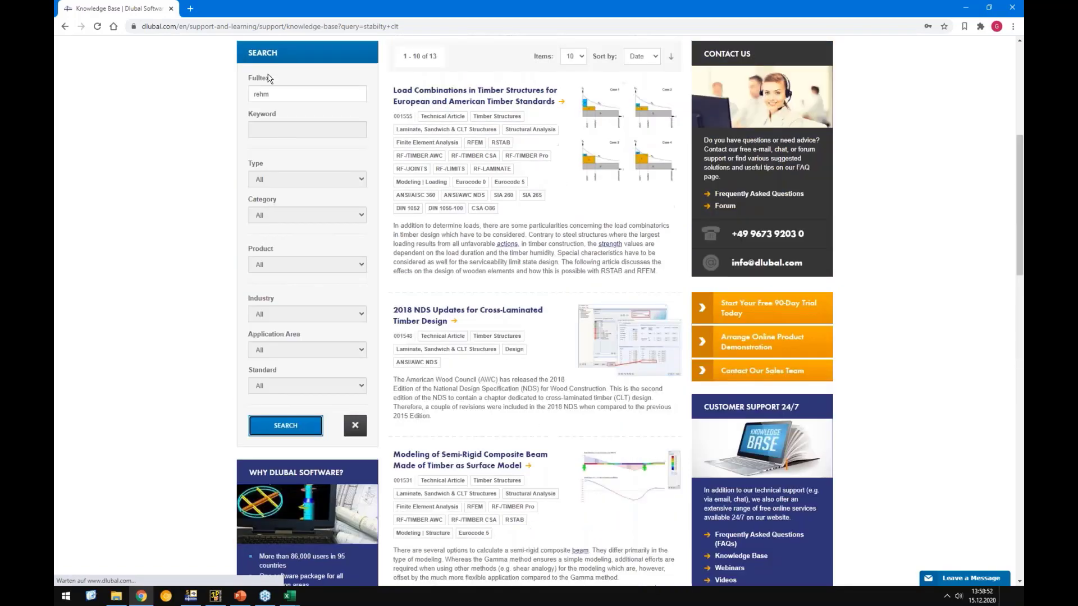
click(281, 97)
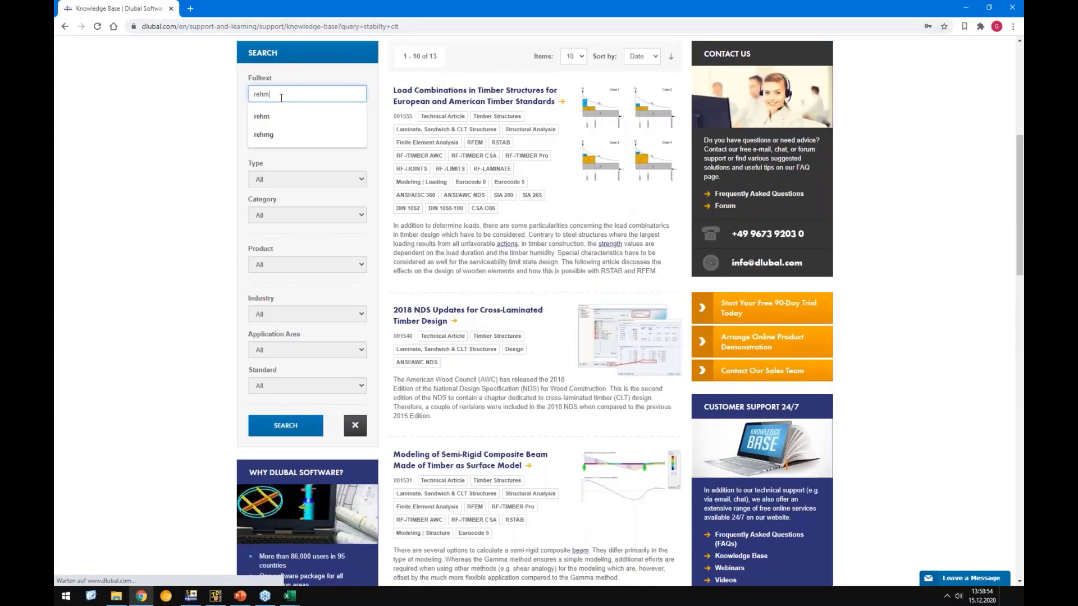
click(296, 415)
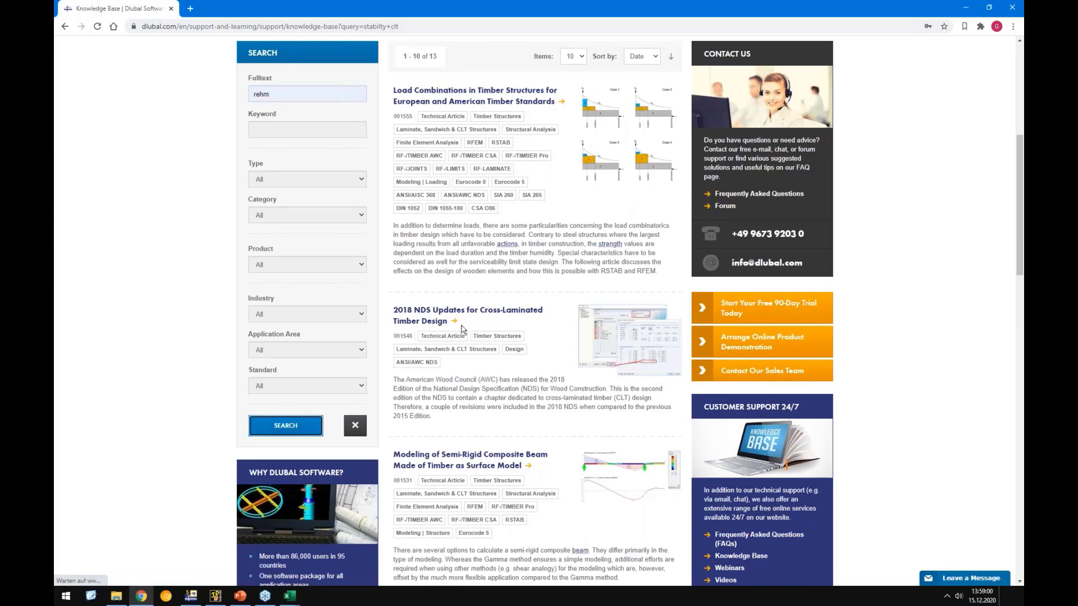
scroll(191, 287, up, 2)
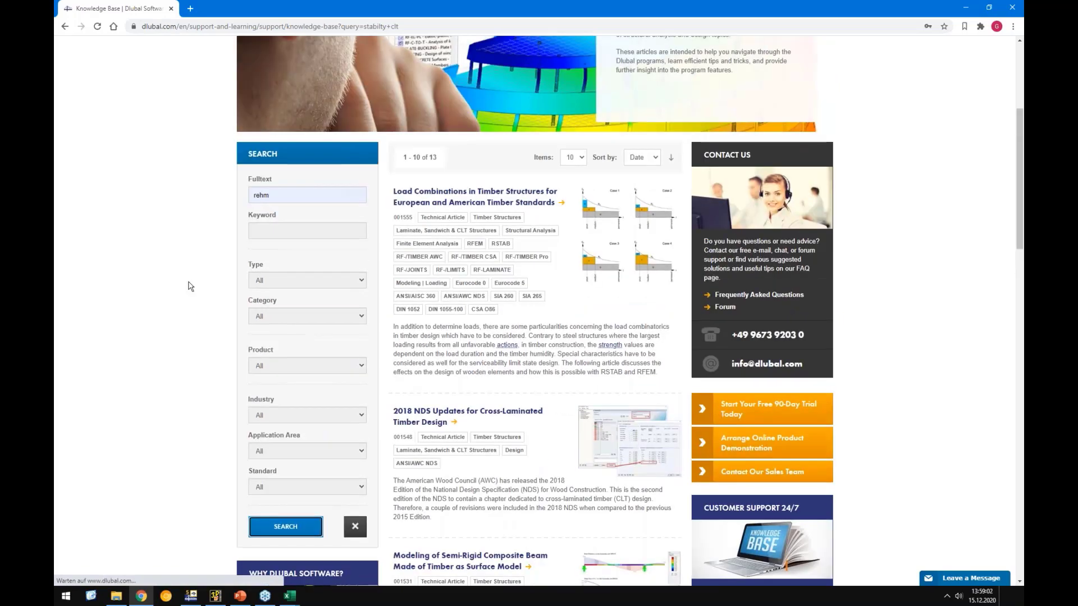
scroll(383, 128, down, 3)
scroll(382, 127, down, 6)
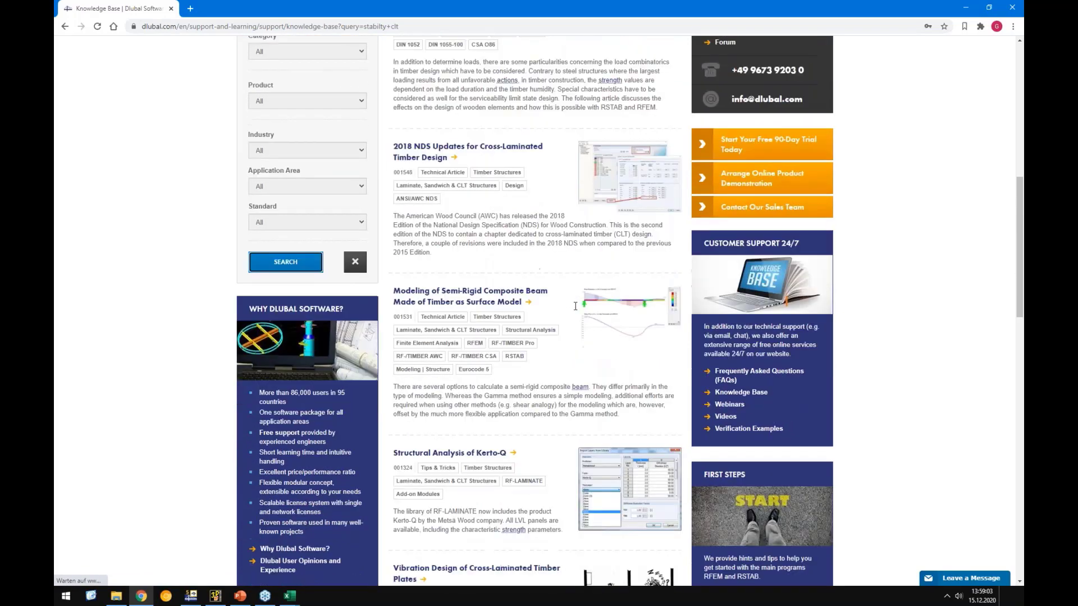
scroll(555, 318, up, 3)
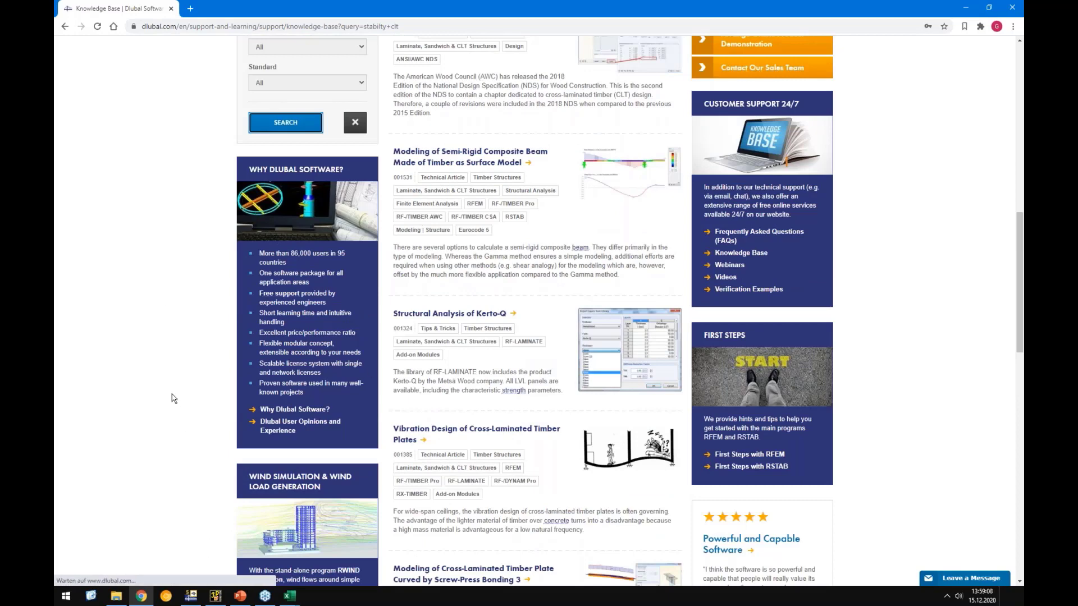
Step: Switch to RFEM and display the results of load combination CO8 - LC1 + LC2 + 0.7*LC3 for the wall
mouse_move(200, 598)
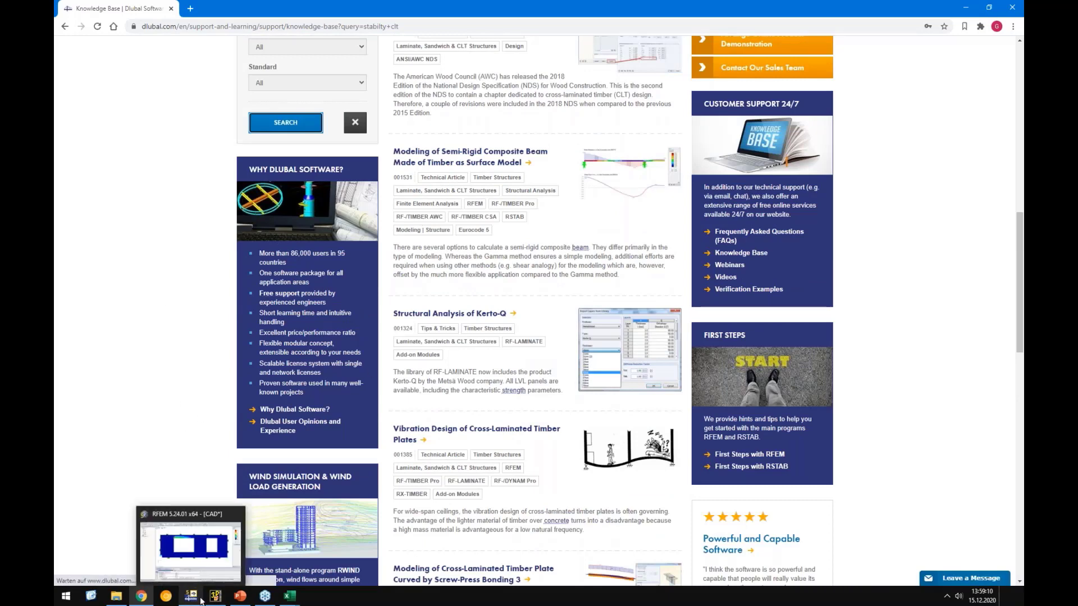
mouse_move(240, 599)
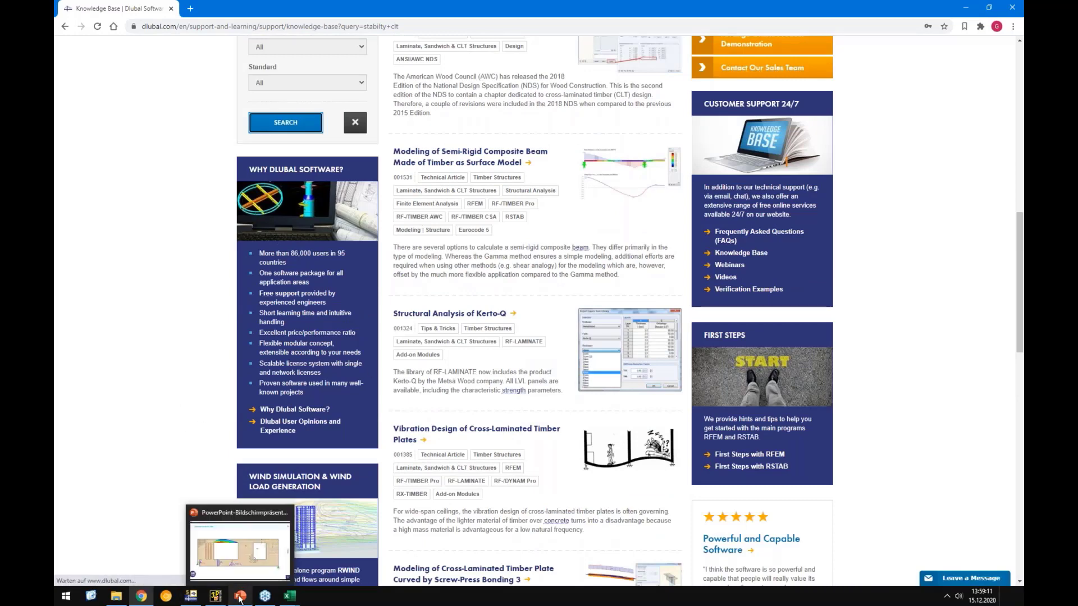
click(191, 595)
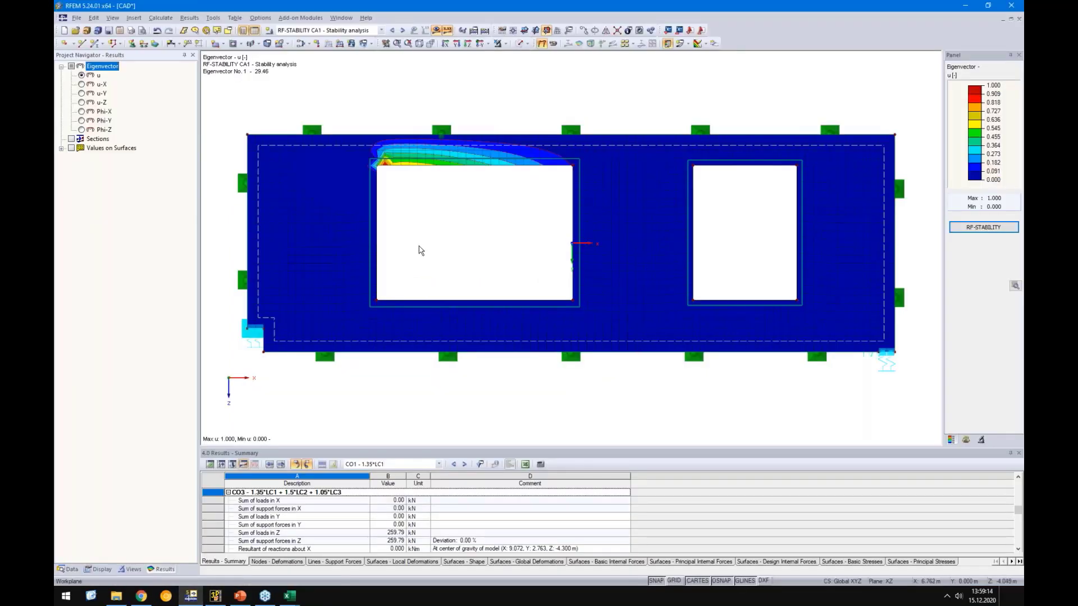
scroll(431, 245, down, 2)
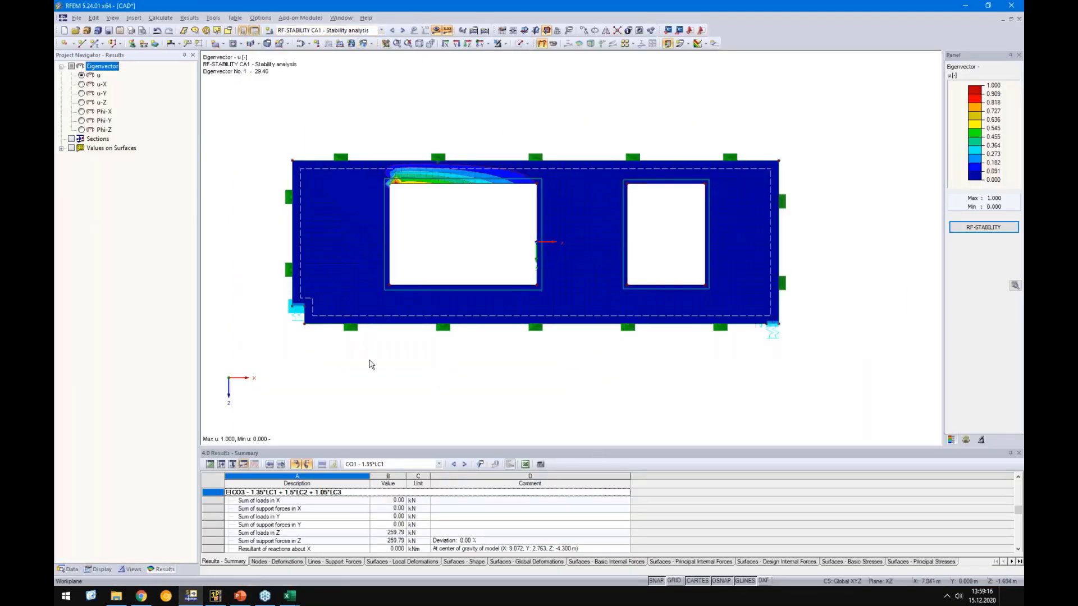
click(69, 569)
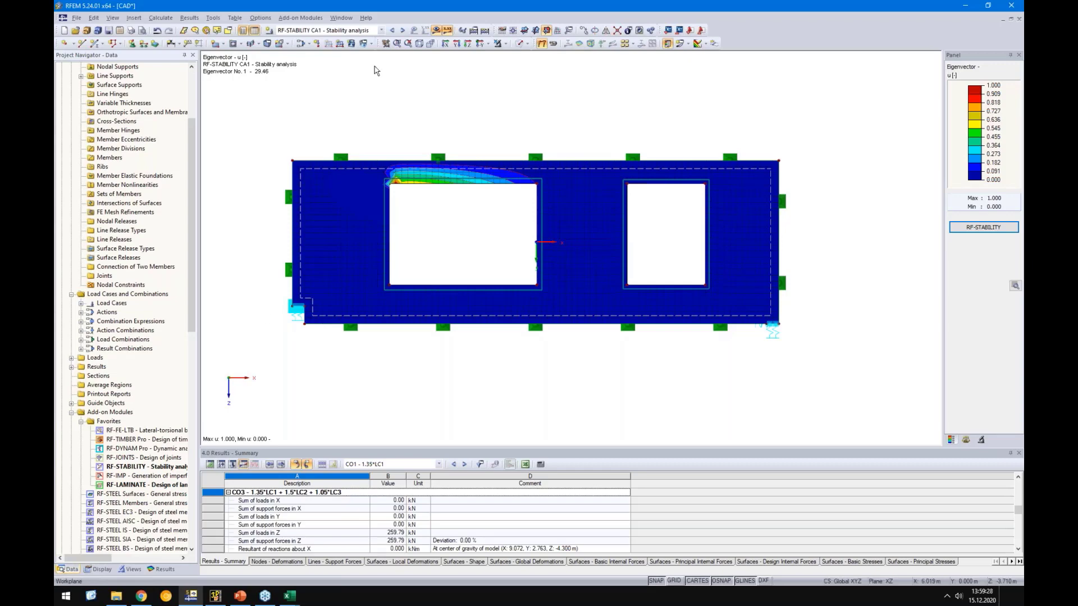
click(381, 30)
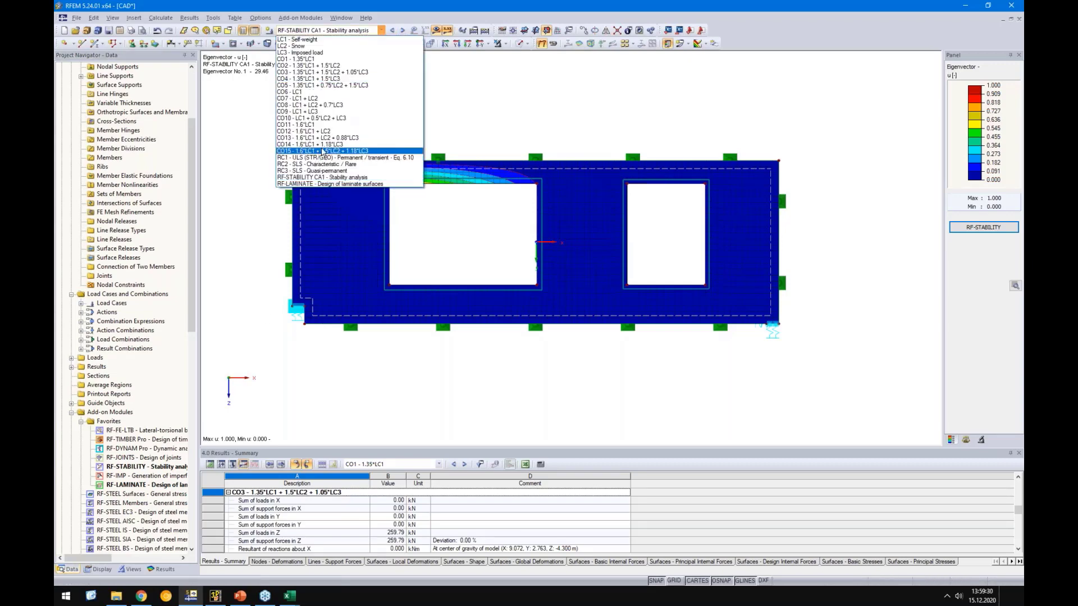
click(324, 105)
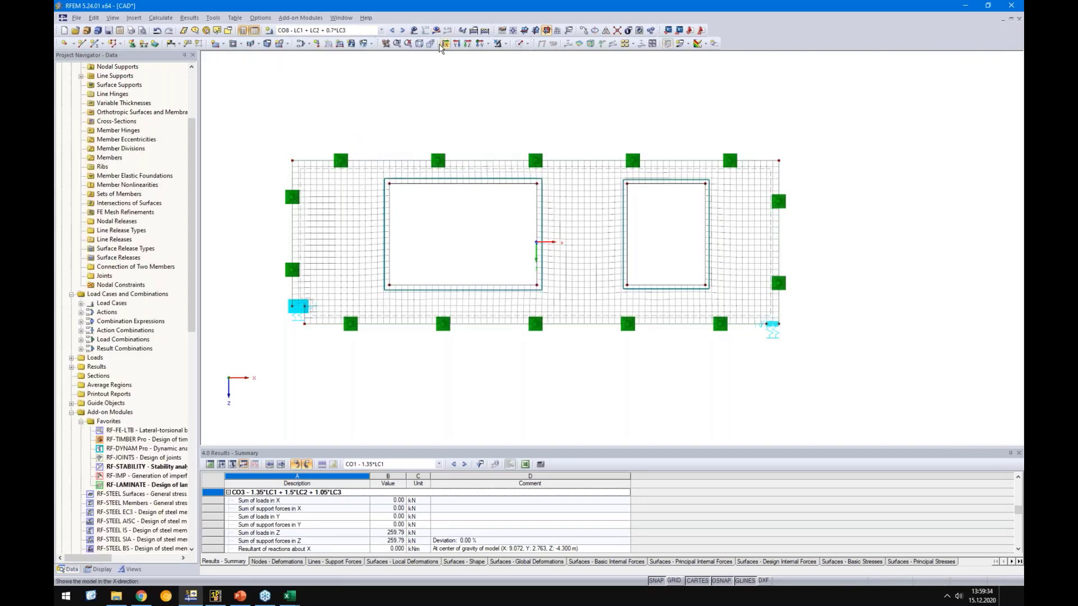
click(527, 314)
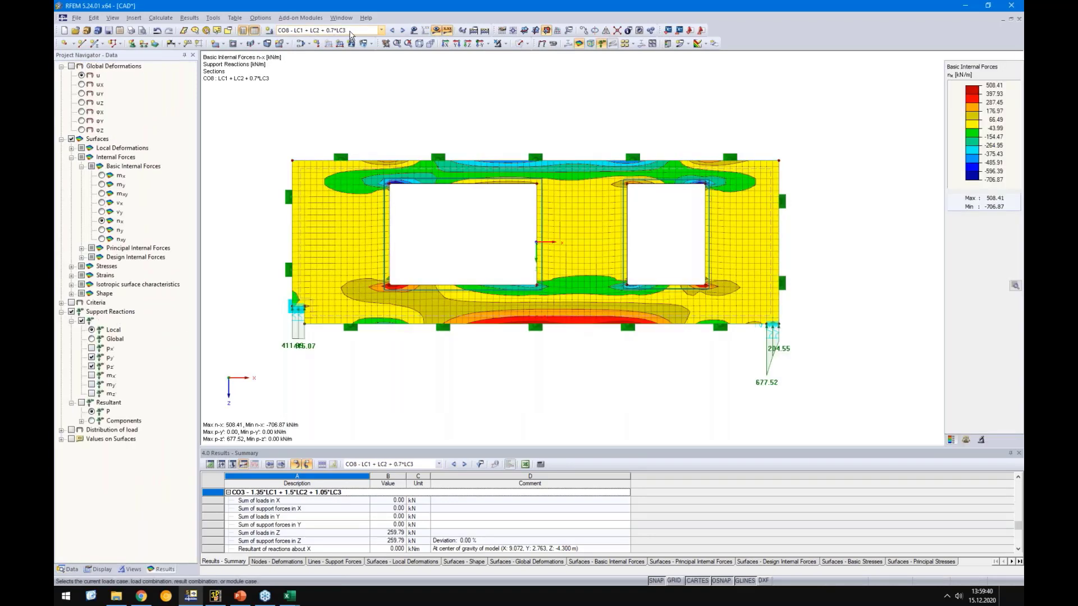
Step: Calculate load combination CO10 - LC1 + 0.5*LC2 + LC3 and display its global deformations
click(351, 31)
click(328, 118)
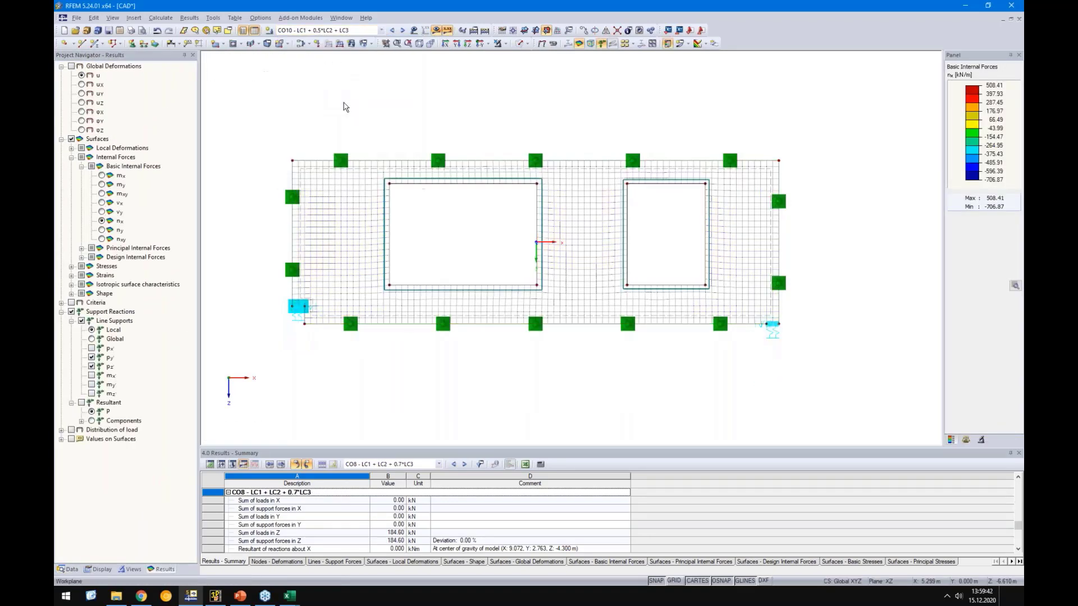
click(435, 30)
key(Return)
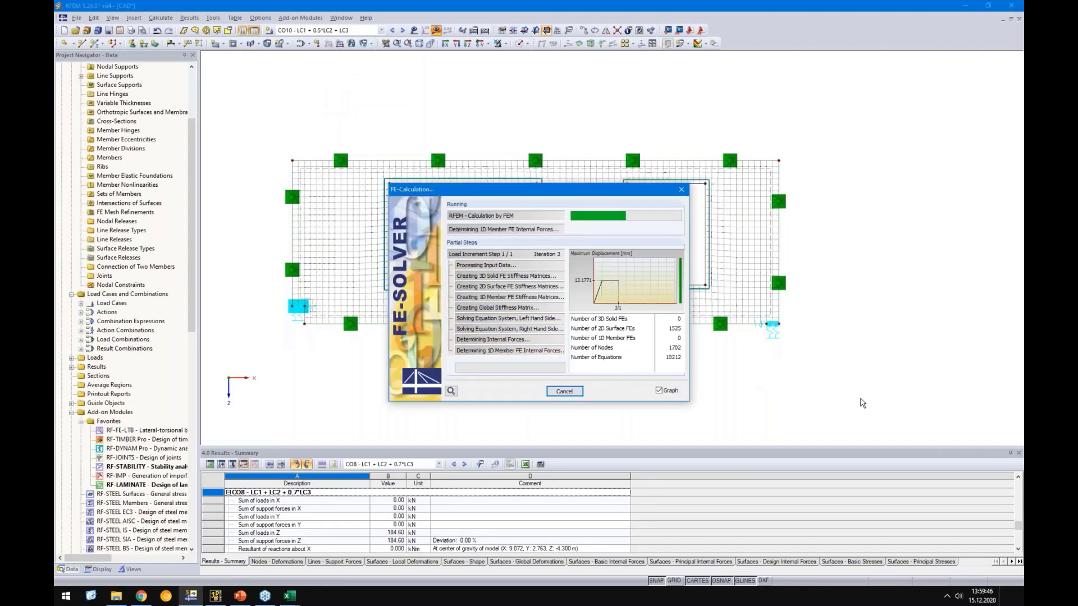
click(541, 44)
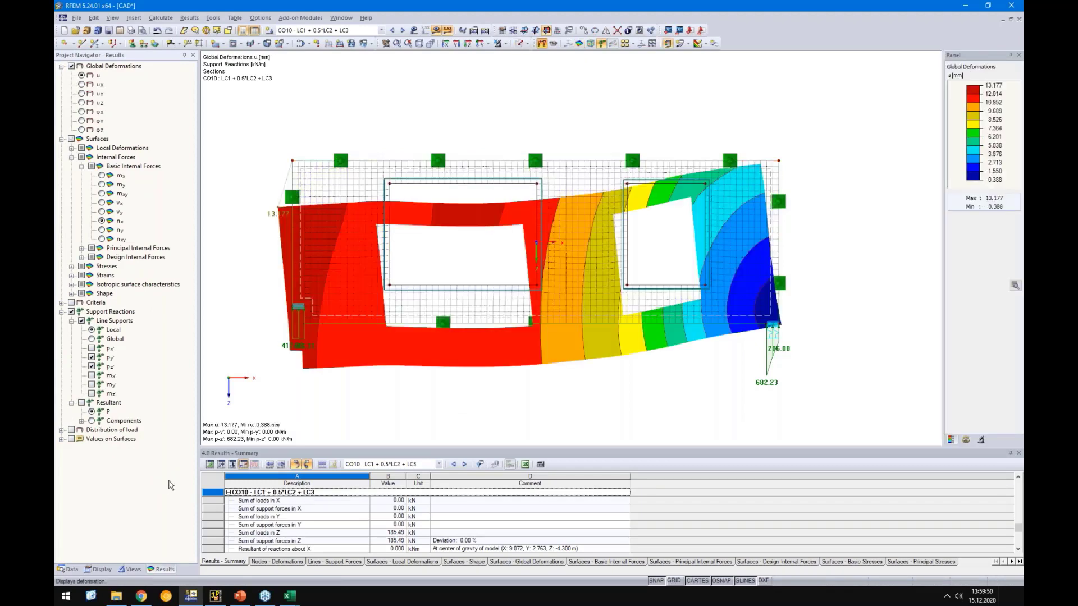
Step: Open the deformation display options and display factors, and examine how the larger opening distorts in the deformed wall
click(98, 570)
scroll(103, 338, down, 2)
scroll(103, 338, down, 4)
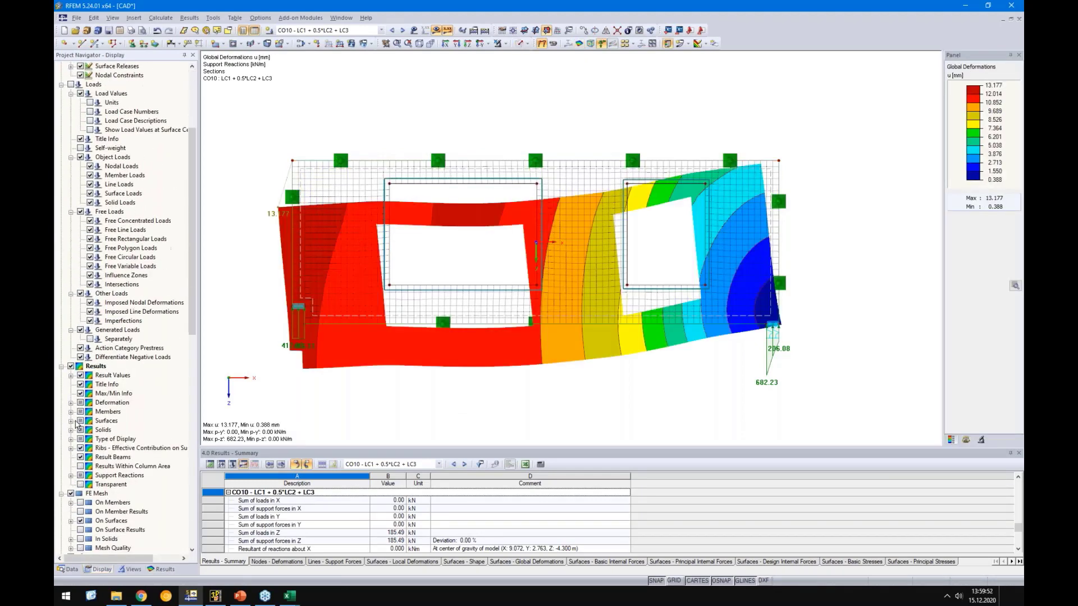
click(71, 403)
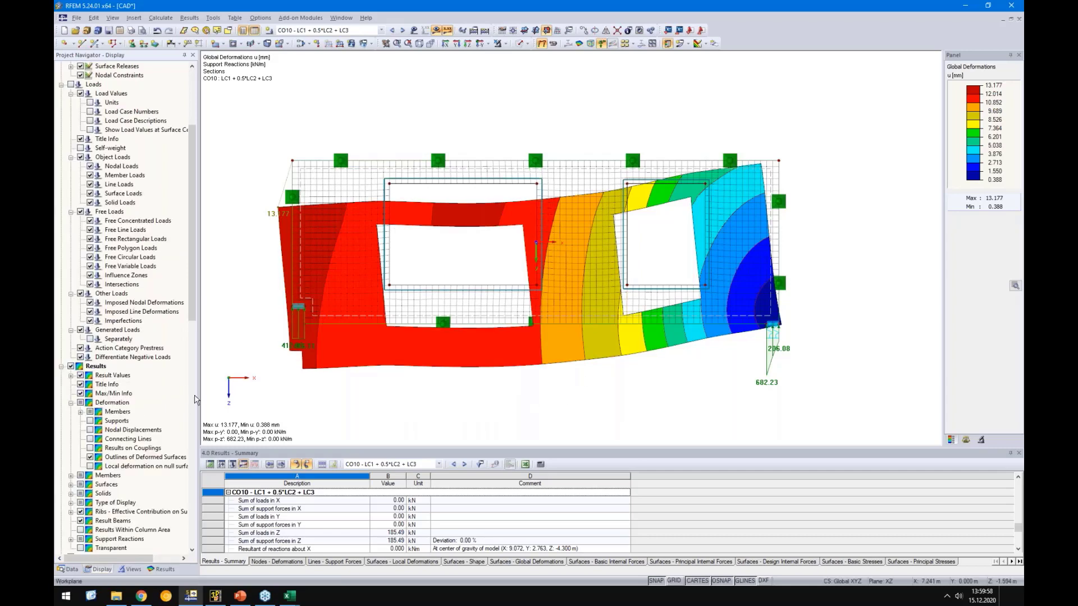
click(966, 439)
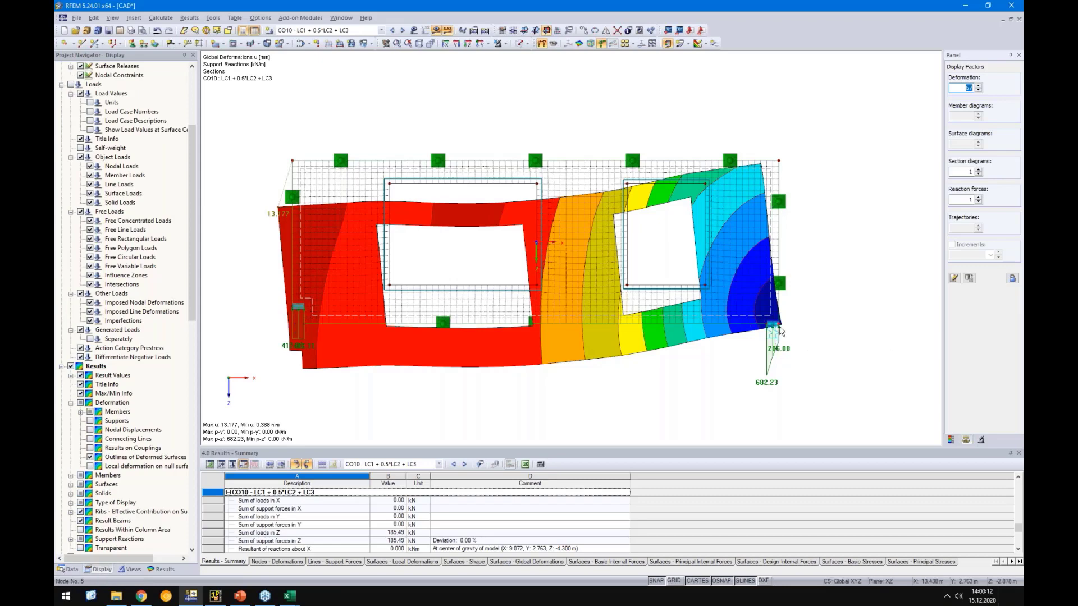
scroll(413, 309, up, 2)
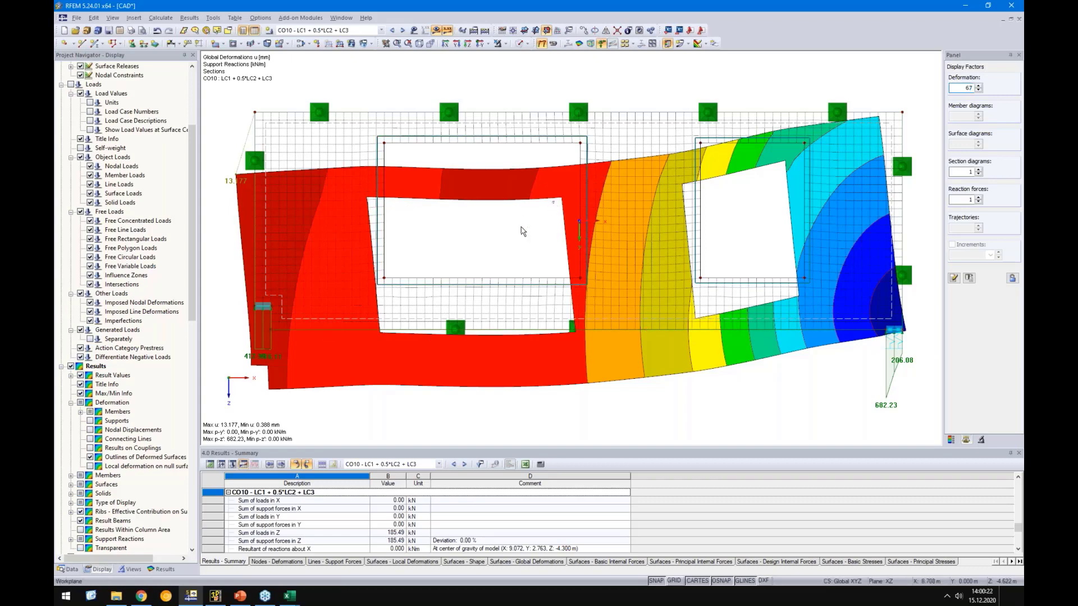
drag(554, 201, 383, 334)
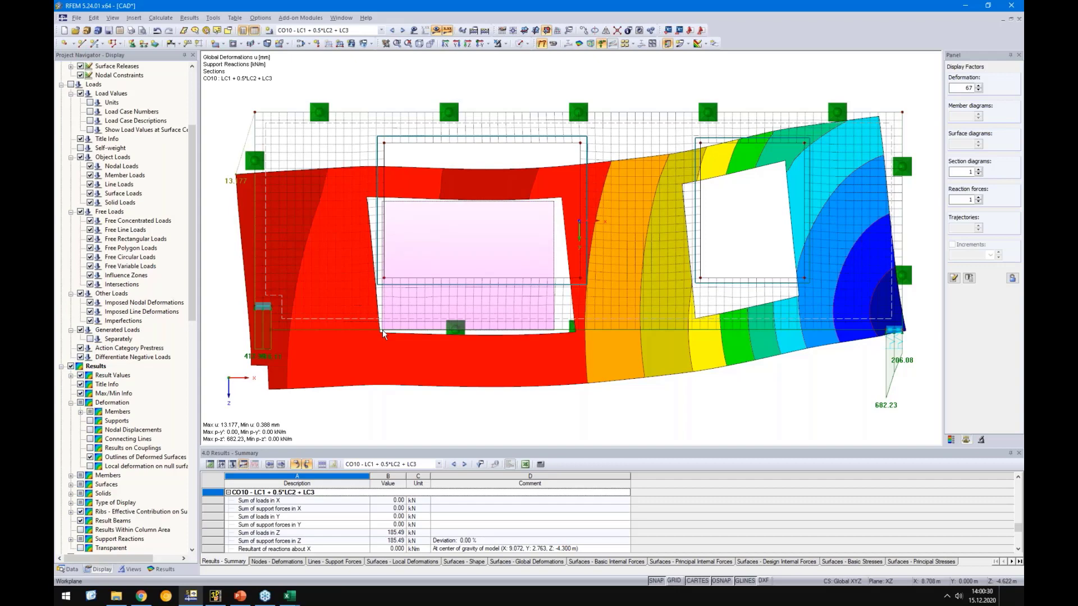
drag(382, 330, 382, 329)
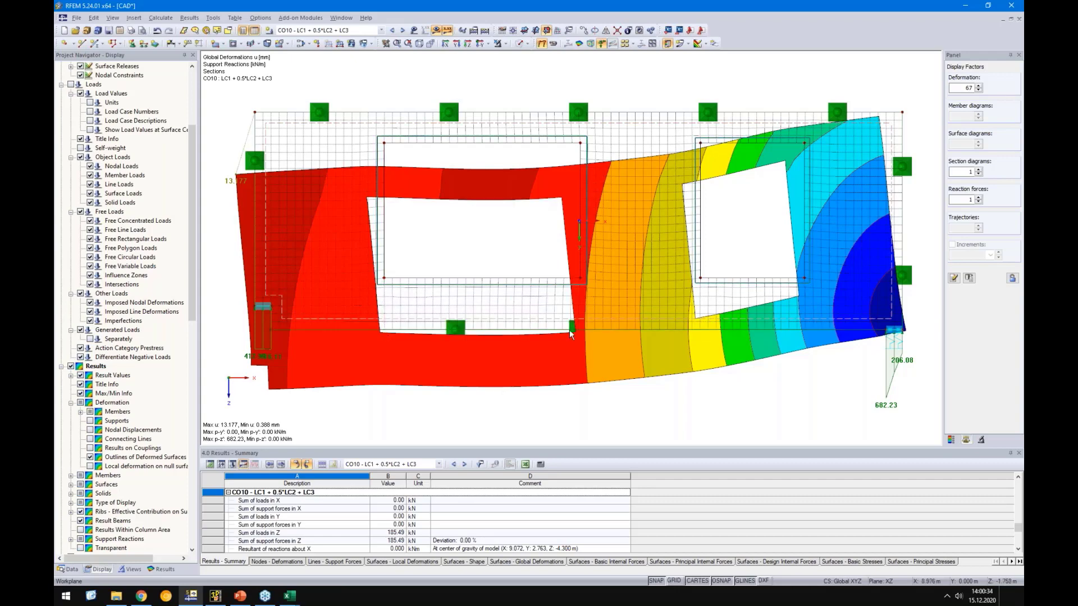
Step: Compare the undeformed wall with its CO10 deformations and leave the results hidden
click(438, 31)
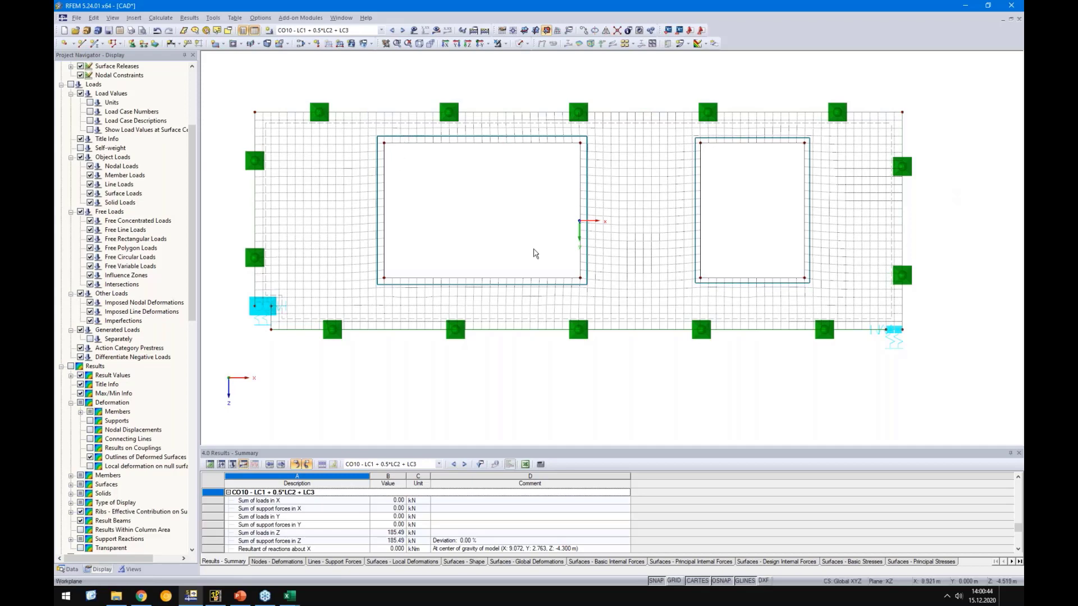
click(438, 31)
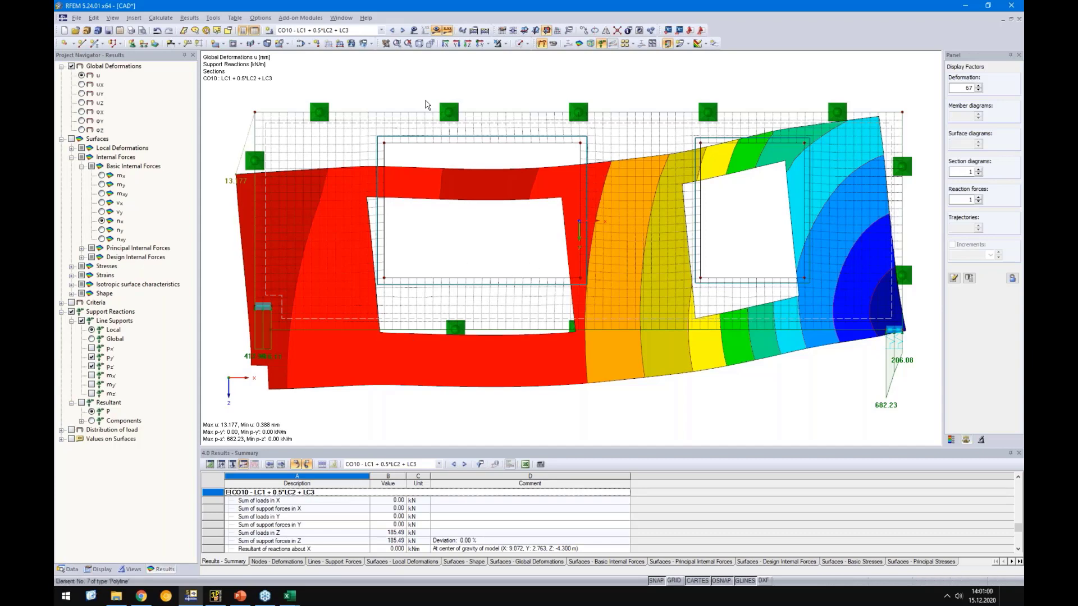
click(542, 44)
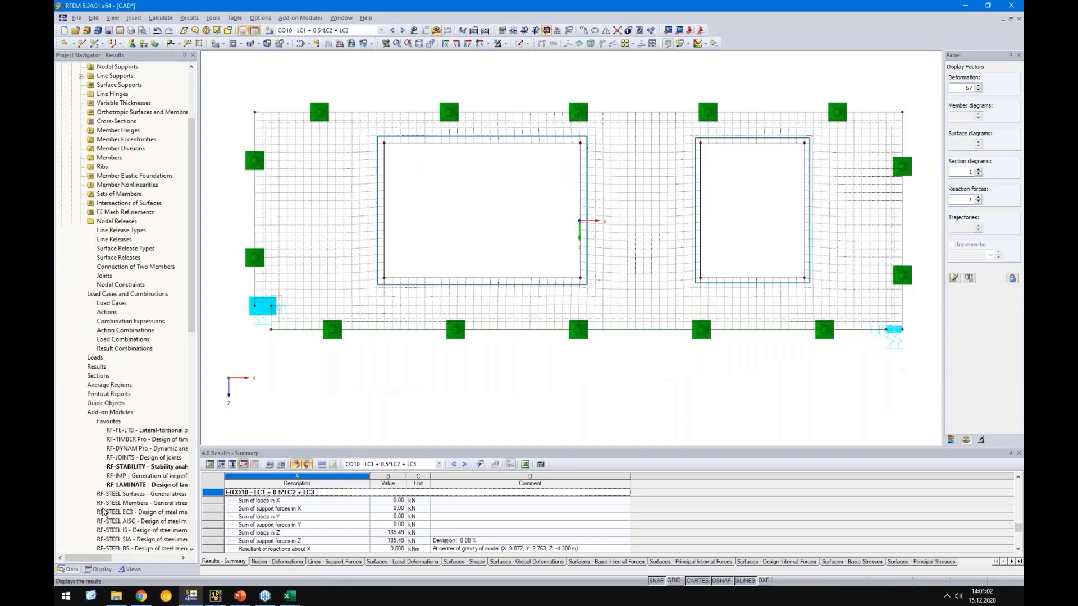
Step: Fill the larger wall opening with a plane rectangular surface of rigid stiffness, spanning its opposite corner nodes
click(222, 44)
click(235, 56)
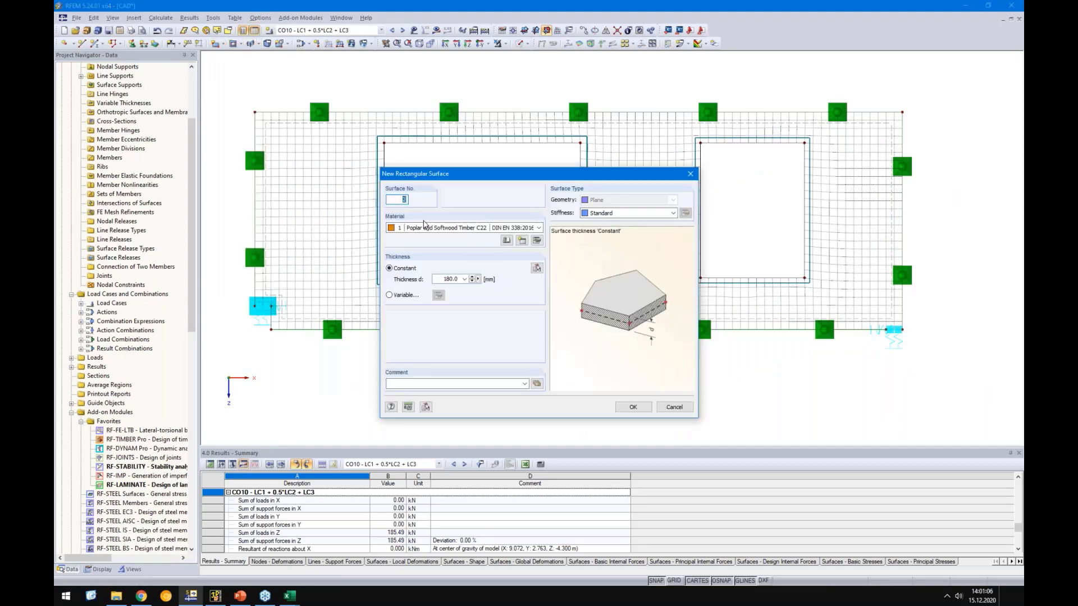
click(620, 217)
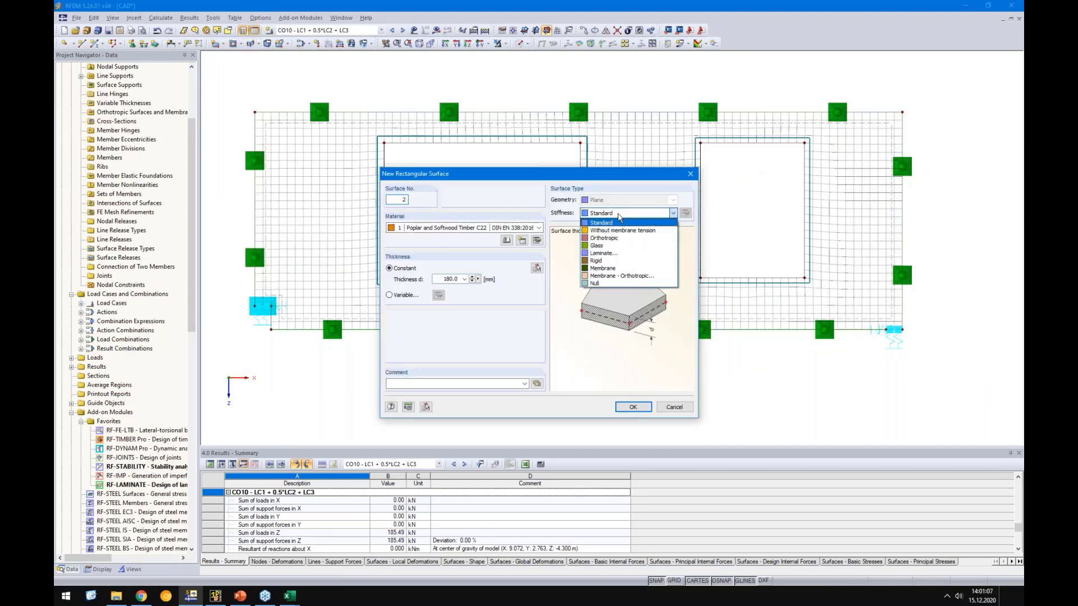
click(596, 261)
click(633, 407)
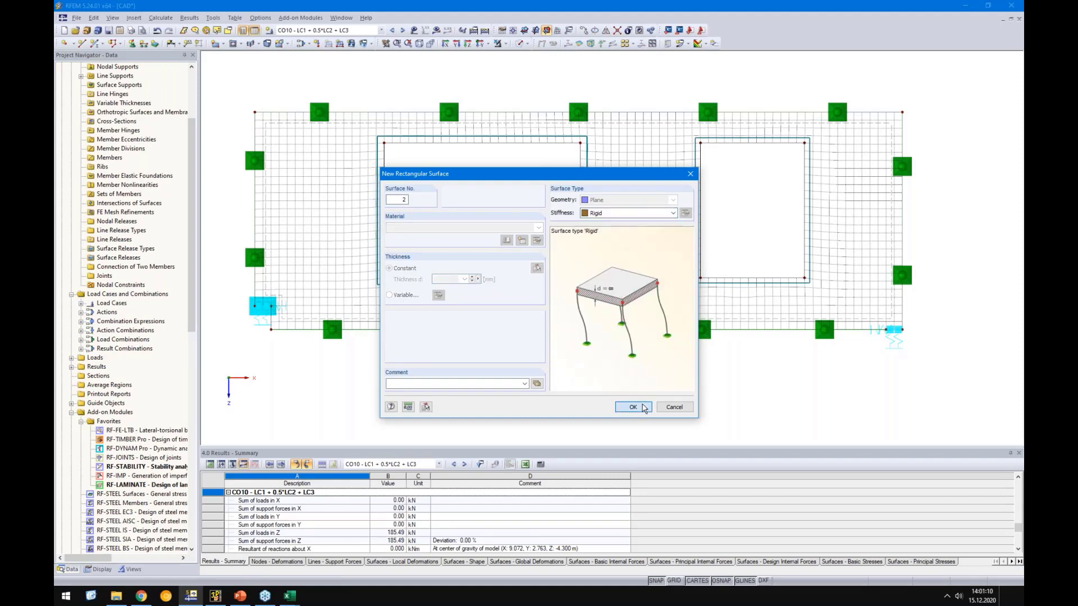
click(384, 277)
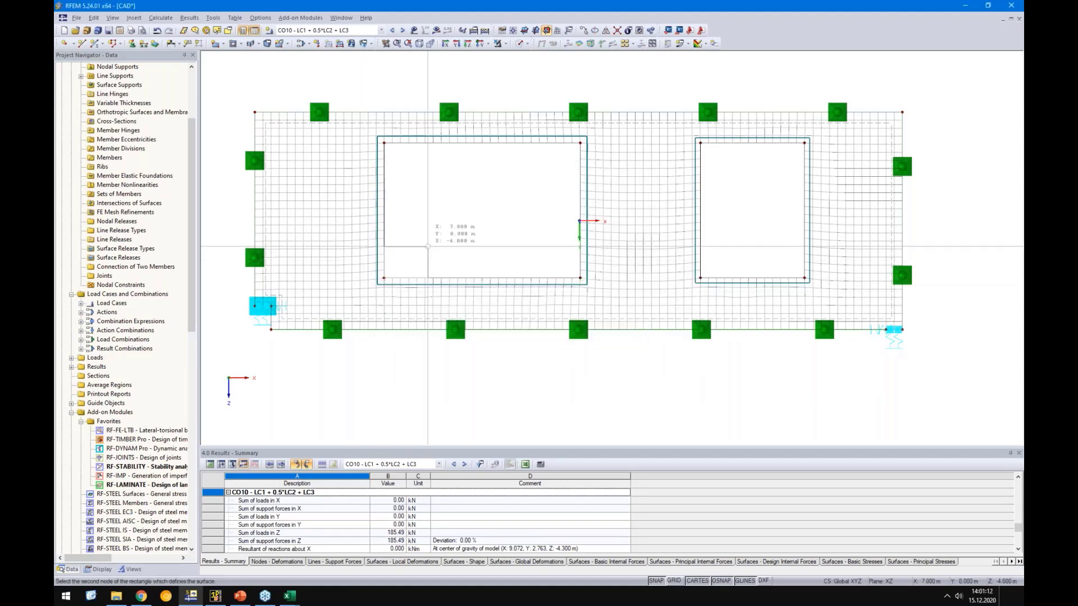
click(573, 138)
click(512, 318)
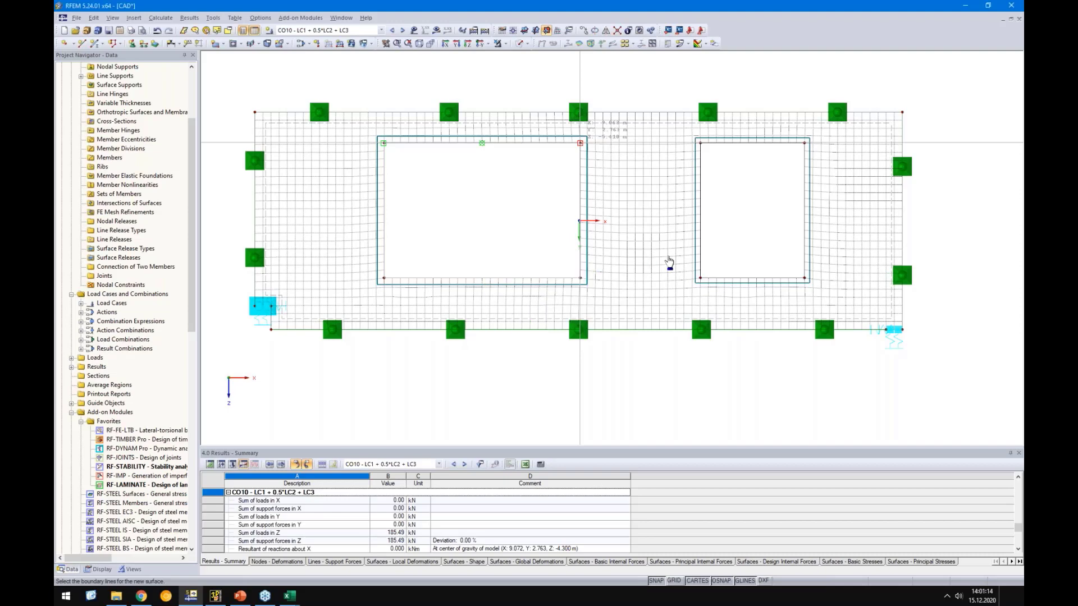
Step: Fill the smaller opening with another rigid rectangular surface and switch the model to the solid display
click(701, 277)
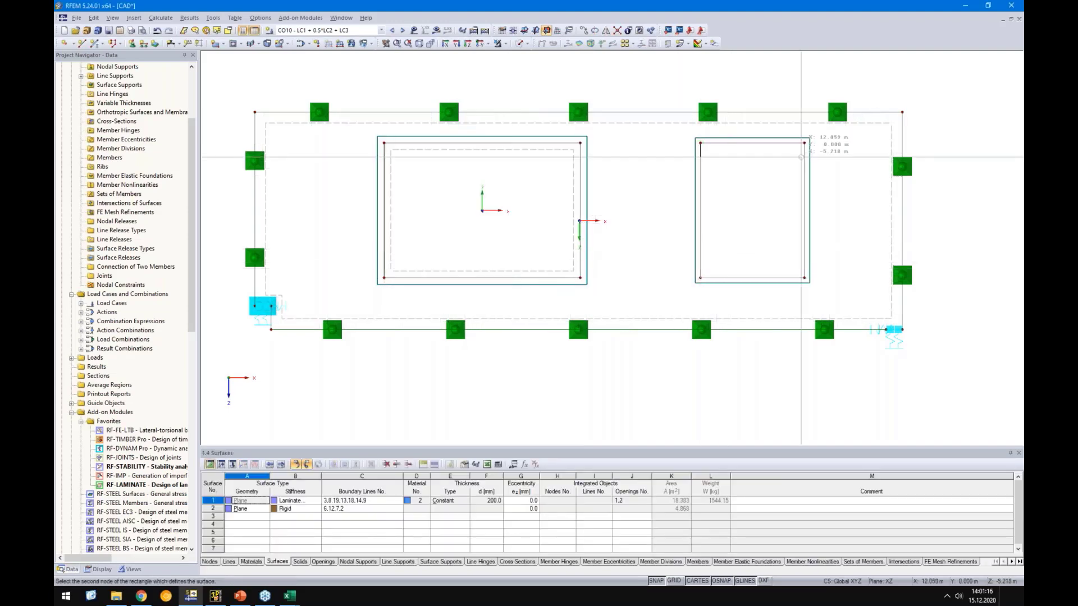
click(804, 143)
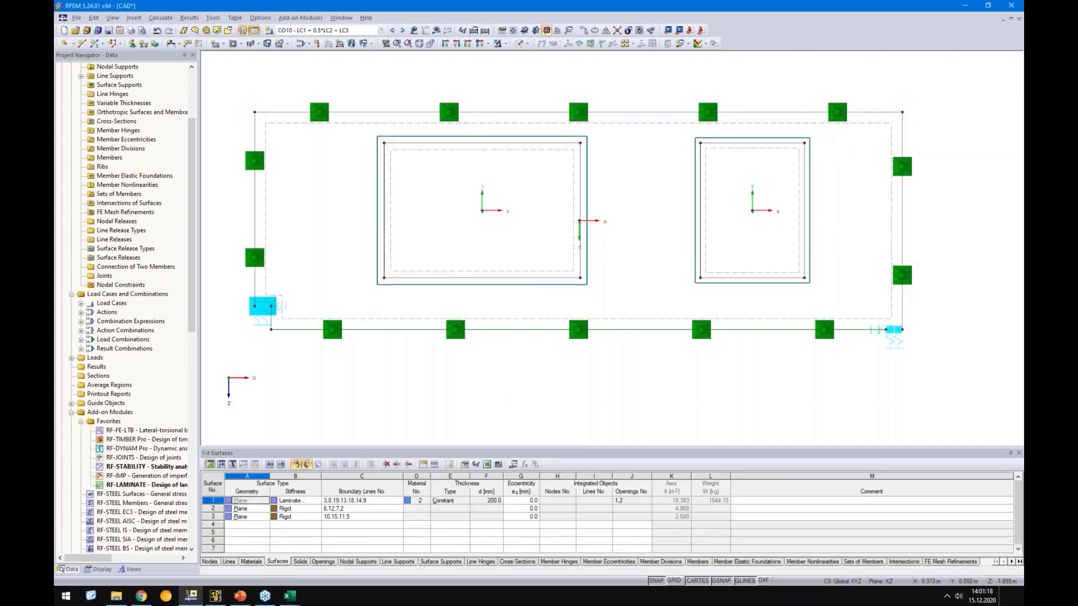
key(Escape)
click(519, 43)
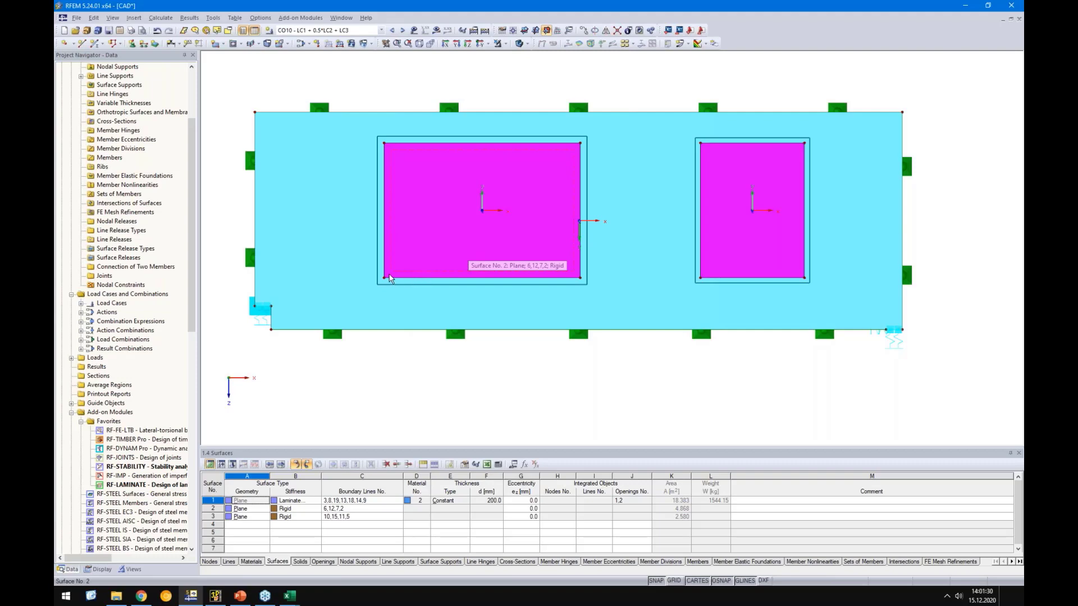
Step: Show the local axis systems of the lines and turn off those of the surfaces
click(384, 146)
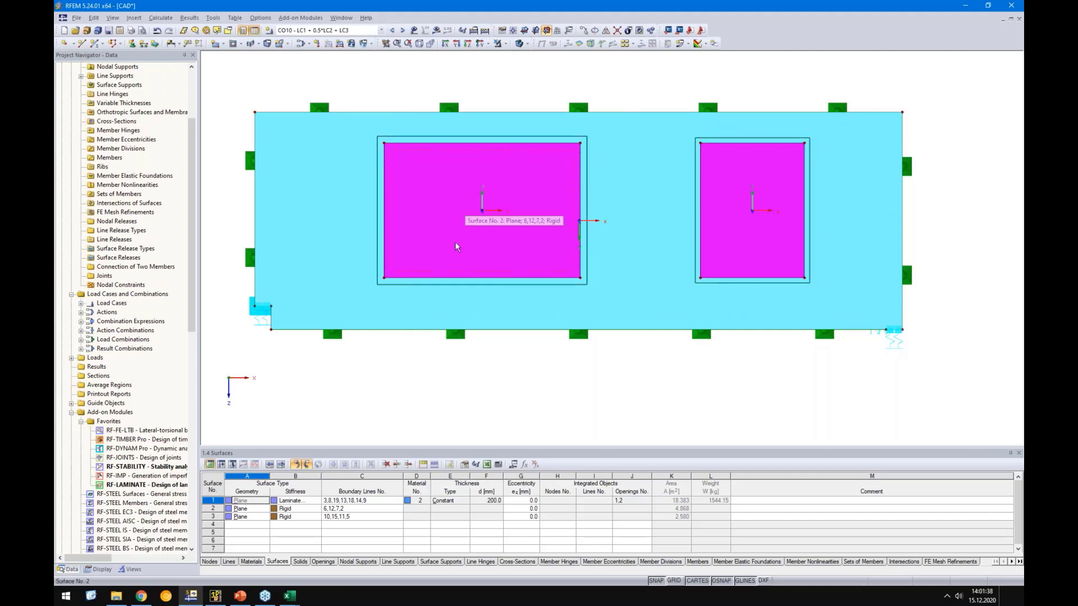
right_click(445, 281)
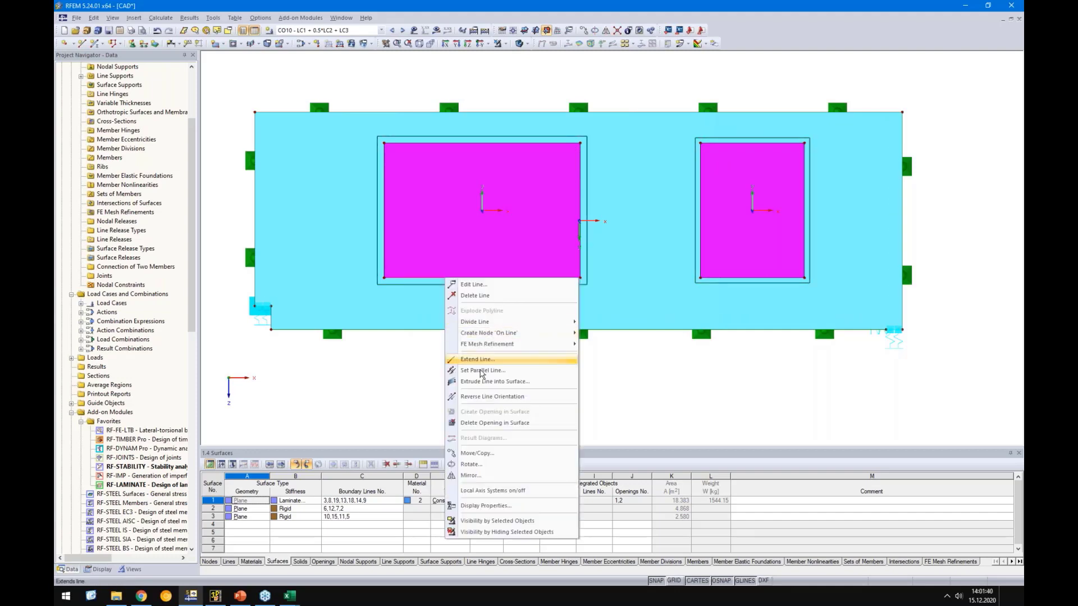
click(499, 487)
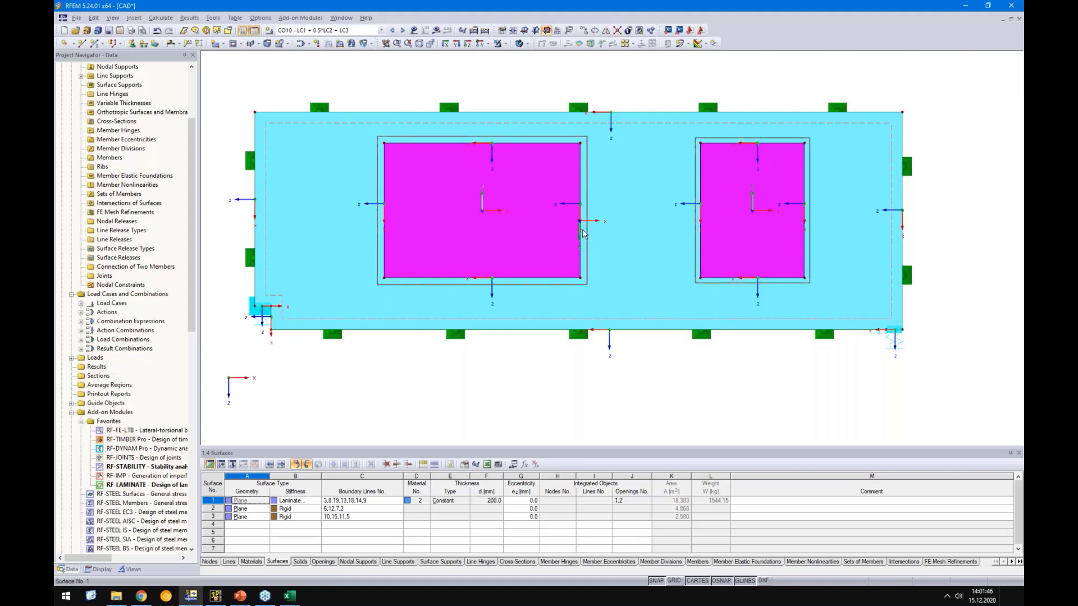
right_click(620, 232)
click(651, 439)
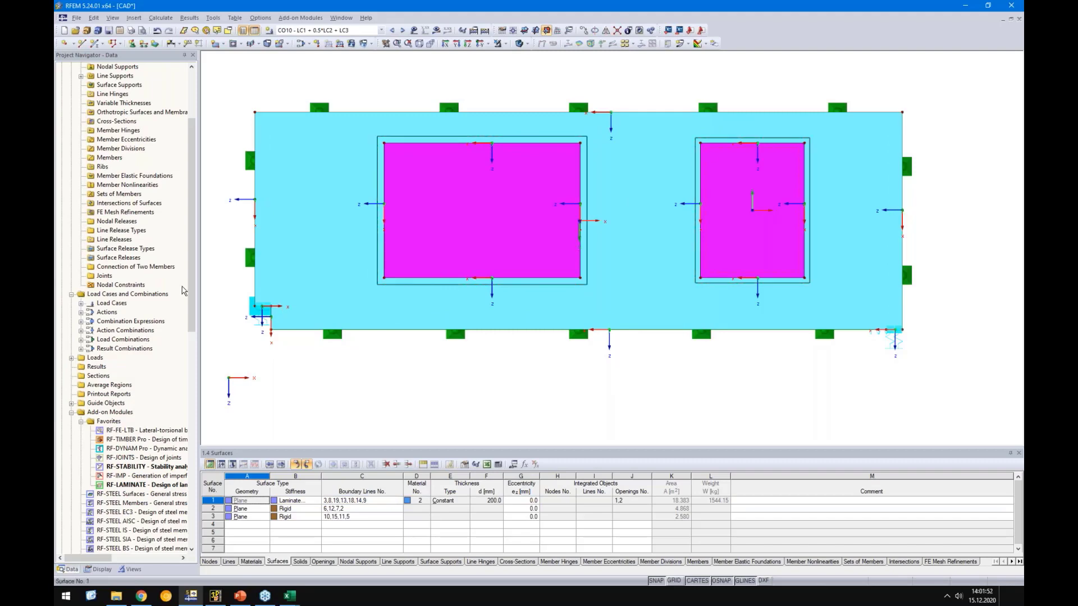
Step: Start a graphical line release with a new release type: release ux and uy with 0.010 kN/m² springs, and release uz
right_click(105, 241)
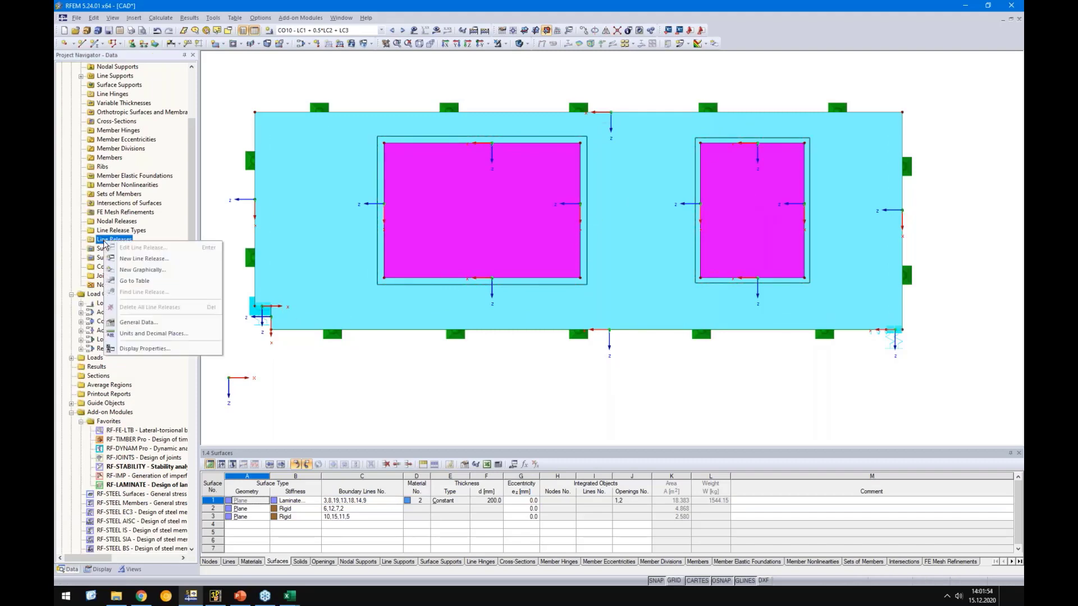
click(138, 270)
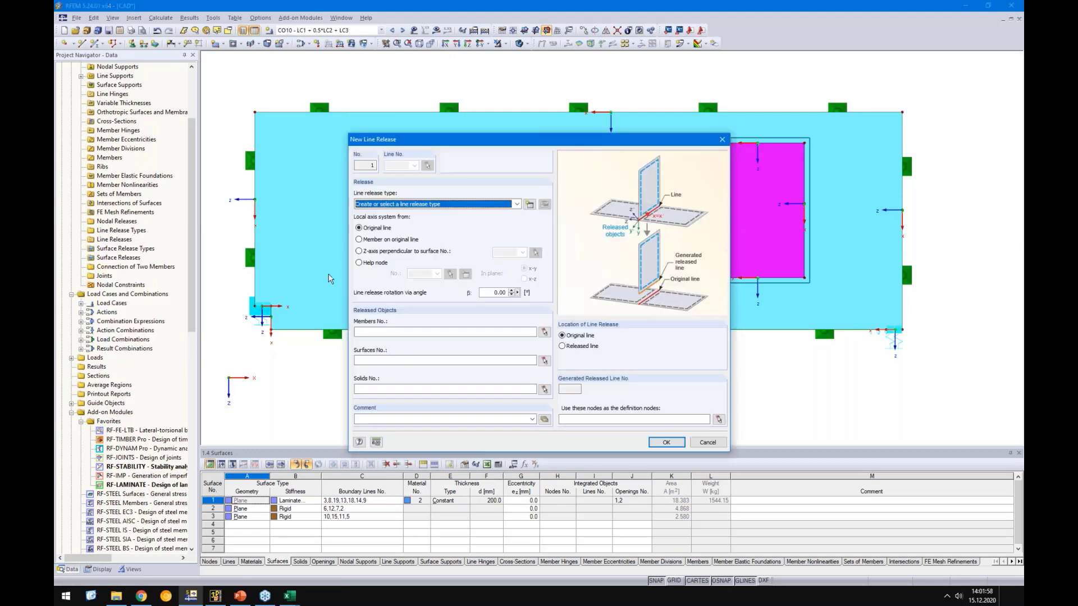
click(529, 205)
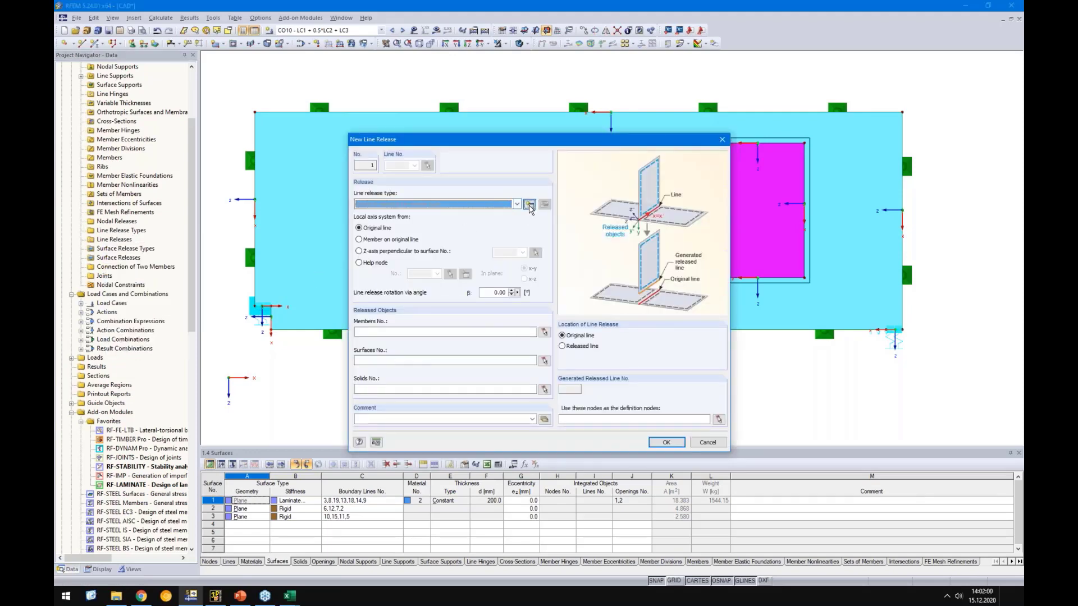
click(412, 307)
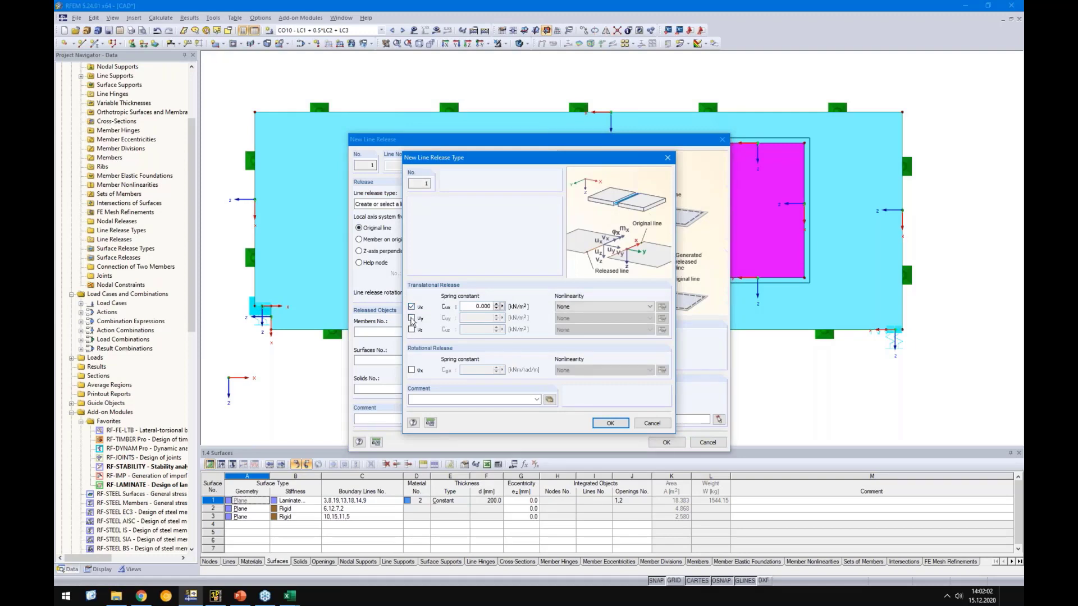
click(412, 318)
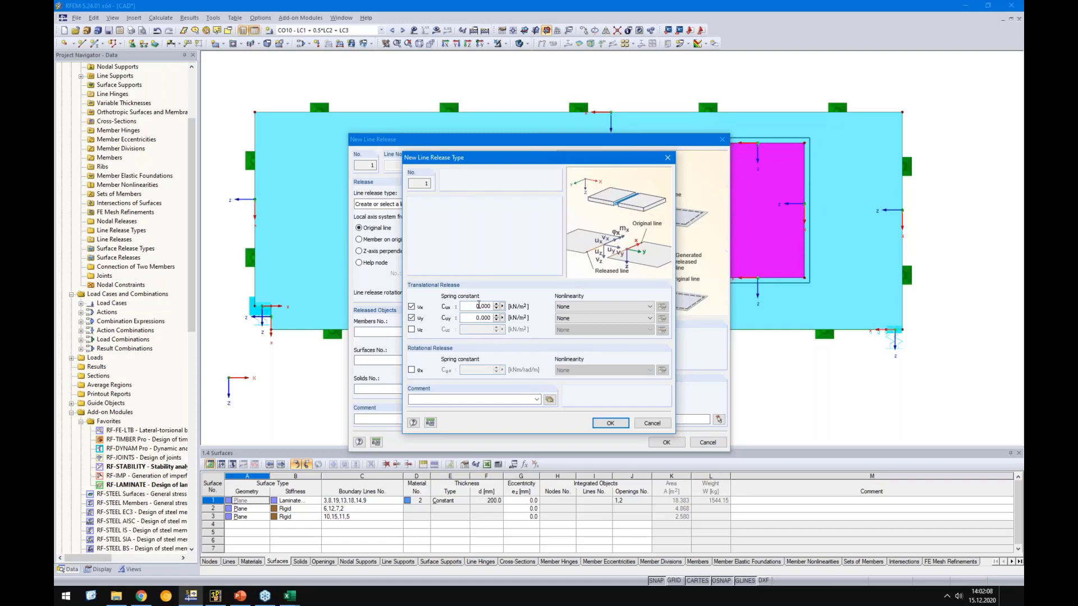
text(1)
text(0)
click(412, 330)
Step: Give the uz release a partial activity nonlinearity, fixed from 0.010 m displacement in both the positive and negative zones
click(585, 331)
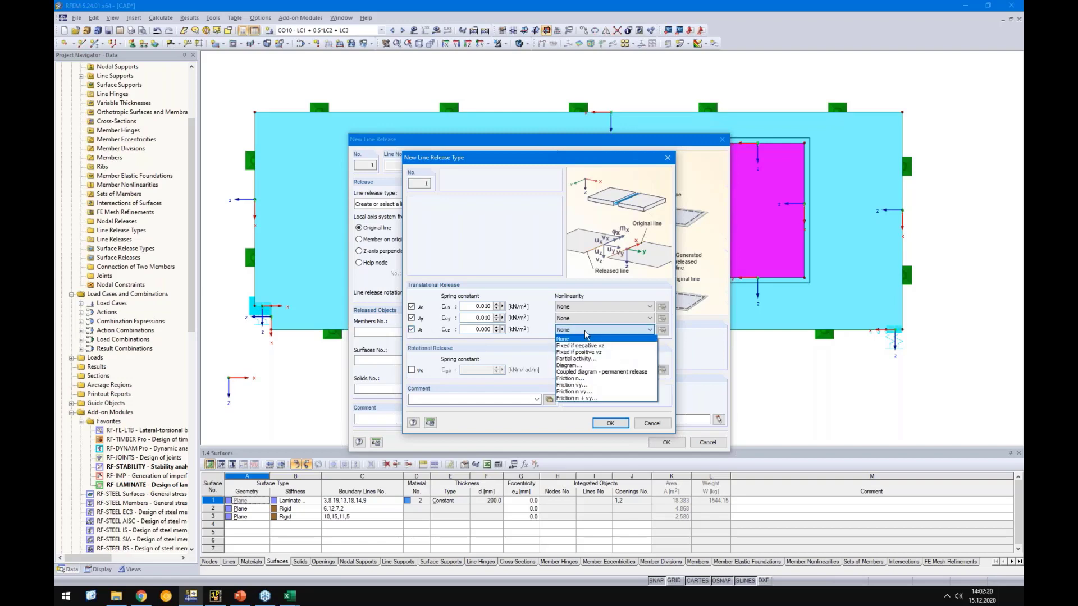
click(561, 360)
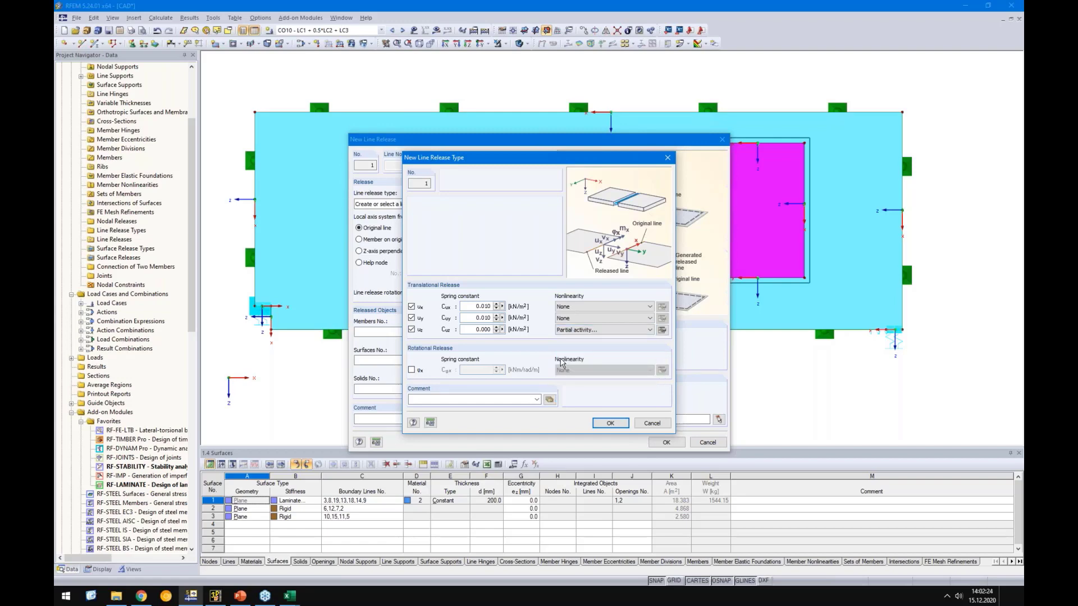
click(662, 329)
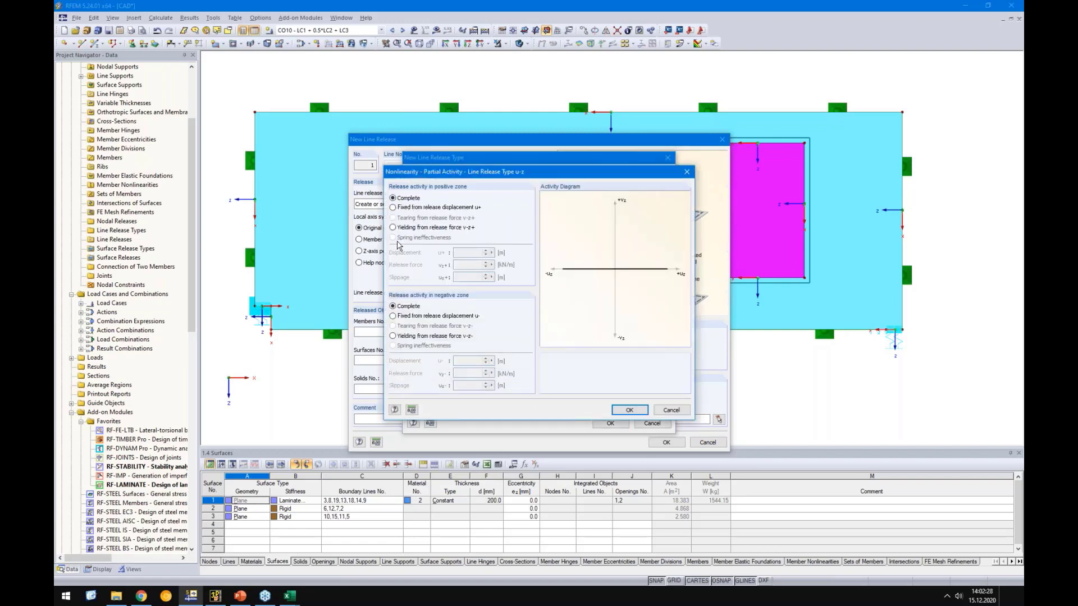
click(393, 208)
click(392, 316)
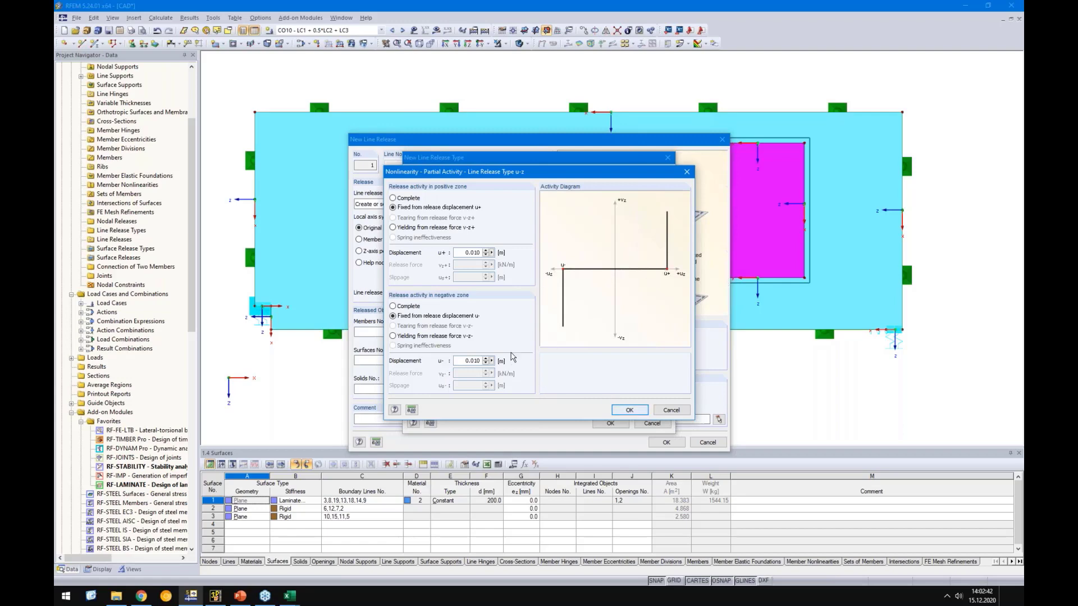
click(629, 411)
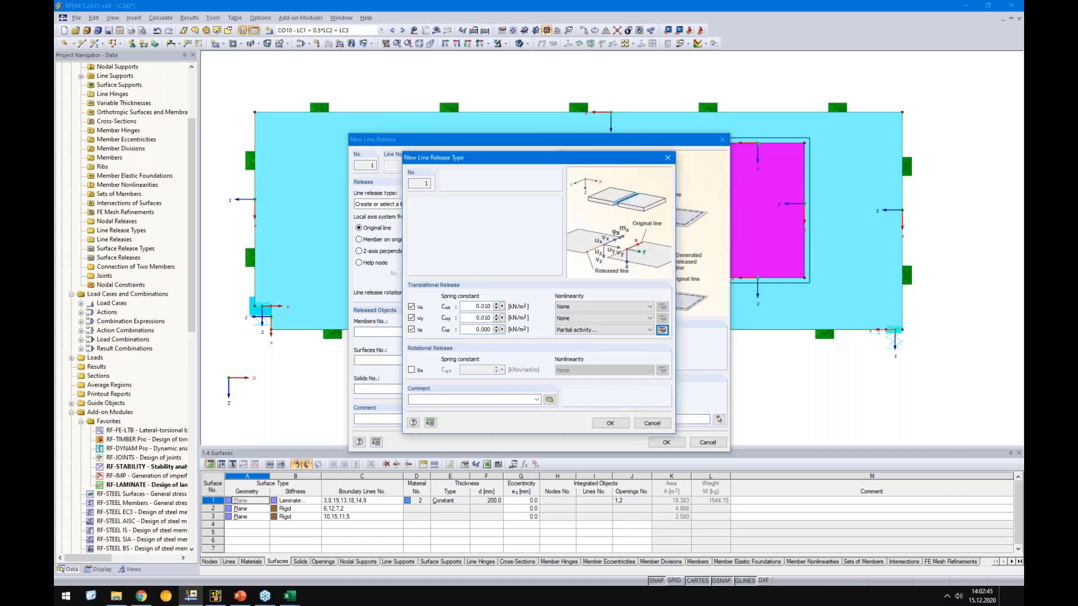
click(610, 422)
Step: Apply the line release to surface 2 along all edges of the larger opening
click(516, 360)
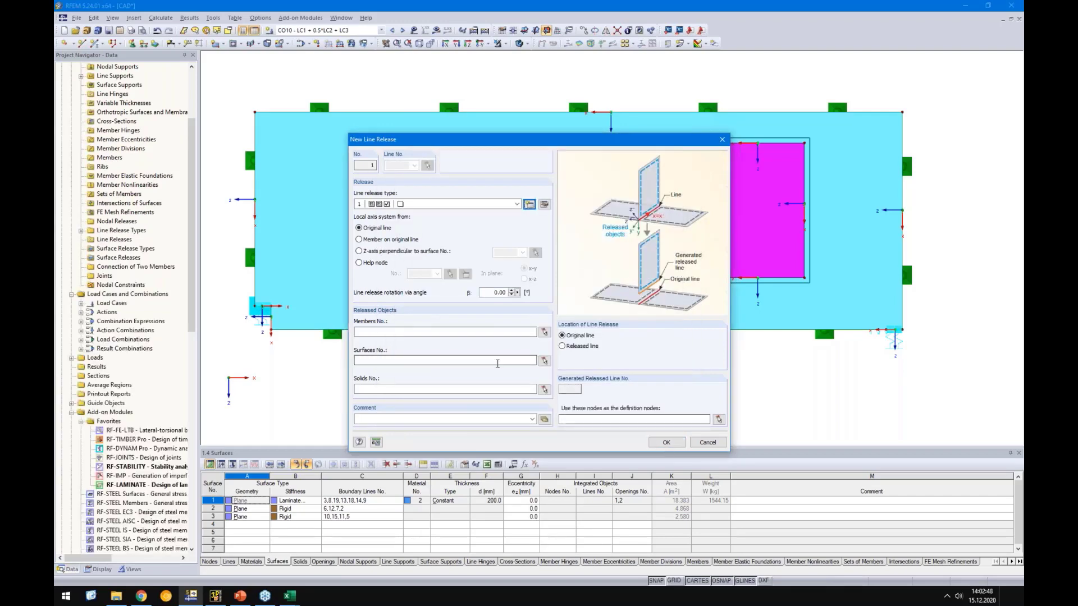
click(544, 363)
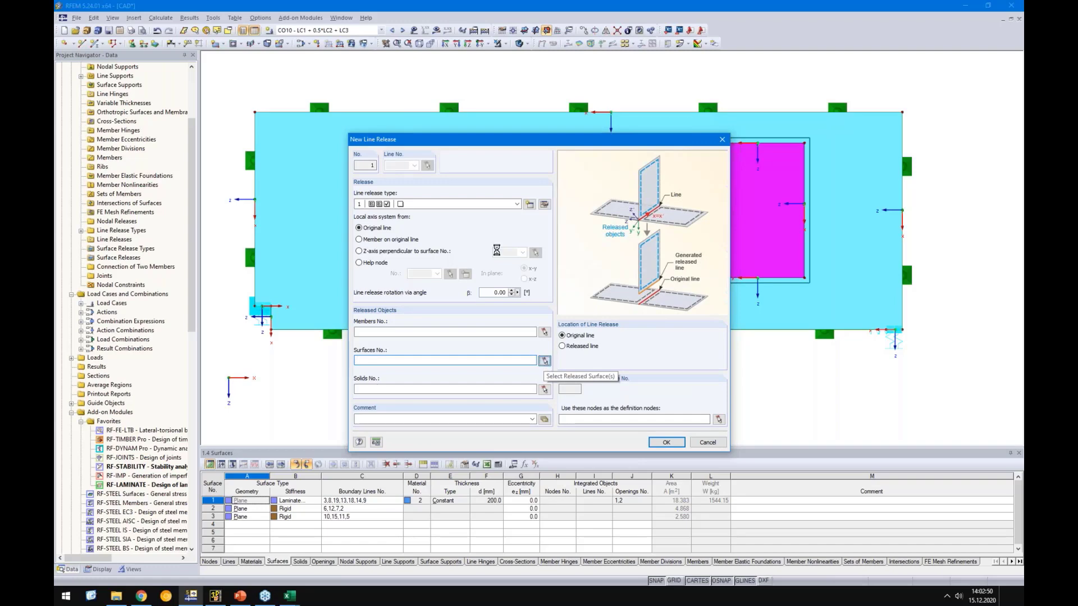
click(496, 246)
click(173, 96)
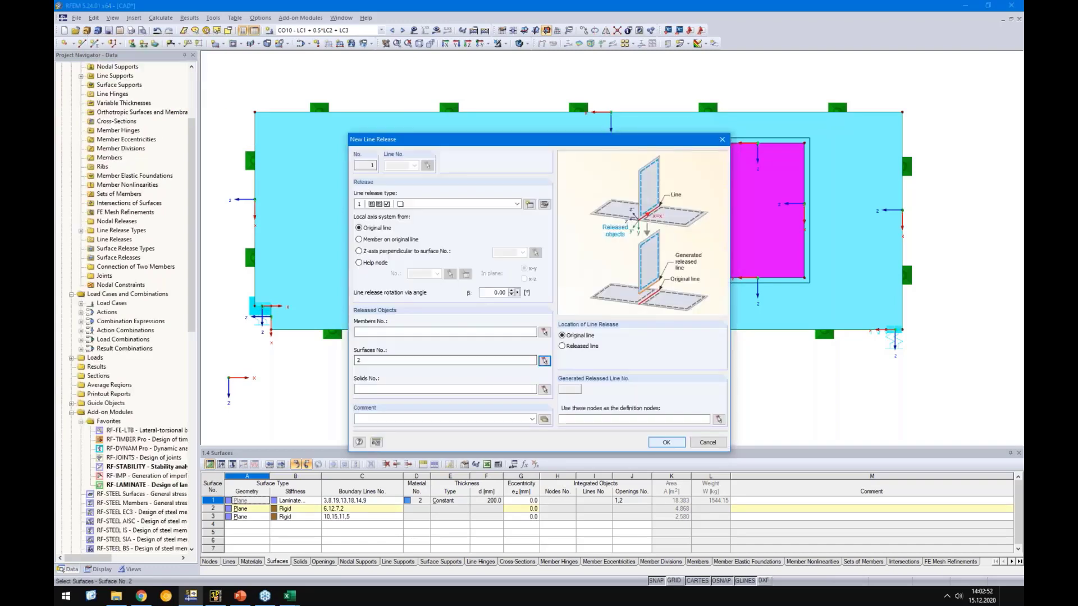
click(667, 444)
drag(368, 103, 584, 353)
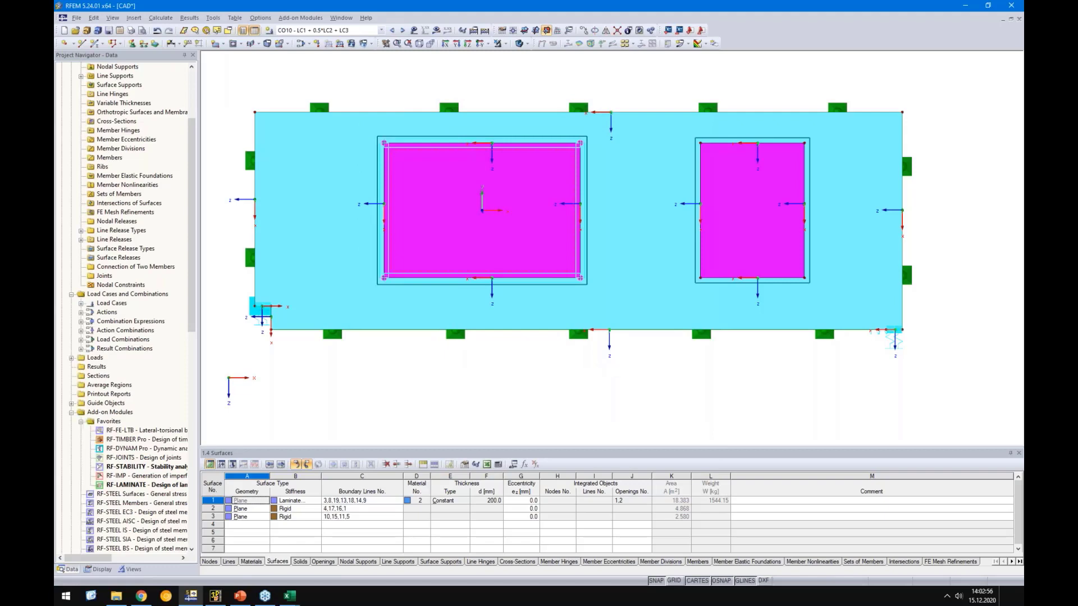
Step: Apply the same line release type to surface 3 along all edges of the smaller opening
text(3)
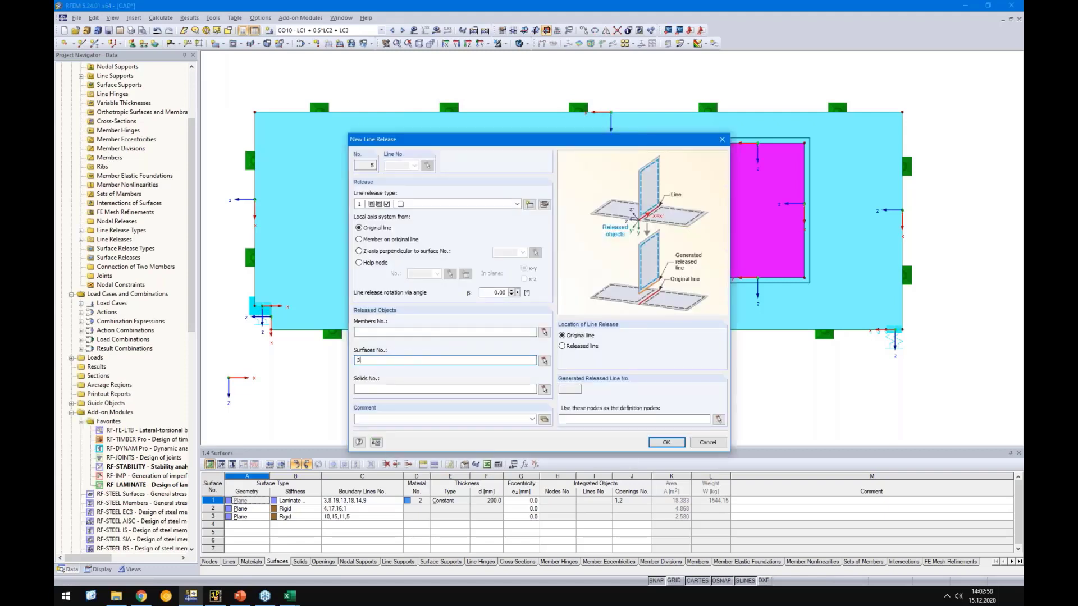
click(673, 445)
drag(670, 85, 821, 351)
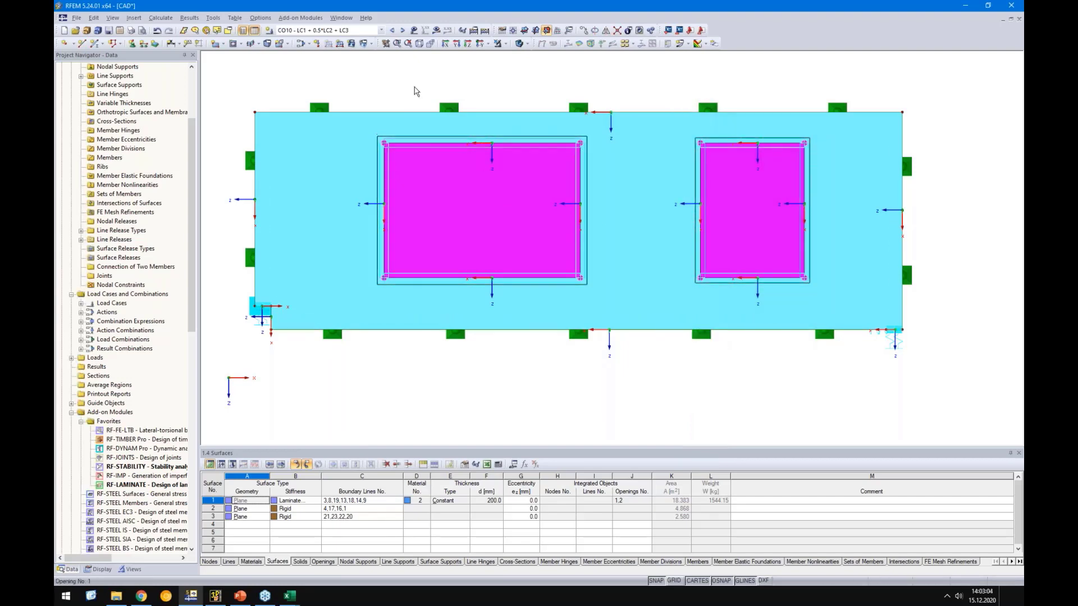
Step: Calculate the CO10 results with the line releases and display the deformations without the model and FE mesh
click(436, 32)
key(Return)
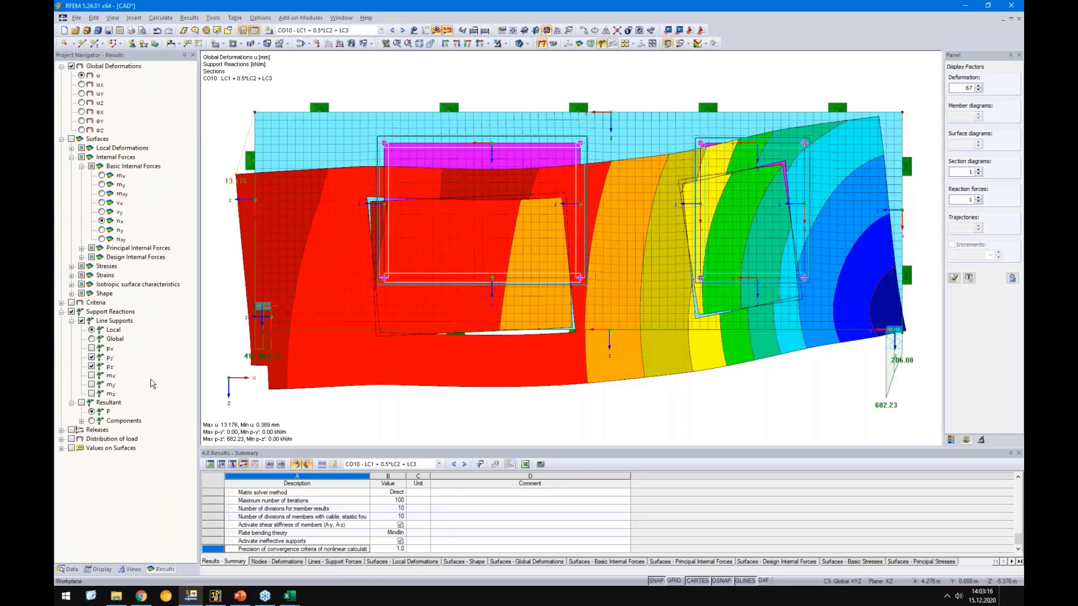
click(98, 569)
scroll(112, 280, up, 10)
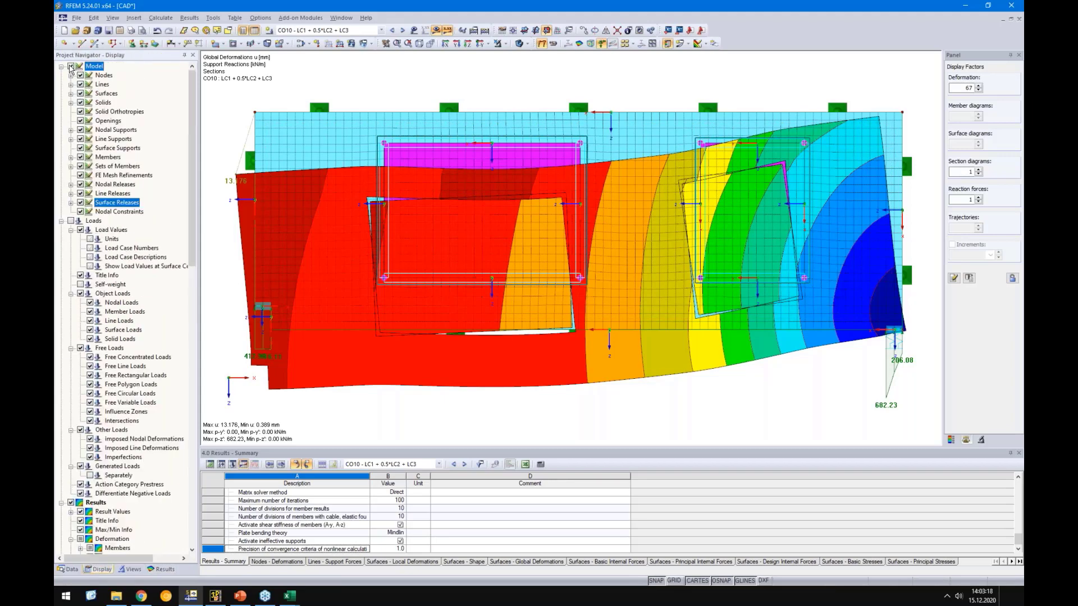
click(72, 67)
scroll(94, 421, down, 6)
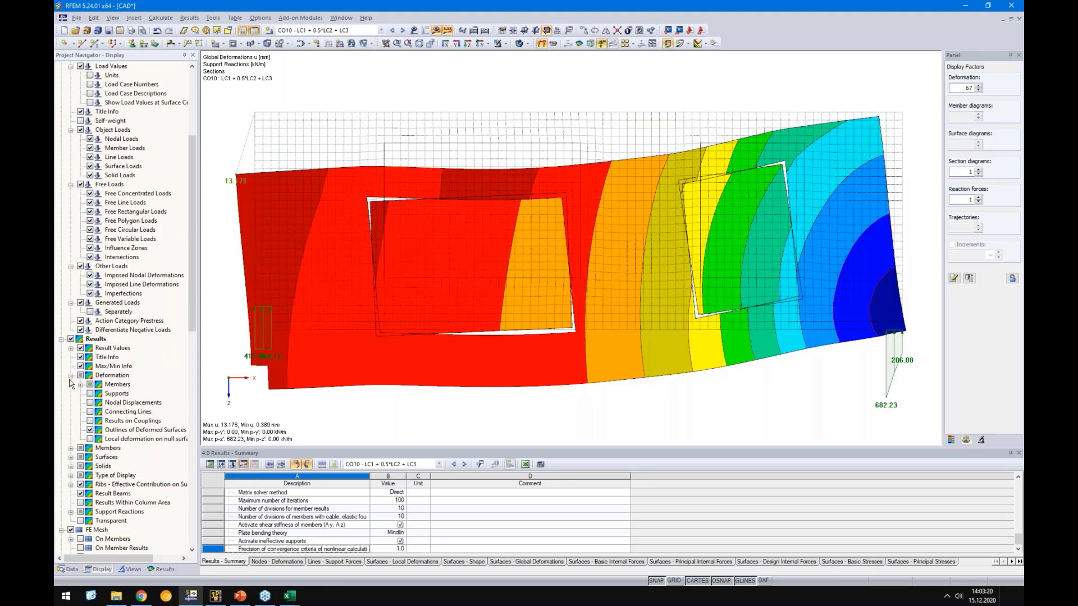
scroll(73, 393, down, 3)
click(71, 448)
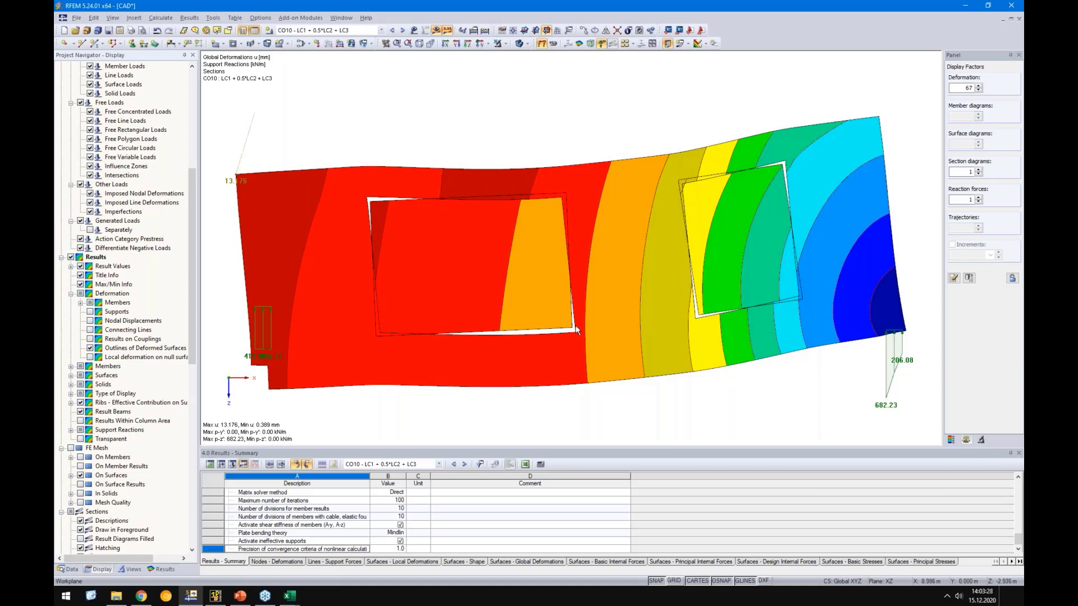
Step: Examine the deformed openings around the rigid surfaces up close and show the undeformed model again
scroll(463, 215, up, 2)
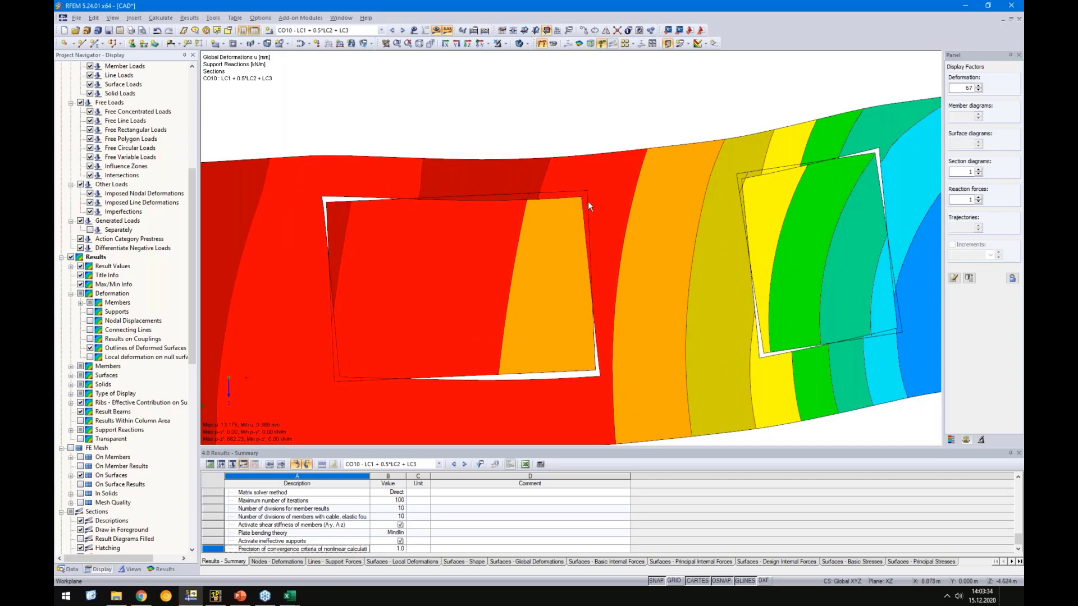
scroll(140, 178, up, 9)
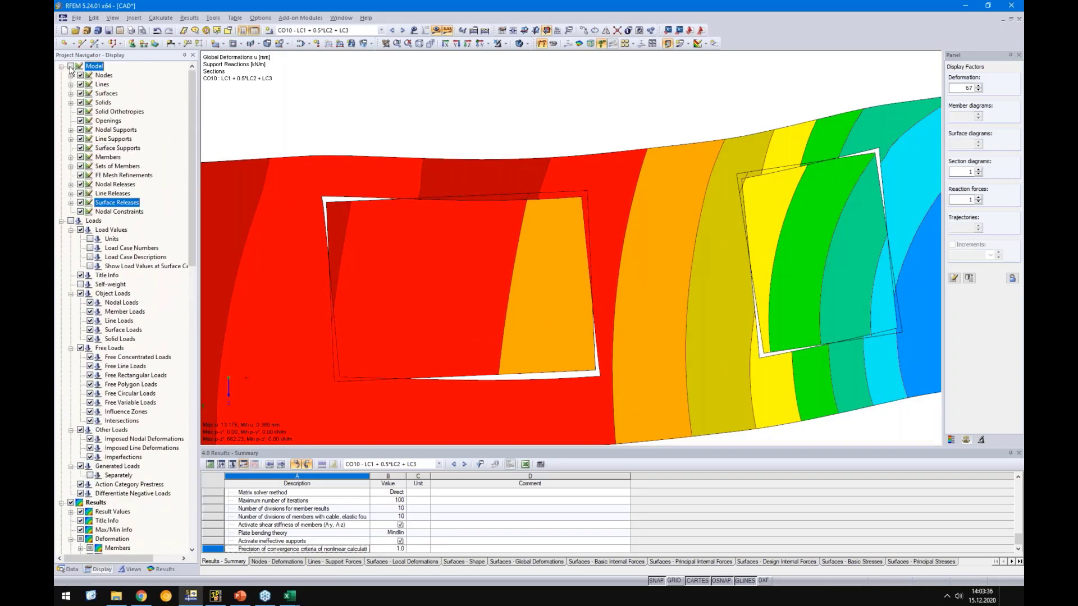
click(71, 66)
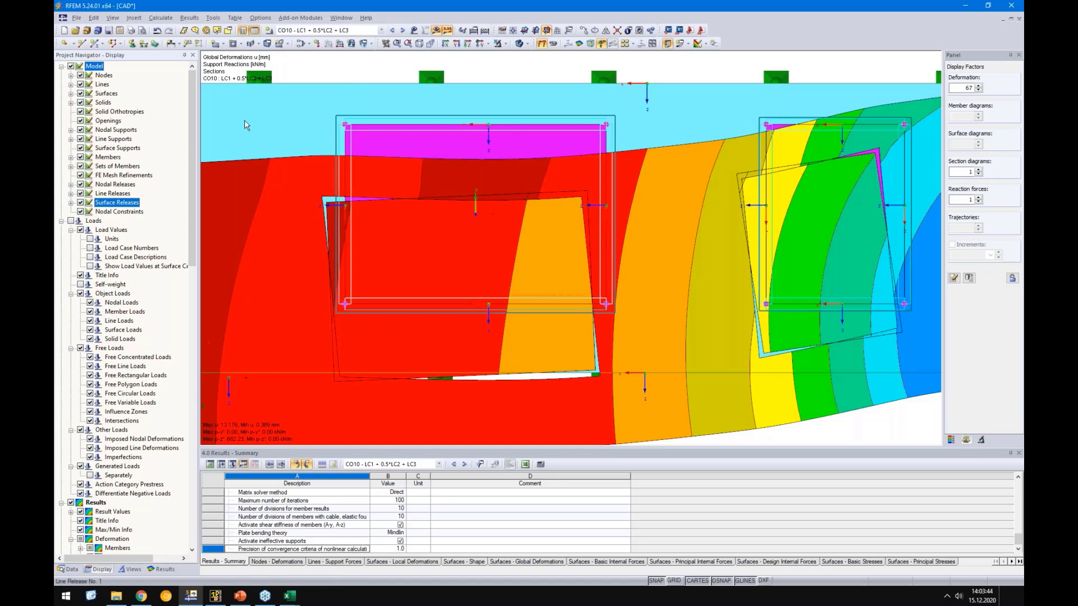
Step: Hide the model to inspect the deformed openings around the rigid surfaces, then restore its display
click(71, 66)
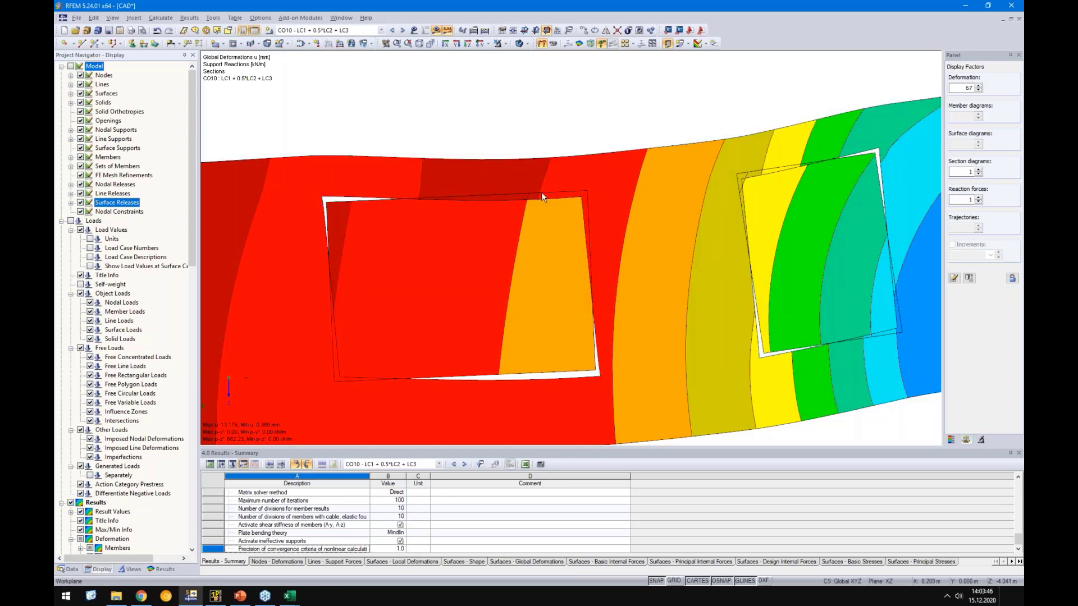
scroll(582, 201, up, 2)
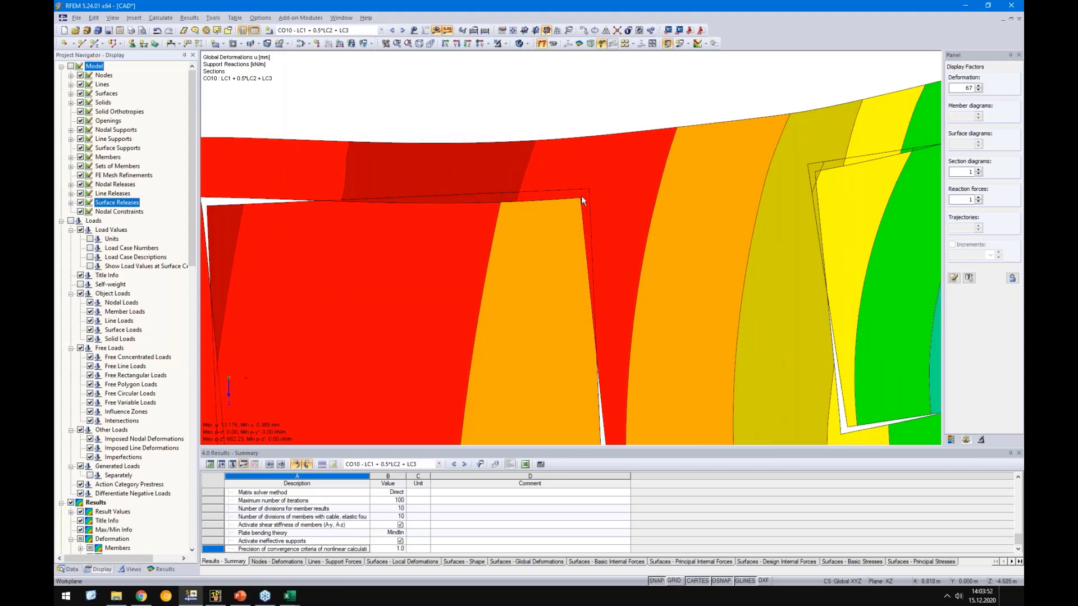
scroll(581, 195, down, 1)
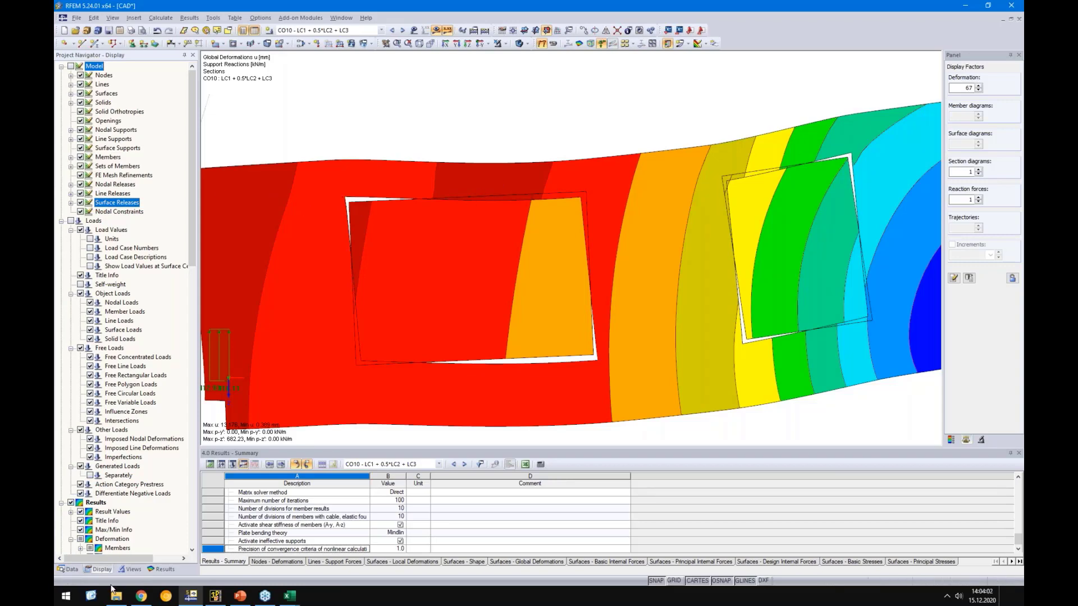
click(71, 66)
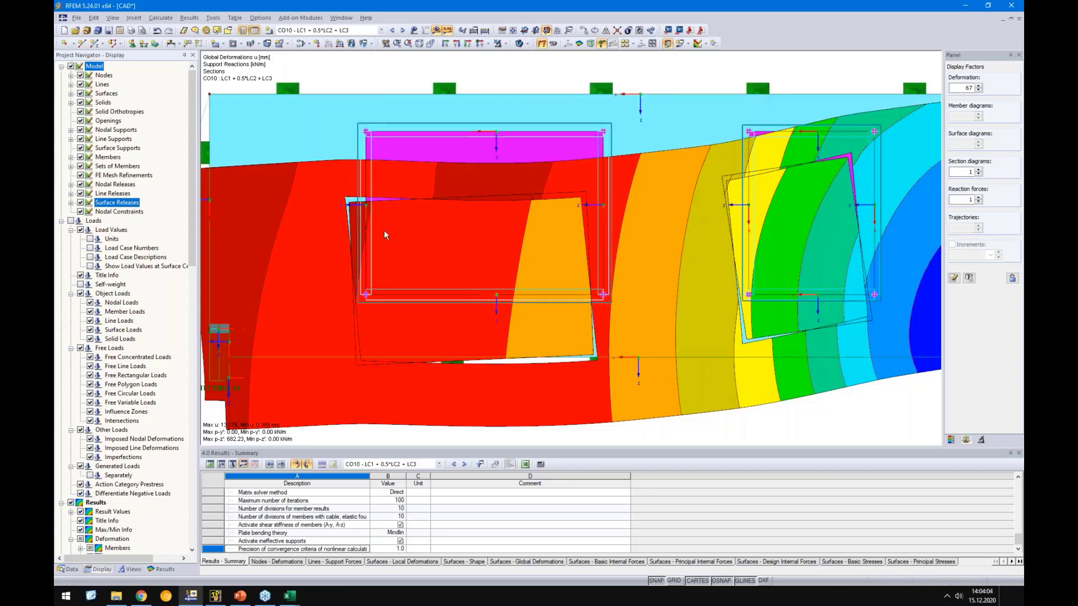
Step: Check the global deformation u along the upper edge line of the larger opening in a result diagram
right_click(385, 129)
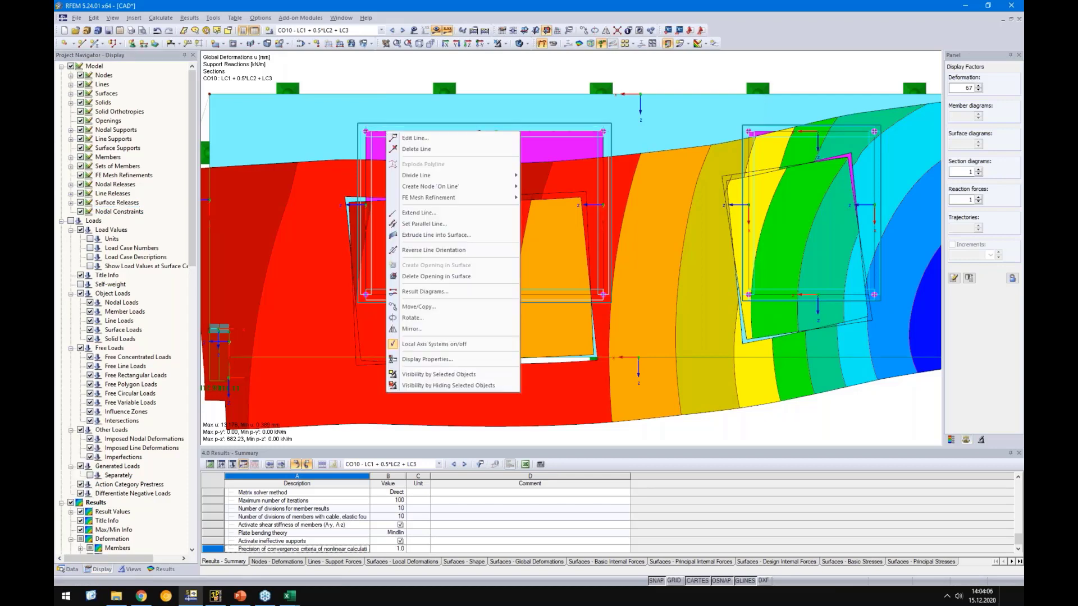
click(422, 291)
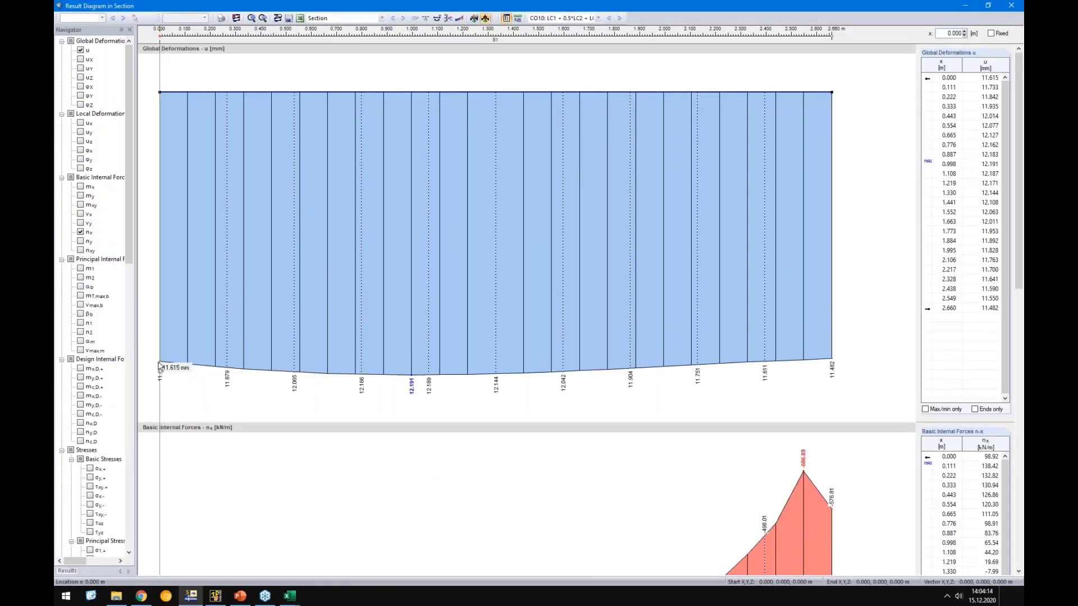
click(1012, 7)
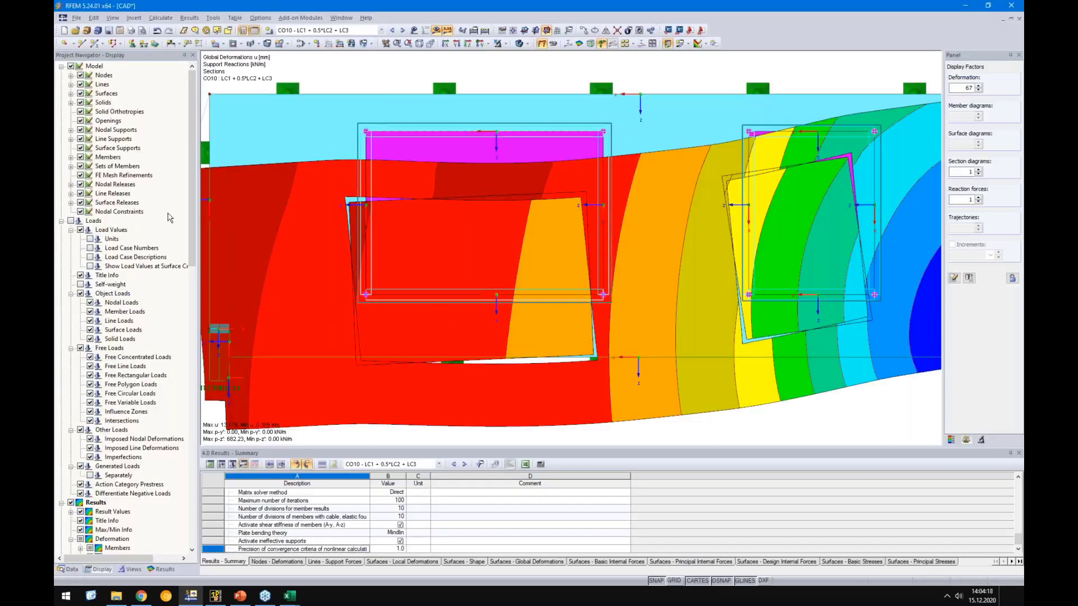
Step: Display the release results on the wall and switch off the global deformations
drag(191, 216, 185, 464)
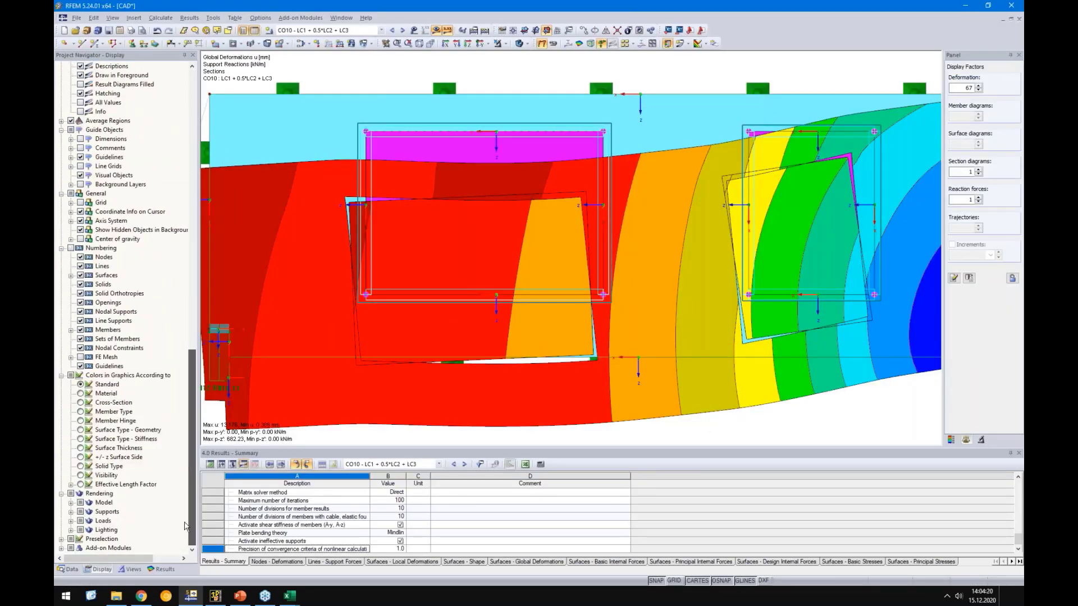
click(162, 569)
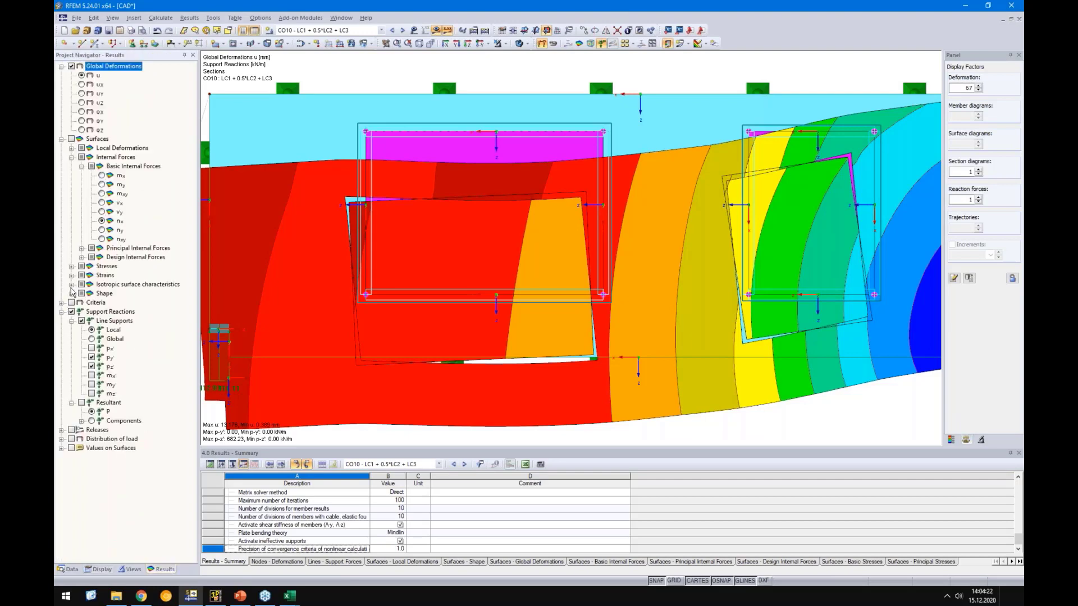
click(71, 430)
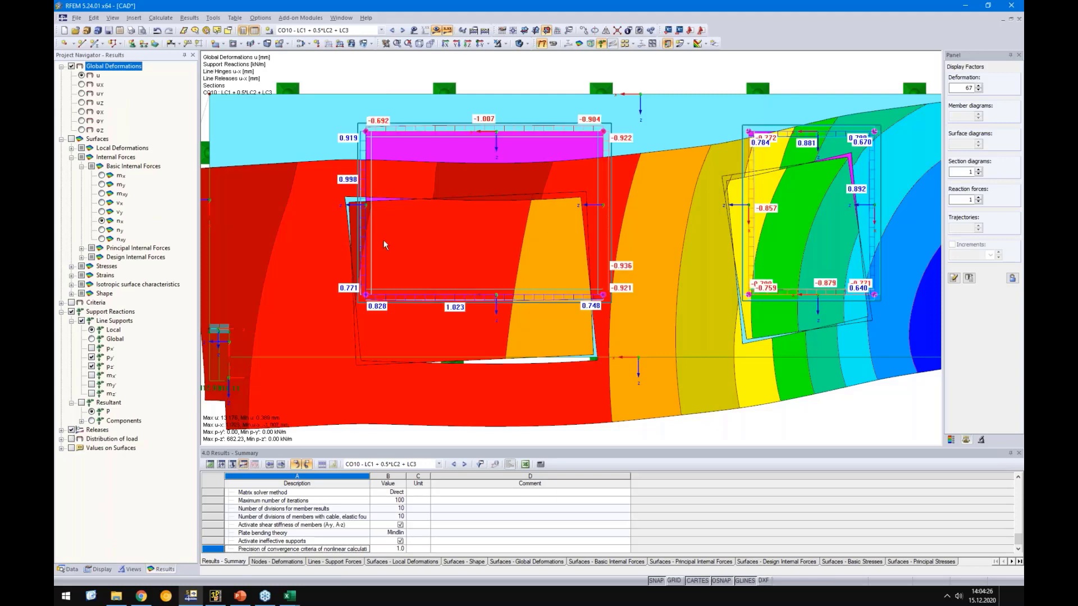
click(542, 43)
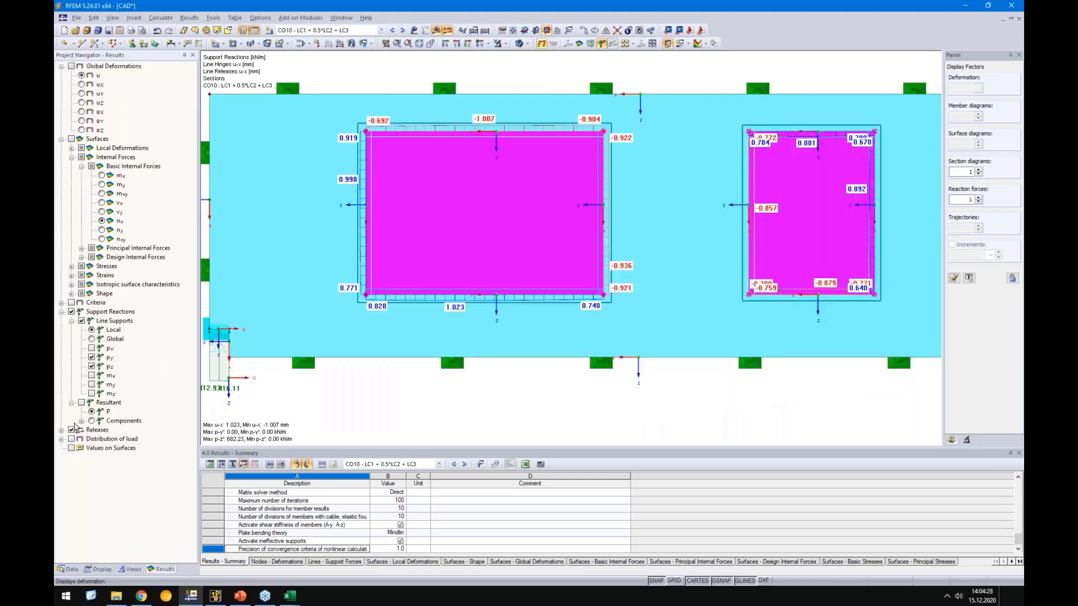
Step: Show the line releases' local deformation u-z and examine its values around the larger opening
click(61, 430)
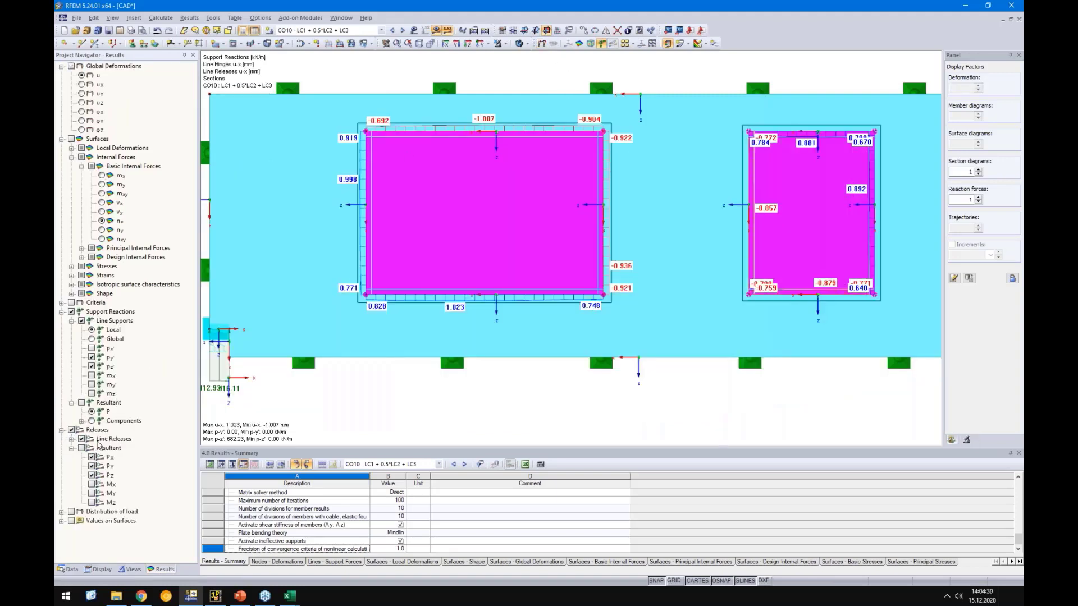
click(72, 440)
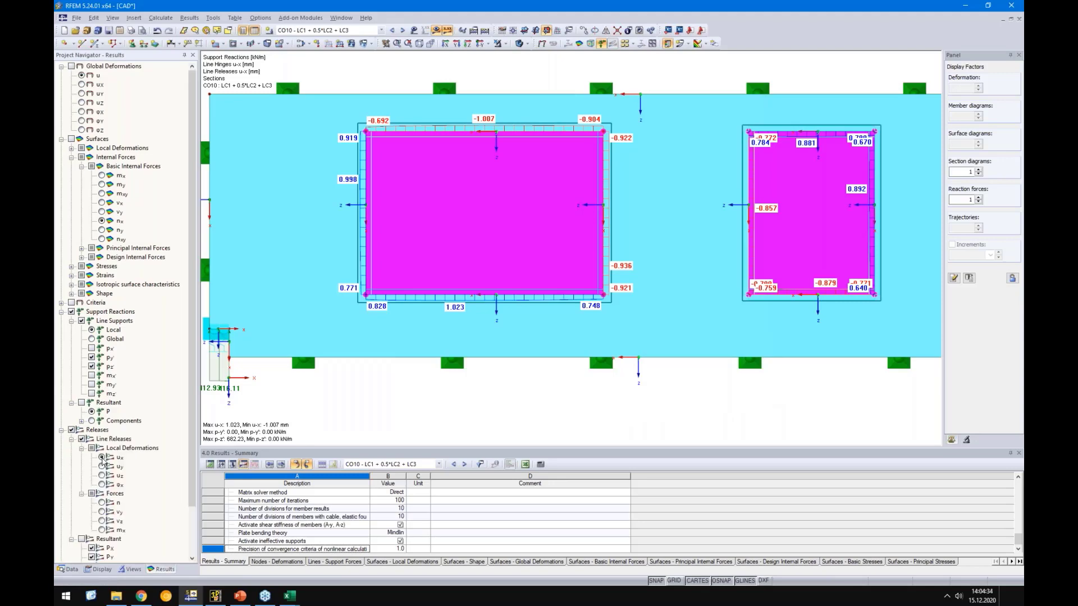
click(103, 476)
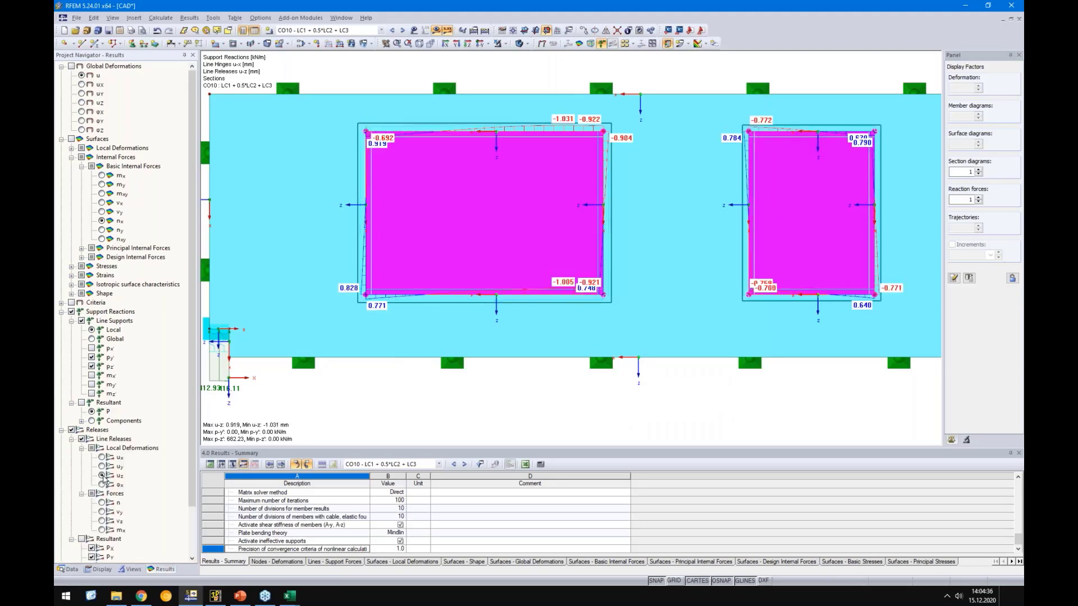
scroll(369, 149, up, 3)
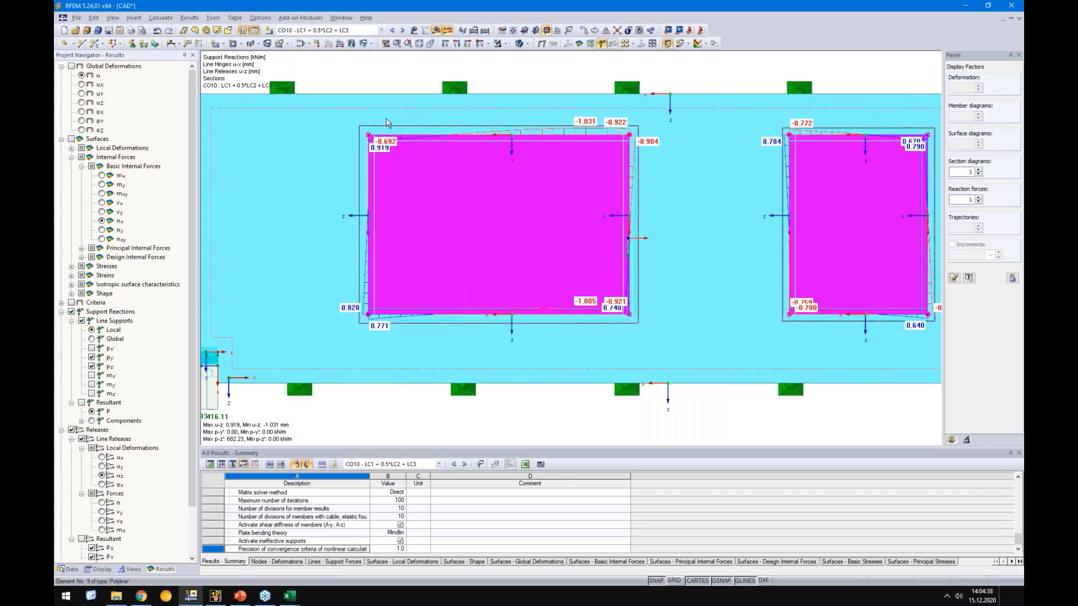
scroll(369, 149, up, 3)
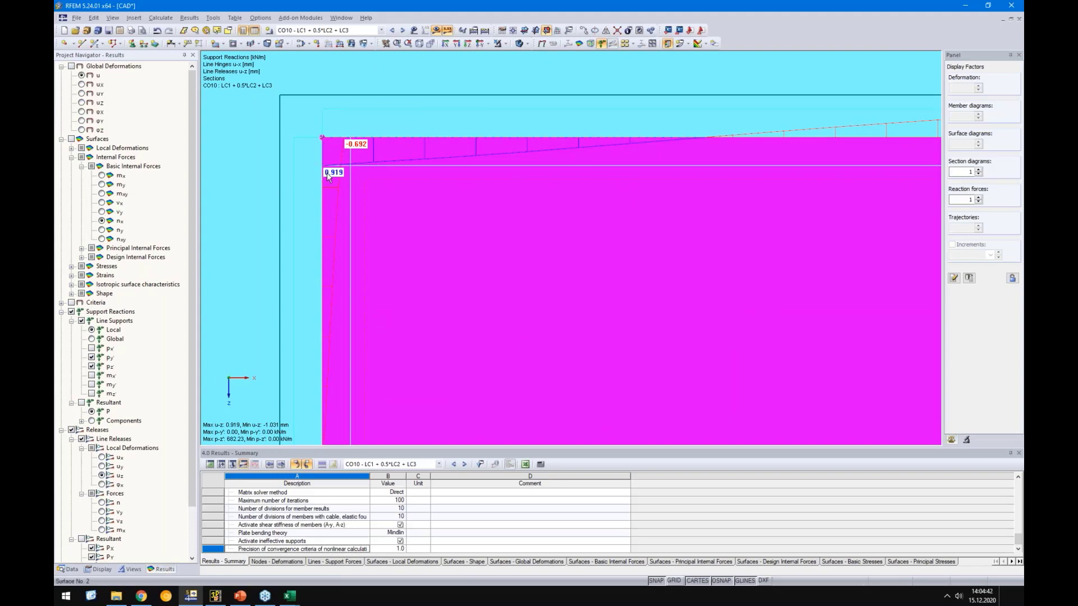
scroll(328, 175, down, 4)
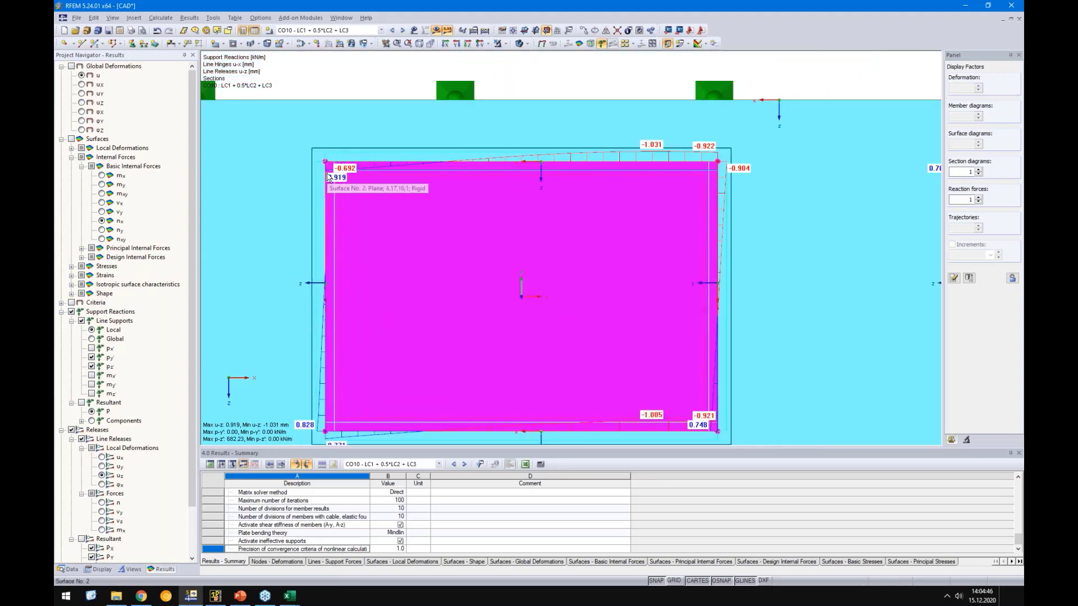
scroll(372, 190, down, 1)
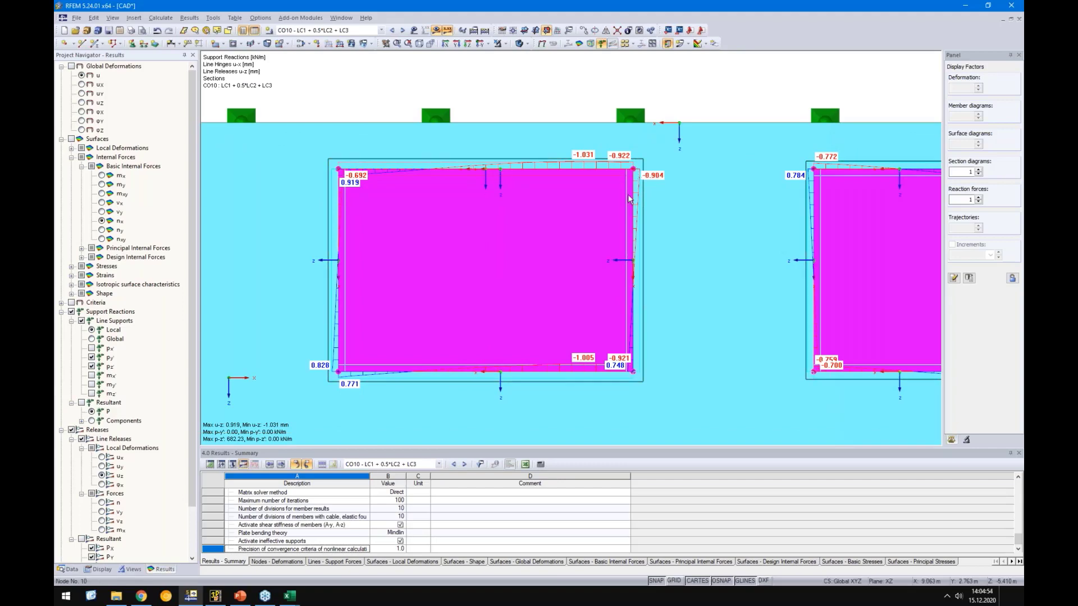
scroll(633, 372, down, 1)
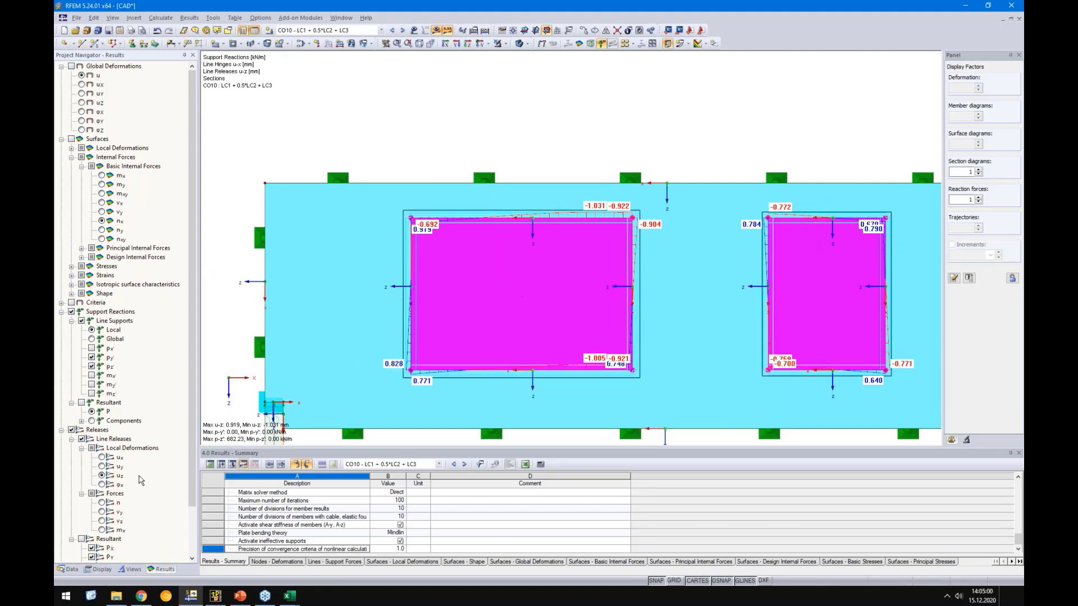
Step: Switch the line release results to the force v-z and hide the support reactions, with the whole wall in view
click(102, 521)
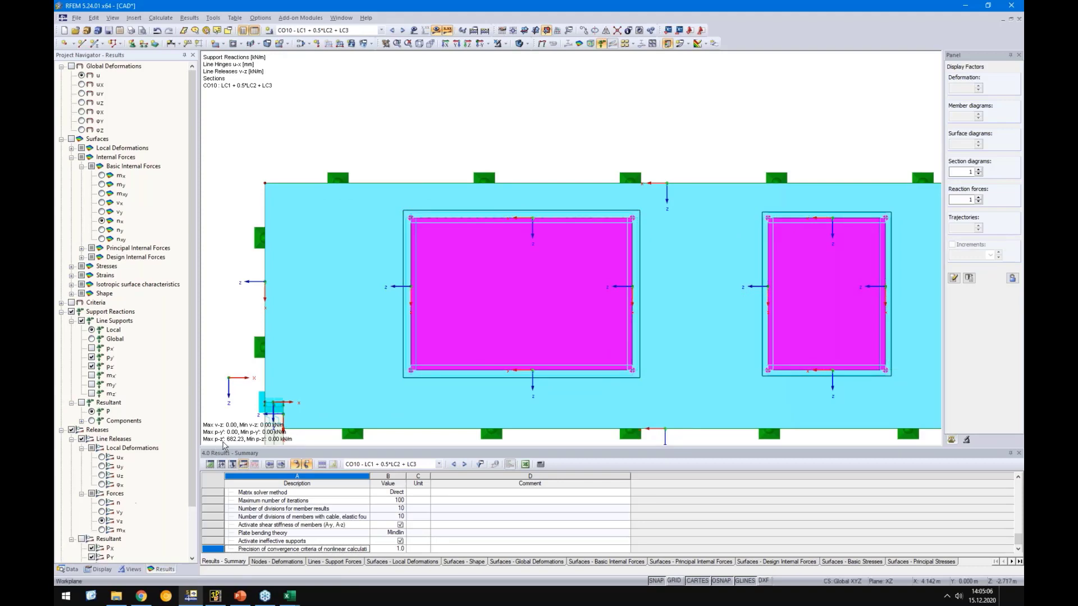
middle_drag(230, 381, 265, 277)
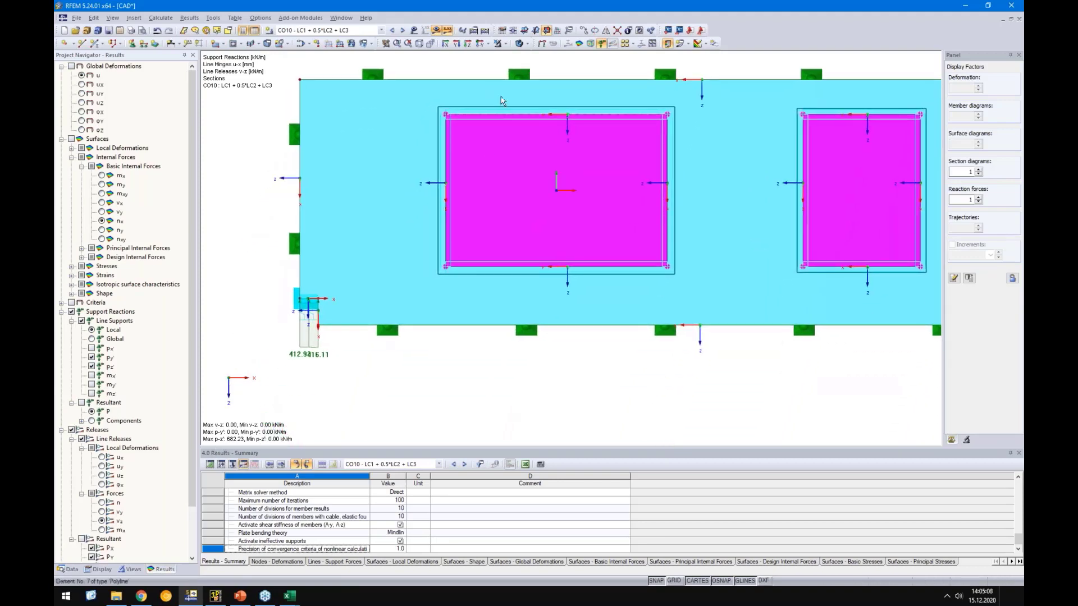
click(601, 44)
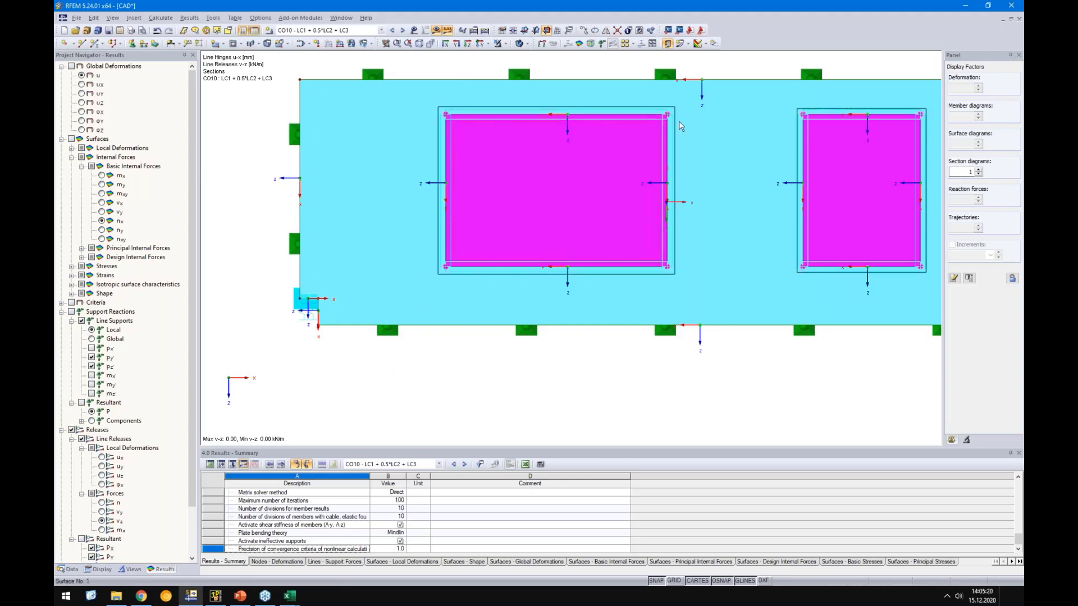
scroll(462, 377, down, 2)
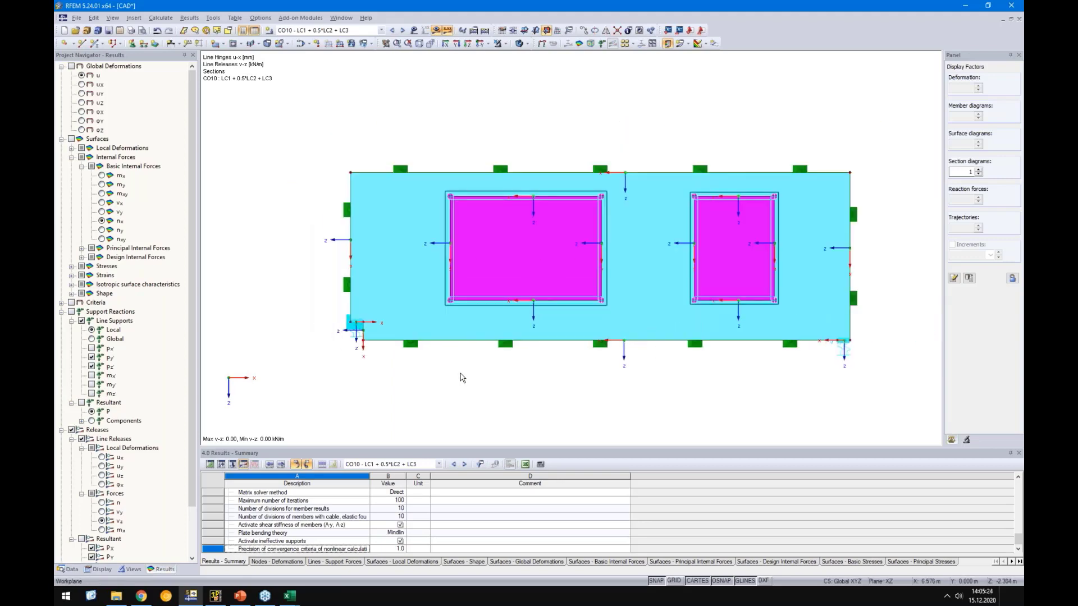
scroll(462, 377, down, 1)
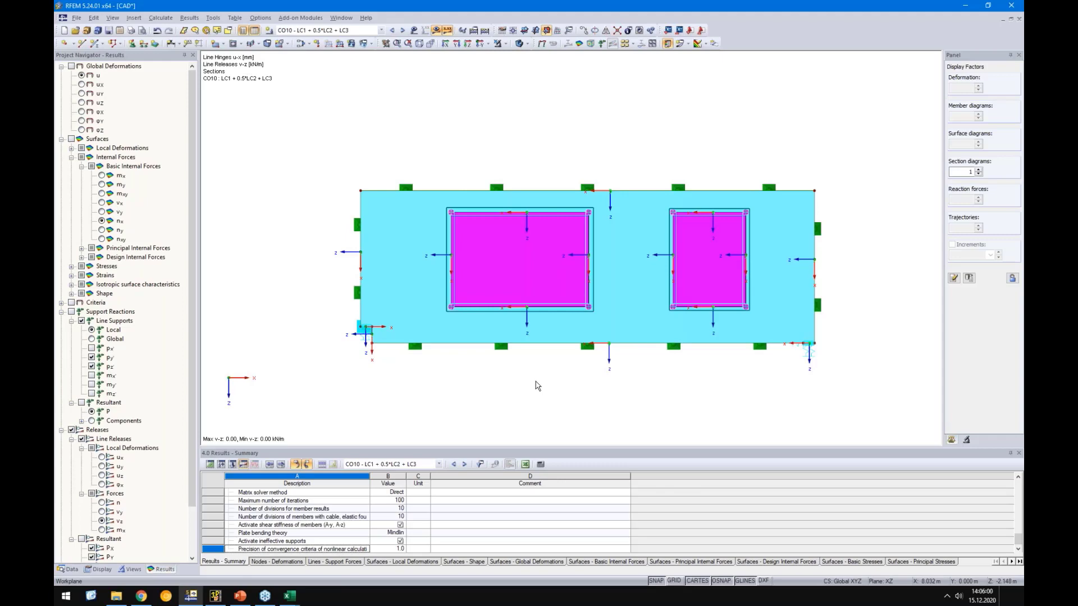
scroll(536, 385, down, 2)
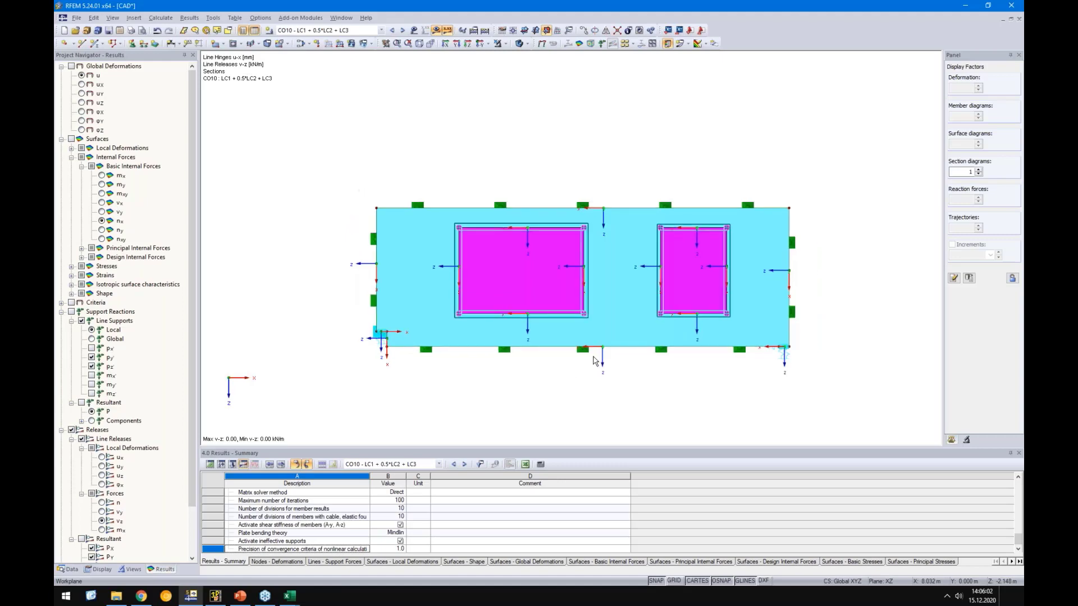